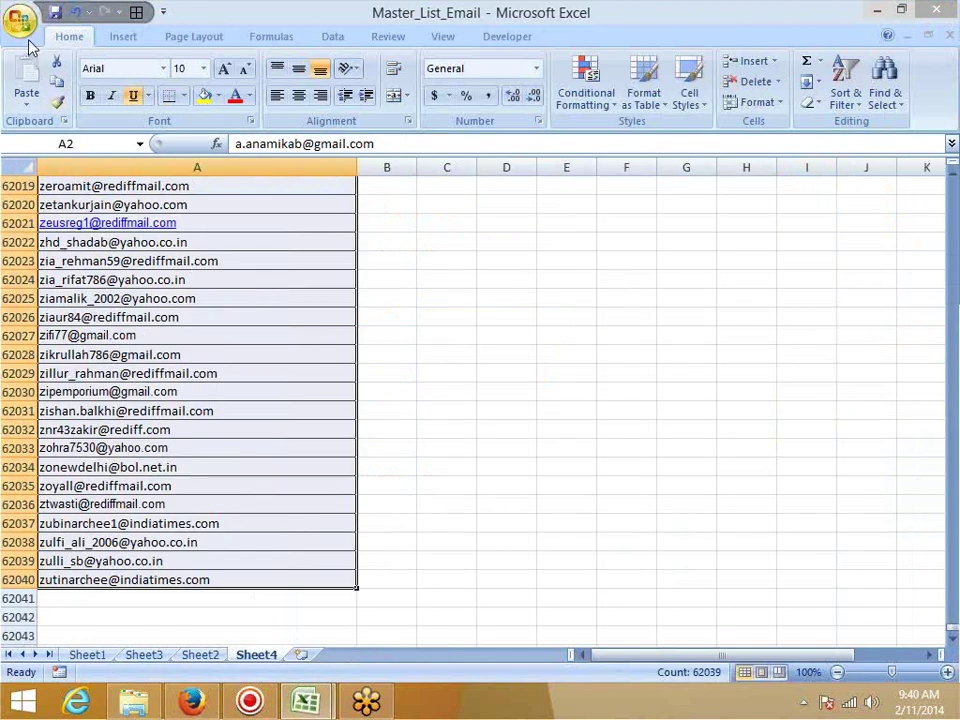
left_click(22, 24)
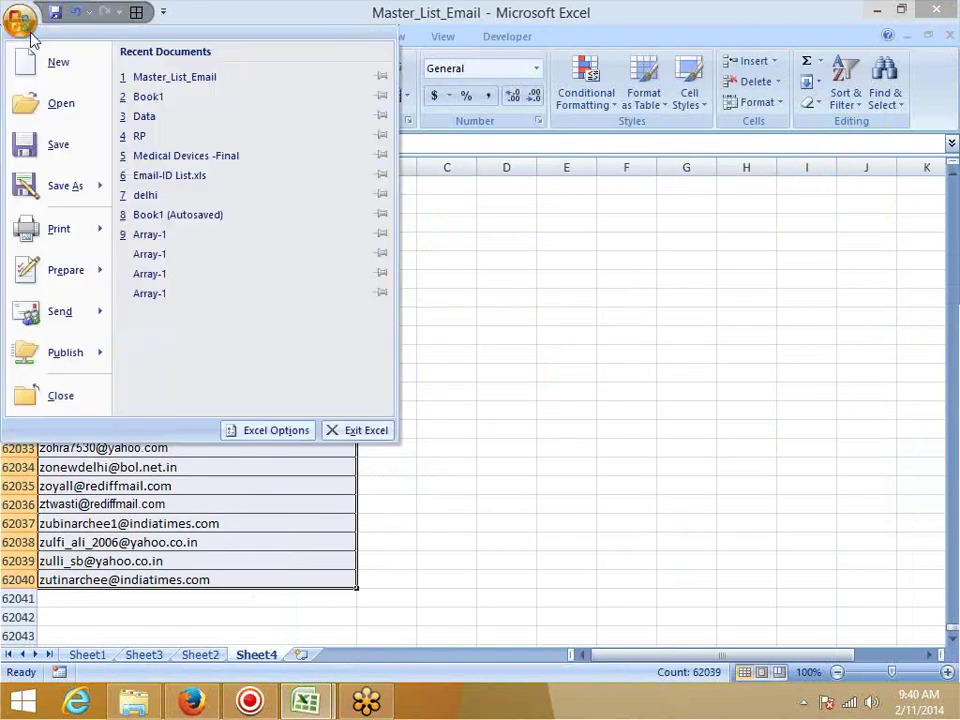
left_click(148, 97)
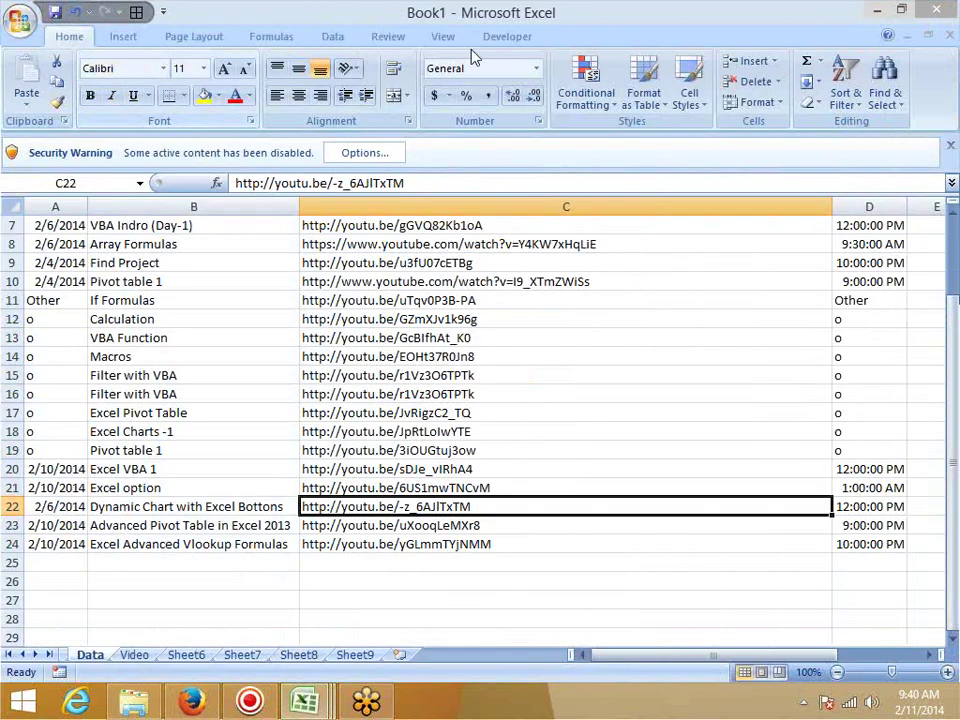
key("ctrl+Tab")
- Open the recent Data workbook and show Sheet1
left_click(22, 24)
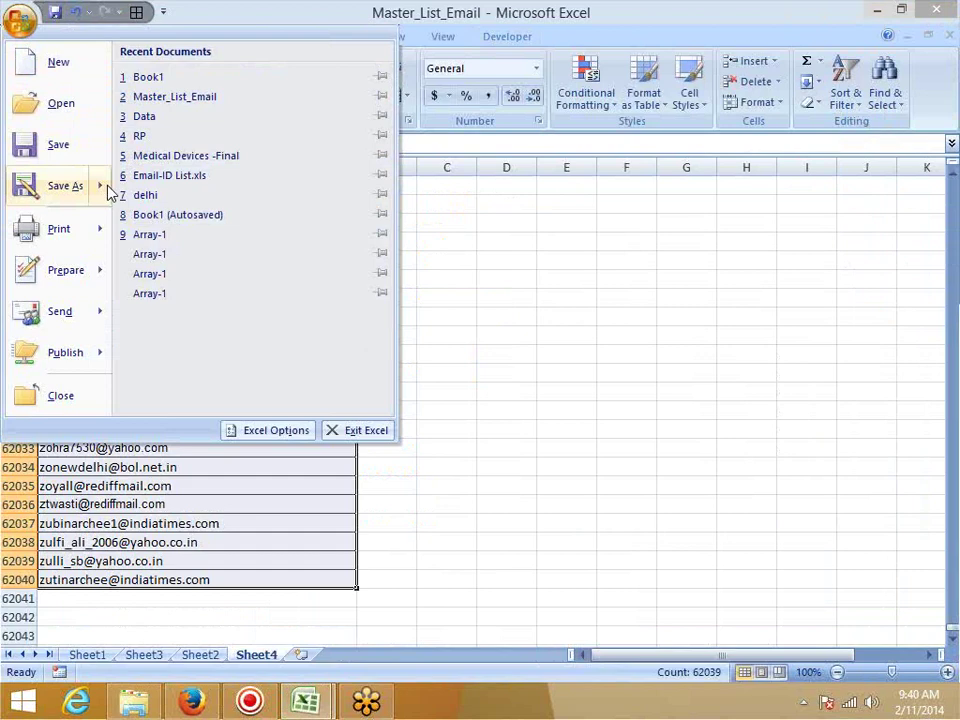
left_click(148, 117)
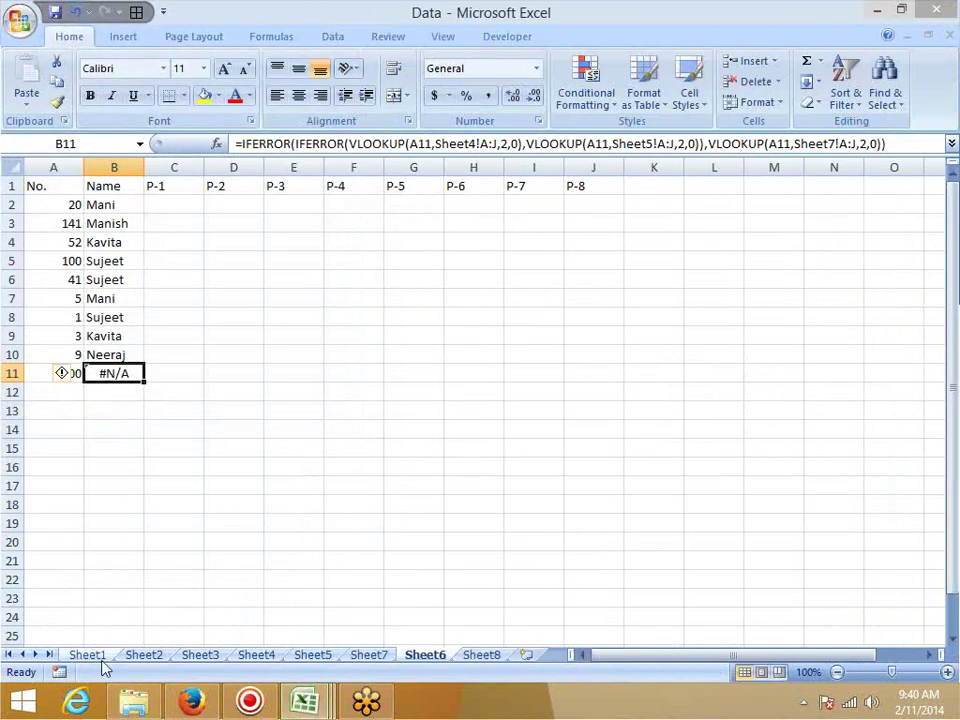
left_click(86, 655)
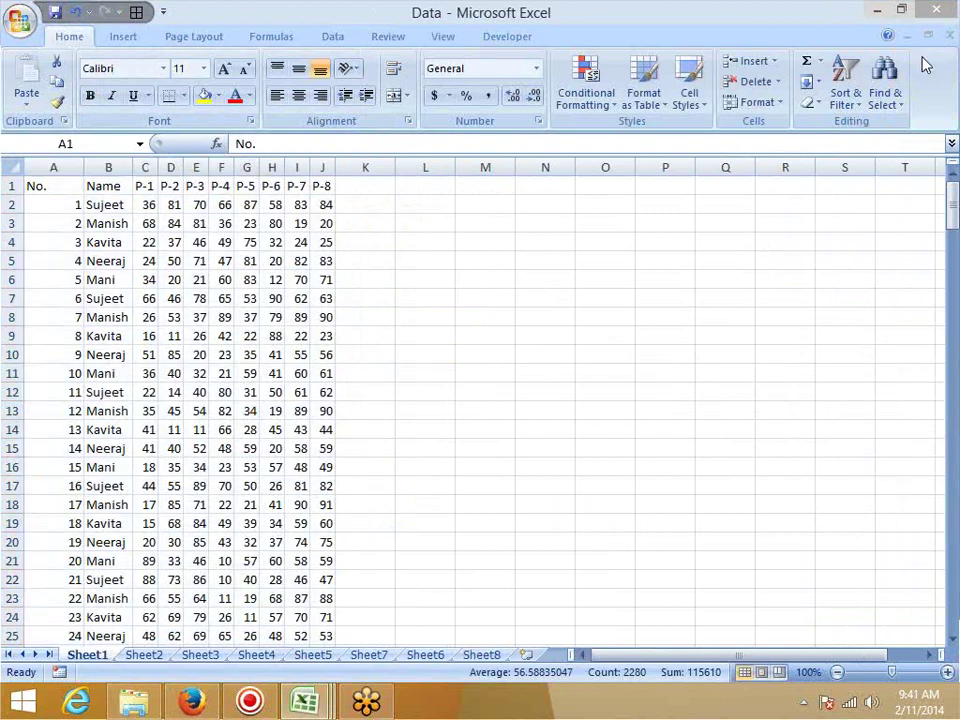
- Examine the source tables on Sheet4, Sheet5 and Sheet7, checking the range of numbers in each No. column
left_click(481, 655)
left_click(369, 660)
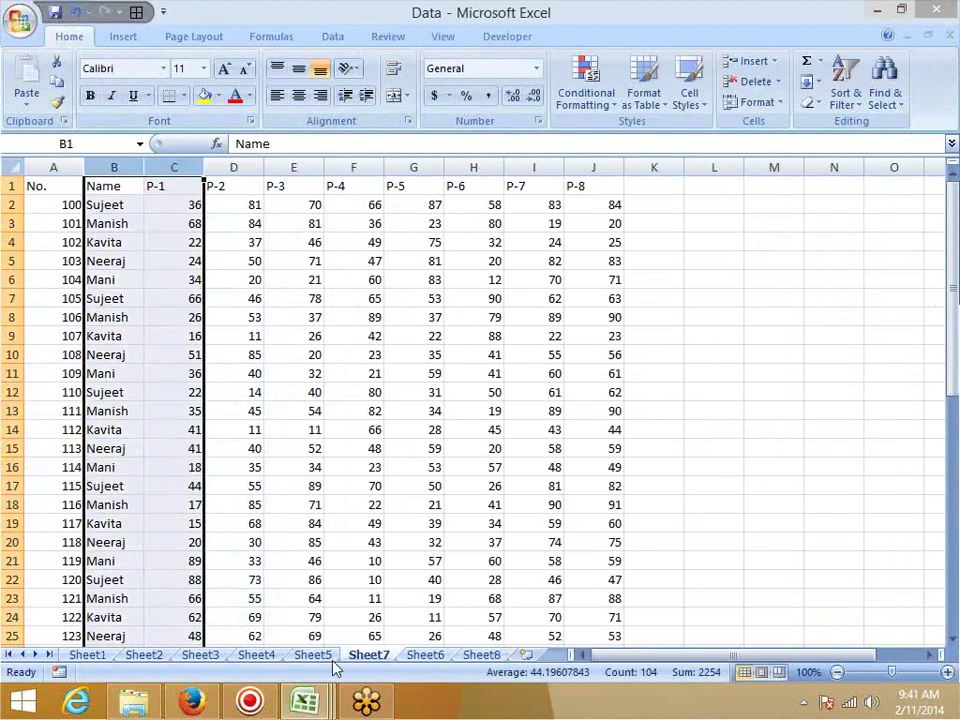
left_click(313, 660)
left_click(274, 660)
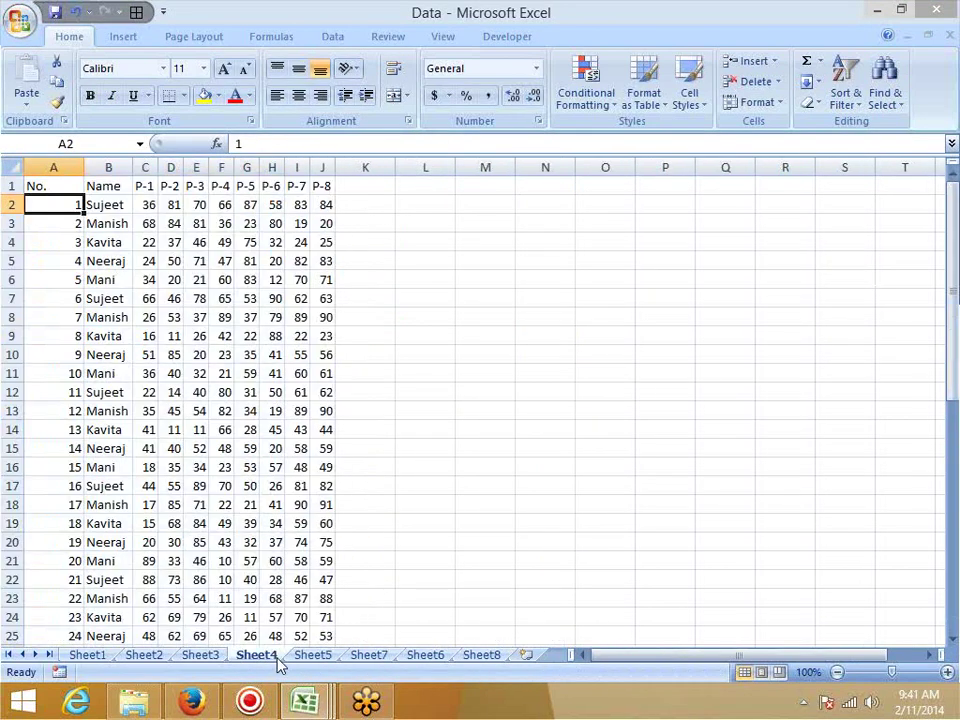
scroll(150, 530, "down", 12)
left_click(65, 448)
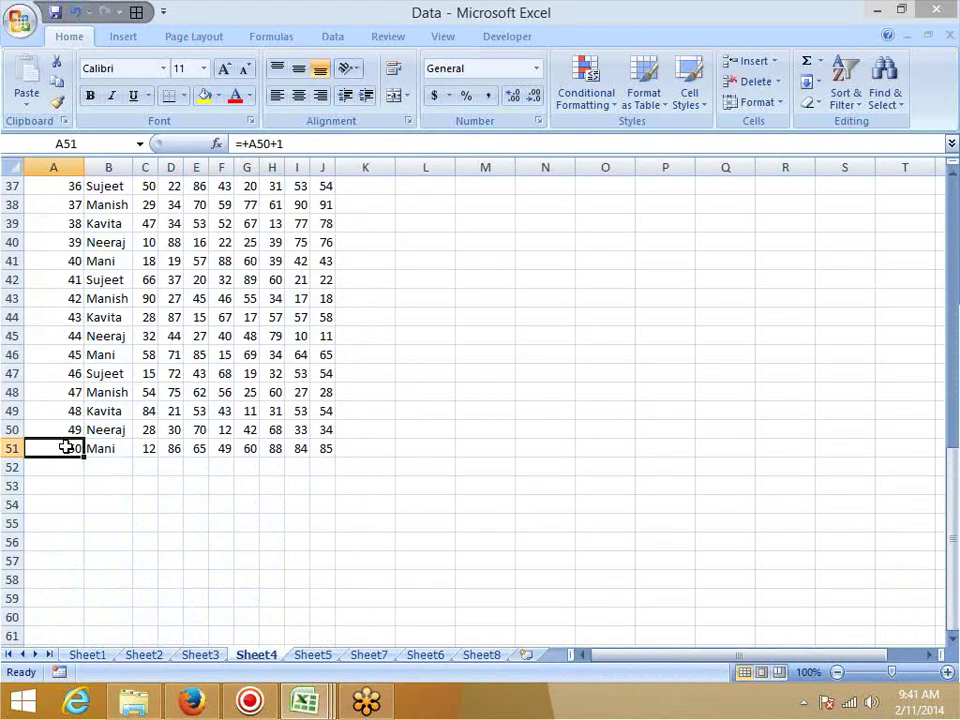
scroll(65, 448, "up", 12)
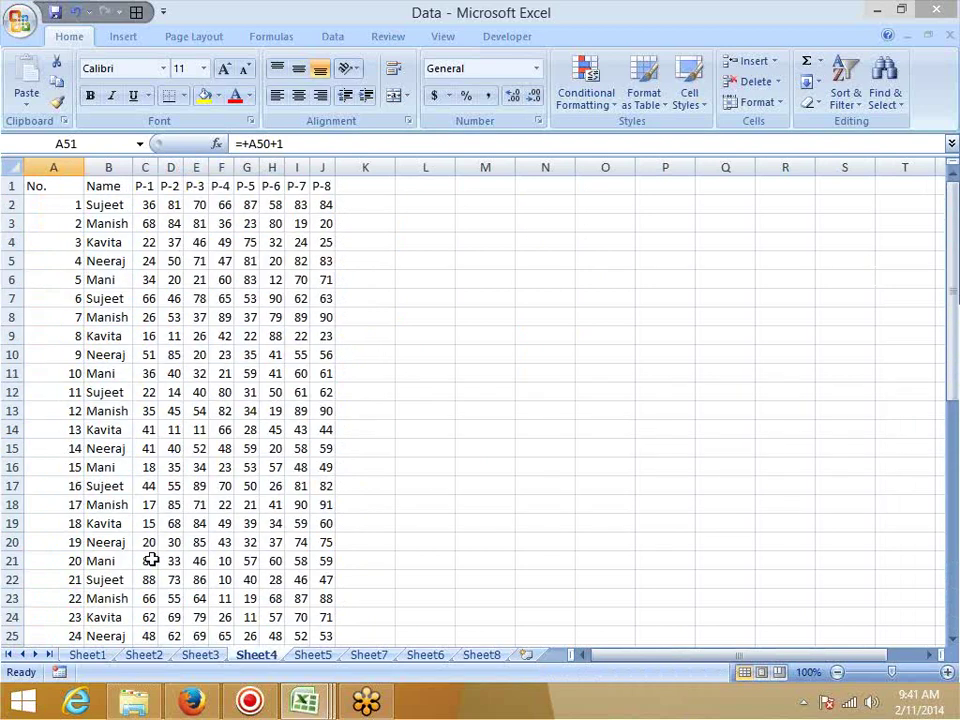
left_click(312, 655)
scroll(75, 336, "up", 9)
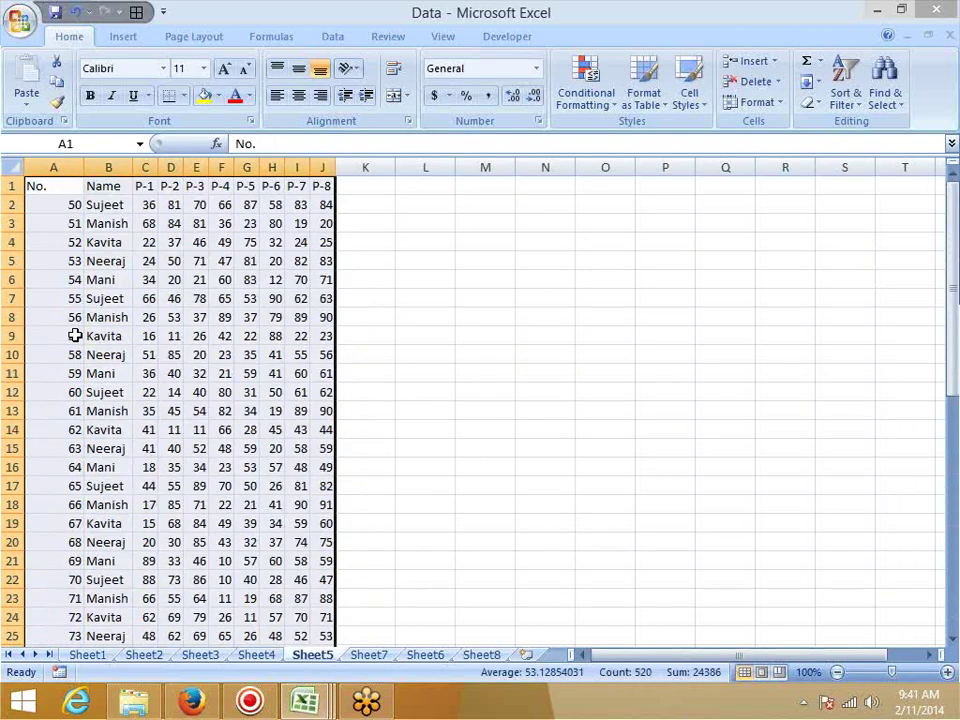
scroll(75, 336, "down", 15)
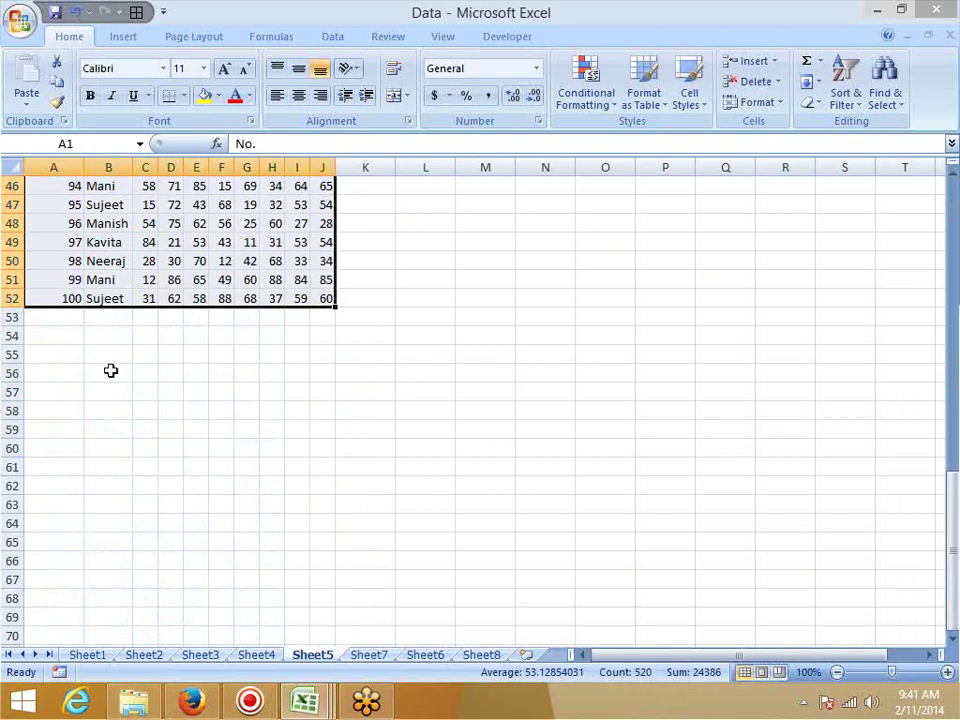
left_click(377, 657)
scroll(242, 487, "down", 16)
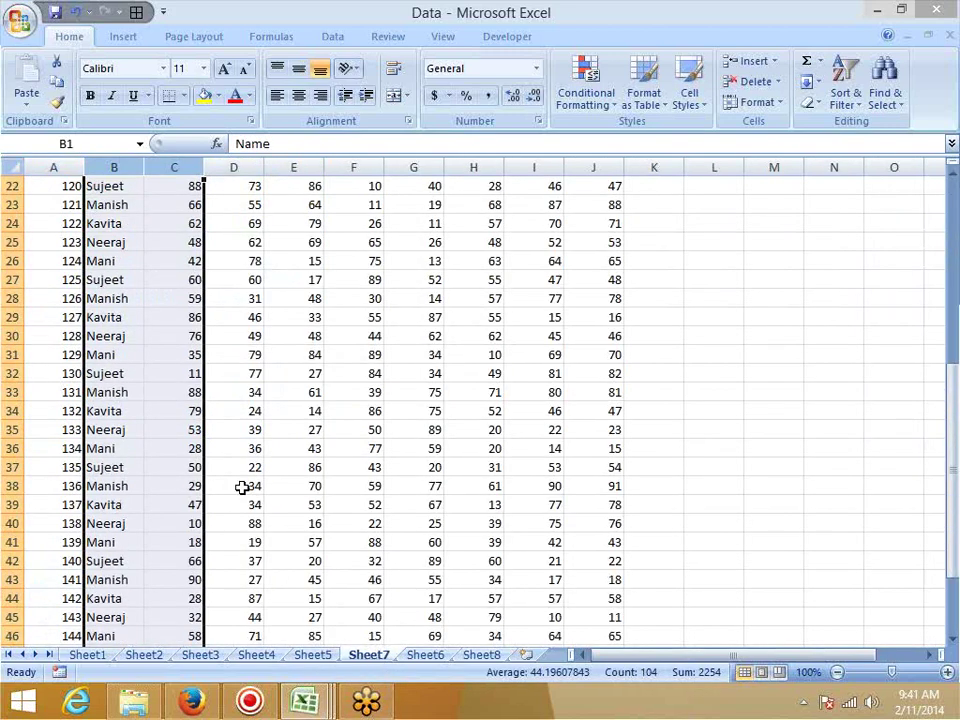
- Clear the existing lookup results from the Name column, cells B2:B11, on Sheet6
left_click(422, 657)
left_click(300, 430)
left_click_drag(114, 206, 120, 388)
key("Delete")
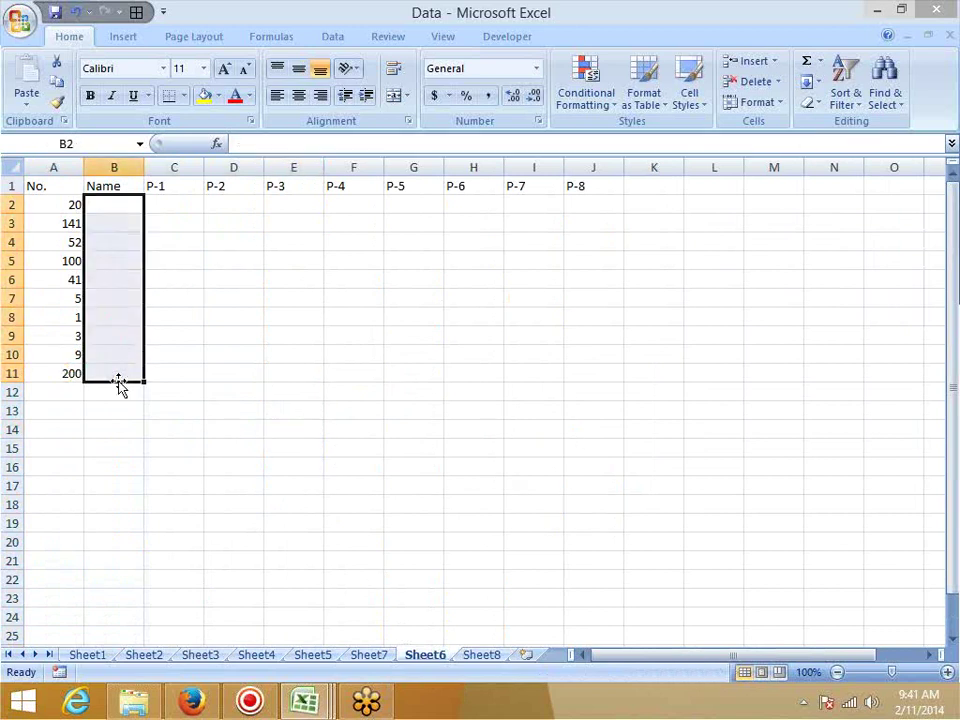
left_click(172, 445)
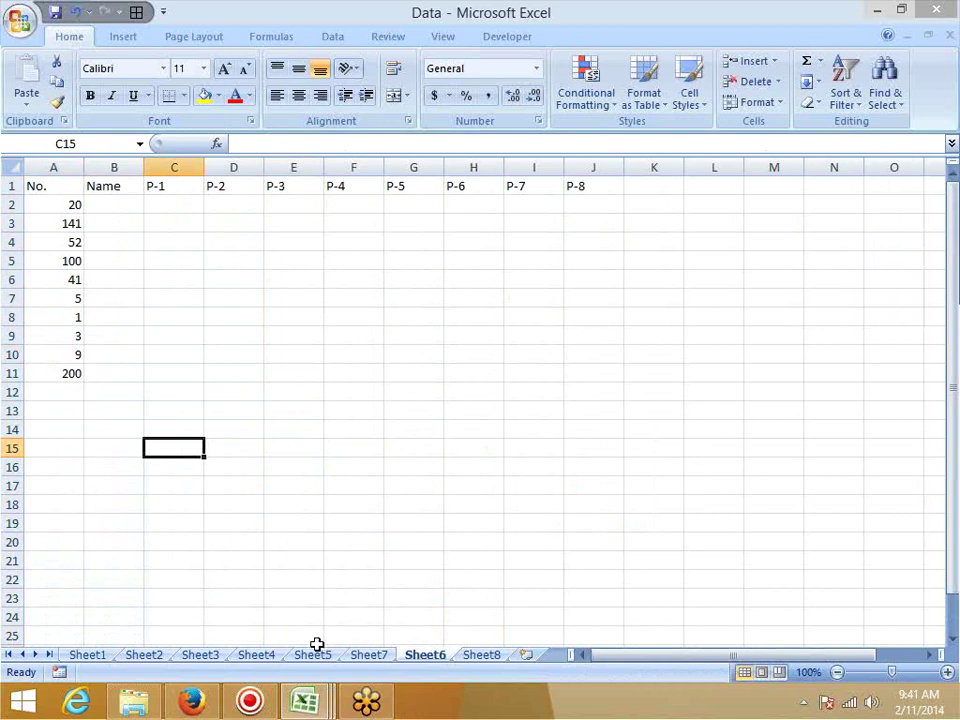
- Enter =VLOOKUP(A2,Sheet4!A:J,2,0) in cell B2 of Sheet6 to look up the name in Sheet4
left_click(127, 209)
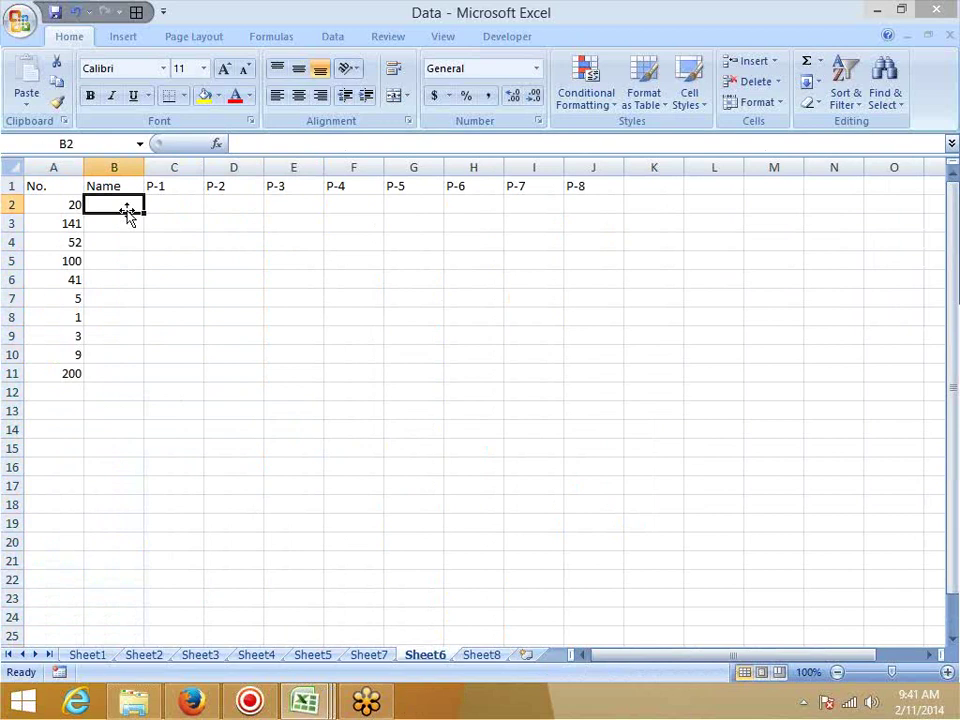
type("=")
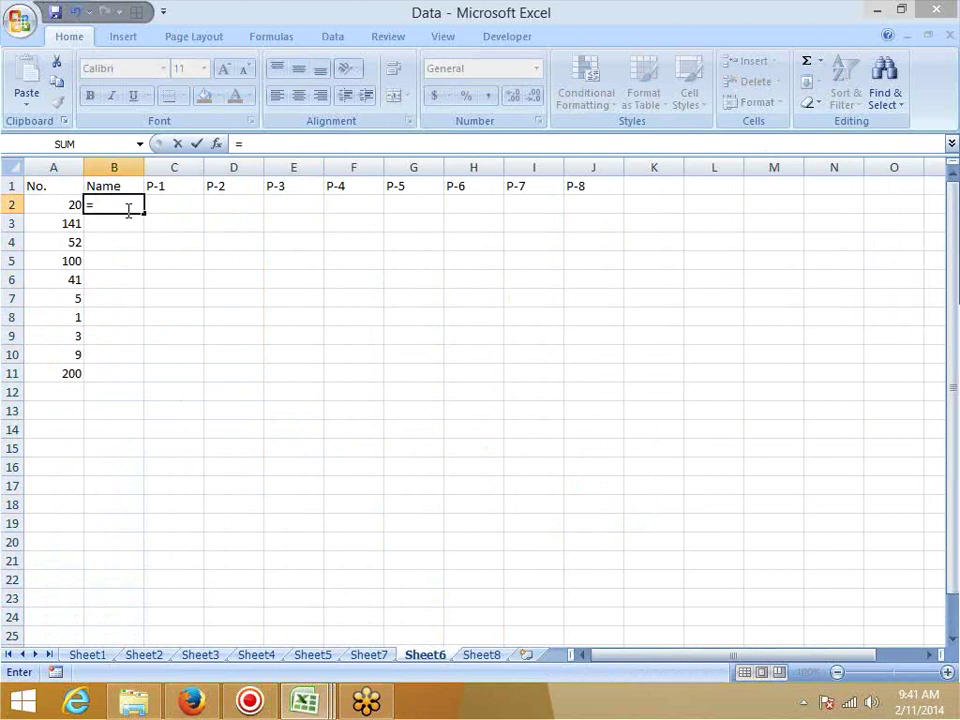
type("vl")
key("Tab")
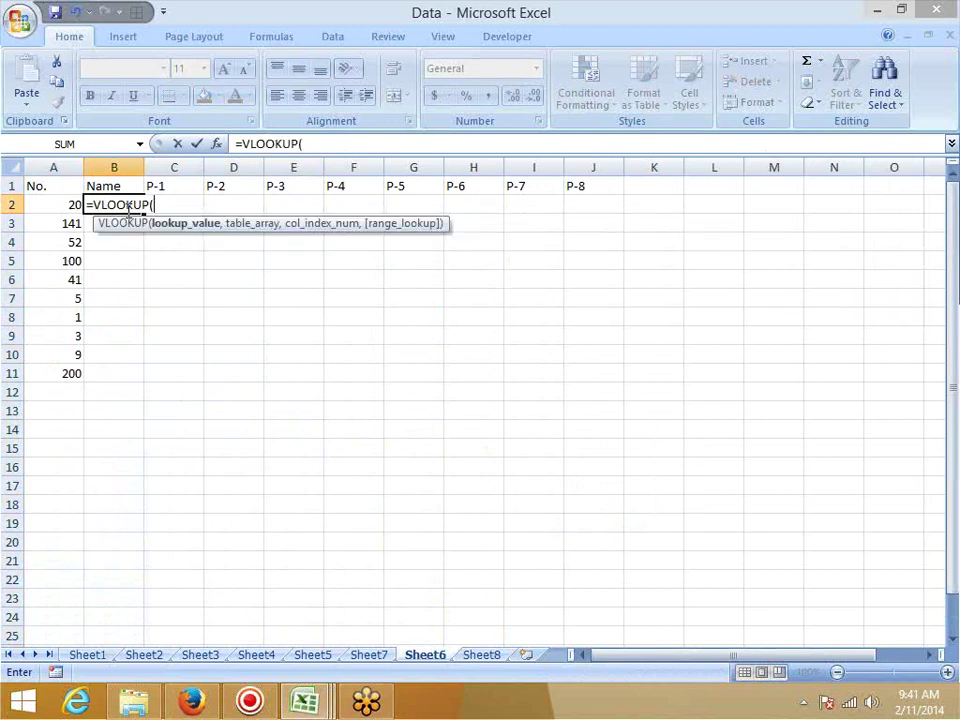
left_click(60, 204)
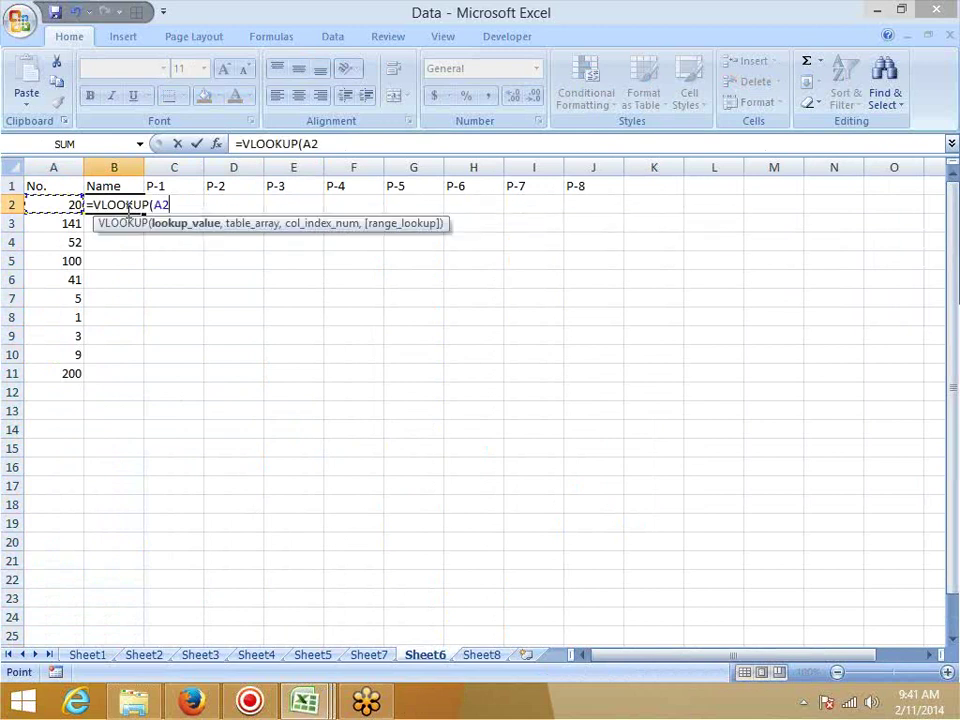
type(",")
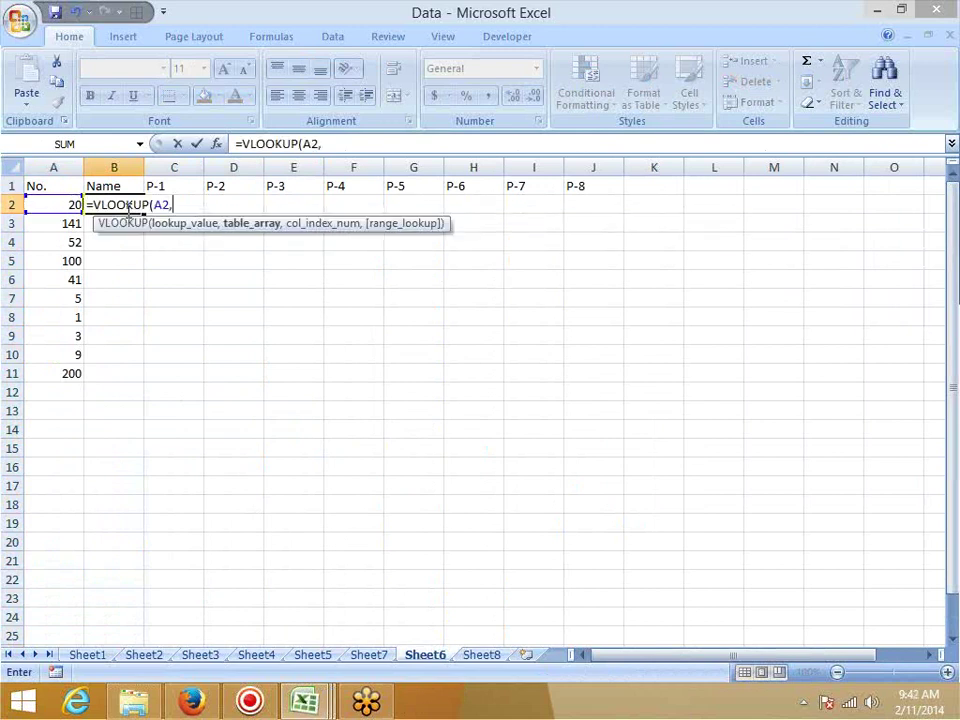
left_click(256, 656)
left_click(72, 162)
left_click_drag(72, 162, 319, 165)
type(",")
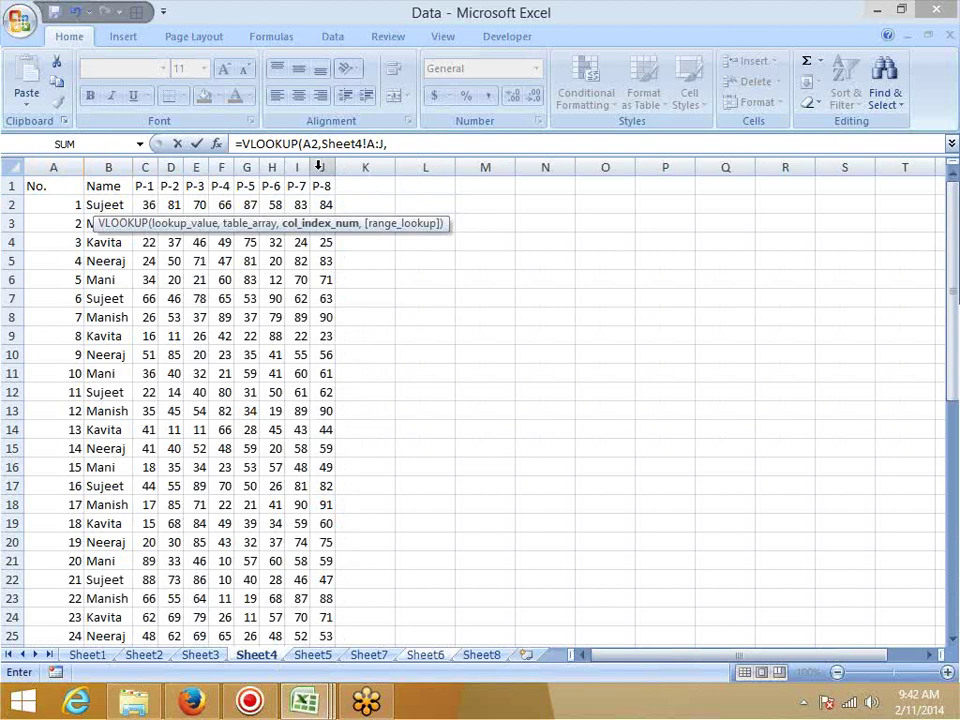
type("2,0")
key("Return")
- Enter =VLOOKUP(A2,Sheet5!A:J,2,0) in cell C2 of Sheet6 to look up the same number in Sheet5
key("Up")
key("Right")
type("=vl")
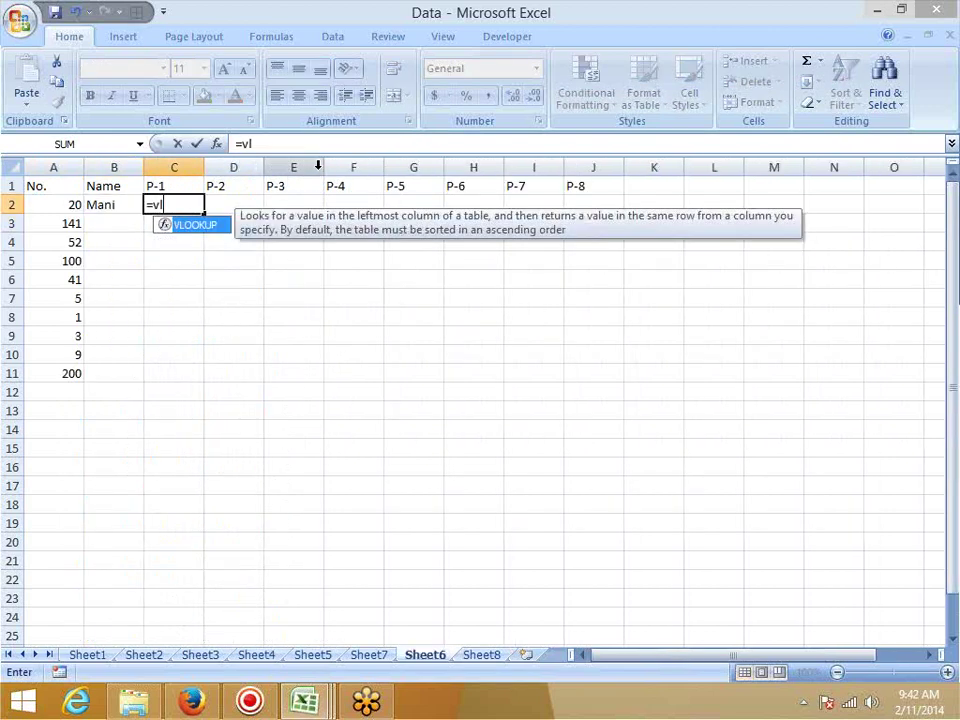
key("Tab")
key("Left")
key("Left")
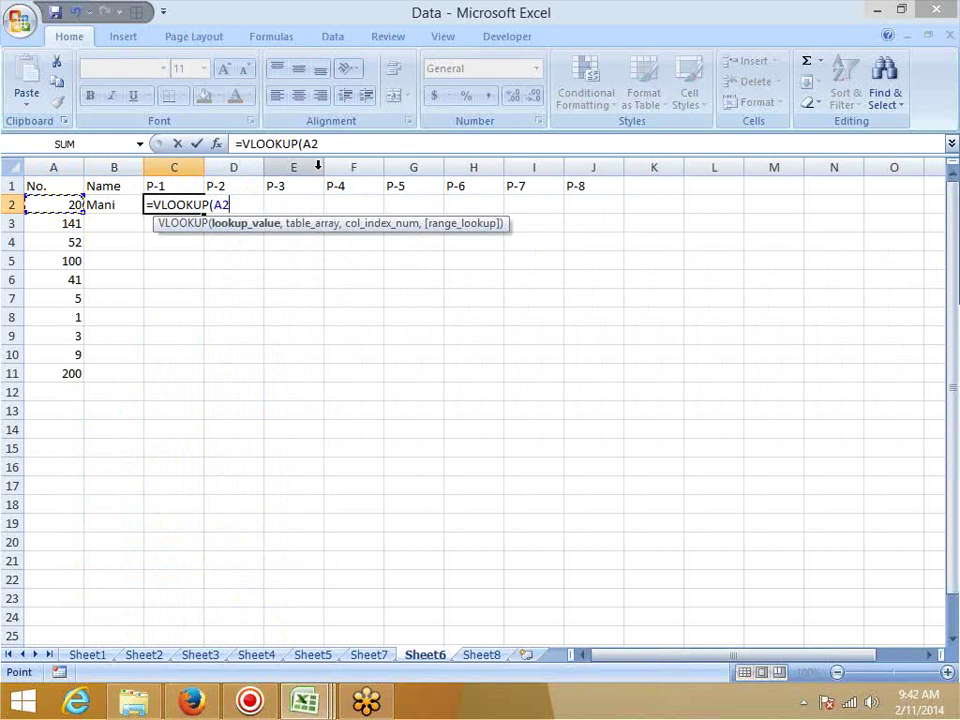
type(",")
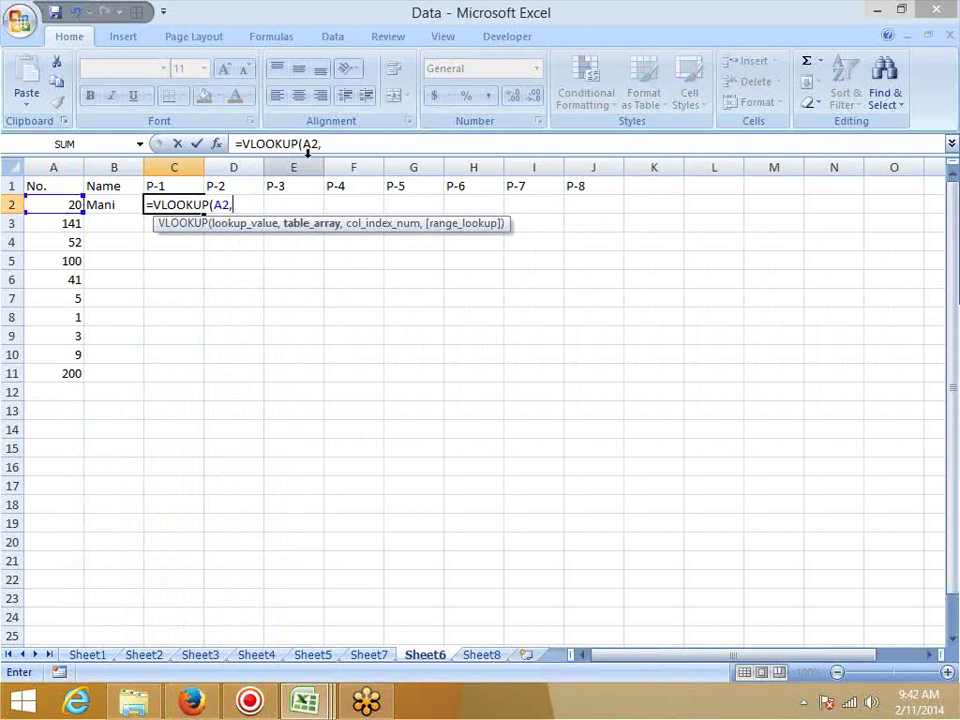
left_click(309, 656)
left_click_drag(66, 167, 334, 168)
type(",2,0")
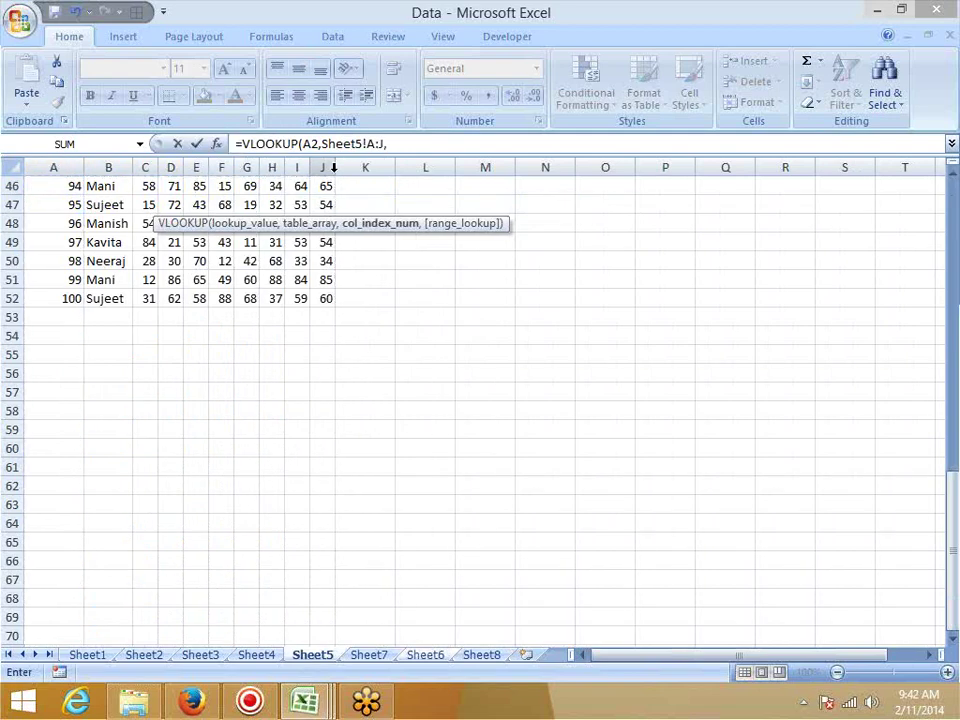
key("Return")
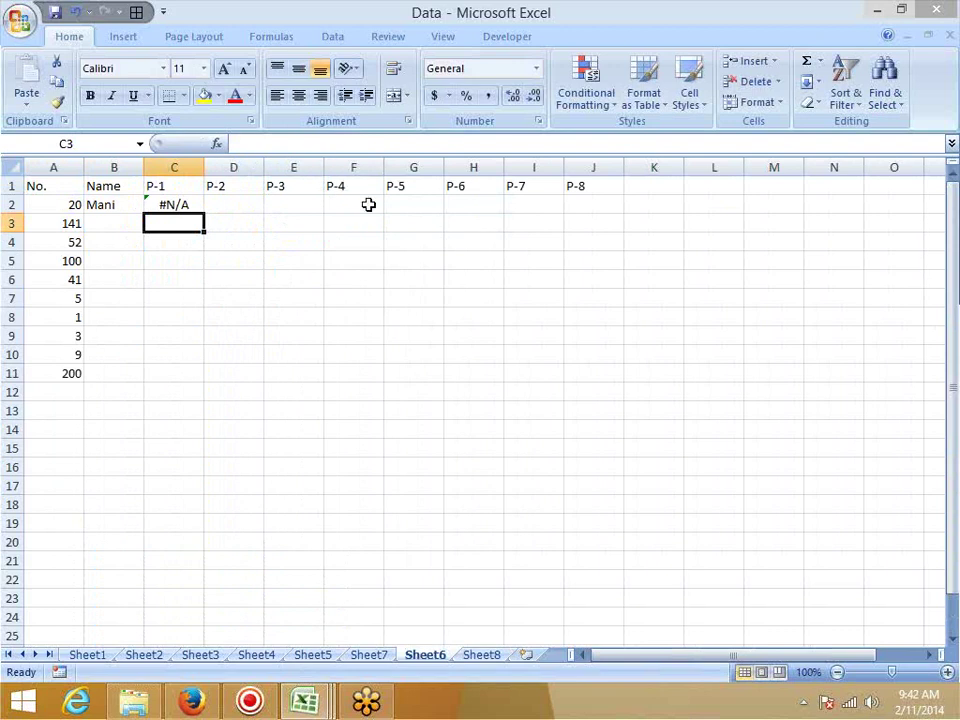
- Enter =VLOOKUP(A2,Sheet7!A:J,2,0) in cell D2 of Sheet6 to look up the same number in Sheet7
left_click(233, 204)
type("=vl")
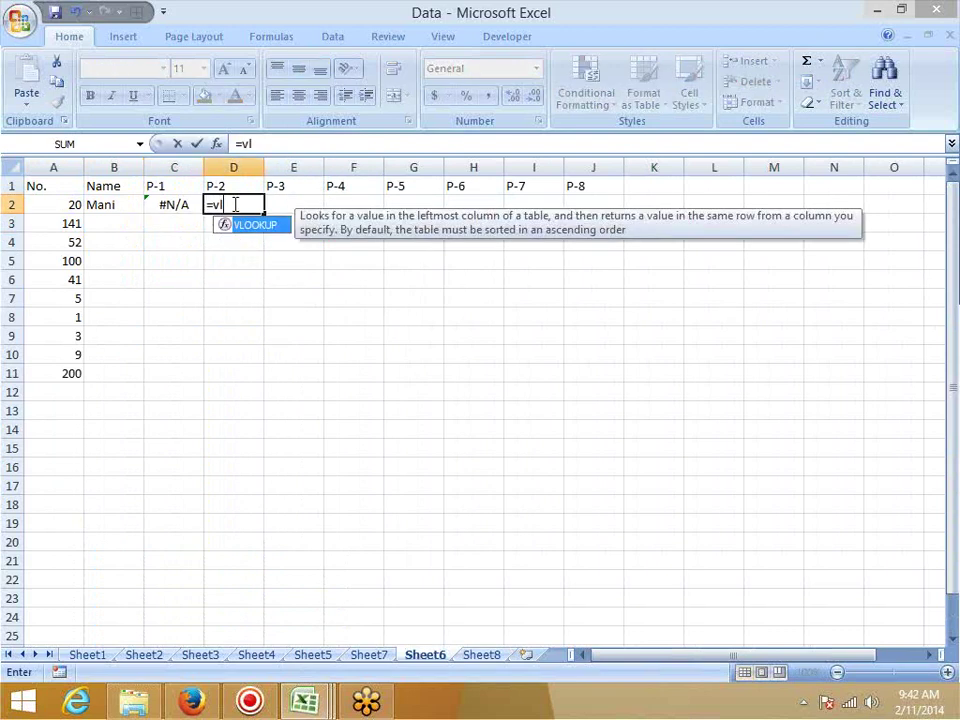
key("Tab")
left_click(68, 204)
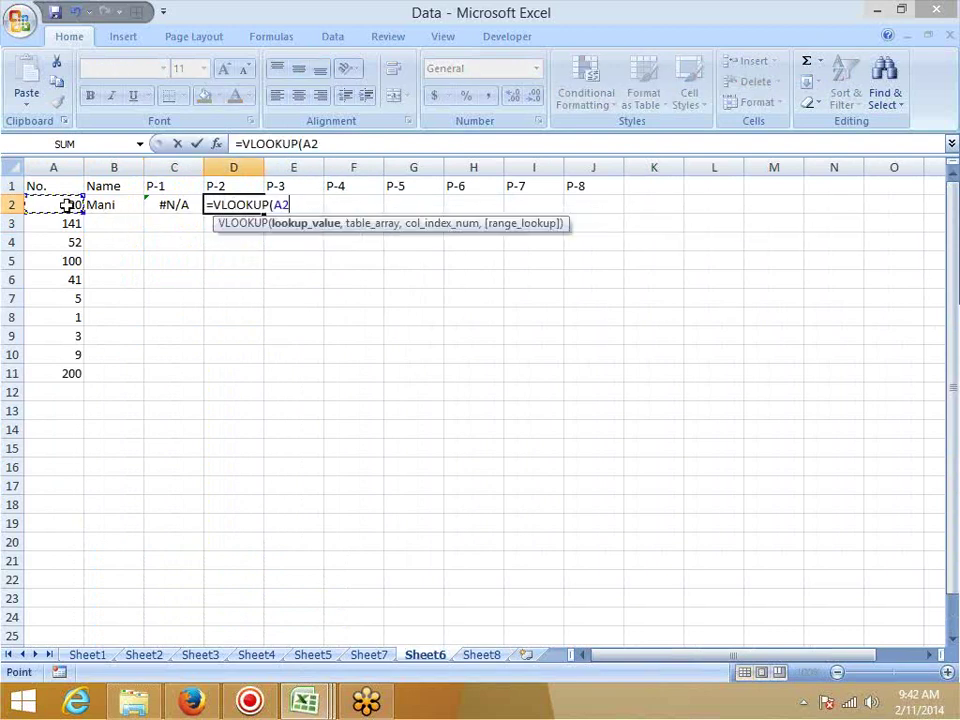
type(",")
left_click(369, 654)
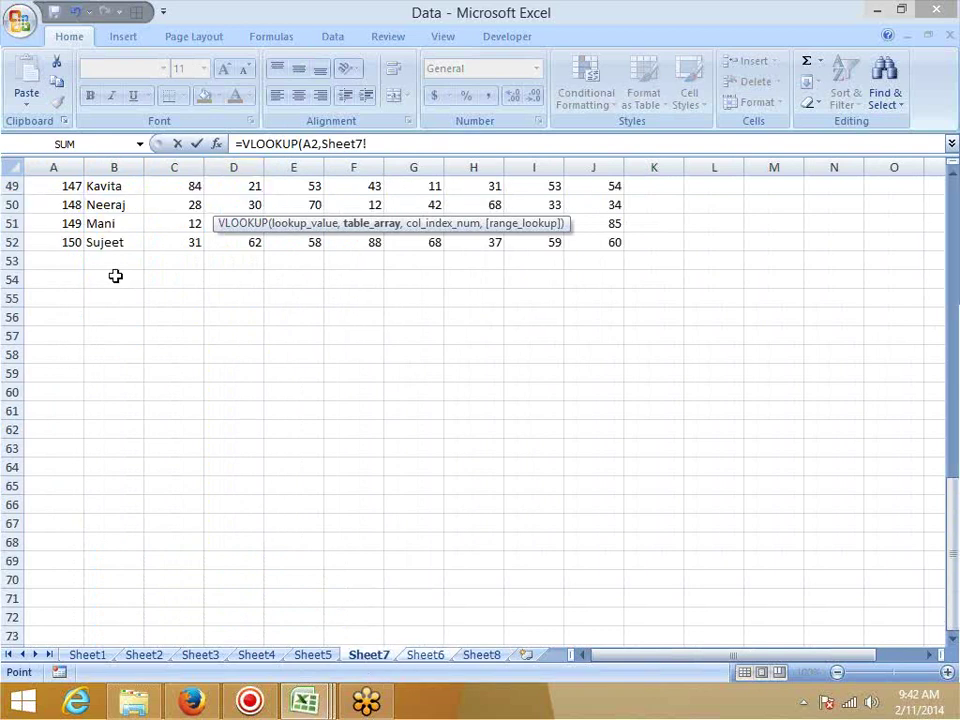
left_click(67, 162)
left_click_drag(67, 162, 587, 165)
type(",2,0")
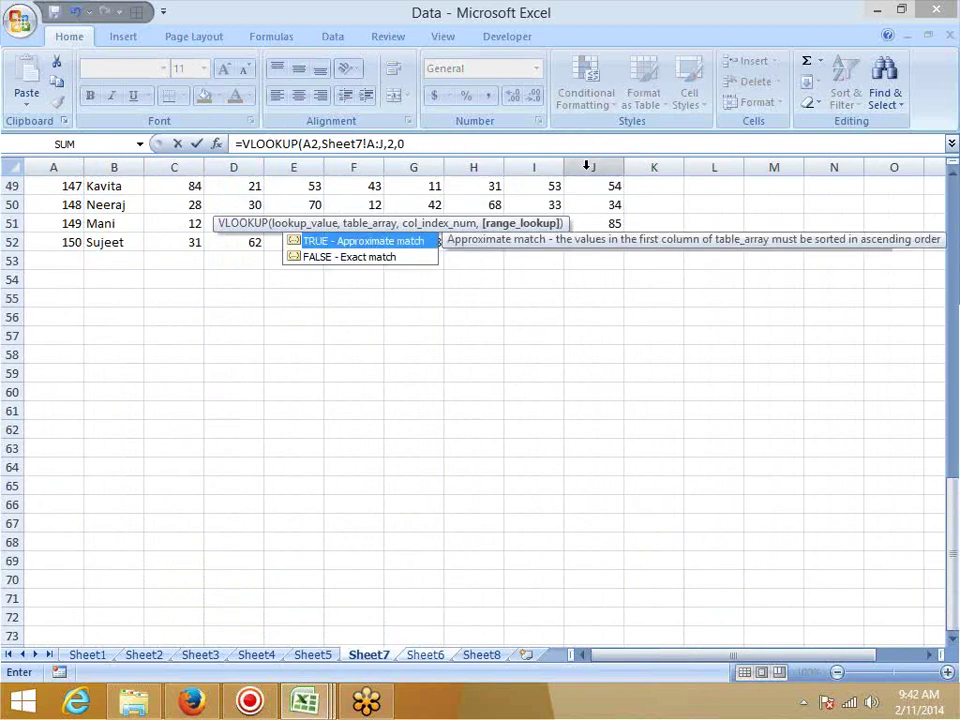
key("Return")
- Review the three lookup formulas in cells B2, C2 and D2 of Sheet6
key("Up")
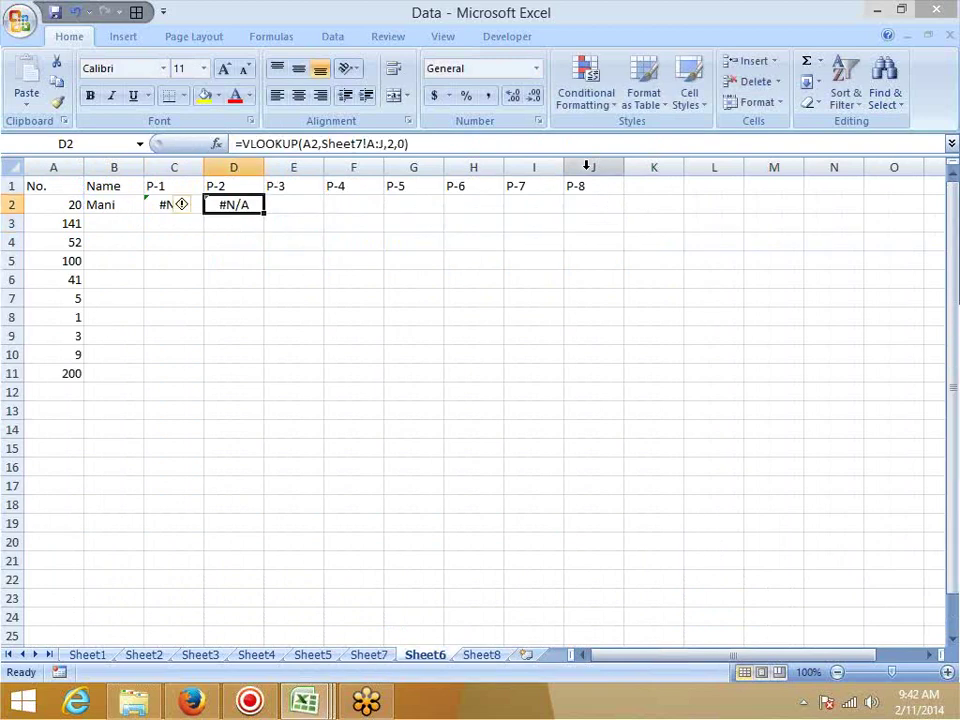
key("Left")
key("Left")
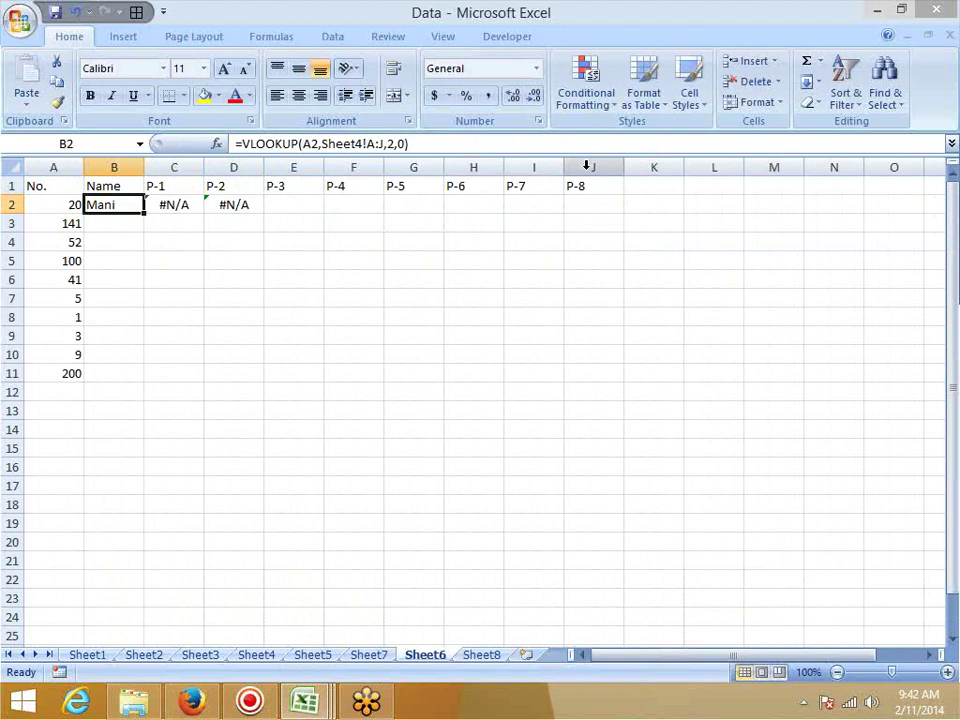
key("Return")
key("Up")
key("Right")
key("Left")
key("shift+Right")
- Enter =IFERROR(B2,C2) in cell B3 so the Sheet5 lookup serves as fallback for the Sheet4 lookup
key("Down")
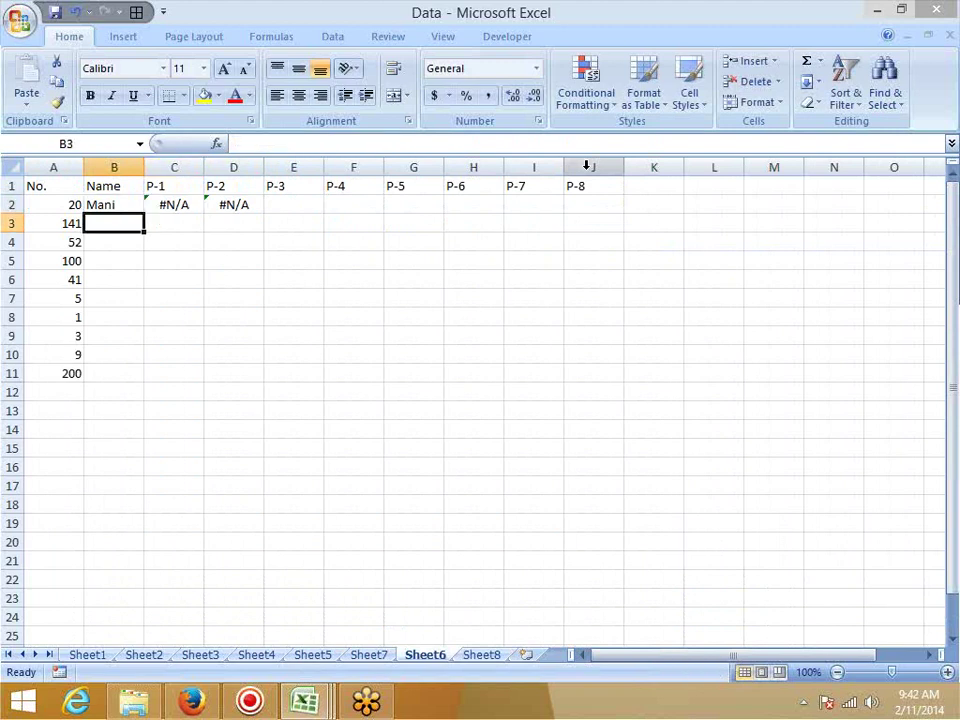
type("=IF(")
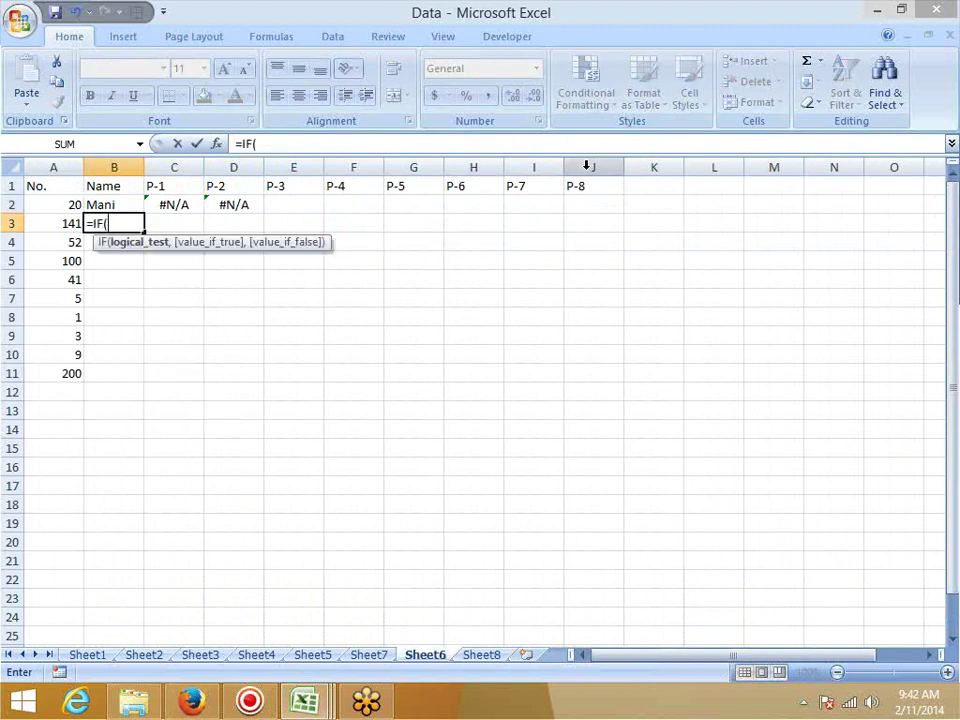
key("BackSpace")
key("Down")
key("Tab")
key("Up")
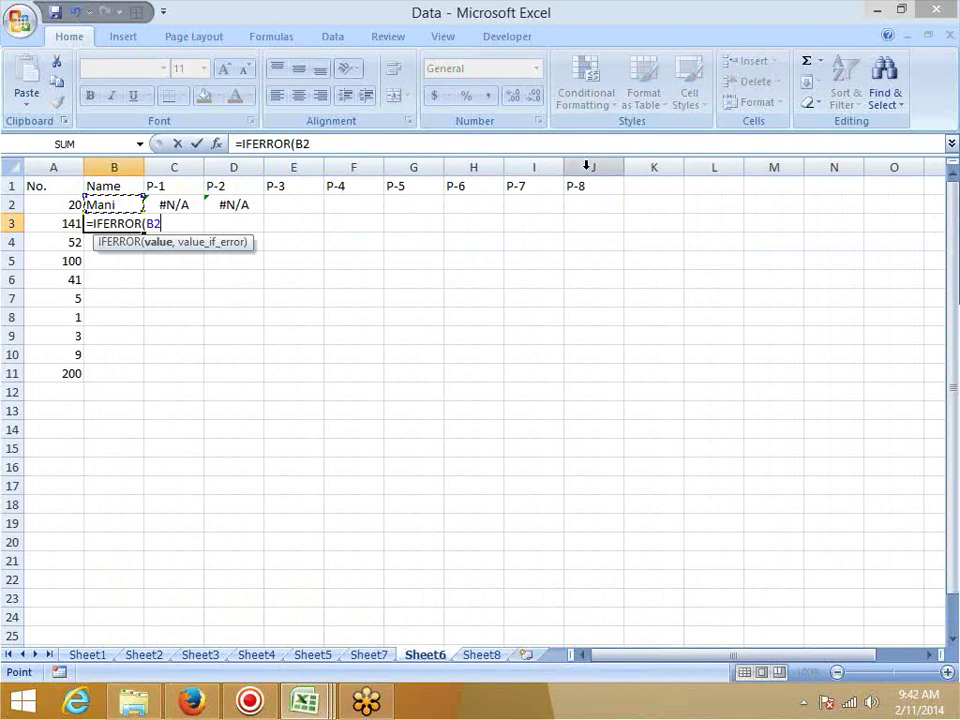
type(",")
key("Right")
key("Up")
key("Return")
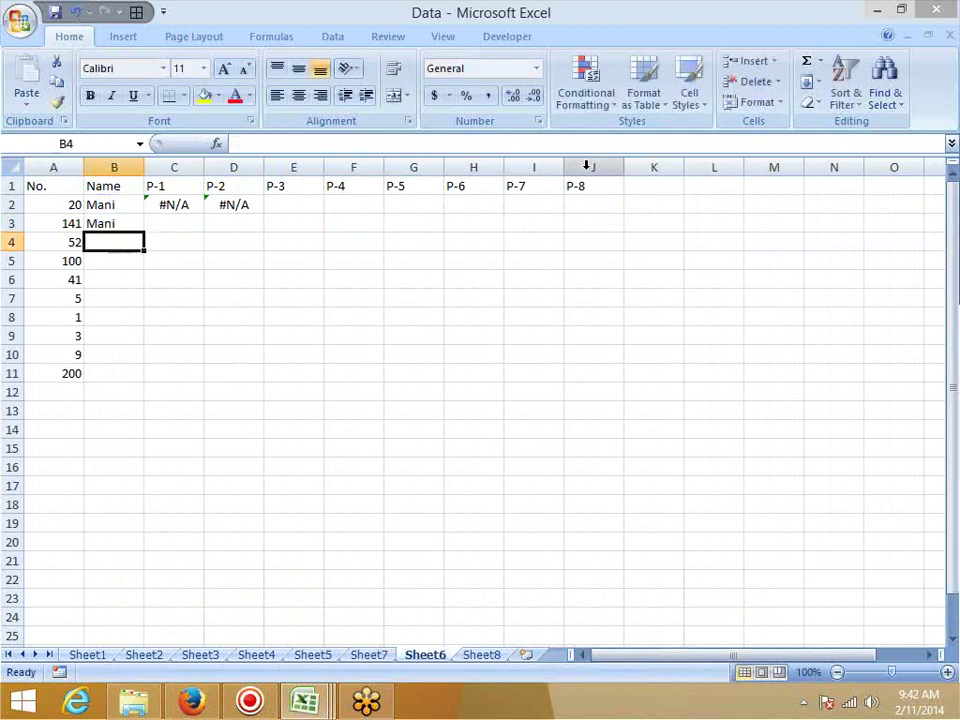
- Enter =IFERROR(B3,D2) in cell C3 so the Sheet7 lookup serves as fallback for the IFERROR result in B3
key("Up")
key("Up")
key("shift+Right")
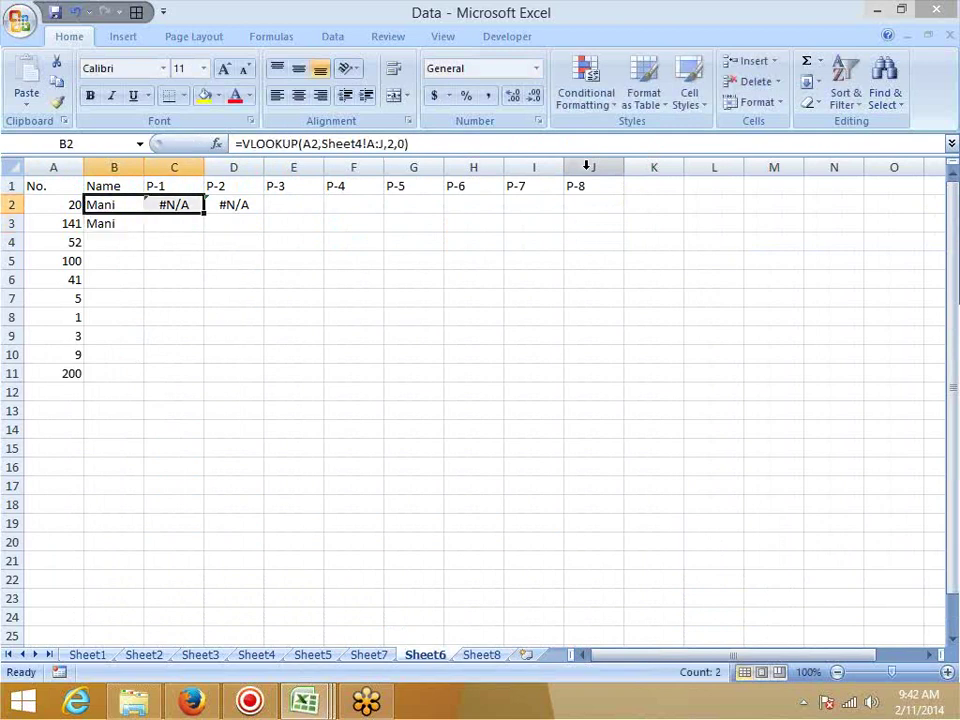
key("Down")
key("Right")
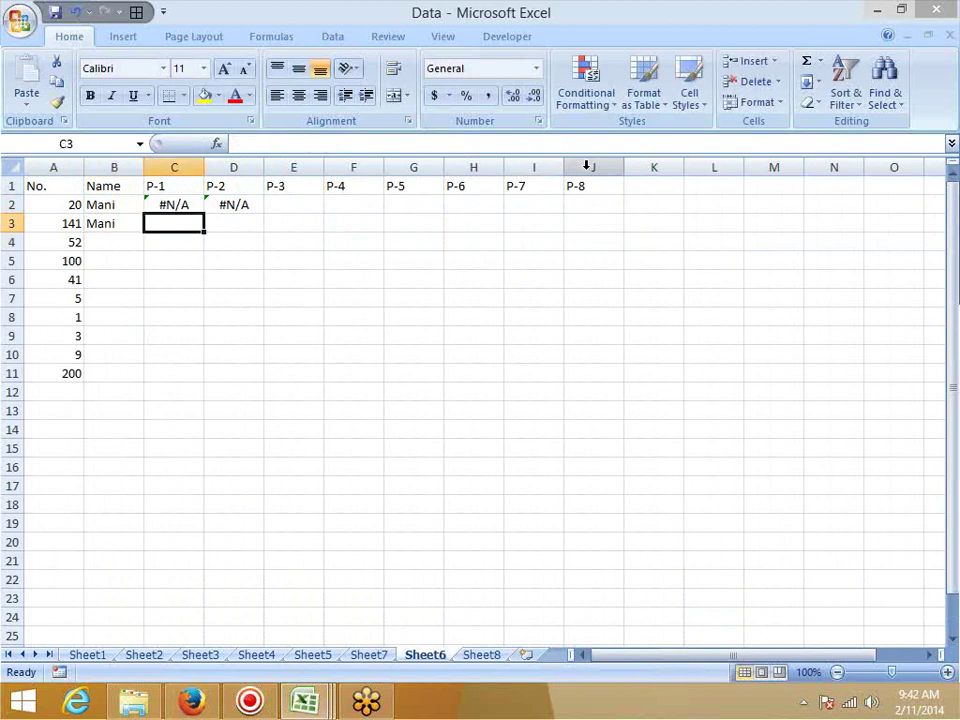
key("Right")
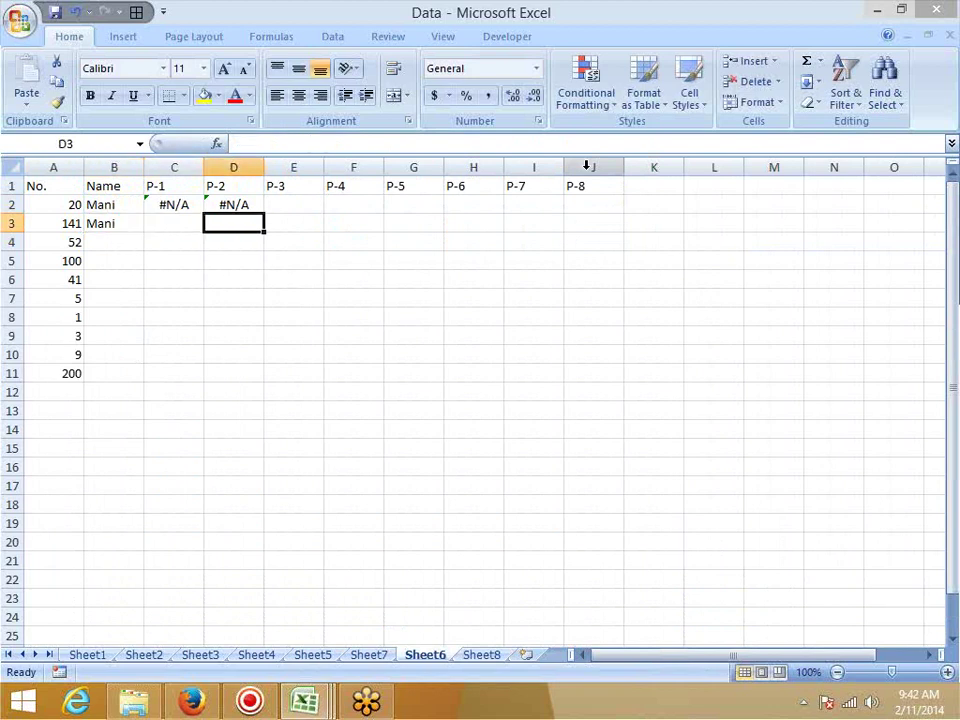
key("Left")
type("=if")
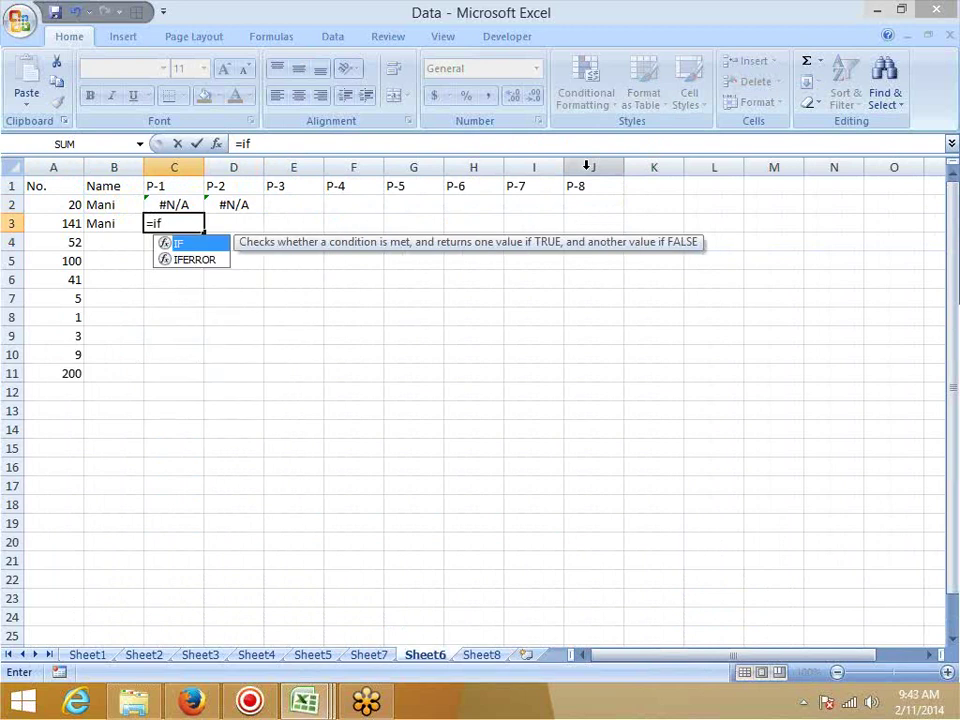
key("Down")
key("Tab")
key("Left")
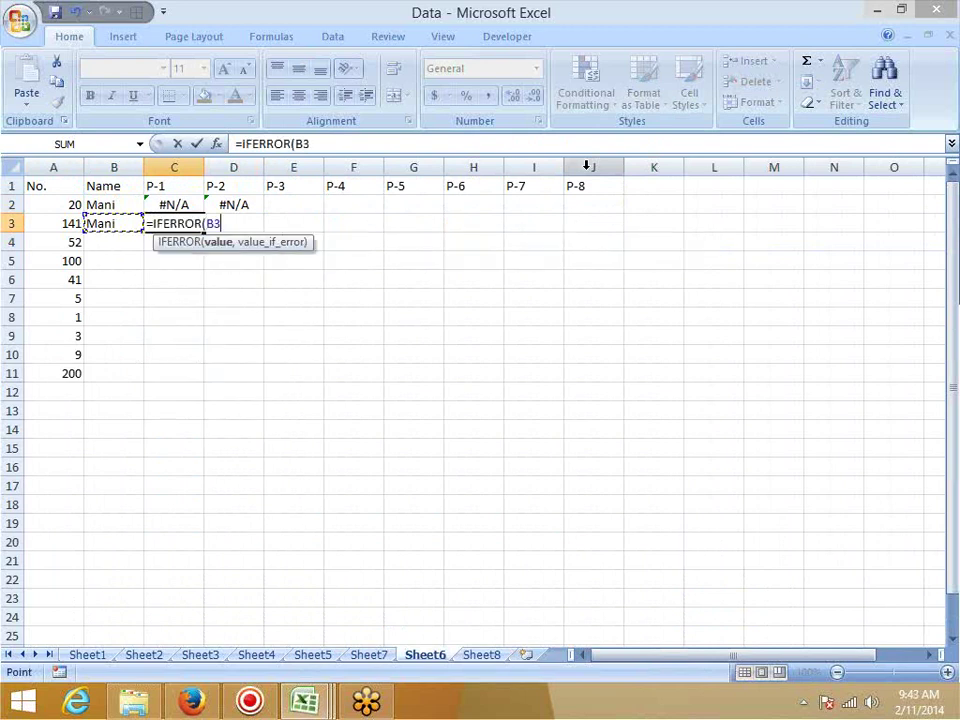
type(",")
key("Up")
key("Right")
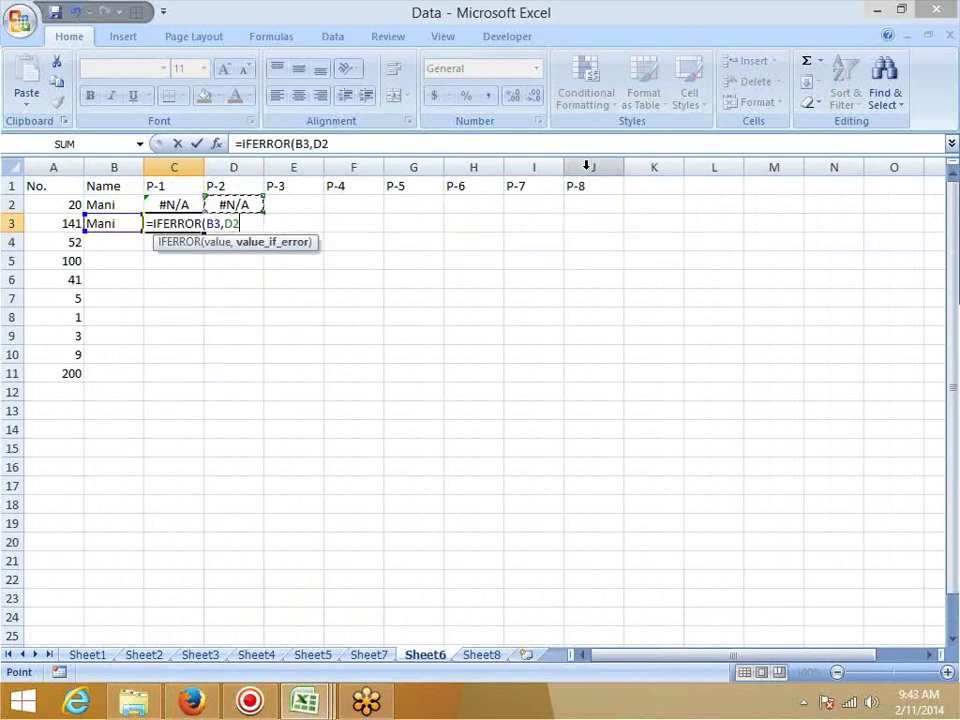
key("ctrl+Return")
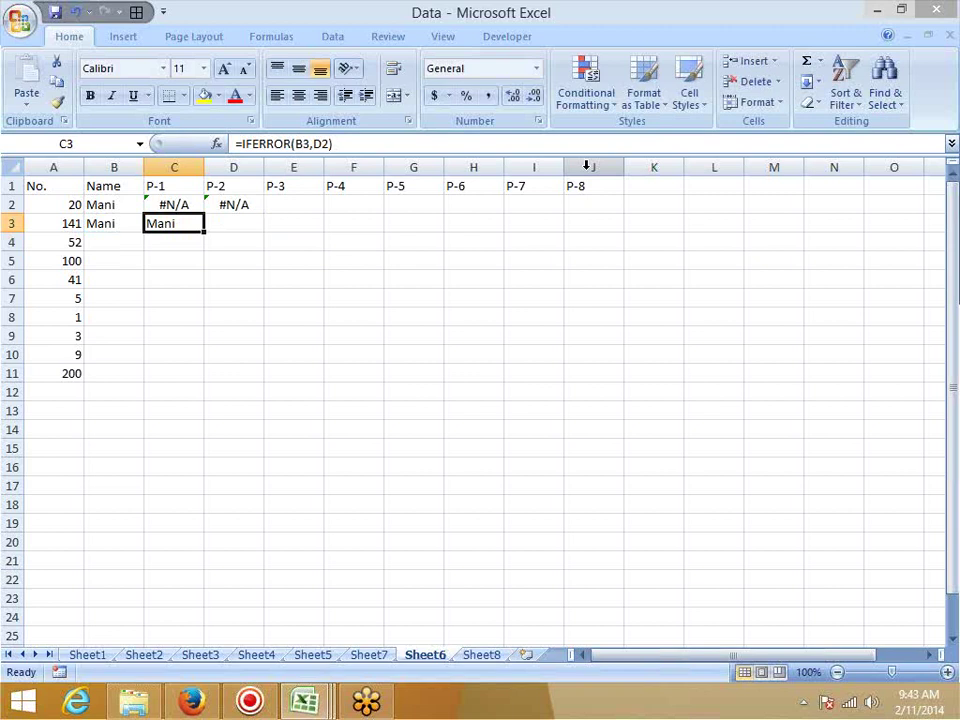
- Set the lookup number in cell A2 to 51 and check the Sheet4 and Sheet5 lookups in row 2
key("Left")
key("Left")
key("Up")
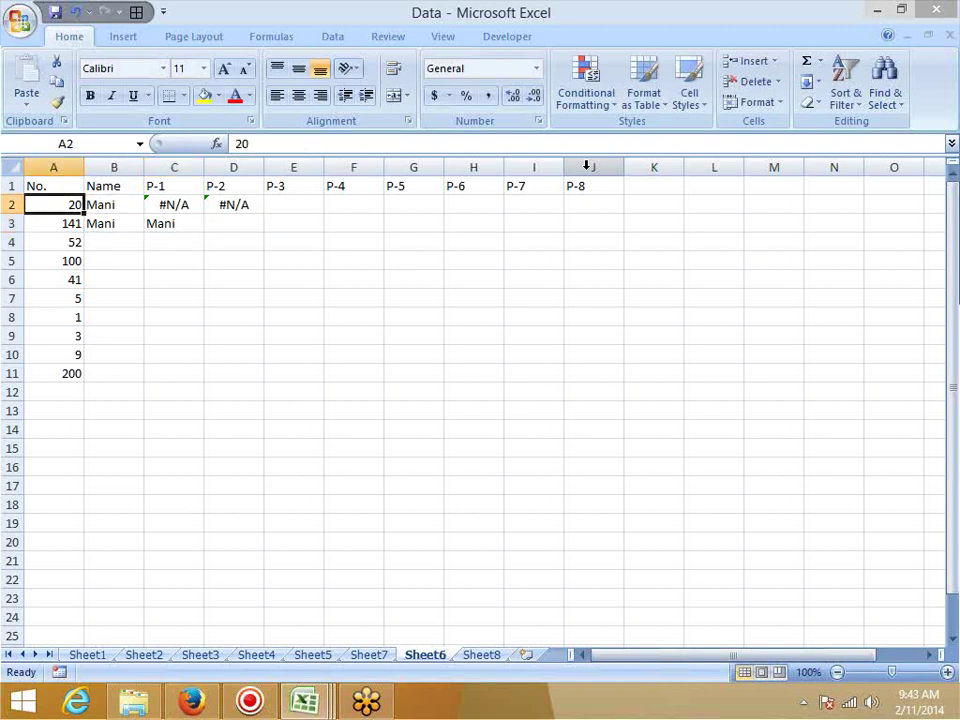
type("51")
key("Return")
key("Up")
key("Right")
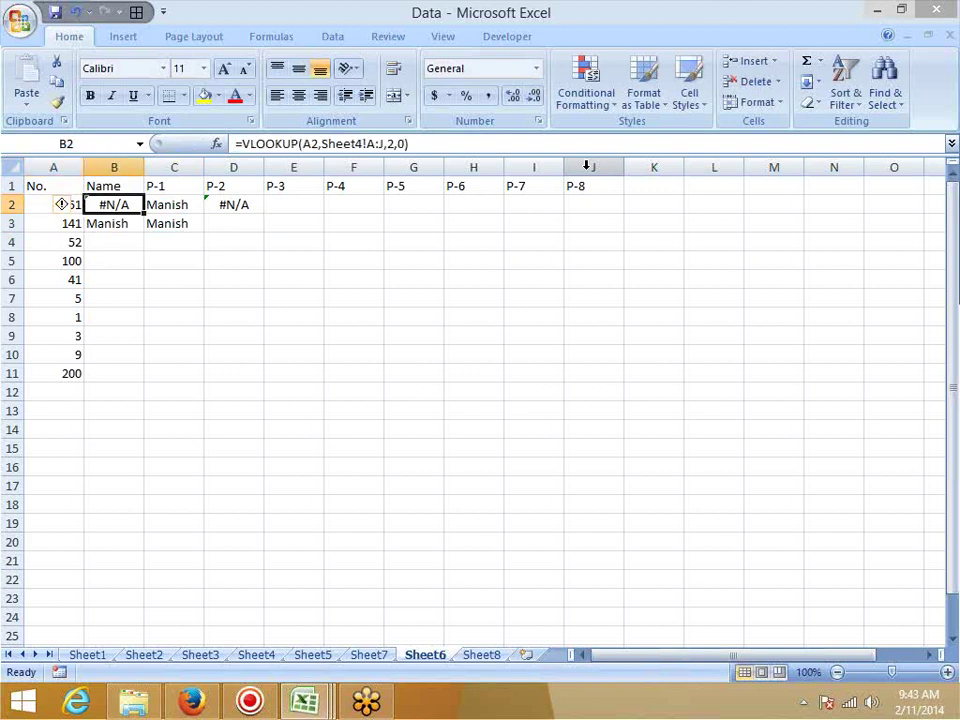
key("Right")
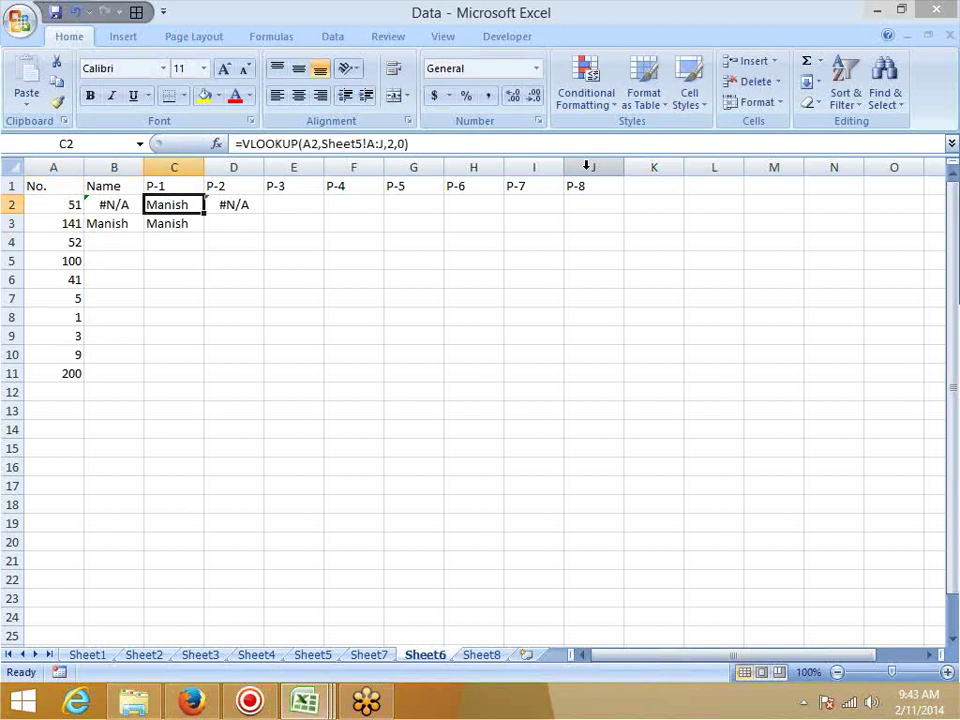
- Set the lookup number in cell A2 to 102 and check the three lookups in B2, C2 and D2
key("Left")
key("Left")
type("10")
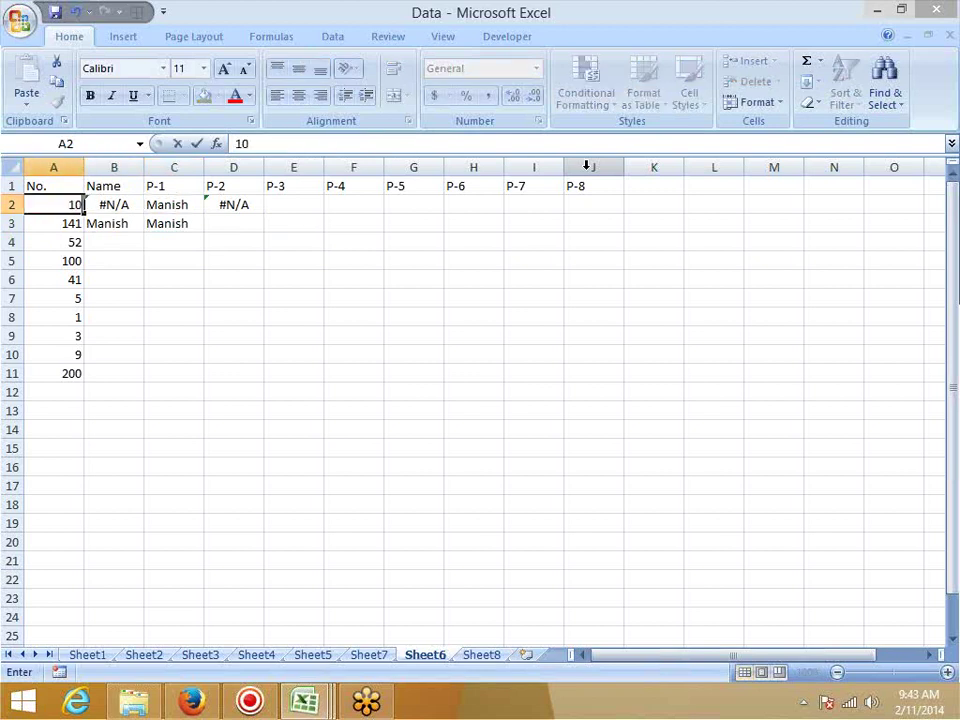
type("2")
key("Return")
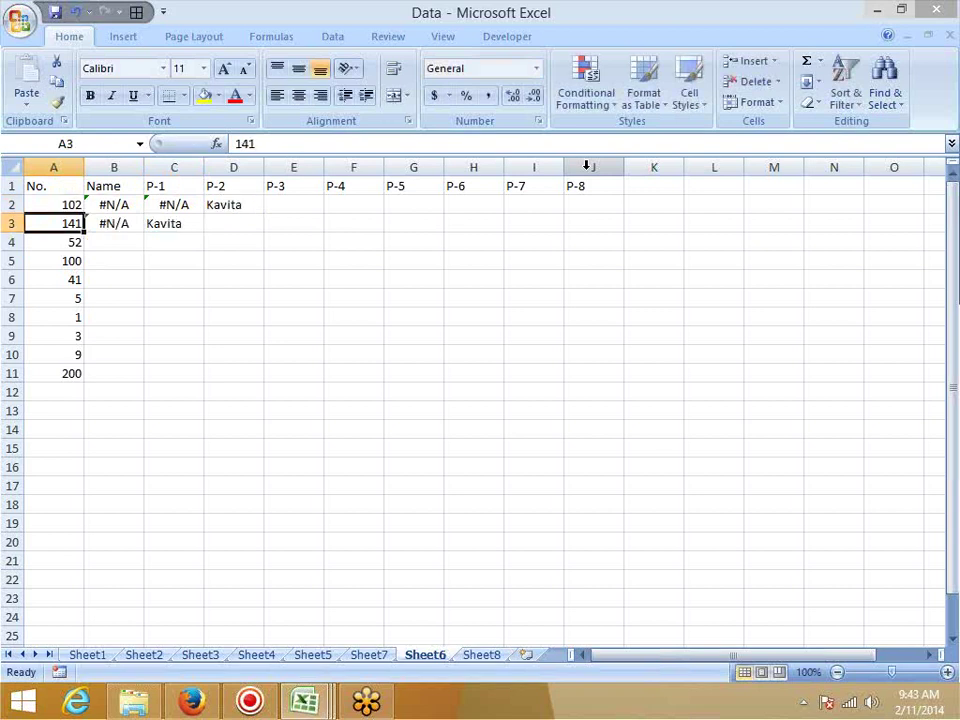
key("Up")
key("Right")
key("Right")
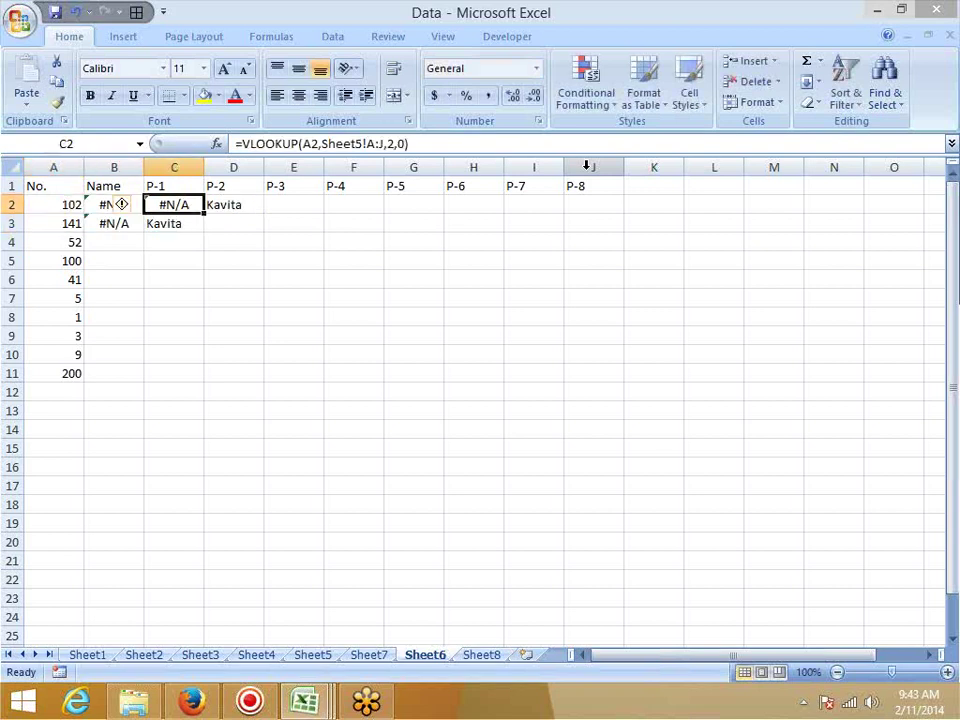
key("Right")
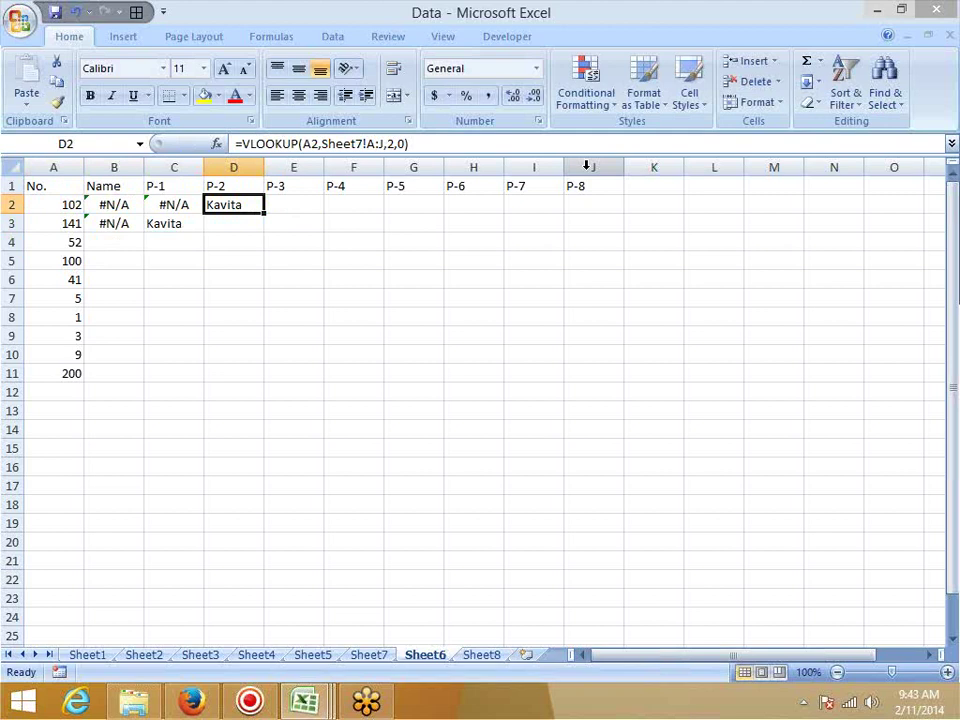
- Examine the IFERROR formulas and their results in cells B3 and C3
key("Left")
key("Left")
key("Left")
key("Down")
key("Right")
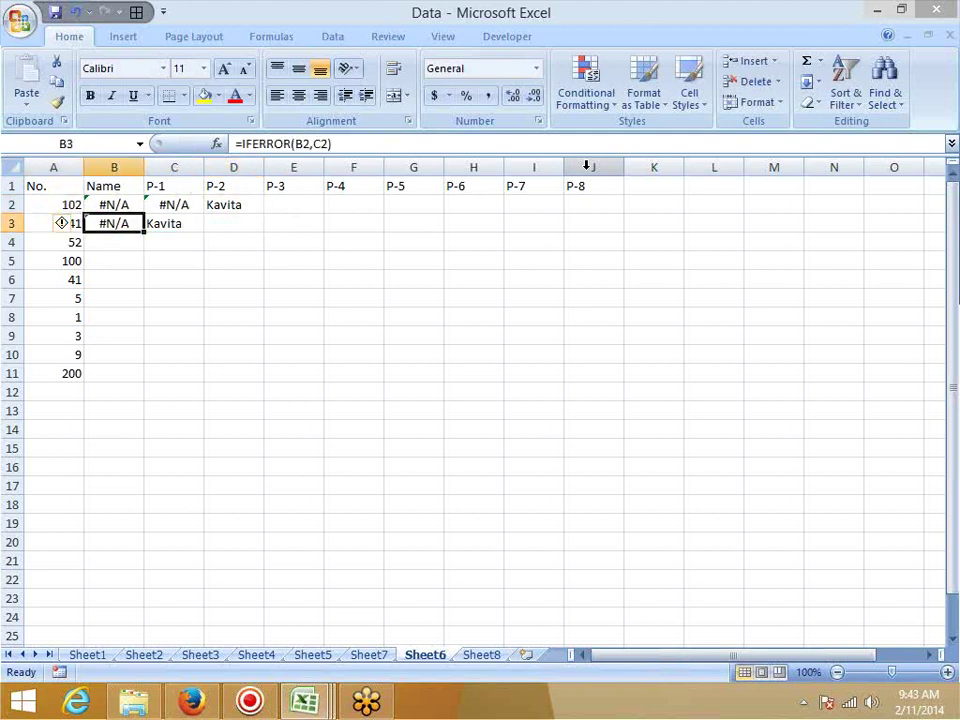
key("Right")
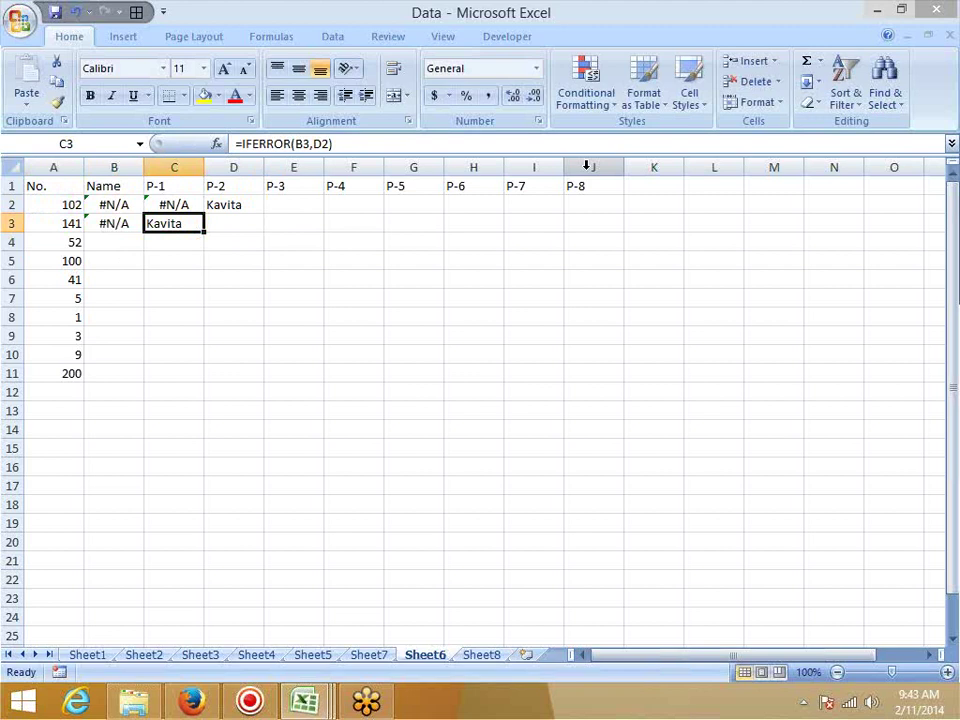
key("Right")
key("Right")
key("Up")
key("Down")
key("Left")
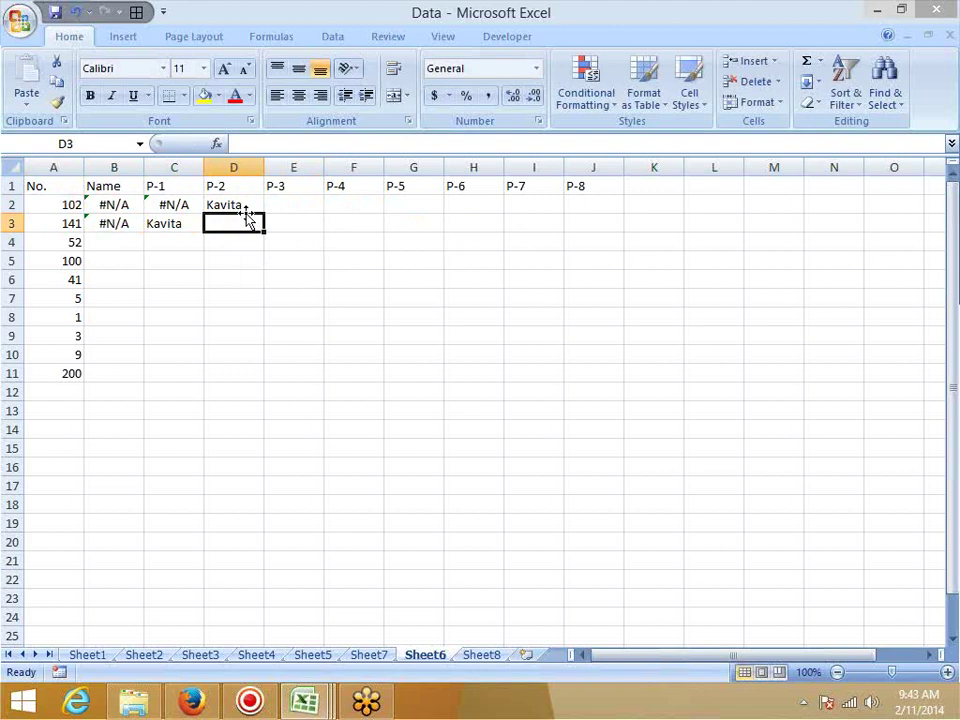
- Inspect the VLOOKUP formulas in B2, C2 and D2 and the cells referenced by the IFERROR formulas in B3 and C3
left_click(115, 224)
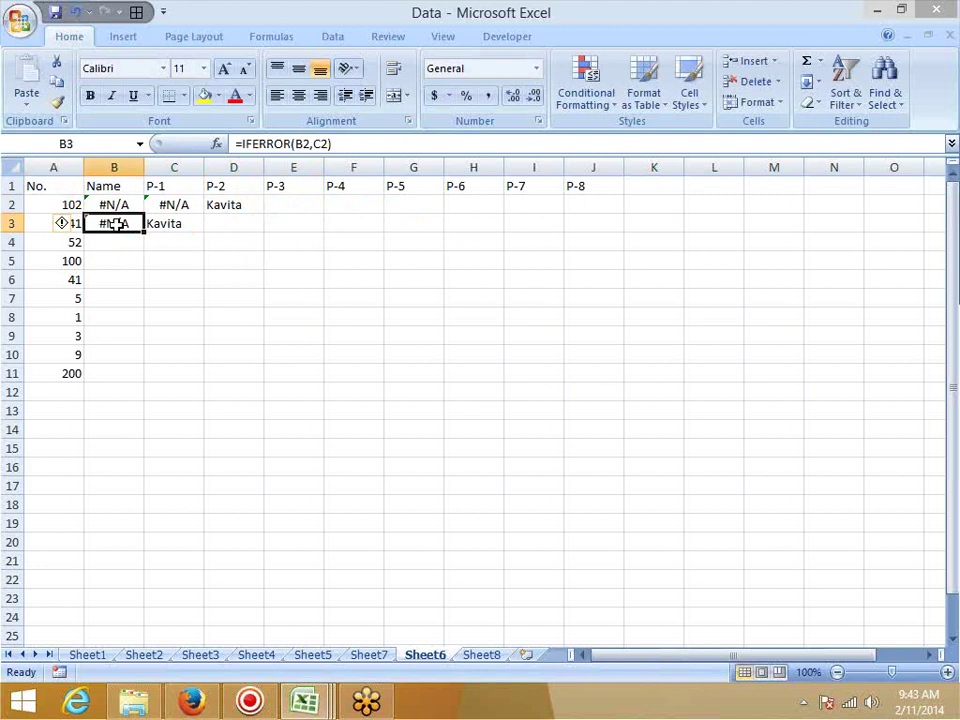
left_click(166, 275)
left_click(122, 208)
double_click(122, 207)
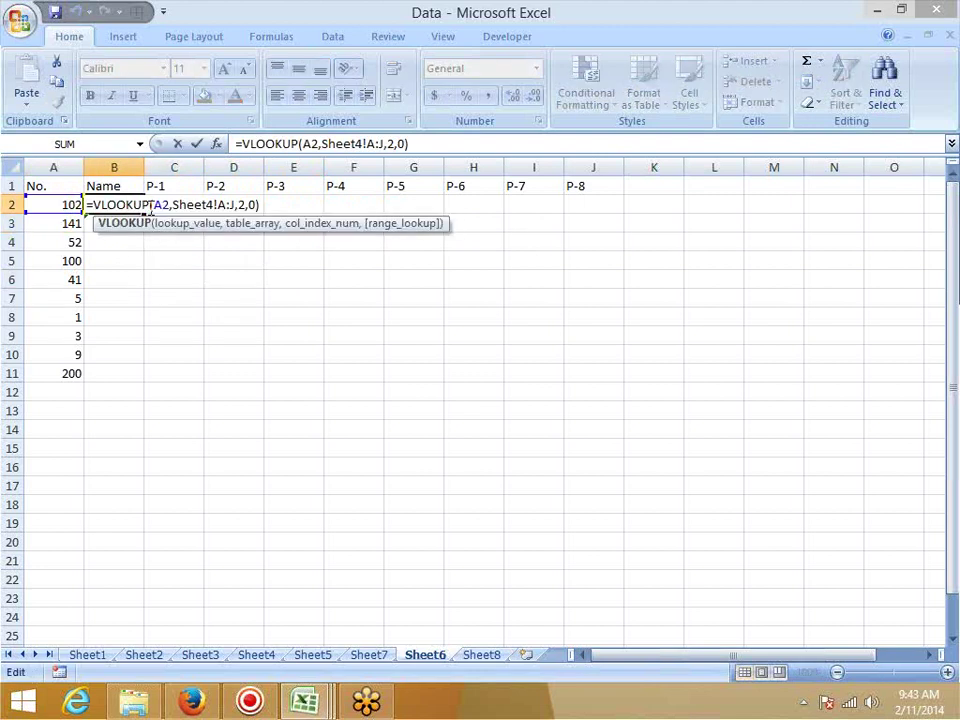
key("Escape")
double_click(176, 205)
key("Escape")
double_click(242, 205)
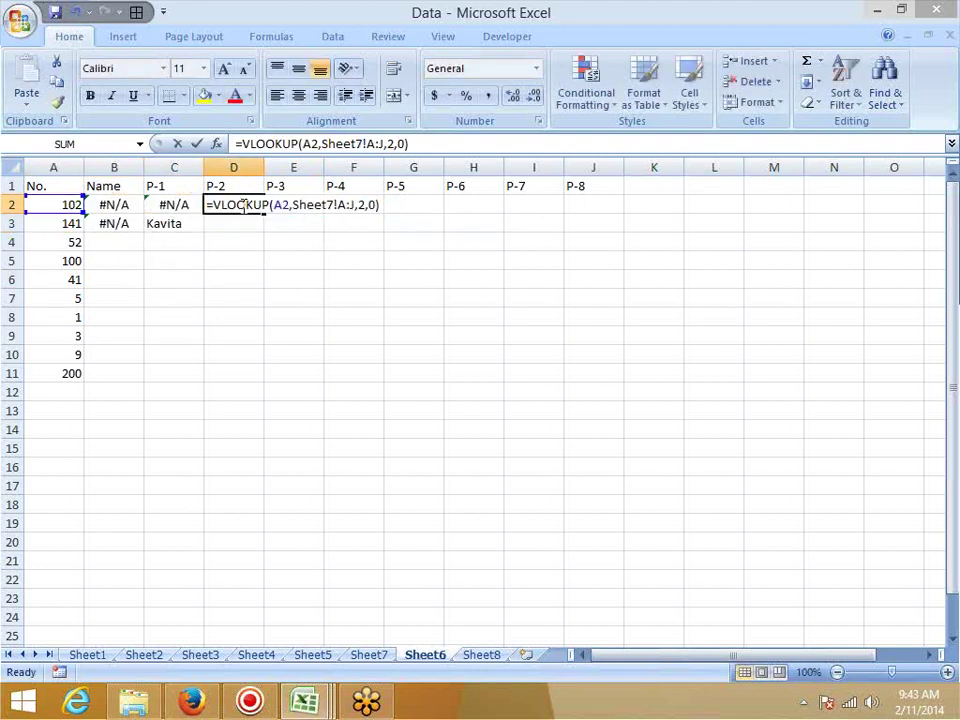
key("Escape")
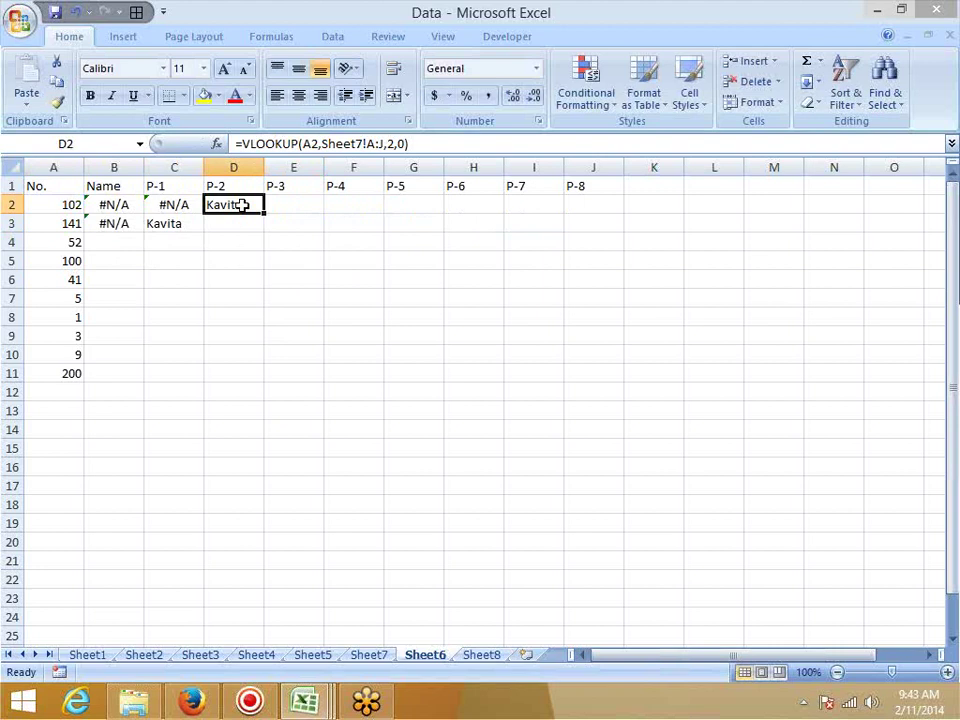
double_click(107, 223)
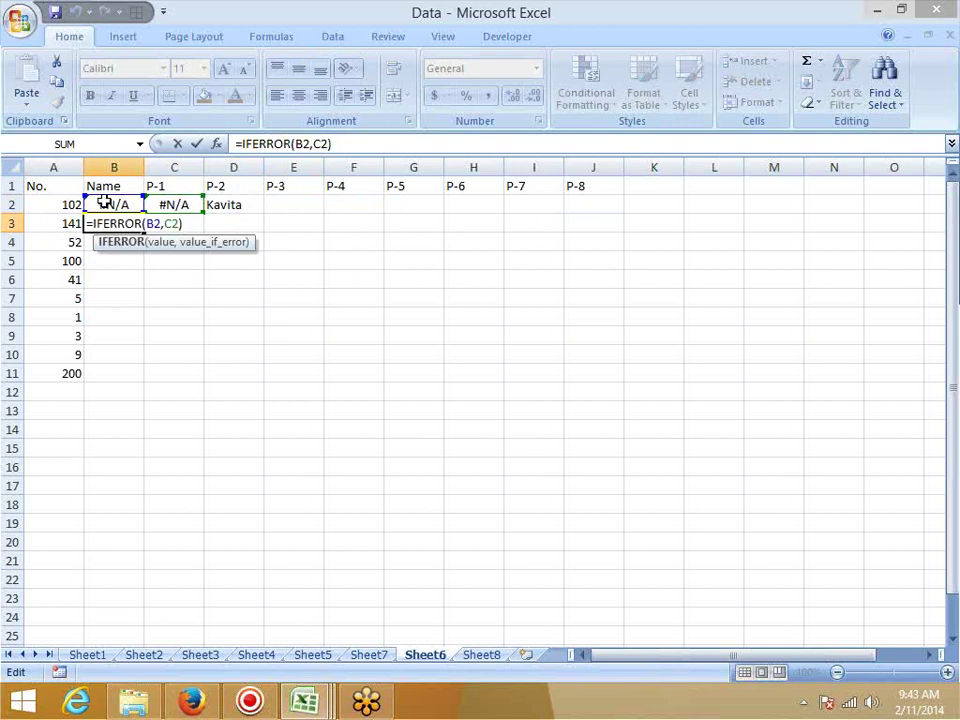
key("Escape")
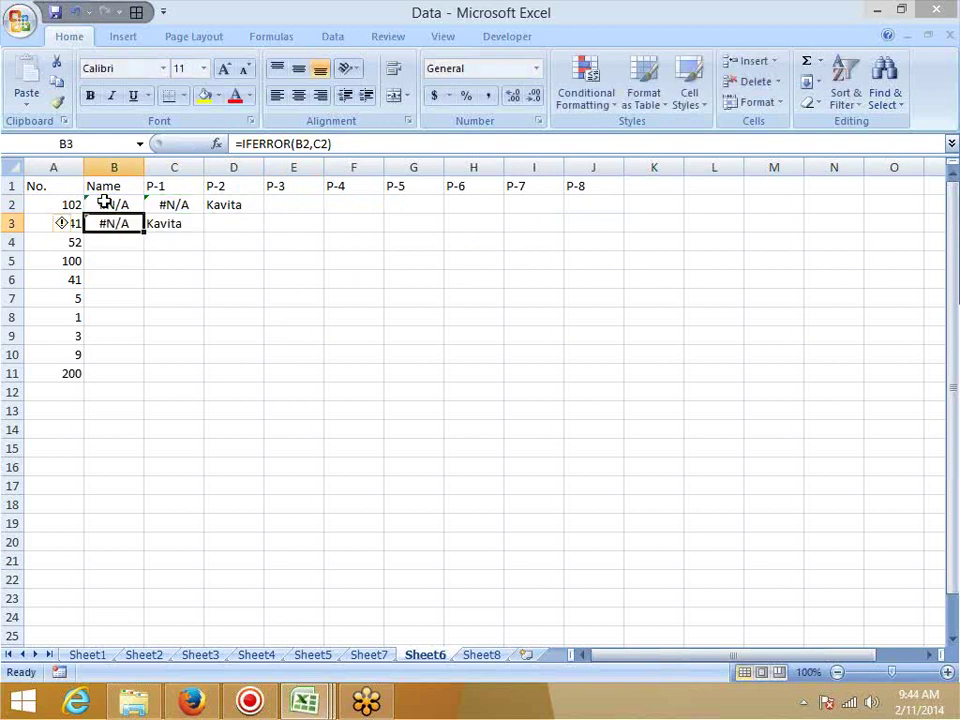
double_click(165, 223)
key("Escape")
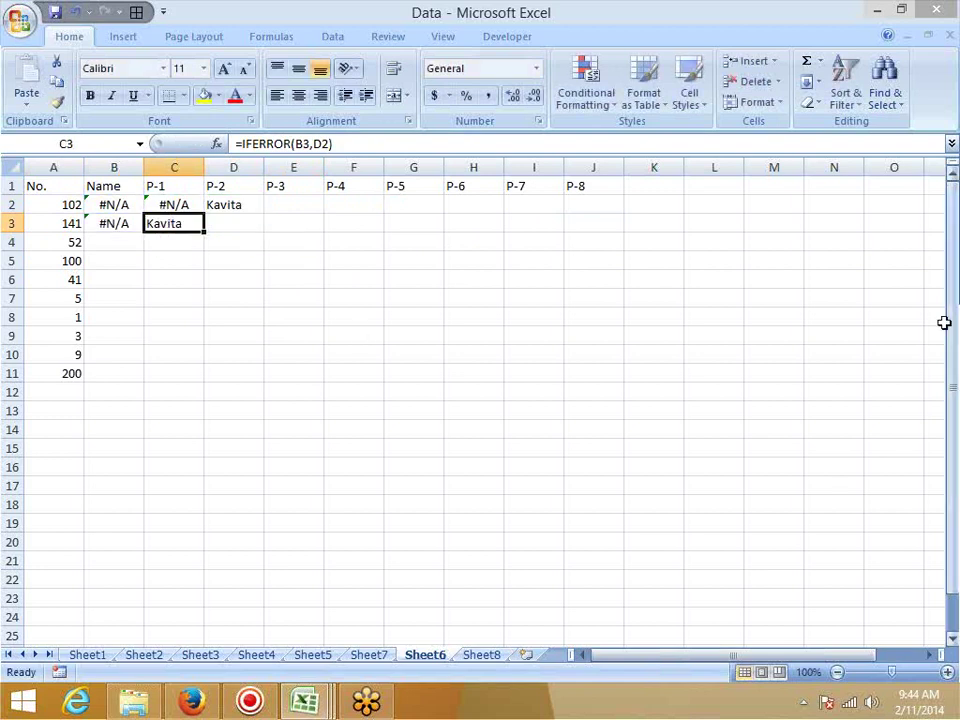
- Draw a three-level branching diagram with the annotation pen over the empty cells of Sheet6, marking the ends of the branches
right_click(865, 286)
left_click(826, 283)
mouse_move(324, 292)
left_mouse_down()
mouse_move(377, 289)
mouse_move(368, 350)
left_mouse_up()
left_click_drag(324, 292, 319, 350)
left_click_drag(355, 288, 355, 232)
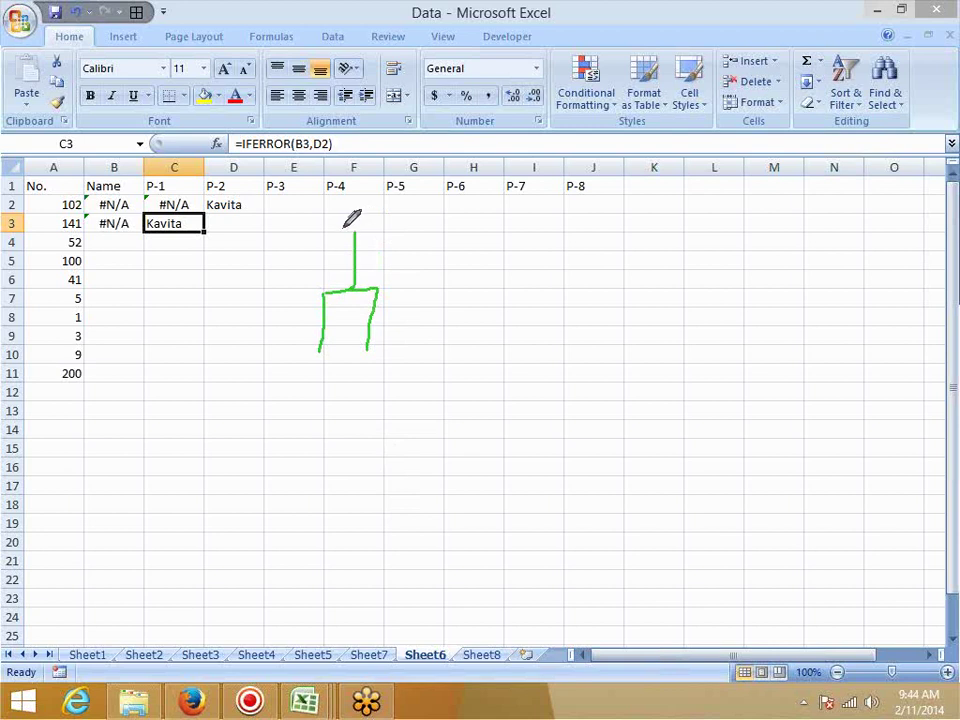
mouse_move(367, 350)
left_mouse_down()
mouse_move(362, 398)
mouse_move(405, 440)
mouse_move(404, 468)
left_mouse_up()
left_click_drag(342, 401, 341, 480)
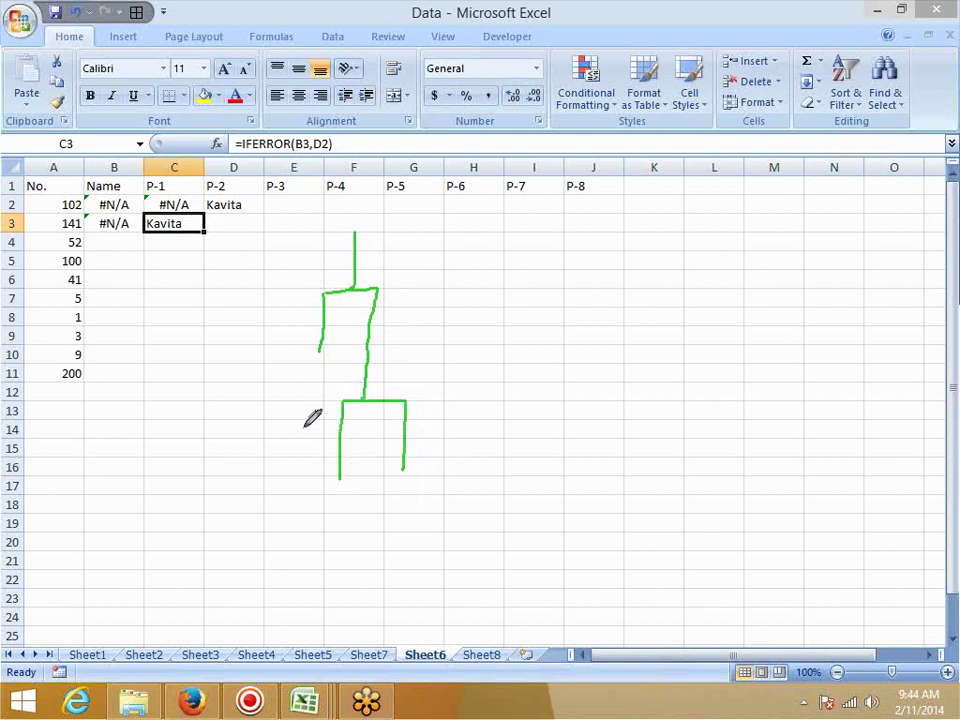
mouse_move(403, 470)
left_mouse_down()
mouse_move(402, 524)
mouse_move(449, 539)
mouse_move(445, 592)
left_mouse_up()
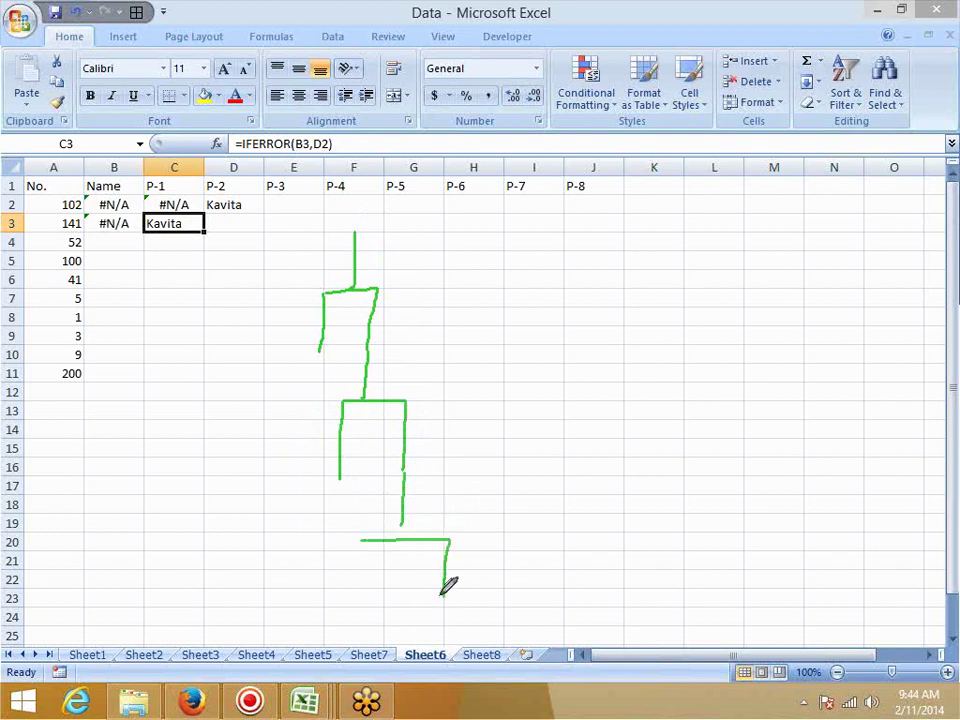
left_click_drag(361, 541, 364, 607)
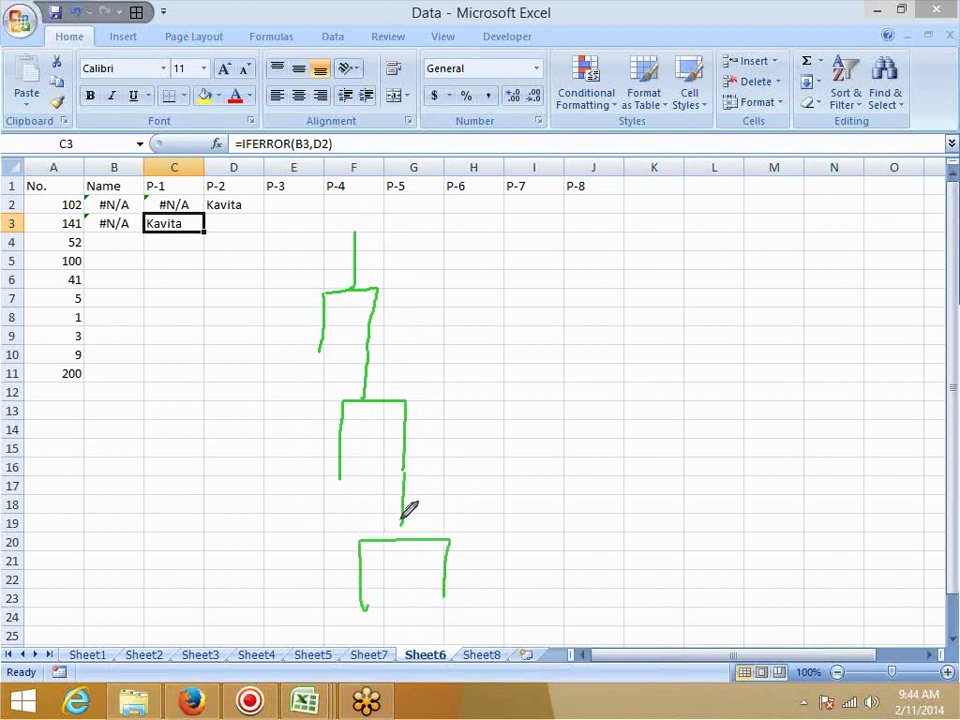
left_click_drag(401, 519, 401, 539)
left_click_drag(294, 348, 294, 367)
left_click_drag(336, 487, 337, 508)
left_click_drag(371, 617, 374, 627)
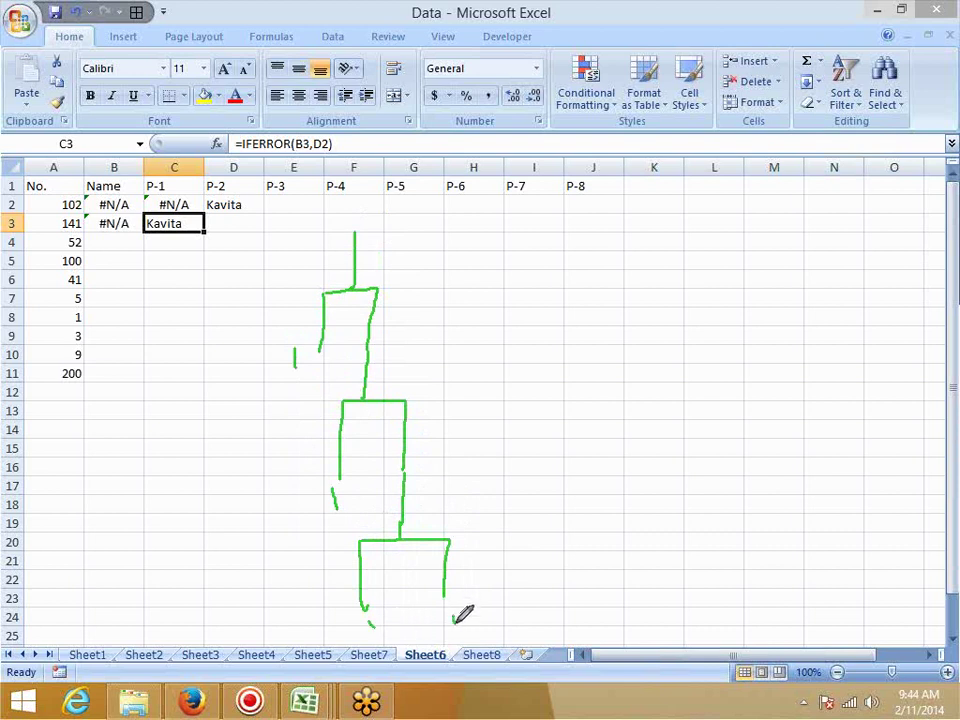
left_click_drag(453, 613, 454, 624)
- Compare the lookups in B2, C2 and D2 with the IFERROR formulas in B3 and C3
left_click(223, 363)
left_click_drag(124, 204, 161, 204)
left_click(668, 238)
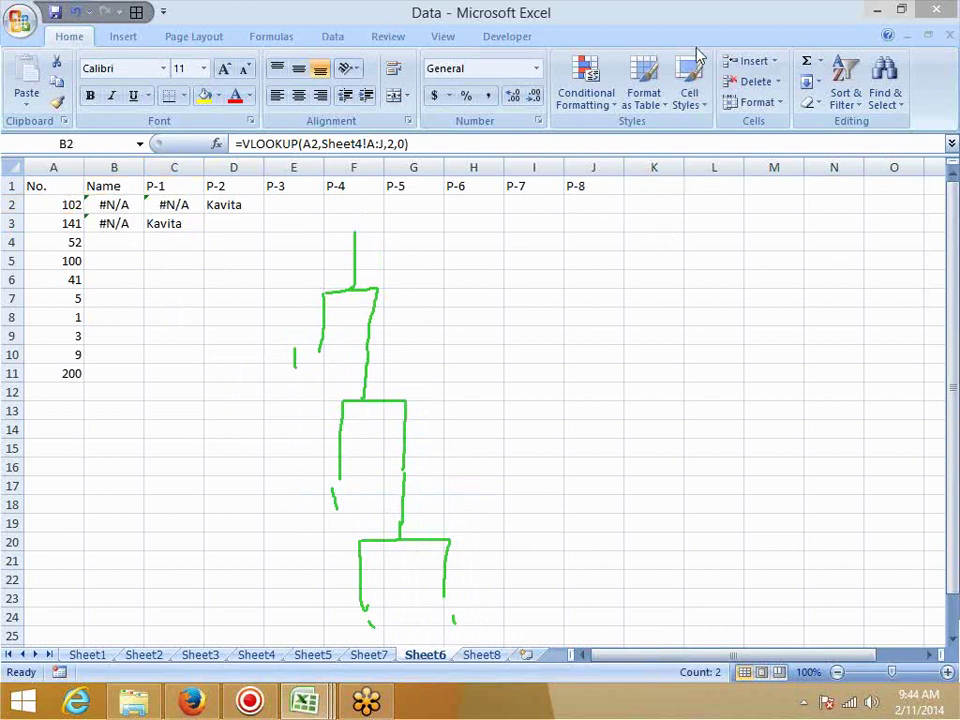
left_click(110, 230)
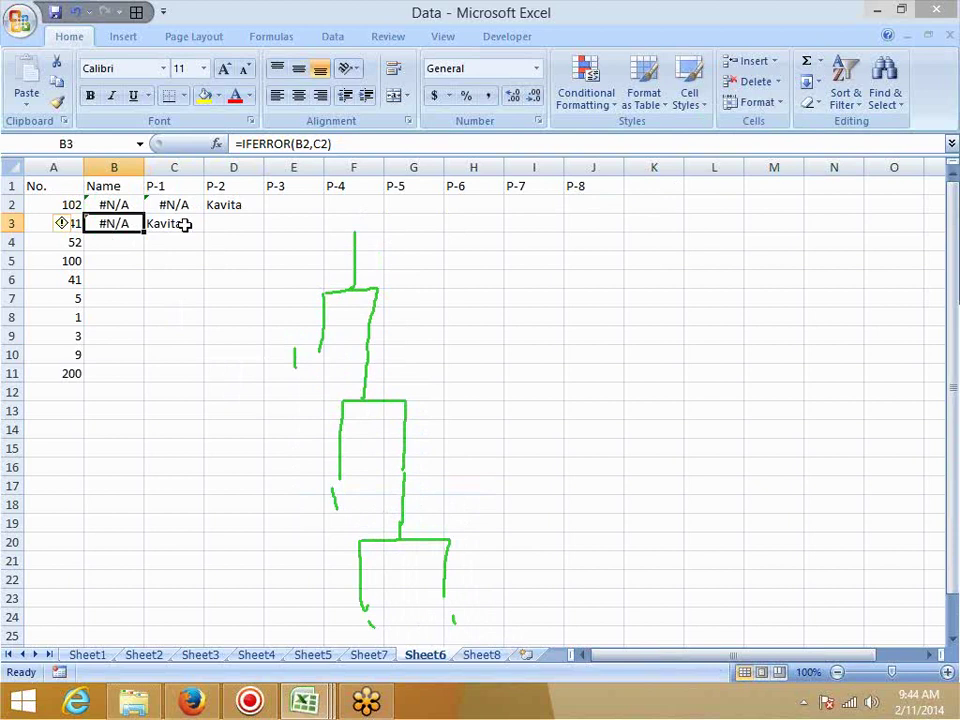
left_click(231, 201)
left_click_drag(173, 204, 122, 200)
left_click(125, 224)
left_click(172, 226)
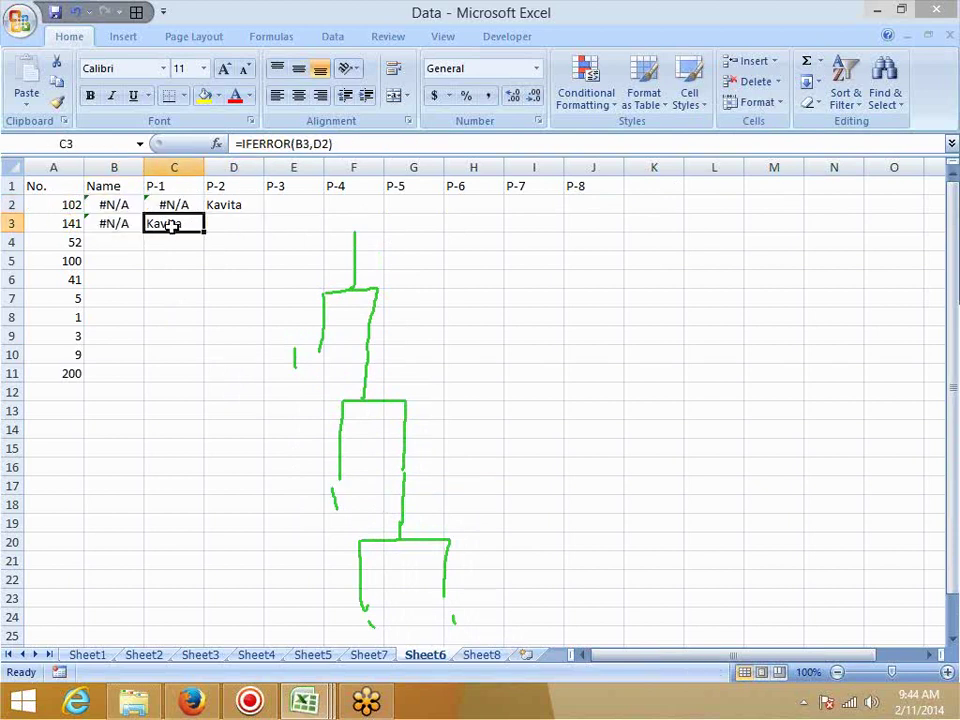
left_click(231, 203)
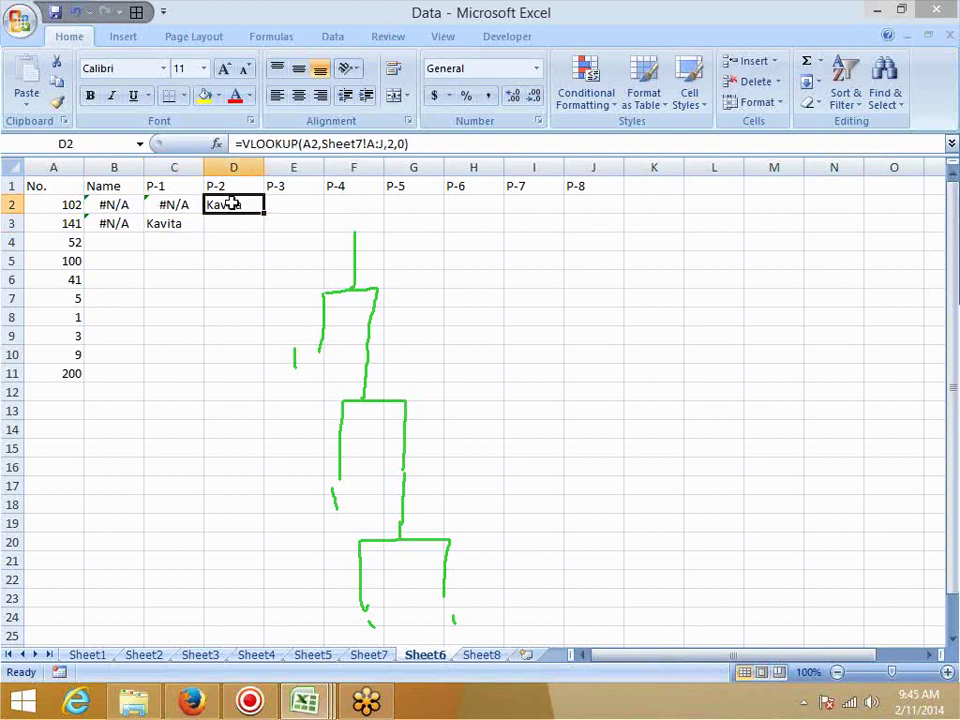
left_click(170, 298)
- Replace the B2 reference in B3's IFERROR formula with B2's lookup, VLOOKUP(A2,Sheet4!A:J,2,0)
left_click(113, 206)
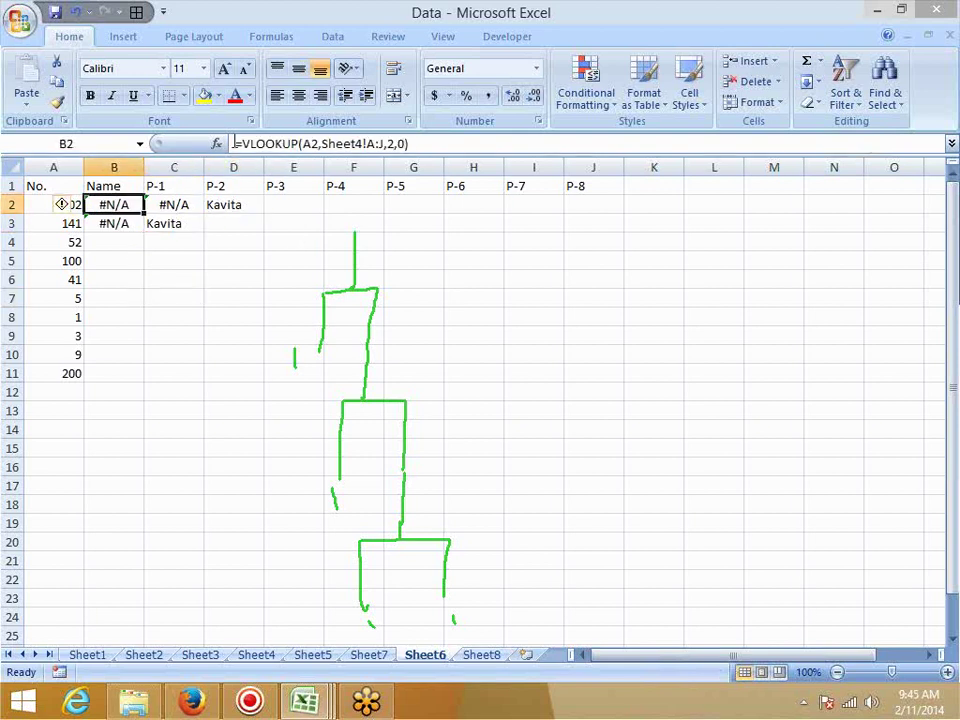
left_click_drag(234, 143, 413, 143)
key("ctrl+c")
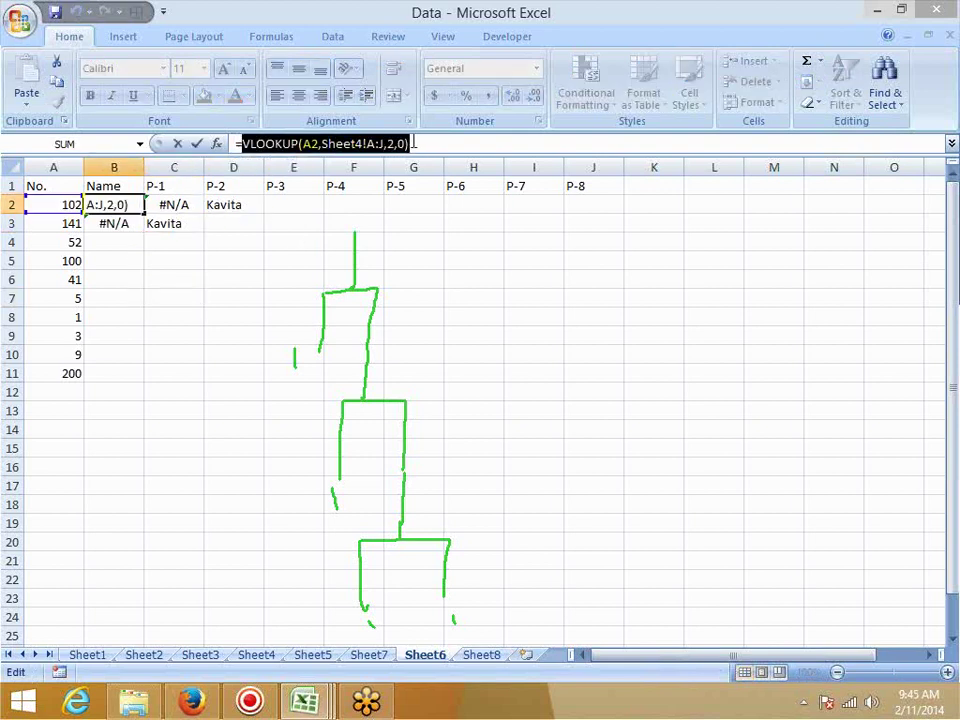
key("Escape")
left_click(118, 223)
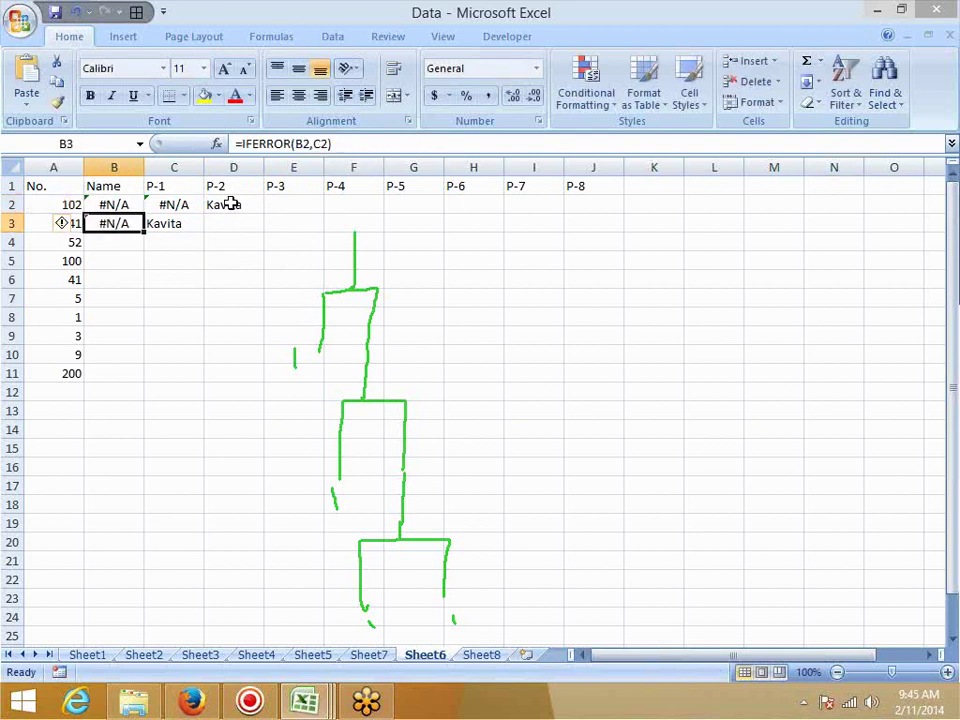
double_click(298, 145)
key("ctrl+v")
key("Return")
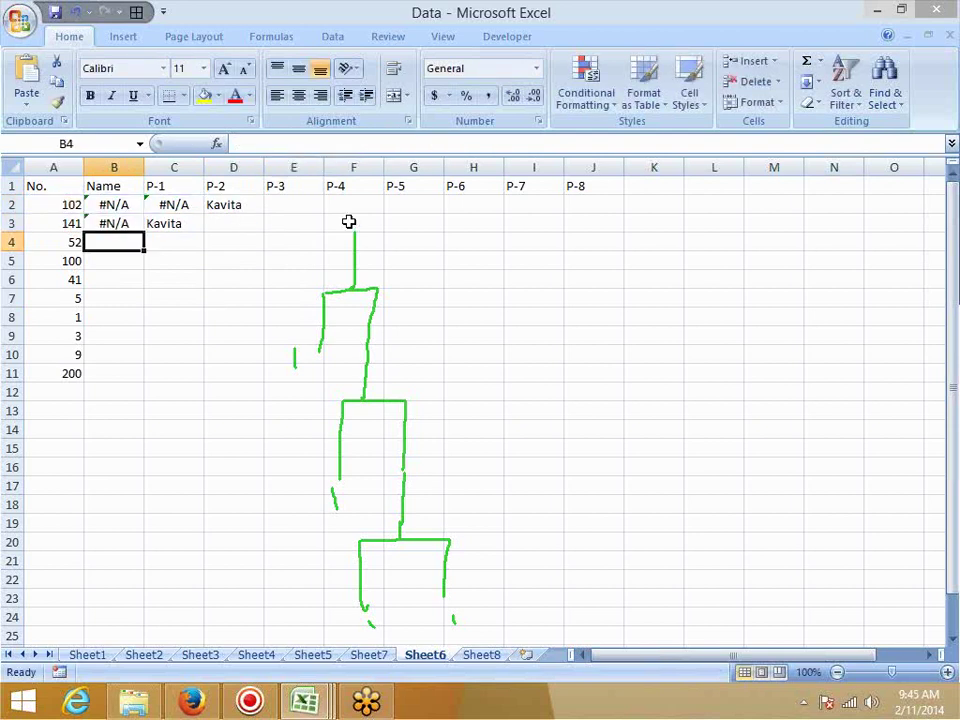
- Replace the C2 fallback in B3's IFERROR formula with C2's lookup, VLOOKUP(A2,Sheet5!A:J,2,0)
left_click(193, 208)
left_click_drag(431, 144, 234, 144)
key("ctrl+c")
key("Escape")
left_click(120, 226)
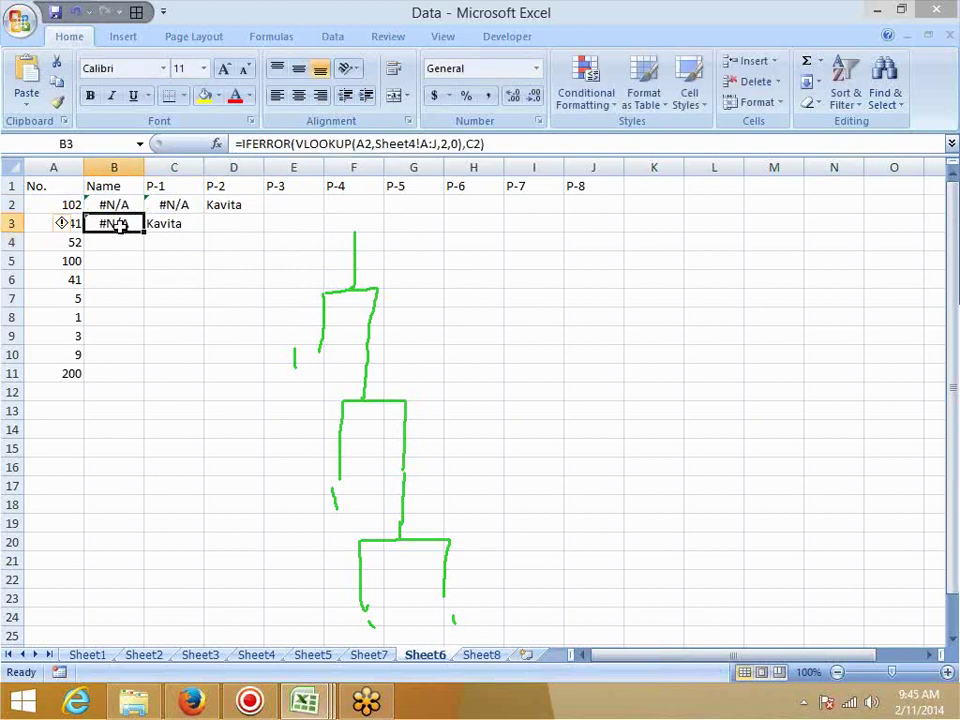
double_click(475, 144)
key("ctrl+v")
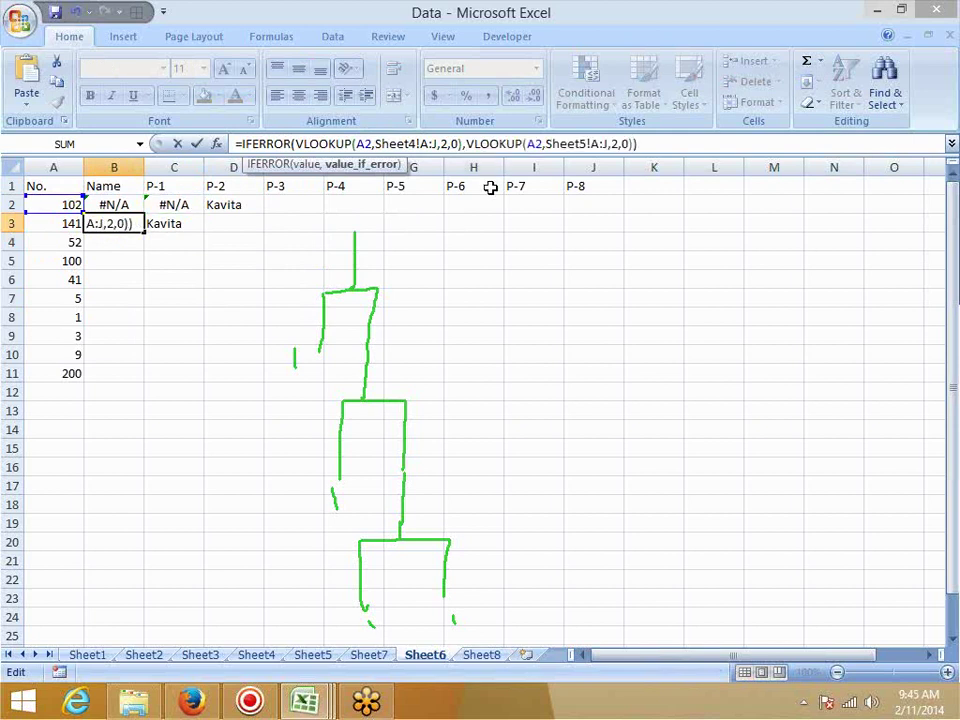
key("Return")
- Clear the separate lookup formulas from cells B2 and C2
key("Up")
key("Up")
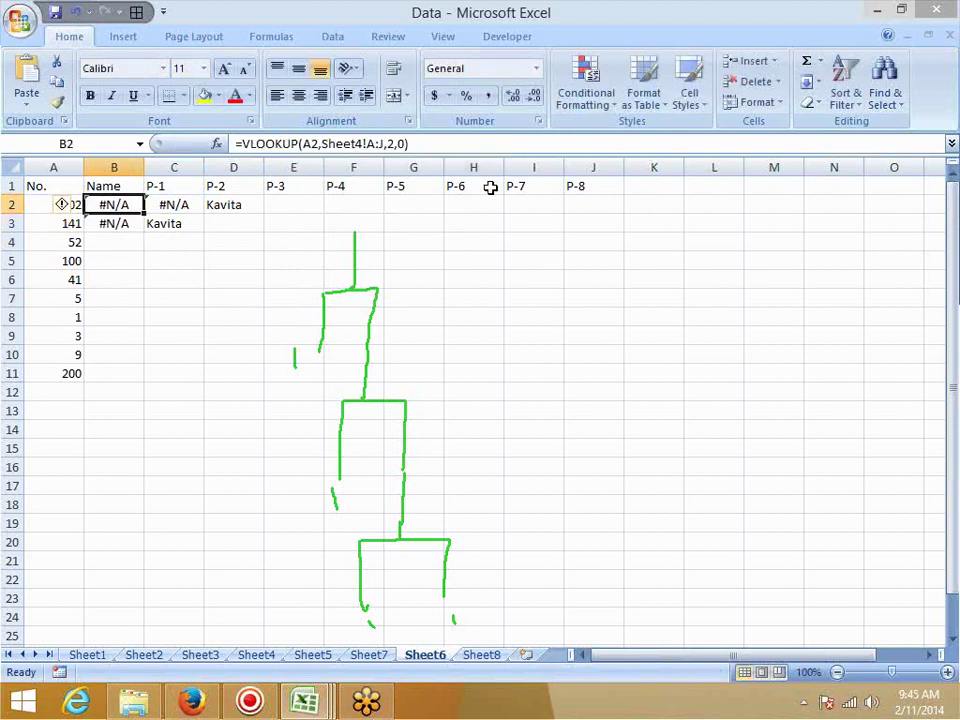
key("shift+Right")
key("Delete")
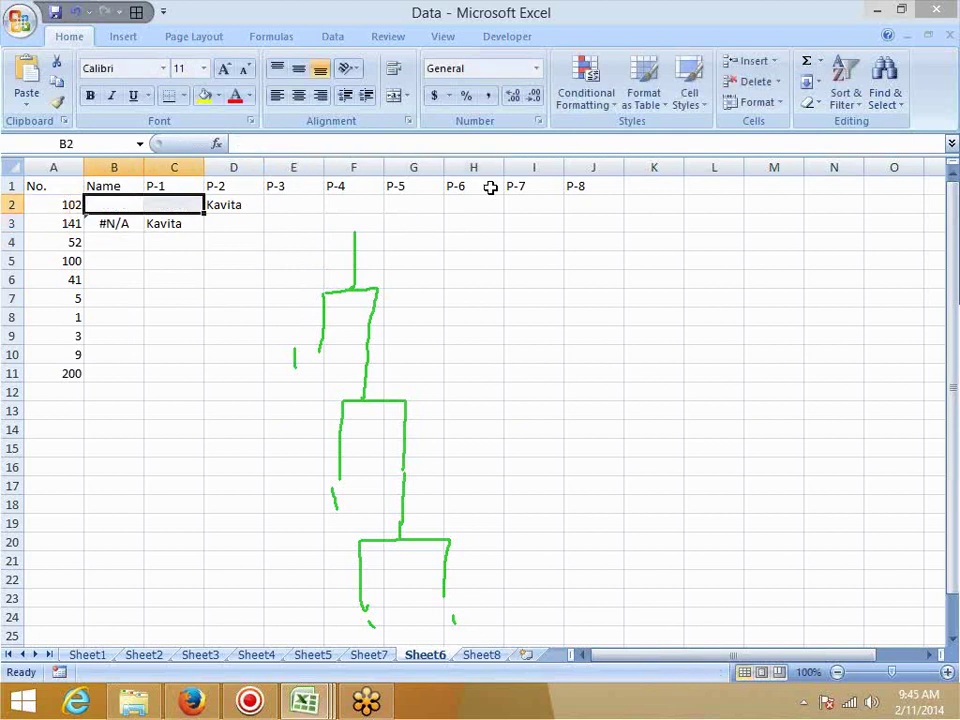
- Replace the D2 fallback in C3's IFERROR formula with D2's lookup, VLOOKUP(A2,Sheet7!A:J,2,0)
key("Right")
key("Right")
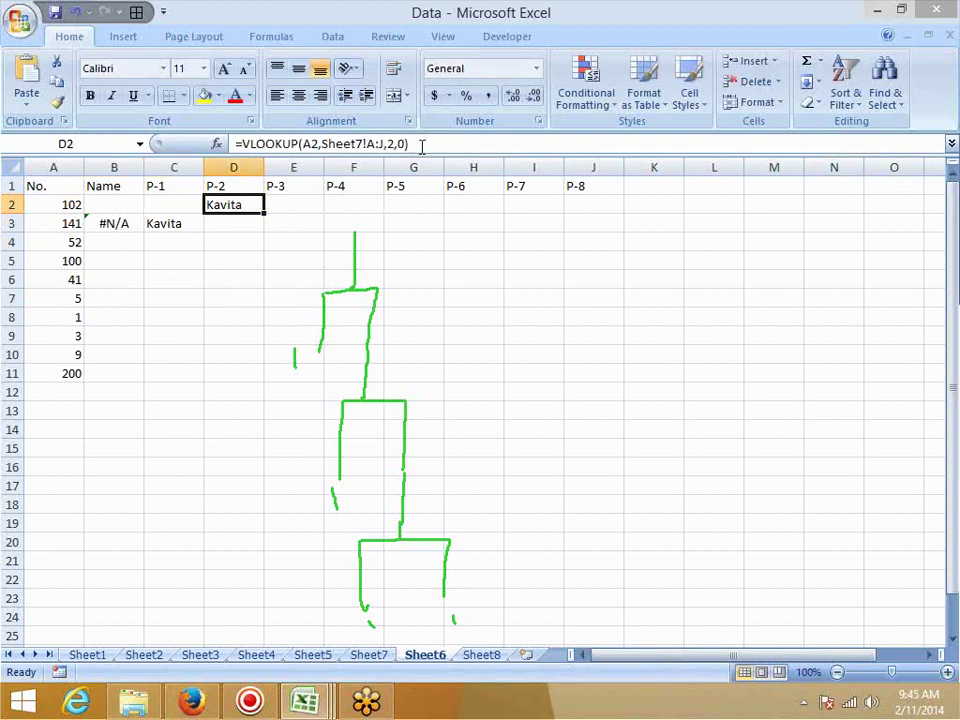
left_click_drag(422, 146, 236, 144)
left_click(250, 143)
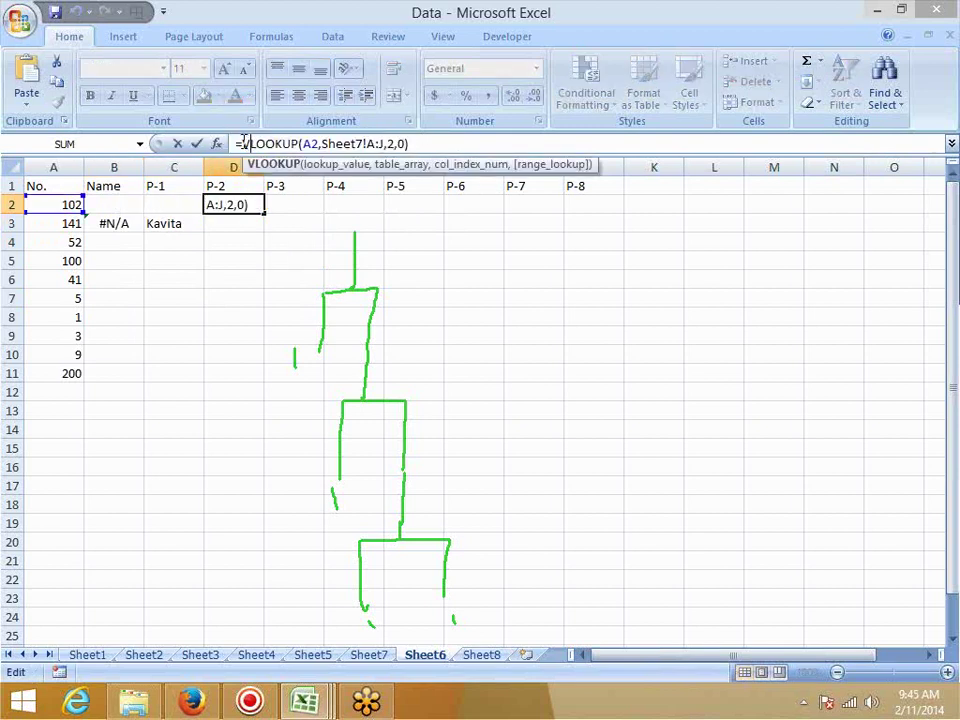
double_click(250, 143)
left_click_drag(250, 143, 446, 141)
key("Escape")
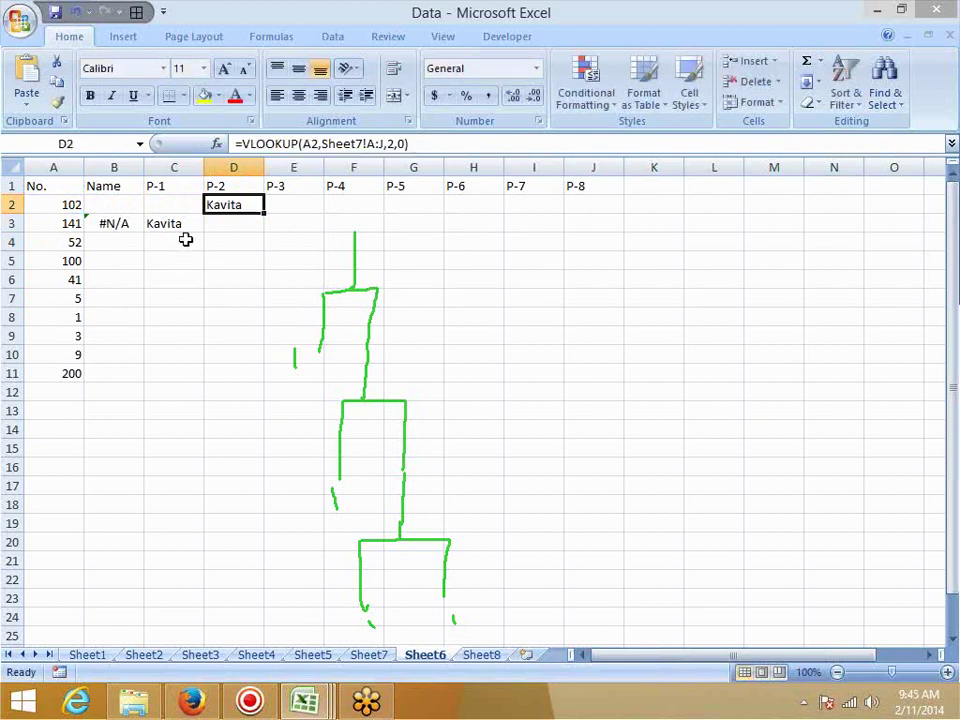
left_click(178, 225)
double_click(320, 143)
key("ctrl+v")
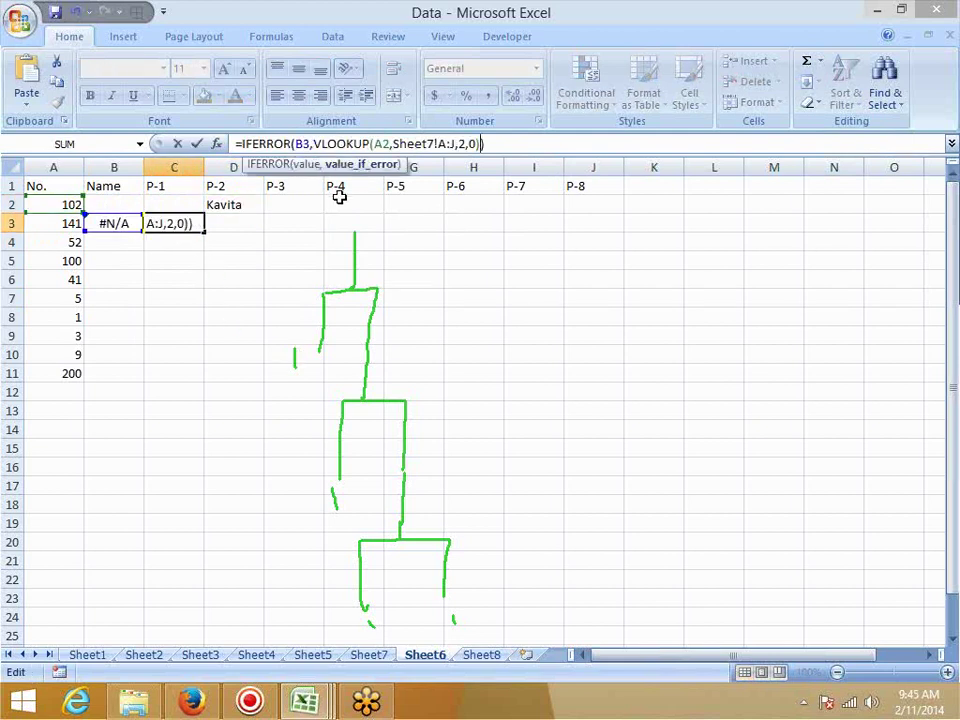
key("Return")
- Replace the B3 reference in C3's formula with B3's full IFERROR expression, nesting the Sheet4, Sheet5 and Sheet7 lookups
left_click(112, 222)
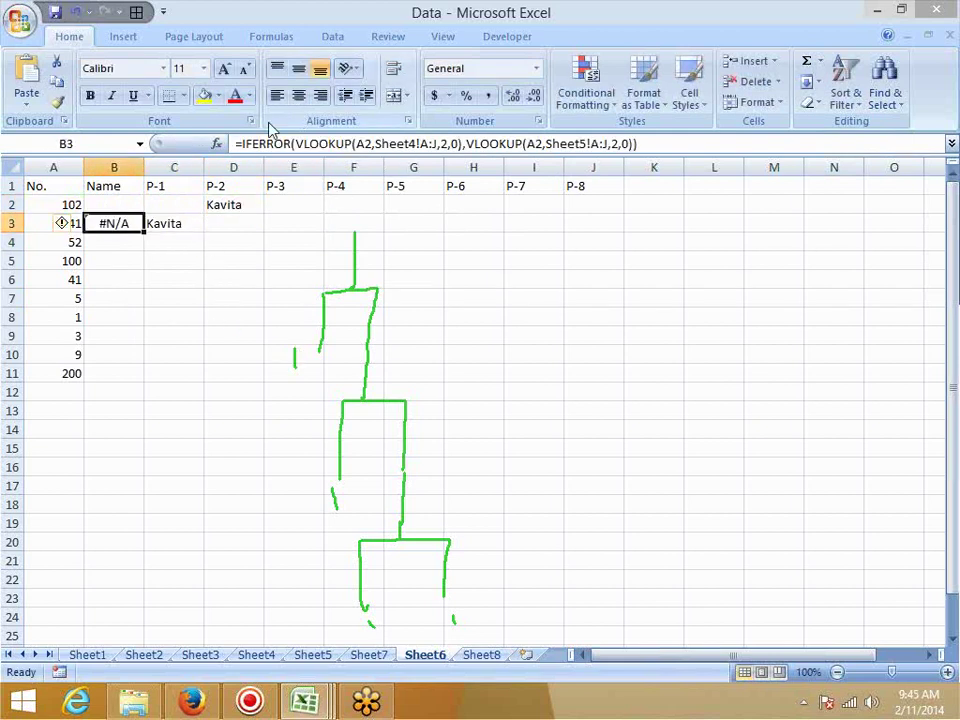
left_click_drag(241, 143, 634, 152)
key("Escape")
left_click(175, 222)
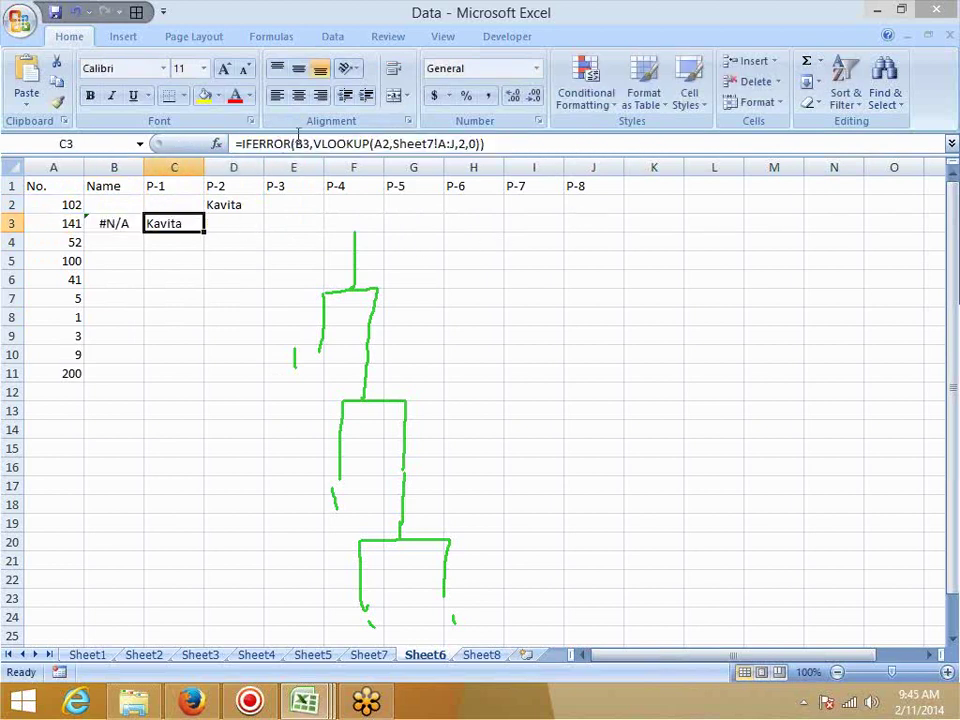
left_click(122, 220)
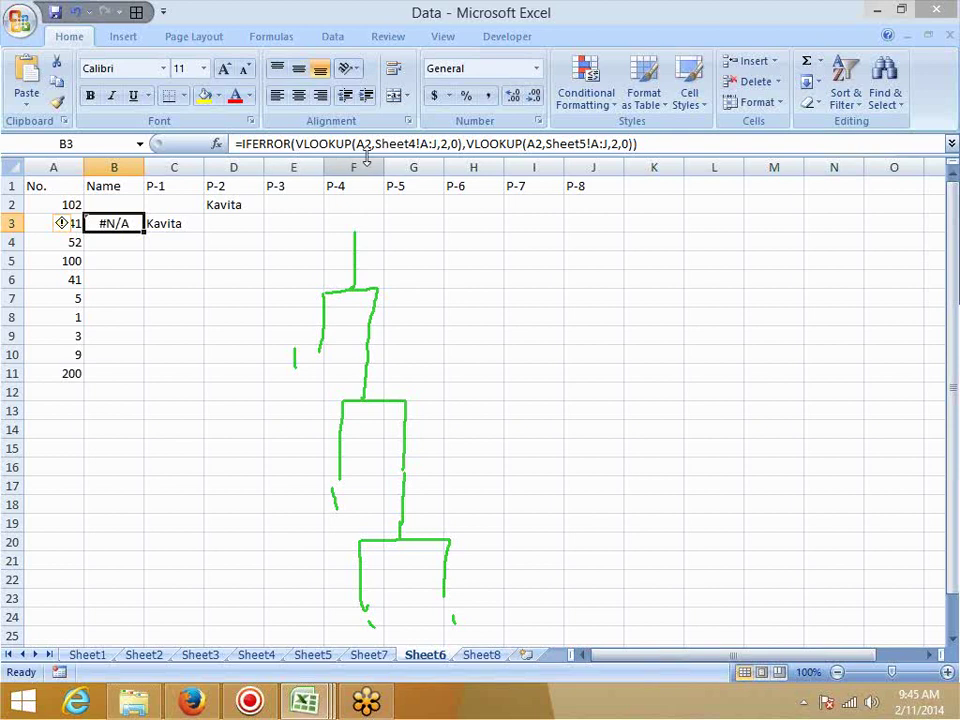
left_click(198, 224)
double_click(301, 143)
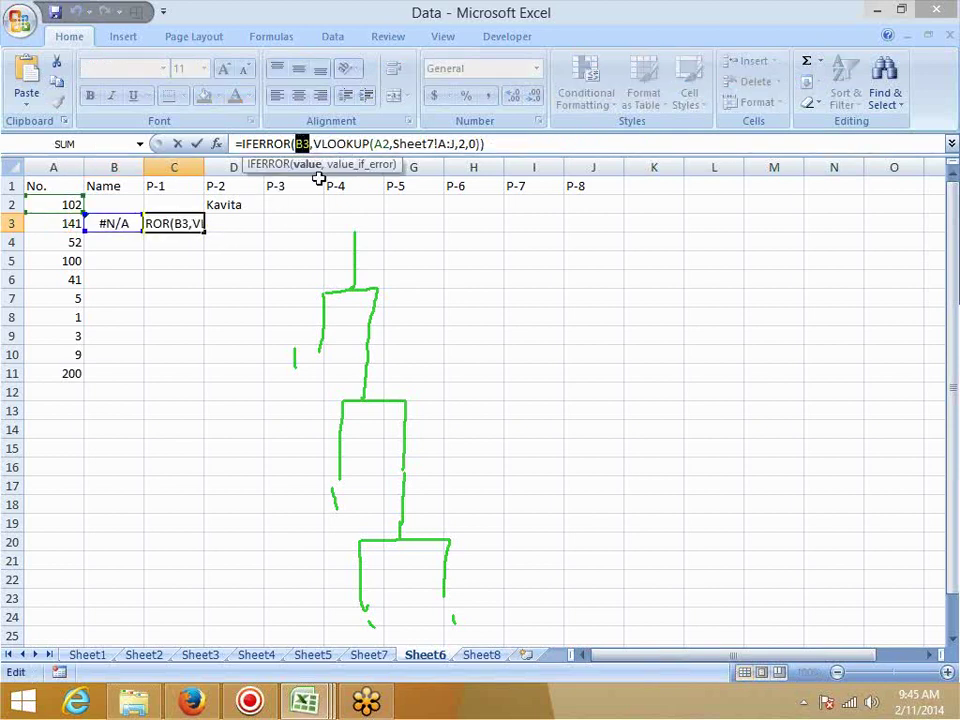
key("ctrl+v")
key("Return")
- Clear the leftover helper formulas from cells B3 and D2
key("Up")
key("Left")
key("Delete")
key("Up")
key("Right")
key("Right")
- Move the nested IFERROR formula from C3 to B2 in the Name column, keeping its references to A2
key("Down")
key("Left")
key("ctrl+c")
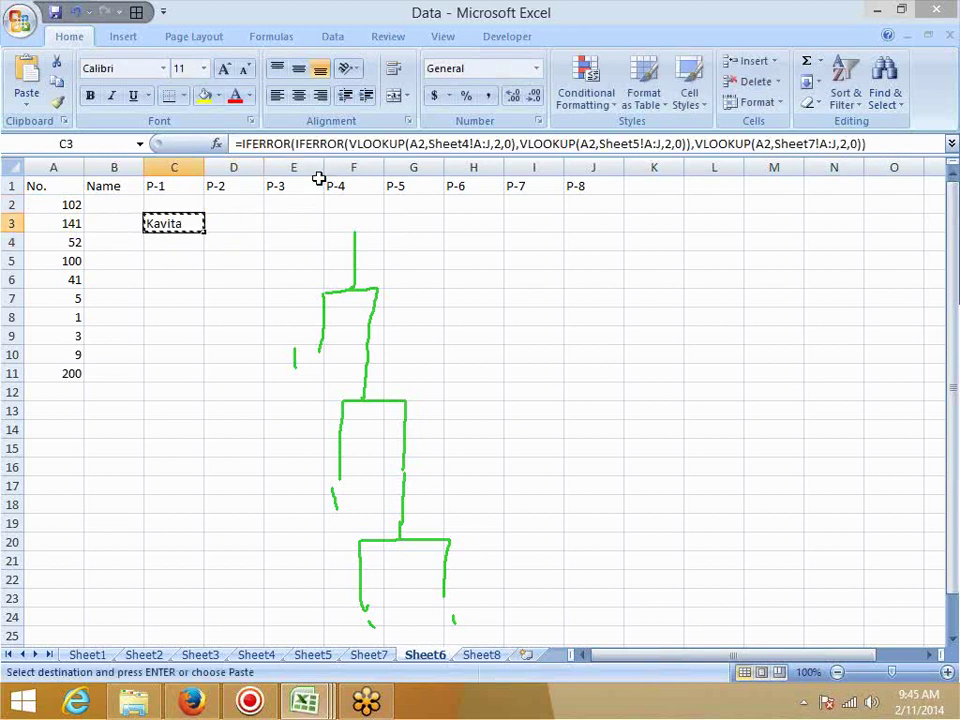
key("Up")
key("Left")
key("ctrl+v")
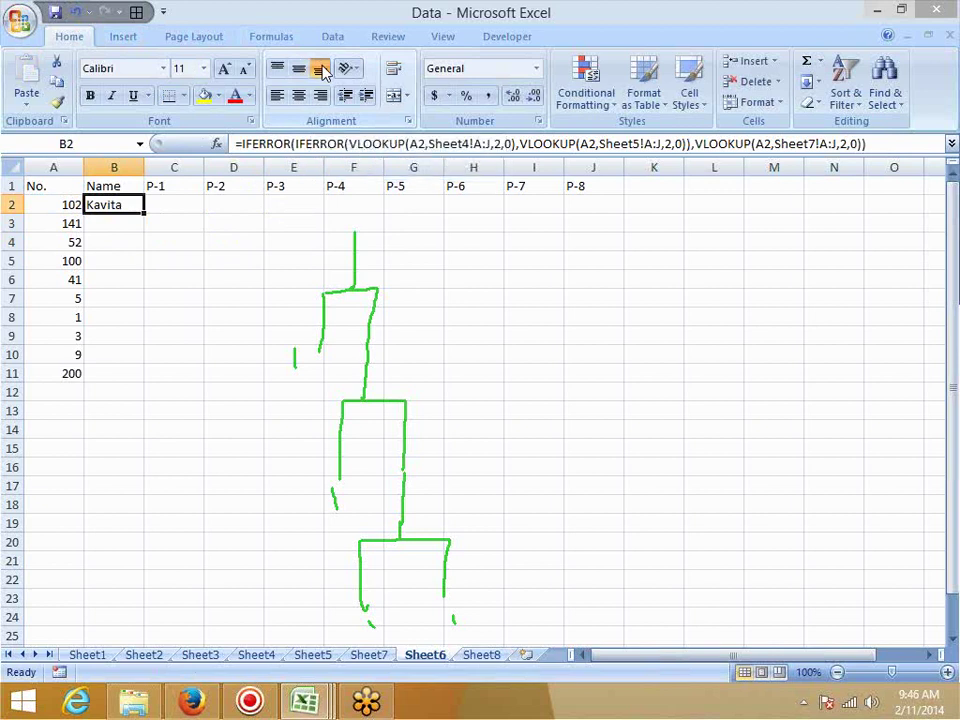
- Create a new blank workbook and rename its first sheet DL
key("ctrl+n")
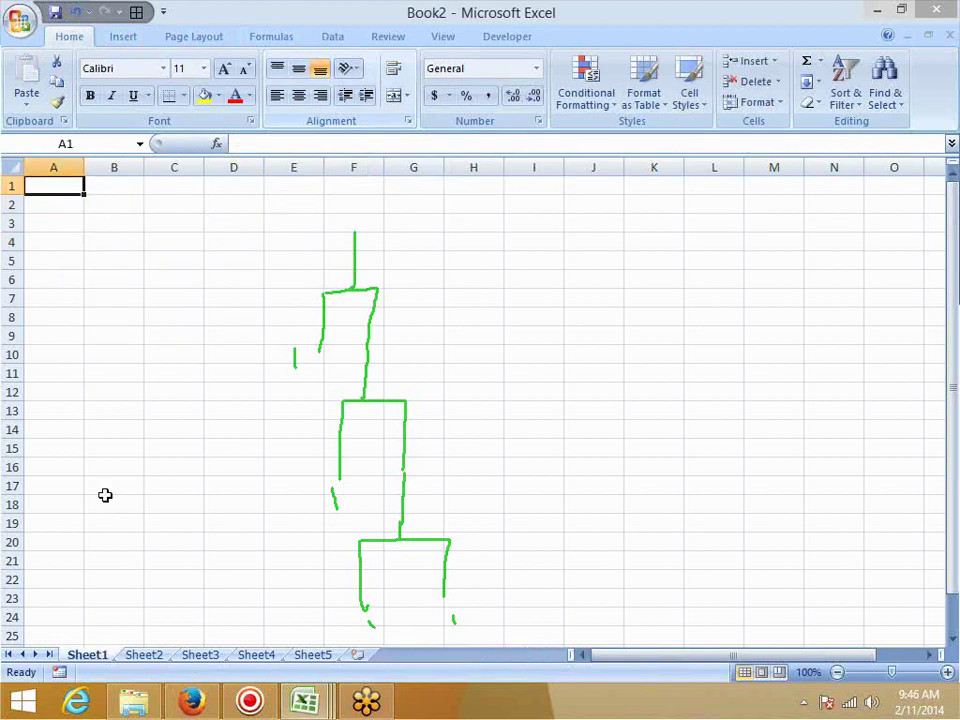
left_click(85, 630)
double_click(90, 656)
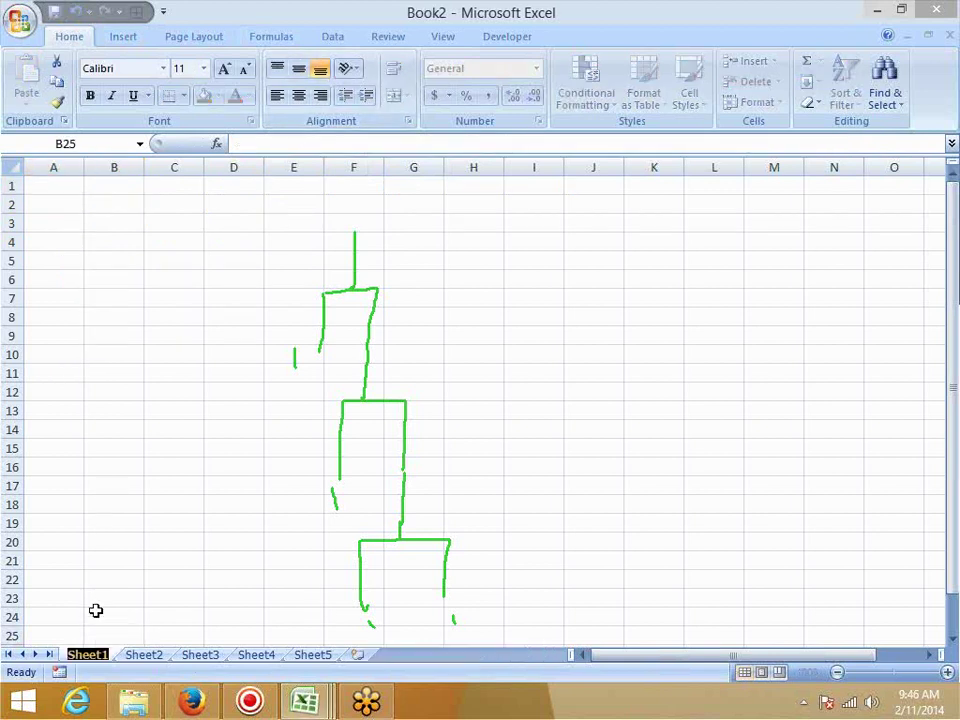
type("DL")
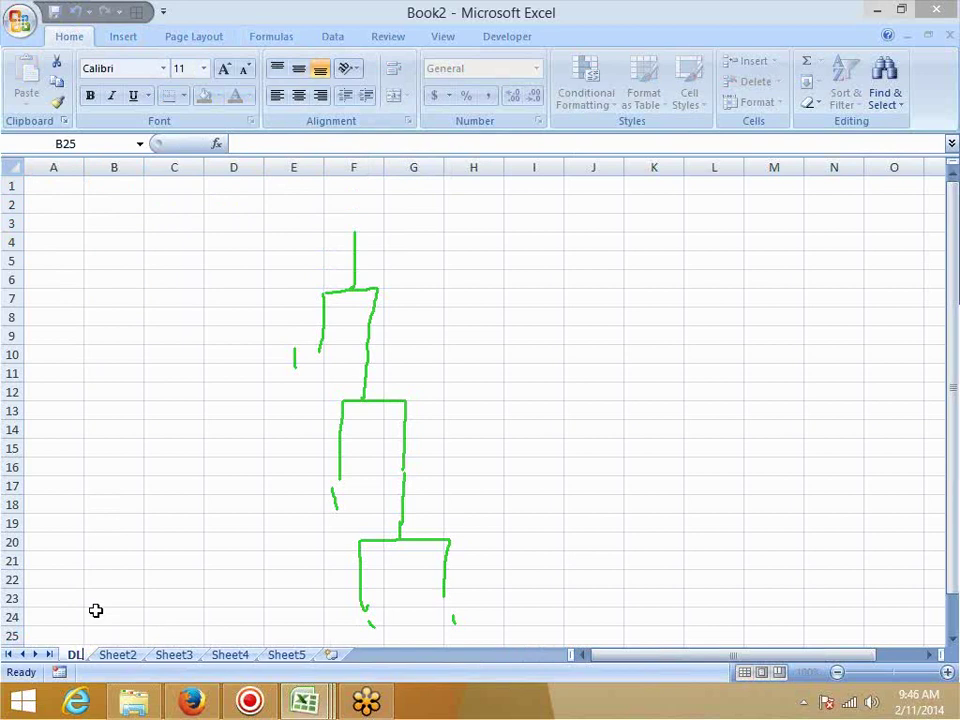
- Rename Sheet2, Sheet3 and Sheet4 of the new workbook as MH, BG and KL
left_click(112, 662)
double_click(112, 658)
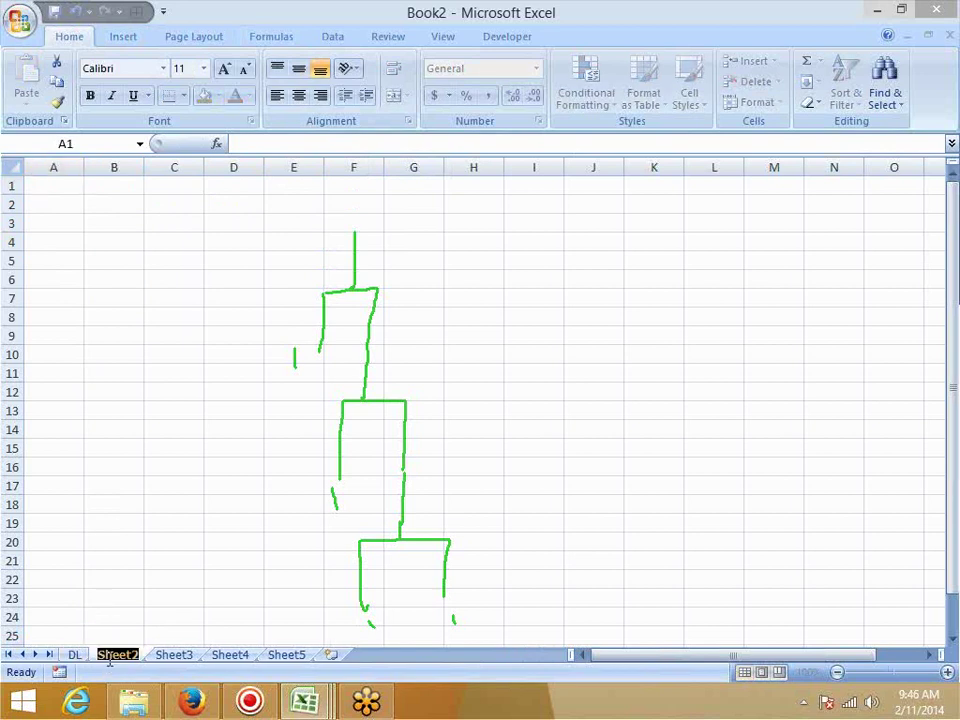
type("M")
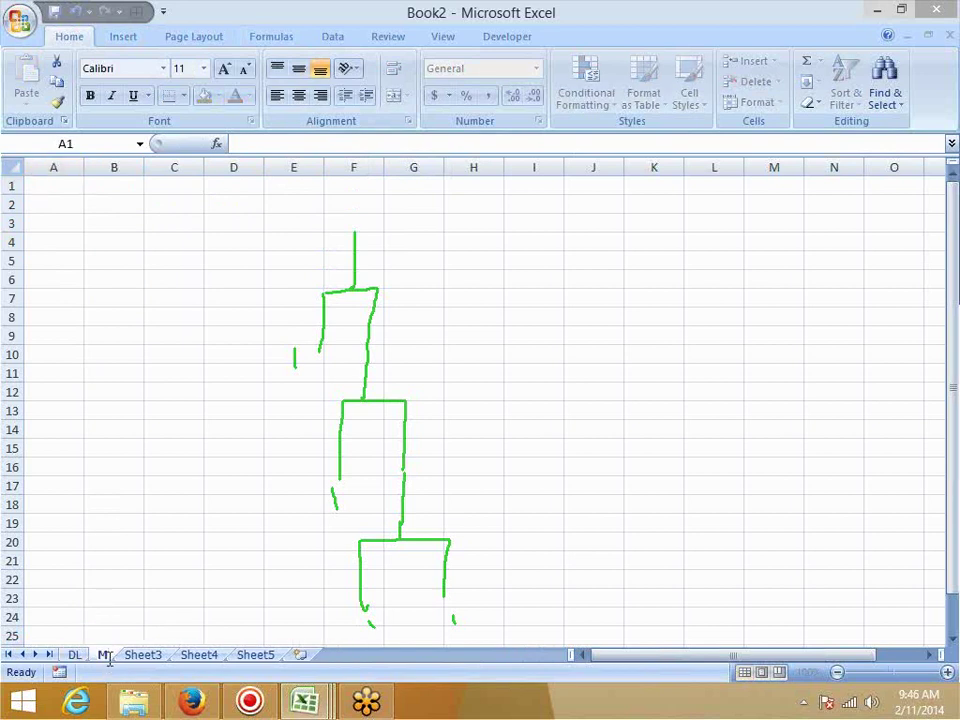
type("H")
double_click(142, 655)
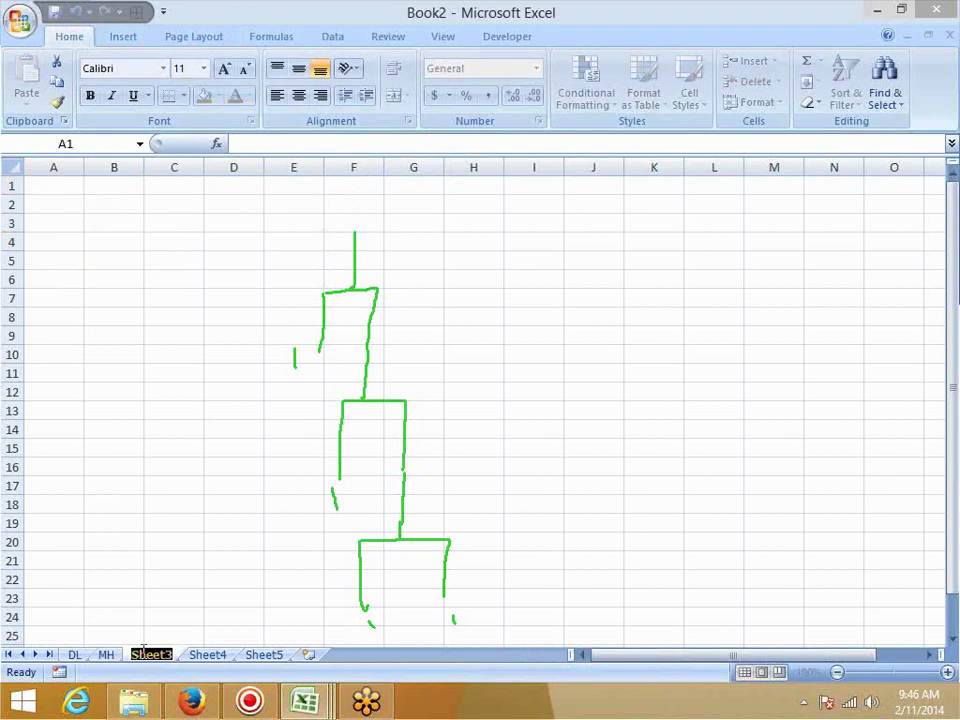
type("BG")
double_click(197, 656)
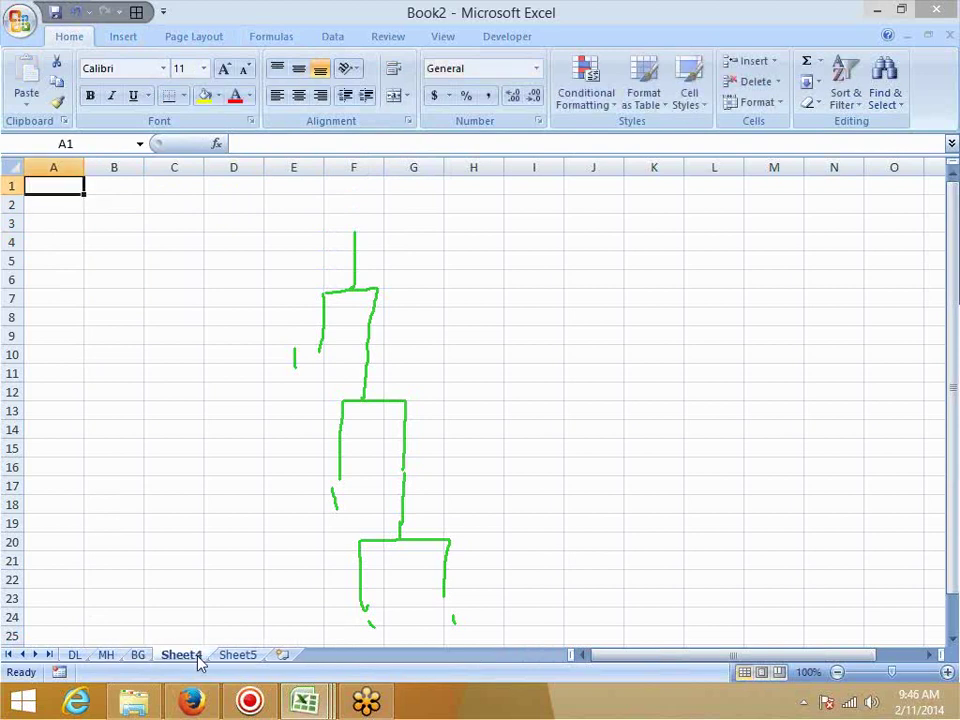
type("KL")
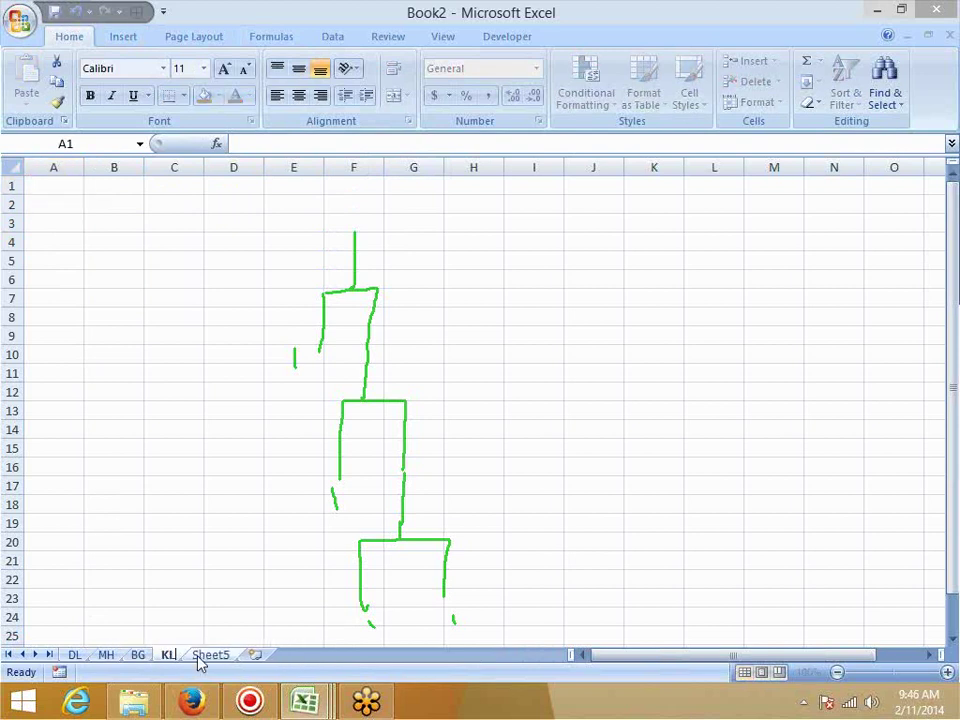
left_click(207, 634)
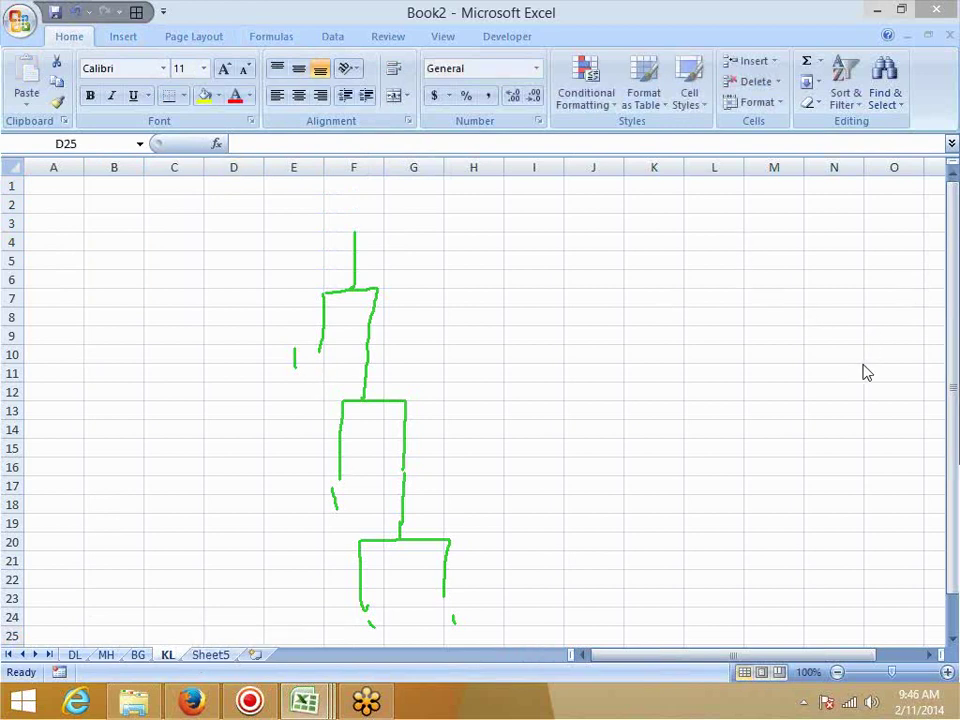
- Enter the headers Name and Qty in cells A1 and B1 of the DL sheet
left_click(73, 655)
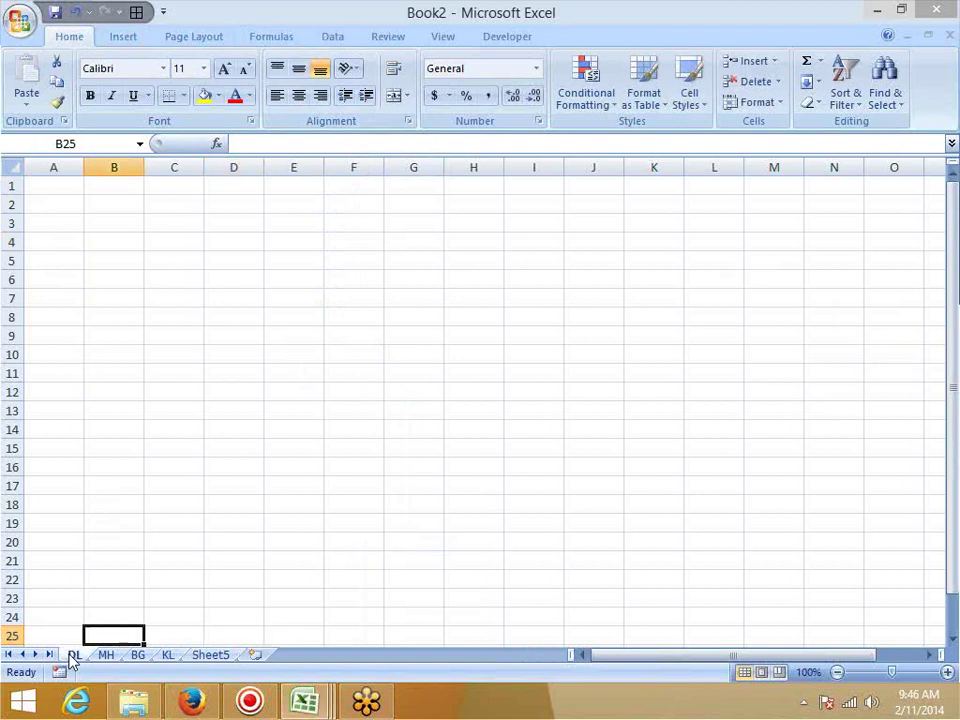
left_click(62, 185)
type("N")
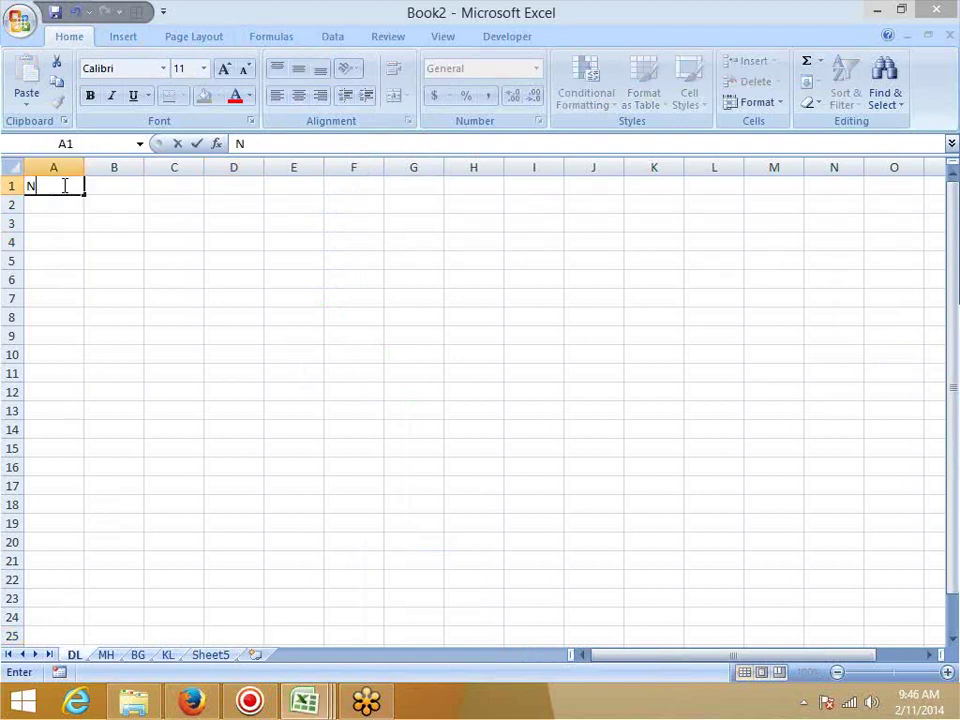
type("Aeme")
key("Tab")
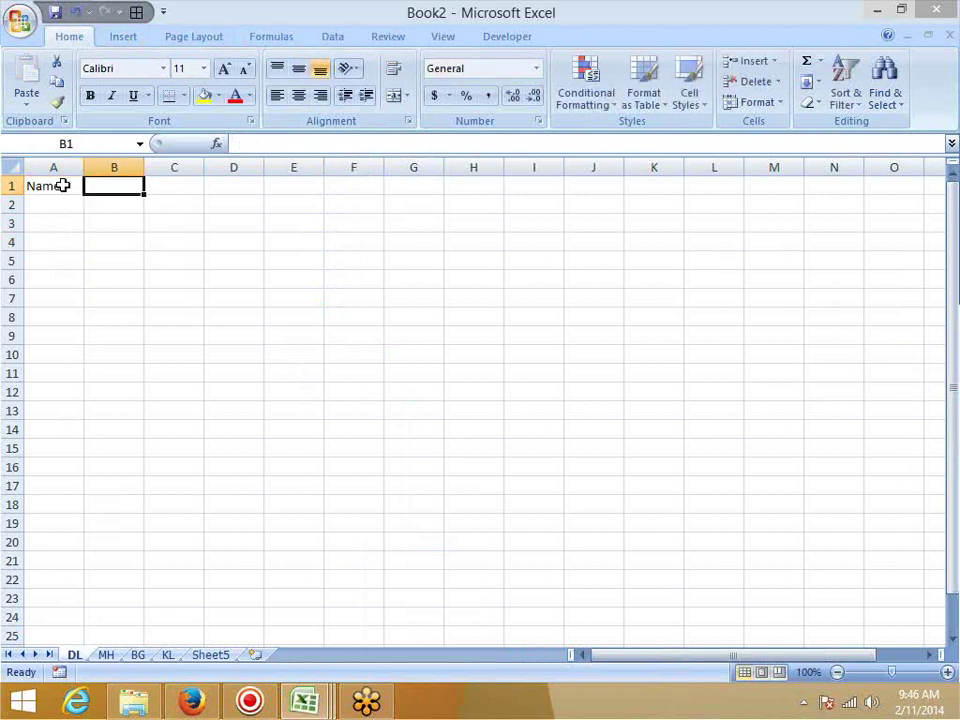
type("S")
key("BackSpace")
type("Qty")
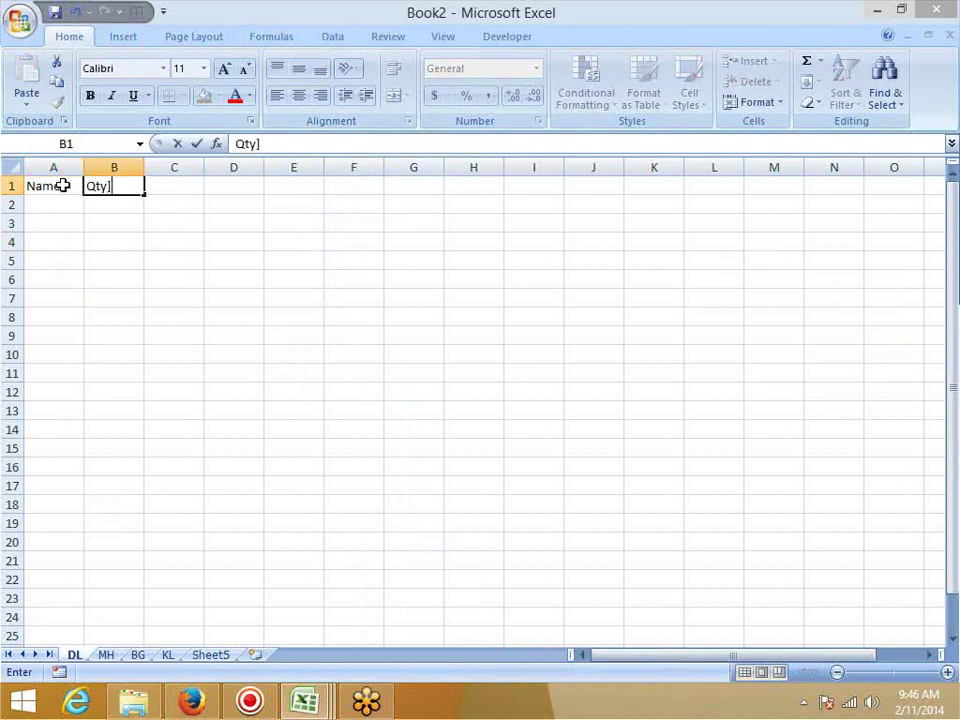
key("Return")
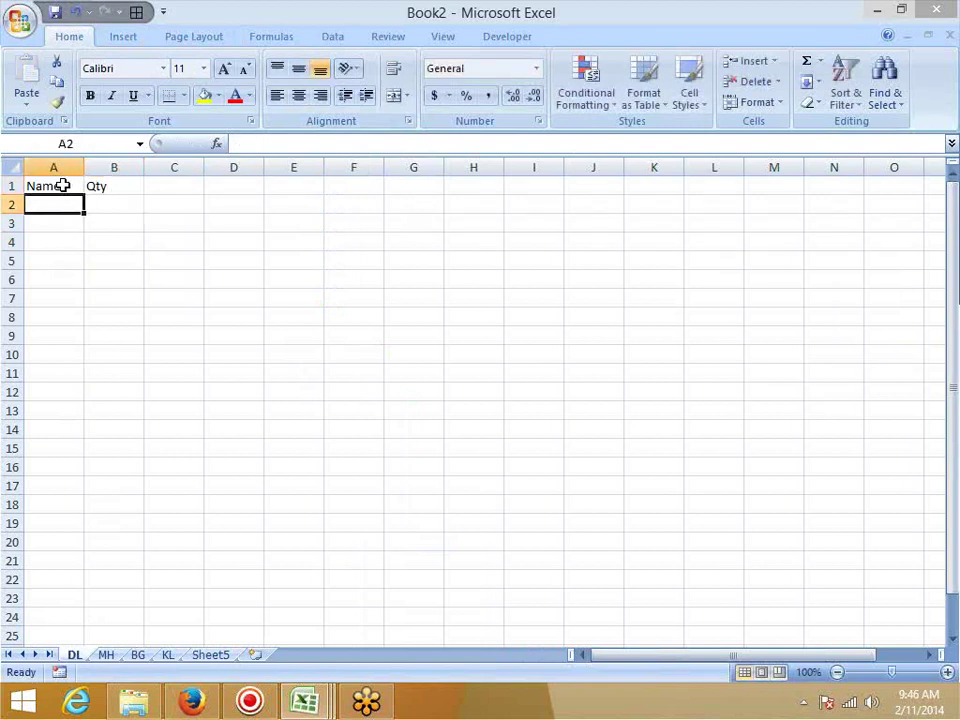
- Enter a person's first name in A2 and fill the custom name list down column A past row 25
type("Su")
key("Escape")
type("Puneet")
key("Return")
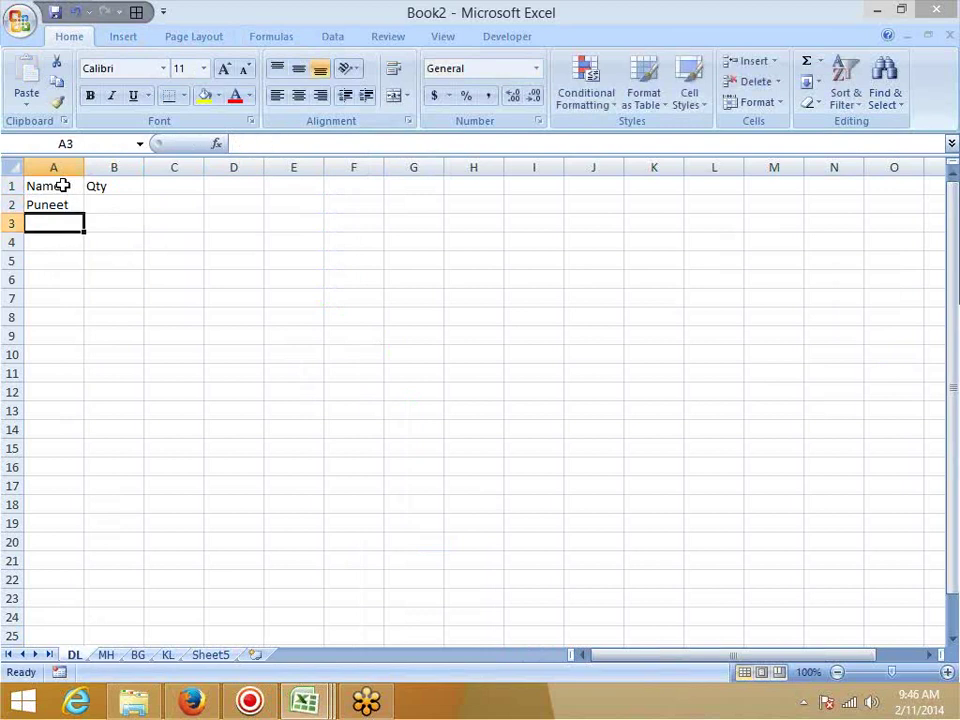
left_click(75, 205)
left_click_drag(84, 269, 28, 710)
- Enter =RANDBETWEEN(10,90) in cell B2 of the DL sheet to generate a random quantity
key("ctrl+Home")
key("Right")
key("Down")
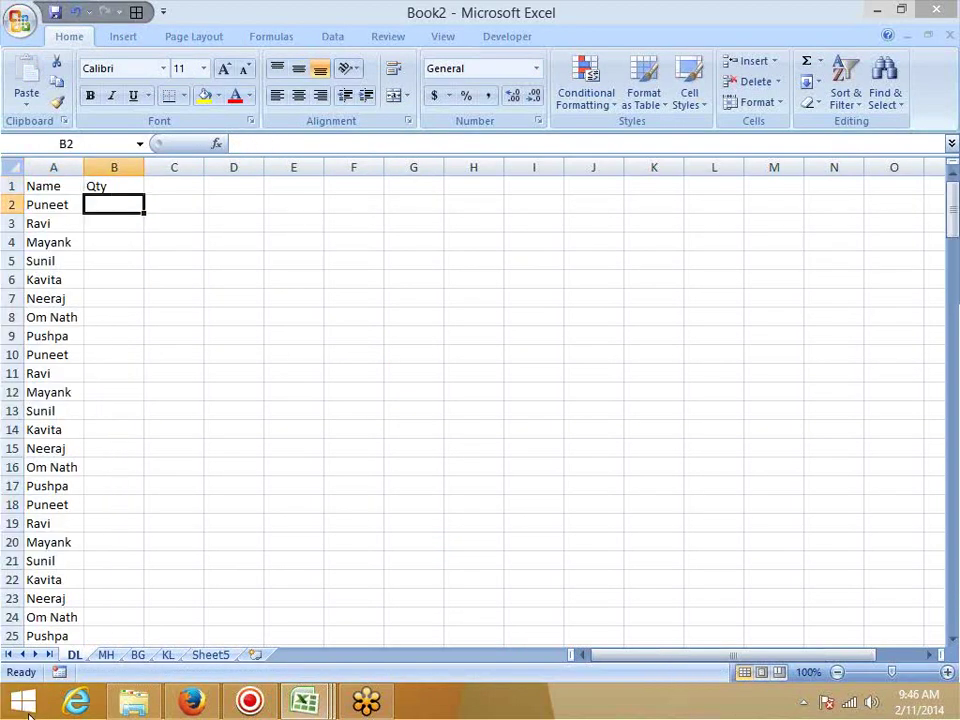
type("=ra")
key("Down")
key("Down")
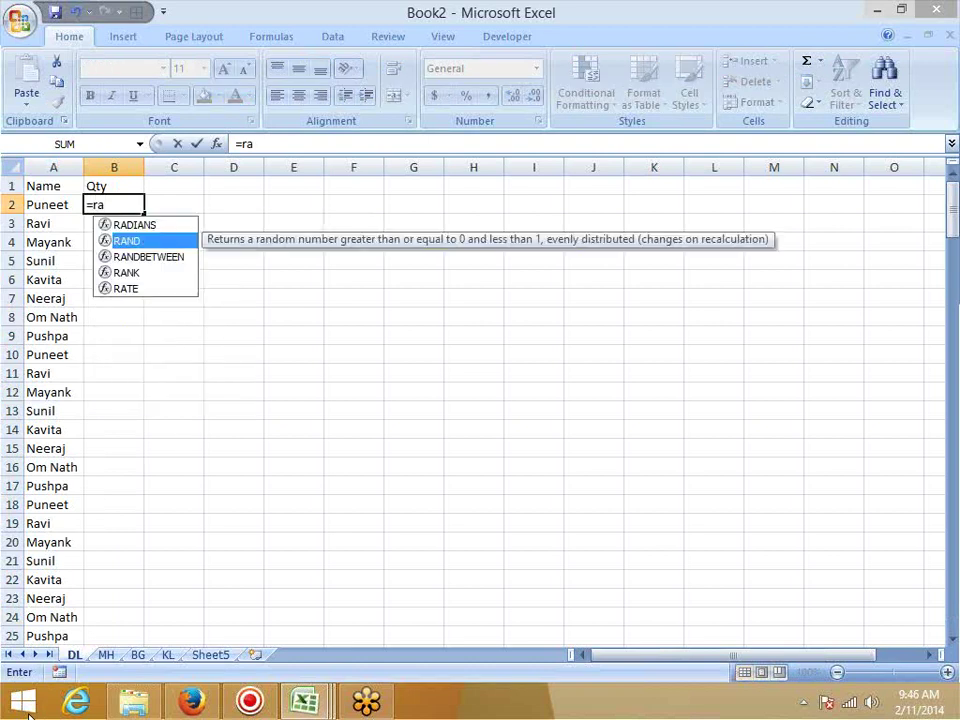
key("Tab")
key("Left")
type(",1")
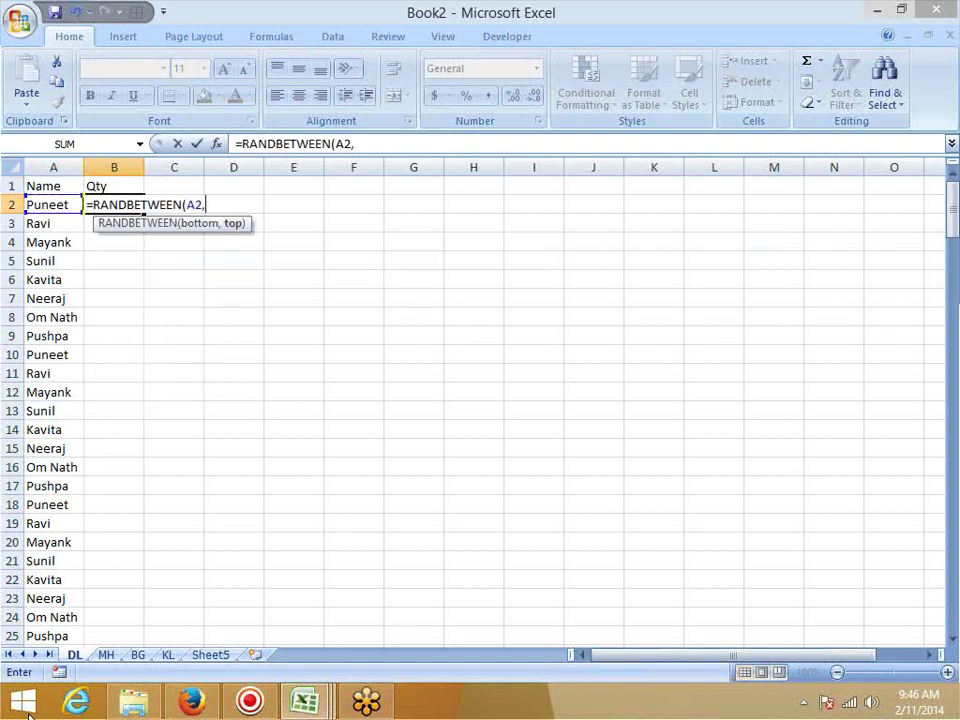
key("BackSpace")
key("BackSpace")
key("BackSpace")
type("10,9")
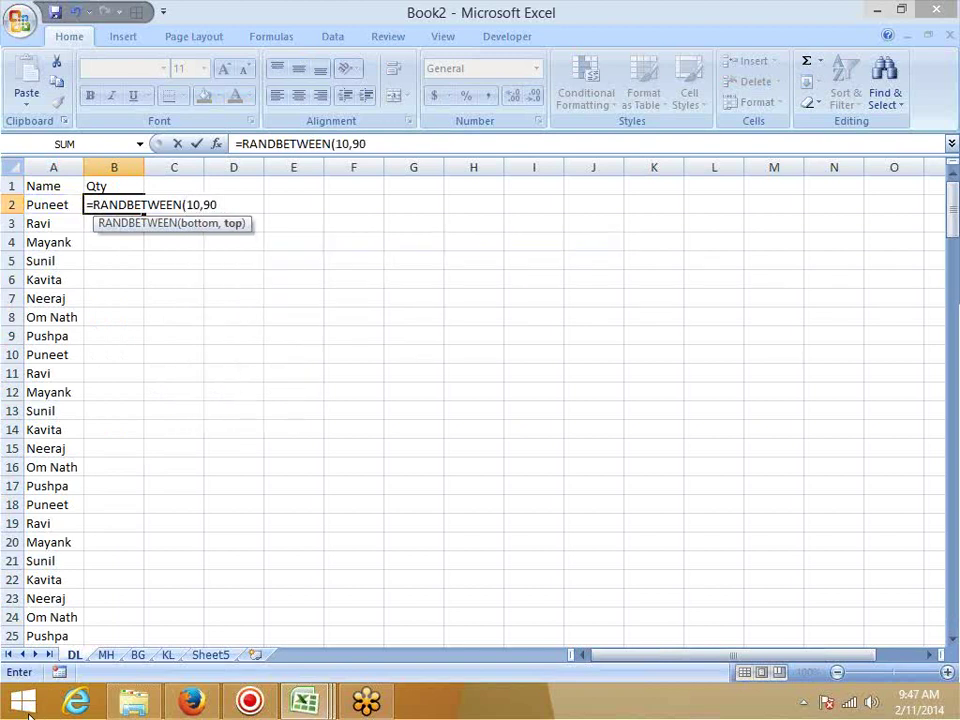
type("0")
key("Return")
- Fill the random quantity formula from B2 down the Qty column to row 195, the last name's row
key("Left")
key("ctrl+Down")
key("Right")
key("ctrl+shift+Up")
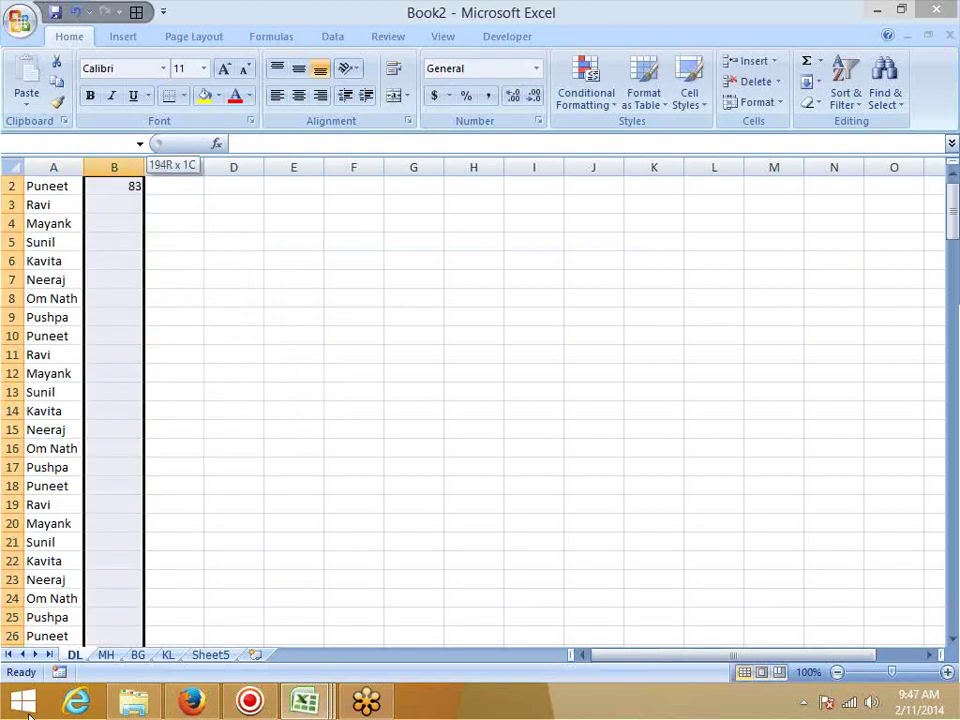
key("ctrl+d")
key("Right")
key("ctrl+Up")
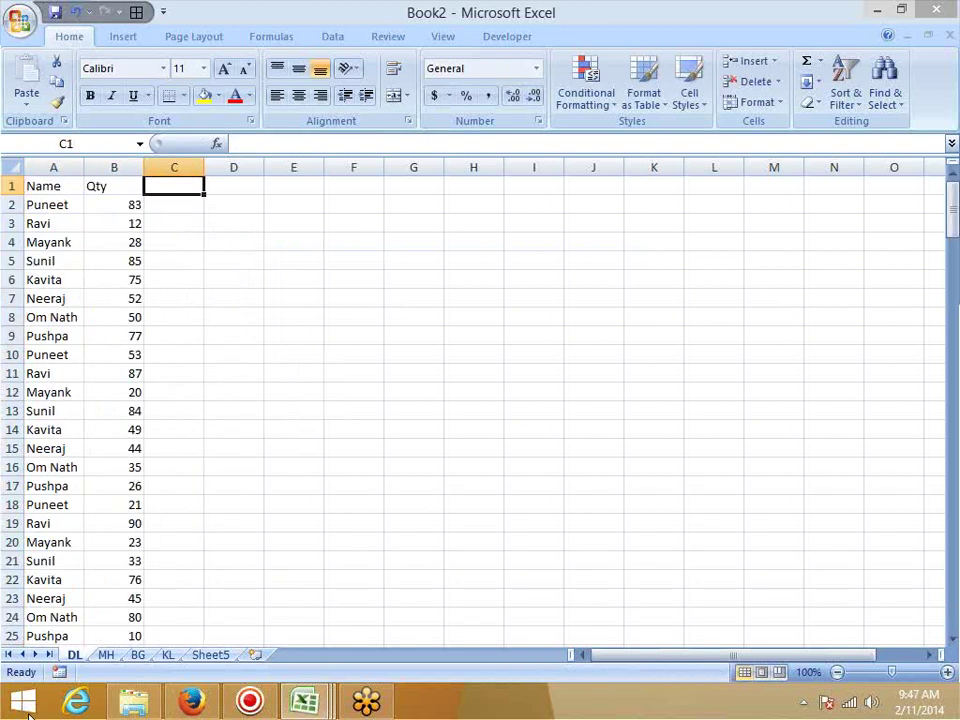
key("Right")
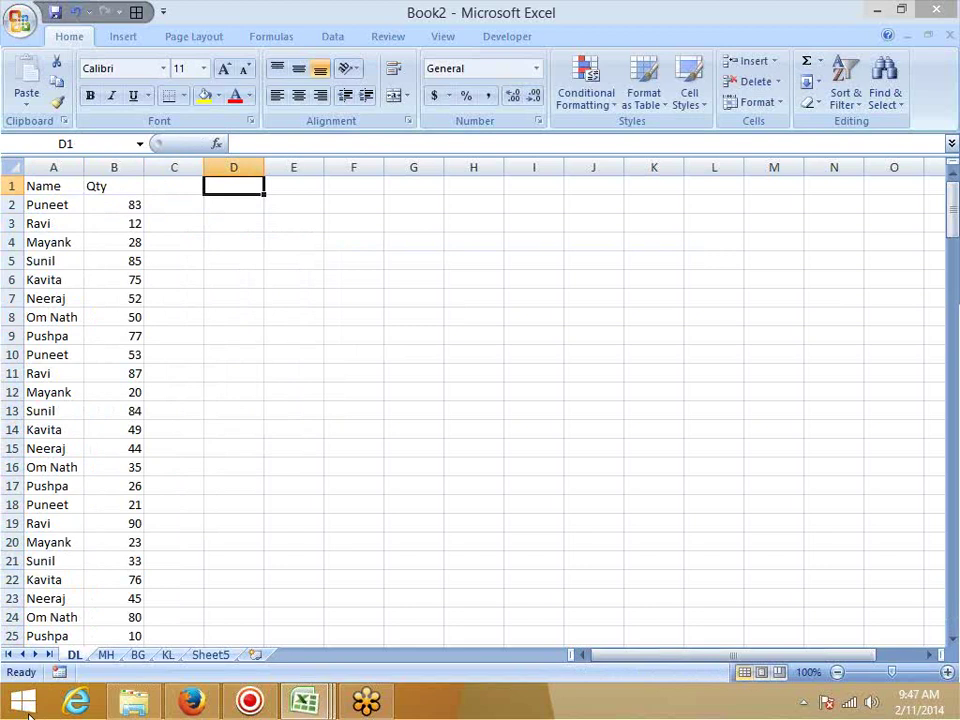
key("Left")
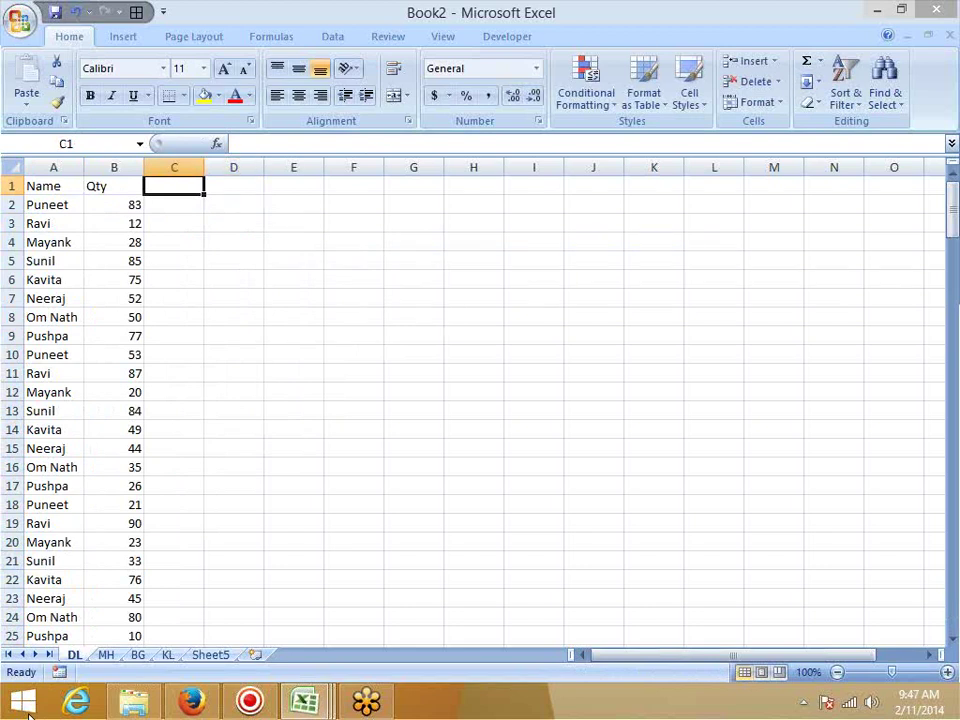
- Convert the random quantity formulas in B2:B195 to static values
key("Down")
key("Left")
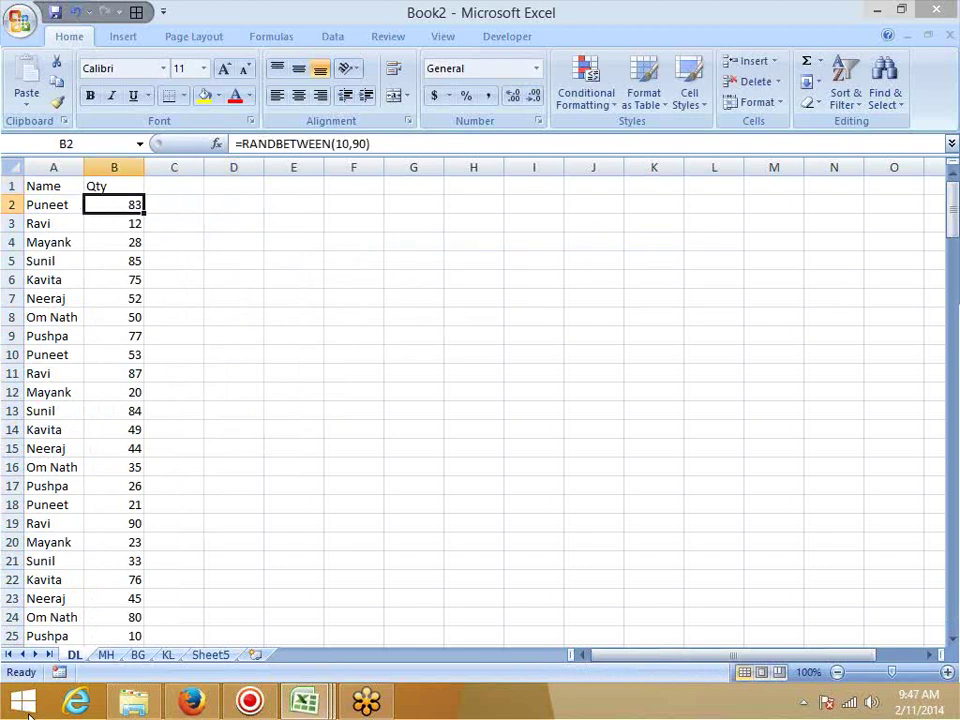
key("ctrl+shift+Down")
key("ctrl+c")
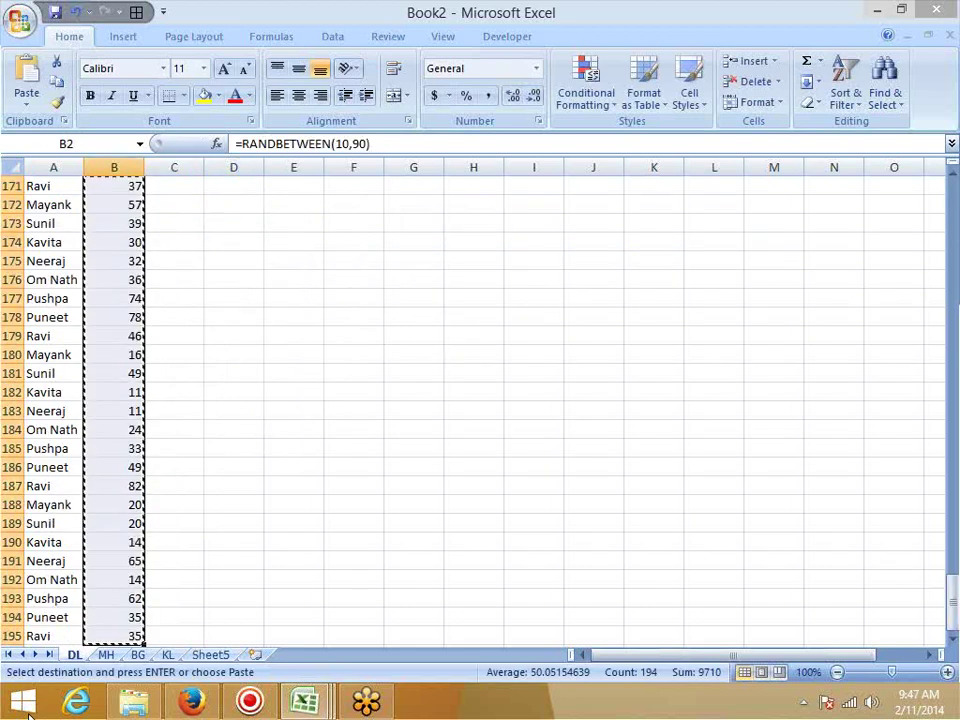
left_click(26, 100)
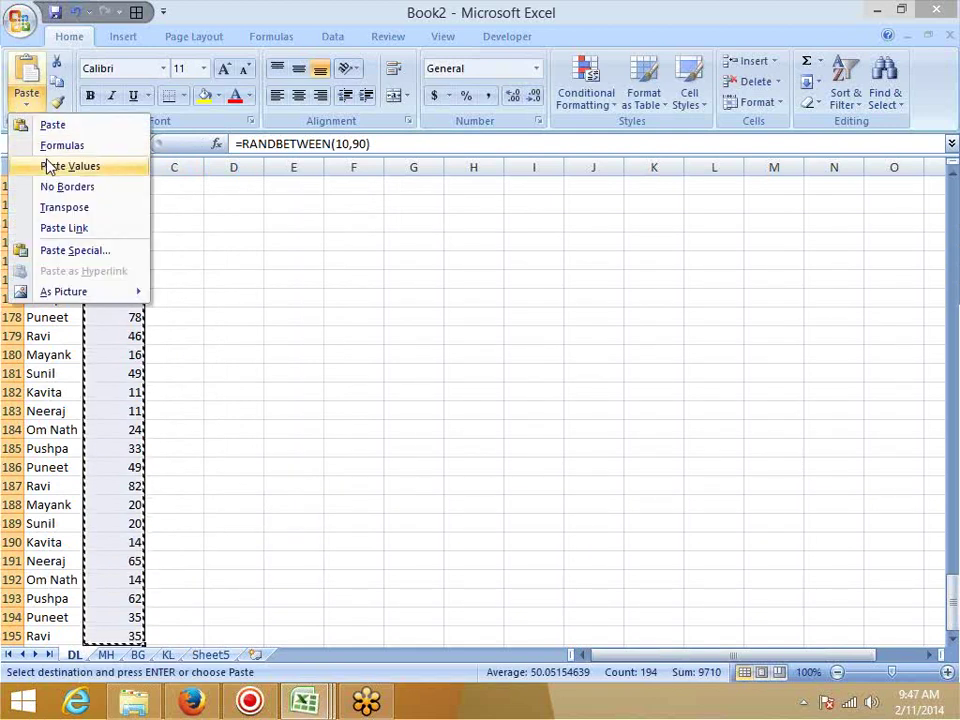
left_click(45, 160)
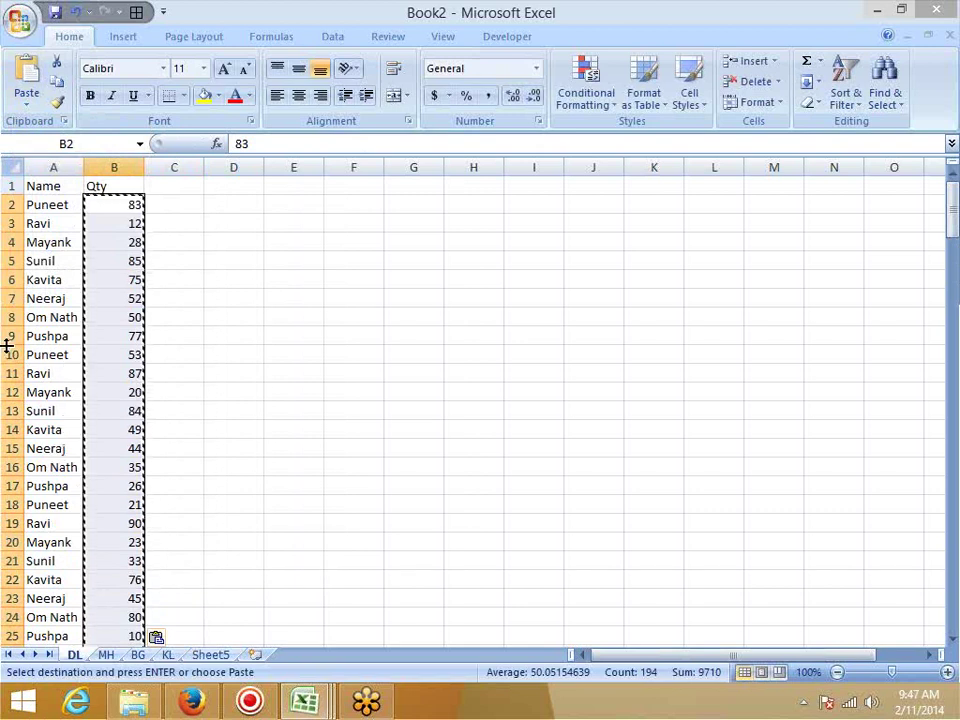
key("Escape")
left_click(952, 237)
left_click(827, 285)
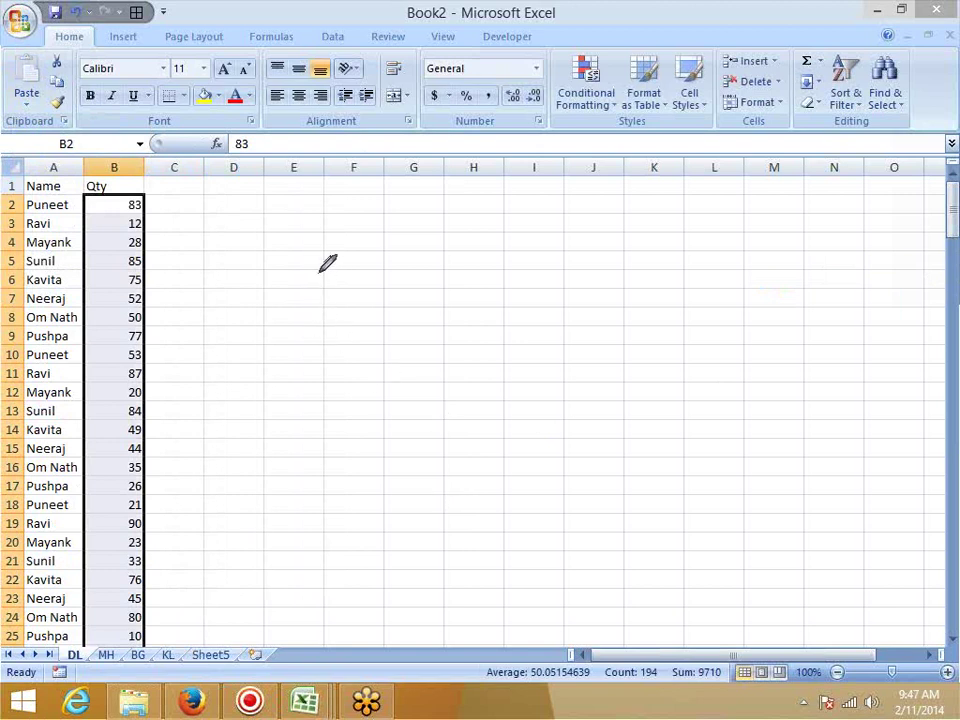
mouse_move(294, 278)
left_mouse_down()
mouse_move(295, 298)
mouse_move(302, 276)
mouse_move(302, 313)
left_mouse_up()
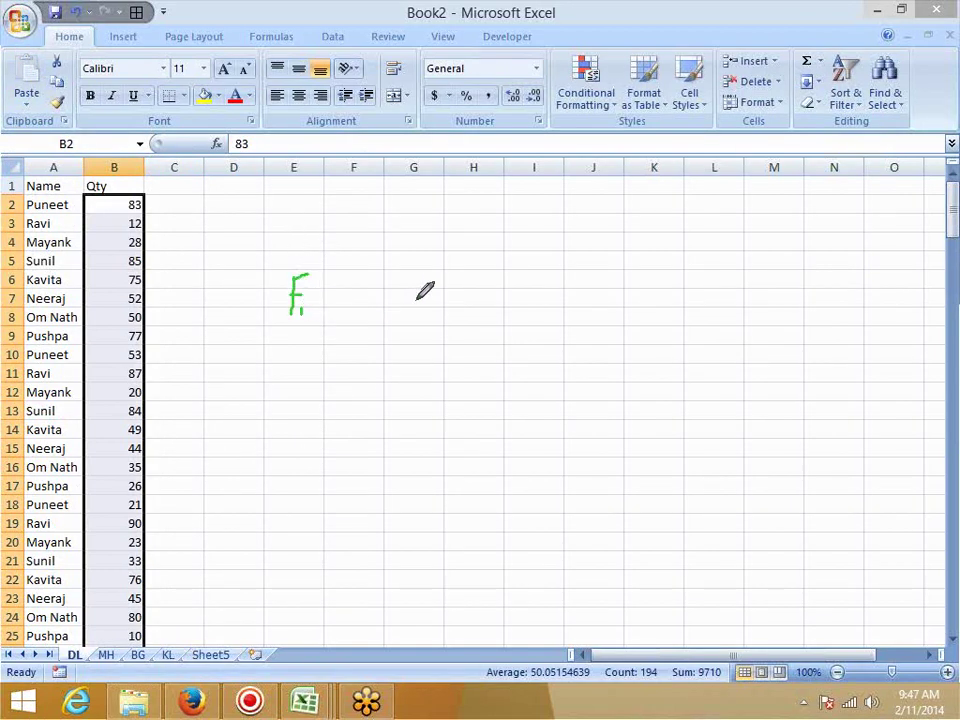
mouse_move(431, 275)
left_mouse_down()
mouse_move(429, 308)
mouse_move(440, 274)
mouse_move(442, 313)
left_mouse_up()
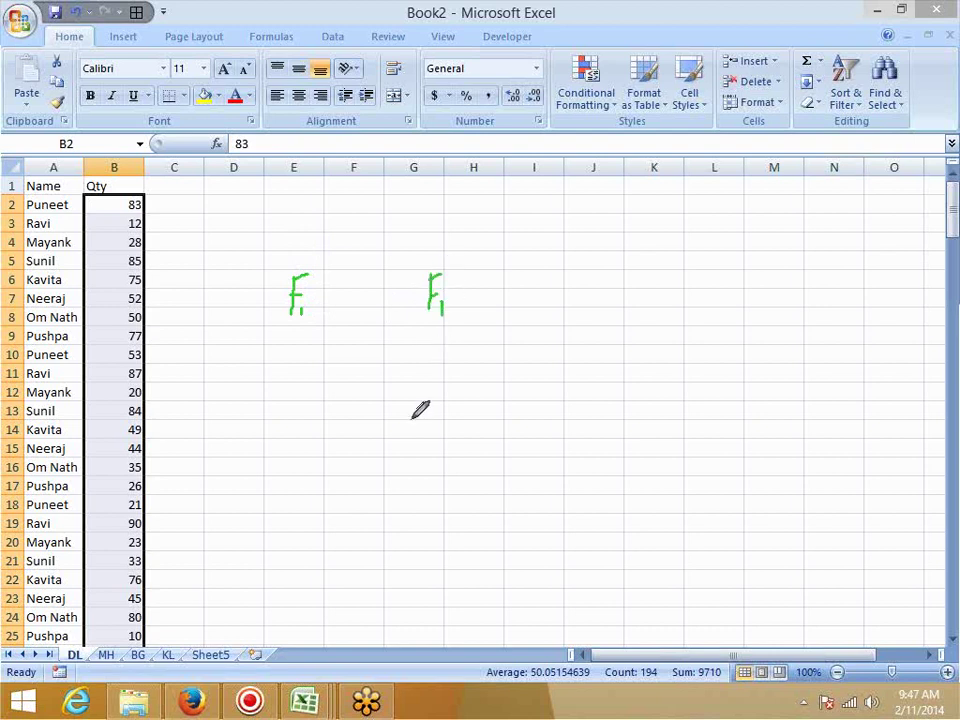
mouse_move(289, 324)
left_mouse_down()
mouse_move(289, 398)
mouse_move(380, 399)
mouse_move(437, 366)
mouse_move(438, 320)
left_mouse_up()
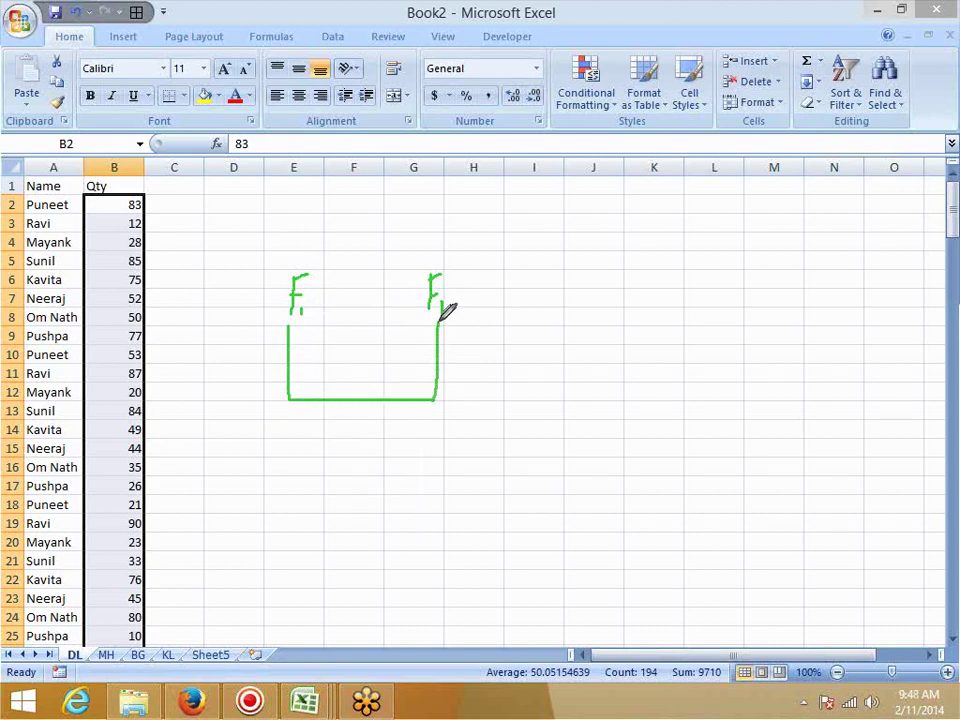
left_click_drag(353, 402, 353, 452)
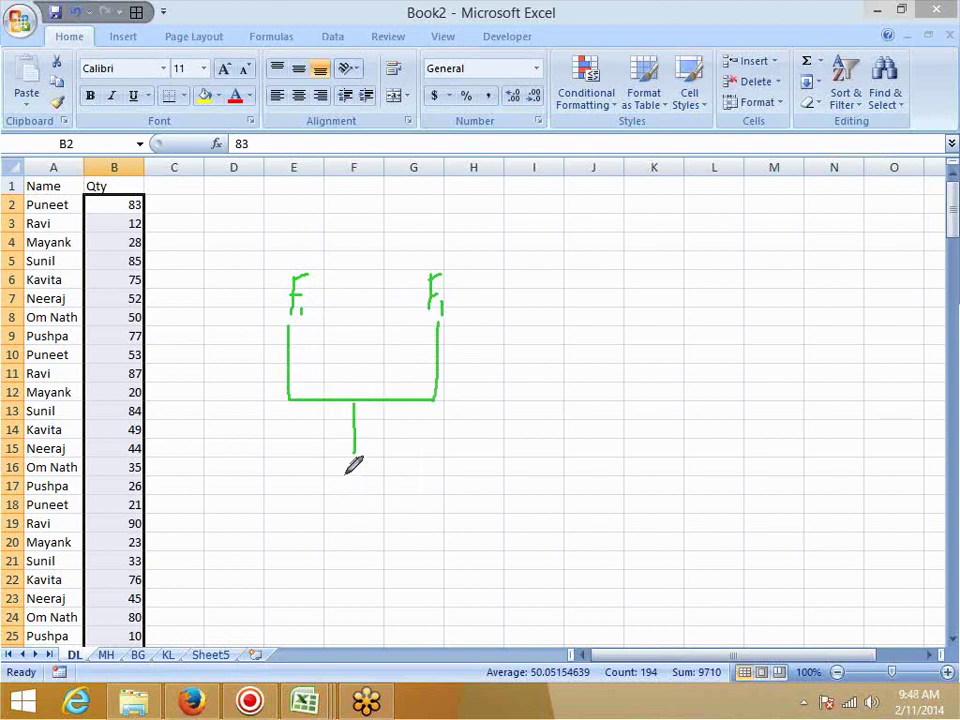
mouse_move(325, 497)
left_mouse_down()
mouse_move(327, 470)
mouse_move(336, 504)
left_mouse_up()
left_click_drag(355, 452, 348, 490)
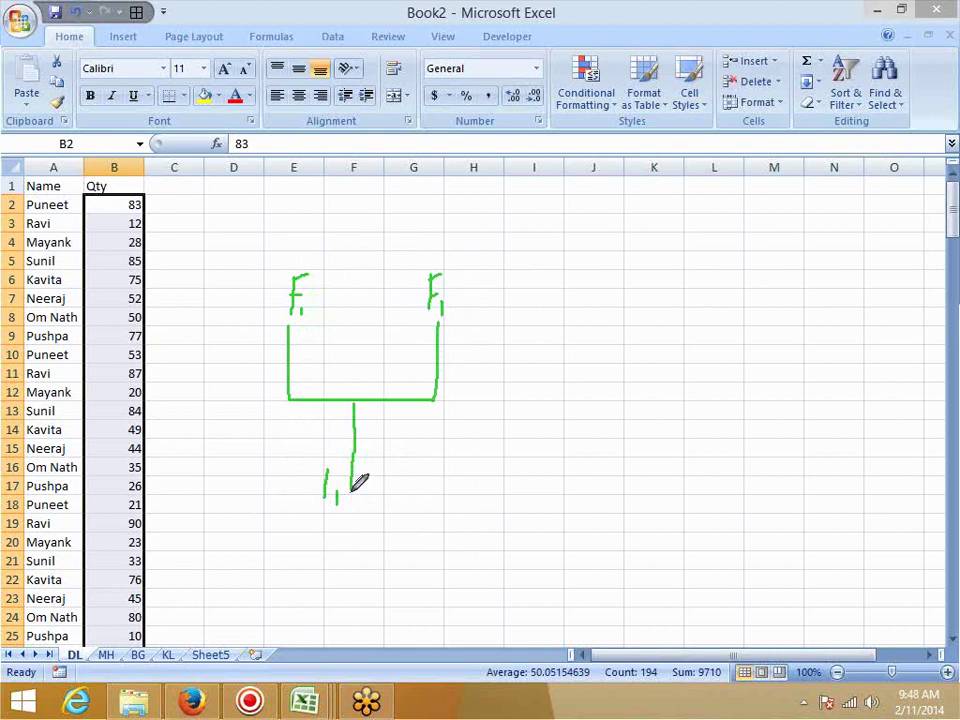
mouse_move(352, 514)
left_mouse_down()
mouse_move(354, 543)
mouse_move(454, 541)
mouse_move(455, 466)
left_mouse_up()
mouse_move(469, 420)
left_mouse_down()
mouse_move(469, 456)
mouse_move(482, 414)
left_mouse_up()
mouse_move(465, 438)
left_mouse_down()
mouse_move(491, 450)
mouse_move(483, 462)
left_mouse_up()
left_click_drag(400, 546, 402, 602)
left_click_drag(343, 490, 368, 488)
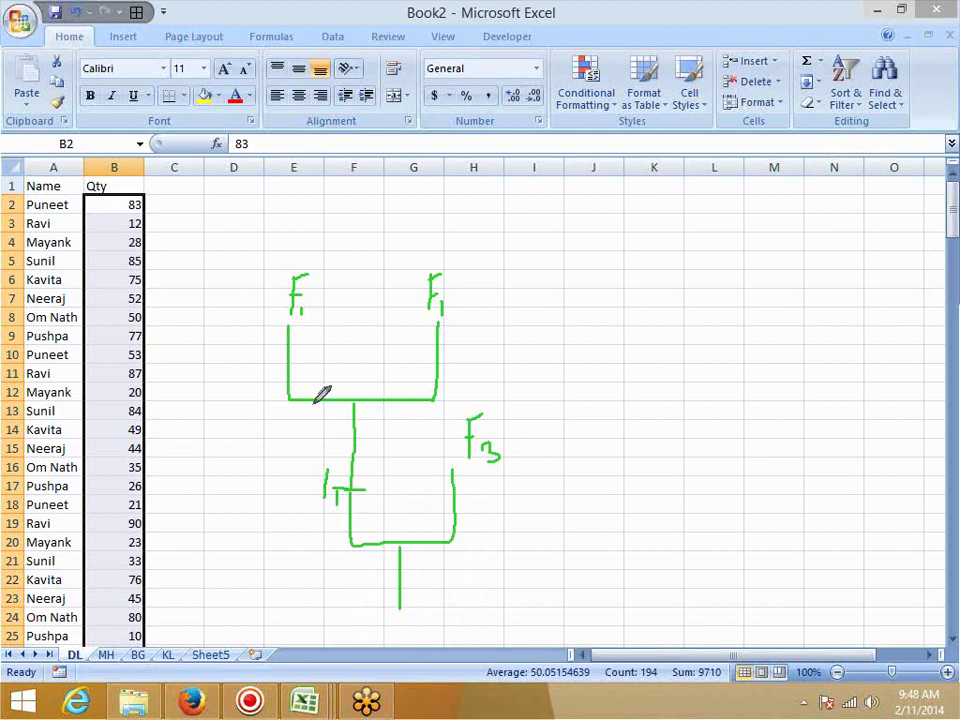
left_click_drag(265, 353, 282, 352)
key("Escape")
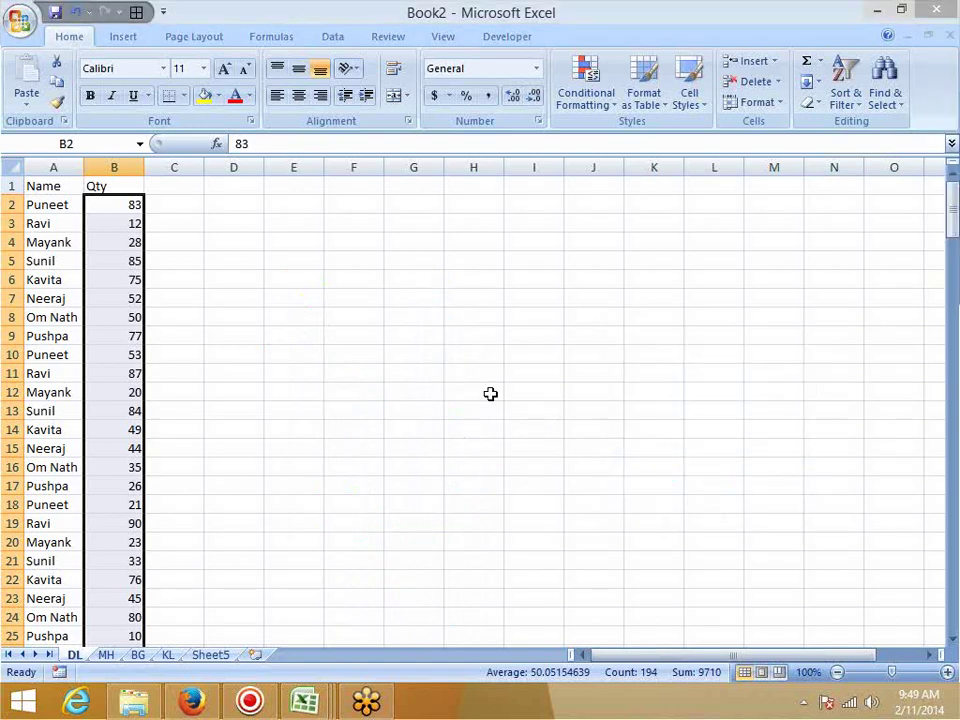
- Switch to the Data workbook, examine the nested IFERROR and VLOOKUP parts of the B2 formula on Sheet6, and return to Book2
mouse_move(305, 700)
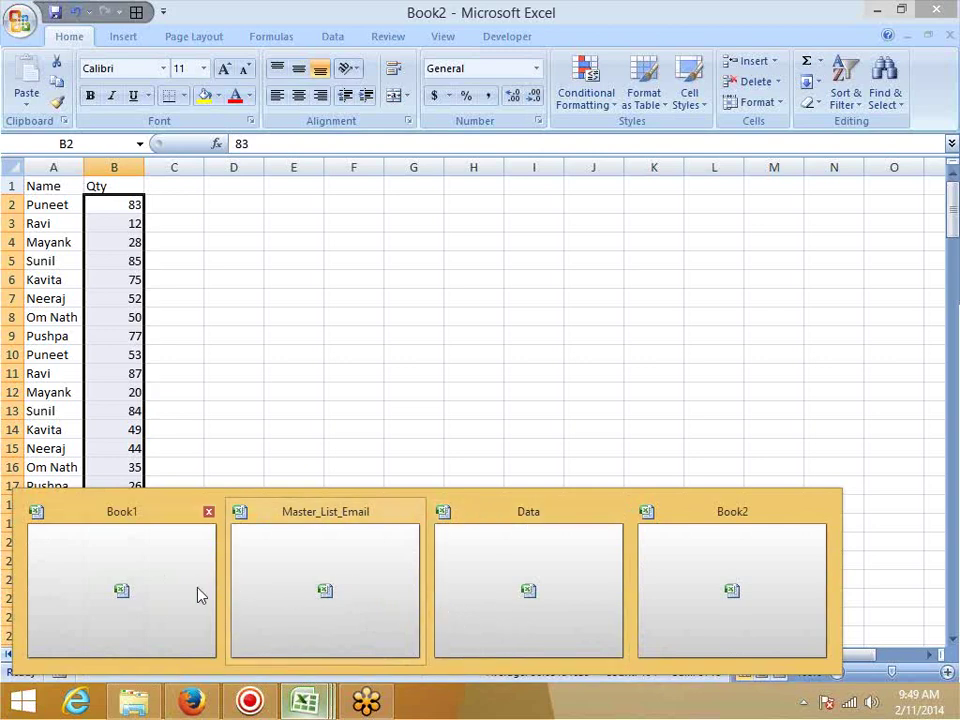
left_click(480, 612)
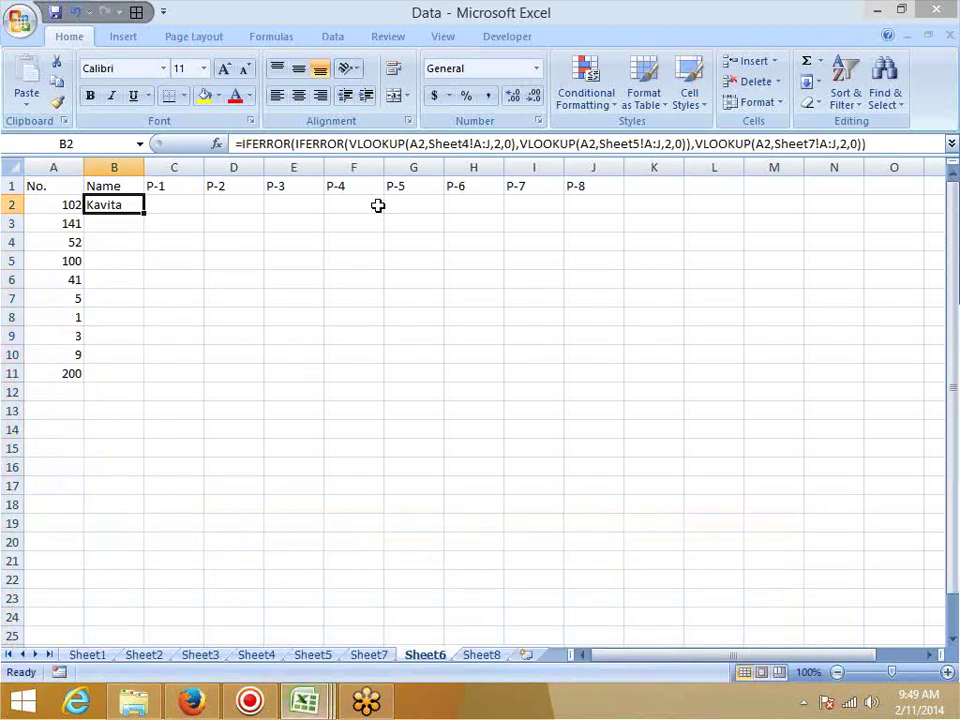
left_click_drag(339, 154, 339, 276)
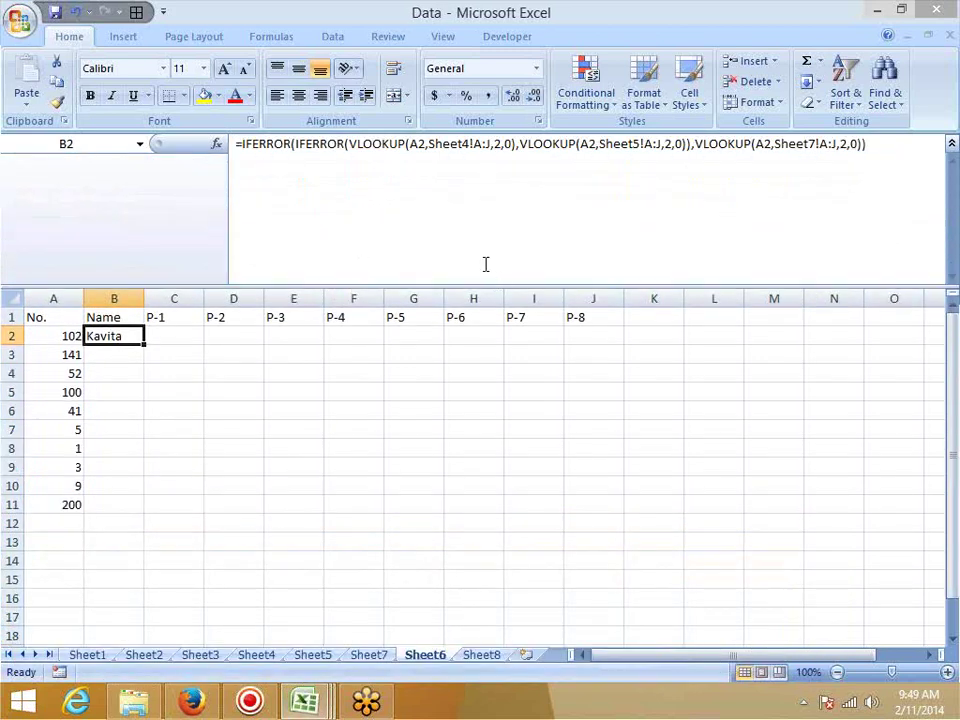
double_click(316, 143)
left_click_drag(350, 144, 688, 148)
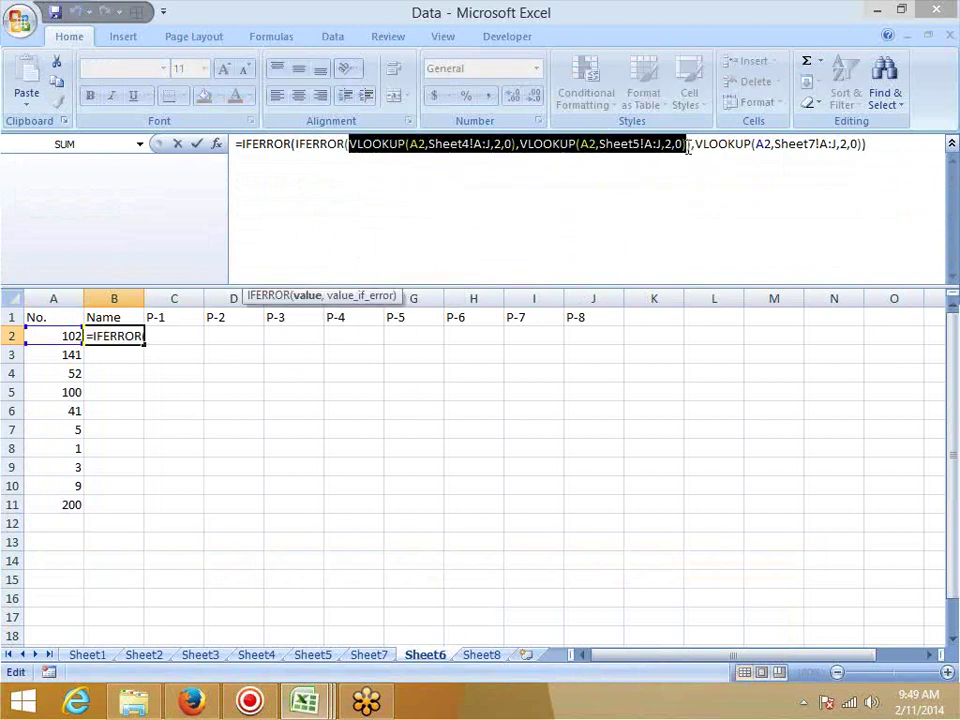
double_click(255, 143)
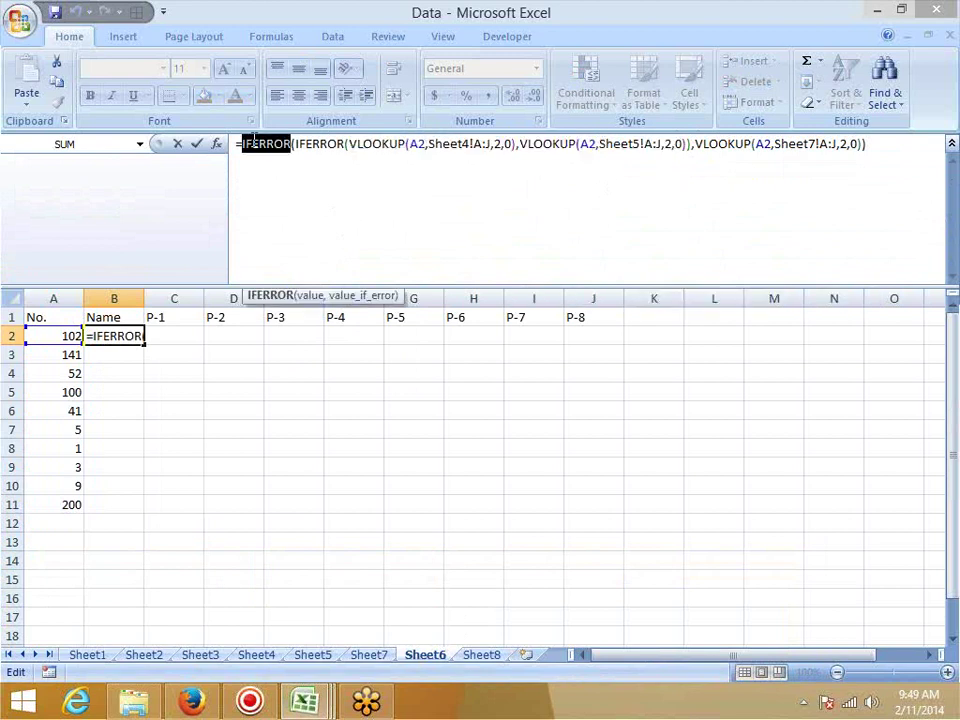
left_click_drag(298, 146, 688, 148)
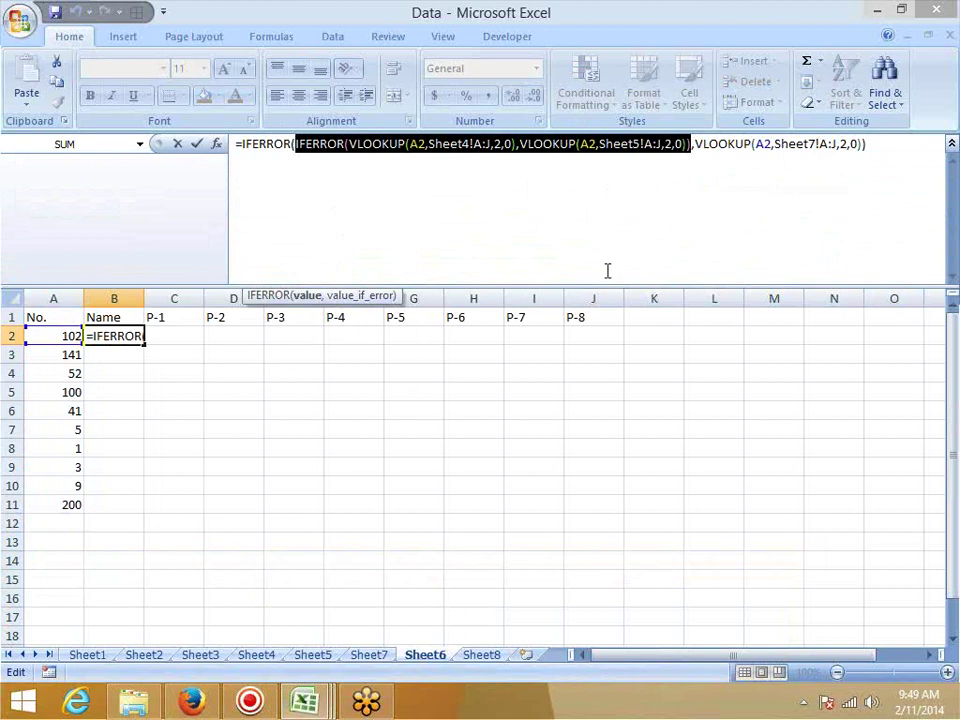
left_click_drag(240, 143, 910, 143)
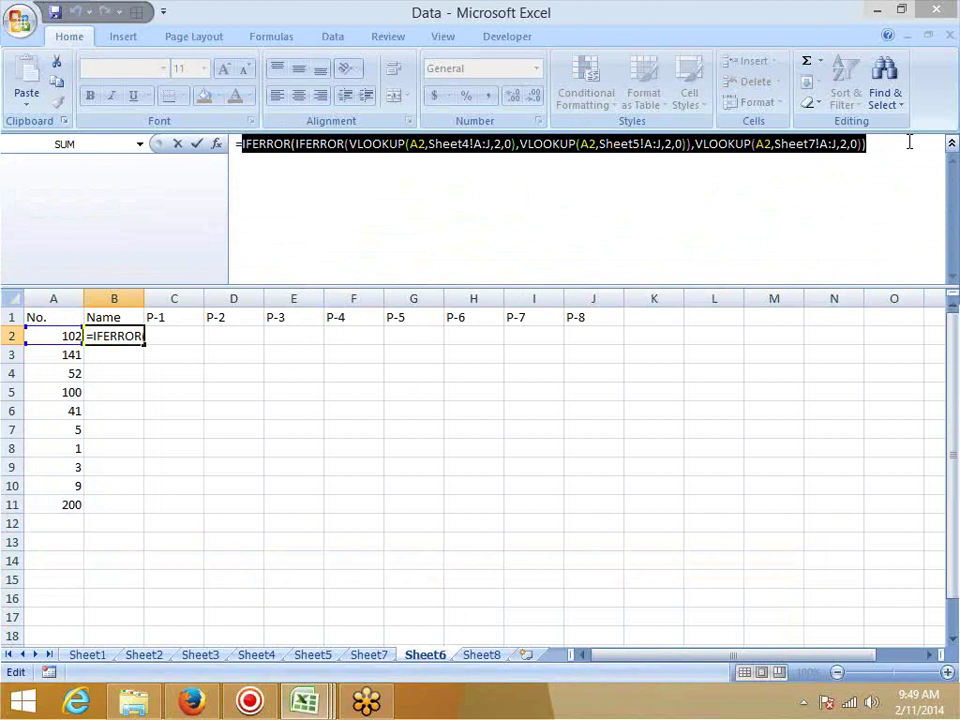
key("ctrl+Return")
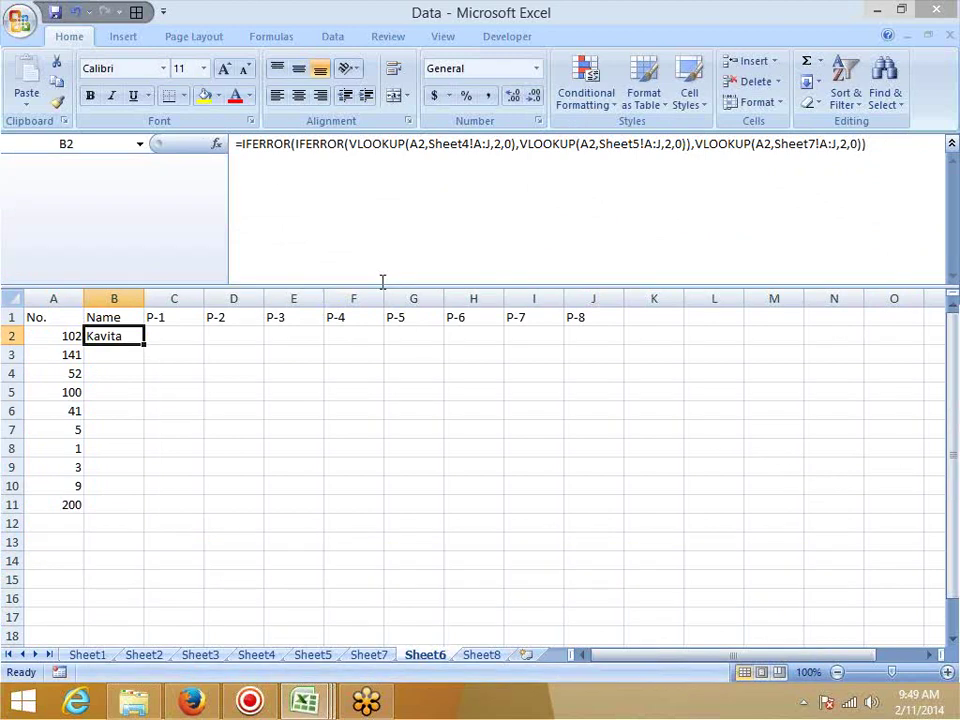
left_click_drag(375, 286, 384, 161)
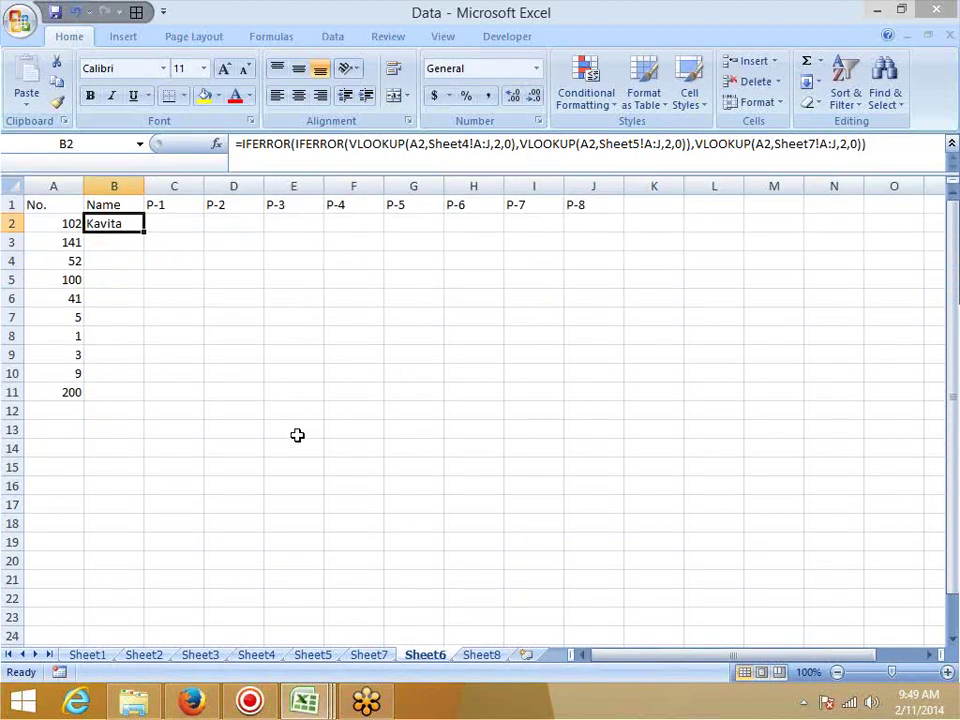
key("ctrl+Tab")
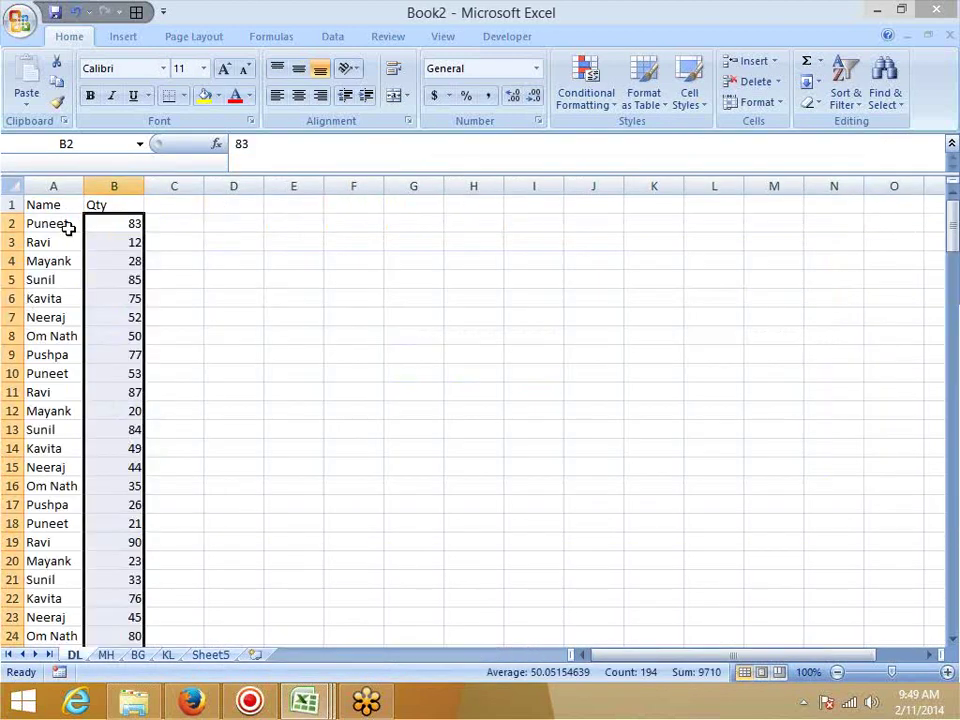
- Undo the conversion to static values in the Qty column, restoring the RANDBETWEEN formulas in B2:B195
left_click(130, 298)
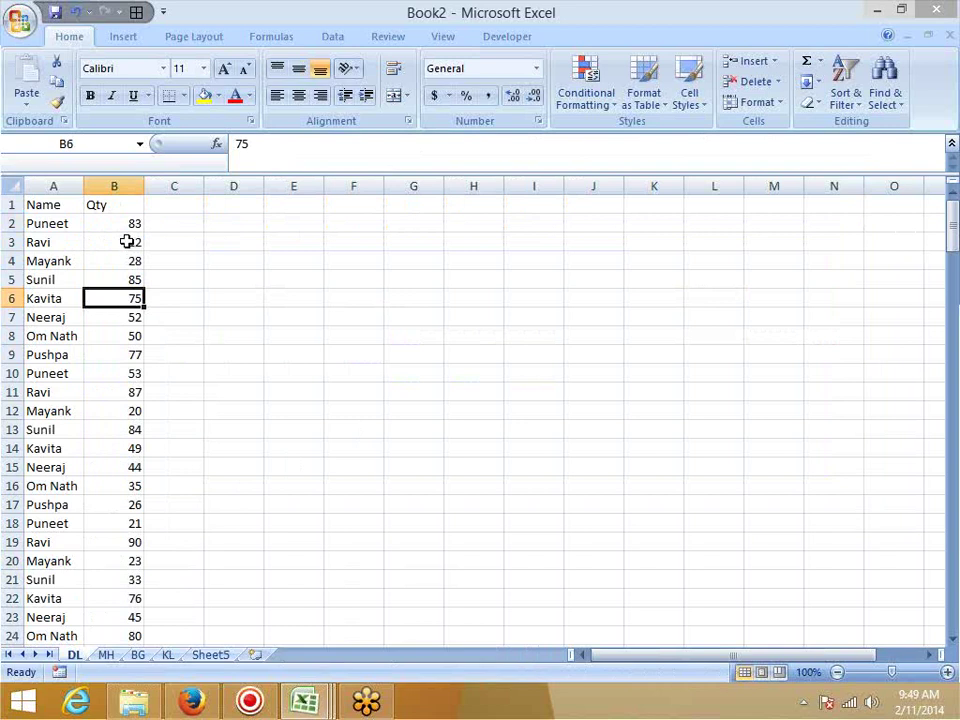
key("Up")
key("Up")
key("Up")
key("Up")
key("ctrl+shift+Down")
key("ctrl+c")
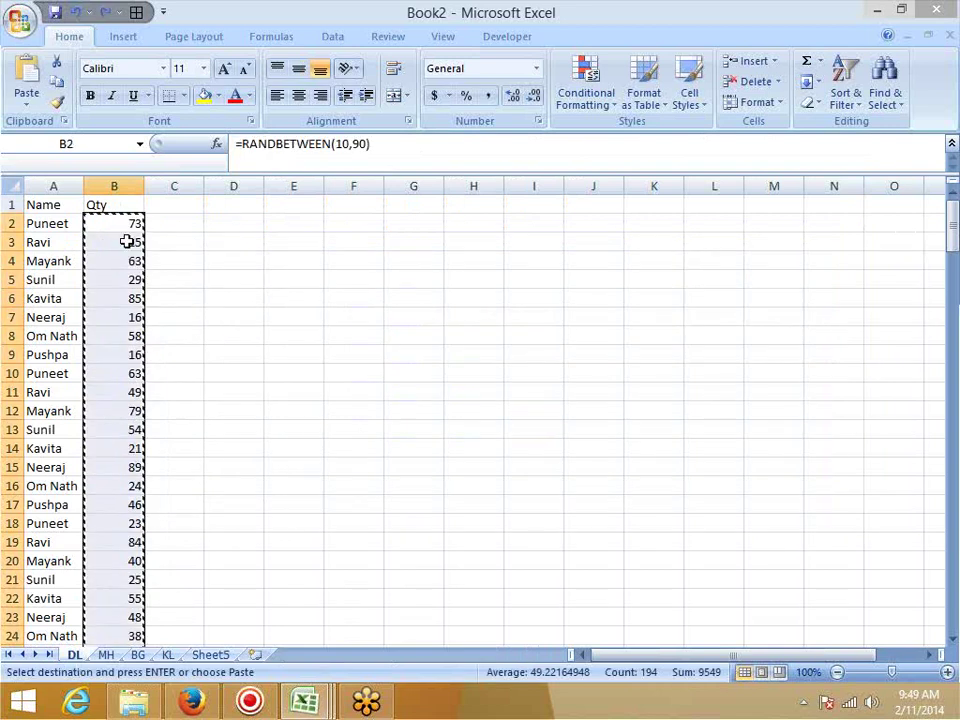
key("Escape")
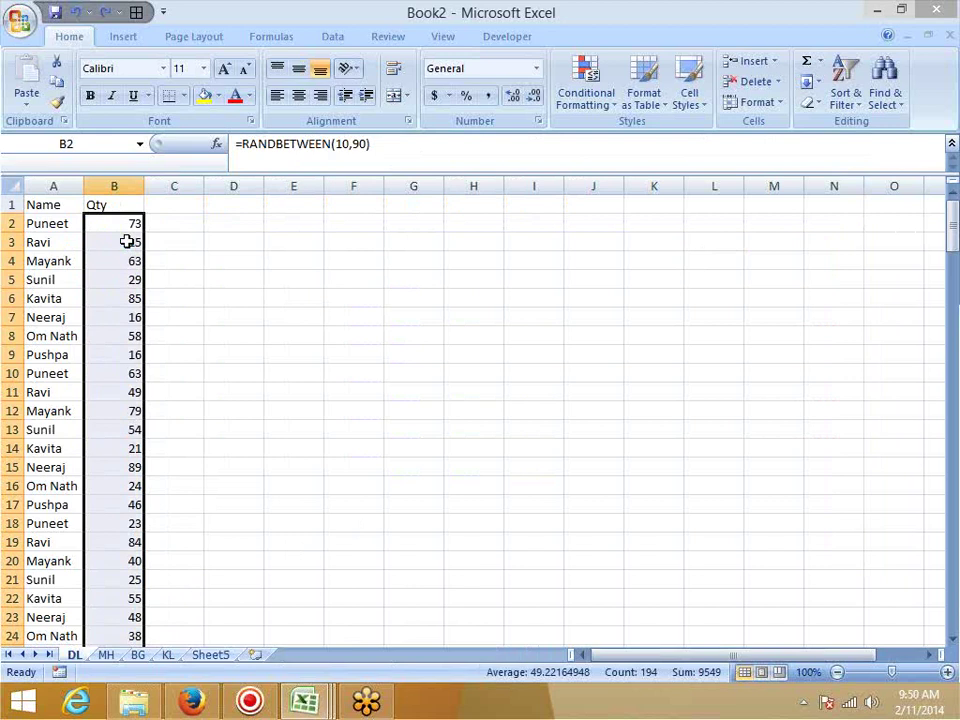
- Copy the Name and Qty table in A1:B195 of the DL sheet to cell A1 of the MH sheet
left_click(52, 204)
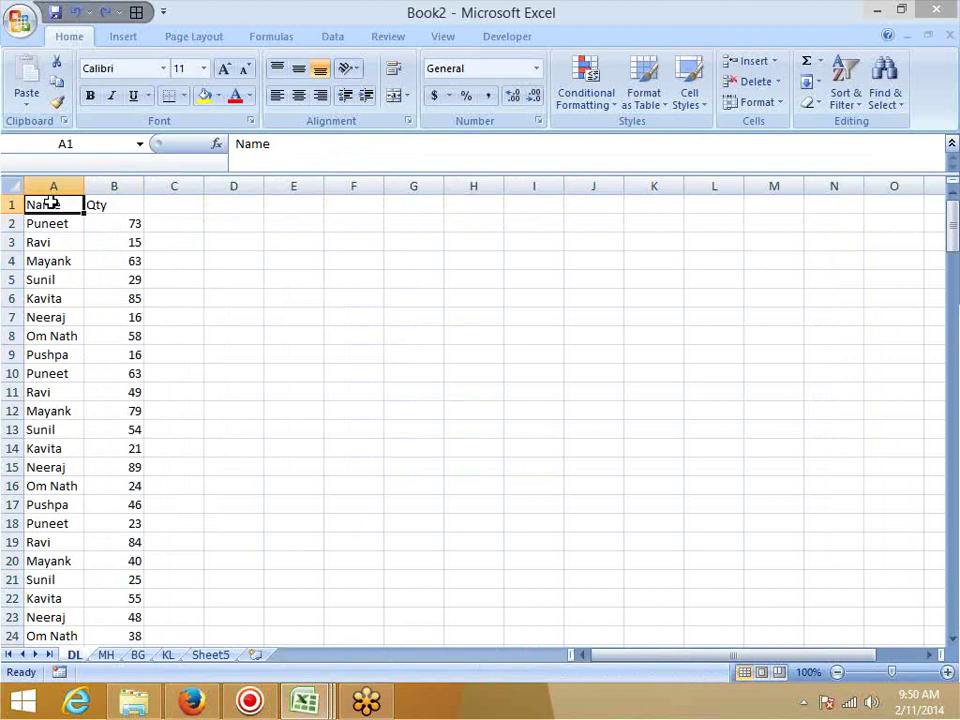
key("ctrl+shift+Right")
key("ctrl+shift+Down")
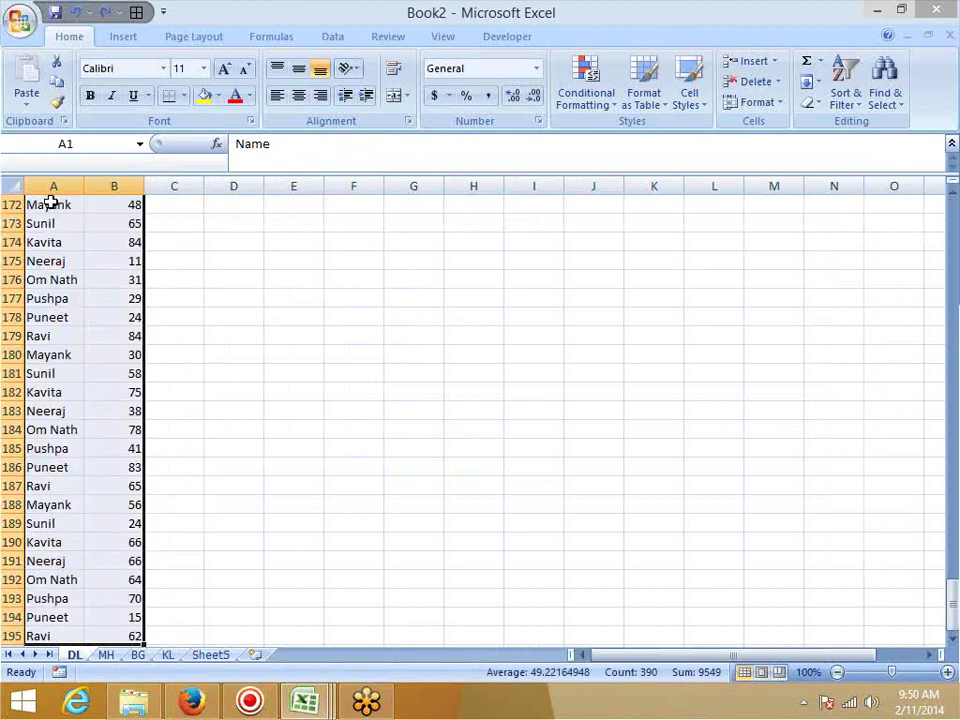
key("ctrl+c")
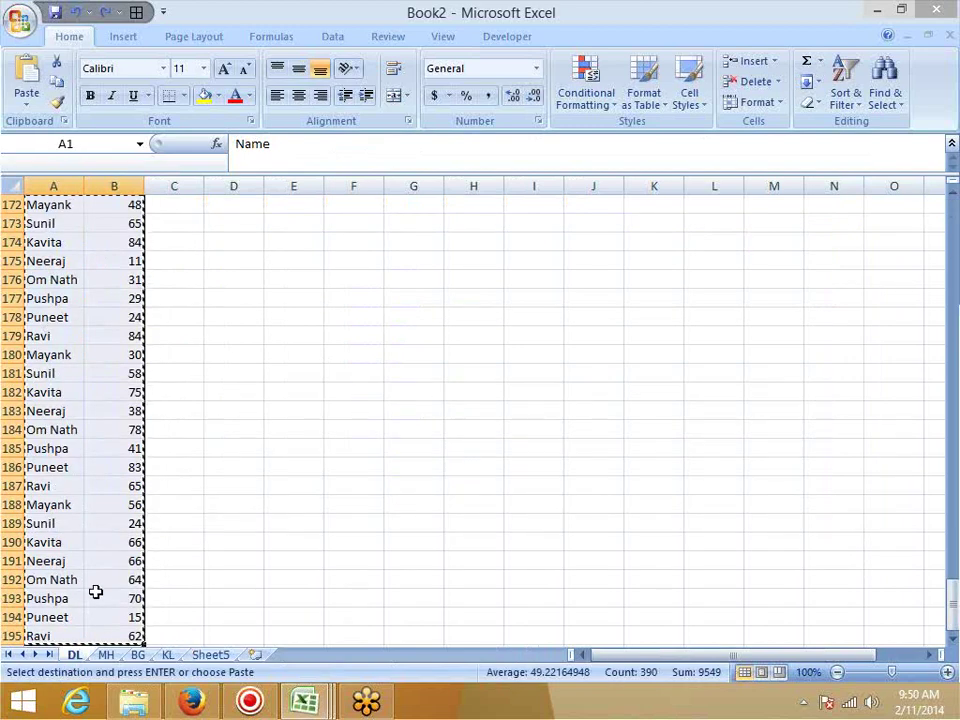
left_click(106, 655)
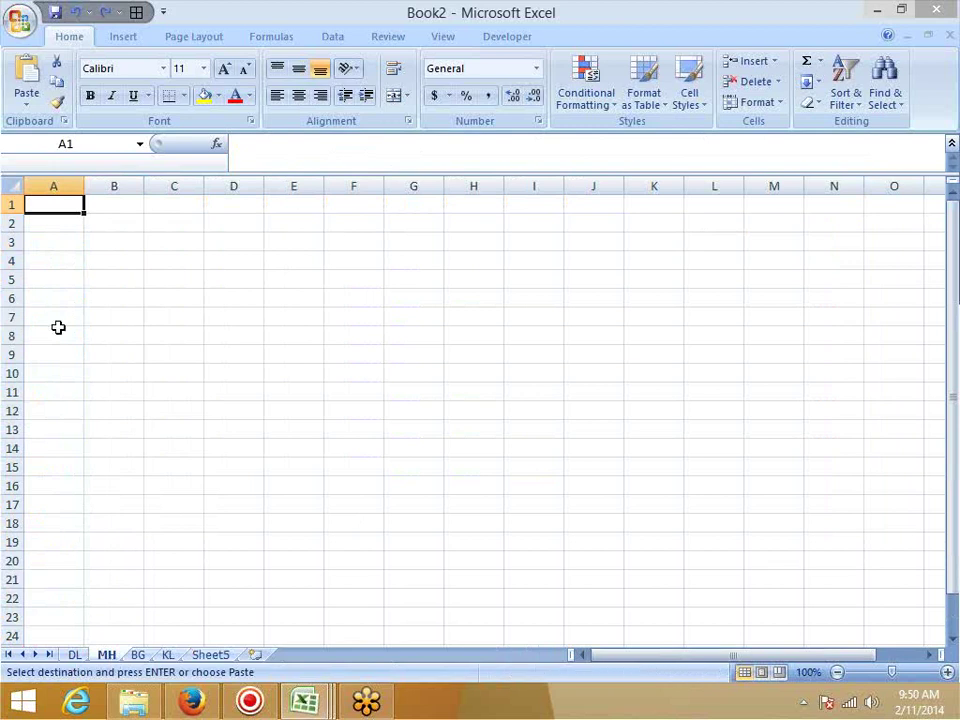
key("ctrl+v")
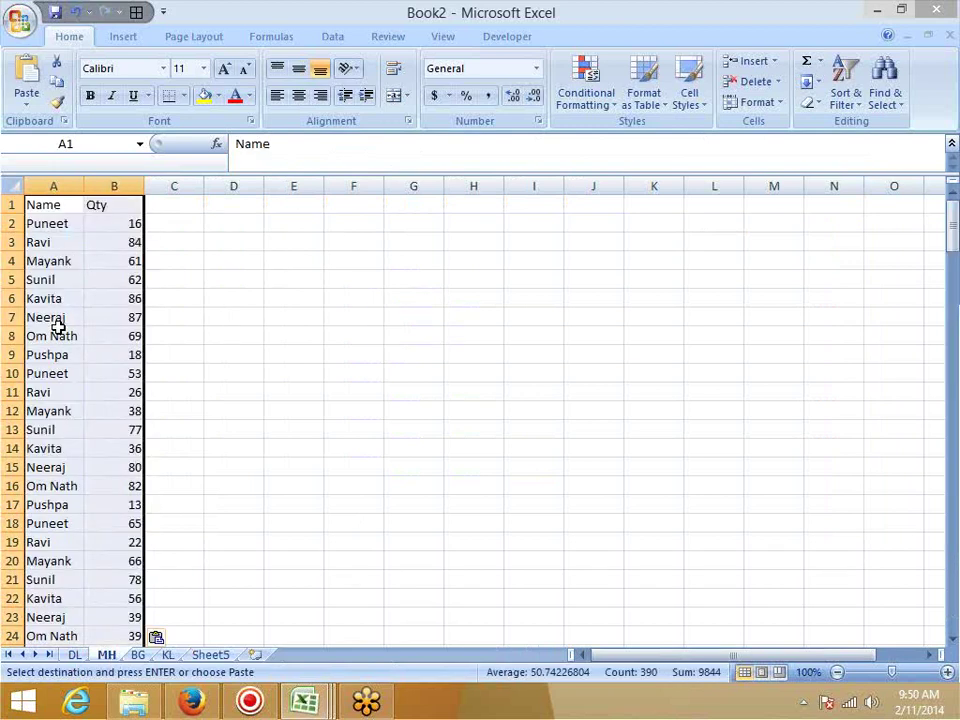
- Paste the copied Name and Qty table at A1 of the BG and KL sheets
left_click(139, 655)
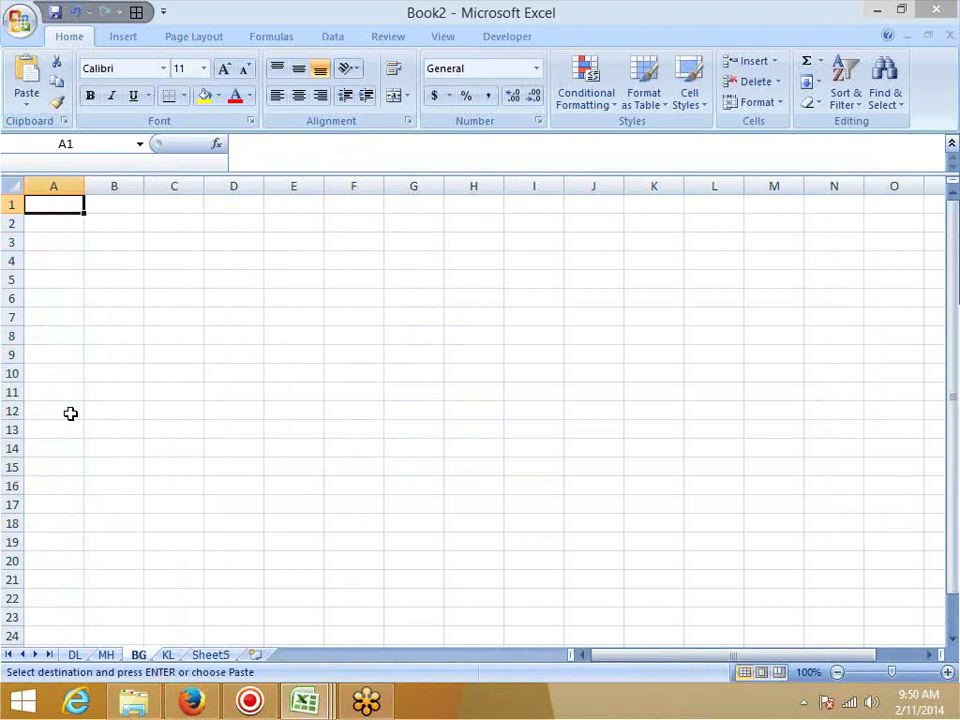
key("ctrl+v")
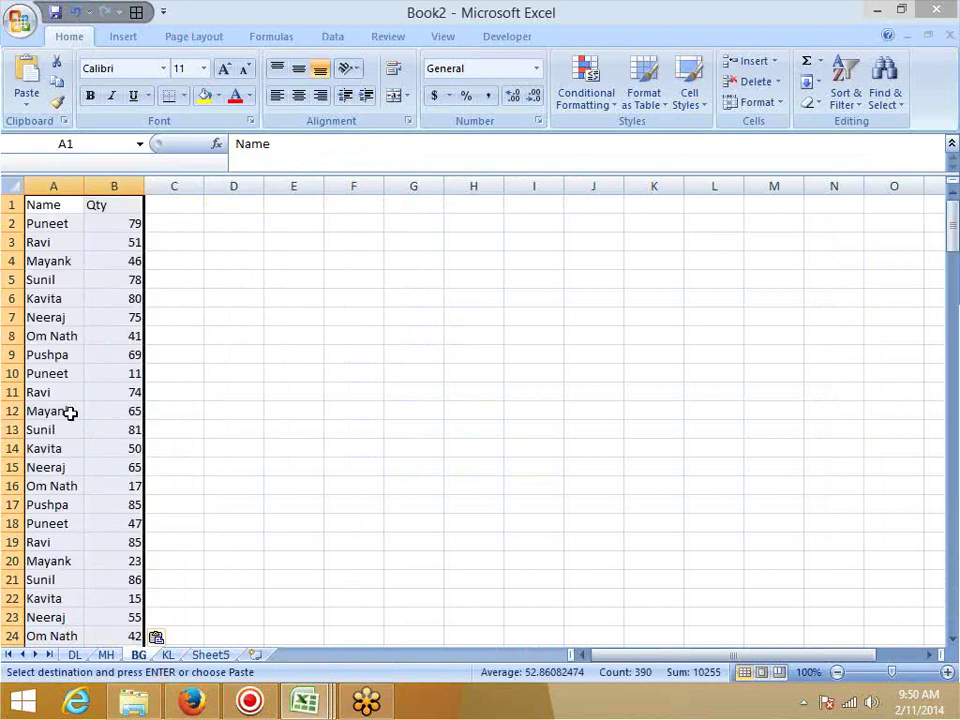
left_click(163, 655)
left_click(67, 207)
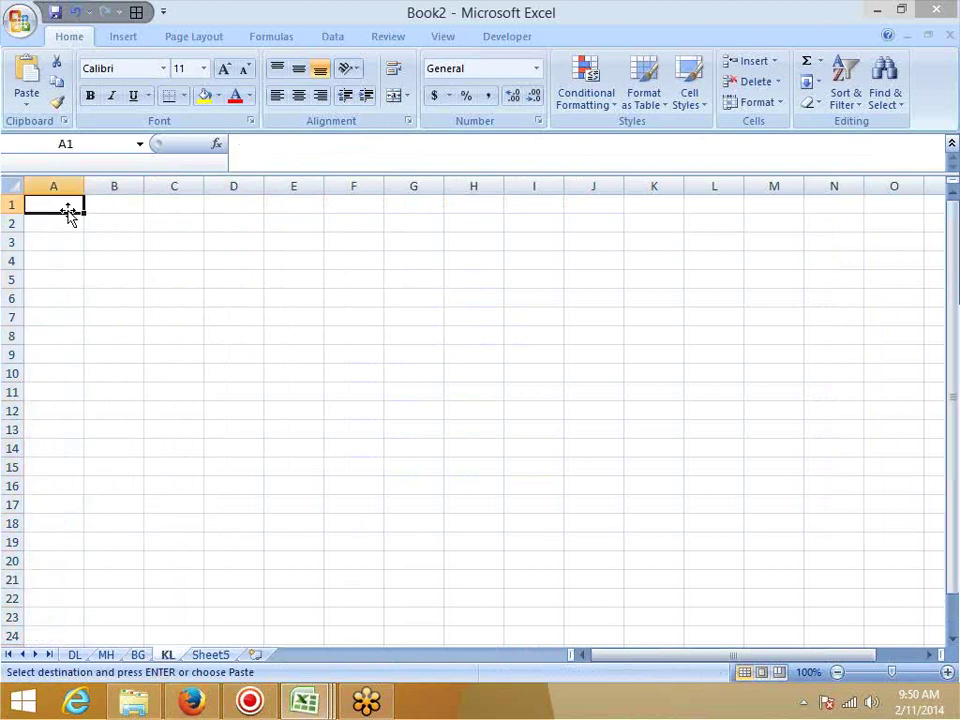
key("ctrl+v")
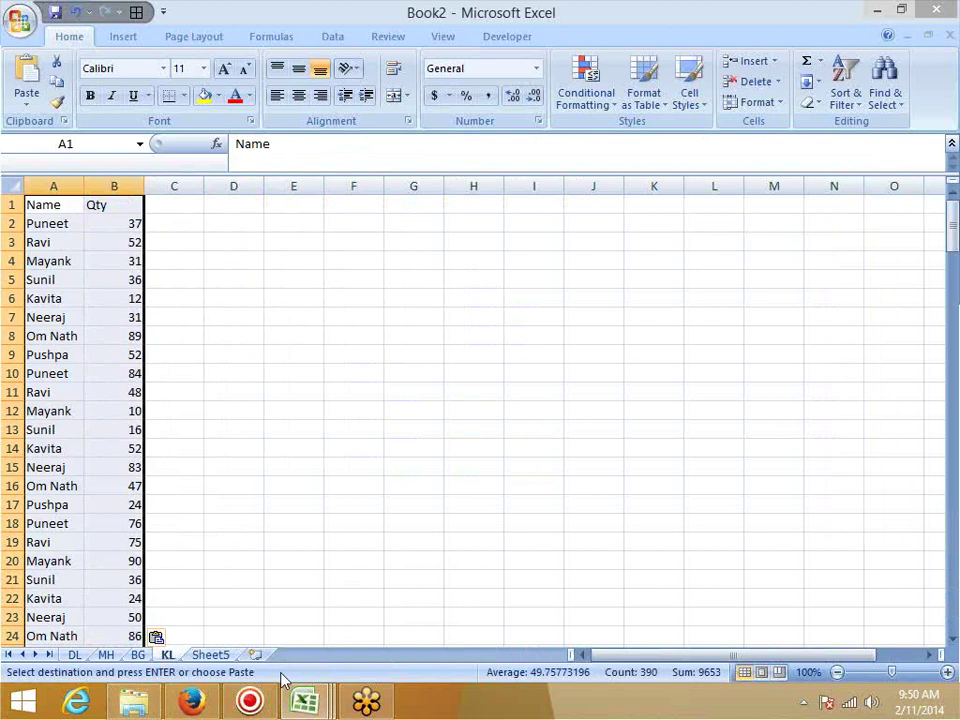
- Copy the KL sheet's table and paste it as values over the tables on the grouped DL, MH and BG sheets
left_click(74, 655)
left_click(167, 656)
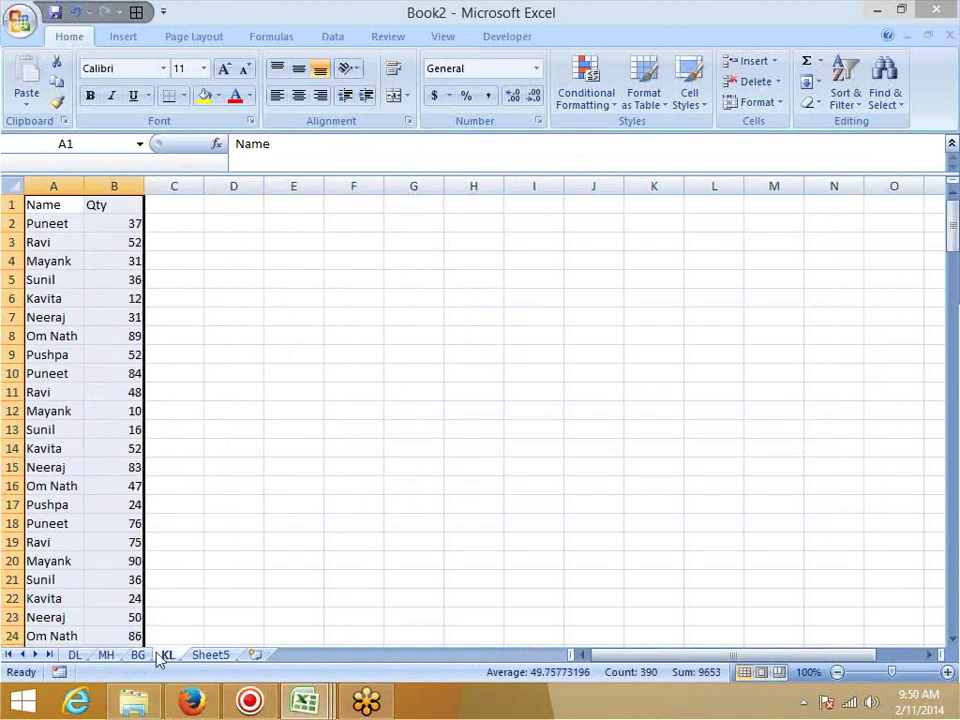
key("ctrl+c")
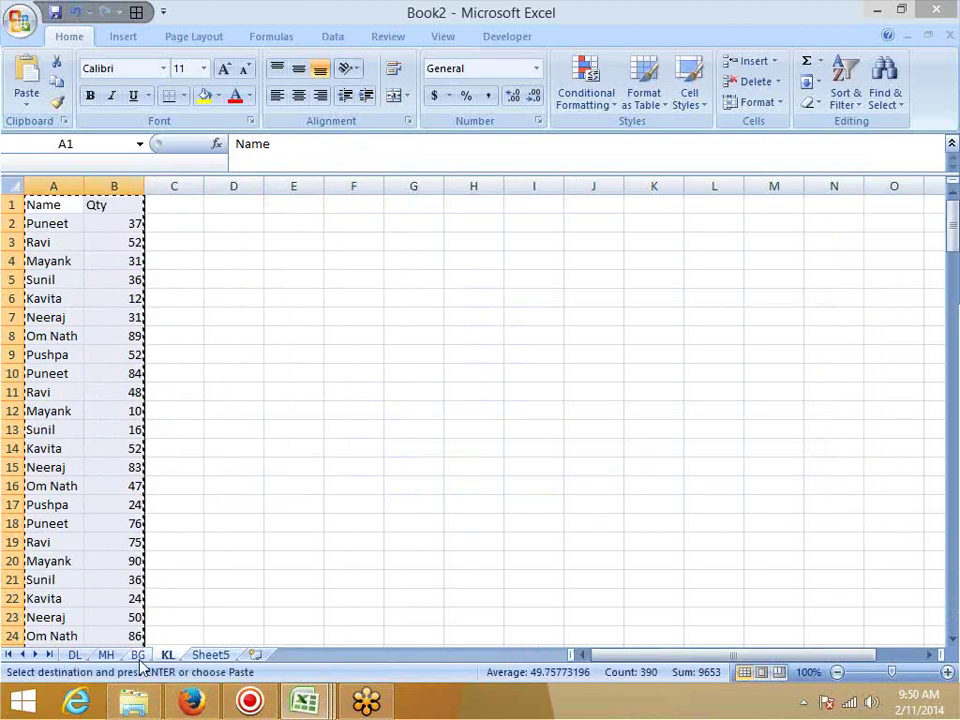
left_click(138, 655)
left_click(73, 656, "shift")
right_click(94, 236)
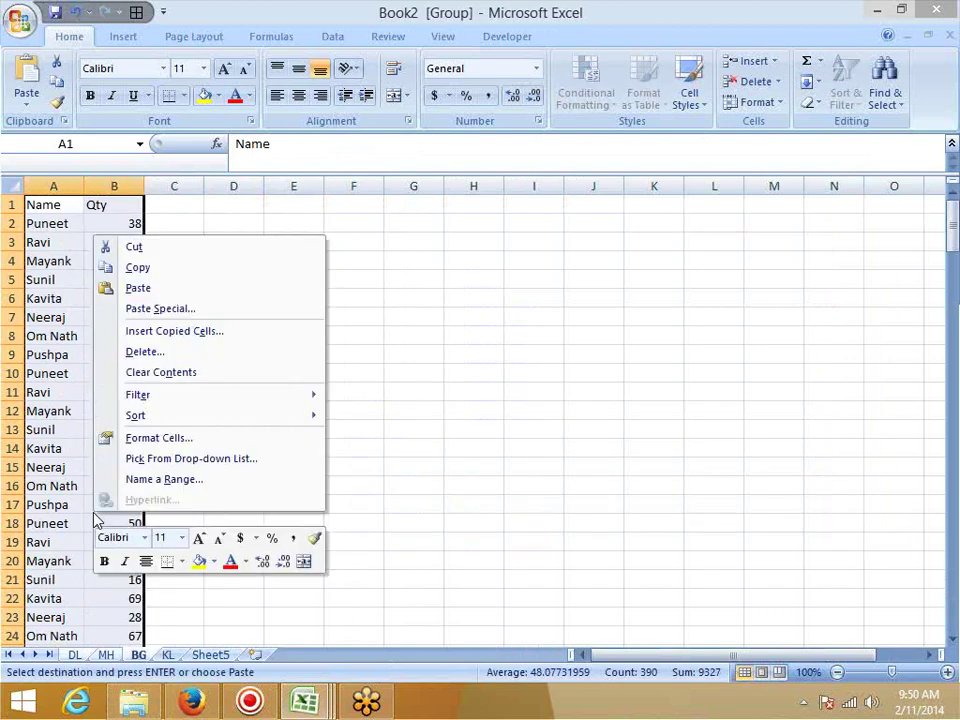
left_click(160, 309)
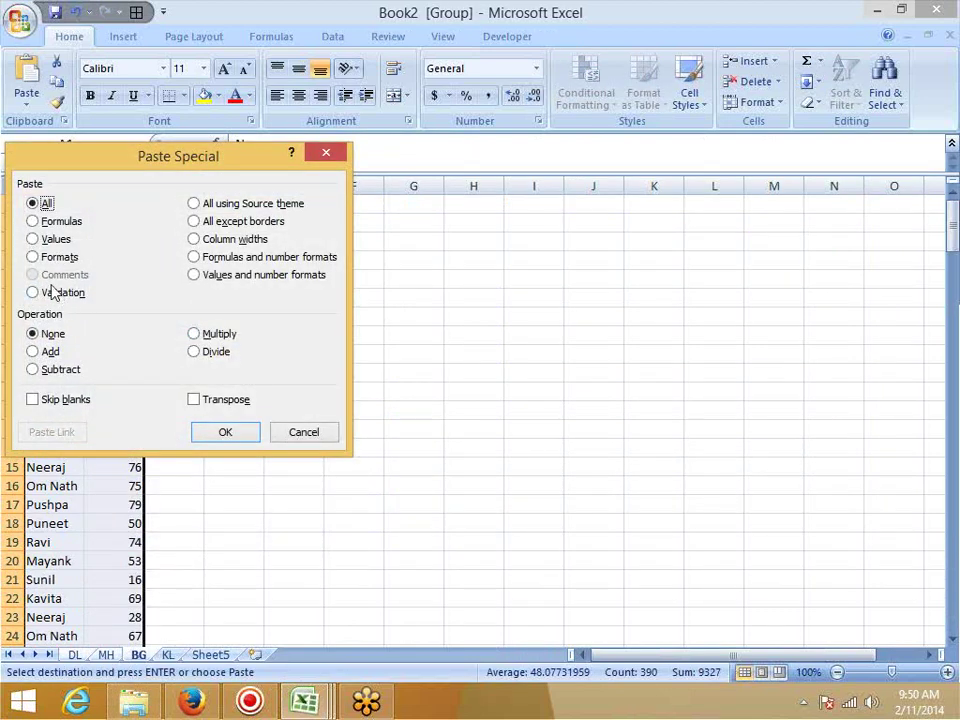
left_click(47, 239)
left_click(238, 436)
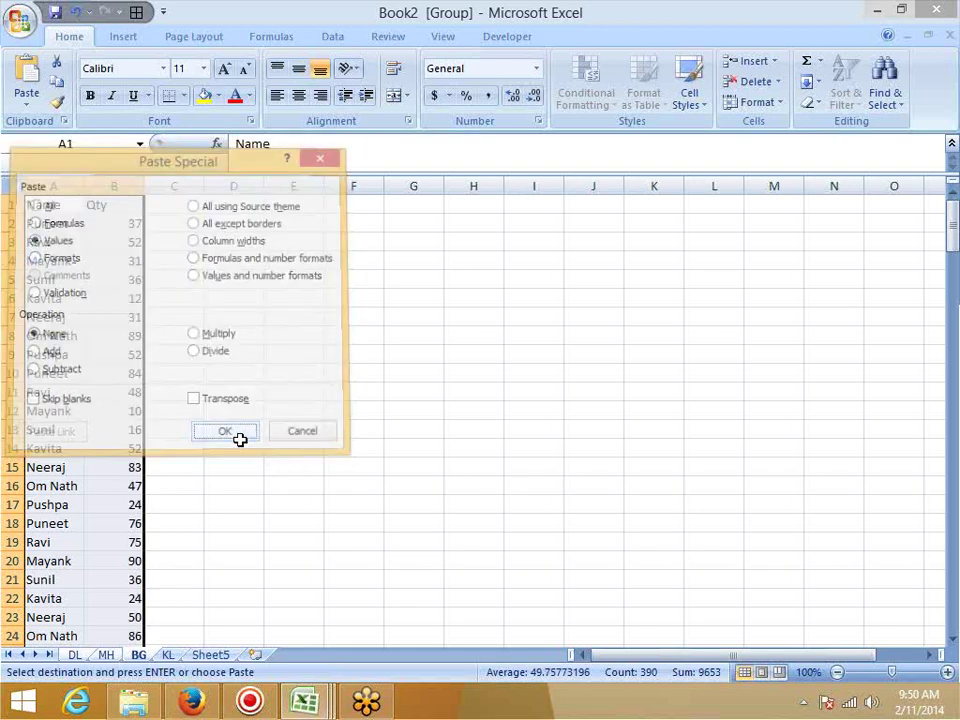
key("Escape")
left_click(229, 500)
- Enter the headers Name, DL, KL, MH and BG in A1:E1 of Sheet5
left_click(198, 657)
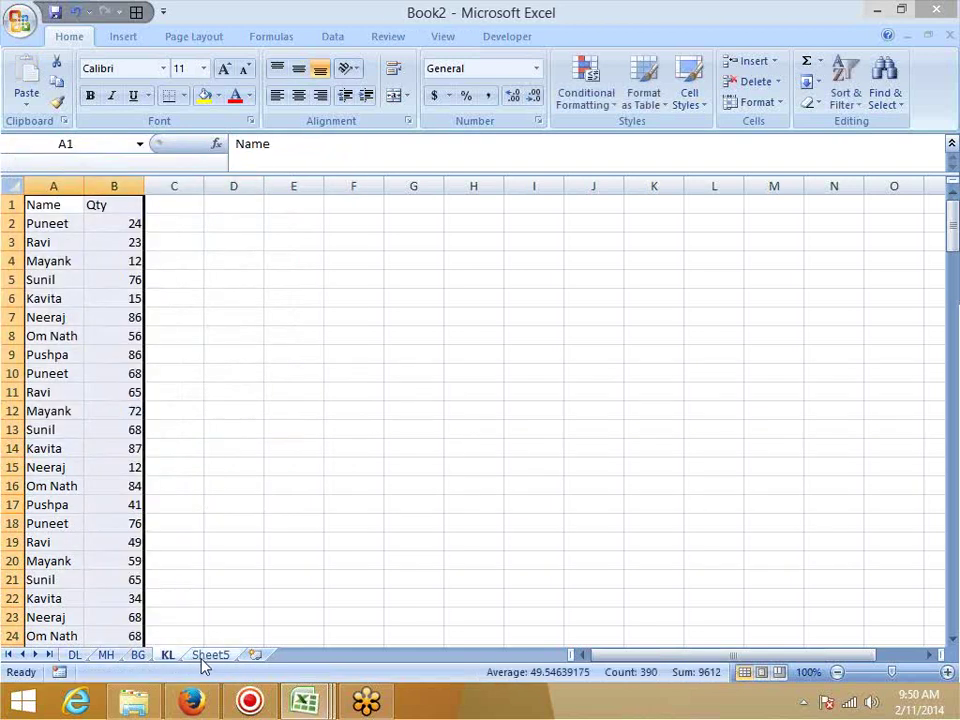
type("Name")
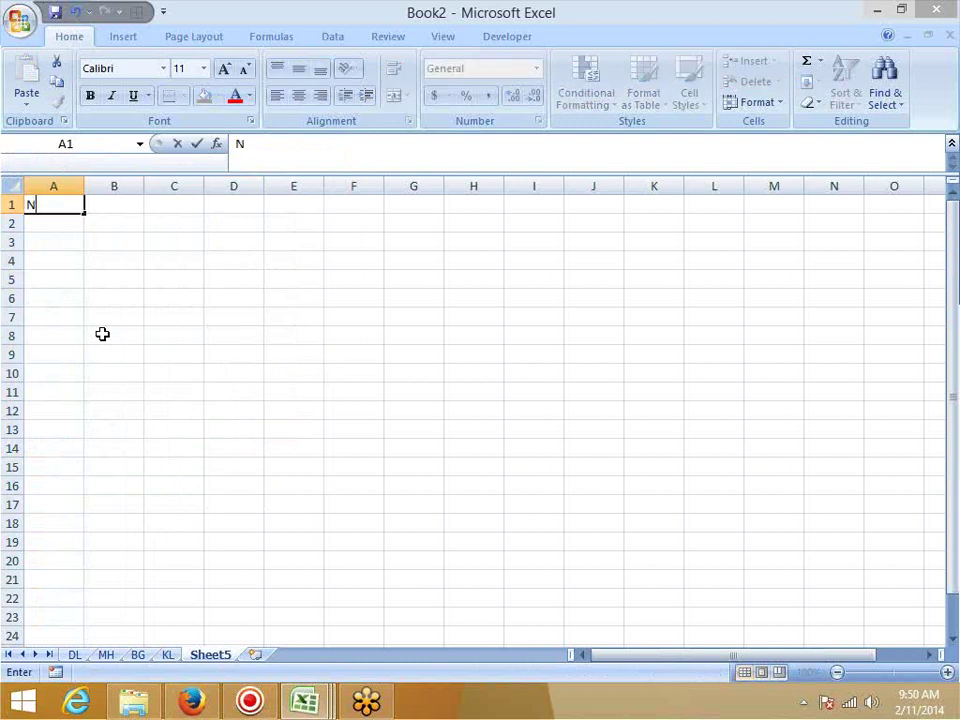
left_click(113, 207)
type("DL")
key("Tab")
type("KL")
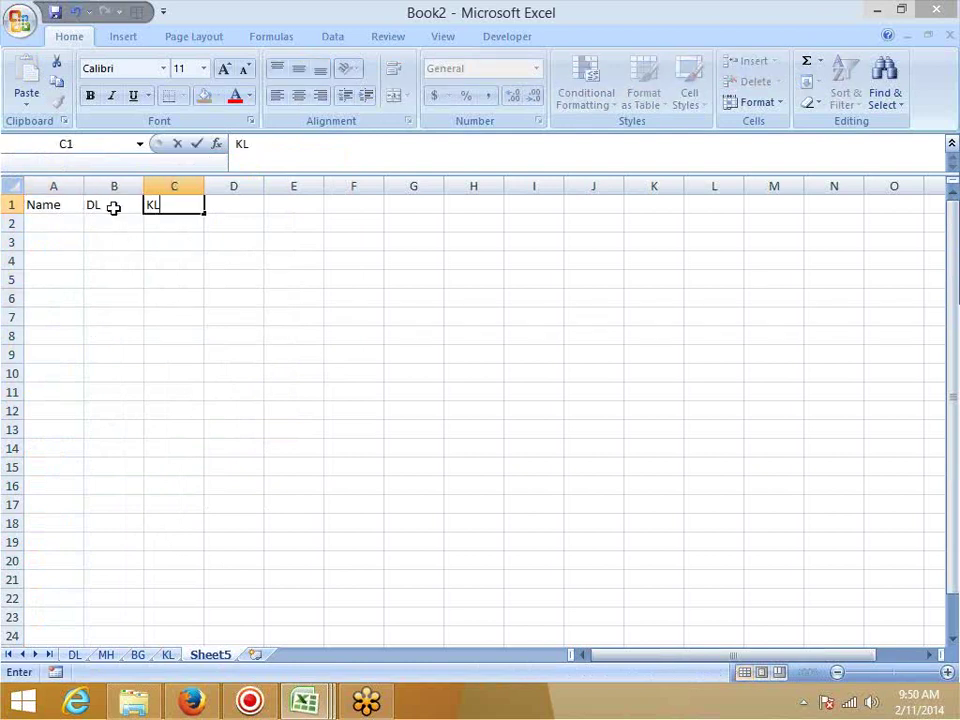
key("Tab")
type("MH")
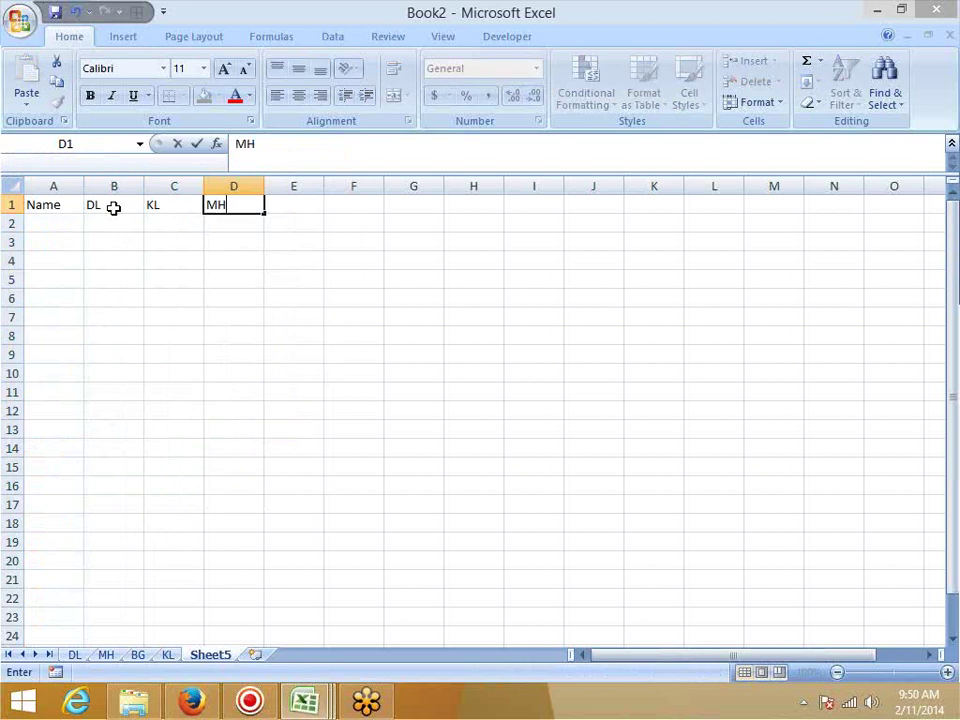
key("Tab")
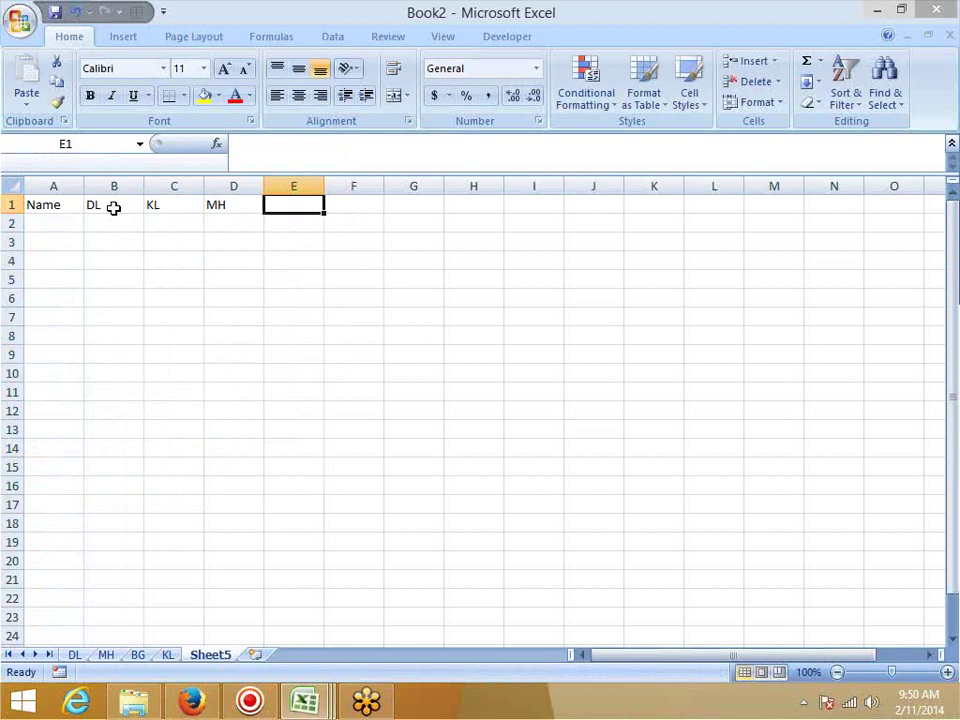
type("BG")
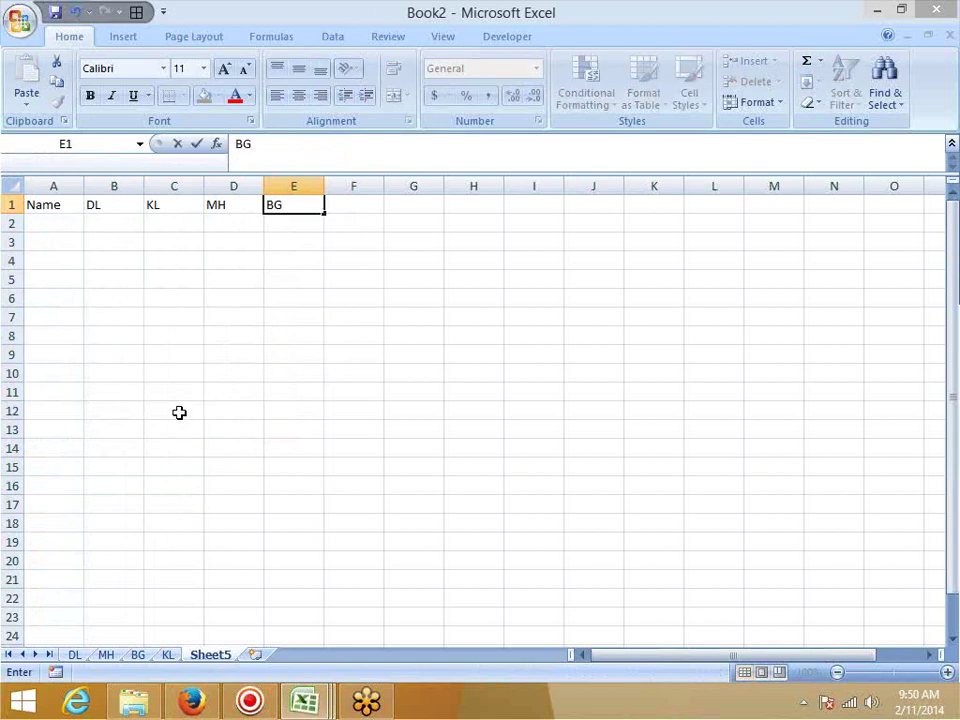
key("Tab")
- Copy the whole Name column from the DL sheet into column I of Sheet5
left_click(84, 655)
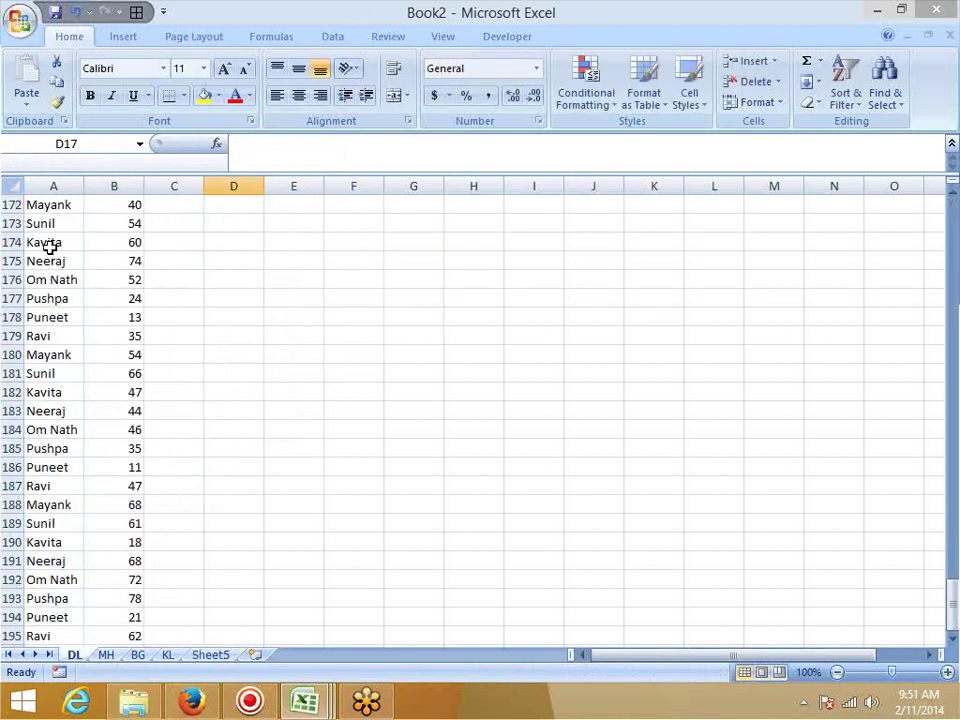
scroll(60, 360, "up", 4)
scroll(66, 328, "up", 20)
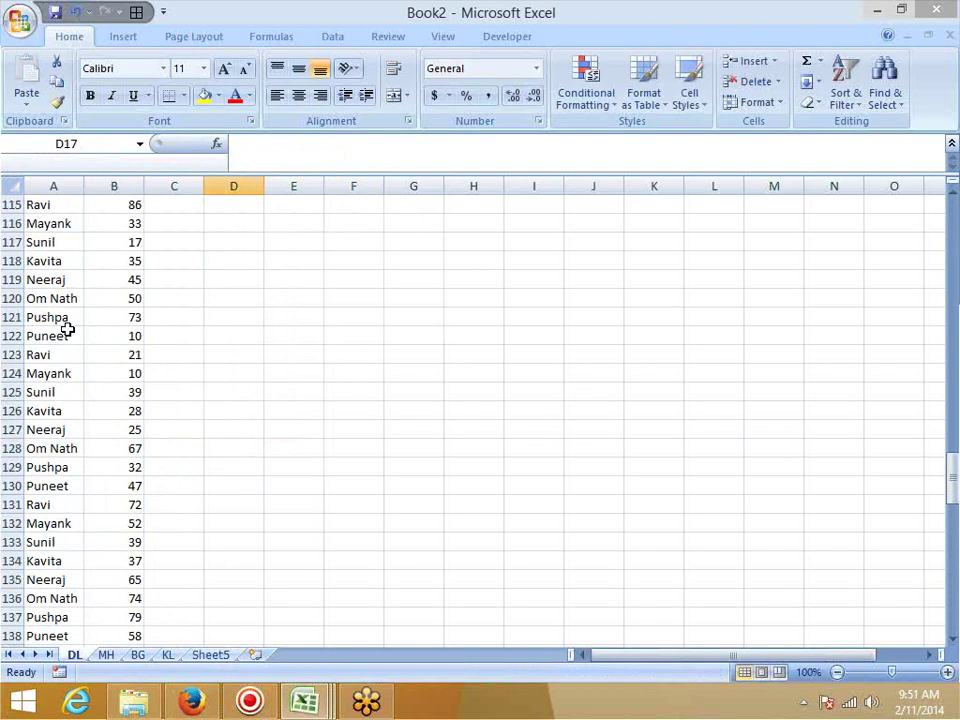
left_click(51, 238)
key("ctrl+Home")
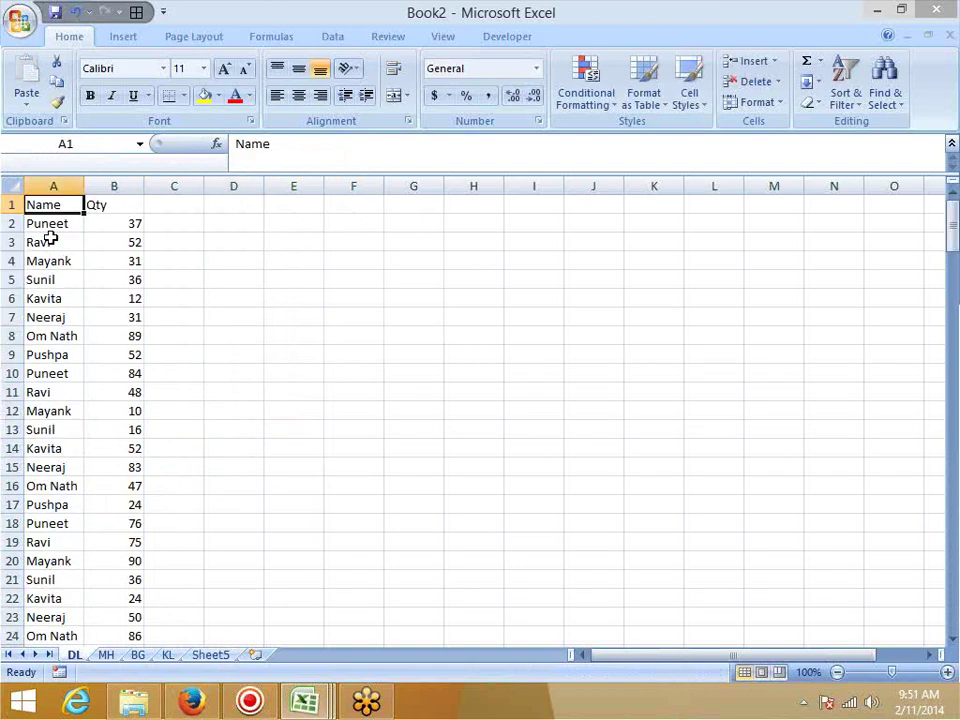
left_click(47, 182)
key("ctrl+c")
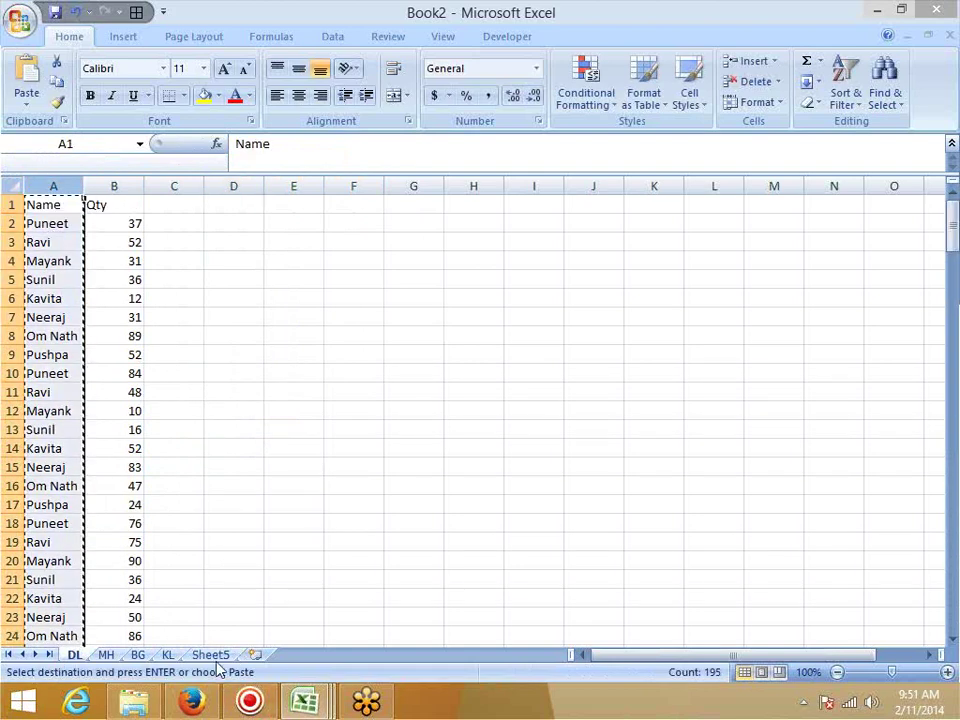
left_click(211, 655)
left_click(549, 178)
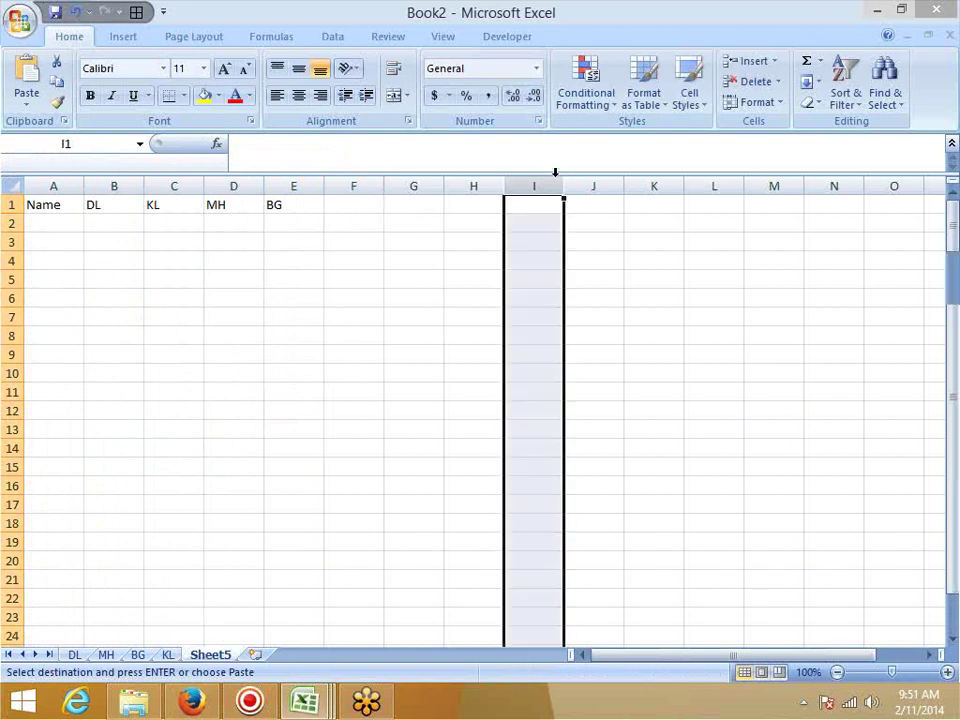
key("ctrl+v")
- Remove the duplicate names from column I of Sheet5
left_click(334, 37)
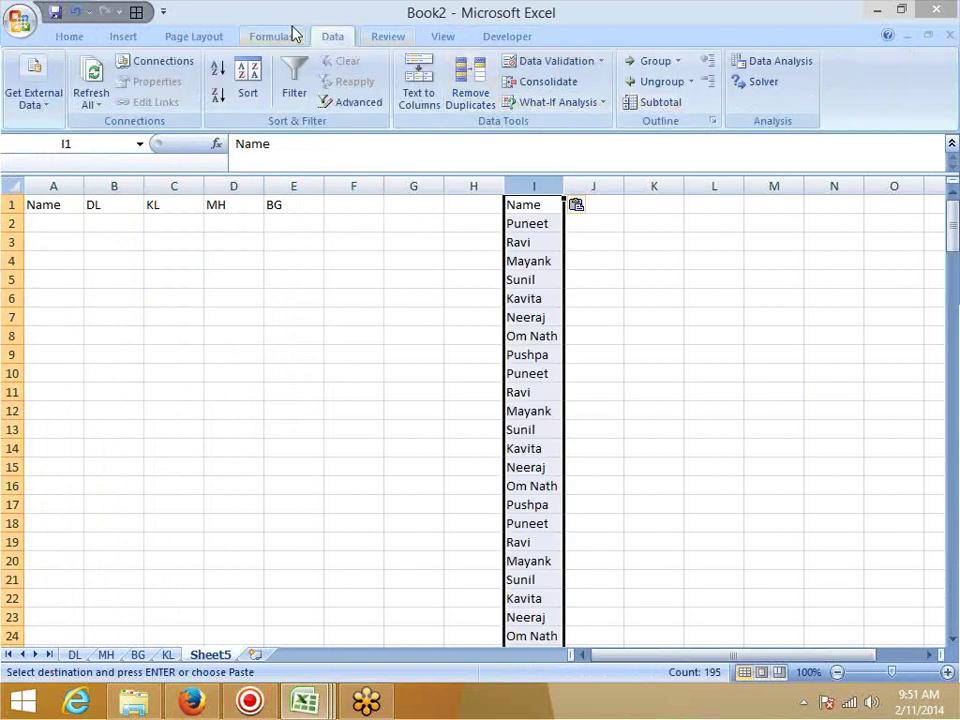
left_click(123, 36)
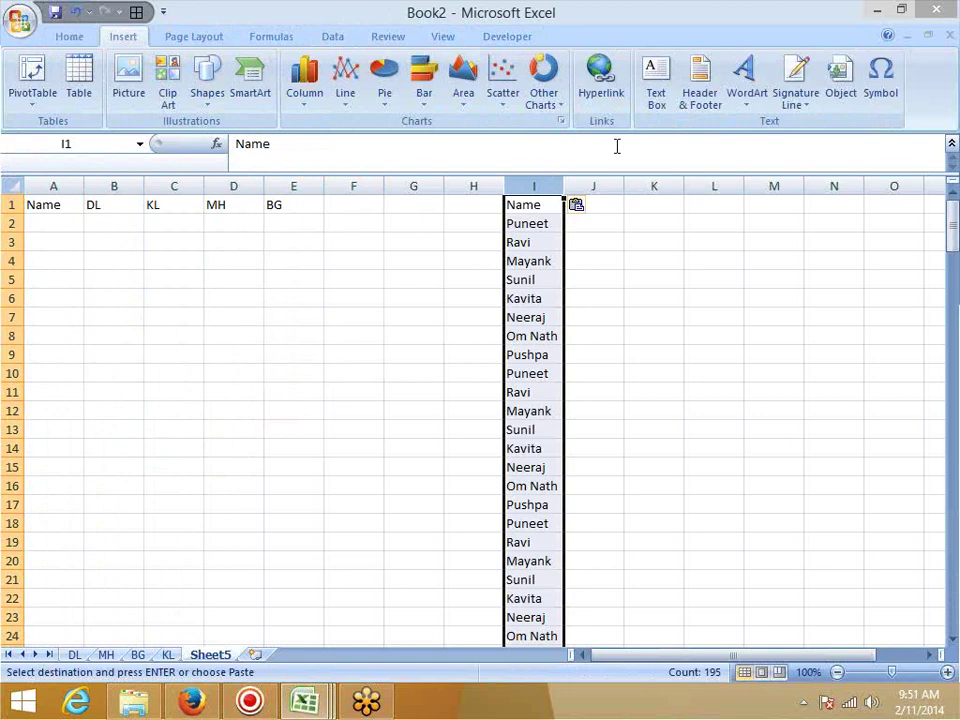
left_click(329, 38)
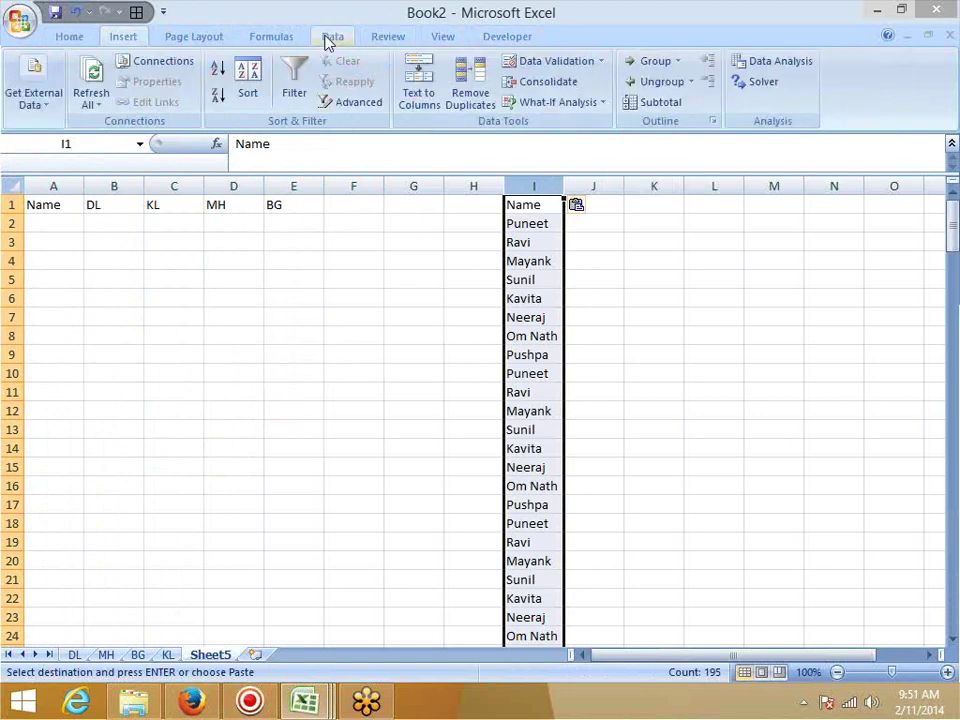
left_click(468, 100)
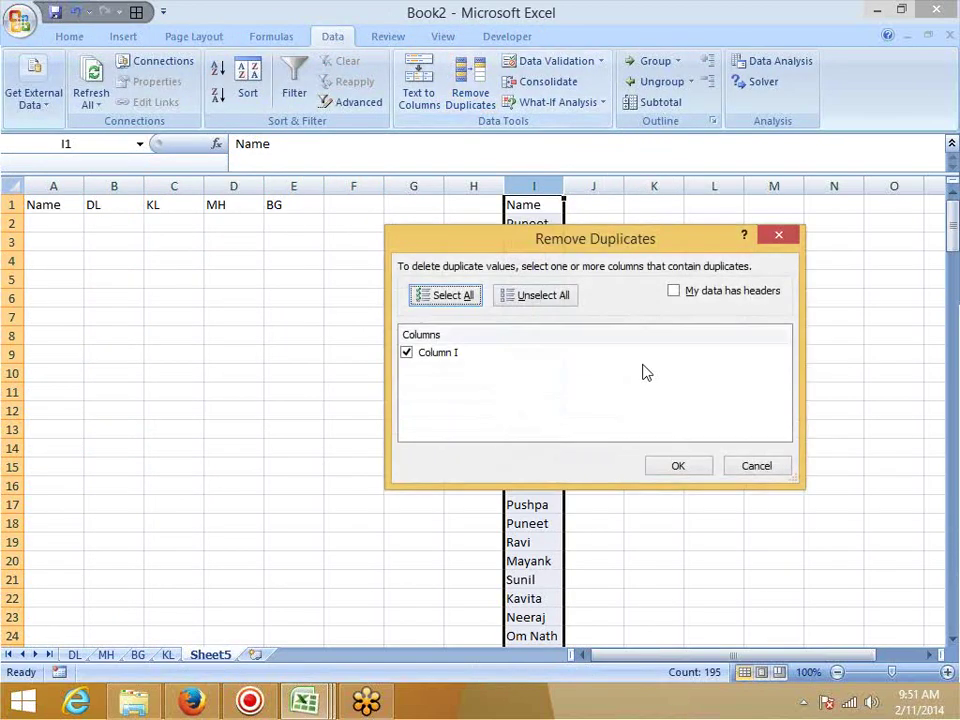
left_click(684, 467)
left_click(507, 397)
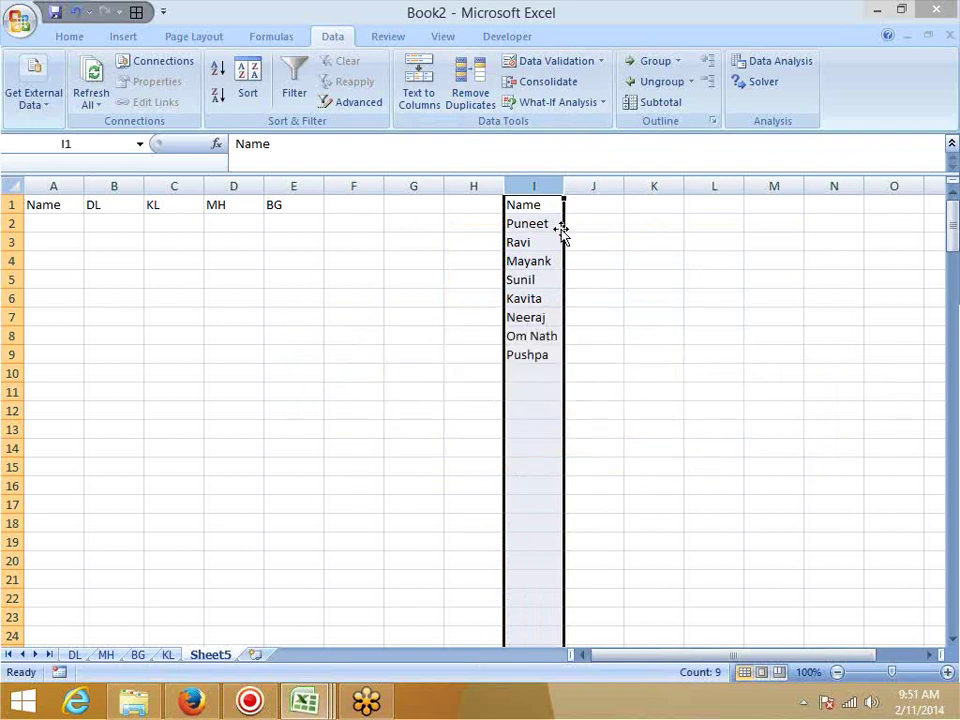
- Copy the unique name list in I1:I9 to A1 and delete the original list from column I
left_click_drag(531, 204, 531, 354)
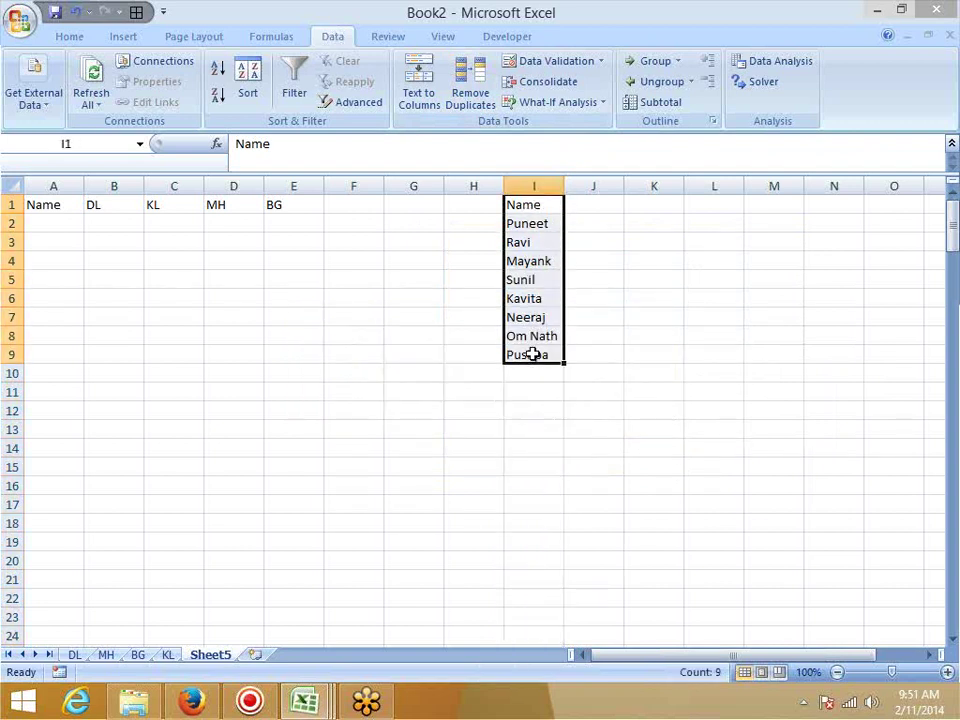
key("ctrl+c")
left_click(53, 204)
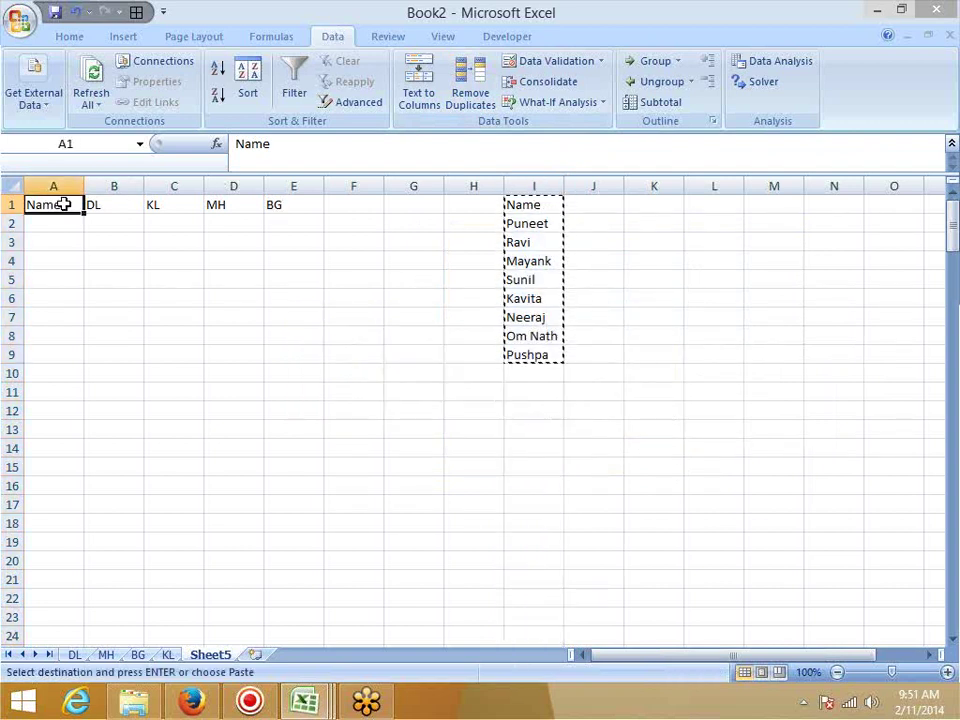
key("ctrl+v")
left_click_drag(516, 204, 525, 347)
key("Delete")
left_click(95, 216)
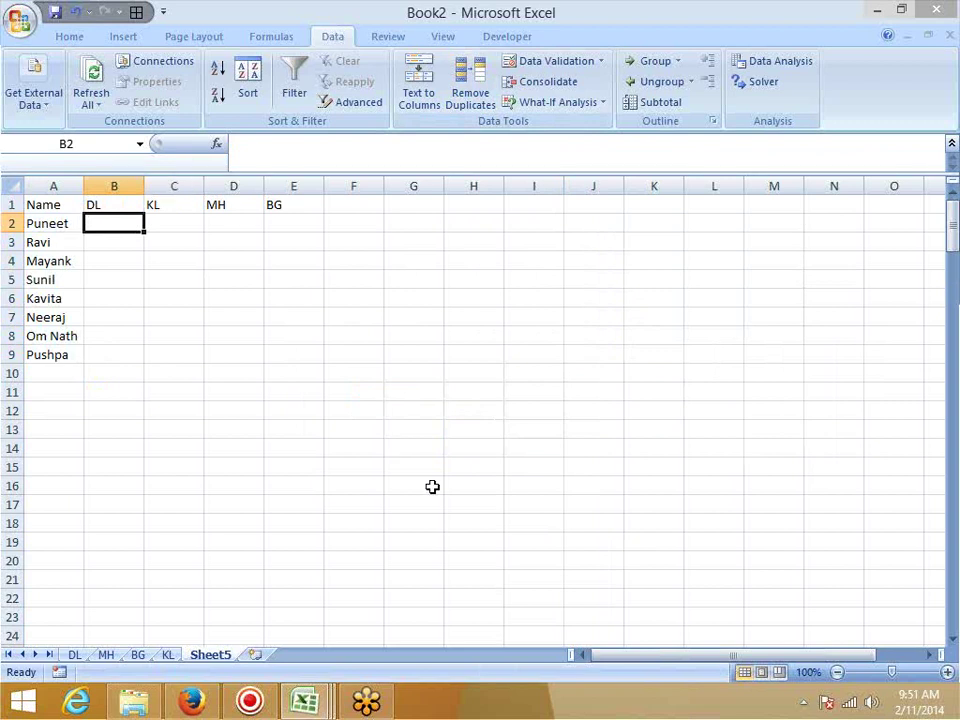
- Review the Name and Qty tables on the DL, MH and KL sheets
left_click(74, 655)
left_click(104, 657)
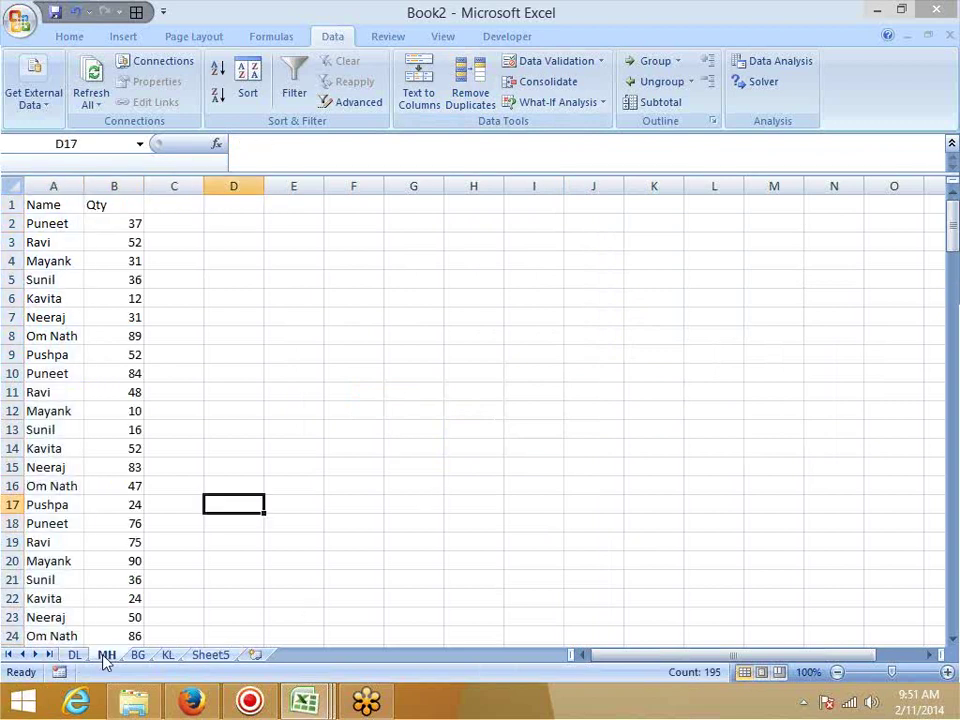
left_click(168, 656)
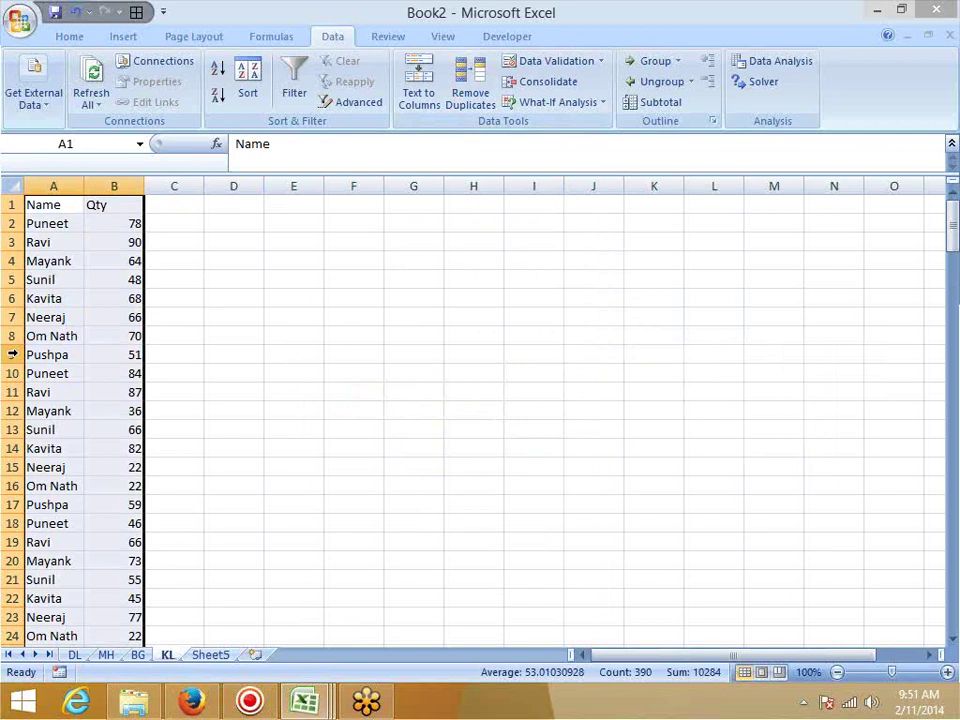
- Start a SUMIF formula in cell B2 of Sheet5 with column A of the DL sheet as the range
left_click(204, 655)
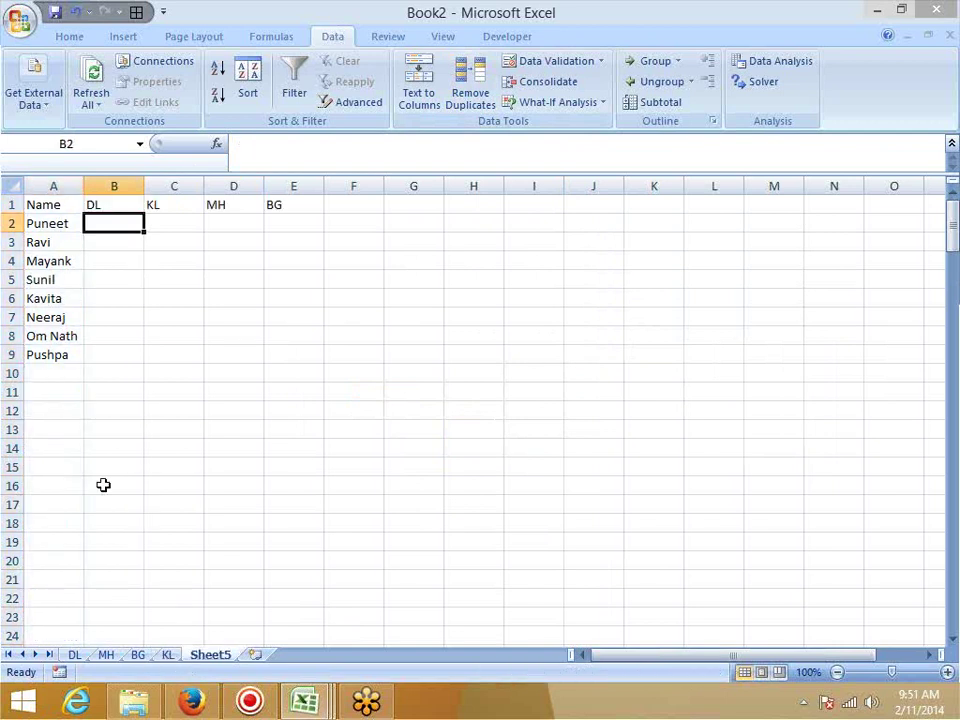
type("=sum")
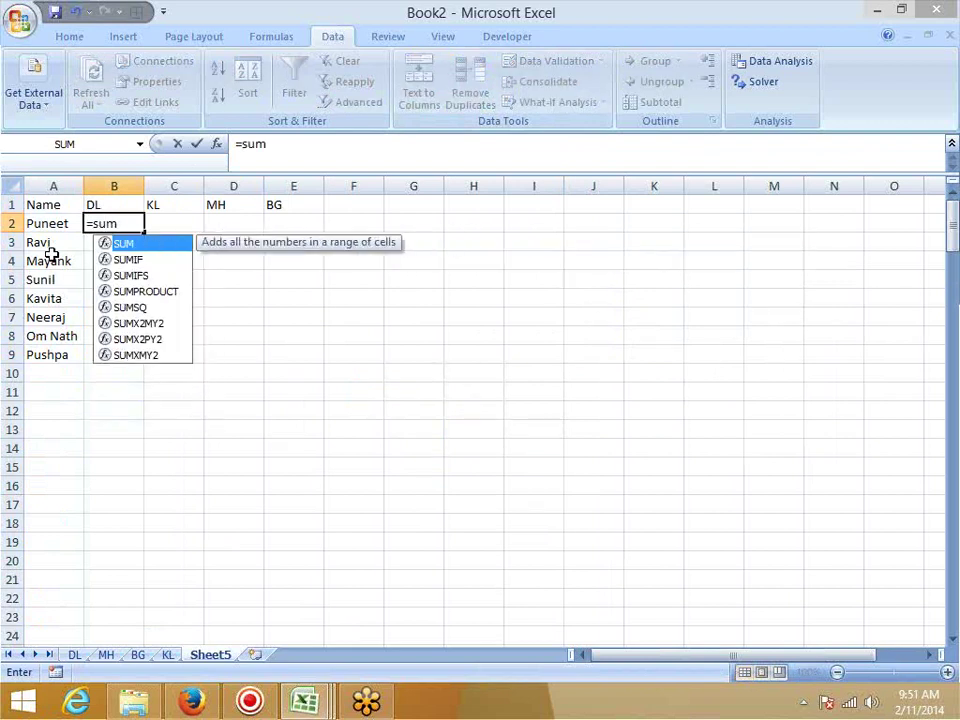
key("Down")
key("Down")
key("Up")
key("Tab")
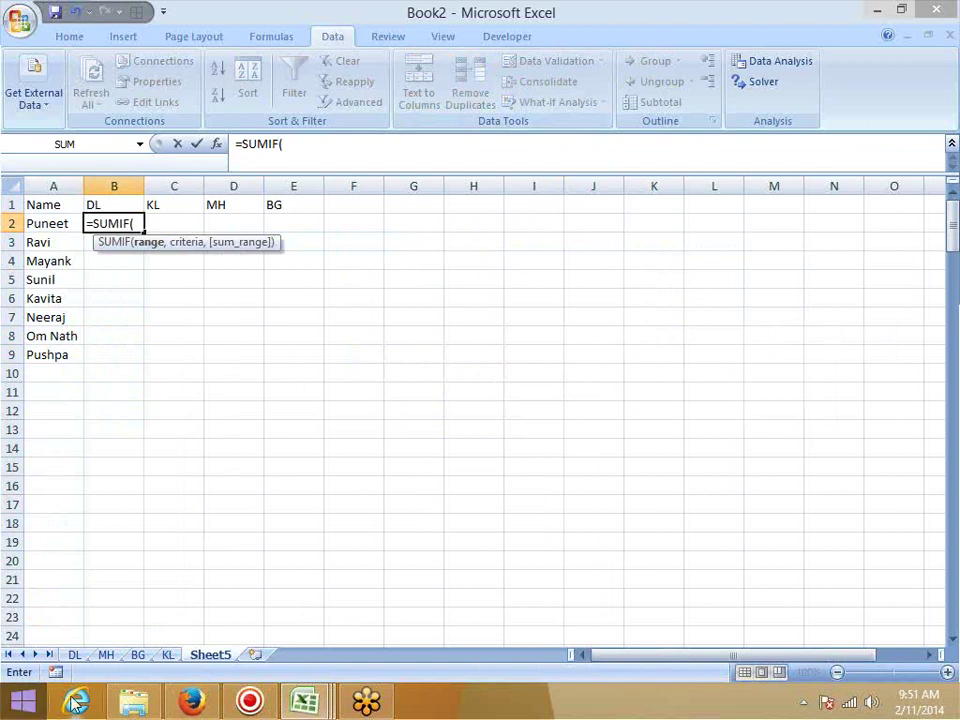
left_click(73, 655)
left_click(49, 207)
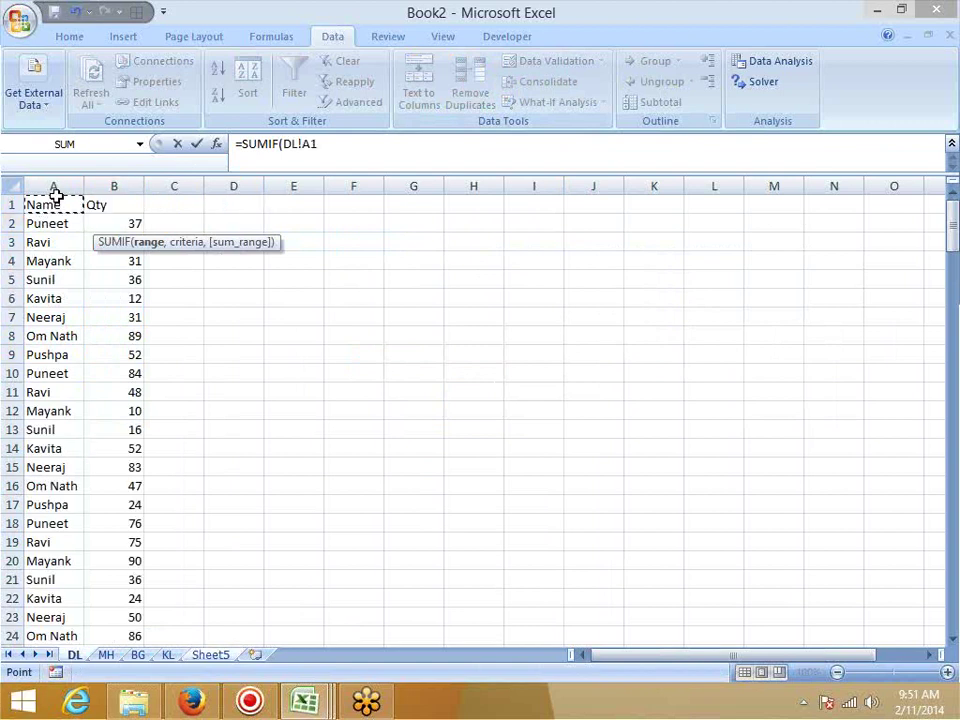
left_click(57, 186)
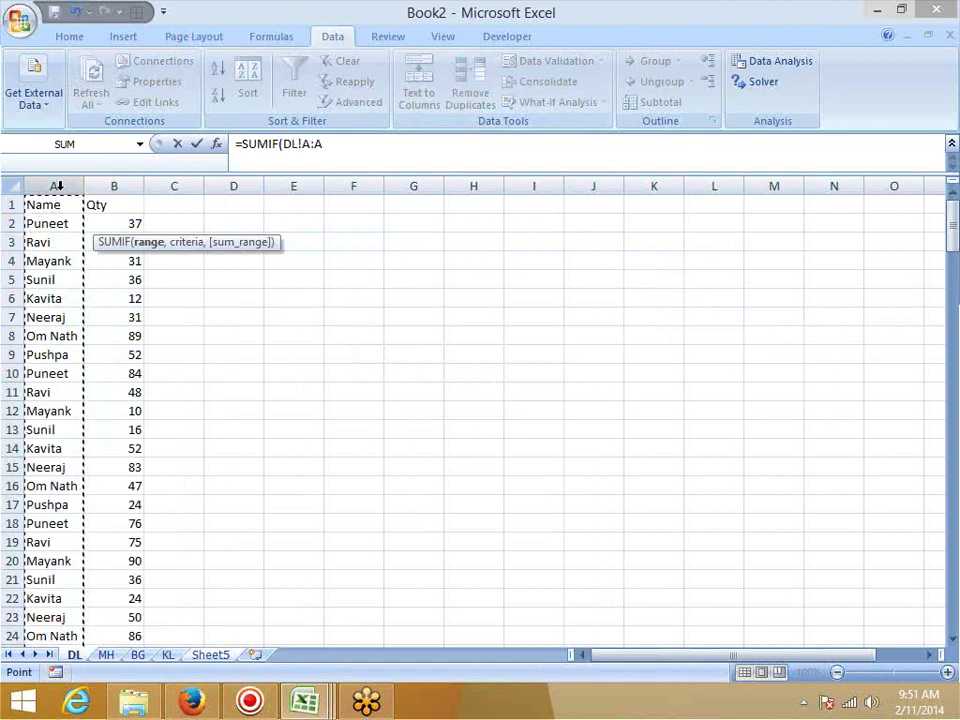
type(",")
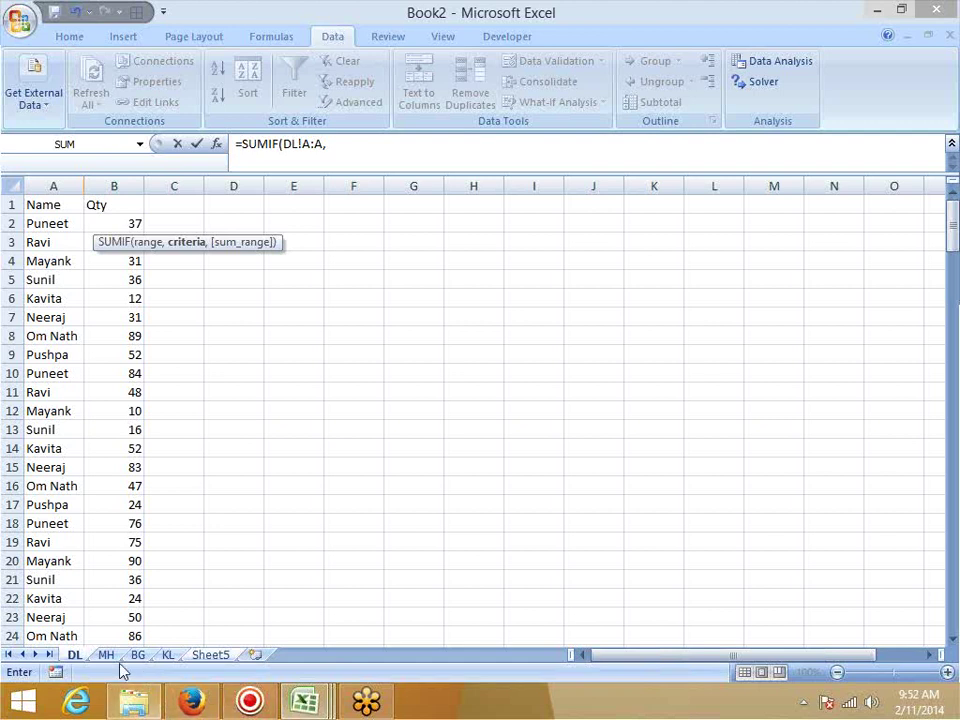
- Complete the SUMIF formula in B2 with Sheet5!B1 as the criterion and DL!B:B as the sum range
left_click(208, 655)
left_click(95, 205)
type(",")
left_click(74, 655)
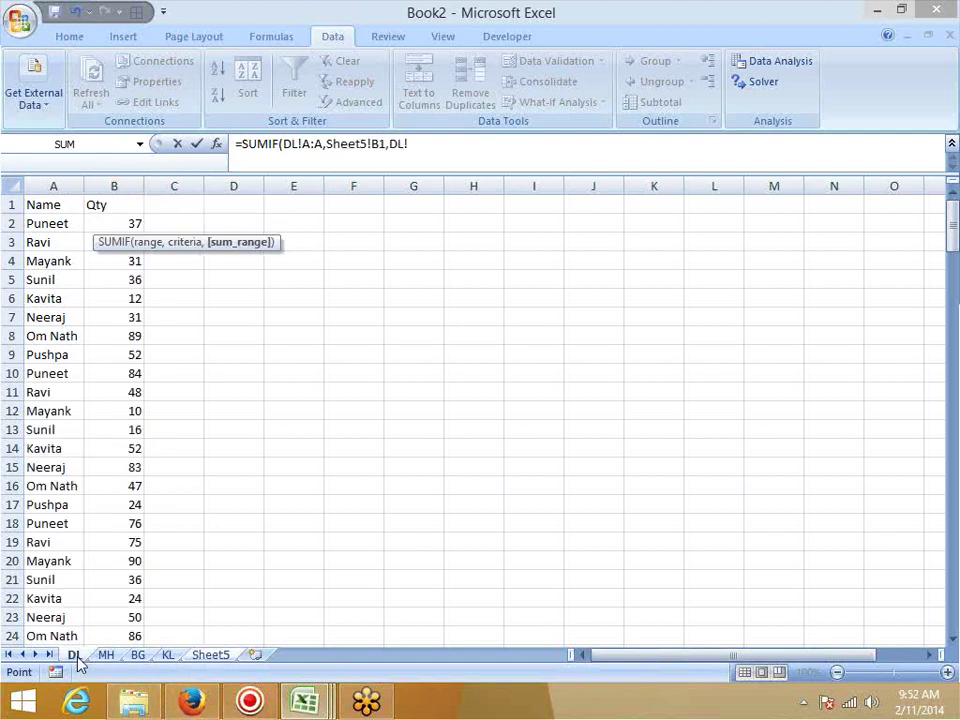
left_click(120, 183)
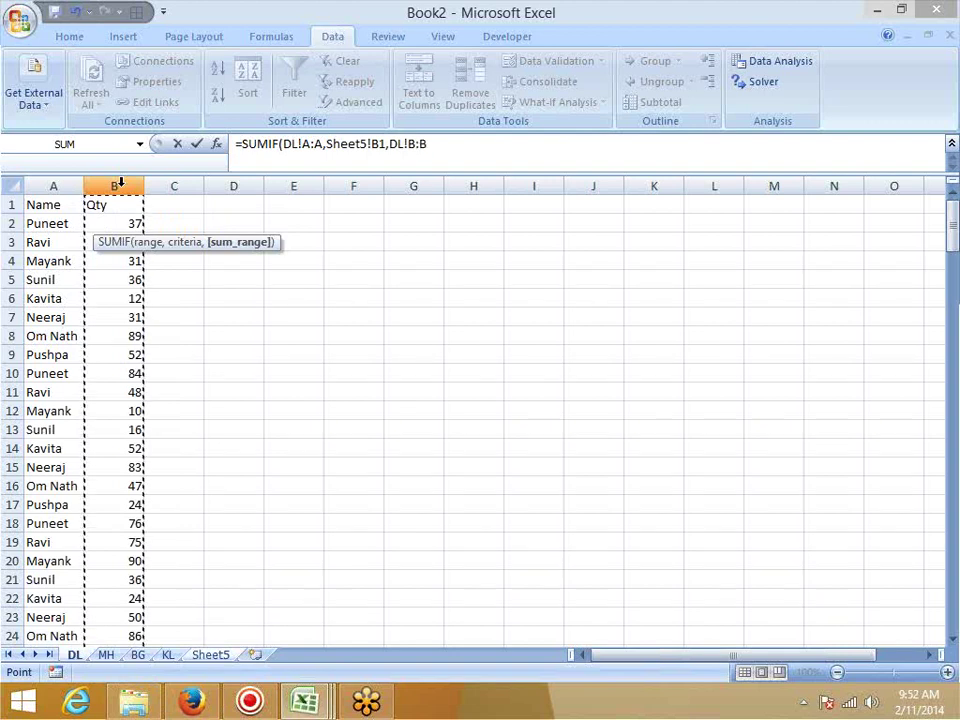
key("Return")
key("Up")
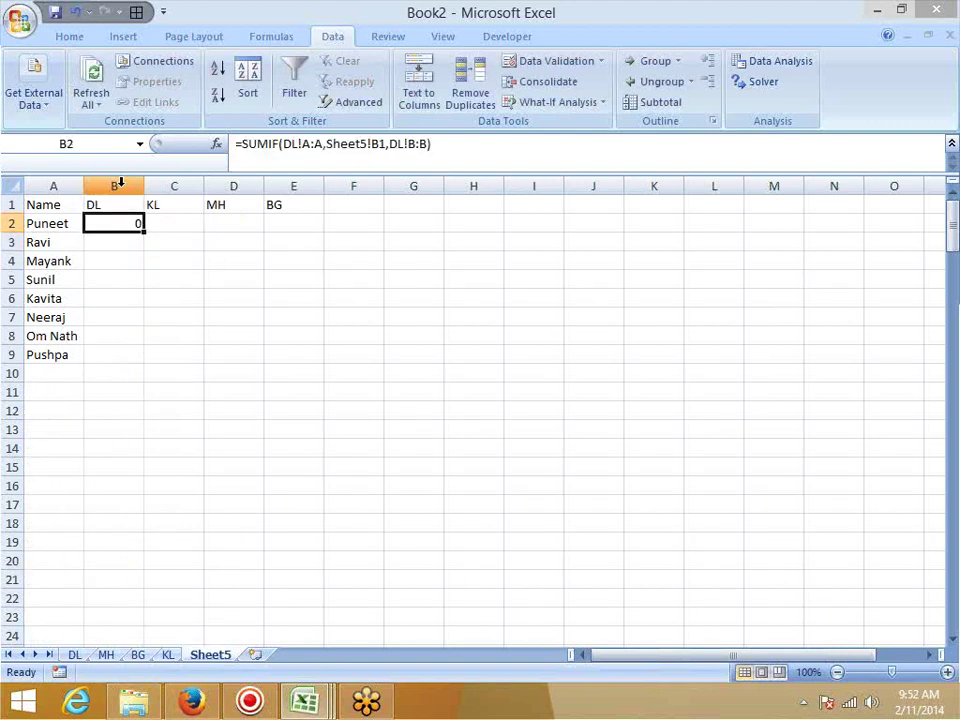
- Remove the Sheet5! prefix from the criterion in the B2 formula
left_click(347, 144)
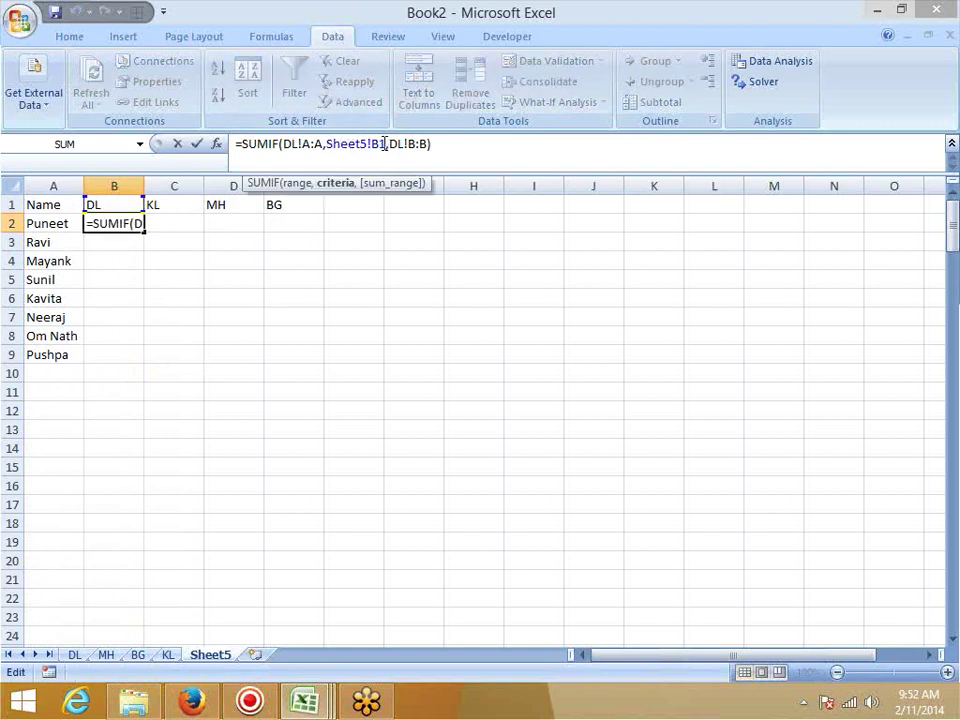
left_click_drag(370, 144, 331, 144)
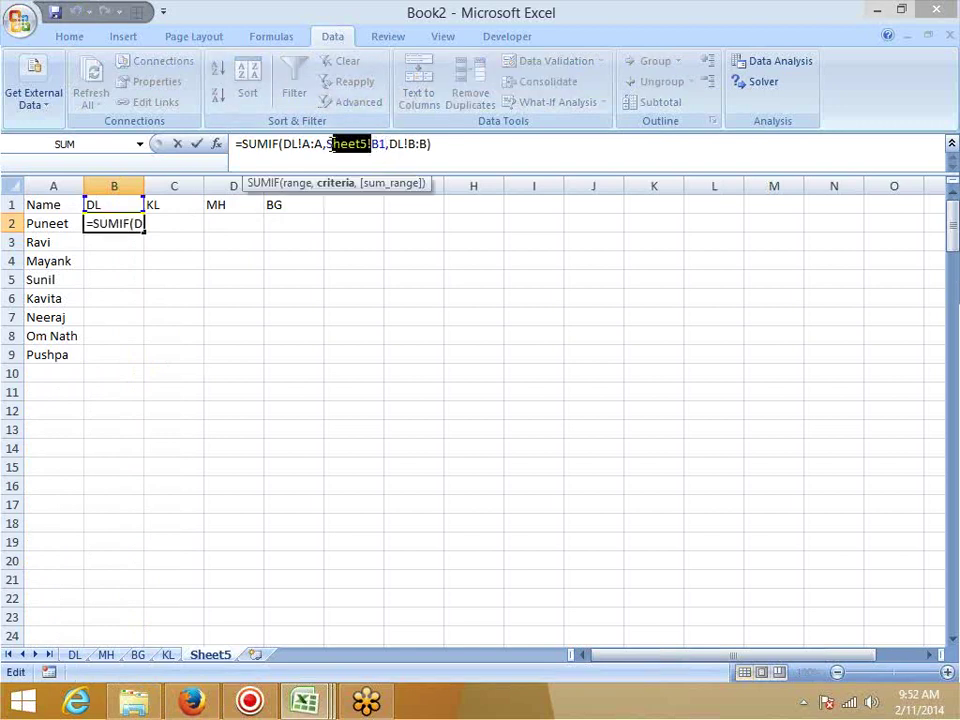
key("Delete")
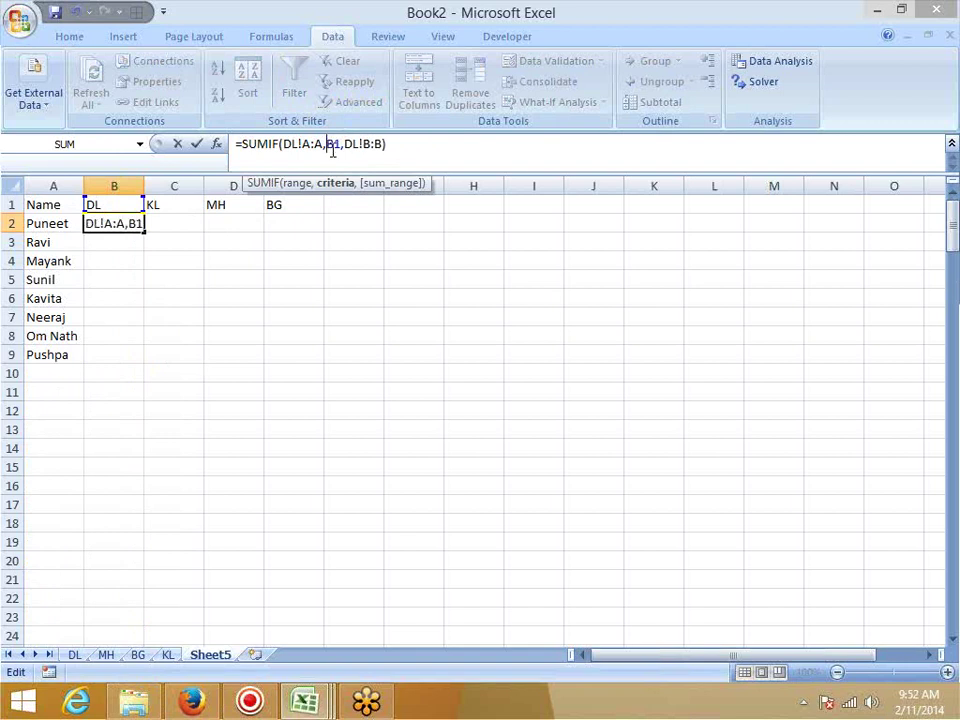
key("Return")
key("Up")
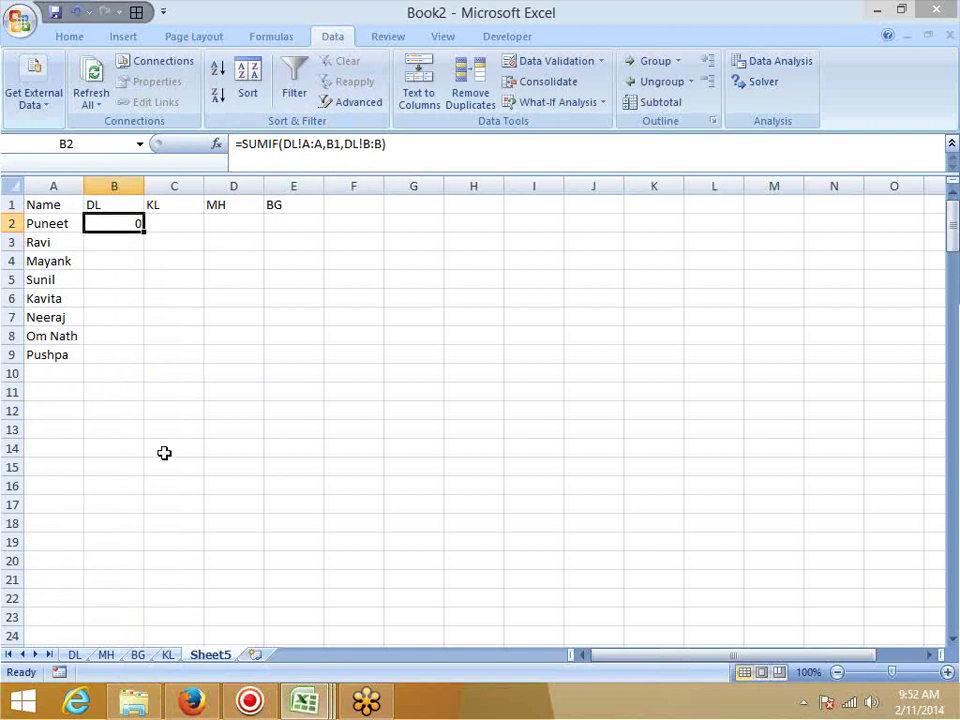
- Check the DL sheet's Name and Qty columns and change the SUMIF criterion in Sheet5's B2 to A2
left_click(73, 655)
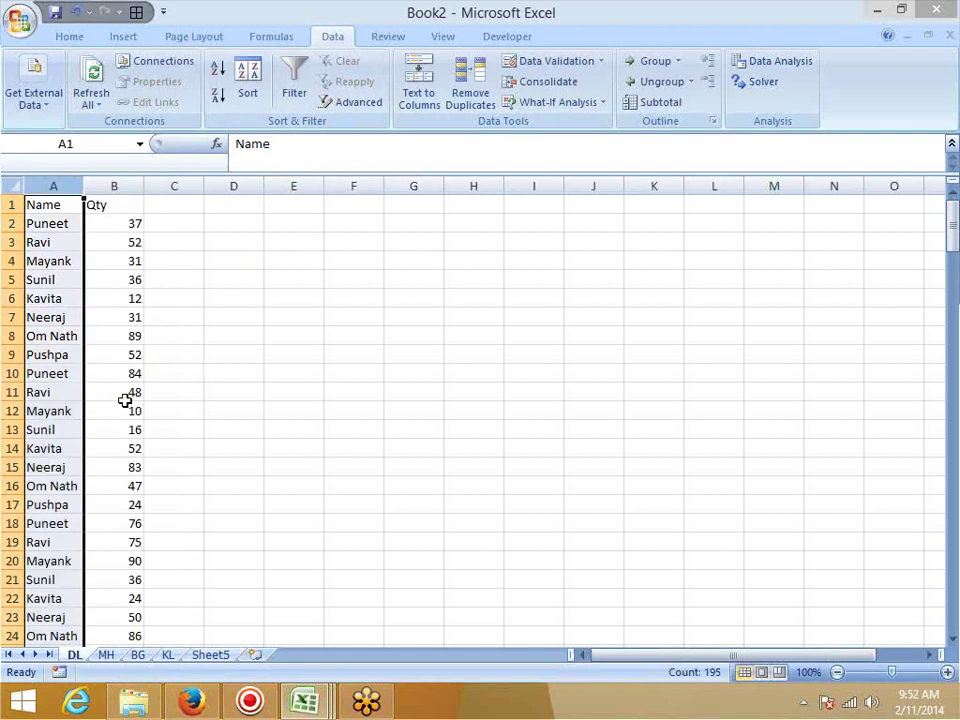
left_click(62, 226)
left_click(98, 223)
left_click(214, 655)
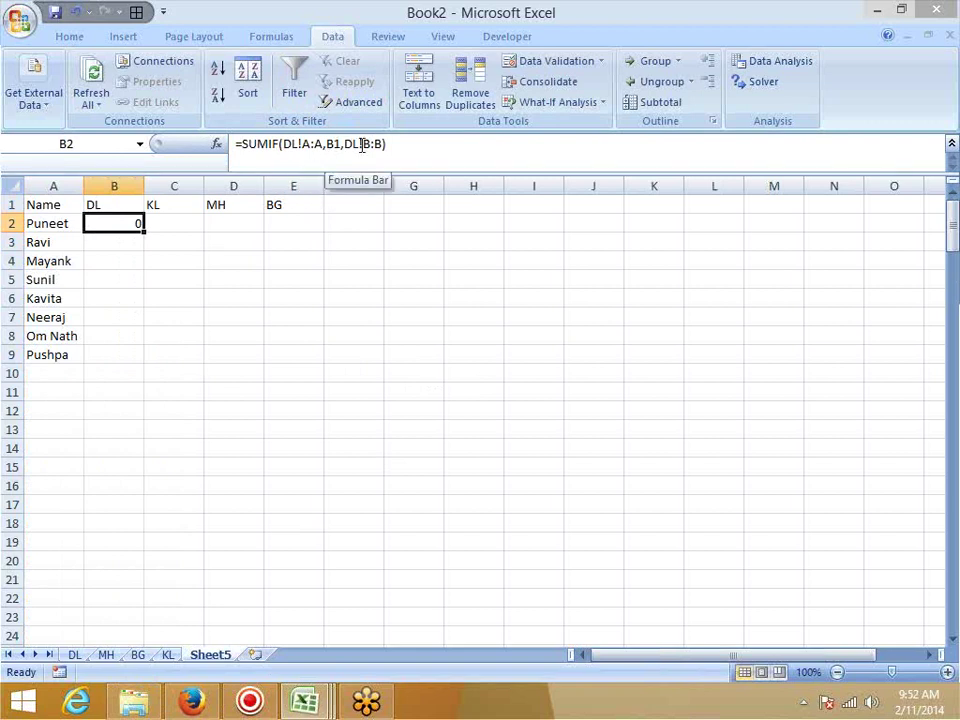
left_click(304, 145)
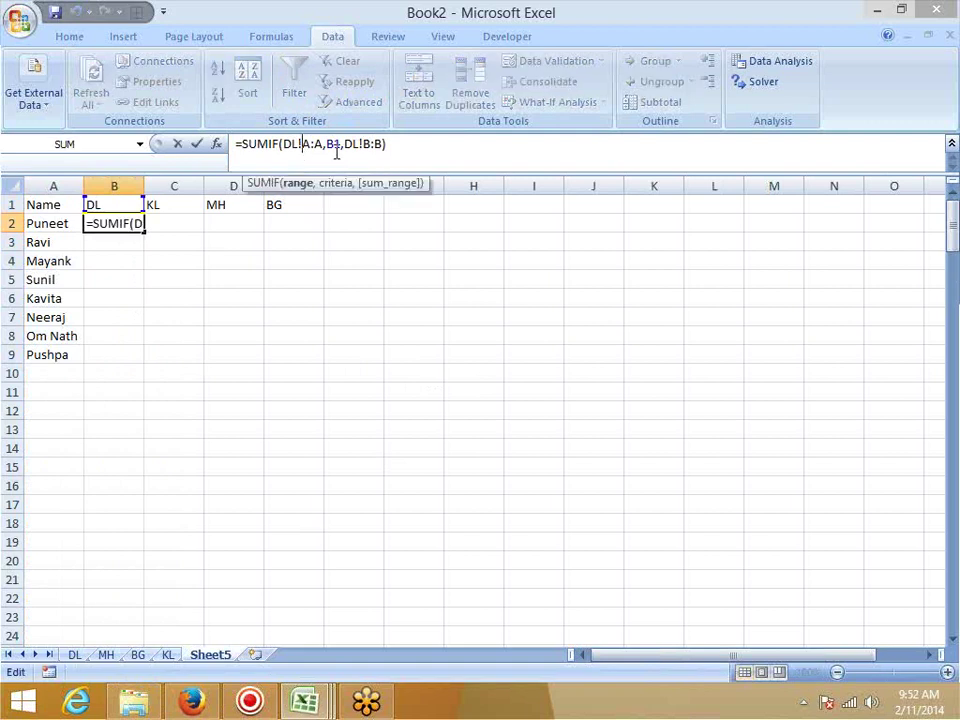
left_click(341, 146)
key("BackSpace")
key("BackSpace")
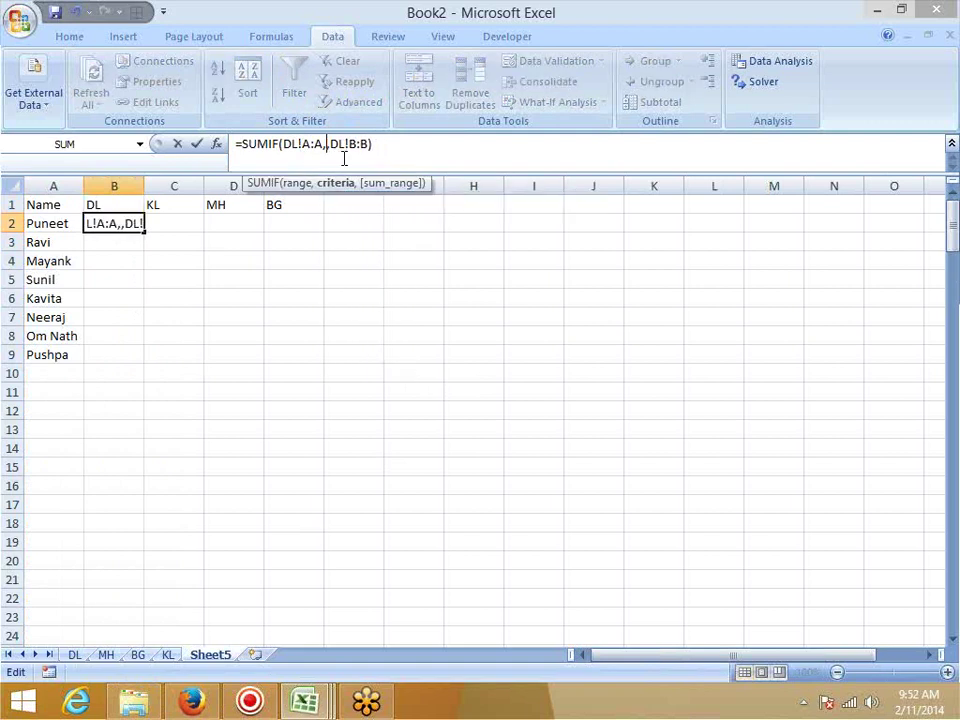
left_click(36, 224)
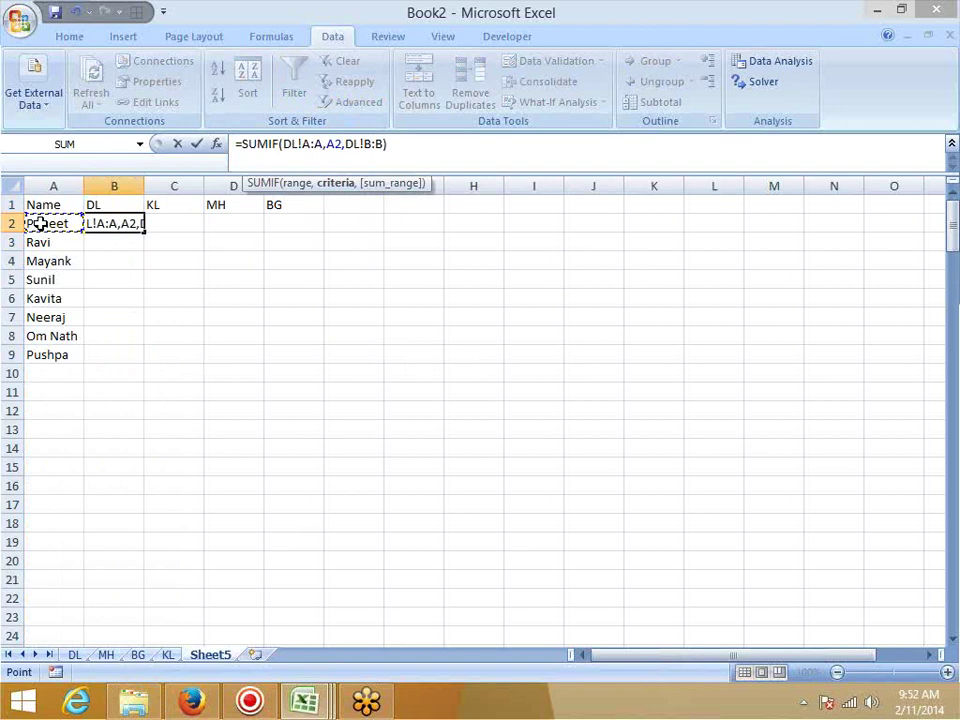
key("Return")
key("Up")
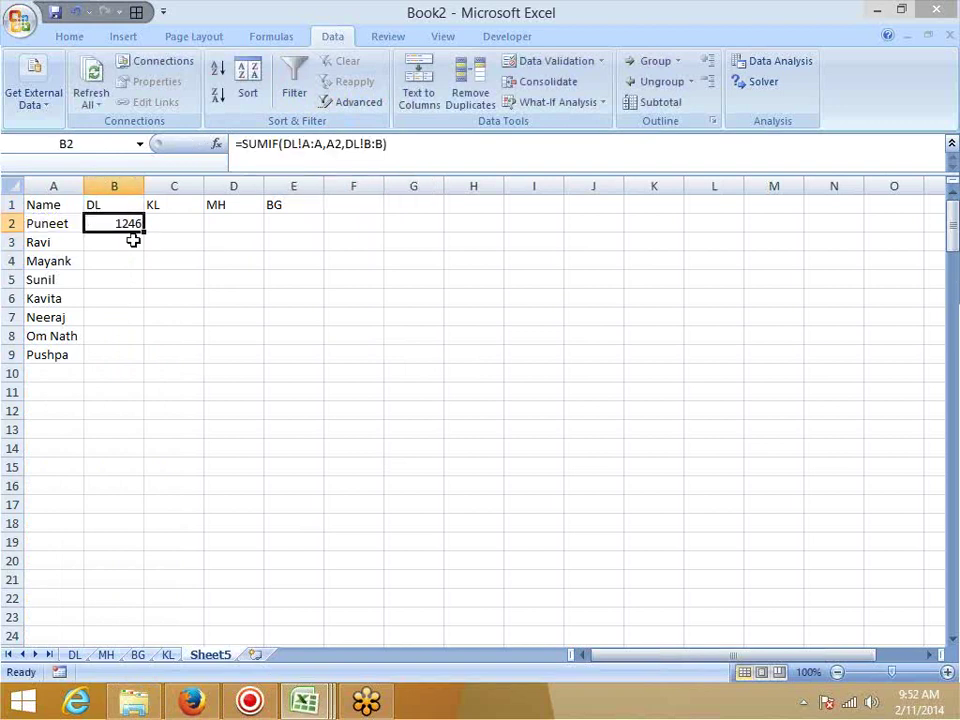
- Copy the text of the B2 formula into C2 under KL, keeping its references unchanged
left_click_drag(129, 204, 285, 205)
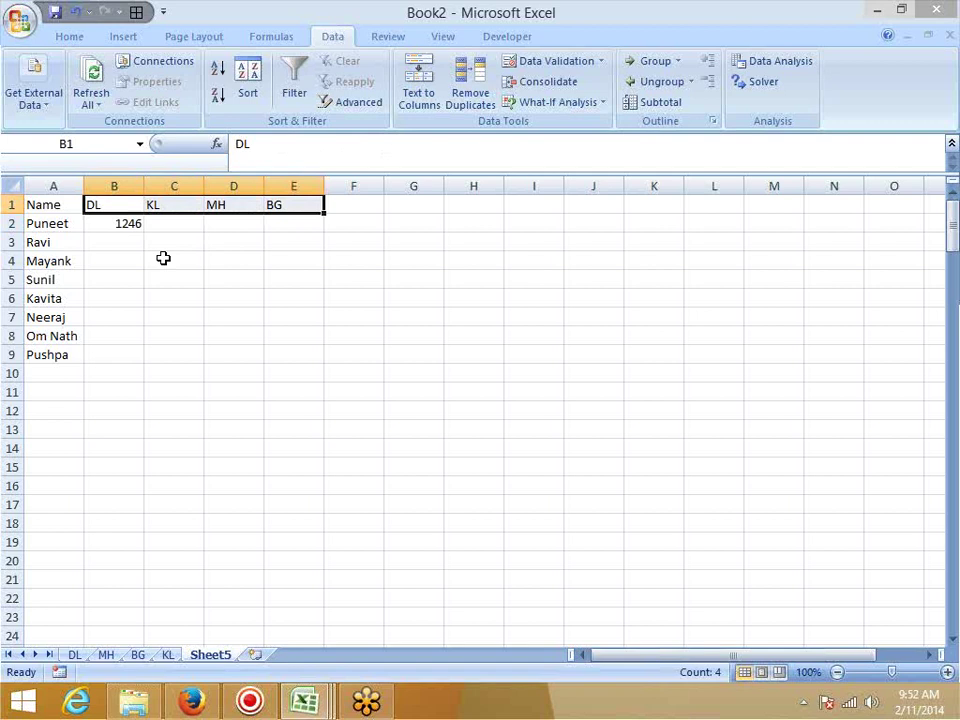
left_click(124, 223)
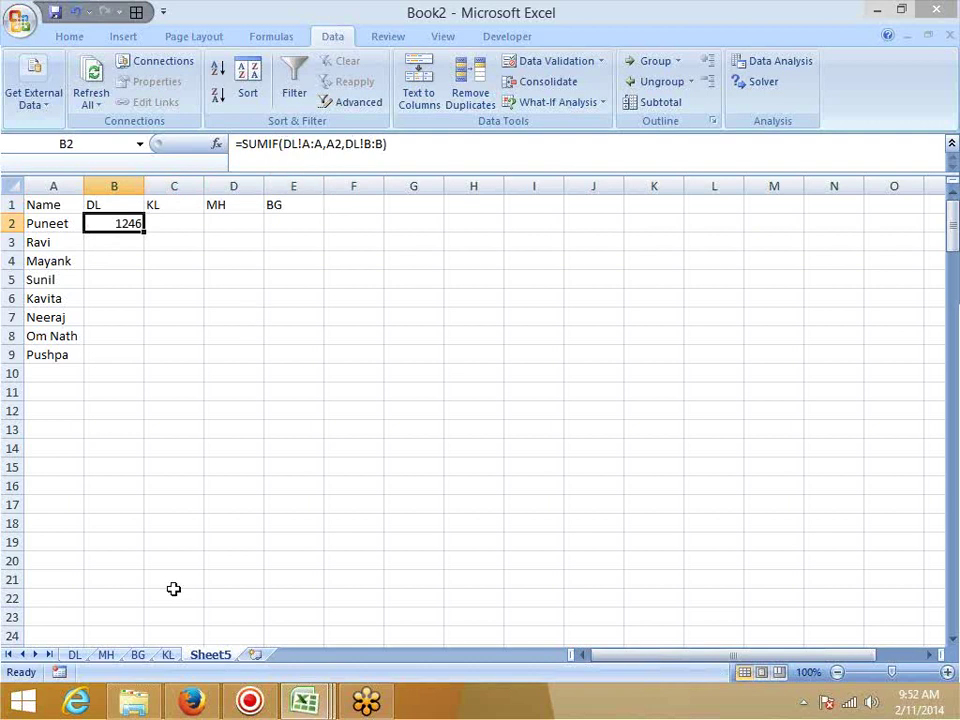
left_click_drag(394, 148, 152, 136)
key("Escape")
left_click(172, 219)
key("ctrl+v")
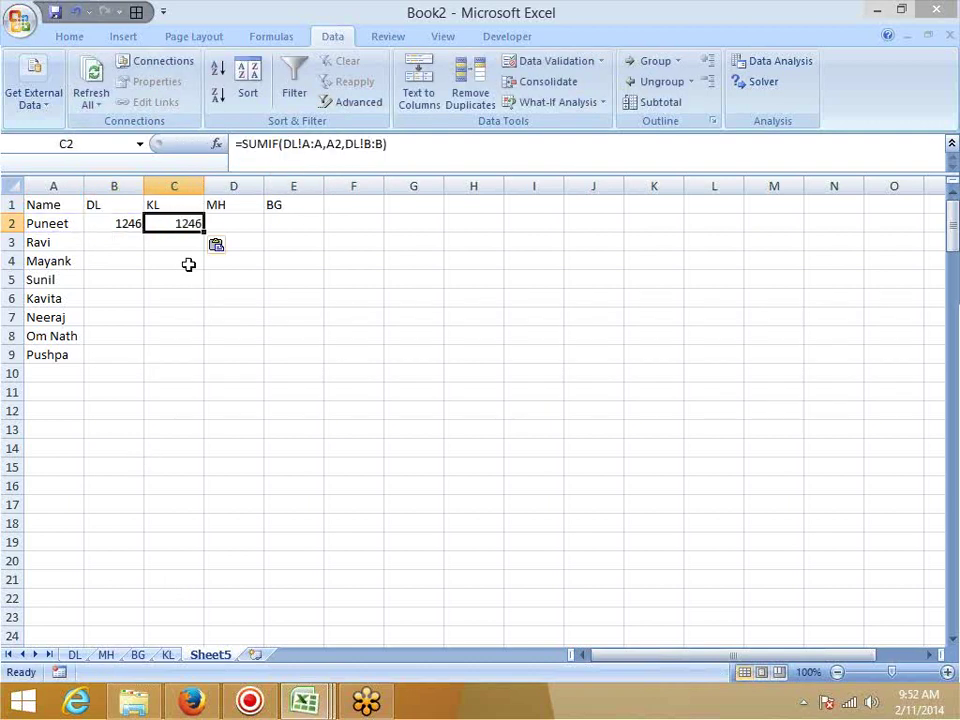
- Change both DL sheet references in the C2 formula to KL, giving =SUMIF(KL!A:A,A2,KL!B:B)
double_click(291, 146)
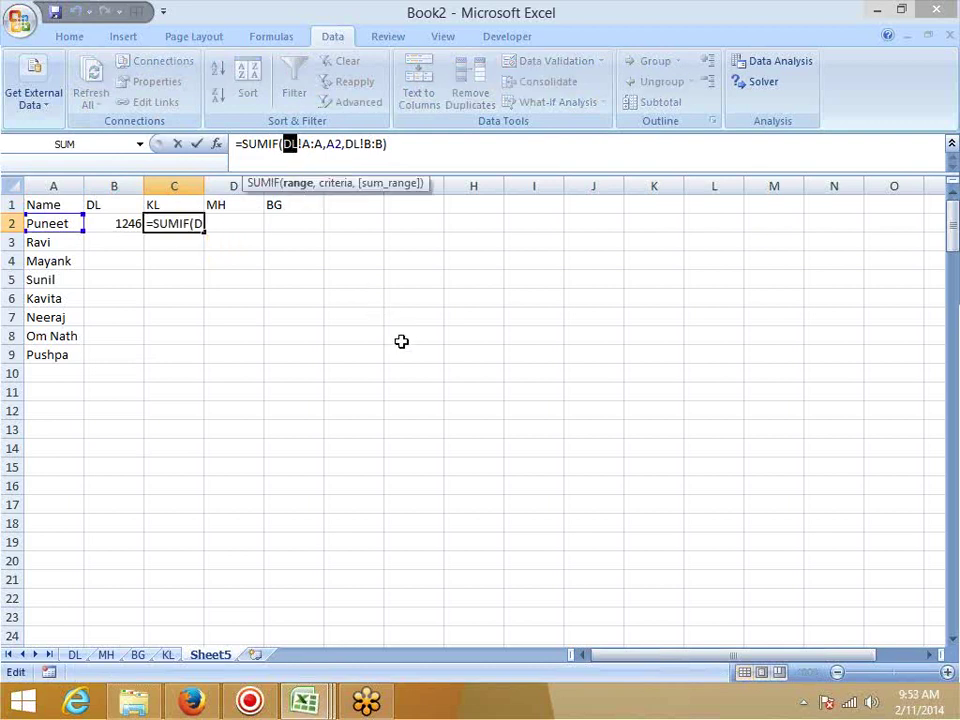
type("KL")
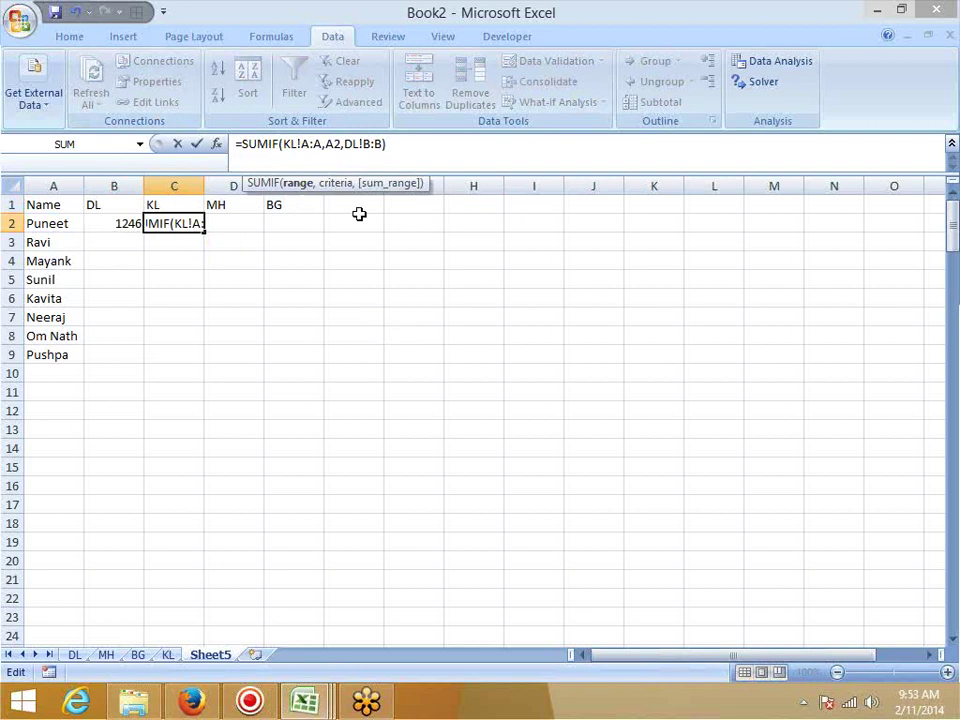
double_click(351, 144)
type("KL")
key("Return")
key("Up")
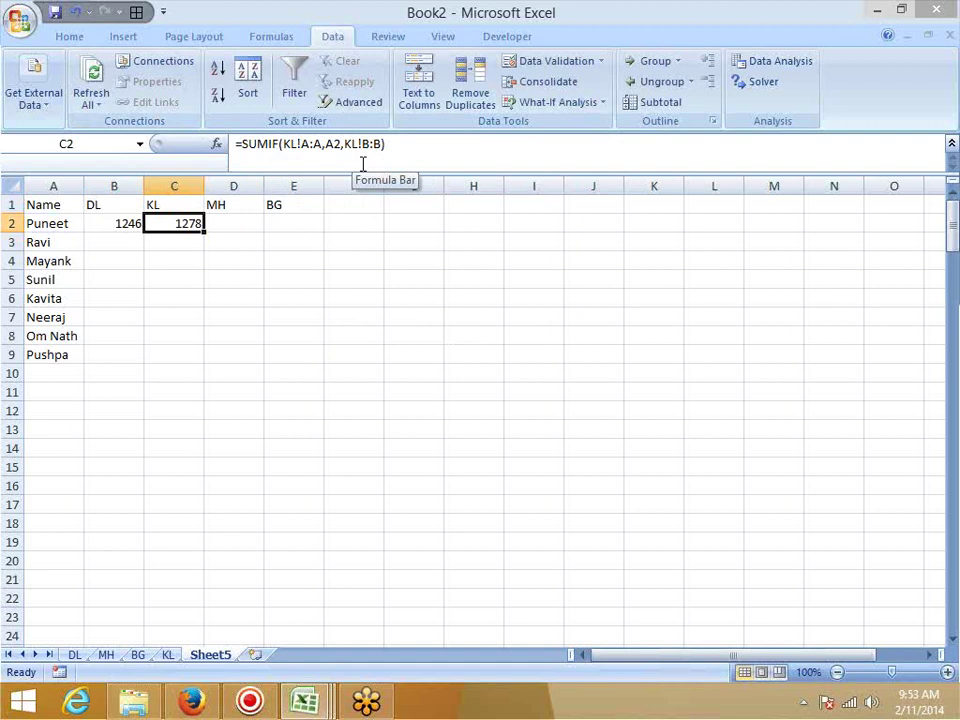
- Copy the DL!A:A reference from the B2 formula and paste it after an equals sign in B3
key("Left")
key("Down")
key("Up")
left_click_drag(323, 143, 283, 143)
key("ctrl+c")
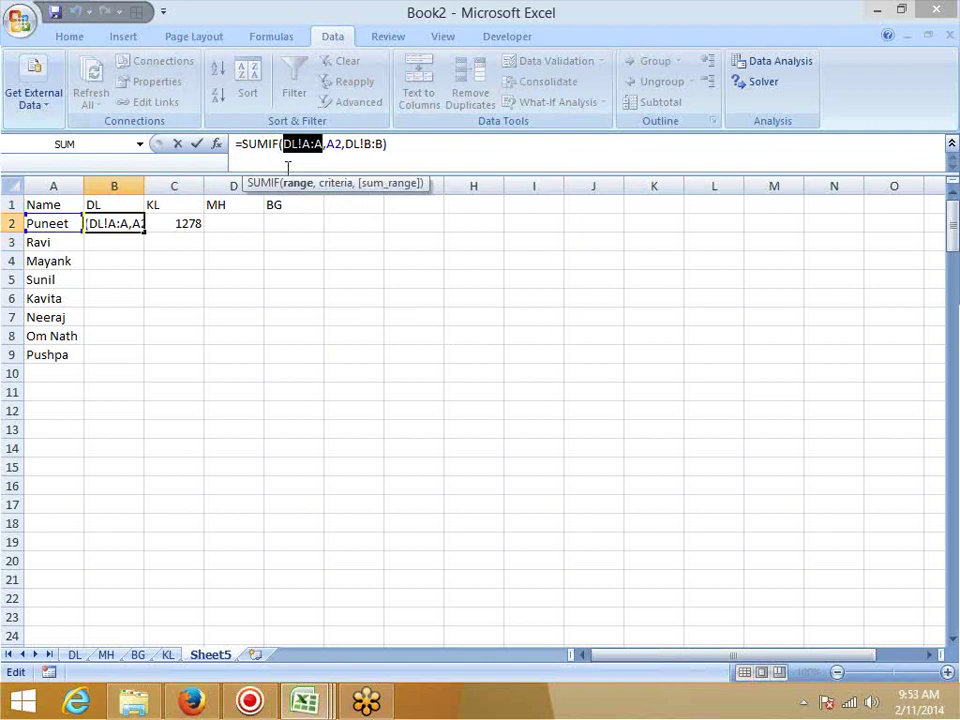
key("Escape")
left_click(103, 244)
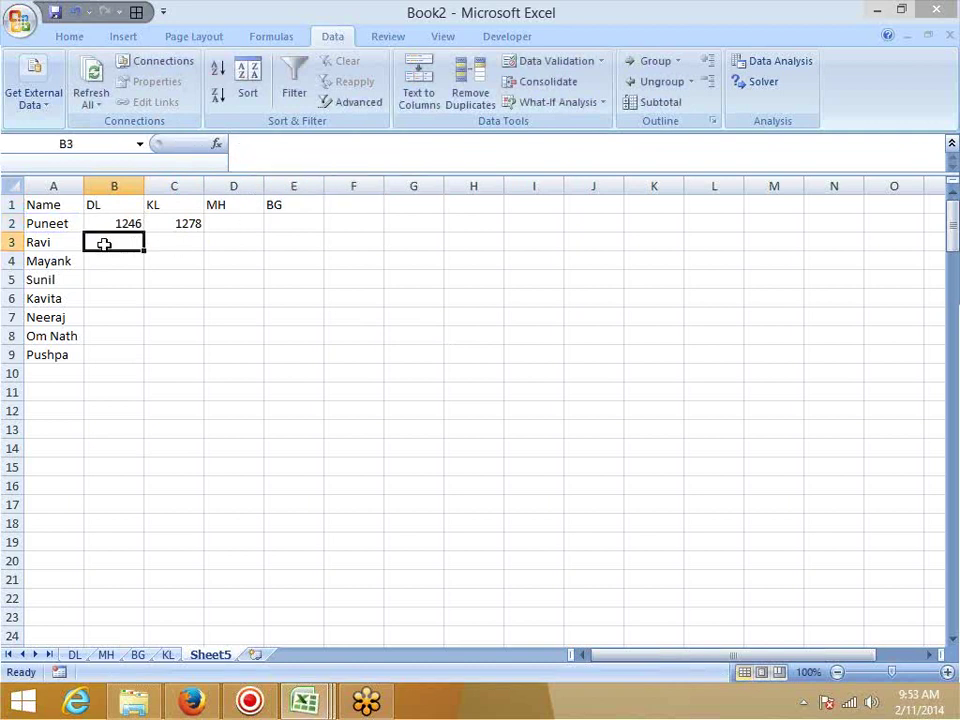
type("=")
key("ctrl+v")
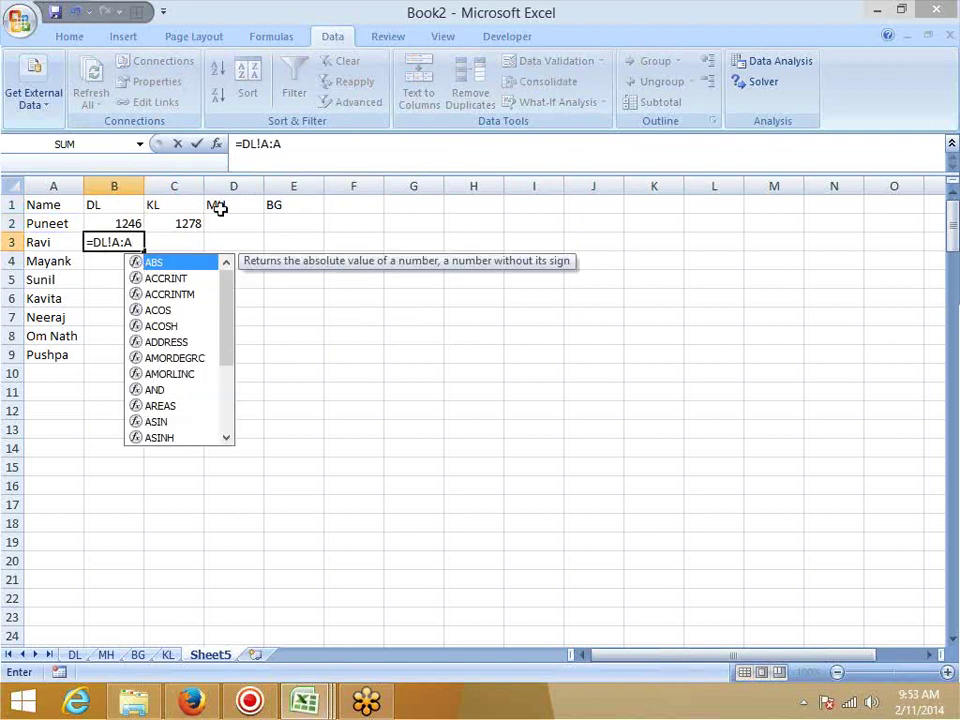
- Rewrite the B3 formula as =B1&"!A:A" so the sheet name comes from the header cell
left_click(255, 144)
key("BackSpace")
key("BackSpace")
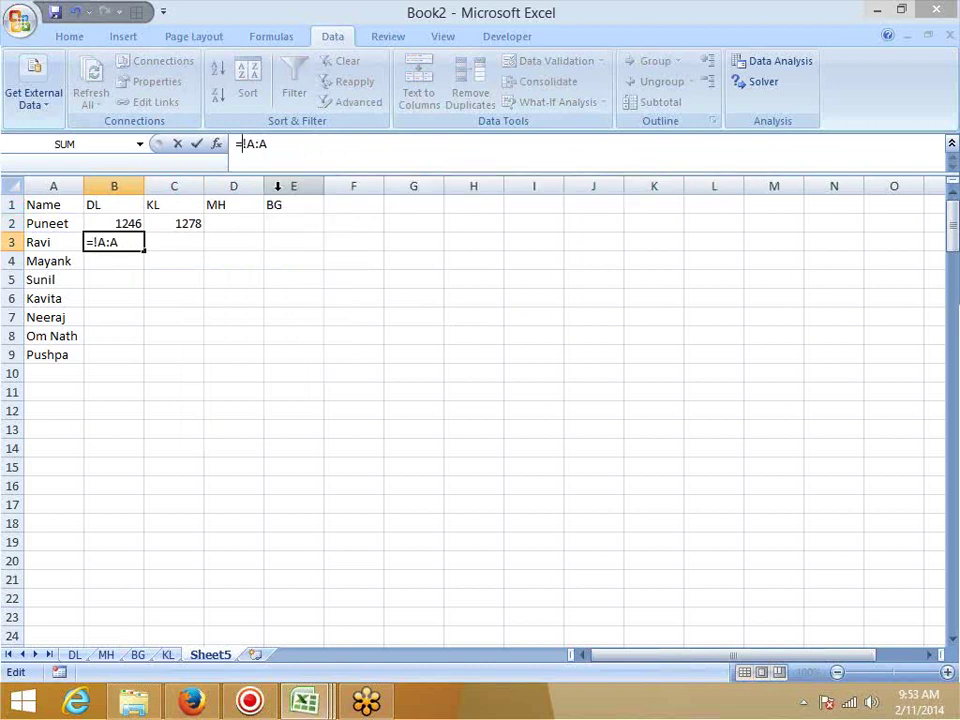
left_click(118, 204)
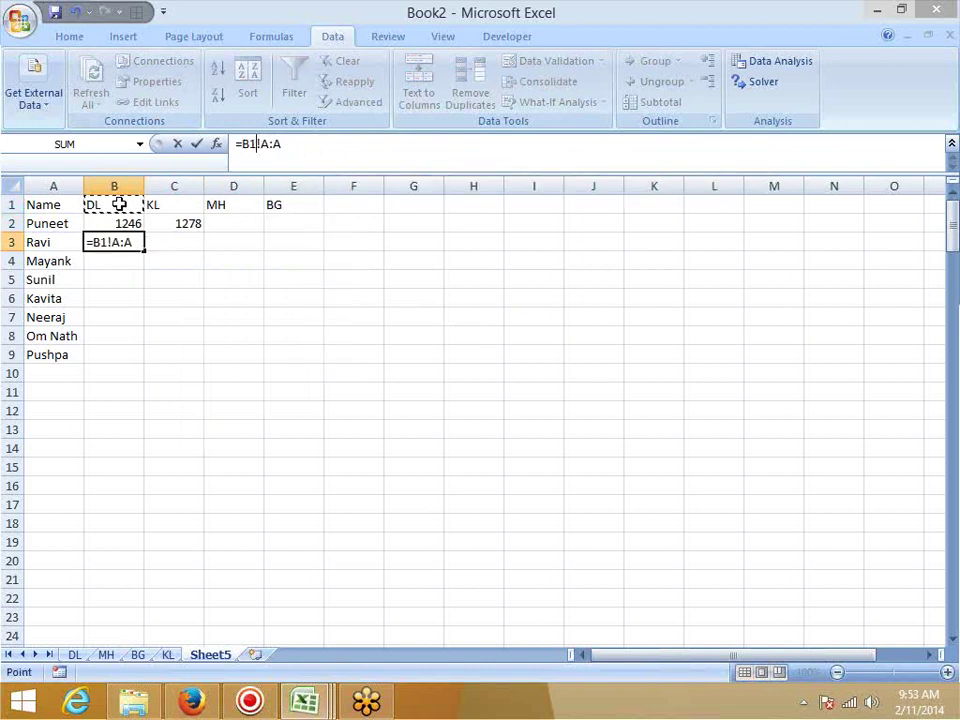
type("&\"")
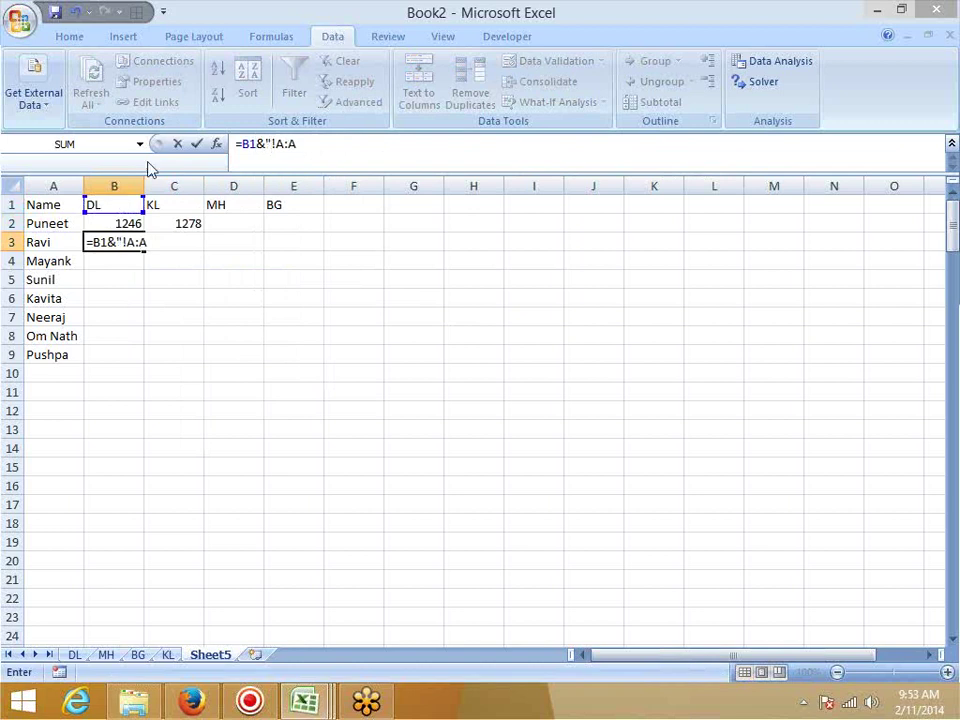
left_click(297, 146)
key("Return")
key("Up")
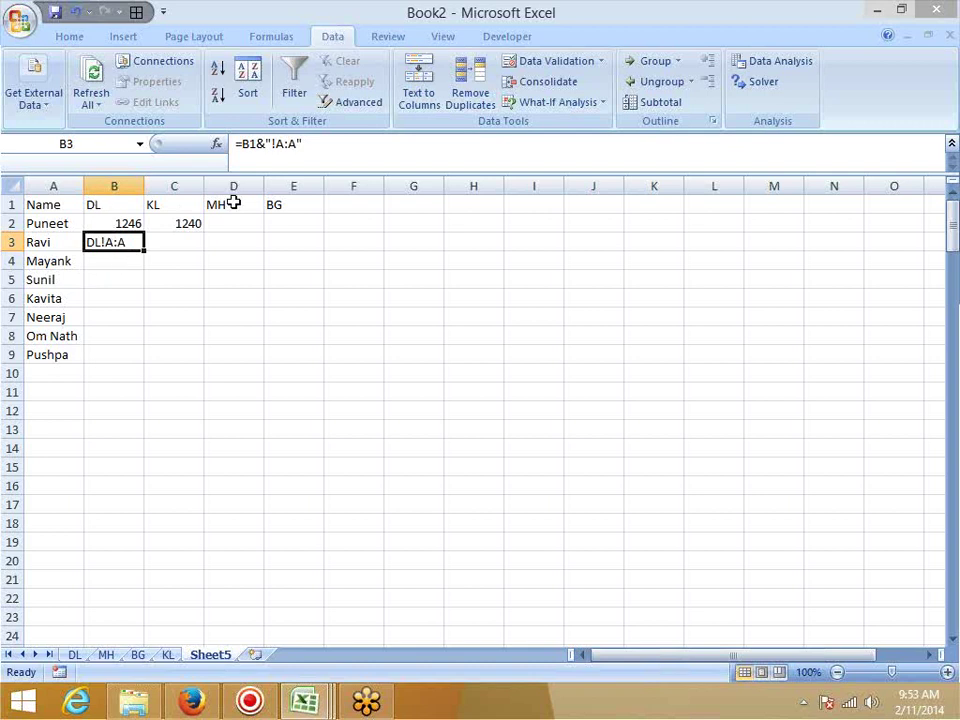
- Copy the expression B1&"!A:A" from the B3 formula without its equals sign, leaving the formula unchanged
left_click_drag(326, 142, 229, 140)
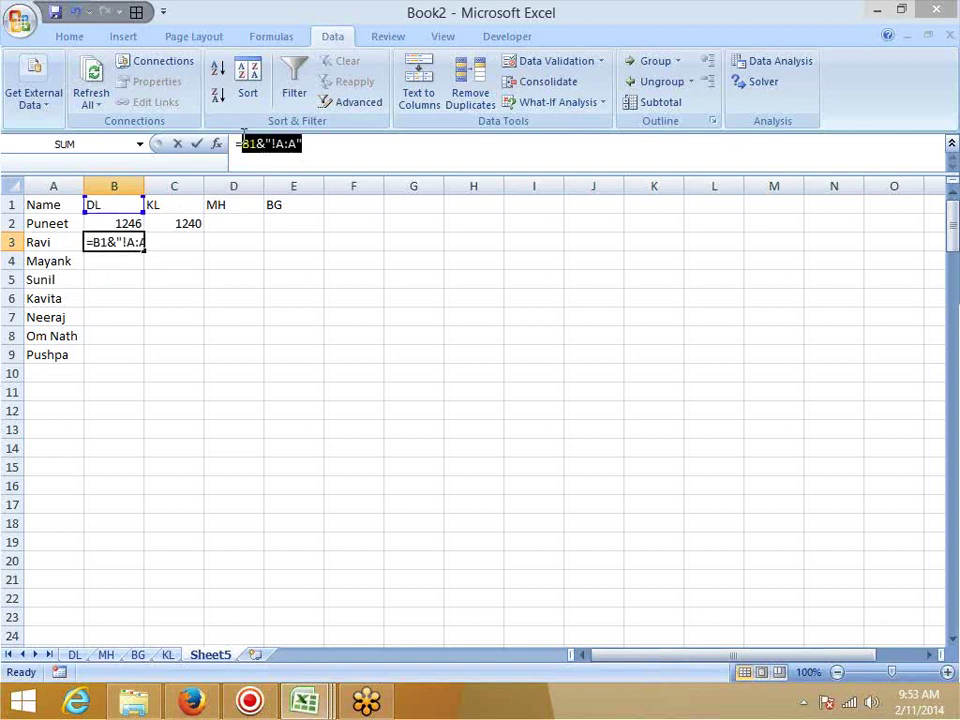
key("ctrl+c")
key("Escape")
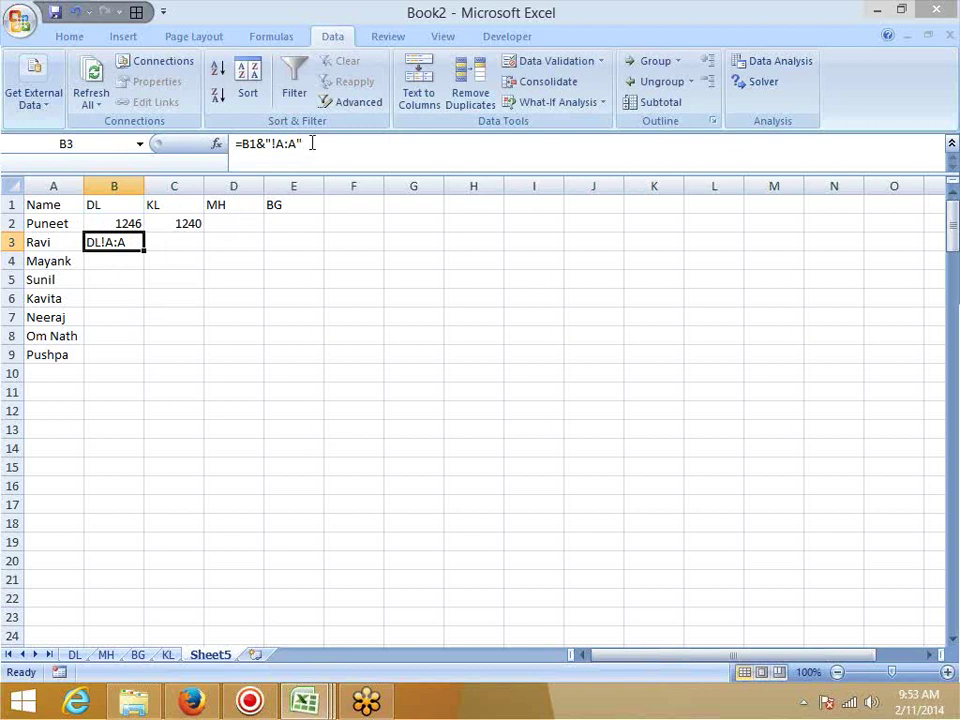
left_click_drag(311, 141, 243, 142)
key("Escape")
- Replace the DL!A:A range in the B2 SUMIF formula with INDIRECT(B1&"!A:A")
left_click(132, 222)
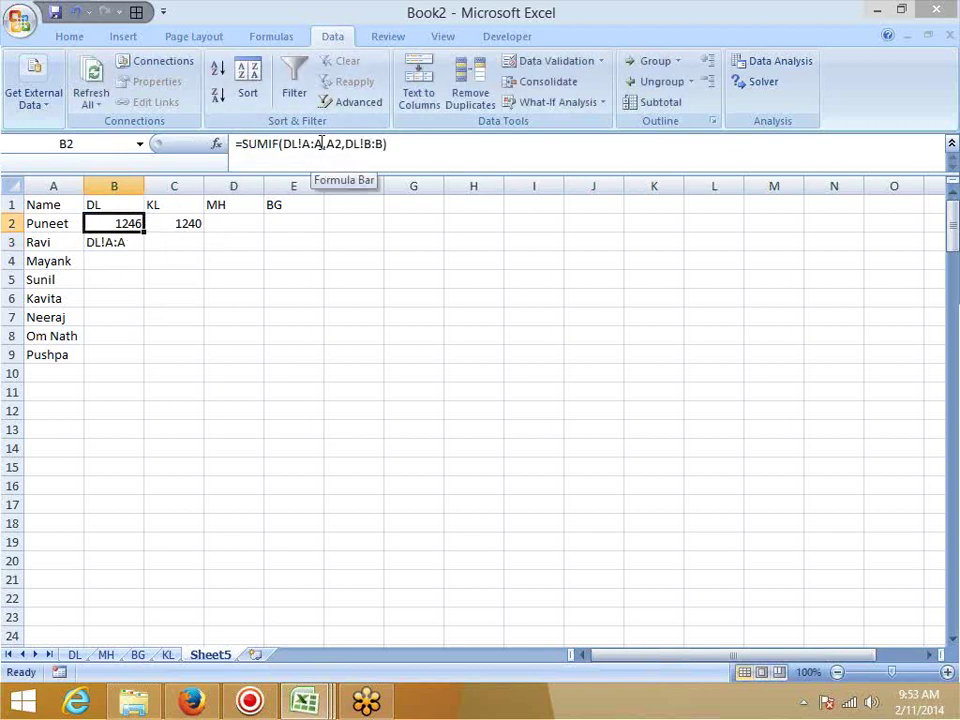
double_click(319, 142)
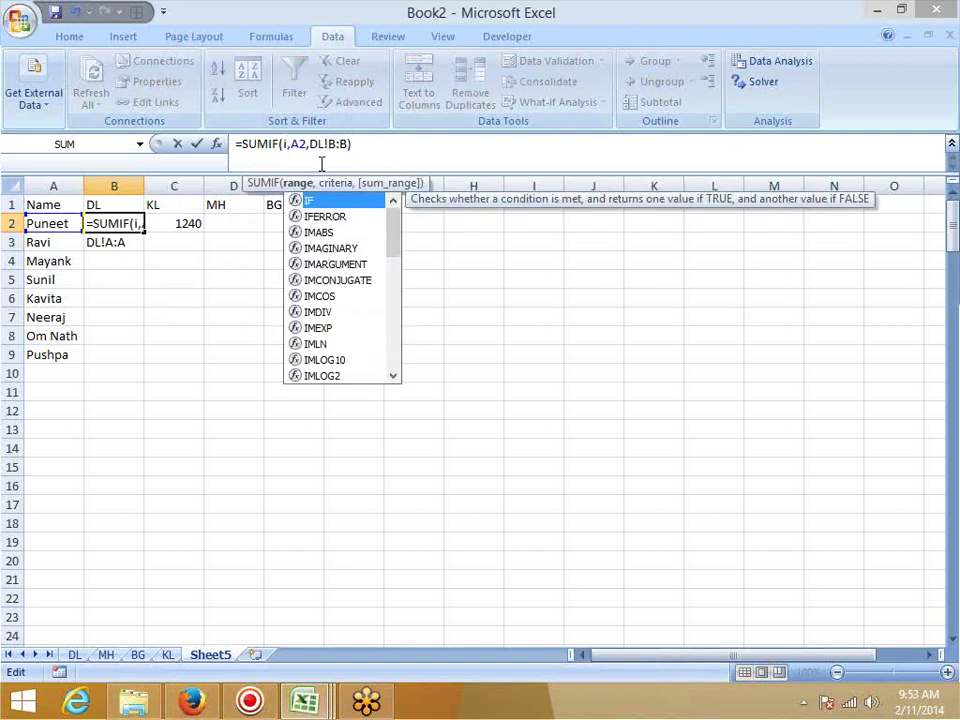
type("nd")
key("Down")
key("Tab")
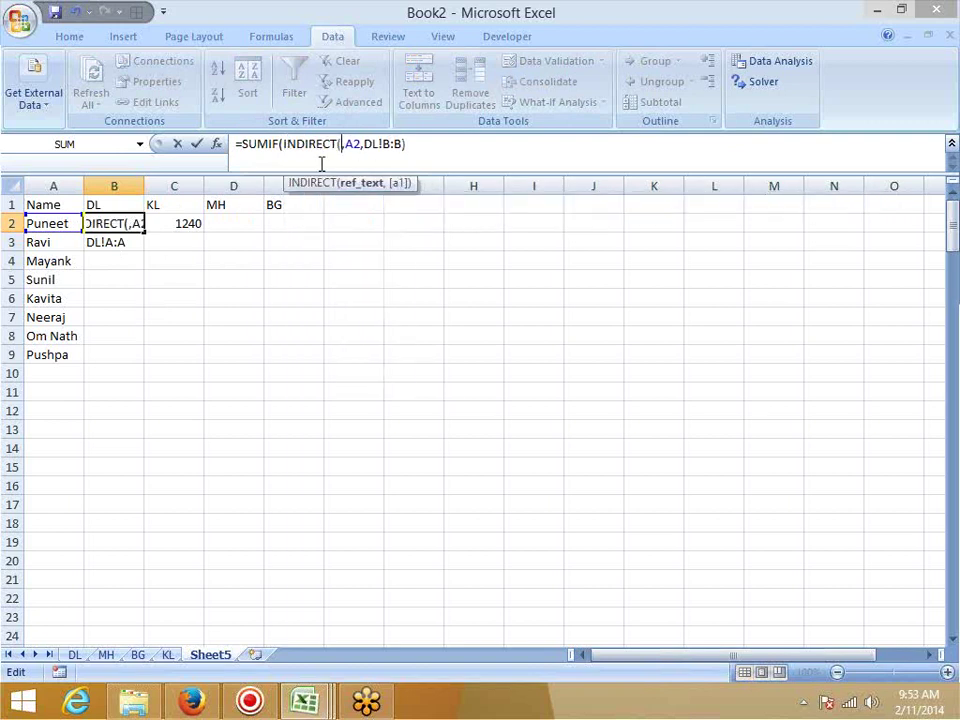
type("B1&\"!A:A\"")
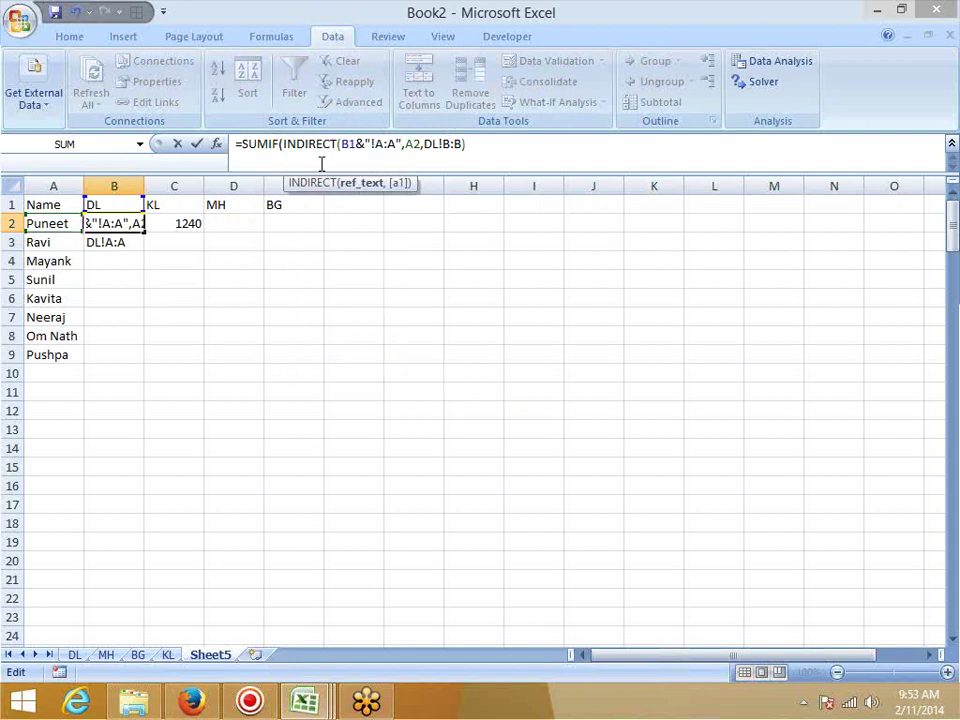
type(")")
key("Return")
key("Up")
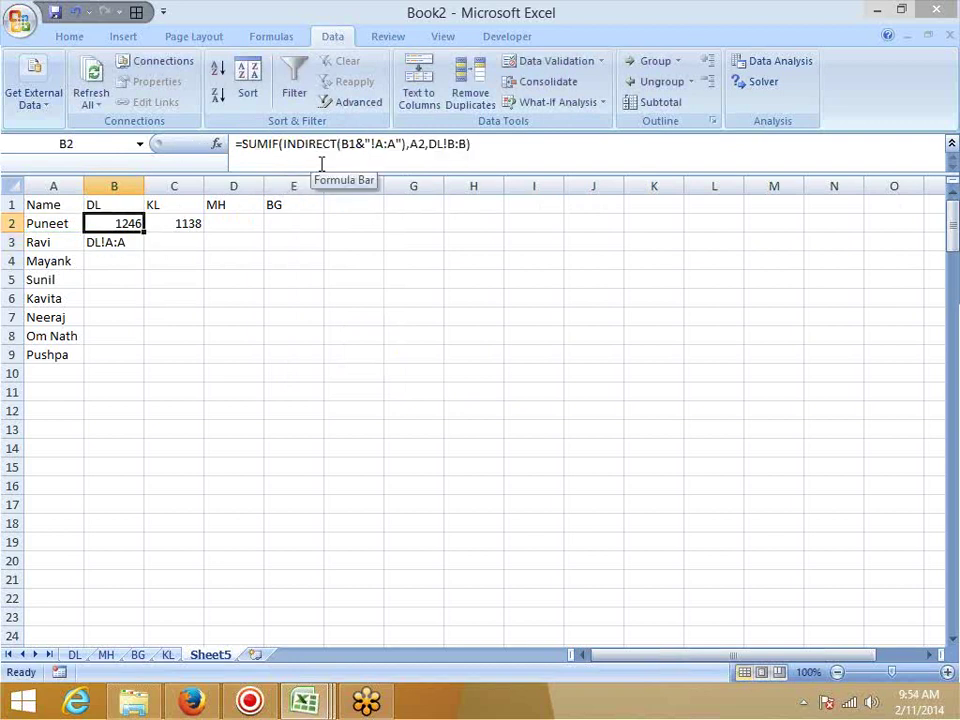
- Replace the DL!B:B sum range in the B2 formula with B1&"!B:B"
left_click(429, 144)
left_click(466, 144, "shift")
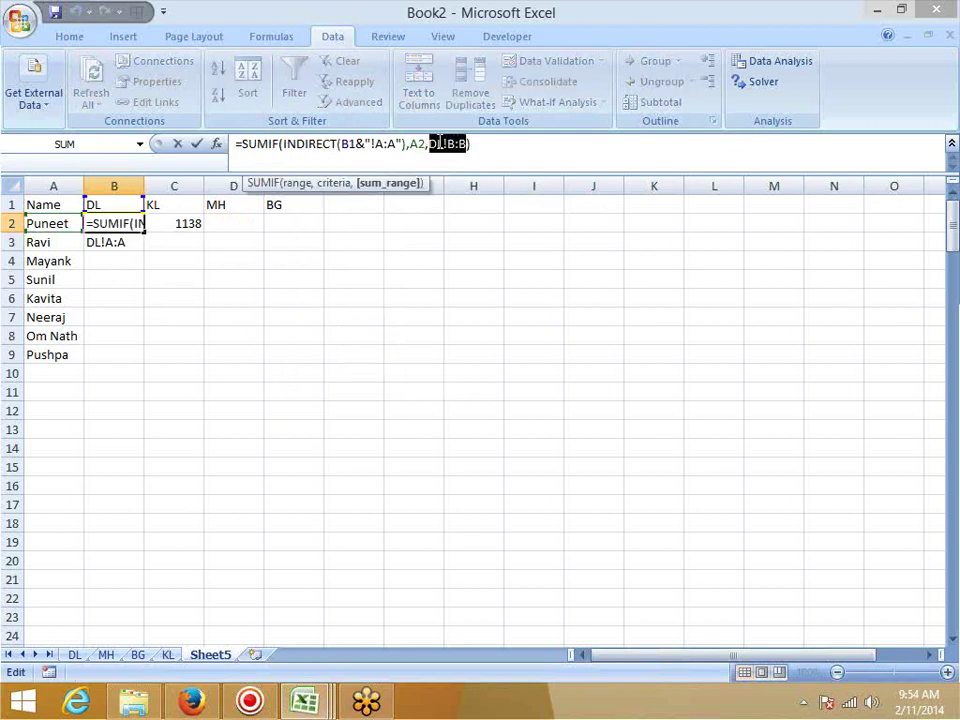
key("ctrl+v")
key("Left")
key("Left")
key("BackSpace")
key("BackSpace")
type("B")
key("Delete")
type("B")
key("Return")
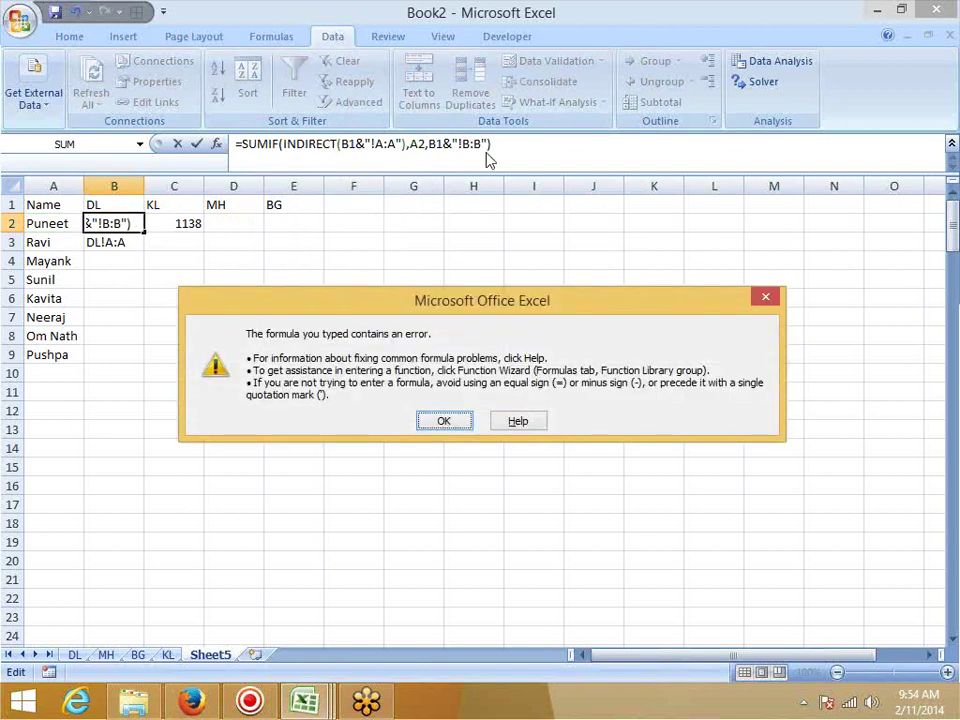
- Wrap the B2 formula's sum range in INDIRECT, giving =SUMIF(INDIRECT(B1&"!A:A"),A2,INDIRECT(B1&"!B:B"))
key("Return")
left_click(436, 145)
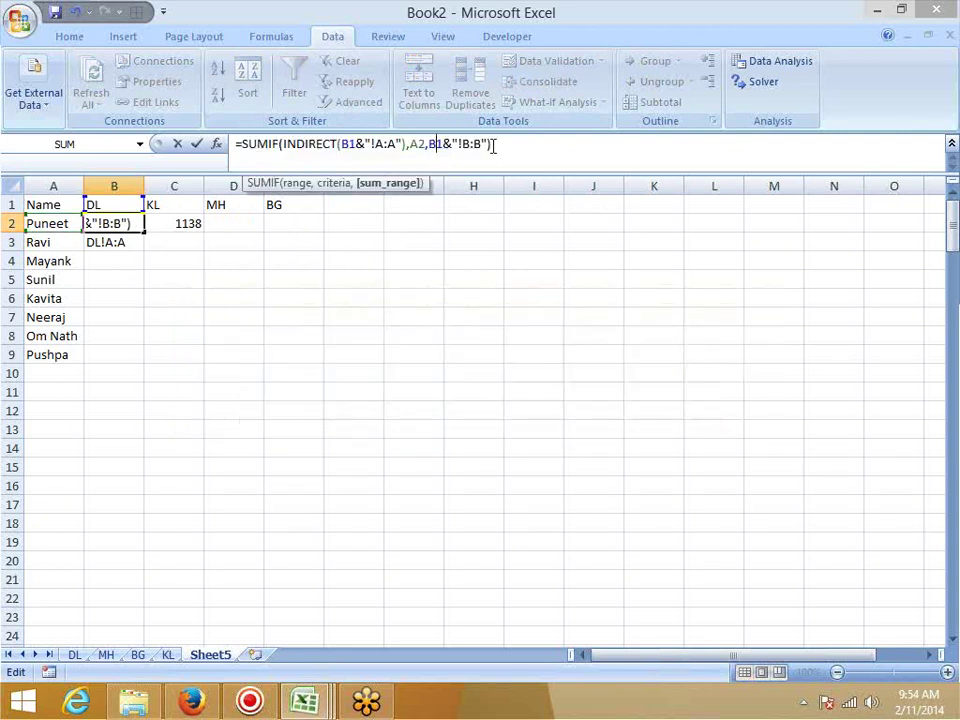
key("Left")
type("INDIRECT(")
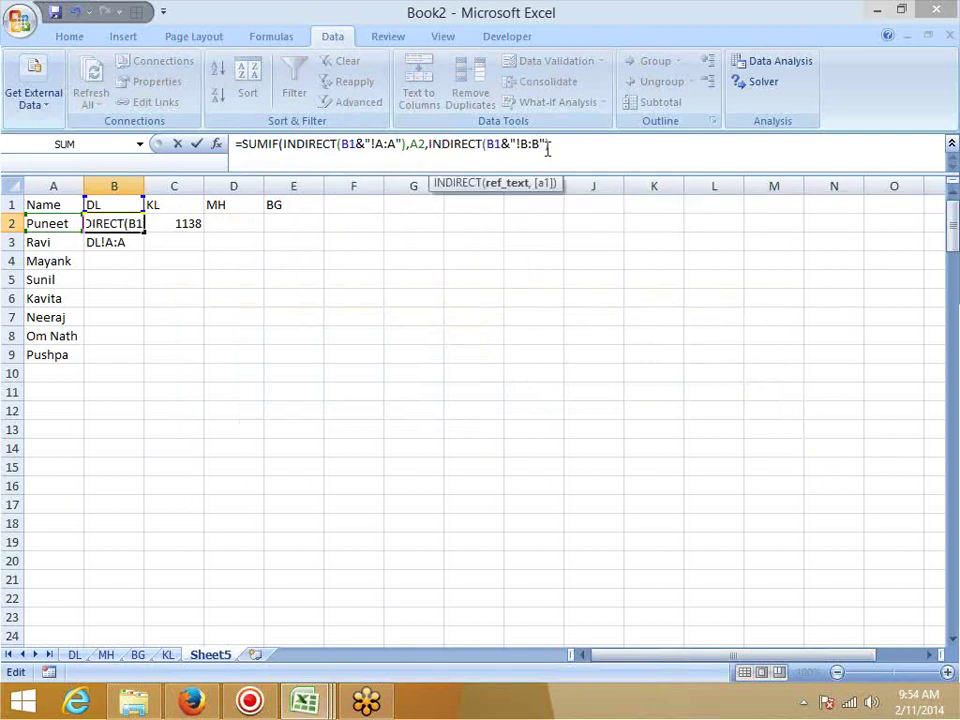
left_click(547, 147)
type(")")
key("Return")
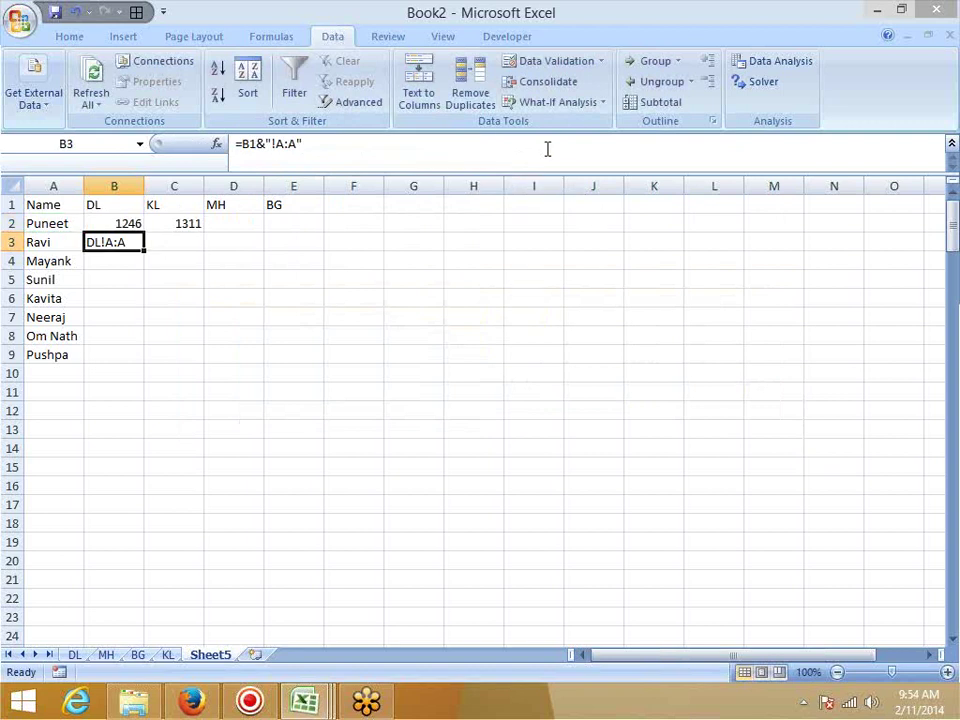
- Clear the helper formula in B3 and the old KL formula in C2
key("Delete")
key("Right")
key("Up")
key("Delete")
key("Left")
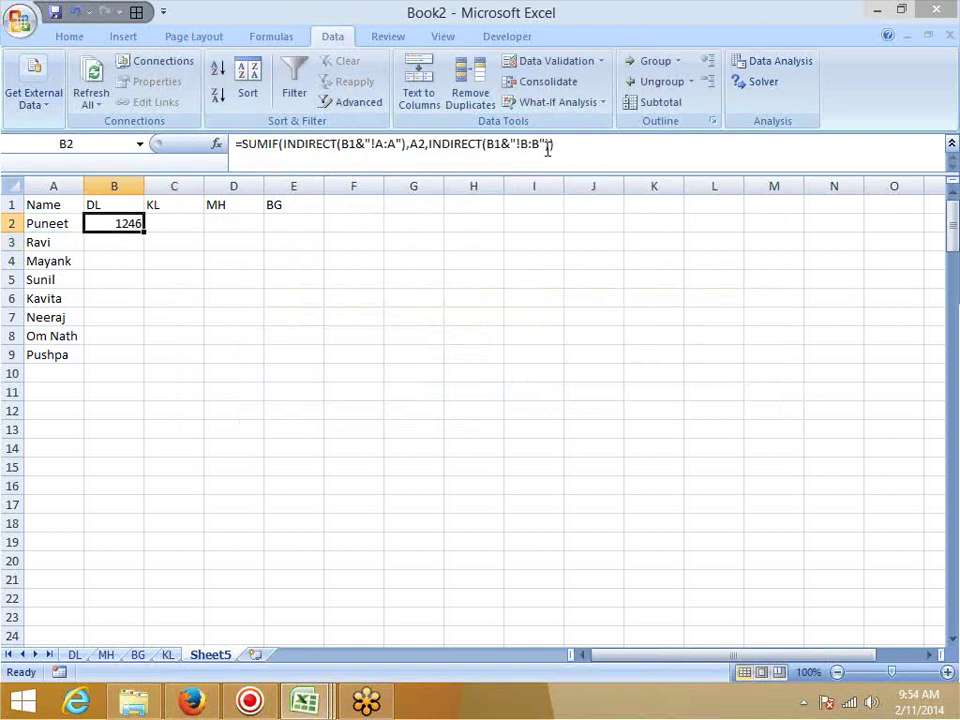
- Change the criteria reference in the B2 formula to $A2 and fill the formula right through E2
left_click(412, 147)
type("$")
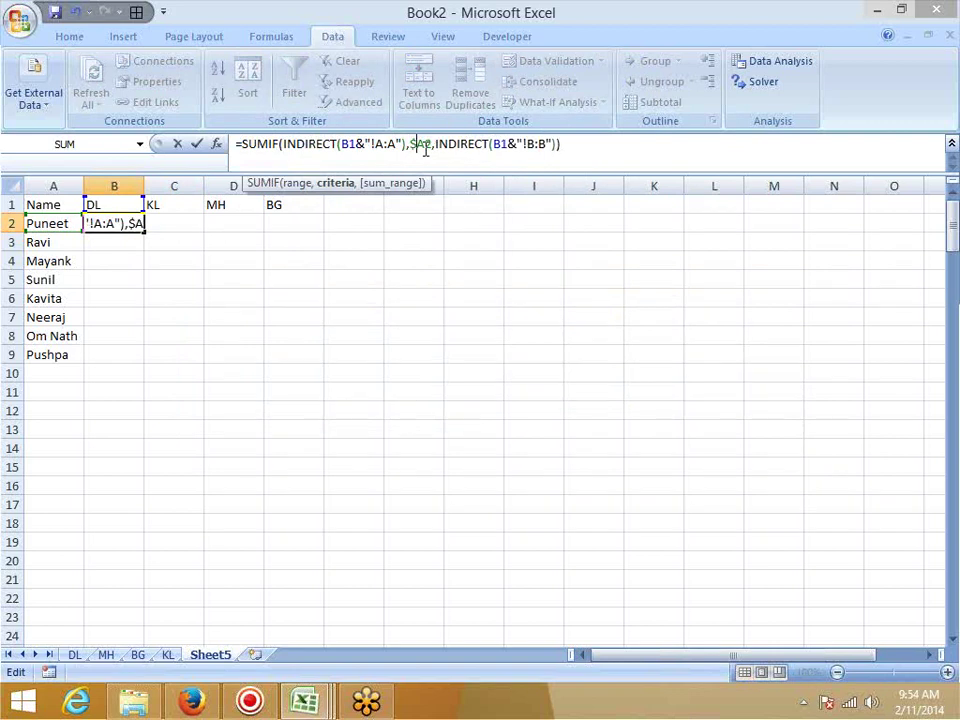
key("ctrl+Return")
key("shift+Right")
key("shift+Right")
key("shift+Right")
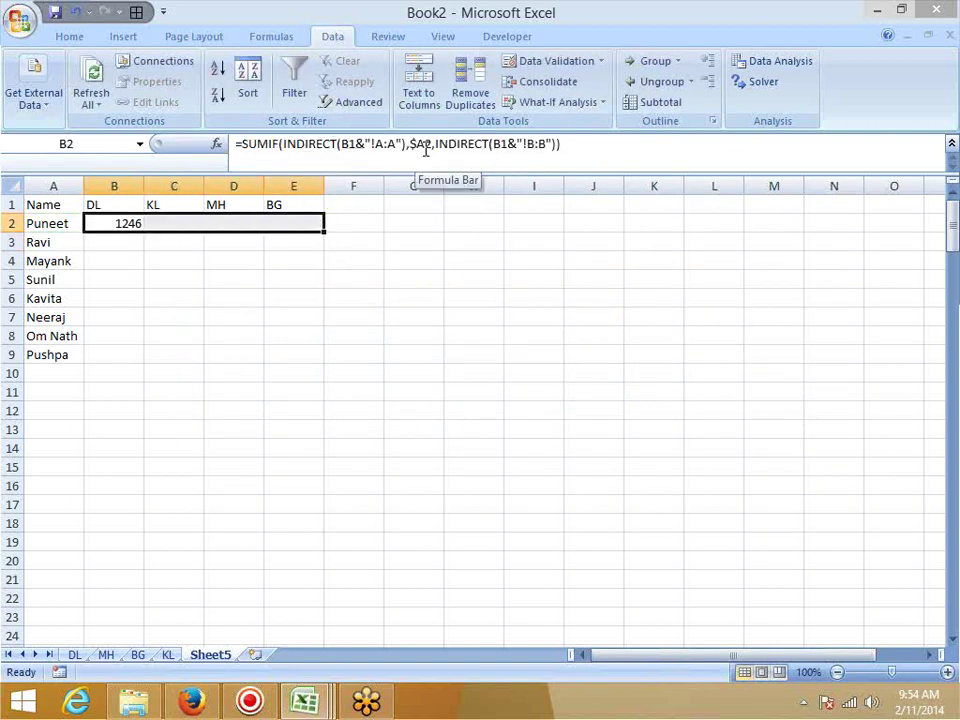
key("ctrl+r")
key("Up")
key("Down")
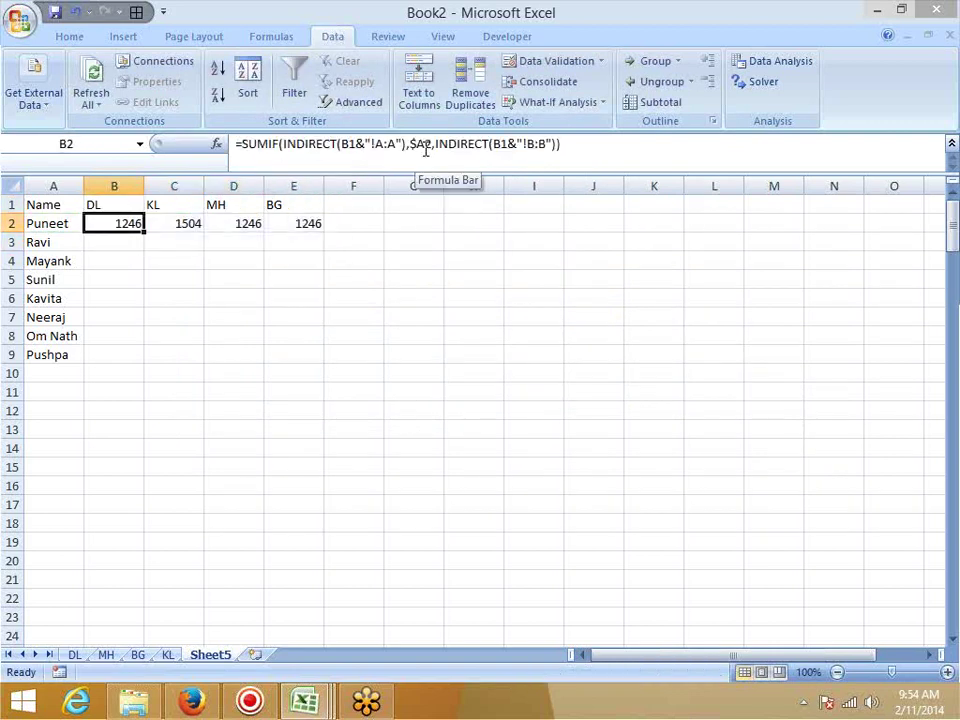
- Lock the header row in both INDIRECT references of the B2 formula by changing B1 to B$1
left_click(349, 144)
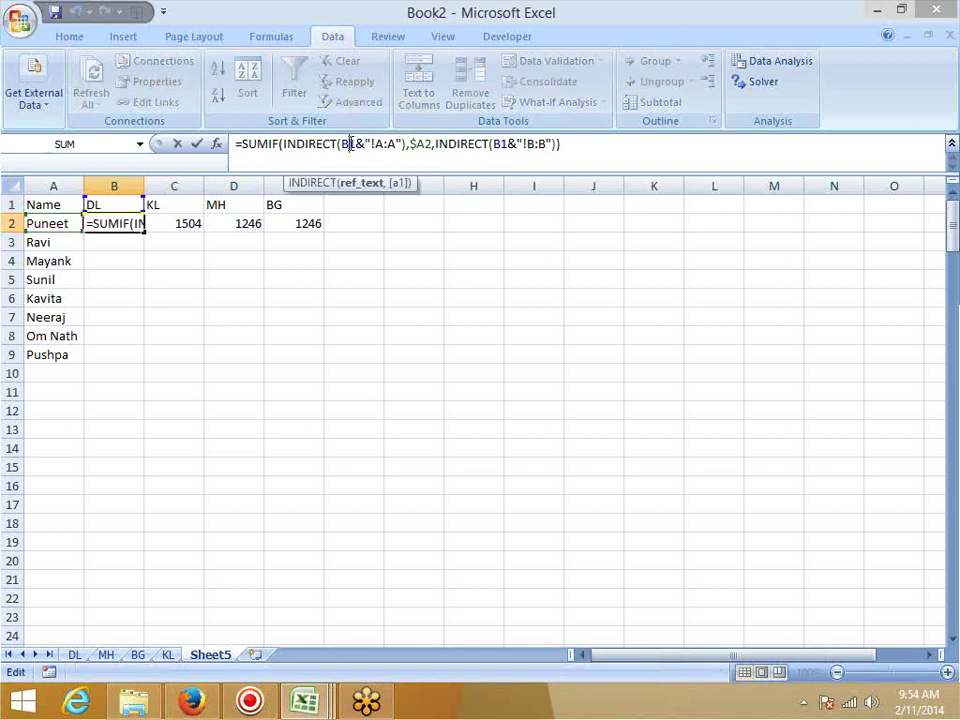
type("$")
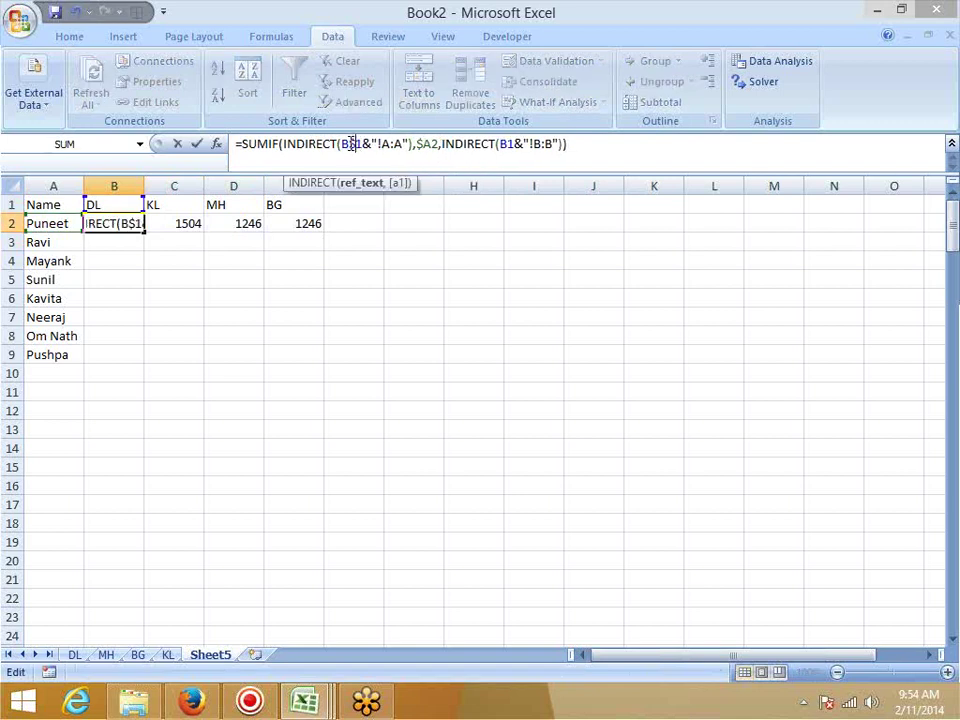
left_click(510, 144)
type("$")
key("Return")
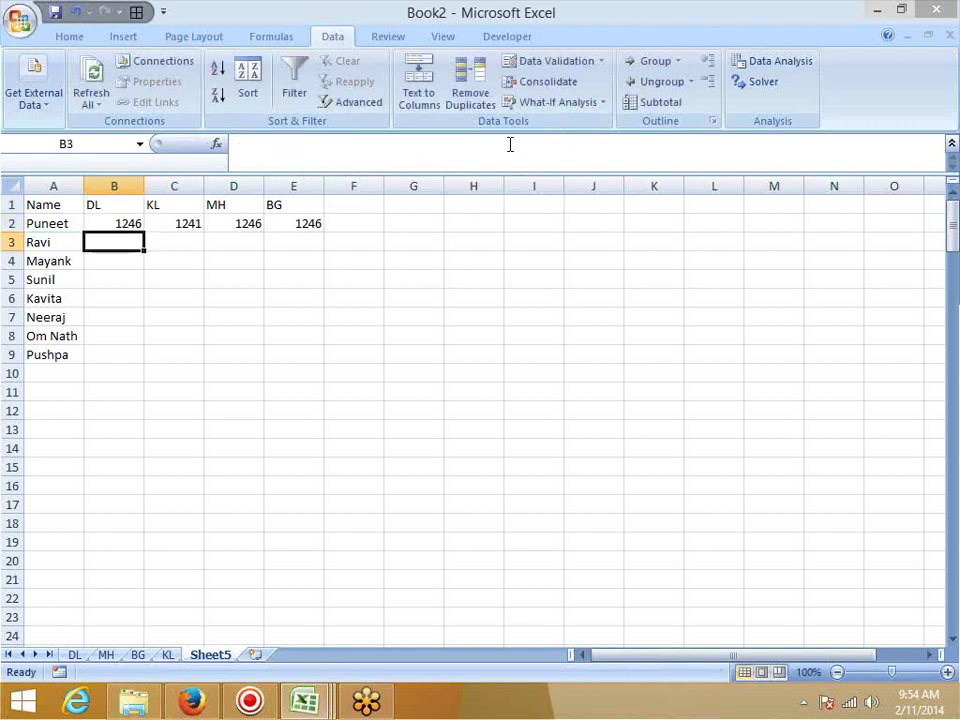
- Fill the updated B2 formula right across C2:E2
key("Up")
key("shift+Right")
key("shift+Right")
key("shift+Right")
key("ctrl+r")
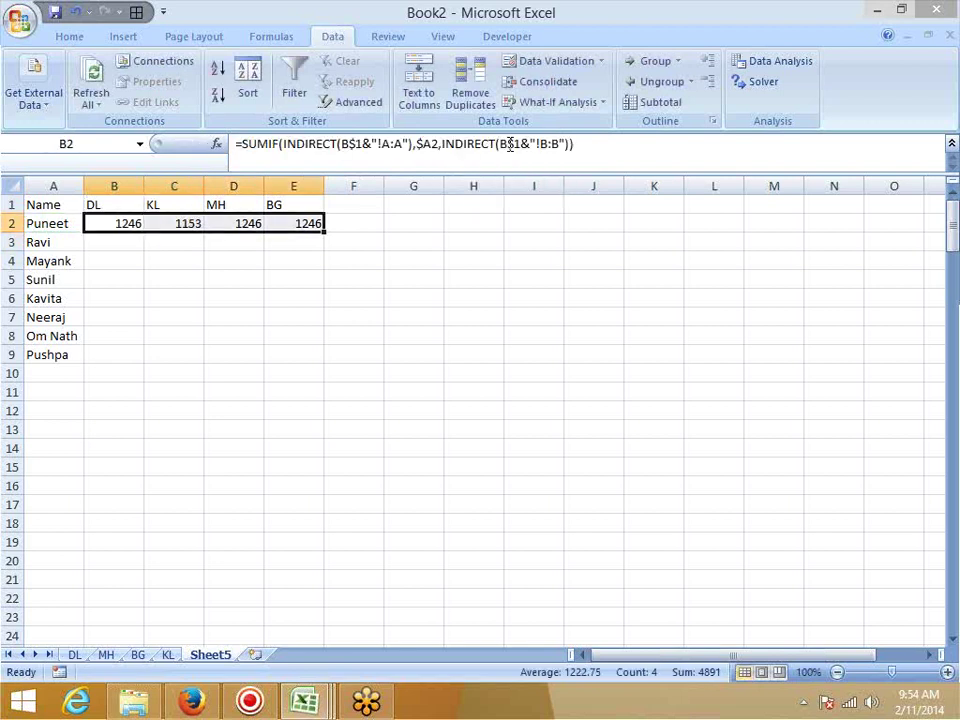
- Fill the row 2 formulas in columns B to E down through row 9
key("shift+Down")
key("shift+Down")
key("shift+Down")
key("shift+Down")
key("shift+Down")
key("shift+Down")
key("shift+Down")
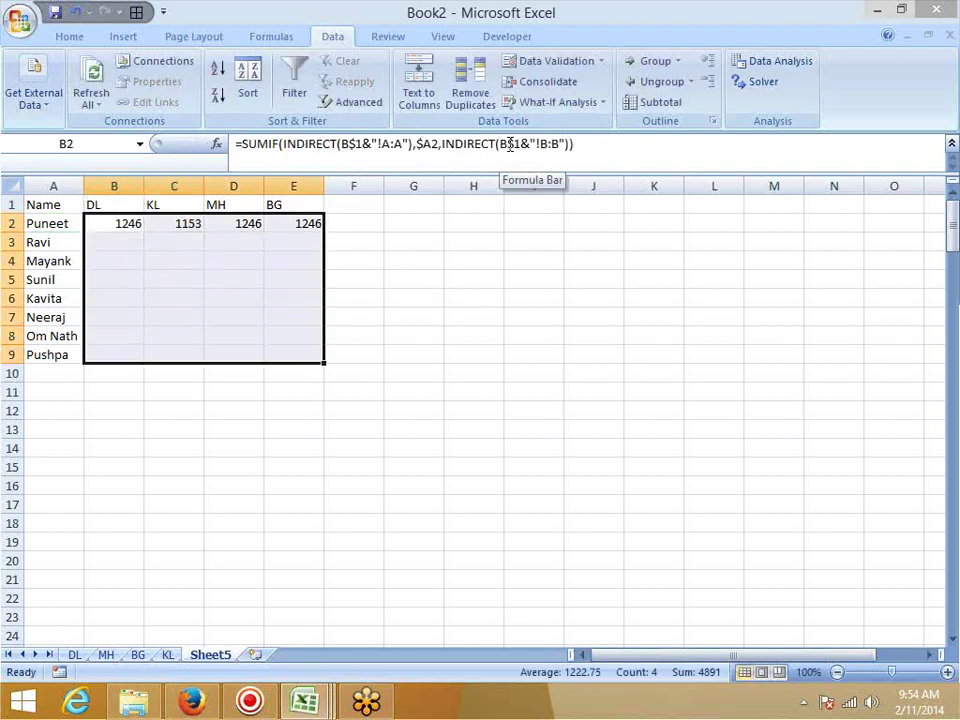
key("ctrl+d")
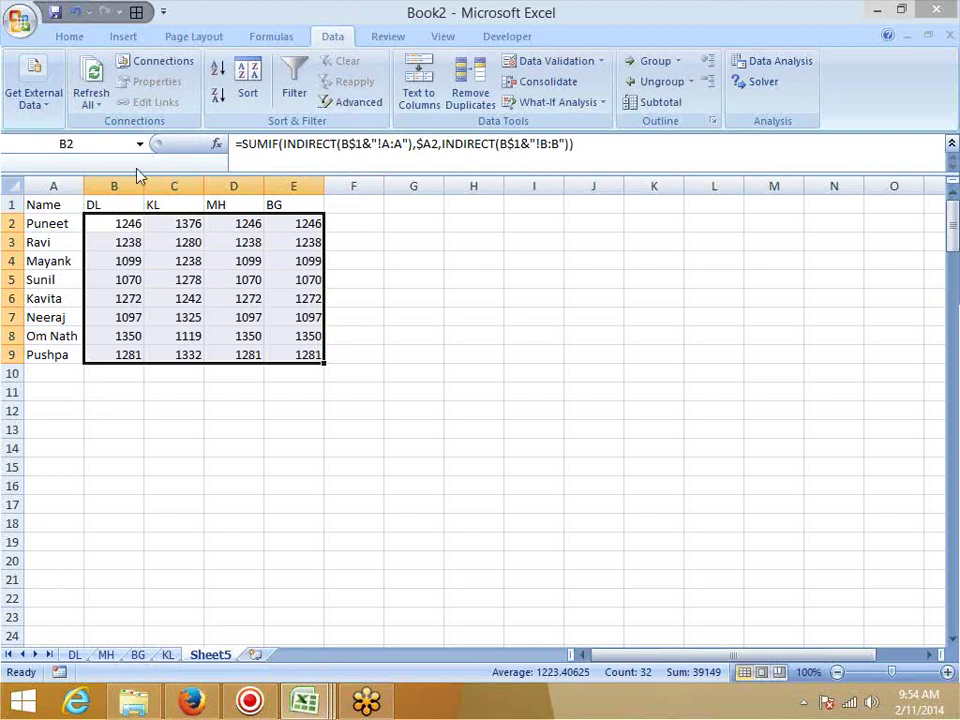
- Insert a 2-D stacked column chart from the summary table A1:E9
left_click_drag(60, 200, 284, 355)
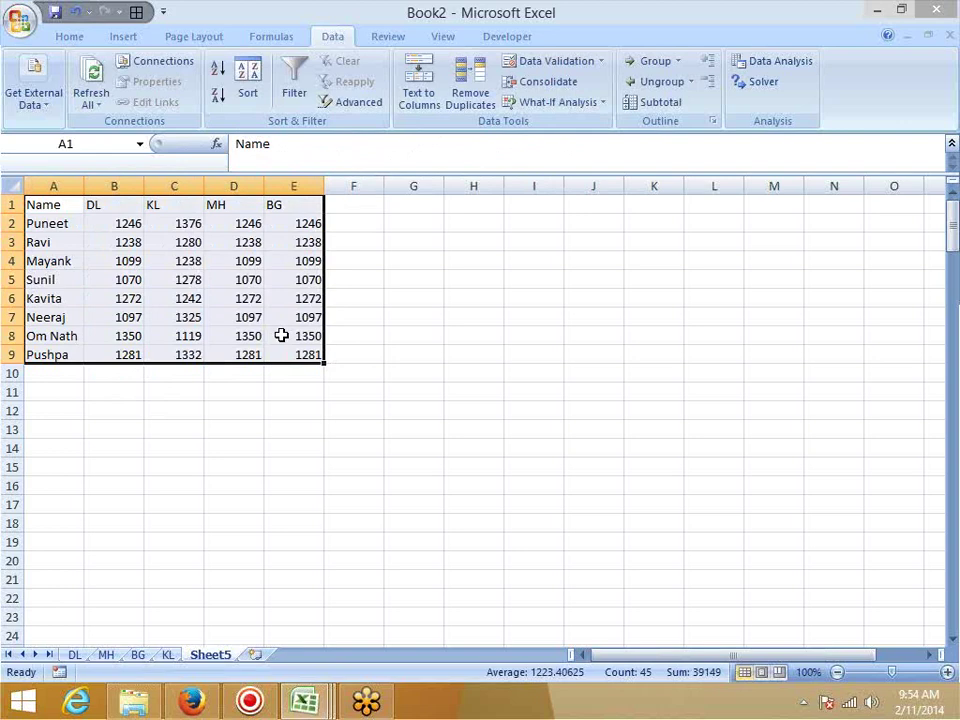
left_click(72, 36)
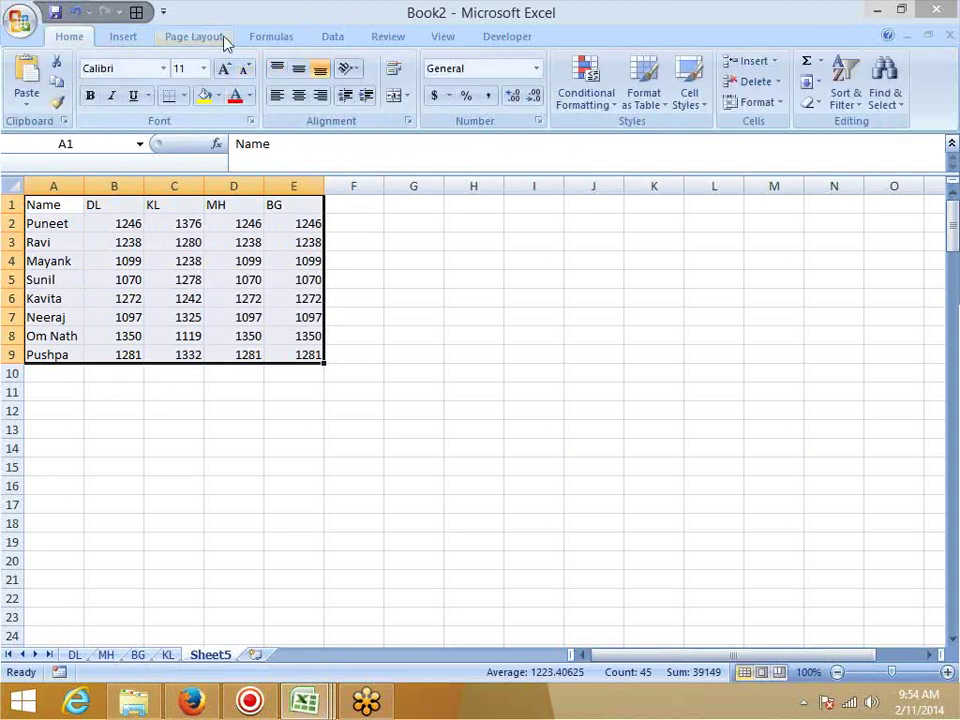
left_click(123, 36)
left_click(304, 88)
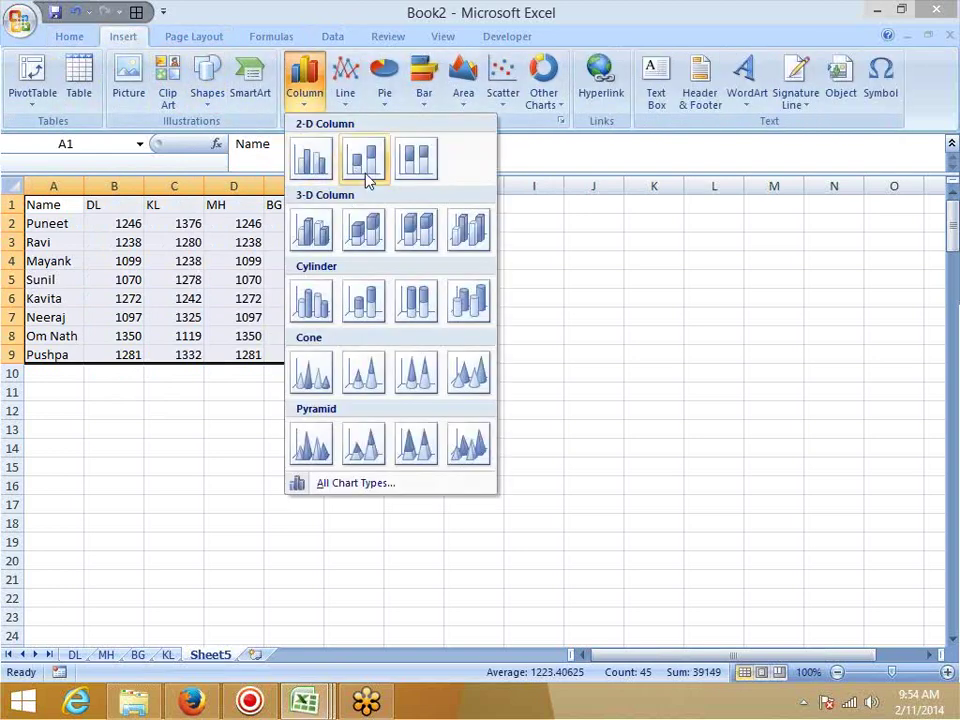
left_click(365, 165)
- Move the chart beside the summary table and enlarge it to span columns F to M, rows 2 to 17
left_click_drag(437, 291, 488, 216)
left_click_drag(779, 487, 812, 510)
left_click(160, 485)
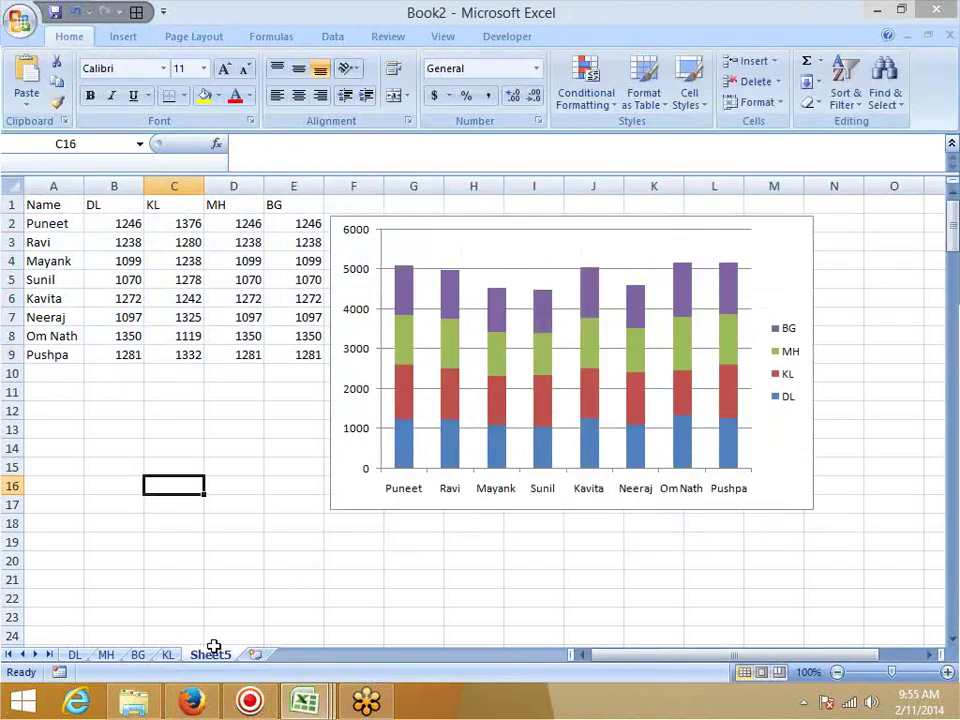
- Swap the two middle sheet headers by entering MH in C1 and KL in D1
left_click(178, 223)
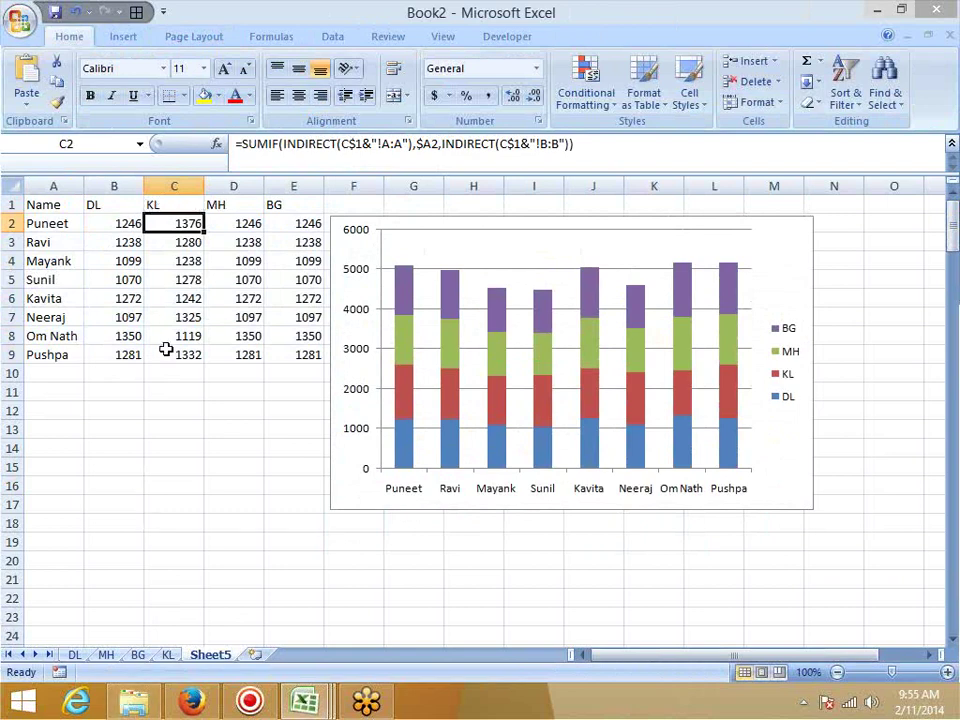
left_click(163, 206)
type("M")
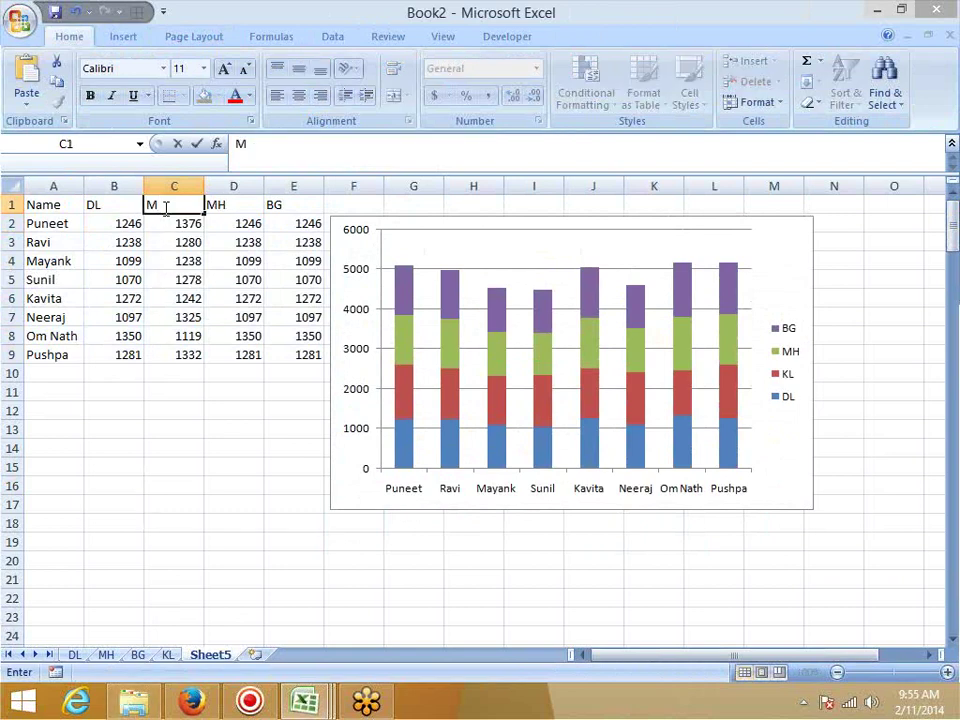
type("H")
key("Return")
key("Right")
key("Up")
type("KL")
key("Return")
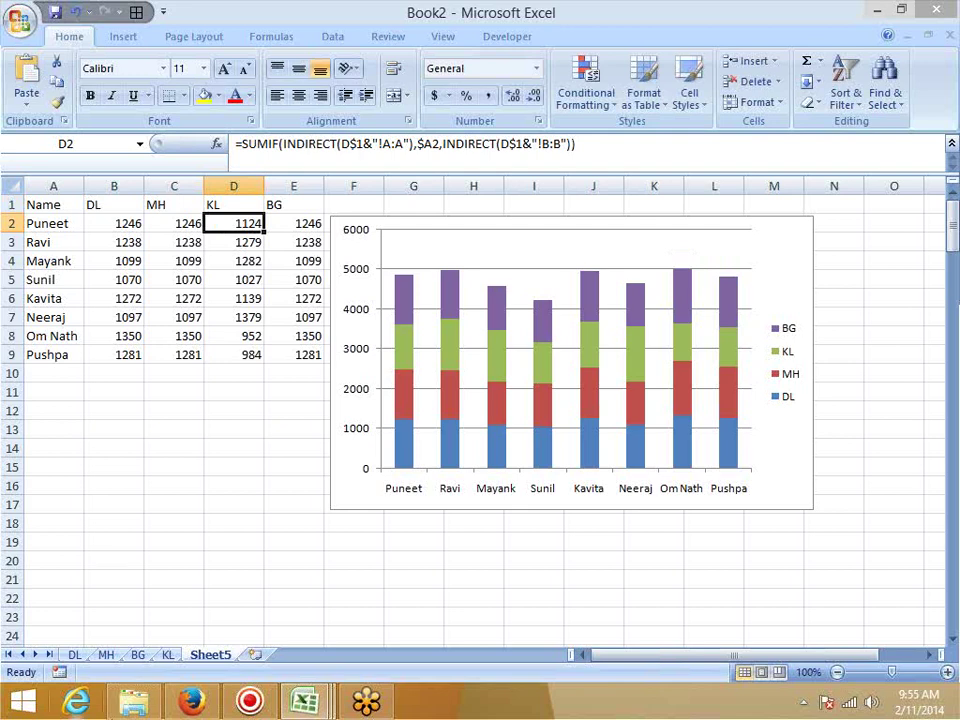
mouse_move(134, 700)
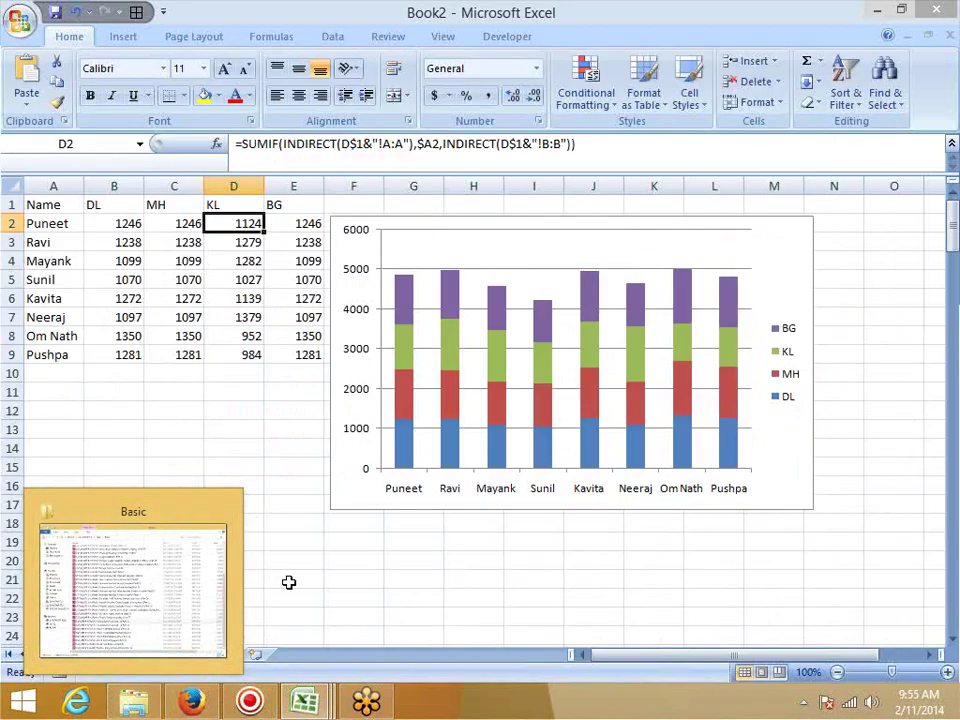
left_click(288, 582)
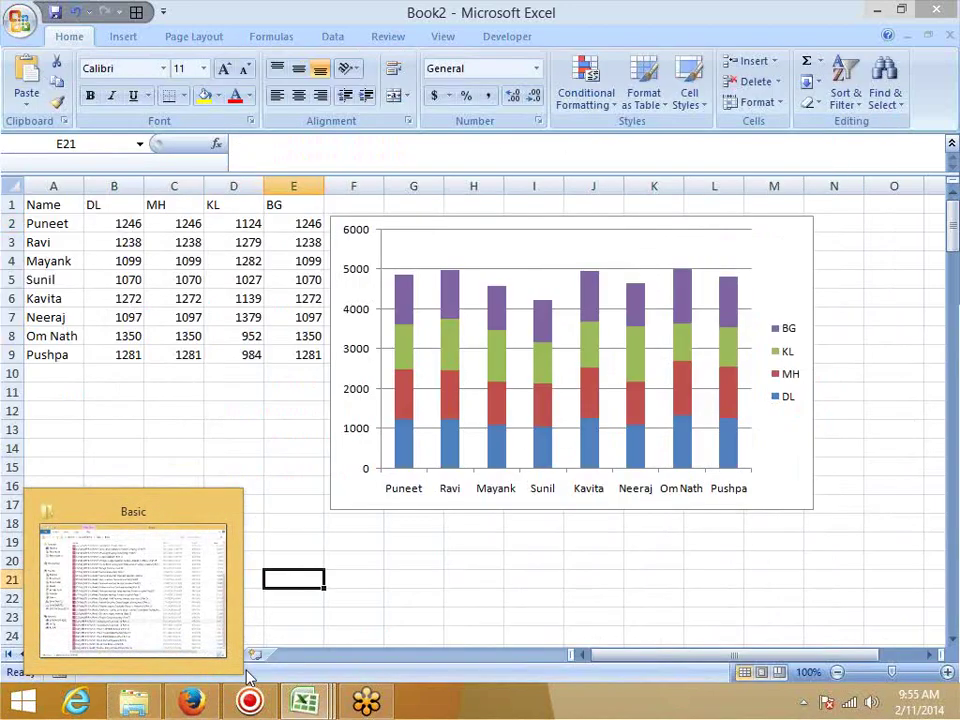
left_click(276, 620)
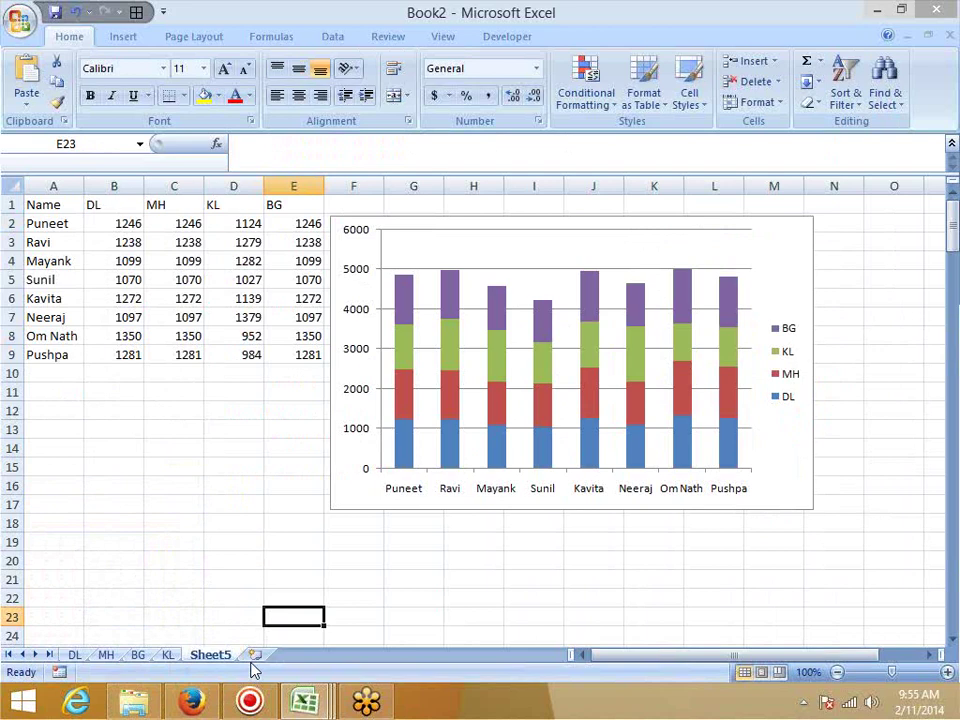
- Add a new worksheet and enter the headers Name, City and Qty in A1:C1
left_click(255, 654)
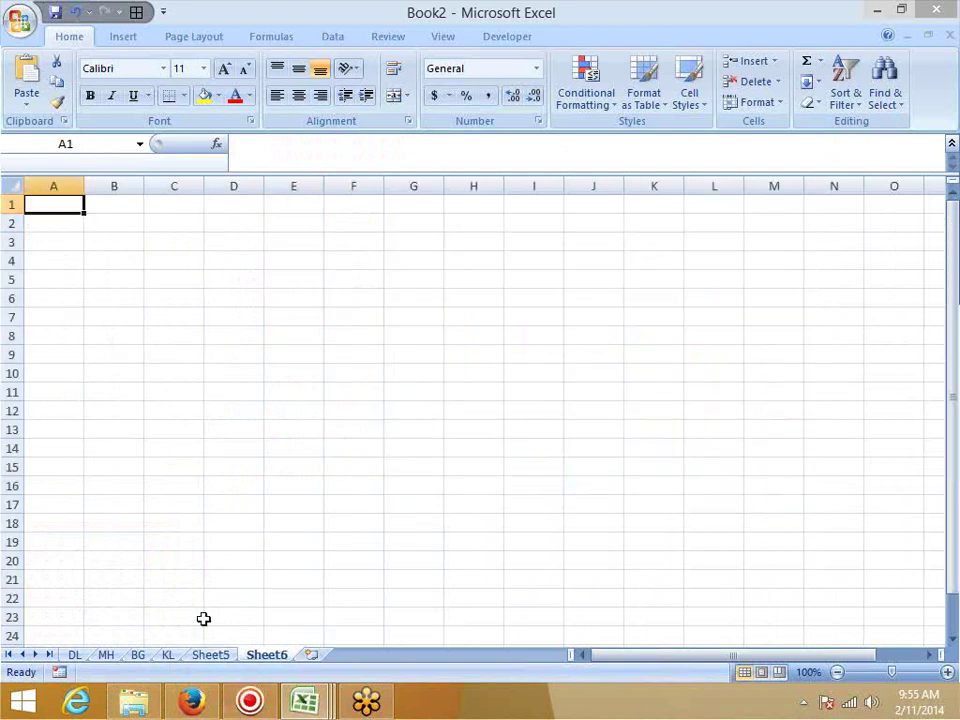
type("Name")
key("Tab")
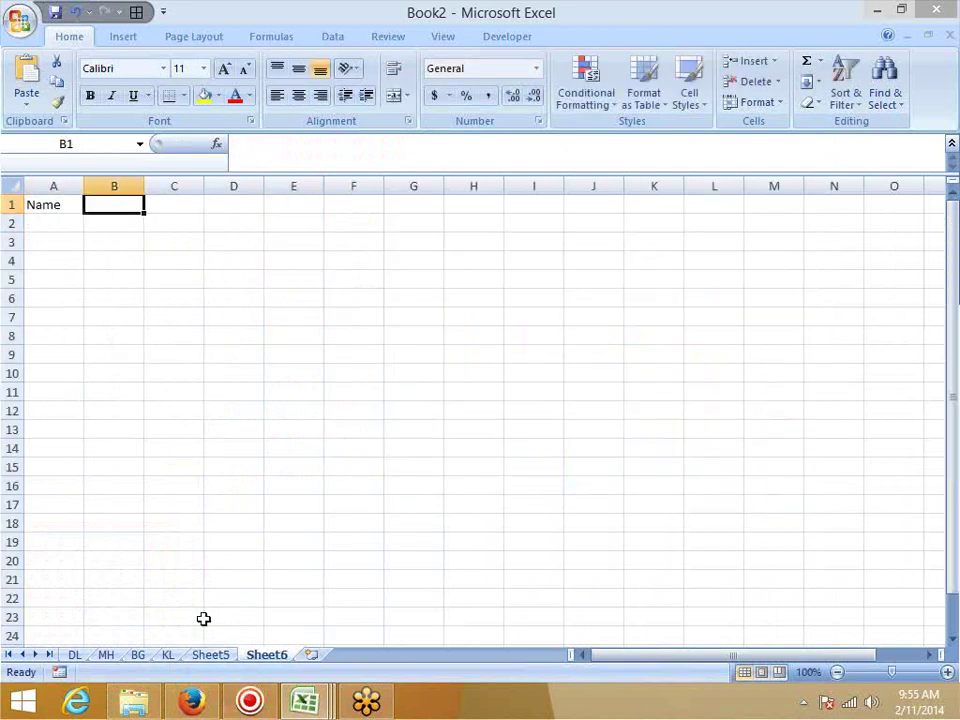
type("City")
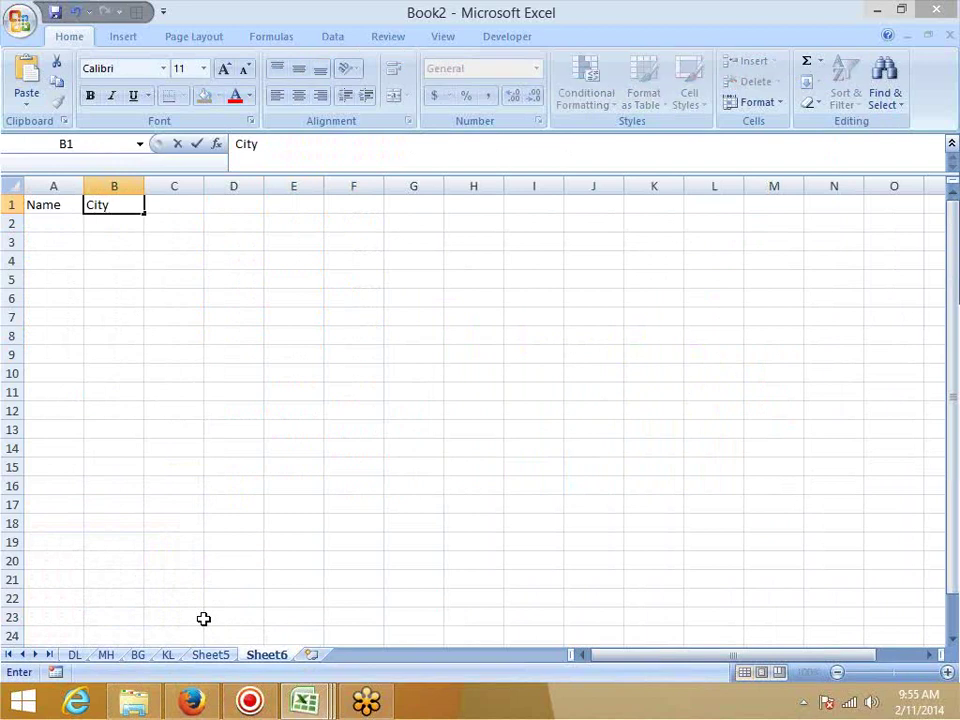
key("Tab")
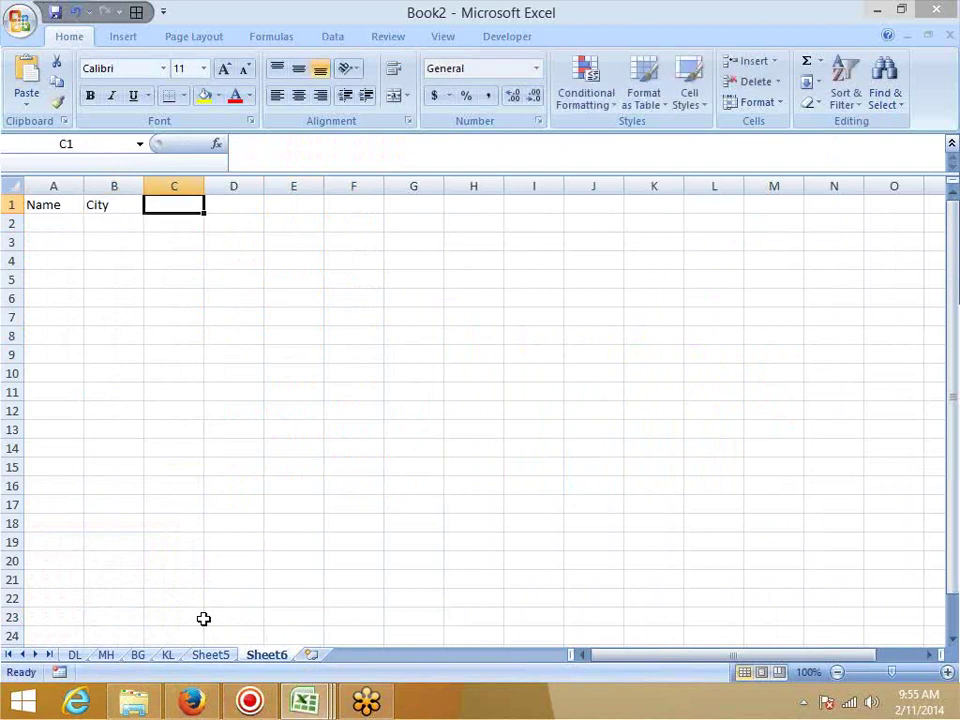
type("Qty")
key("Return")
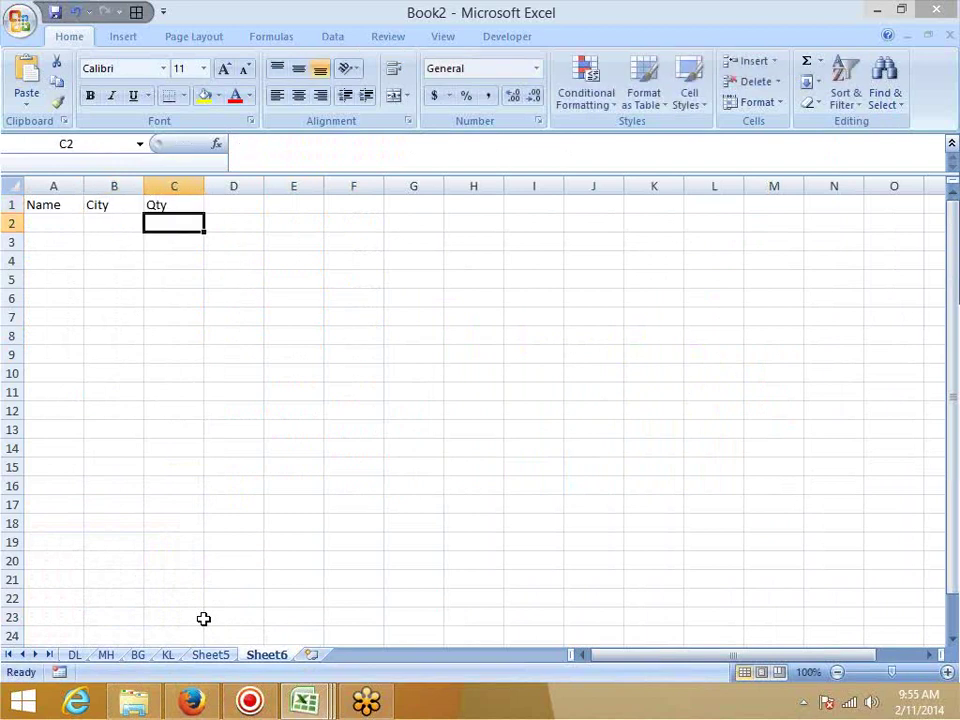
left_click(71, 186)
right_click(72, 190)
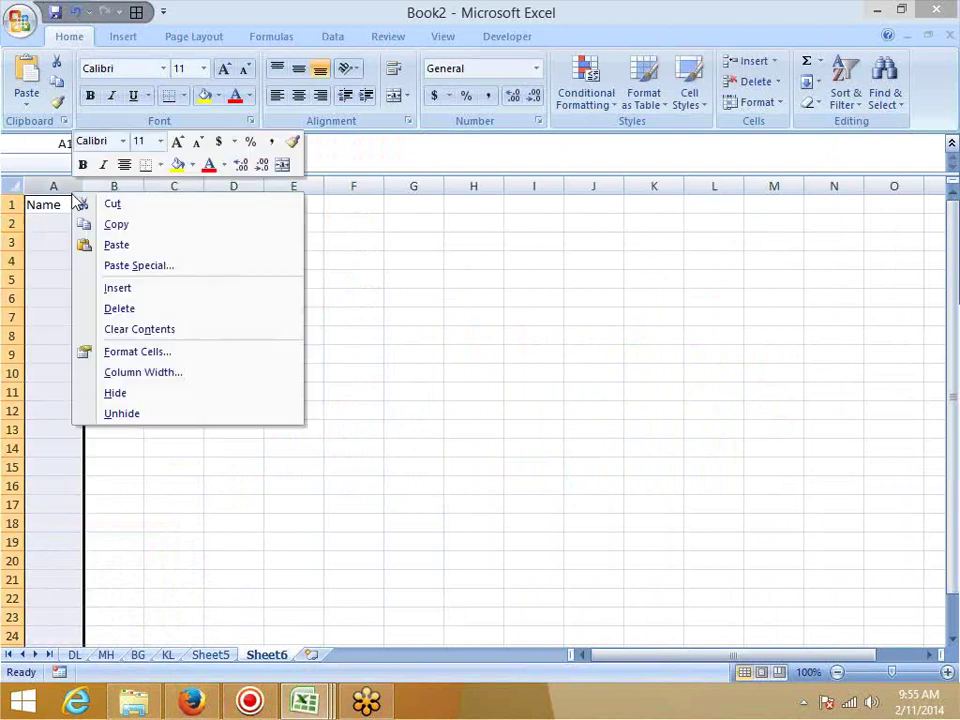
left_click(30, 229)
- Copy the name list in A2:A9 of Sheet5 and paste it at A2 of Sheet6
left_click(38, 223)
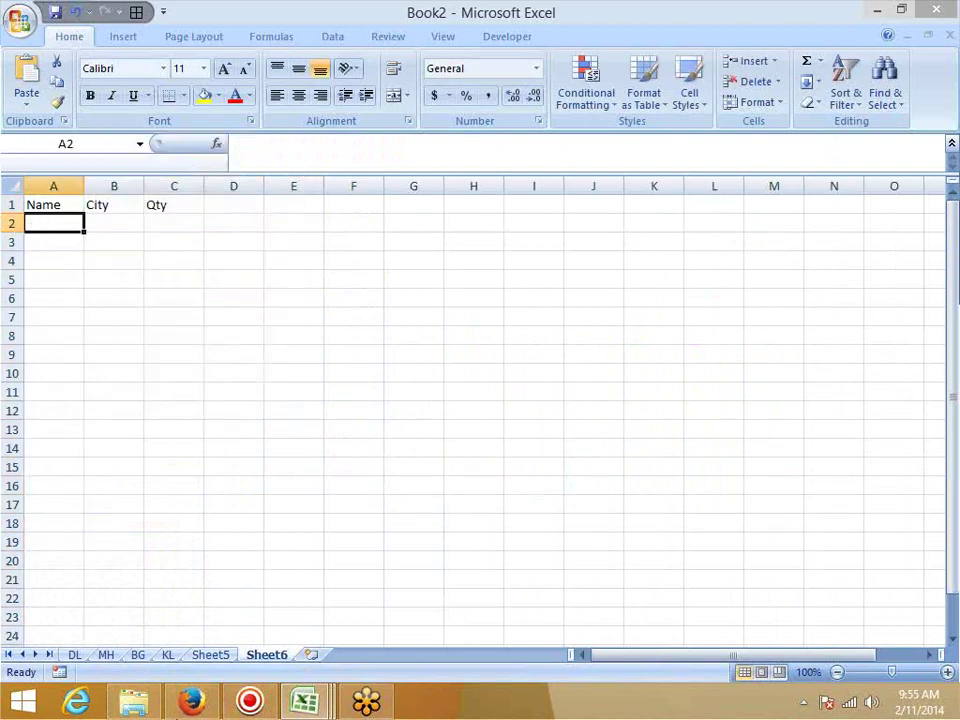
key("ctrl+Page_Up")
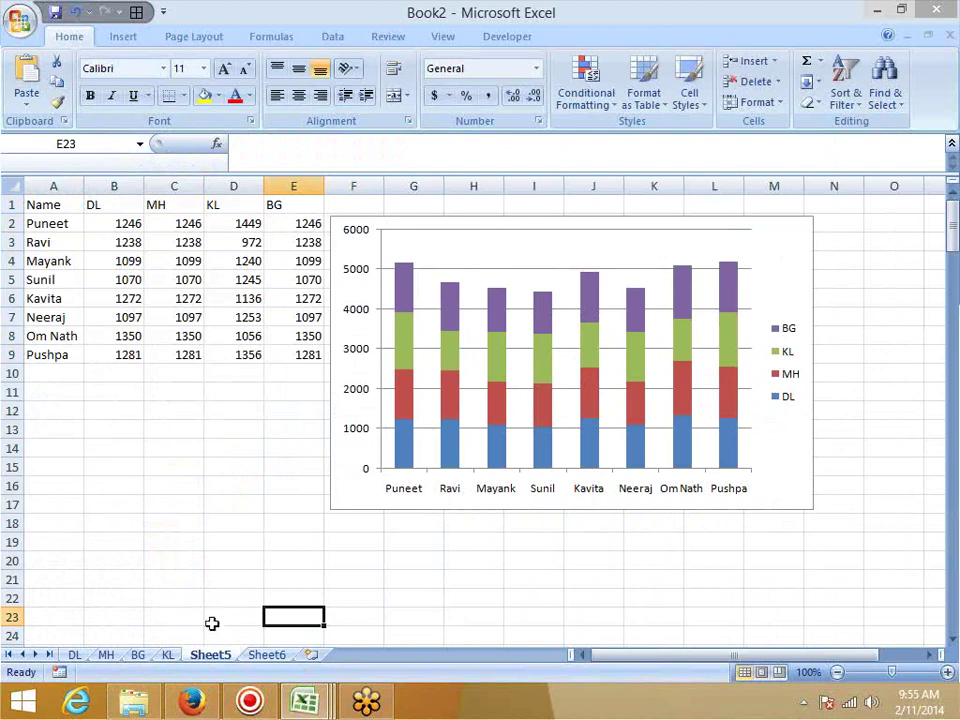
left_click_drag(43, 226, 44, 354)
key("ctrl+c")
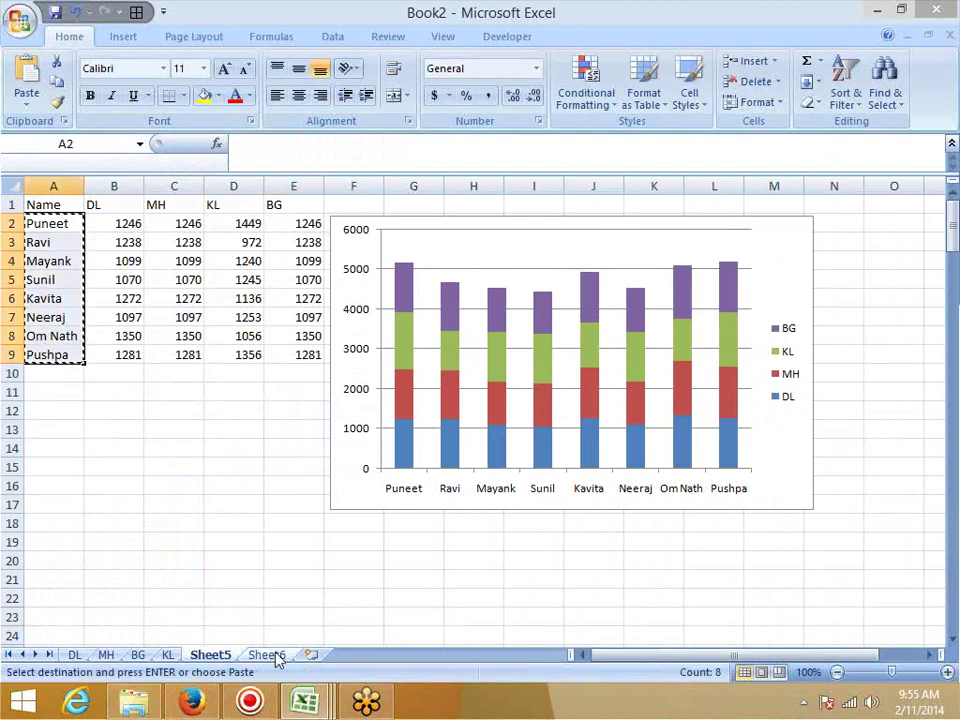
left_click(268, 655)
key("ctrl+v")
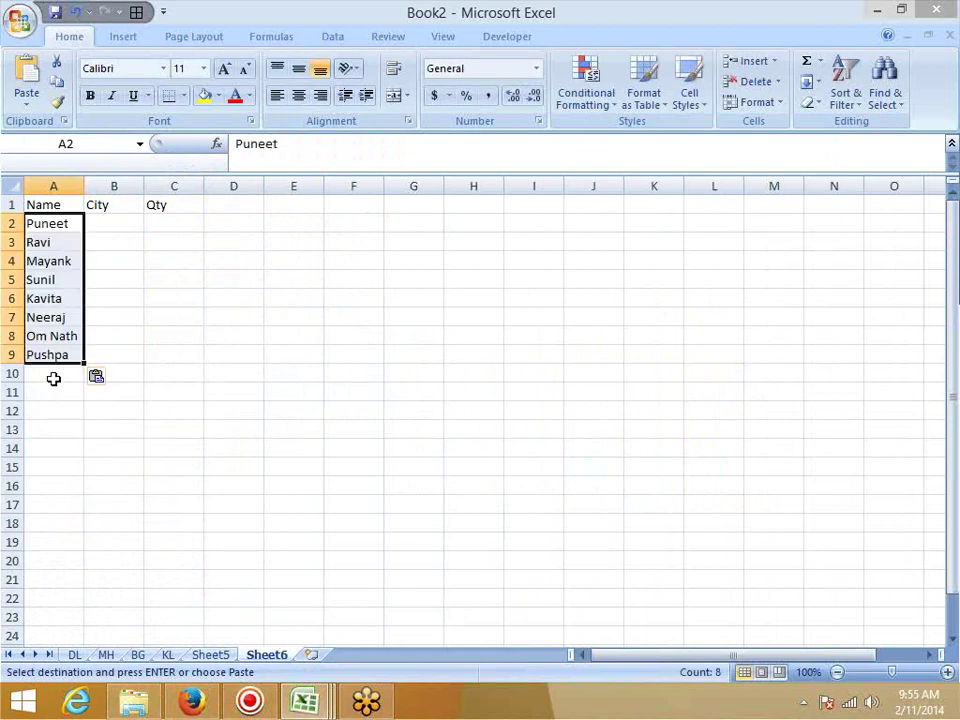
- Paste the copied name list three more times below the first block, at A10, A18 and A26
left_click(53, 376)
key("ctrl+v")
left_click(51, 525)
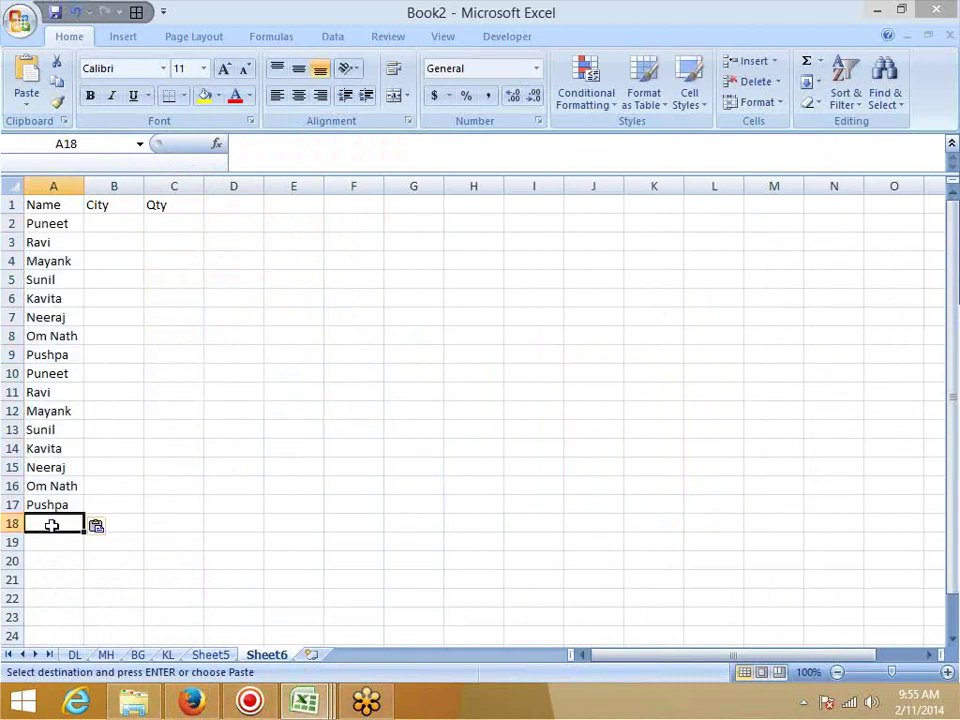
key("ctrl+v")
scroll(51, 521, "down", 2)
left_click(45, 559)
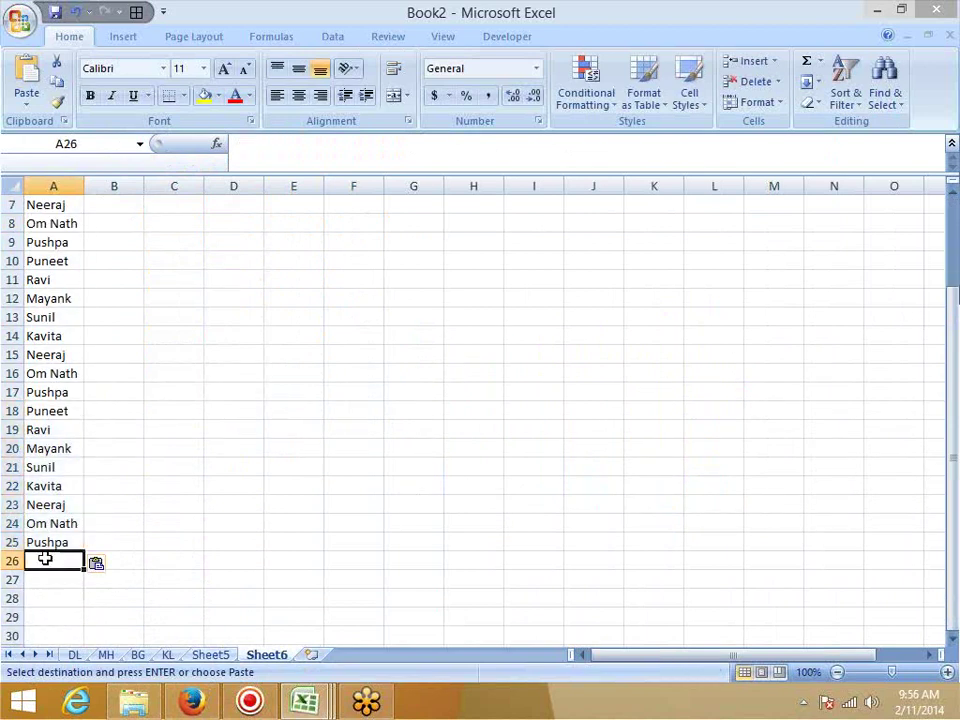
key("ctrl+v")
scroll(140, 545, "up", 2)
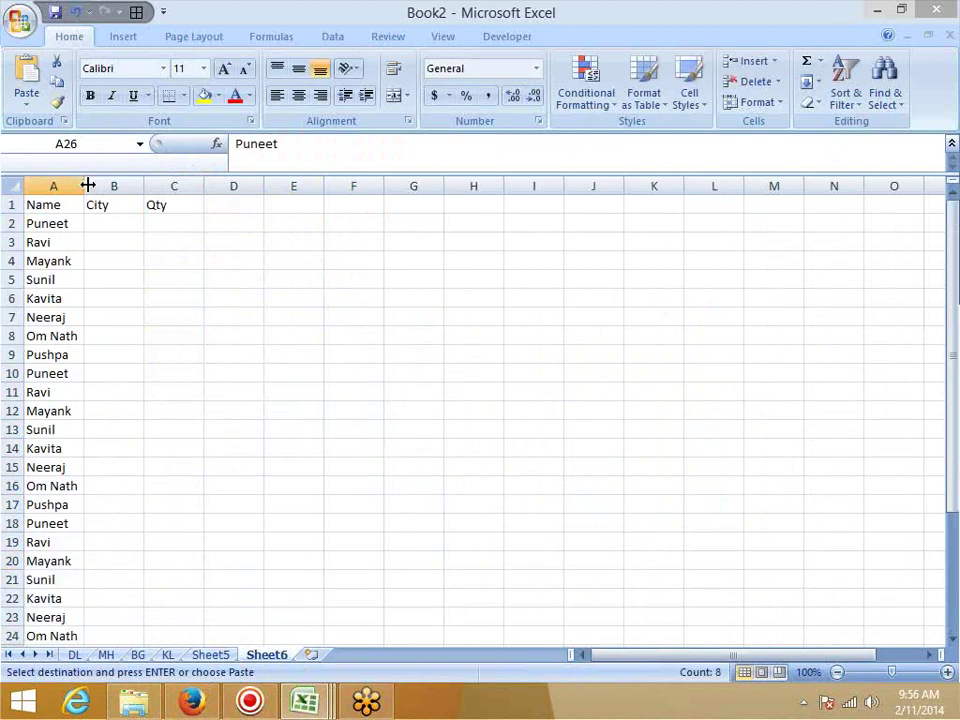
- Enter DL as the city for the first block of names and fill it through B2:B9
left_click(104, 223)
type("DL")
key("Return")
left_click(102, 222)
left_click_drag(144, 231, 135, 362)
- Enter KL as the city for the second block of names and fill it through B10:B17
left_click(120, 384)
type("KL")
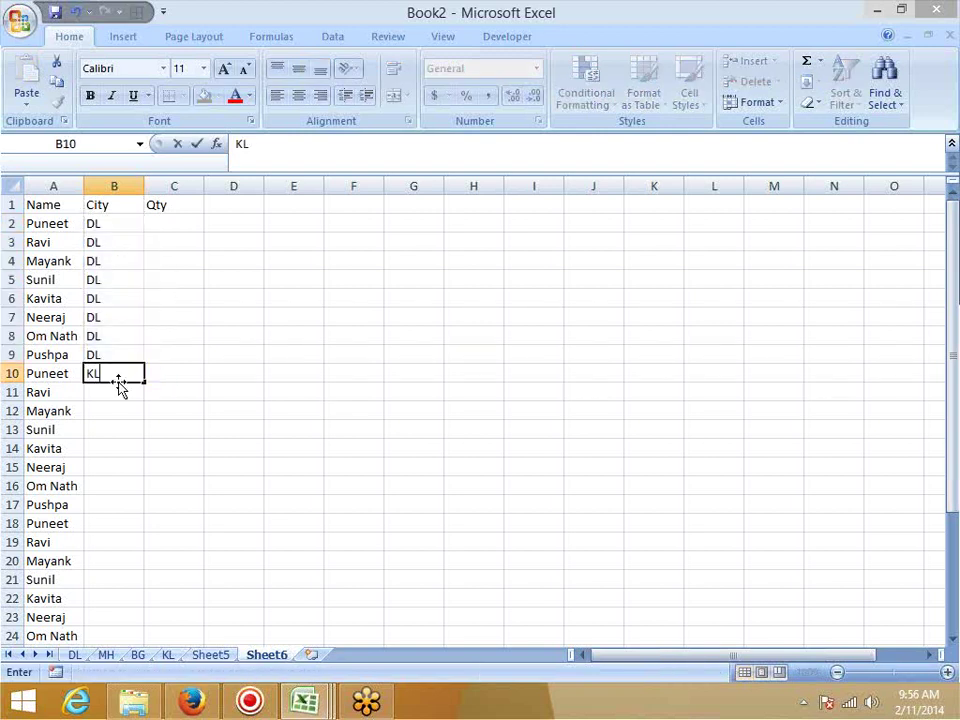
key("Return")
left_click_drag(120, 384, 116, 516)
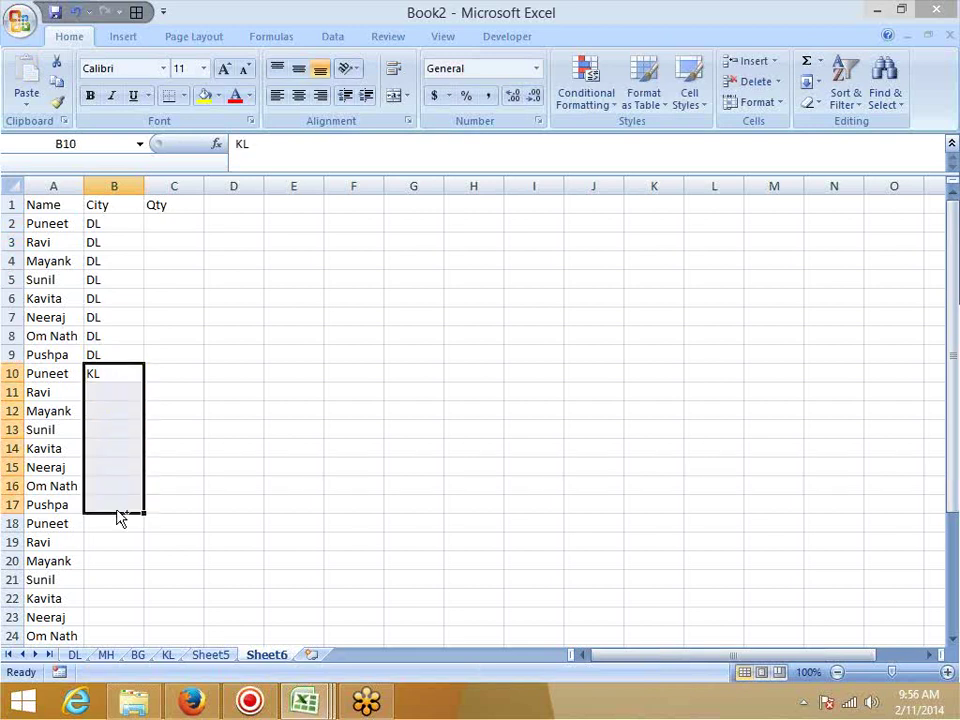
key("ctrl+d")
- Enter MH as the city for the third block of names and fill it through B18:B25
scroll(106, 390, "down", 2)
left_click(107, 410)
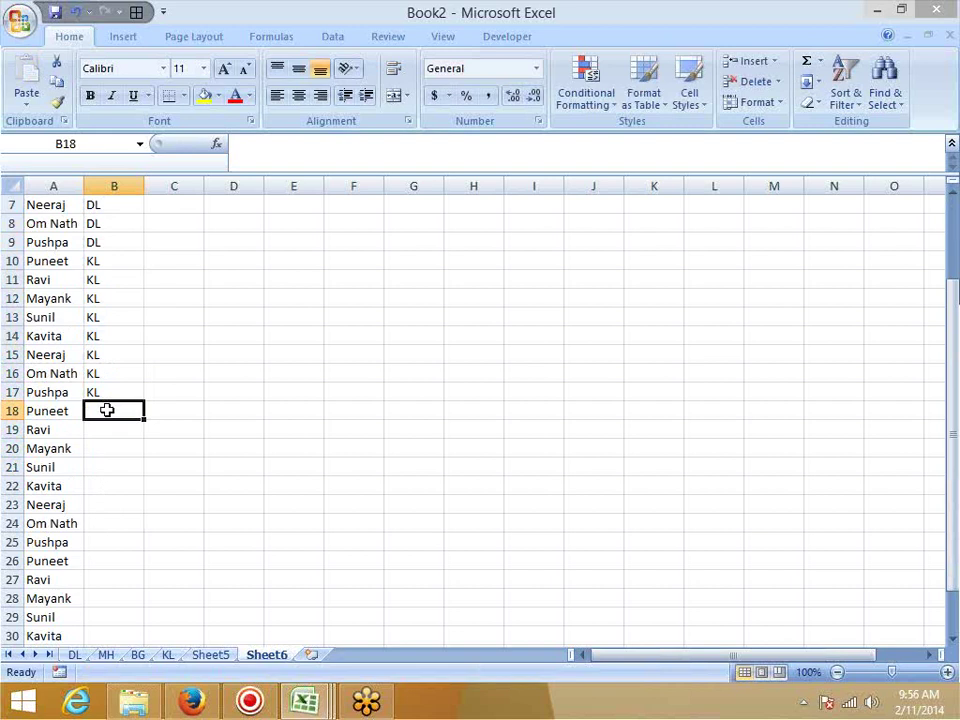
type("MH")
key("Return")
left_click(107, 410)
key("shift+Down")
key("shift+Down")
key("shift+Down")
key("shift+Down")
key("shift+Down")
key("shift+Down")
key("shift+Down")
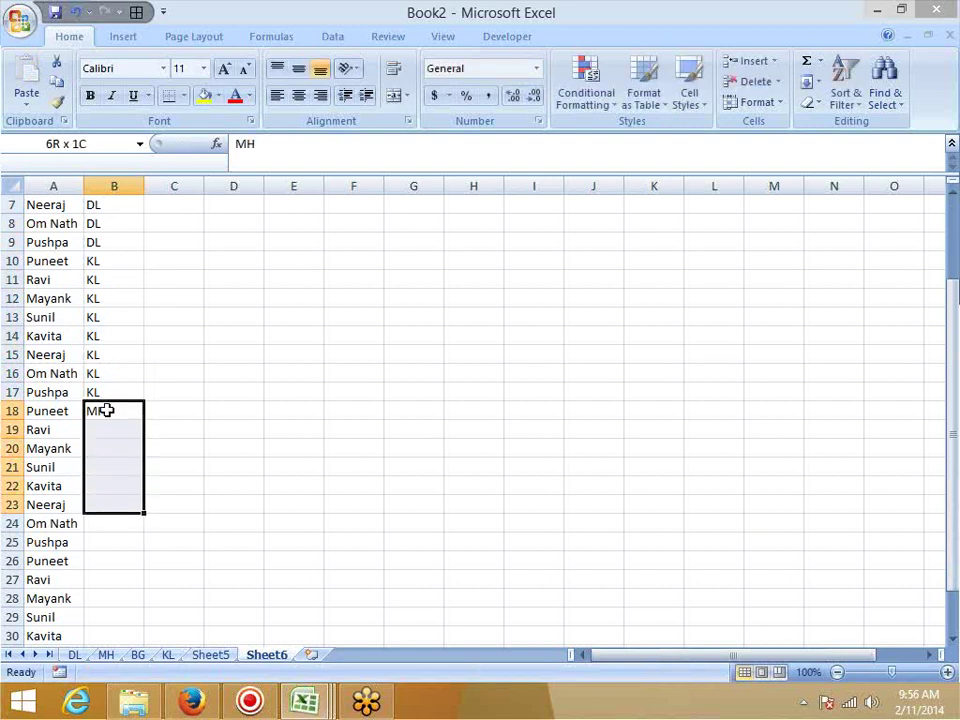
key("ctrl+d")
- Enter BG as the city for the last block of names and fill it through B26:B33
key("ctrl+Down")
key("Down")
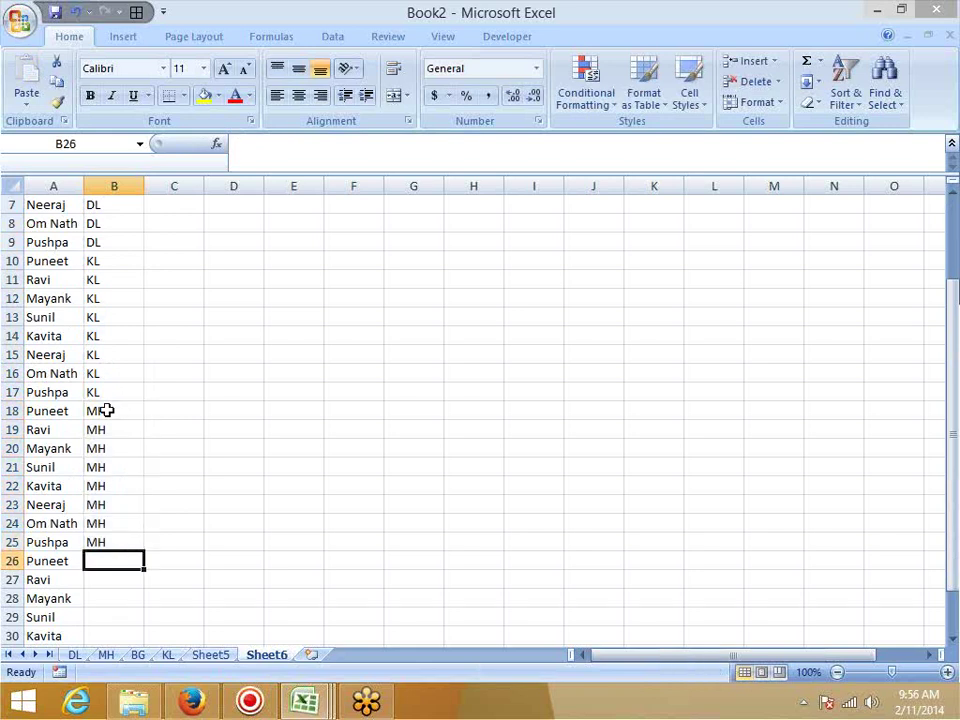
type("BG")
key("Return")
key("Up")
key("shift+Down")
key("shift+Down")
key("shift+Down")
key("shift+Down")
key("shift+Down")
key("shift+Down")
key("shift+Down")
key("shift+Down")
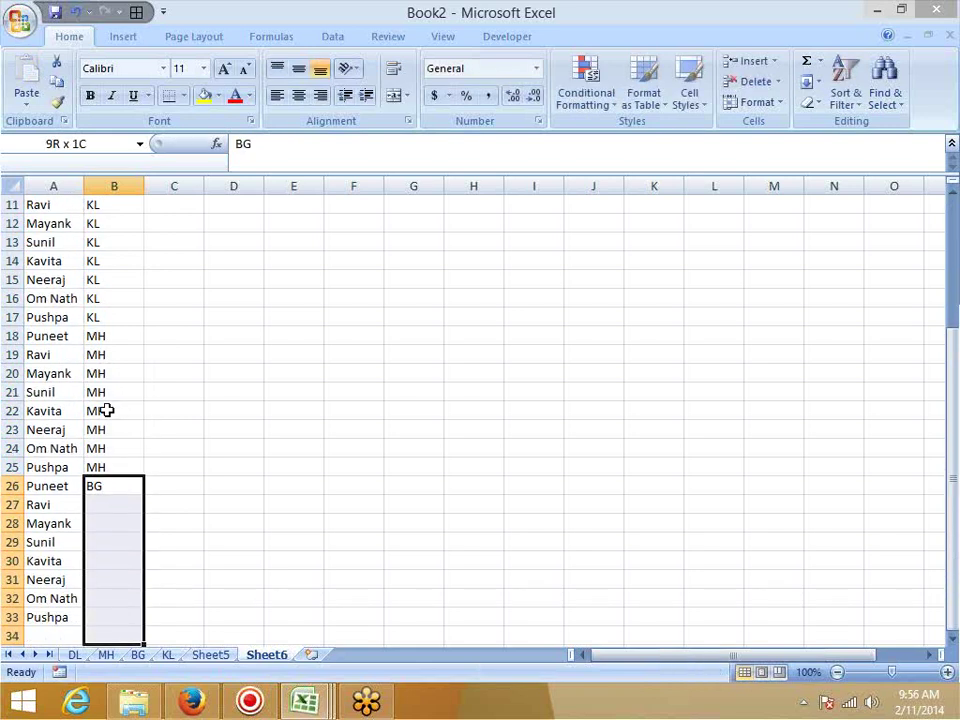
key("shift+Up")
key("ctrl+d")
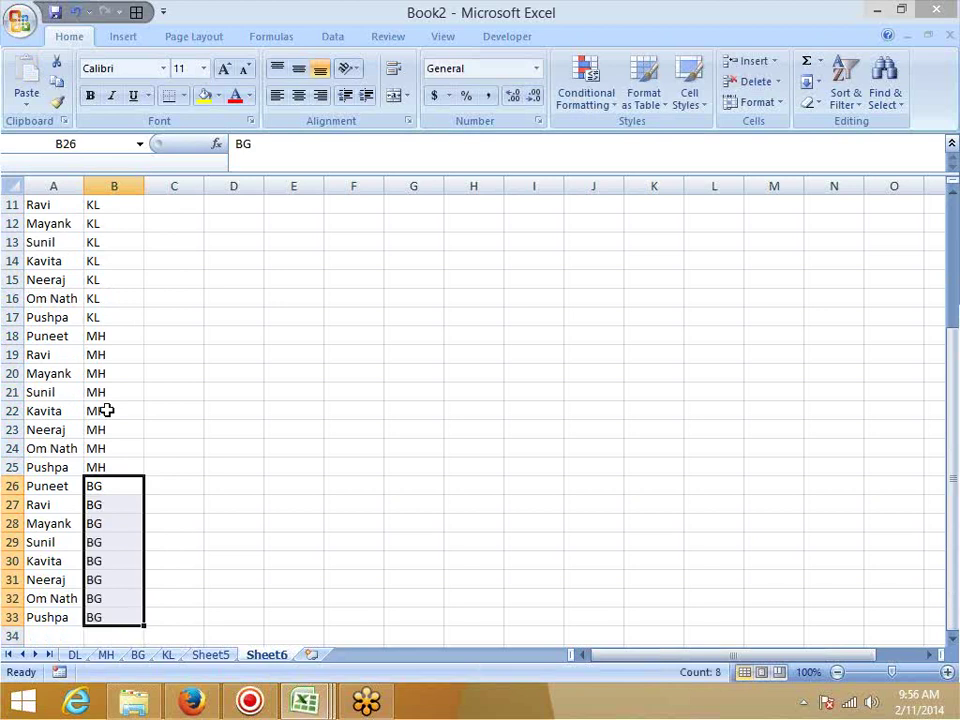
- Enter =VLOOKUP(A2,DL!A:B,2,0) in C2 to look up the first name's quantity on the DL sheet
key("ctrl+Up")
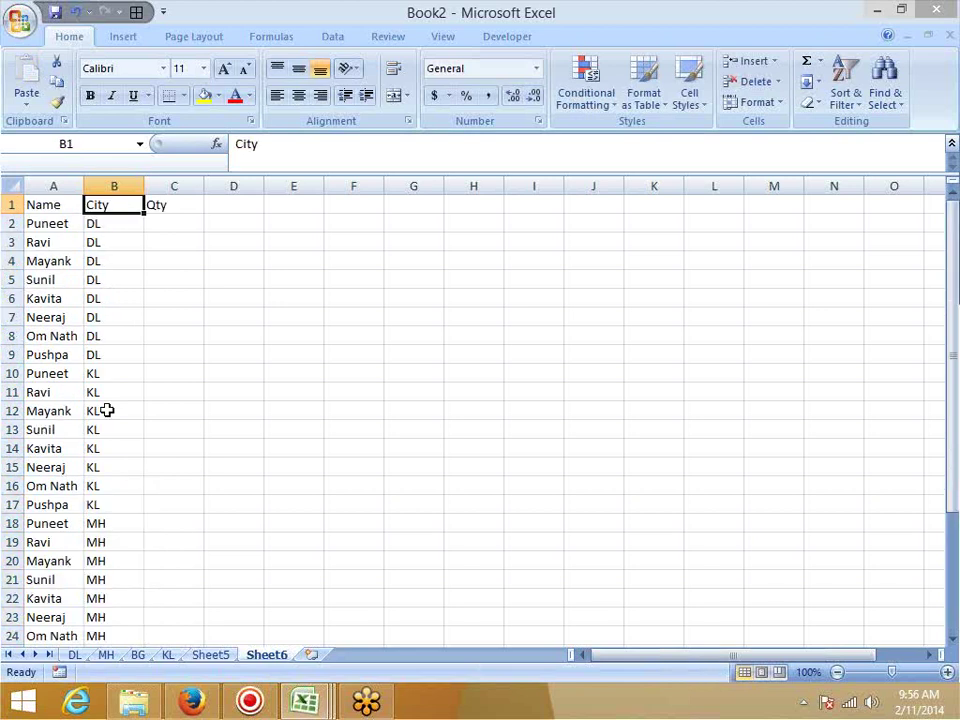
key("Right")
key("Down")
key("Left")
key("Right")
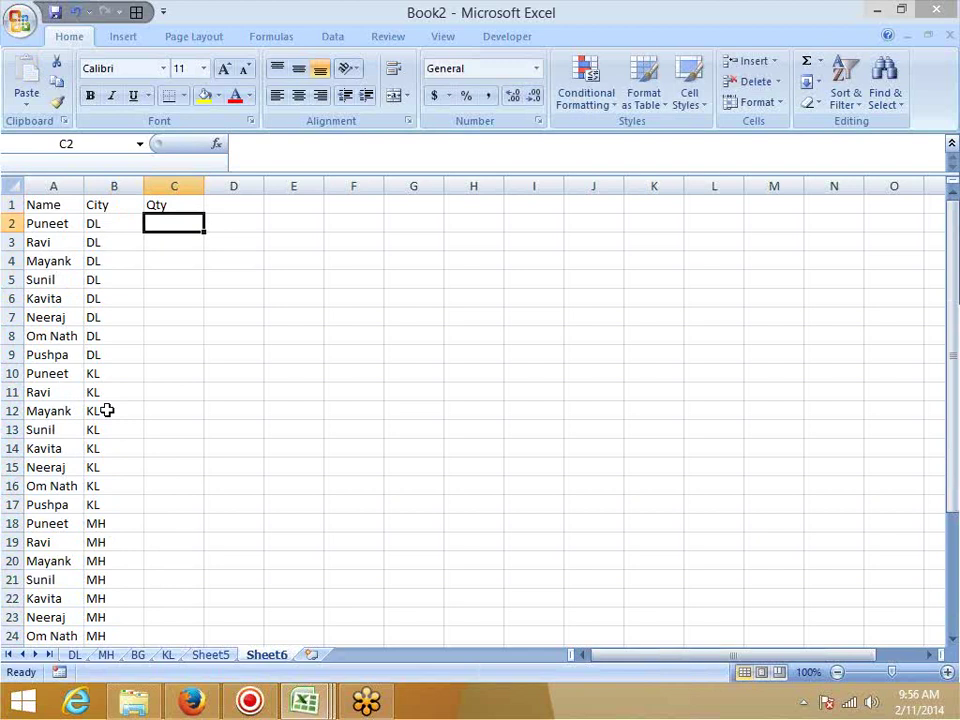
type("=vl")
key("Tab")
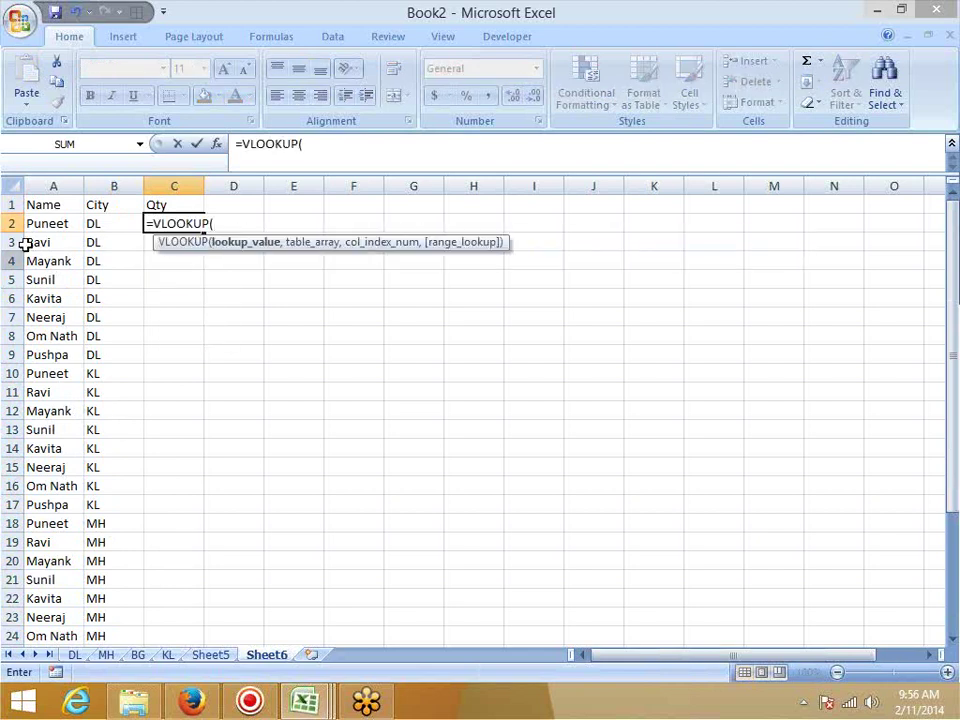
left_click(52, 223)
type(",")
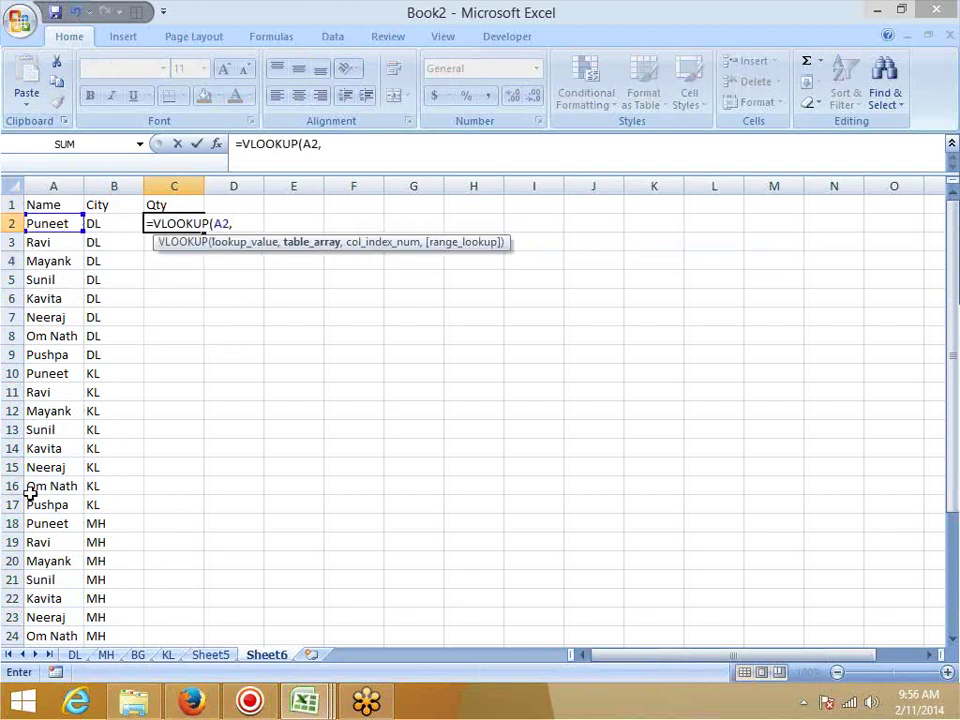
left_click(74, 655)
left_click_drag(72, 182, 131, 180)
type(",2,0")
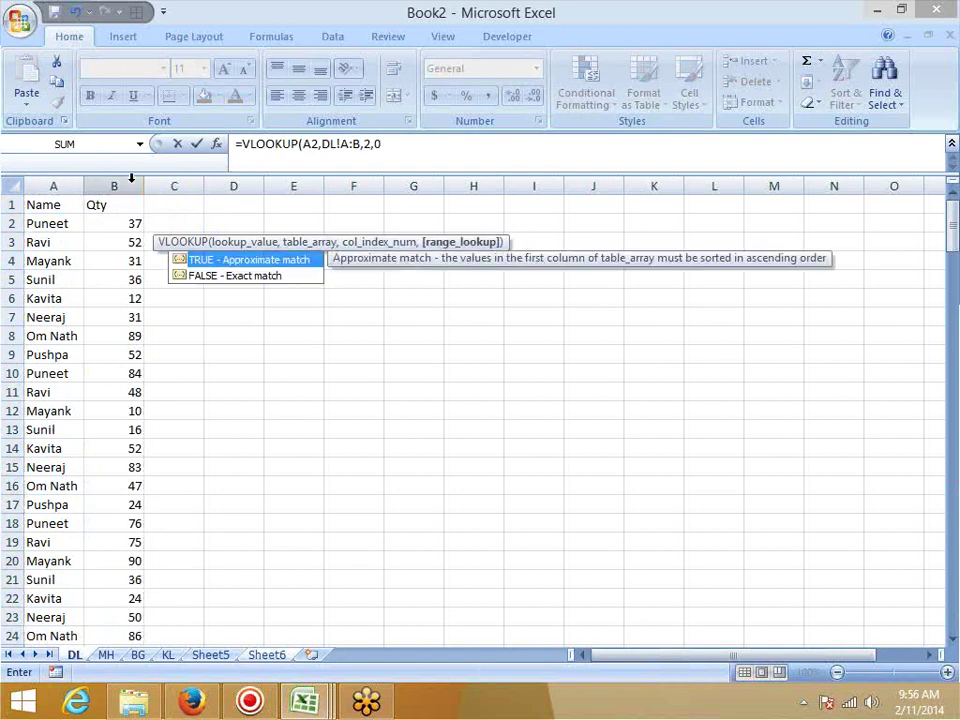
key("Return")
- Replace the fixed DL!A:B table array in the C2 formula with INDIRECT(B2&"!A:B")
key("Up")
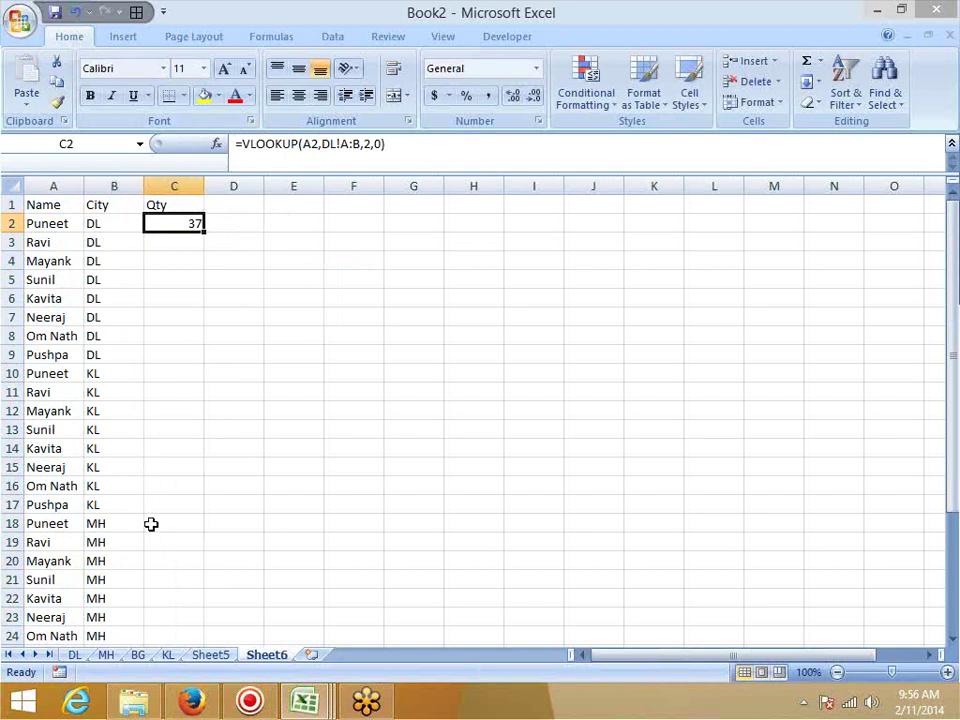
left_click(321, 144)
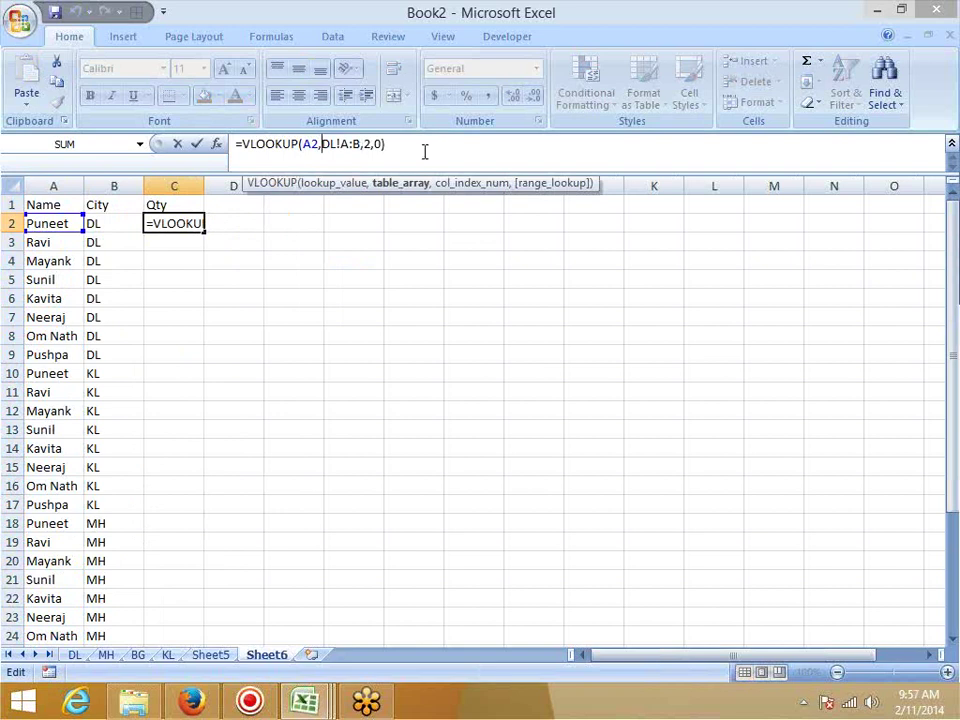
type("ind")
key("Down")
key("Tab")
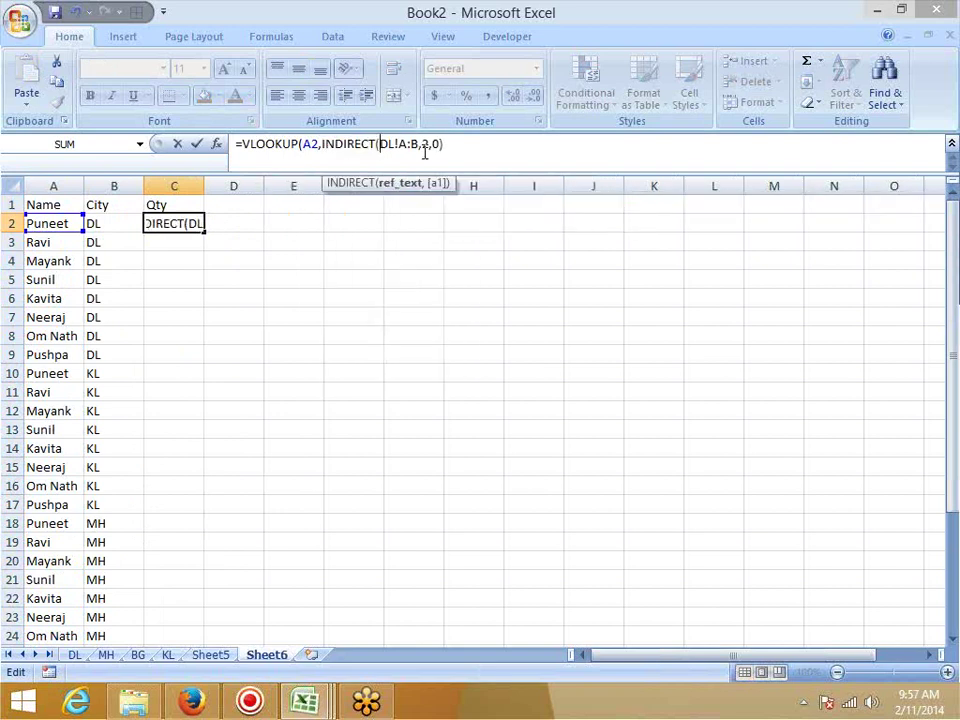
key("Delete")
key("Delete")
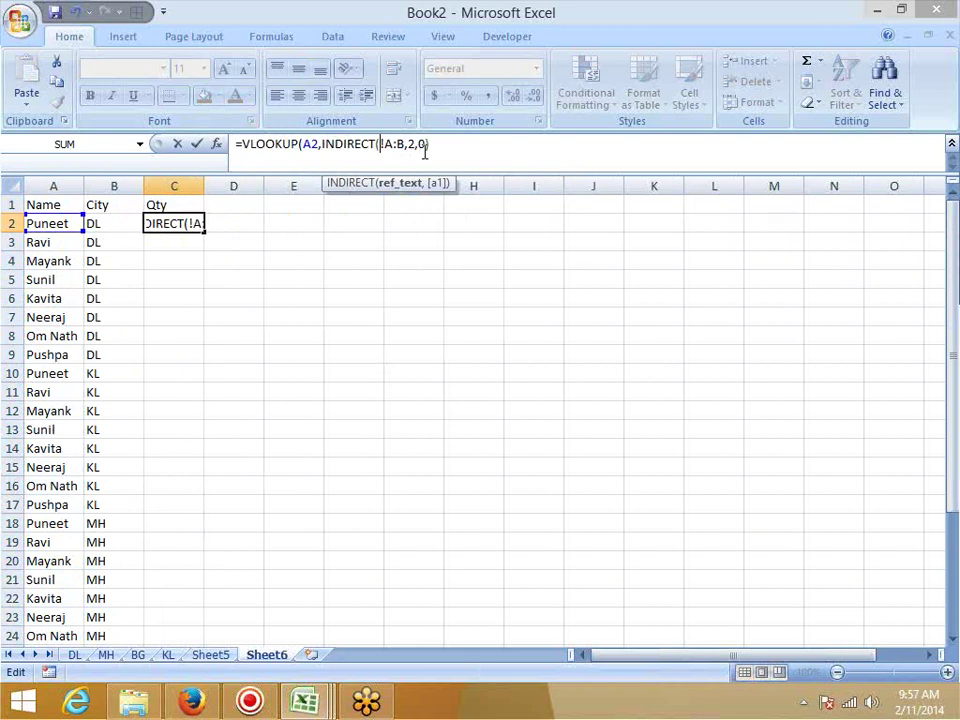
left_click(94, 223)
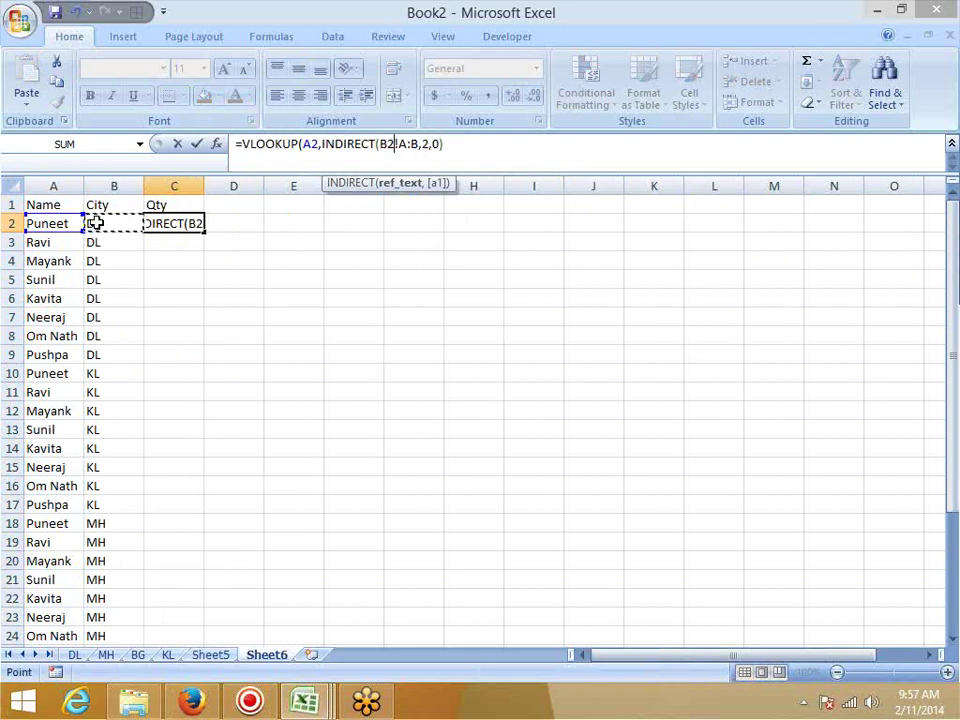
type("&\"")
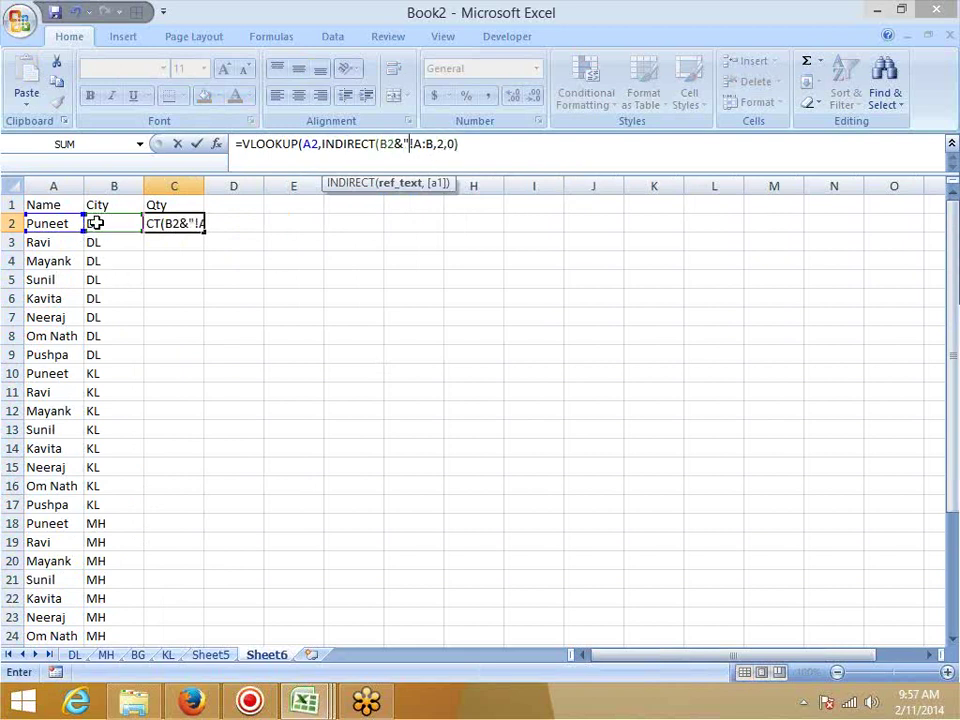
left_click(436, 145)
key("Right")
key("Right")
type("\")")
key("Return")
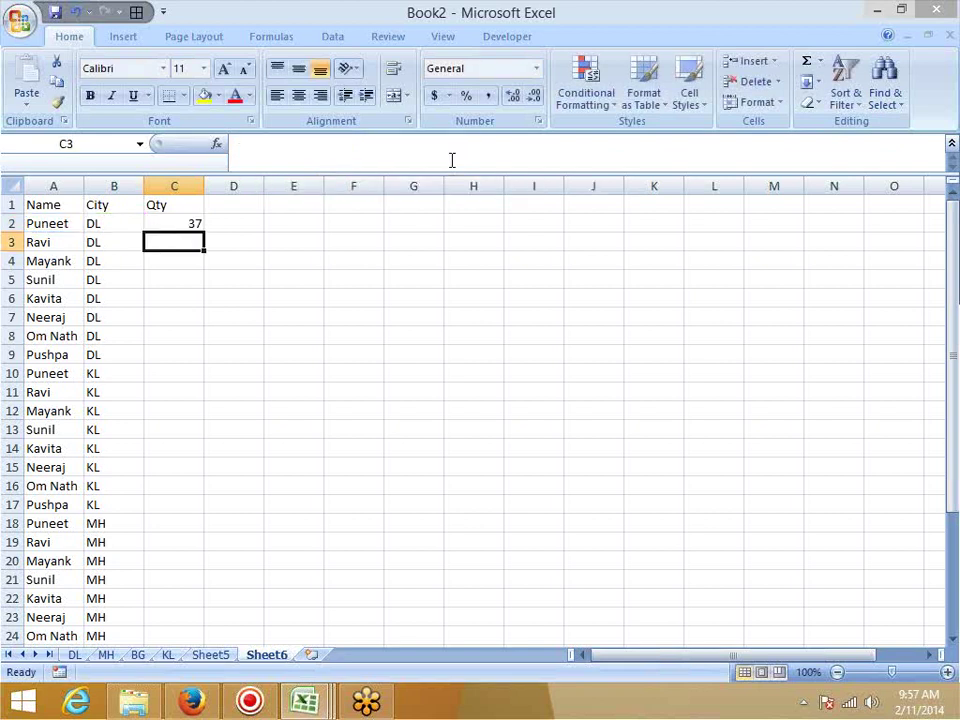
- Fill the C2 lookup formula down the Qty column through C33
key("Left")
key("ctrl+Down")
key("Right")
key("ctrl+shift+Up")
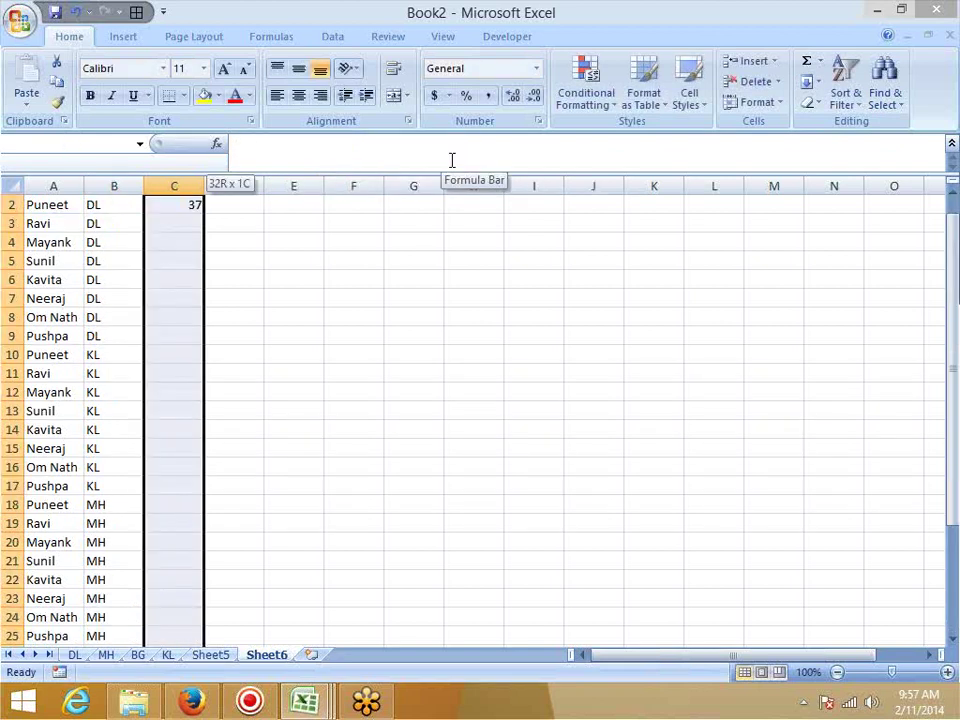
key("ctrl+d")
key("ctrl+Up")
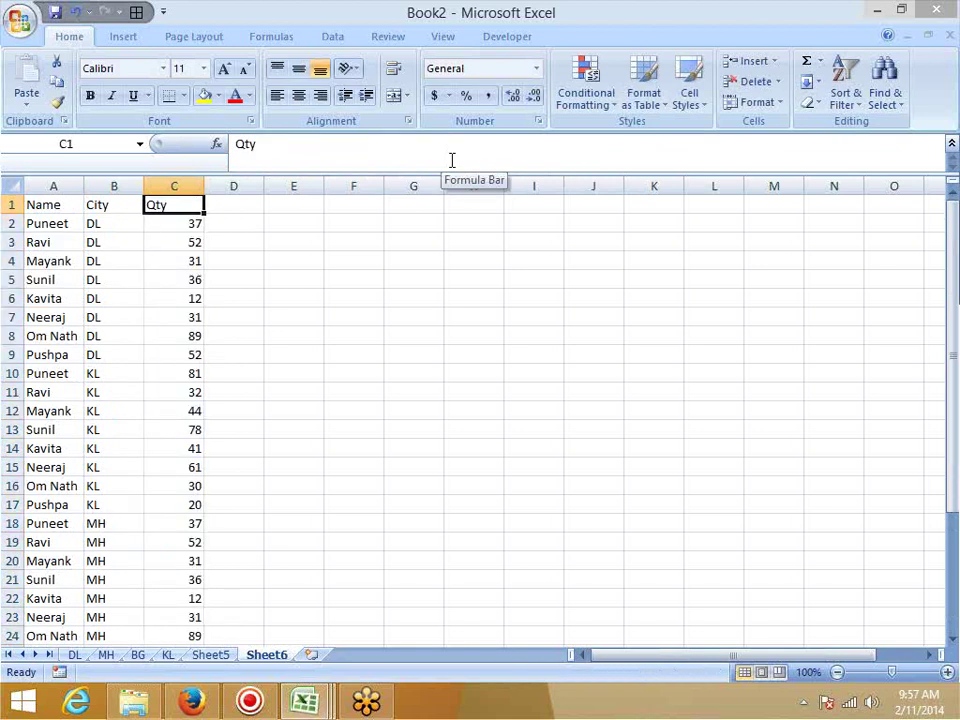
- Examine the filled lookup formulas cell by cell down the Qty column to C22
key("Down")
key("Down")
key("Down")
key("Down")
key("Down")
key("Down")
key("Down")
key("Down")
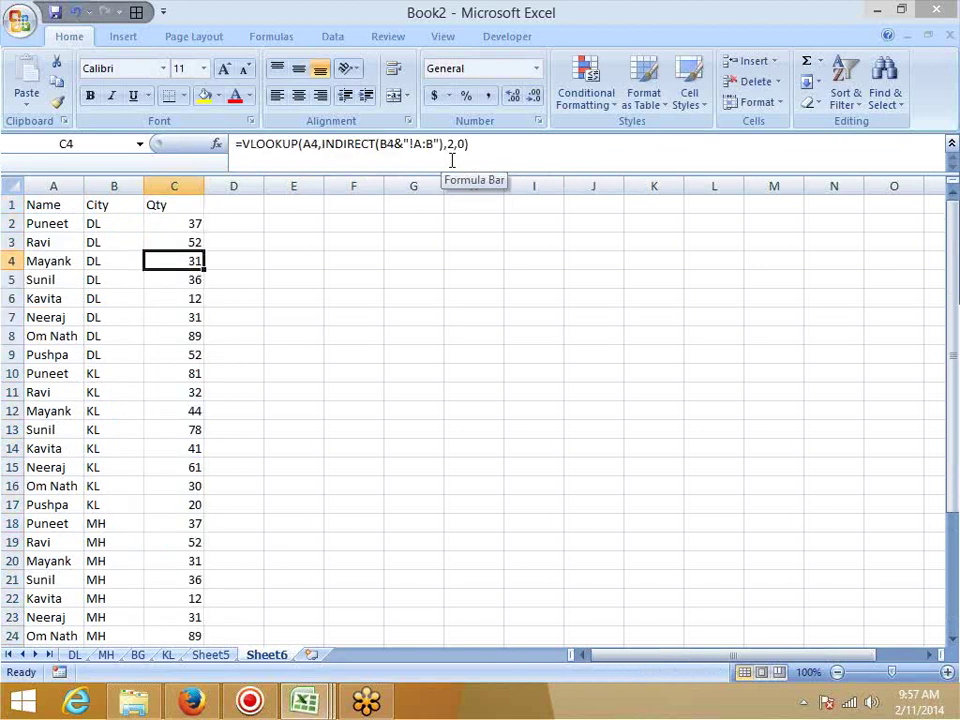
key("Down")
key("Down")
key("Down")
key("Down")
key("Down")
key("Down")
key("Down")
key("Down")
key("Down")
key("Down")
key("Down")
key("Down")
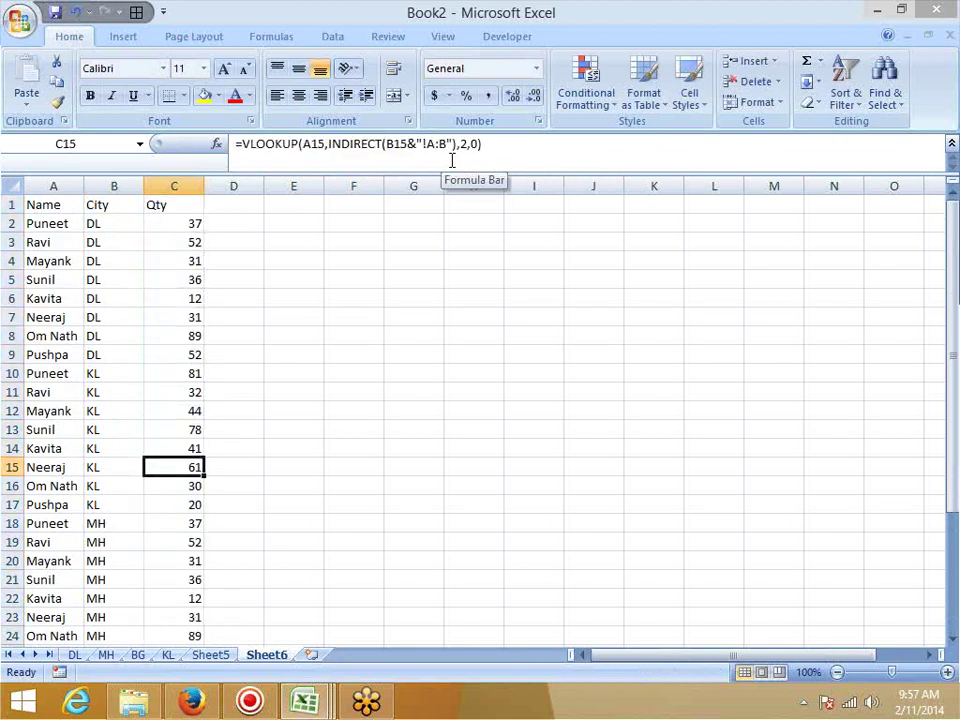
key("Down")
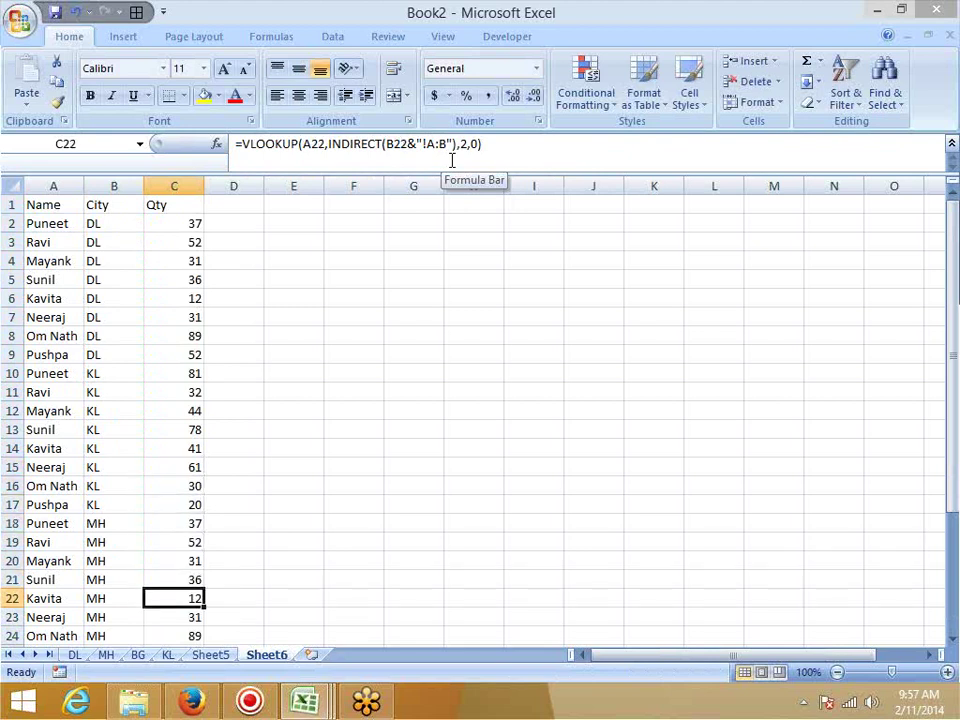
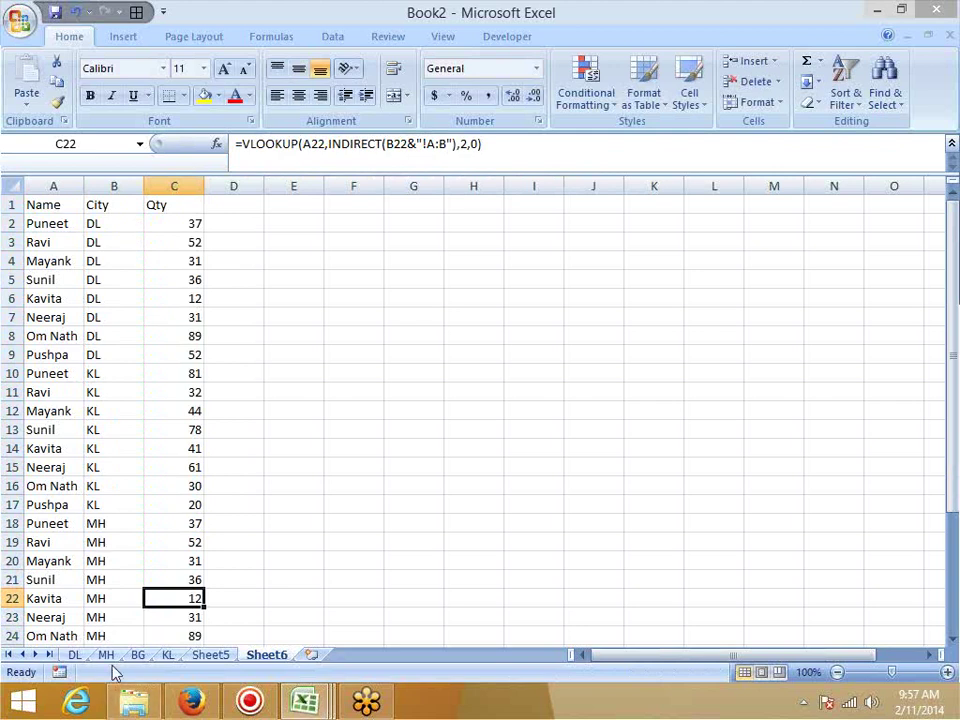
- Open the DL sheet to view its source quantities
left_click(76, 656)
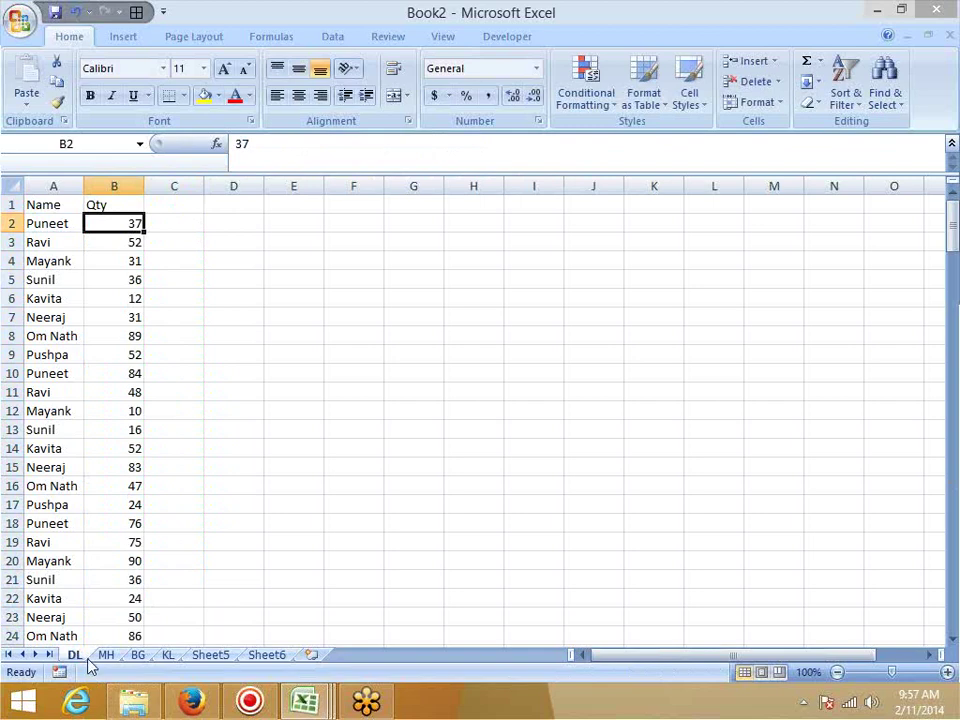
- Switch to the Data workbook and copy columns B to J, Name through P-8, from Sheet1
mouse_move(304, 700)
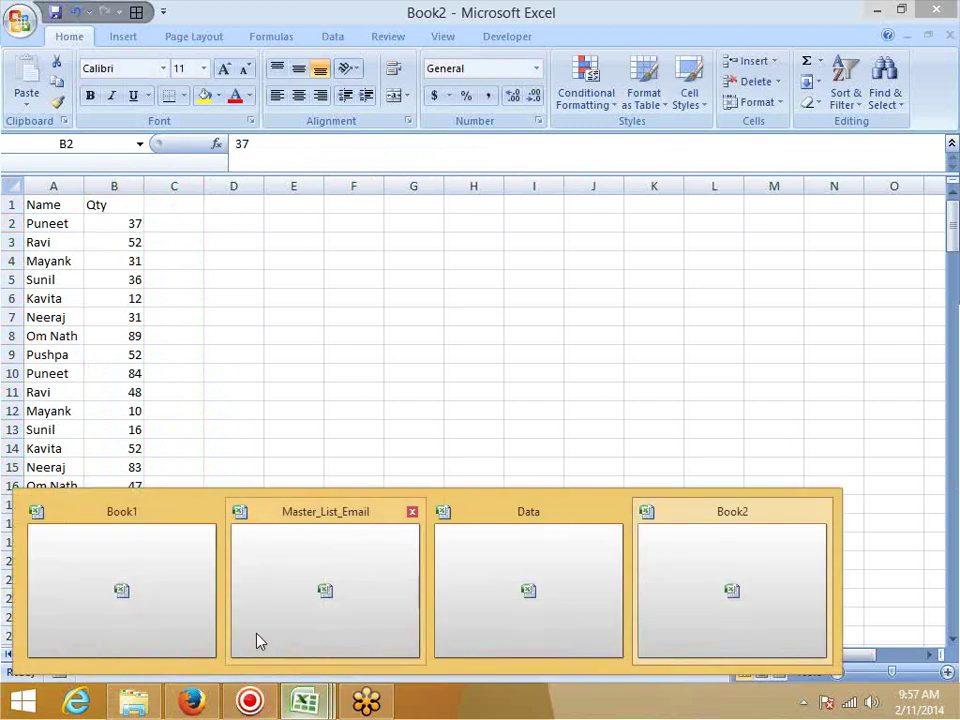
left_click(463, 636)
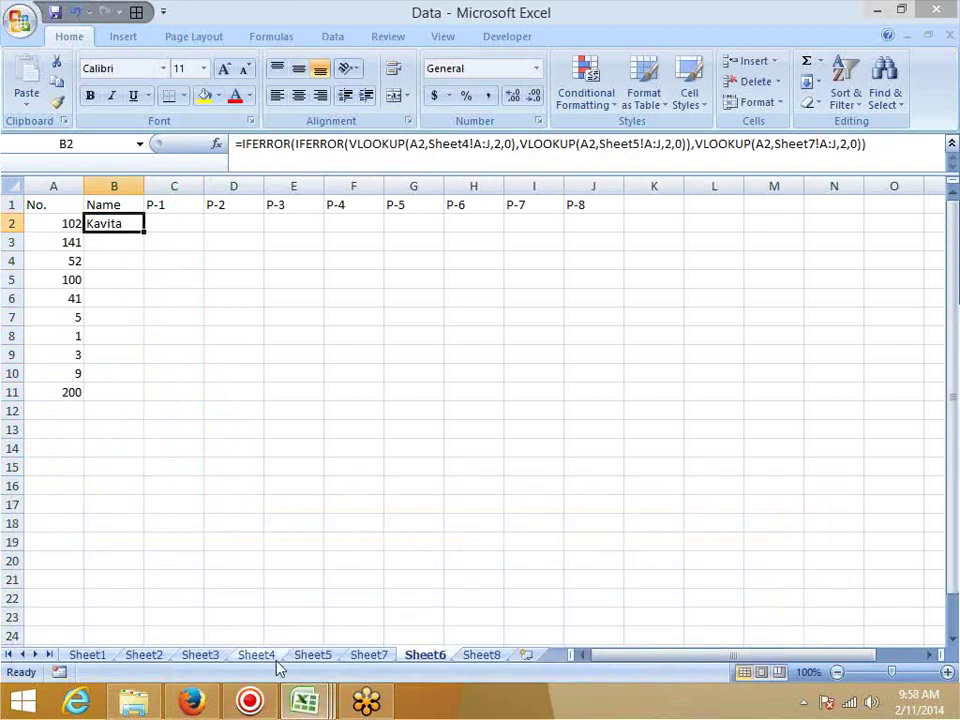
left_click(375, 656)
left_click(88, 656)
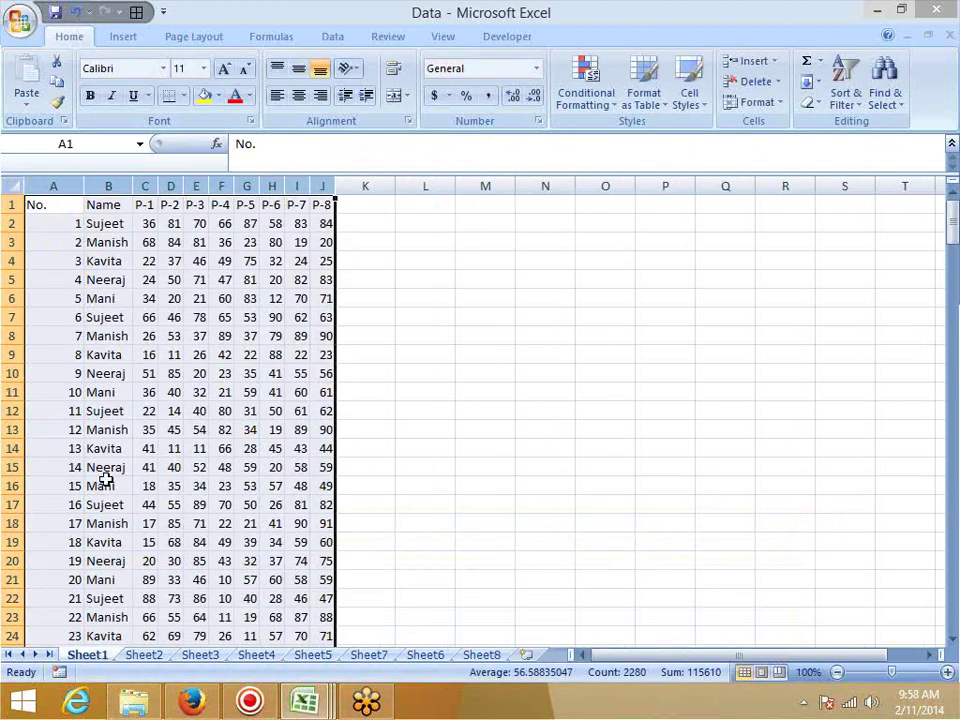
left_click(115, 260)
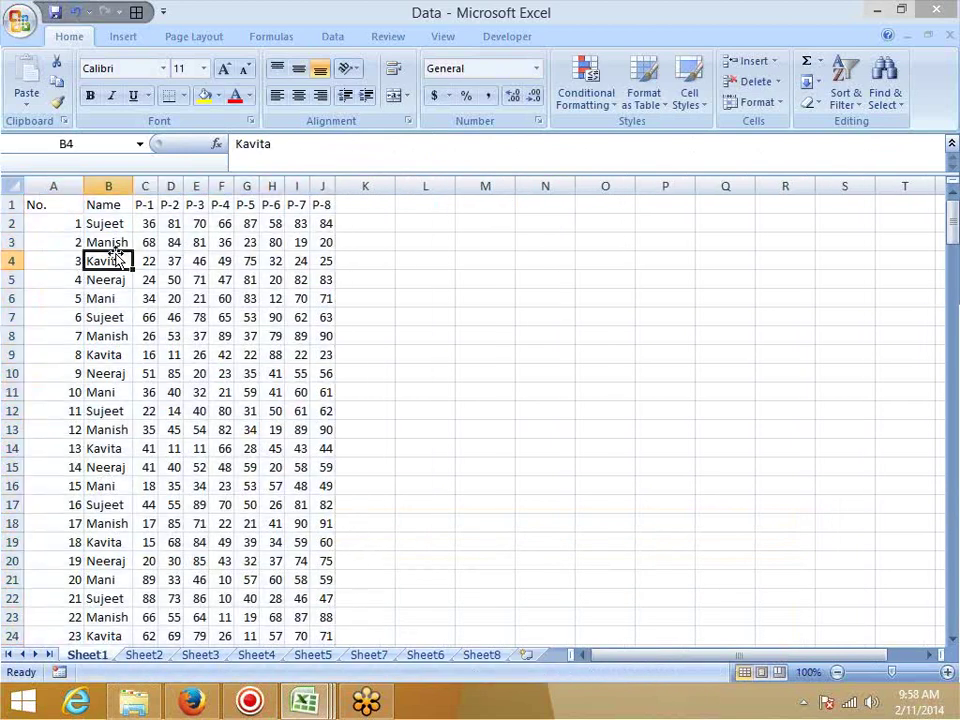
left_click(109, 188)
left_click_drag(109, 188, 318, 188)
key("ctrl+c")
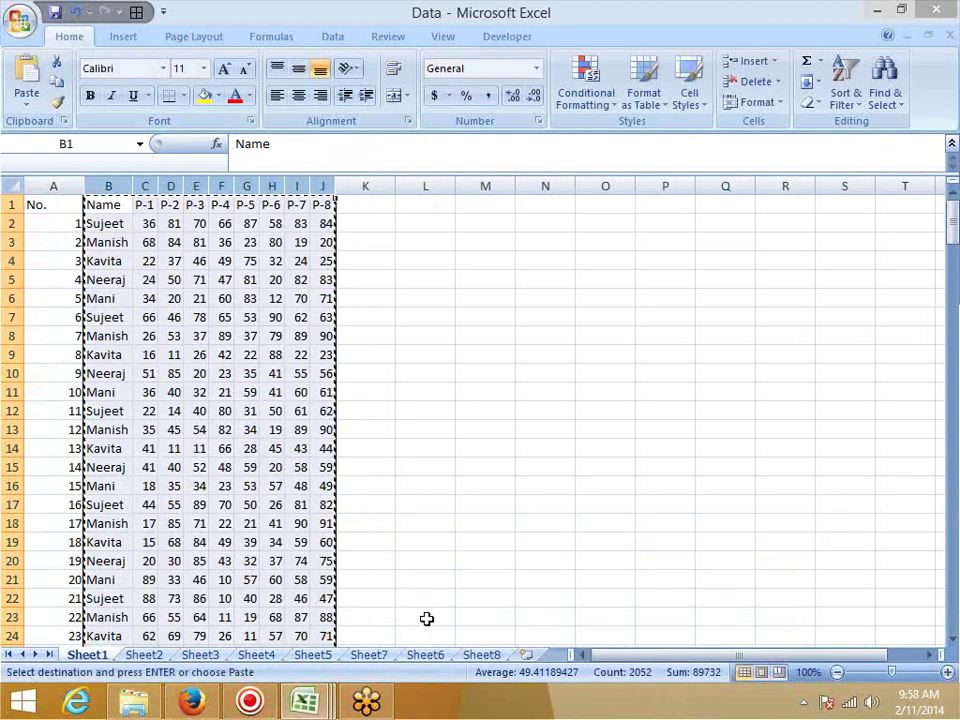
- Return to the Book2 workbook, add a new worksheet and paste the copied columns starting at A1
key("ctrl+Tab")
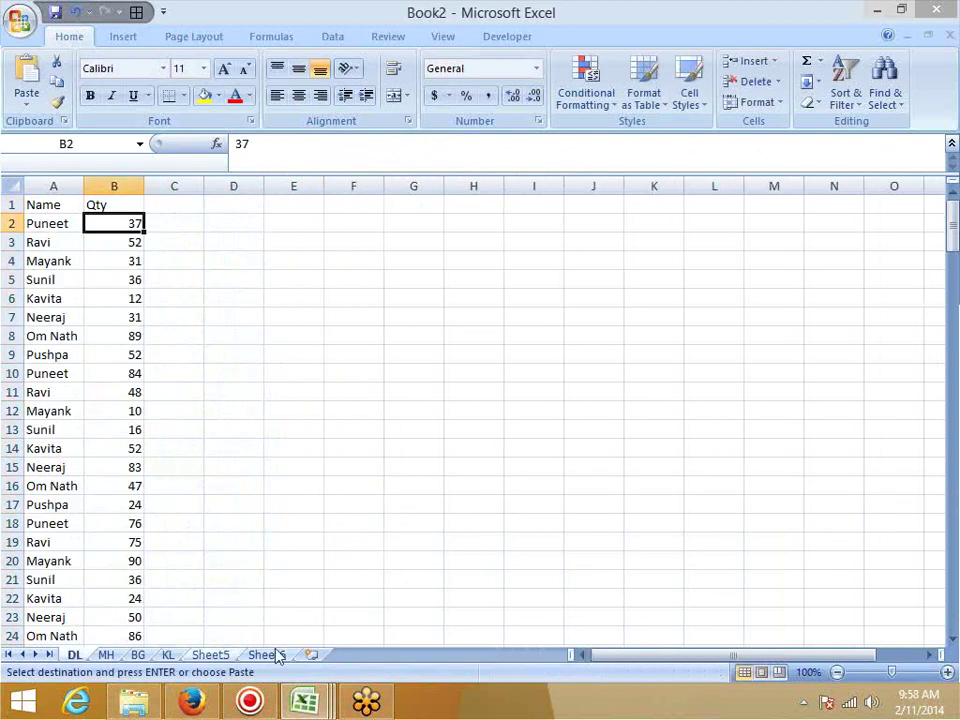
left_click(216, 655)
left_click(257, 655)
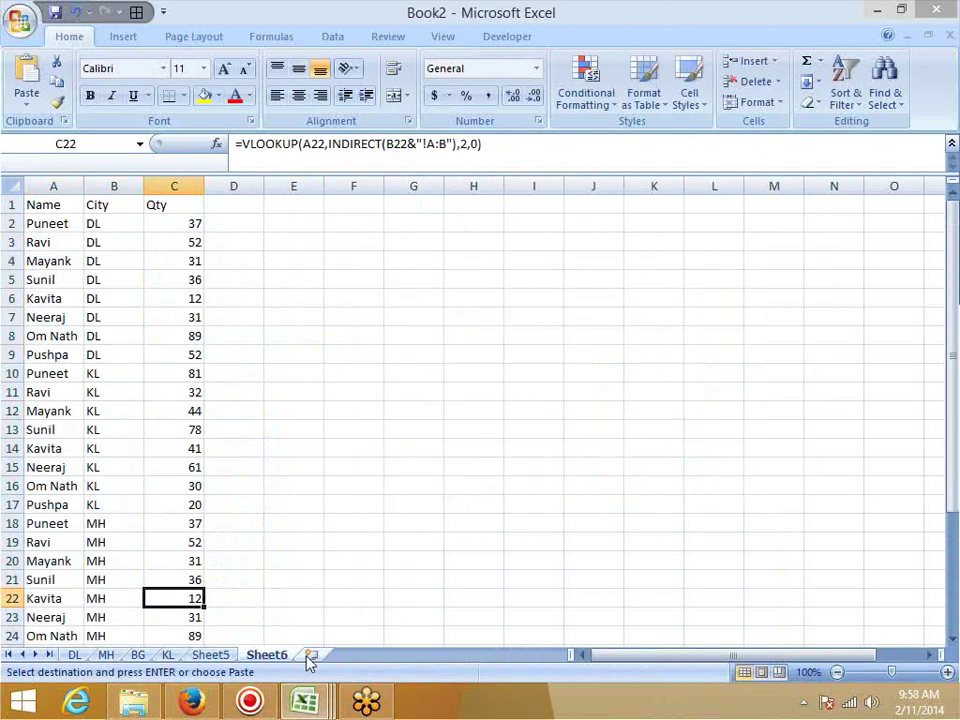
left_click(311, 655)
key("ctrl+v")
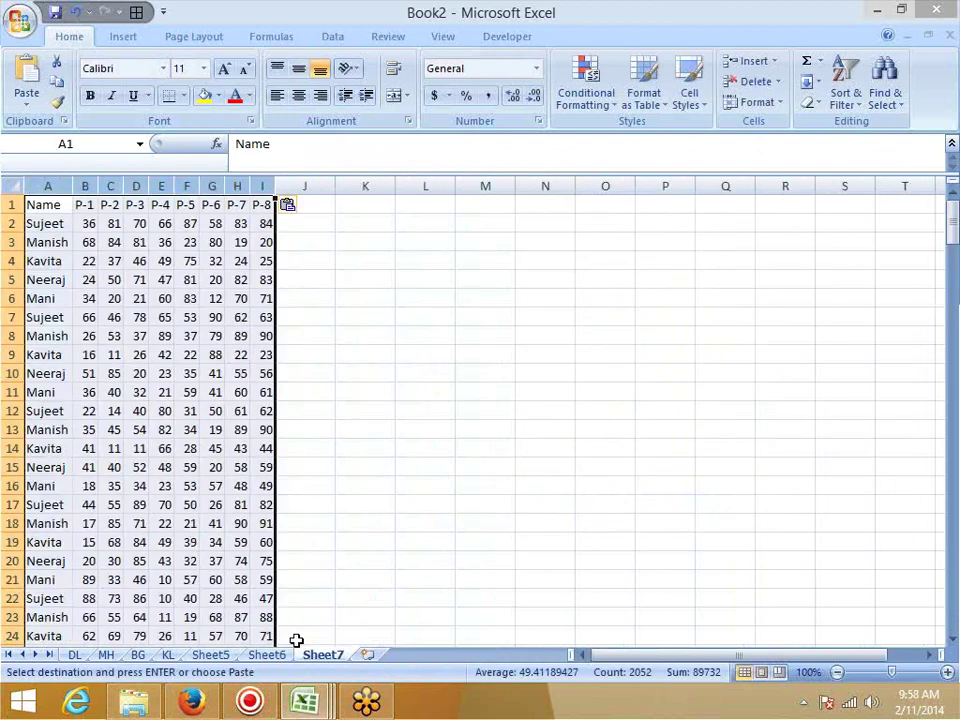
- Insert a blank column before the Name column
left_click(58, 200)
left_click(61, 186)
right_click(60, 188)
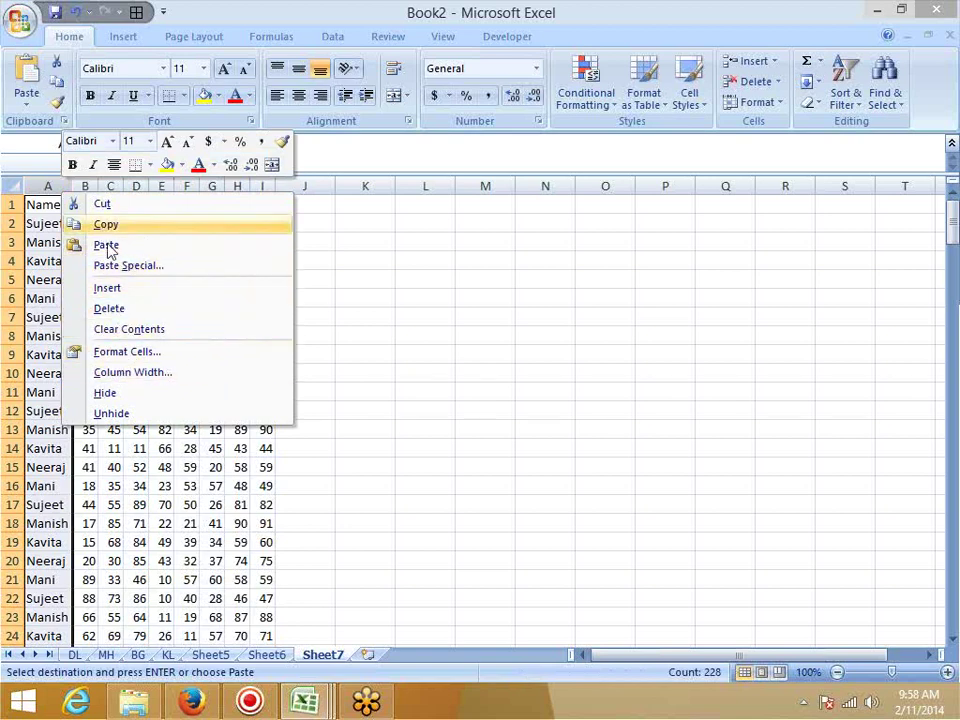
left_click(117, 292)
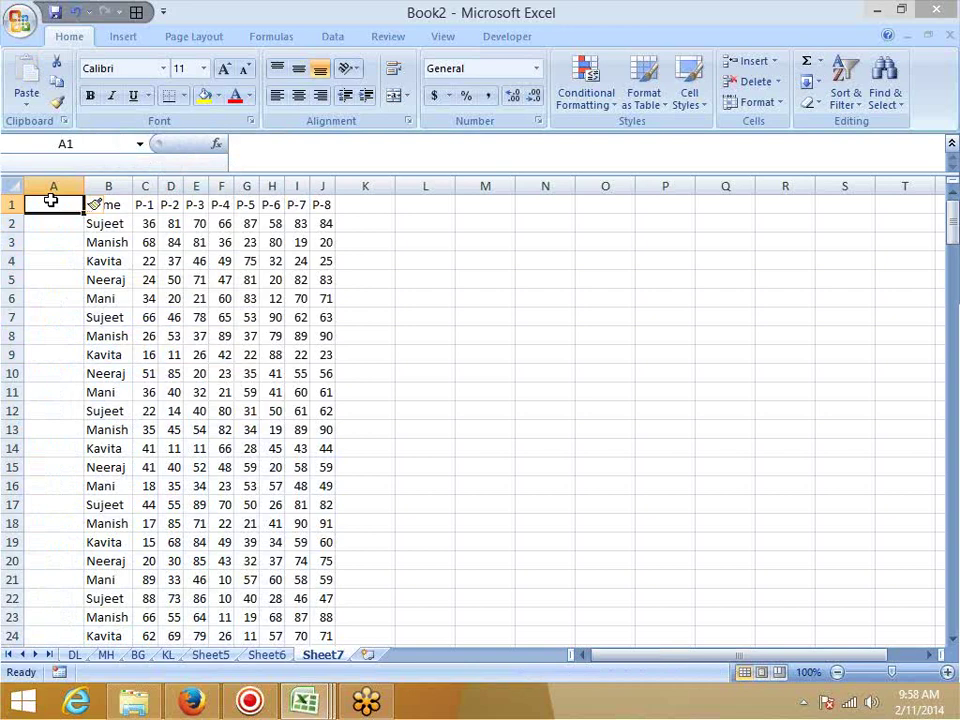
- Head column A "Date", enter 1-Jan in A2 and fill the daily dates down alongside the data
type("DAte")
key("Return")
type("1-jan")
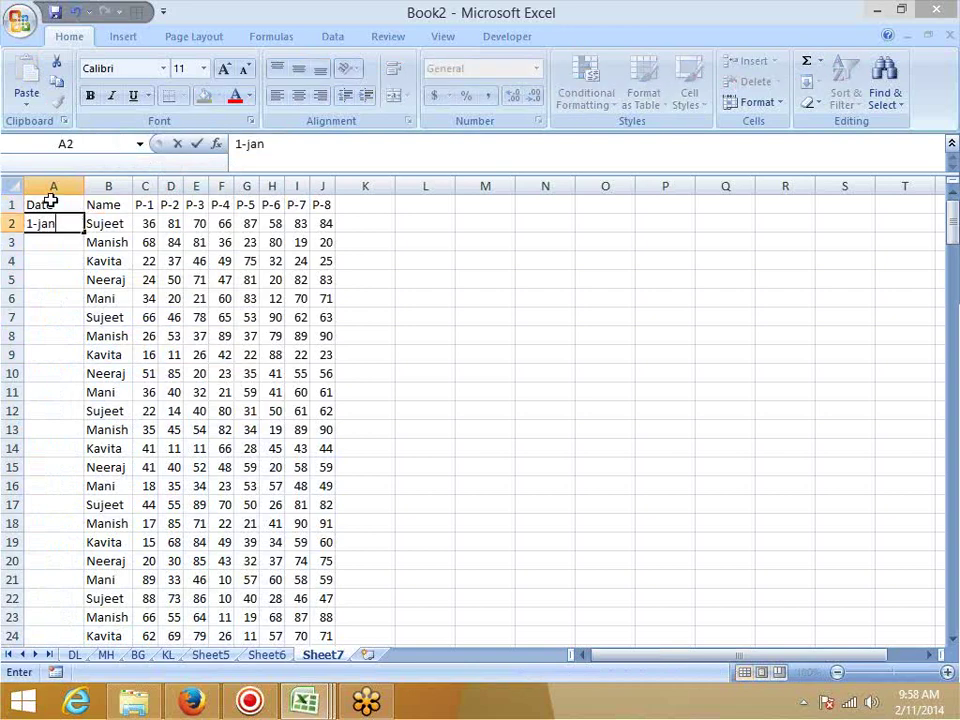
key("Return")
left_click(73, 221)
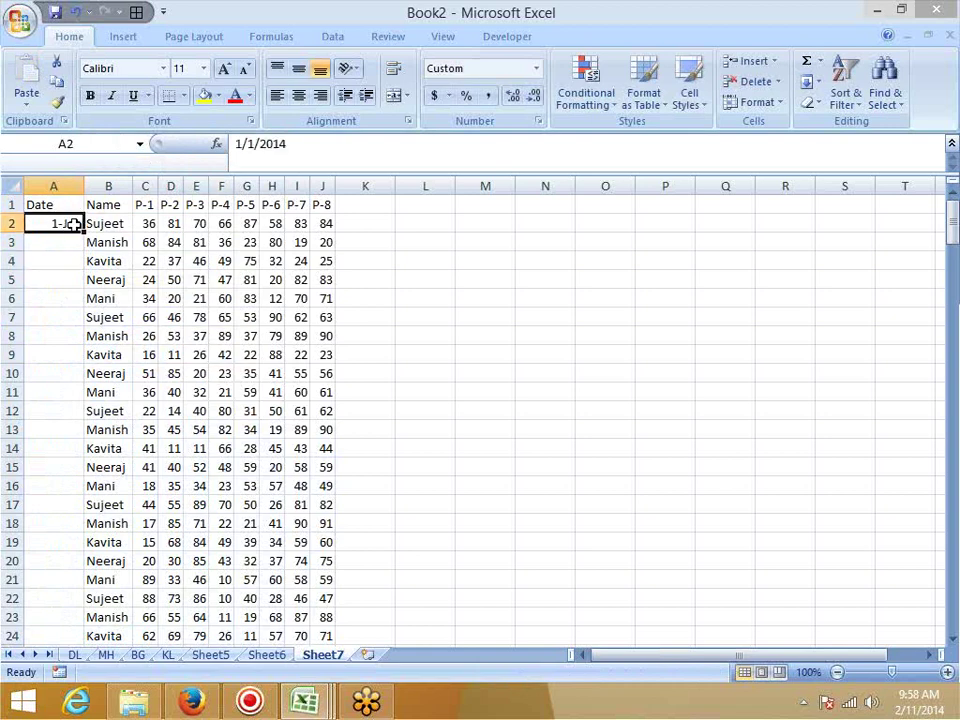
double_click(86, 232)
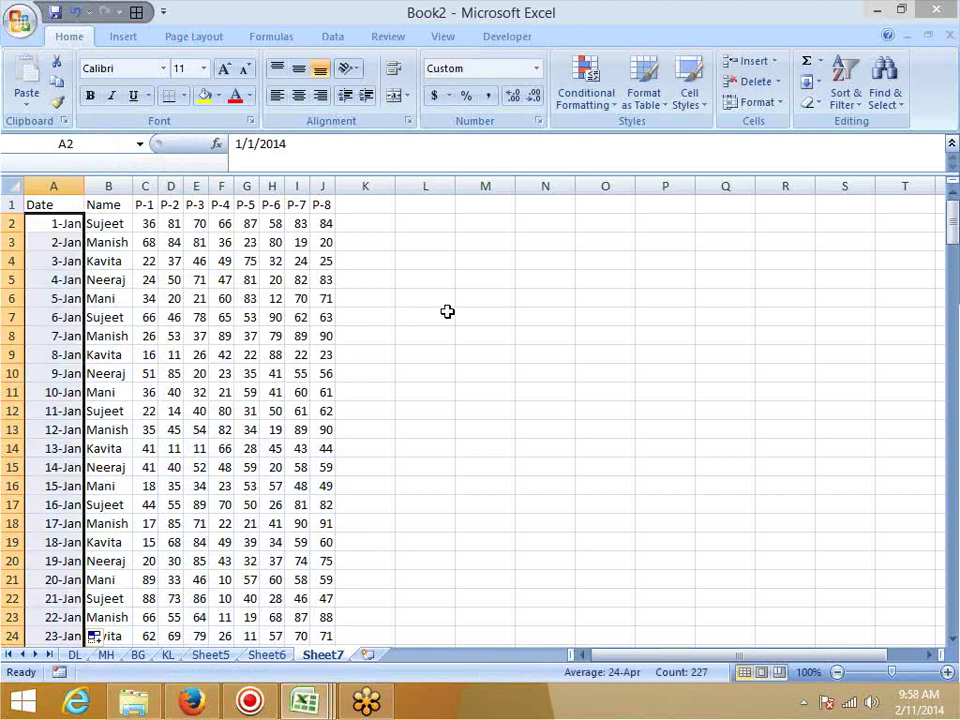
- Add list data validation to cell L3 with =$B$2:$B$6 as its source
left_click(431, 278)
left_click(424, 241)
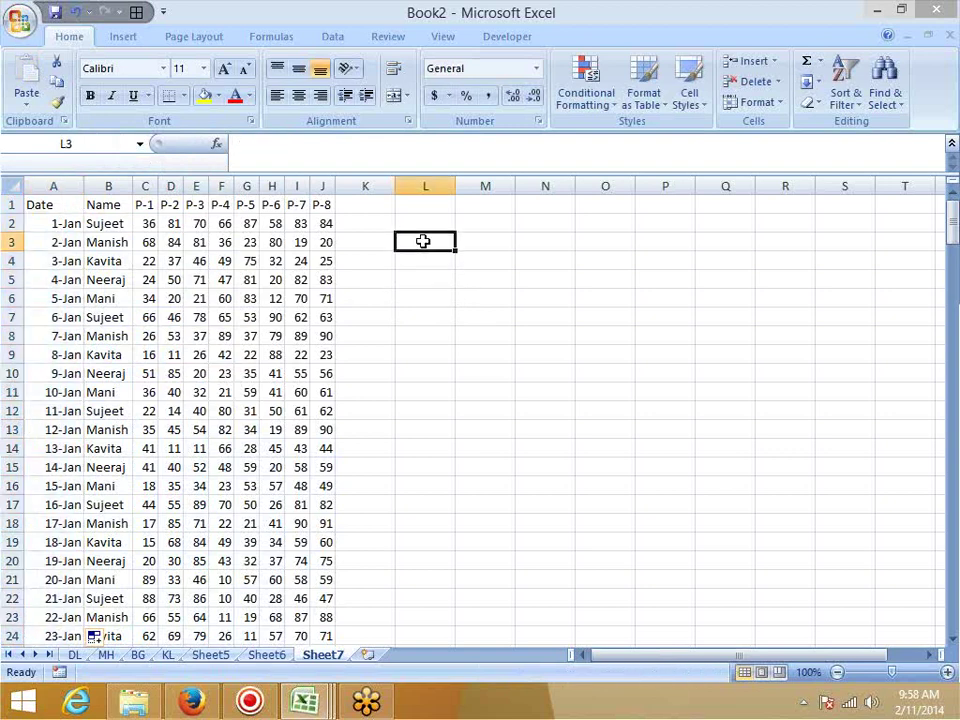
left_click(336, 37)
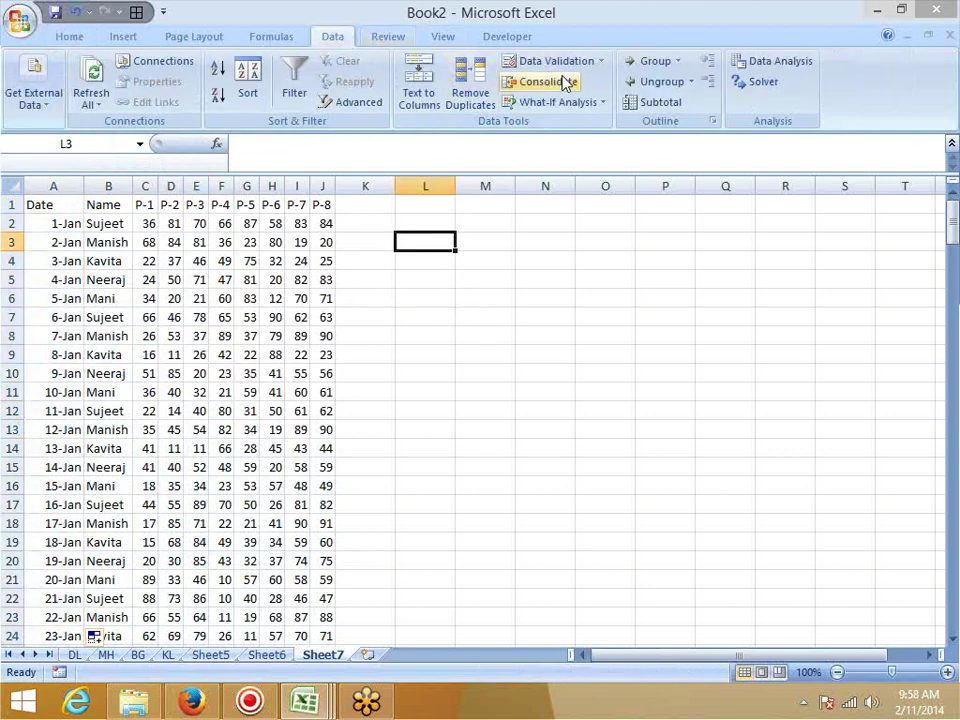
left_click(556, 61)
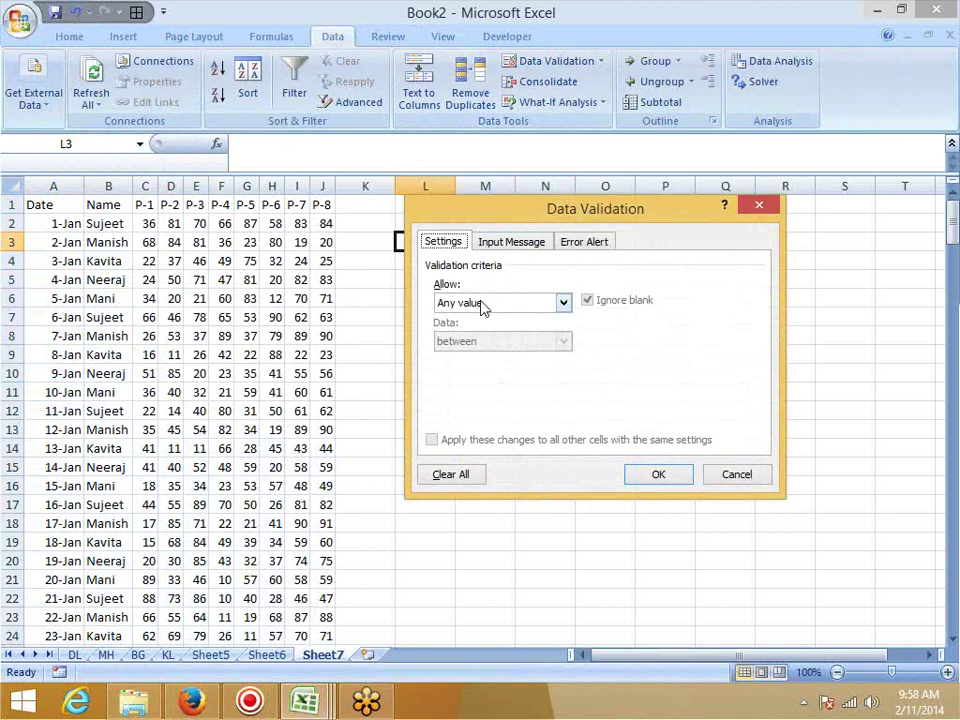
left_click(482, 304)
left_click(470, 356)
left_click(469, 377)
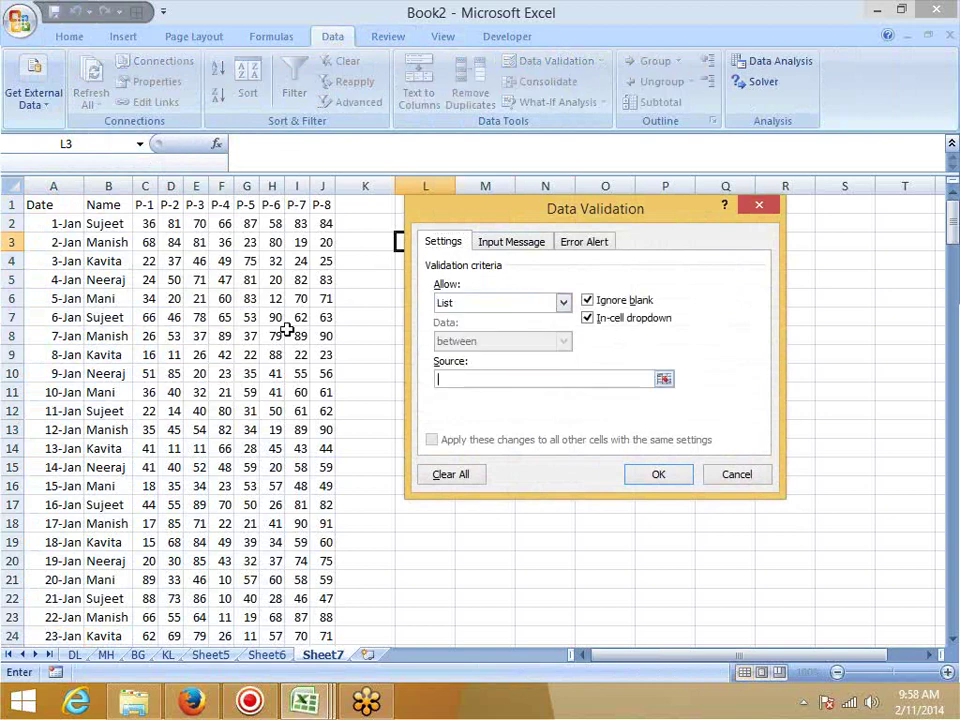
left_click_drag(100, 228, 106, 297)
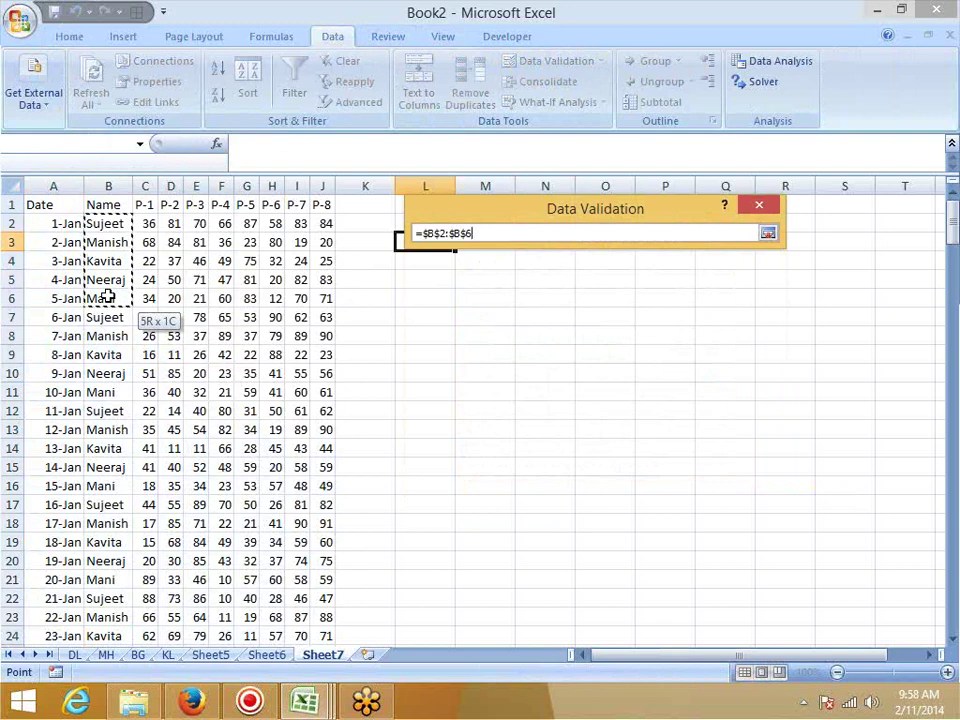
left_click_drag(107, 298, 107, 298)
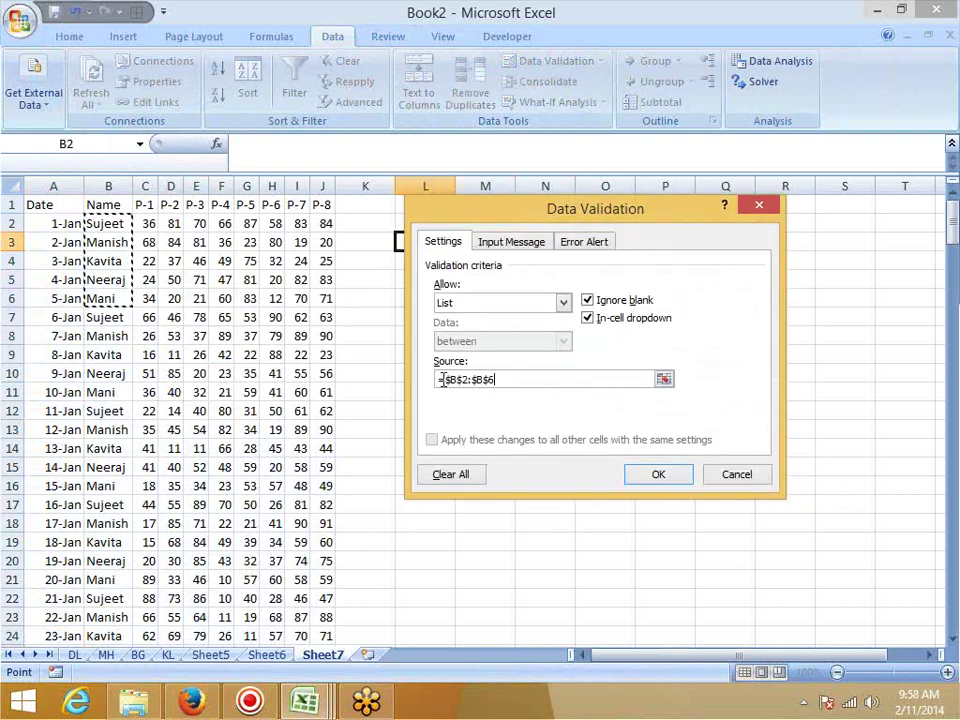
left_click(667, 480)
- Copy the header row A1:J1, Date through P-8, and paste it starting at cell M7
left_click(540, 411)
left_click_drag(82, 204, 322, 204)
key("ctrl+c")
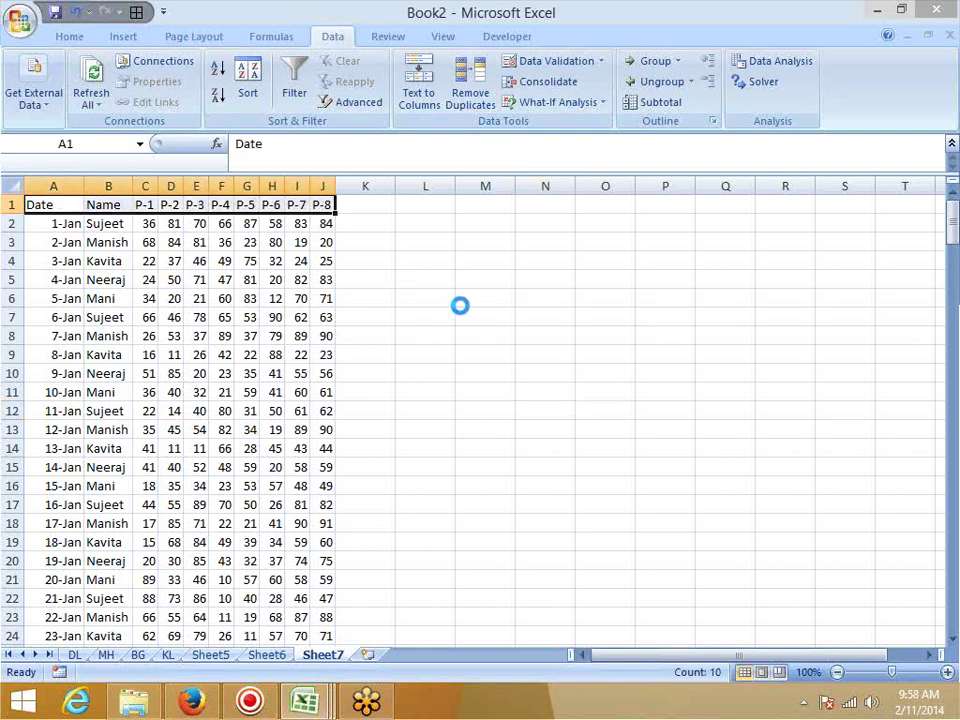
left_click(497, 313)
key("ctrl+v")
- Choose the first name from the drop-down list in cell L3
left_click(468, 254)
left_click(416, 240)
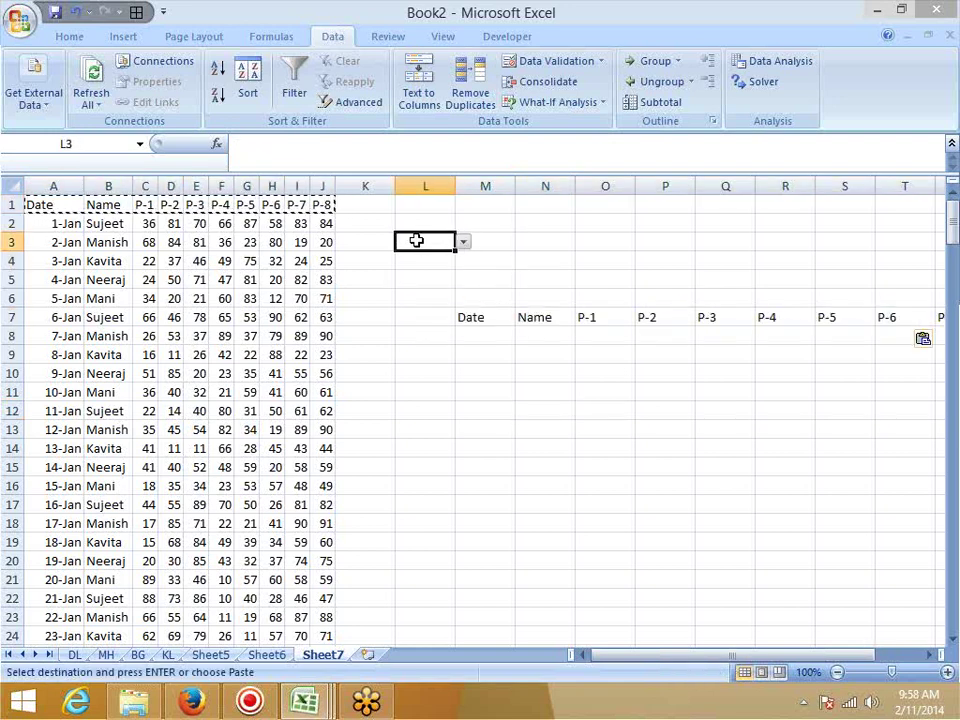
left_click(463, 242)
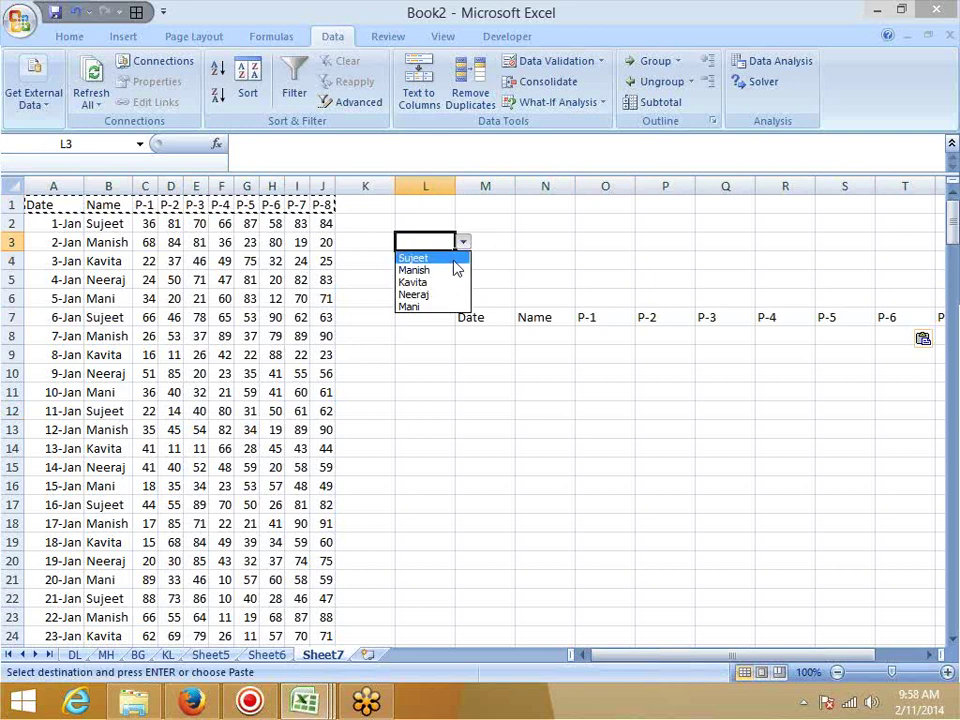
left_click(450, 259)
- Enter the header "Sr" in cell L7, before the pasted Date header
left_click(446, 321)
type("Sr")
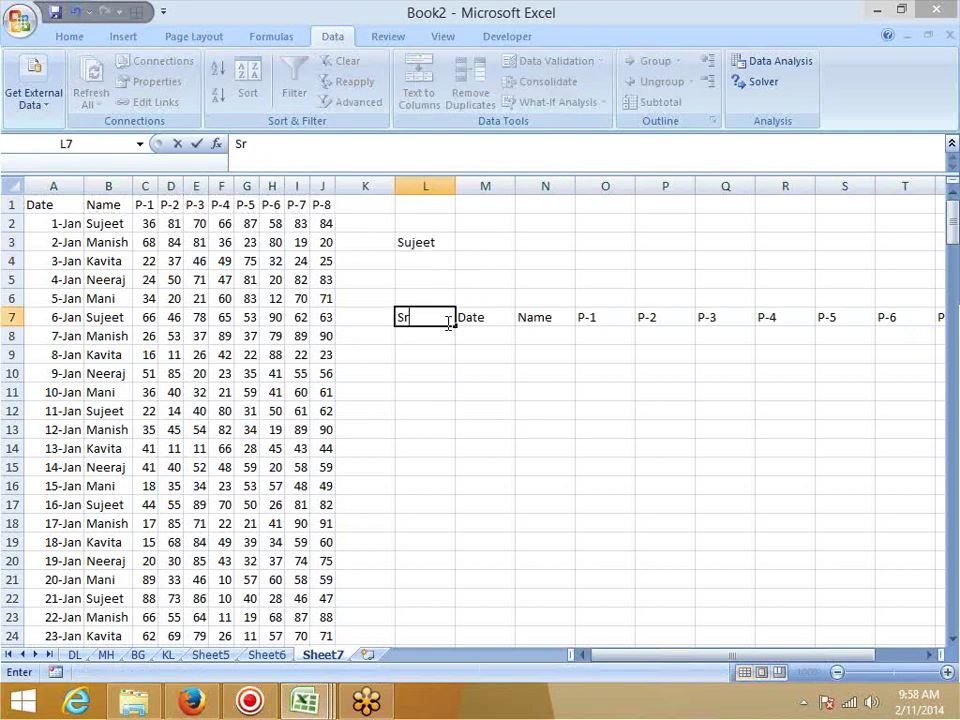
key("Return")
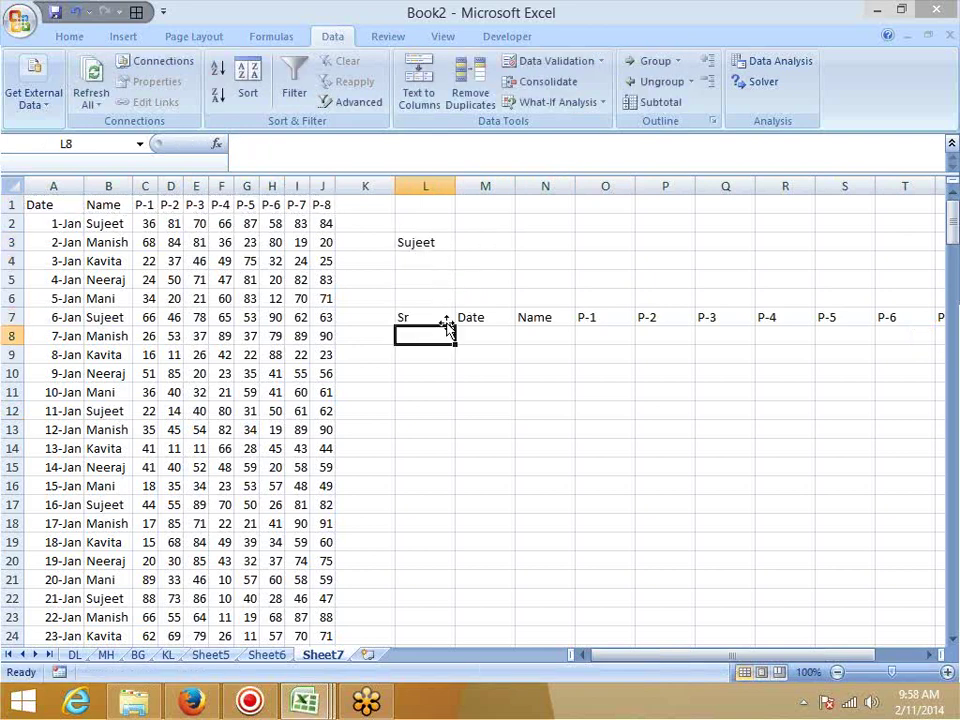
- Autofit the widths of all columns on the sheet to their contents
left_click(43, 186)
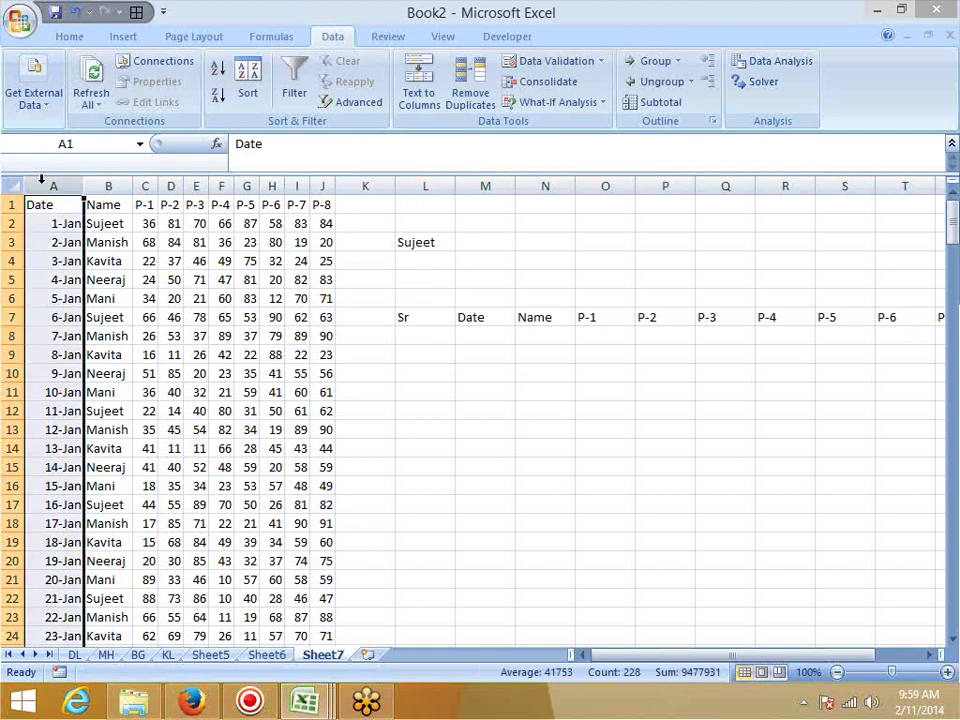
left_click(13, 186)
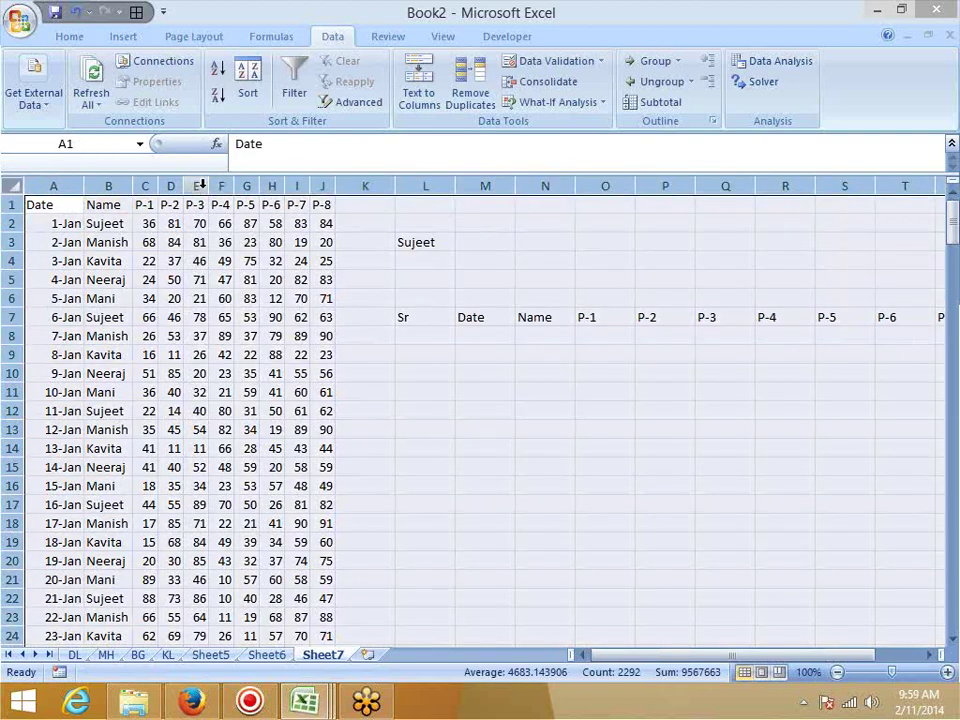
double_click(209, 186)
left_click(569, 390)
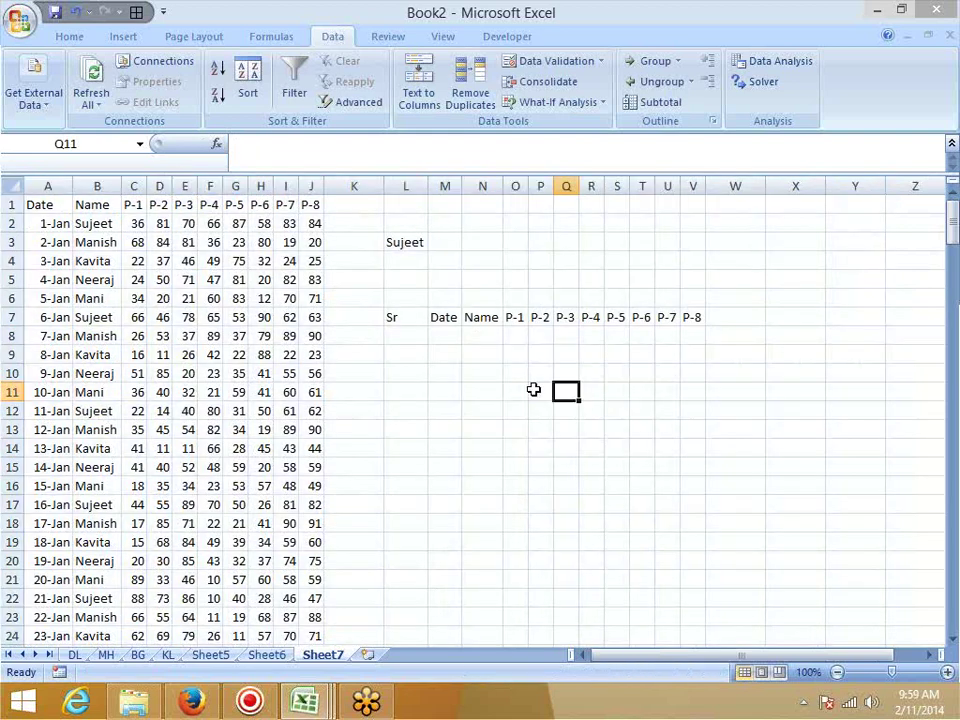
- Change the selection in cell L3 to the second name in its drop-down list
left_click(420, 240)
left_click(436, 242)
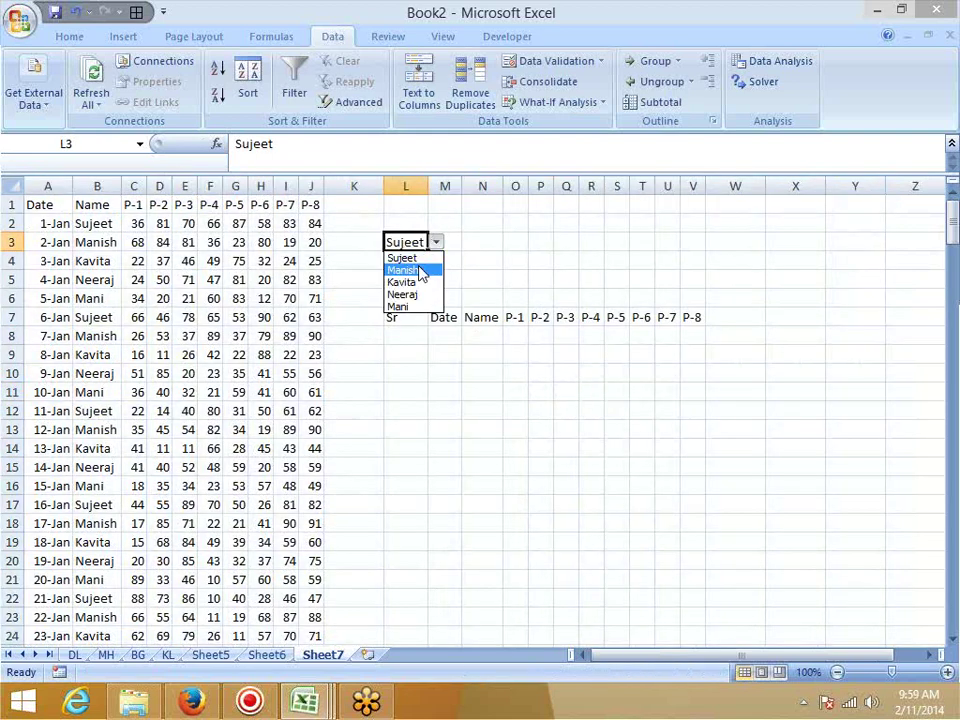
left_click(420, 271)
left_click(416, 338)
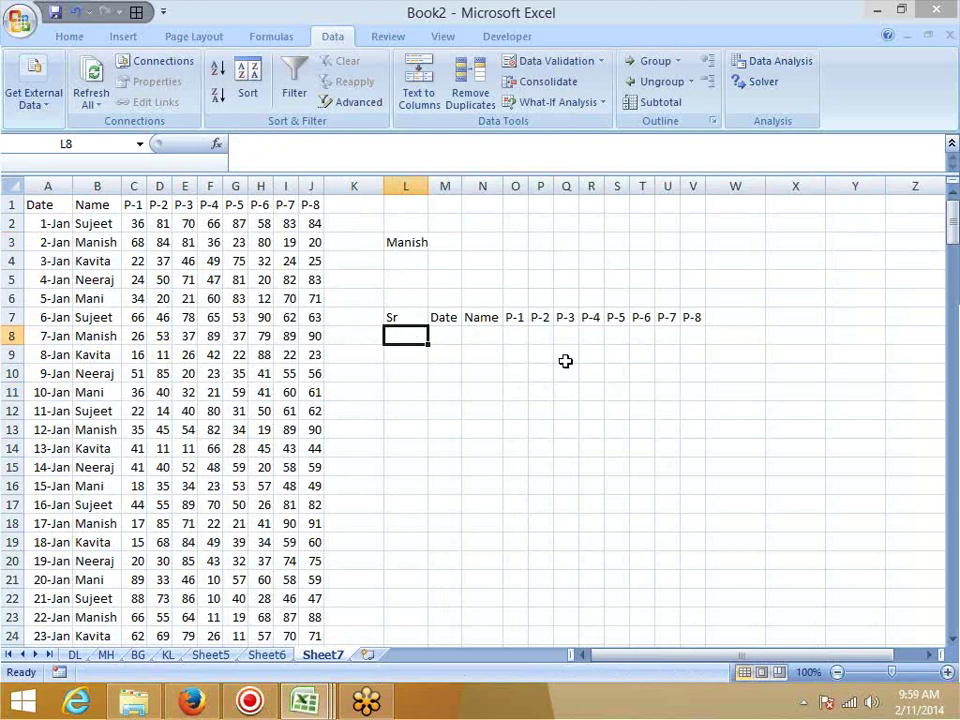
left_click(135, 222)
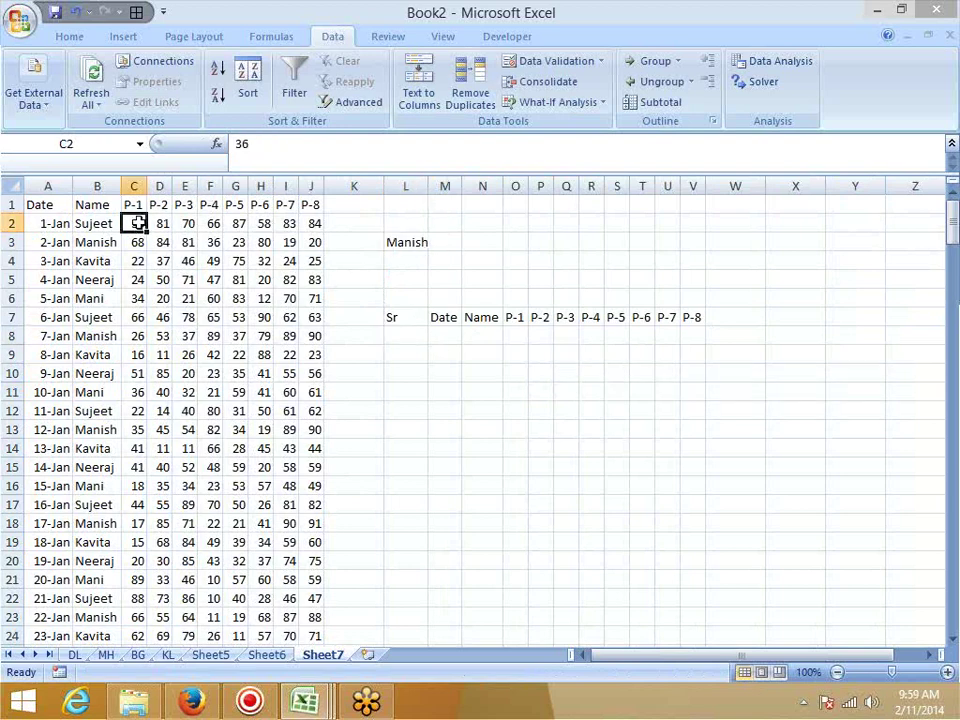
left_click(404, 338)
key("Down")
key("Down")
key("Down")
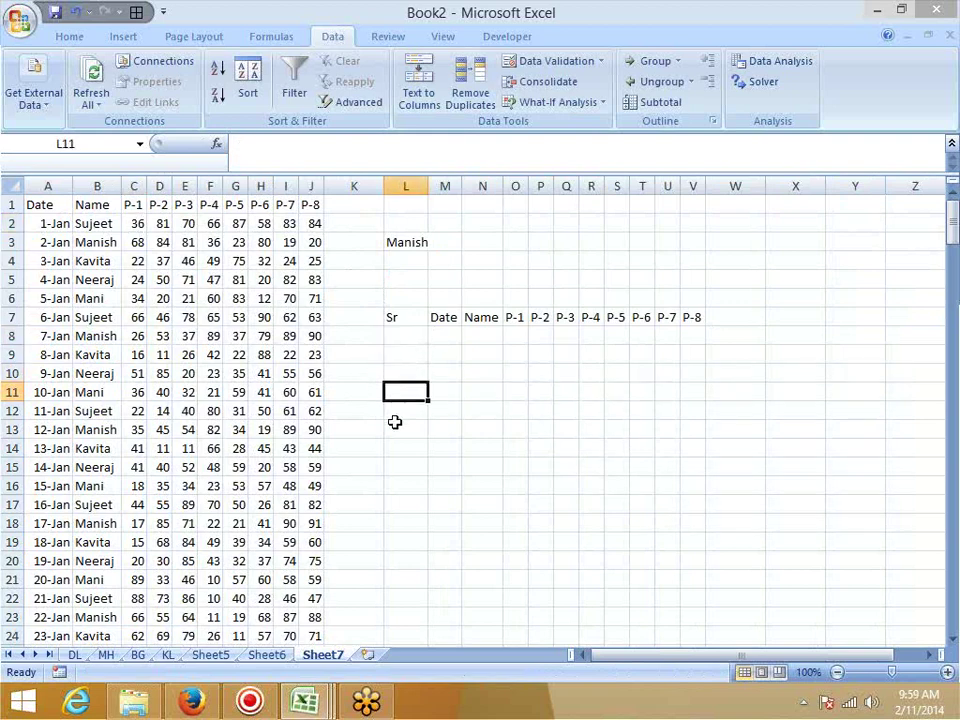
left_click(398, 461)
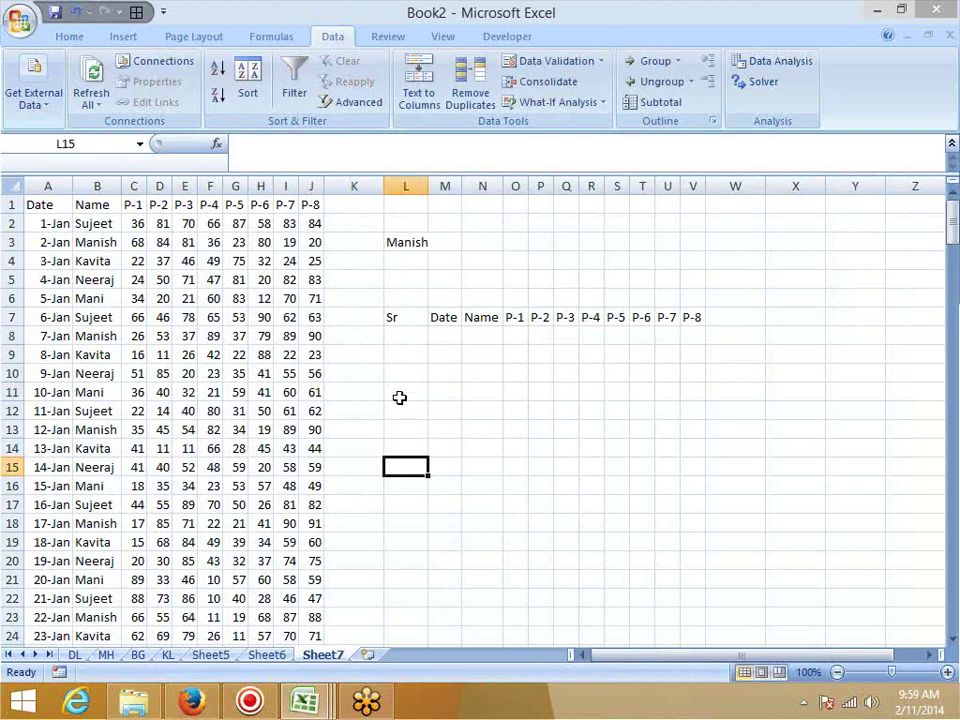
key("Up")
key("Up")
key("Up")
key("Up")
key("Up")
key("Up")
key("Up")
key("Up")
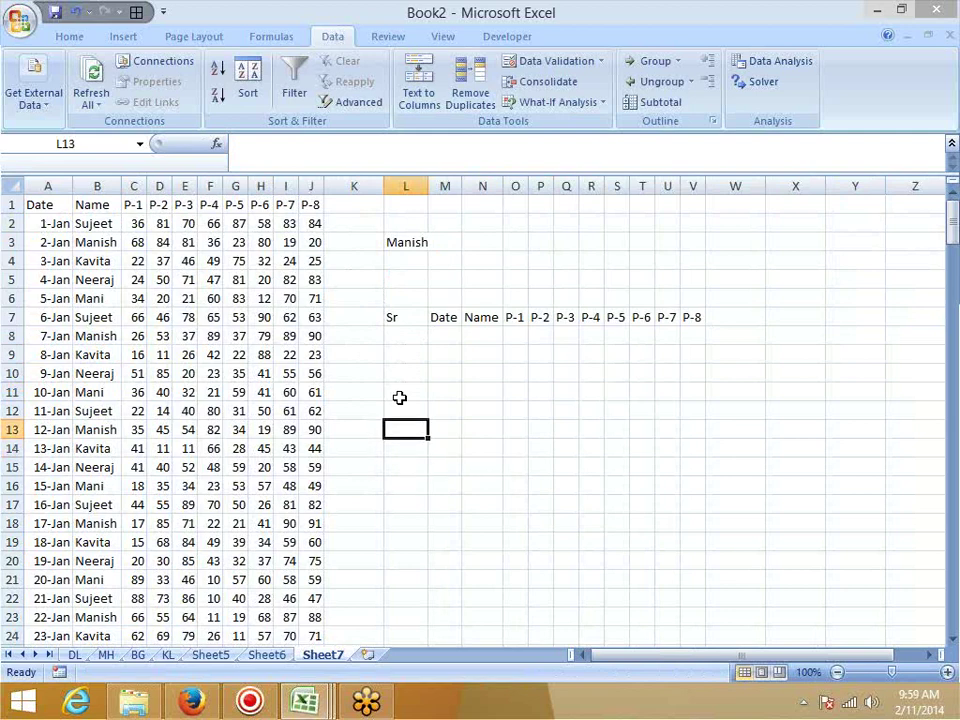
- Enter 1 as the first serial number in cell L8, under the Sr header
key("Return")
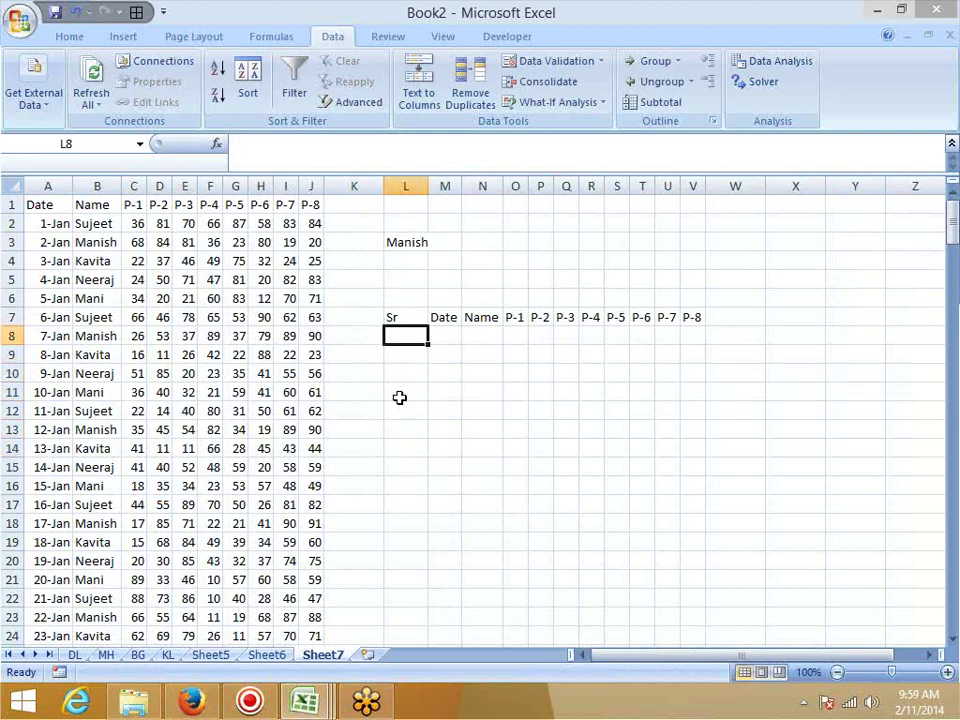
type("1")
key("Tab")
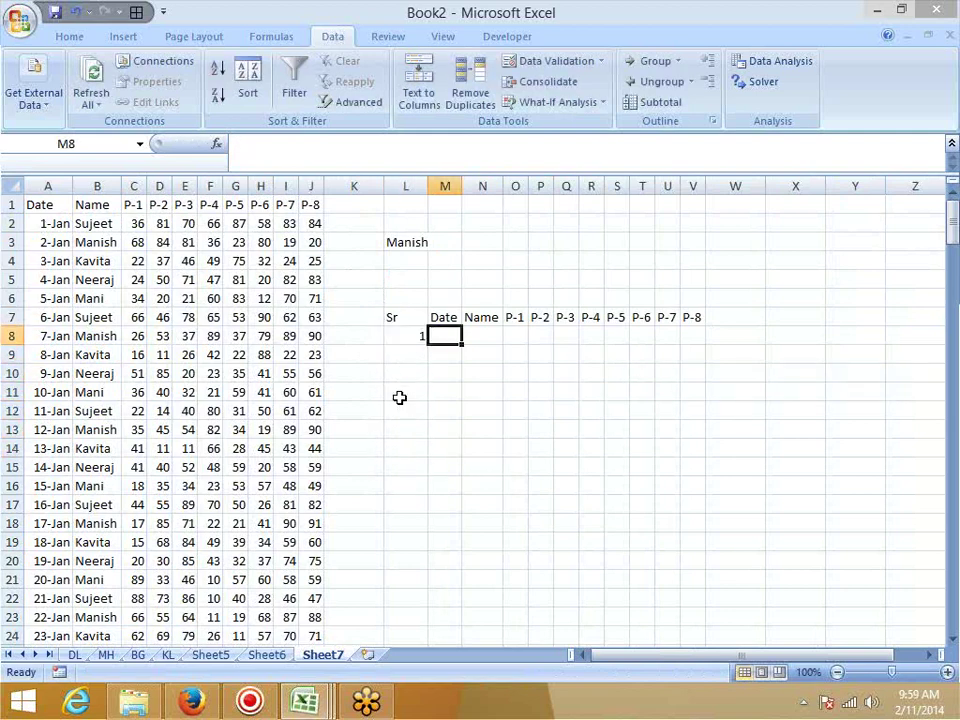
type("=")
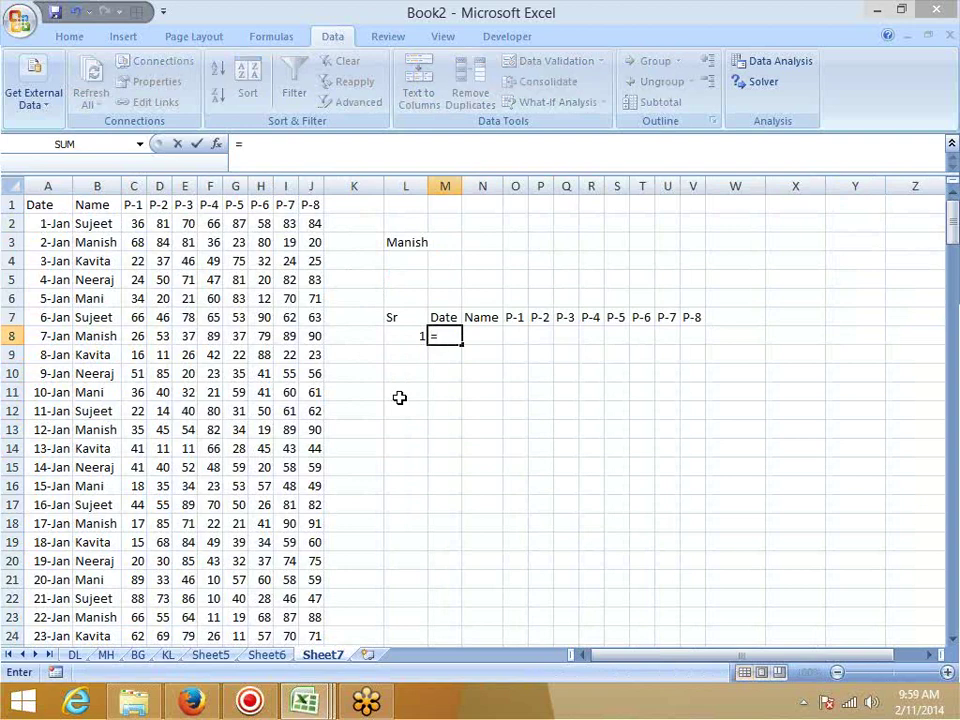
type("if")
key("Tab")
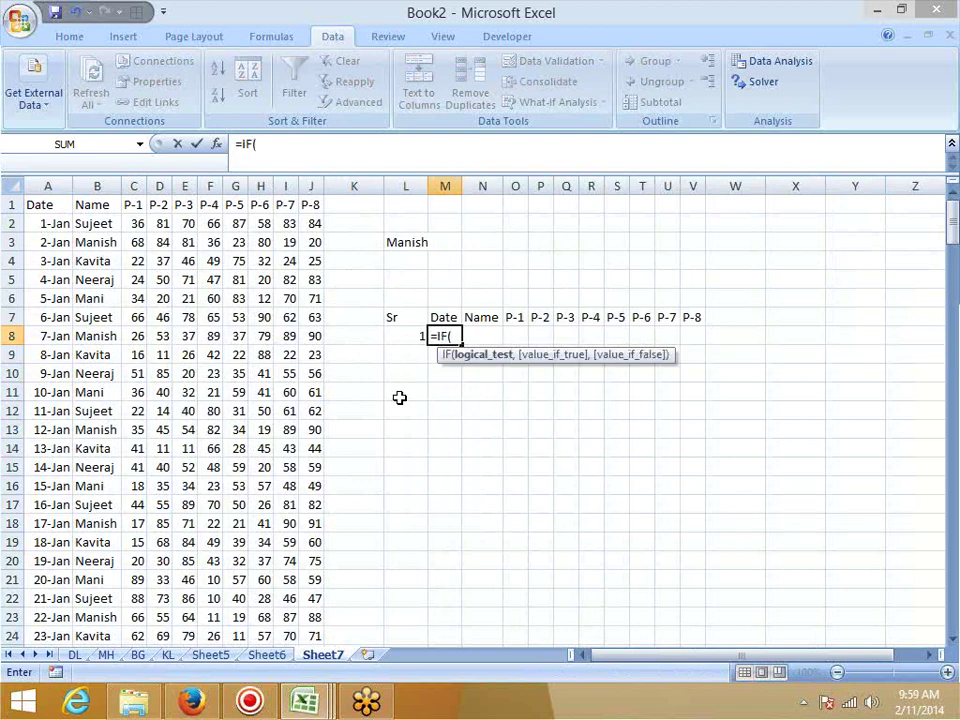
key("Left")
key("Right")
key("Left")
key("Left")
key("Left")
key("Left")
key("Left")
key("Left")
key("Left")
key("Left")
key("Left")
key("Left")
key("Left")
key("ctrl+Up")
key("ctrl+shift+Down")
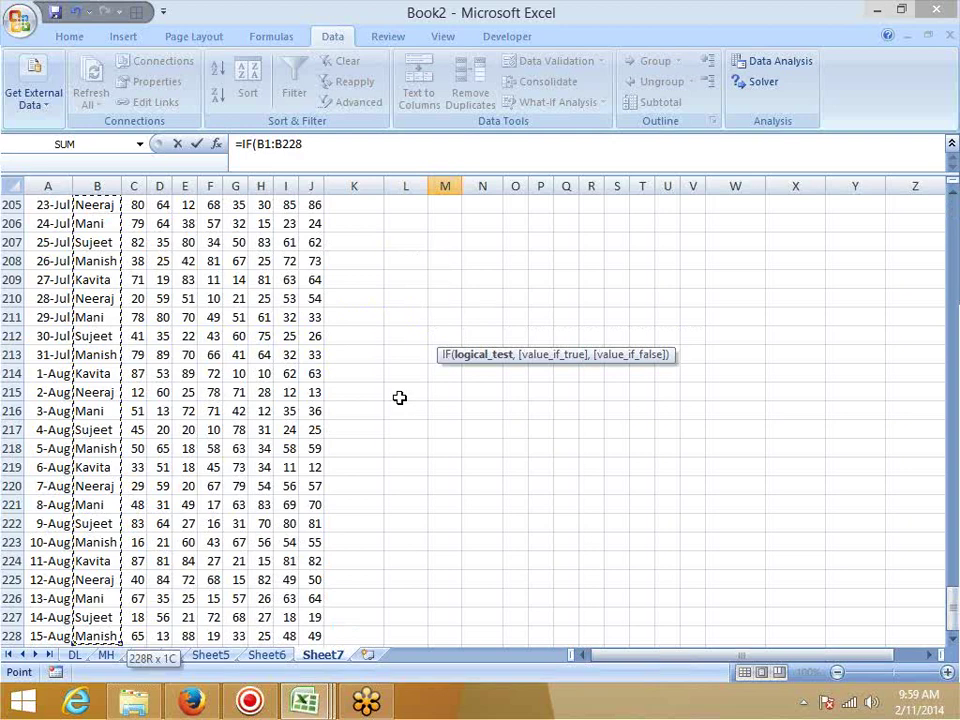
type("=")
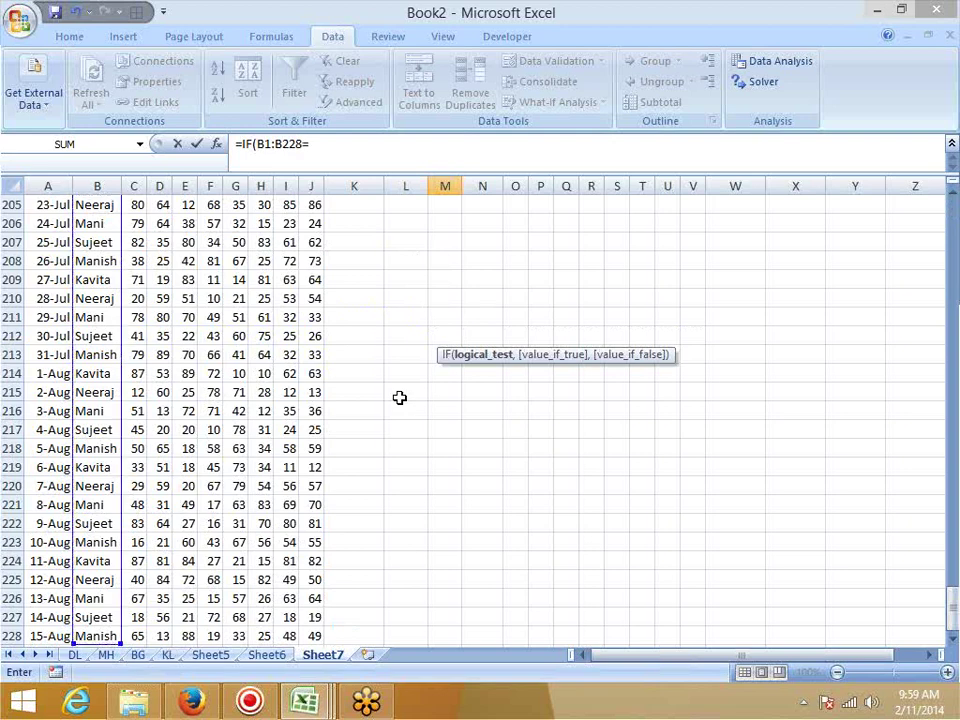
key("Up")
key("Up")
key("Up")
key("Up")
key("Up")
key("Left")
key("Down")
key("Up")
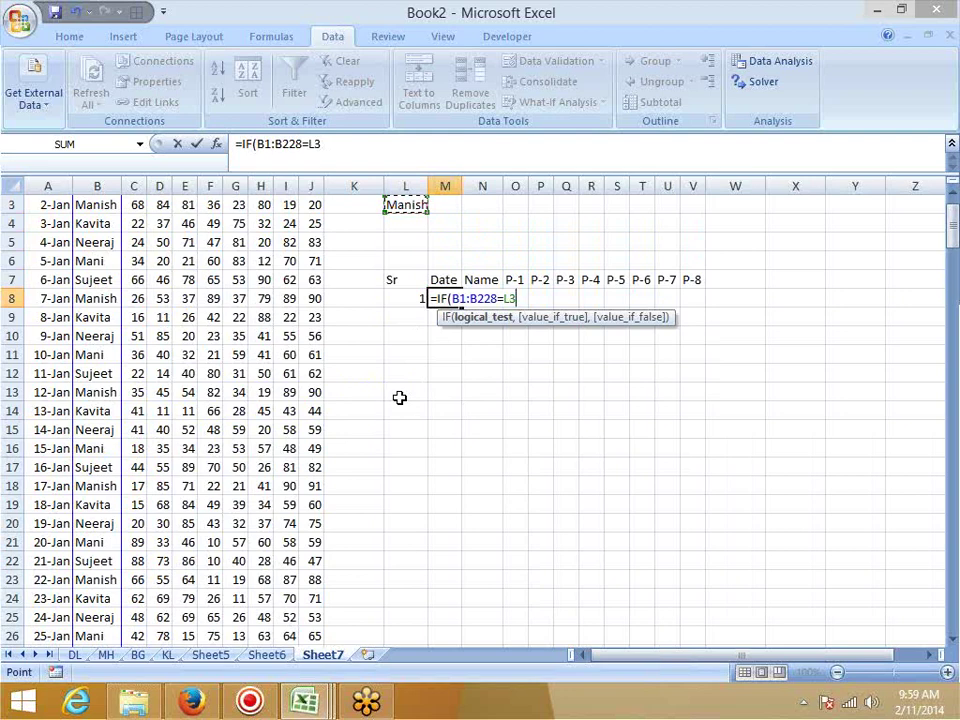
type(",")
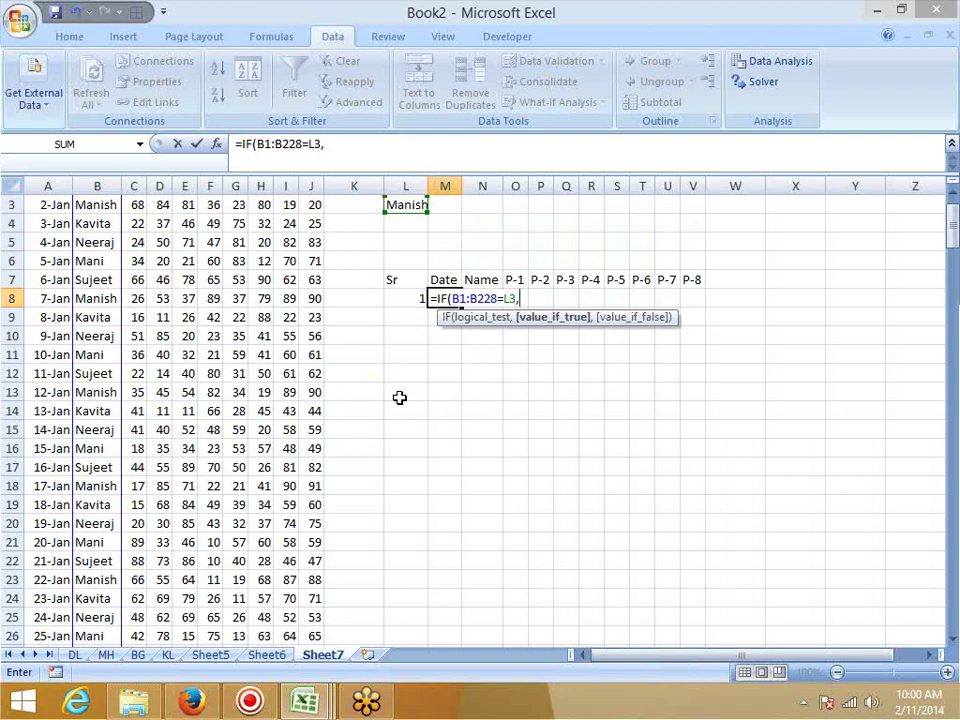
key("BackSpace")
key("BackSpace")
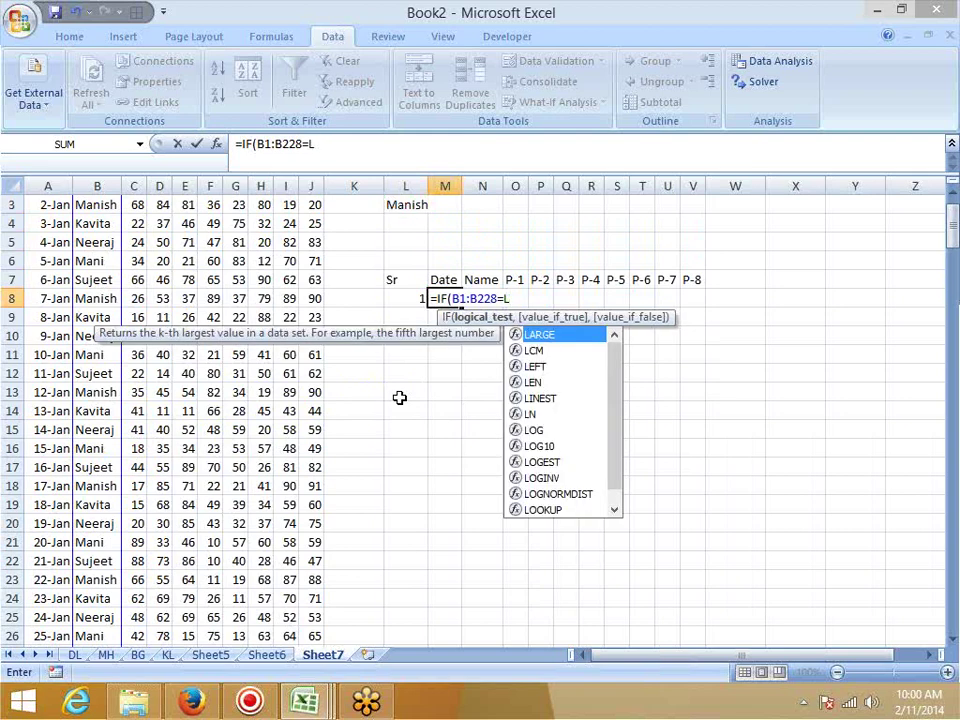
key("BackSpace")
key("BackSpace")
key("BackSpace")
key("BackSpace")
key("BackSpace")
key("BackSpace")
key("BackSpace")
key("BackSpace")
key("BackSpace")
key("BackSpace")
key("BackSpace")
key("BackSpace")
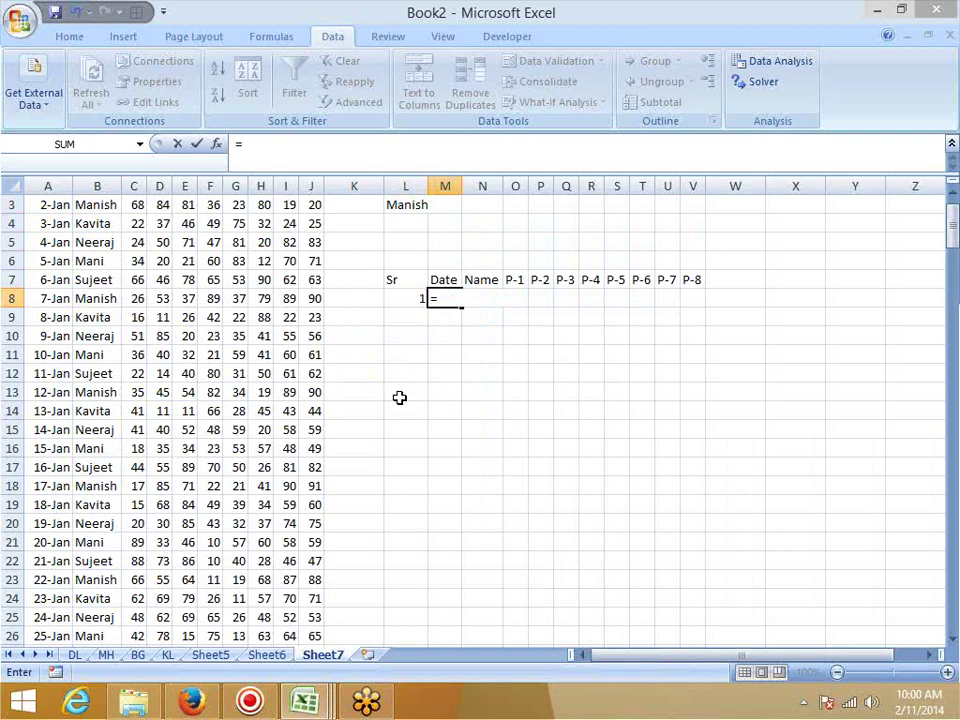
- Begin a SMALL formula in cell M8 with a nested IF whose test starts from the name range B1:B228
type("sm")
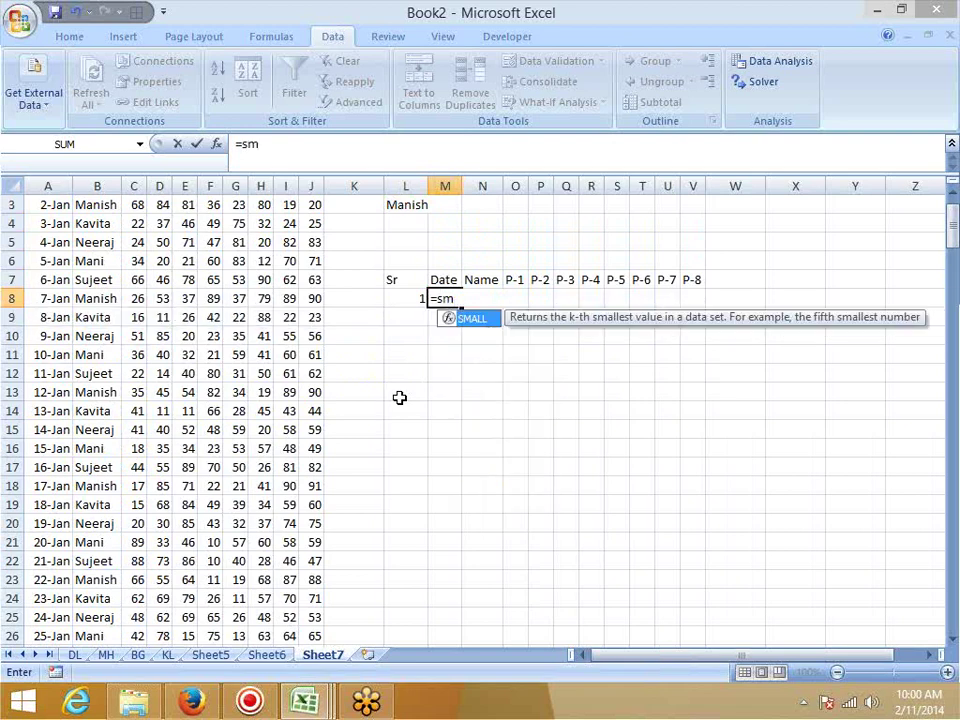
key("Tab")
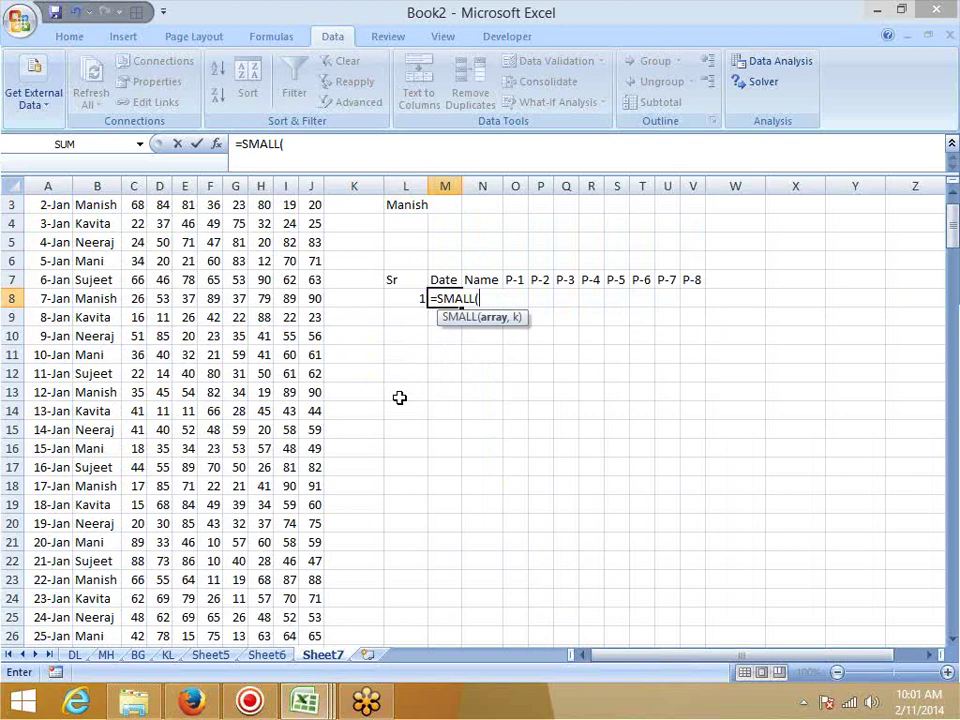
type("if")
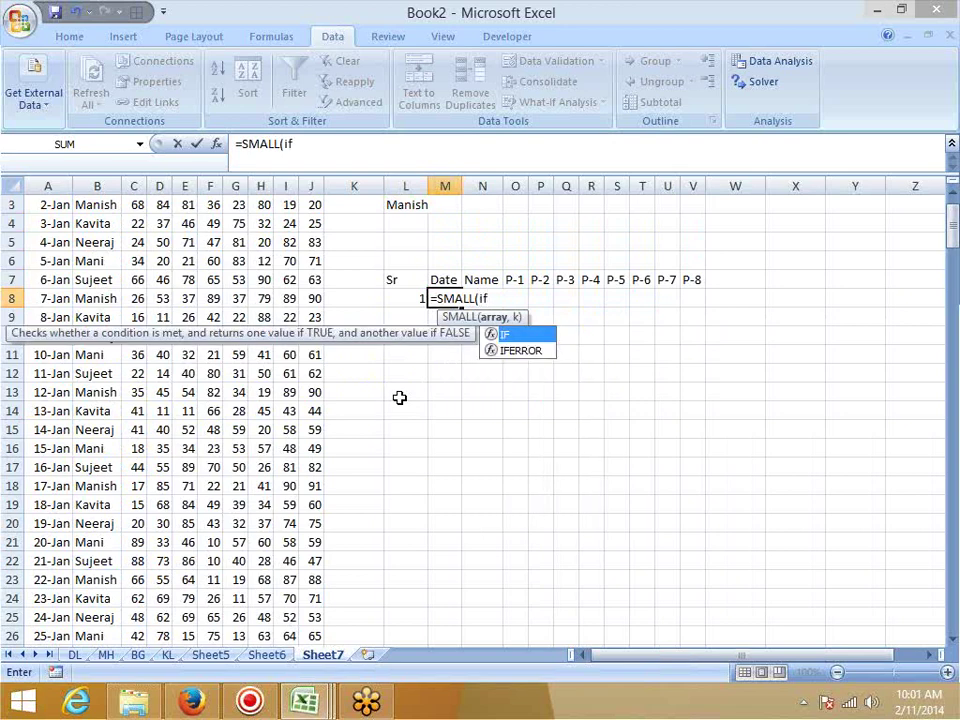
key("Tab")
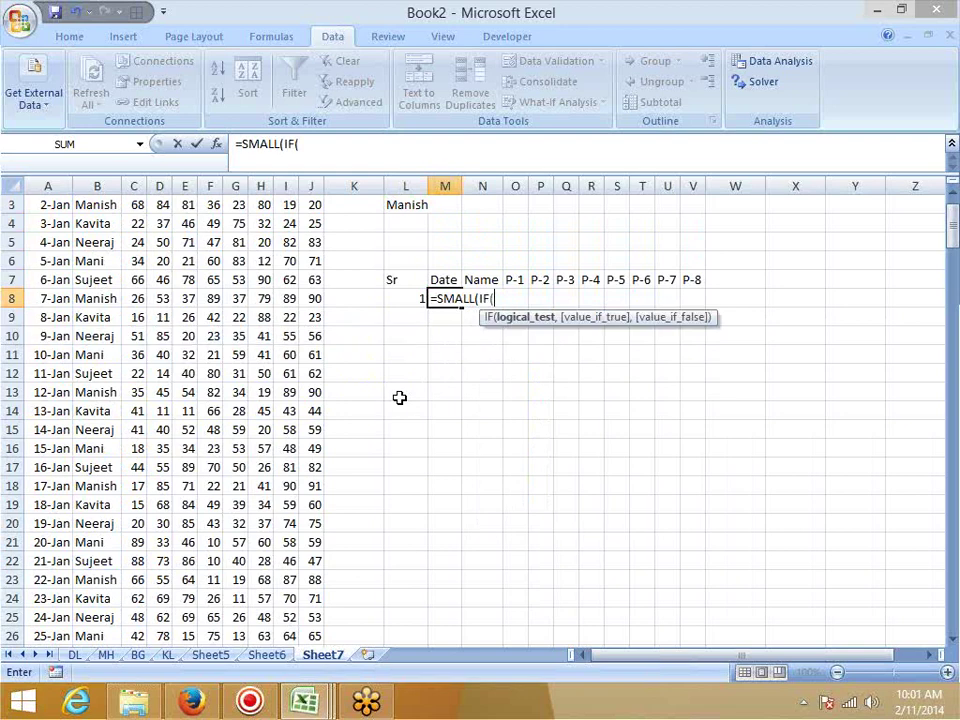
key("Left")
key("Left")
key("Left")
key("Left")
key("Left")
key("Left")
key("Left")
key("Left")
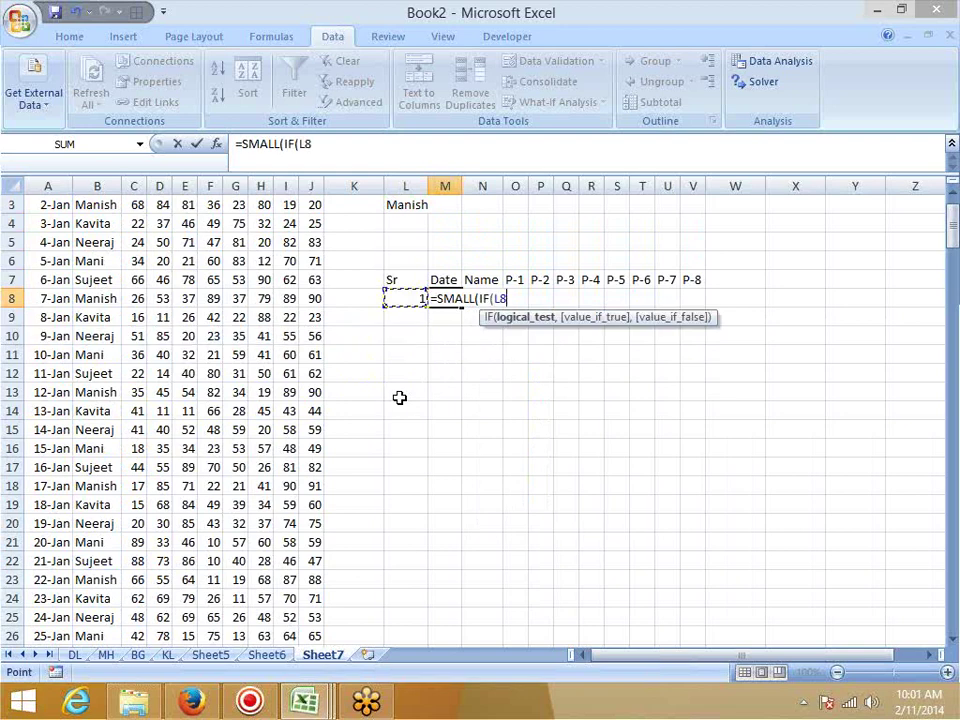
key("Left")
key("Left")
key("Left")
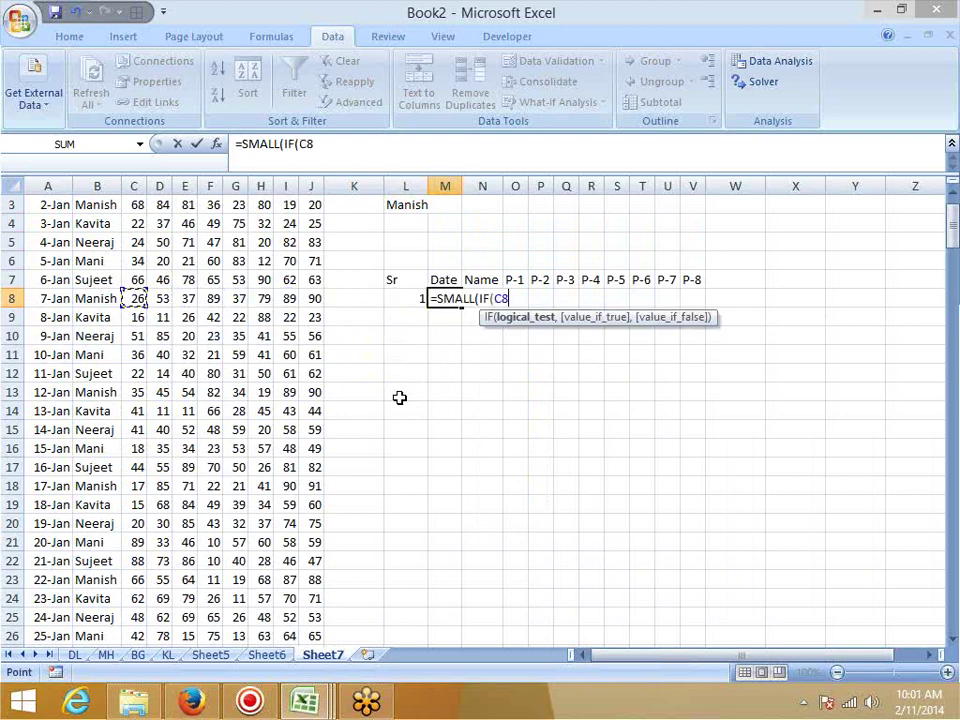
key("Up")
key("Up")
key("Up")
key("Up")
key("Up")
key("Up")
key("Up")
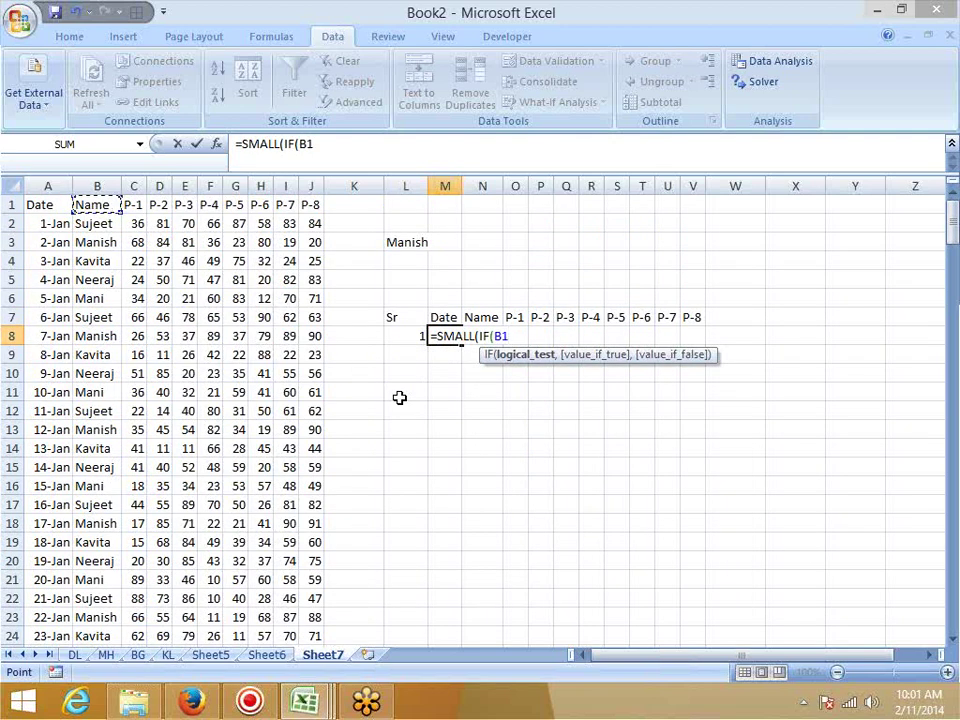
key("ctrl+shift+Down")
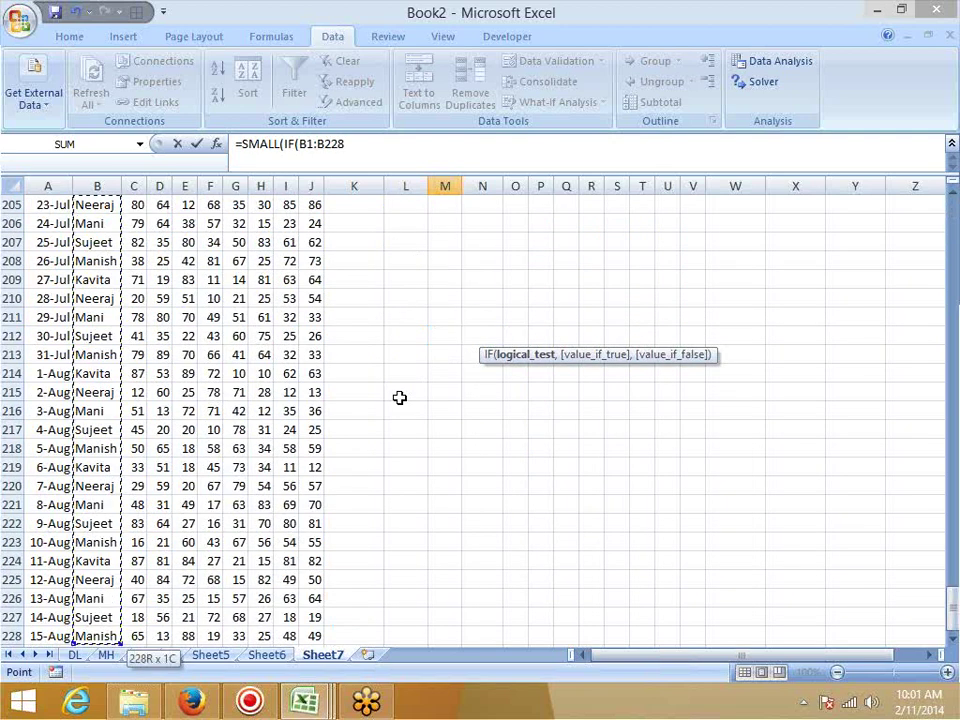
- Complete the IF condition by comparing the name range with the selected name in cell L3
type("=")
key("Up")
key("Up")
key("Up")
key("Up")
key("Up")
key("Up")
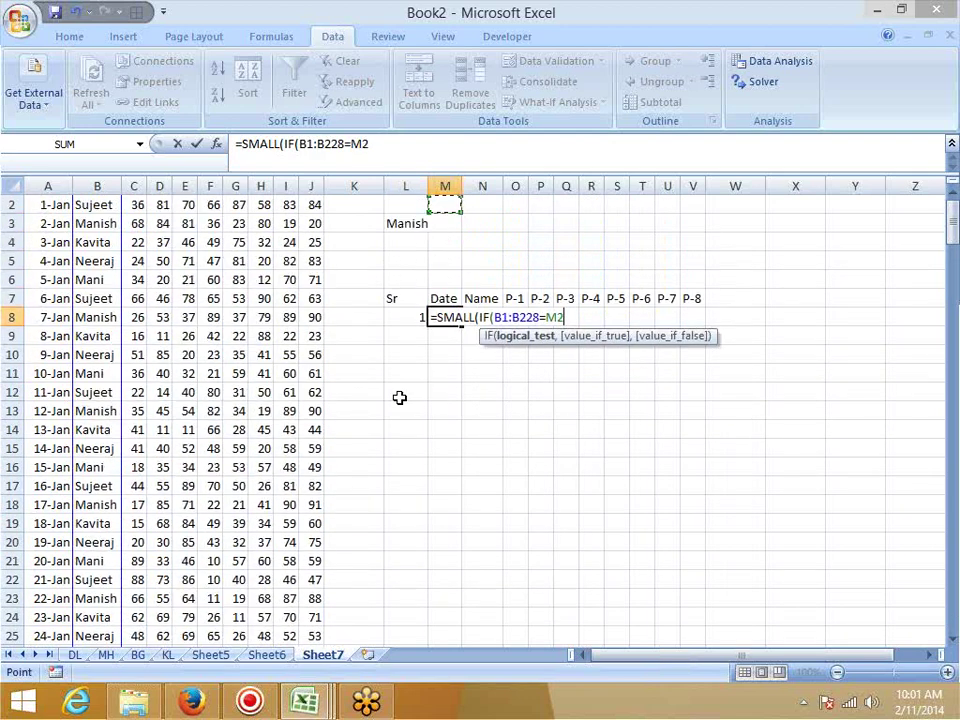
key("Up")
key("Down")
key("Down")
key("Left")
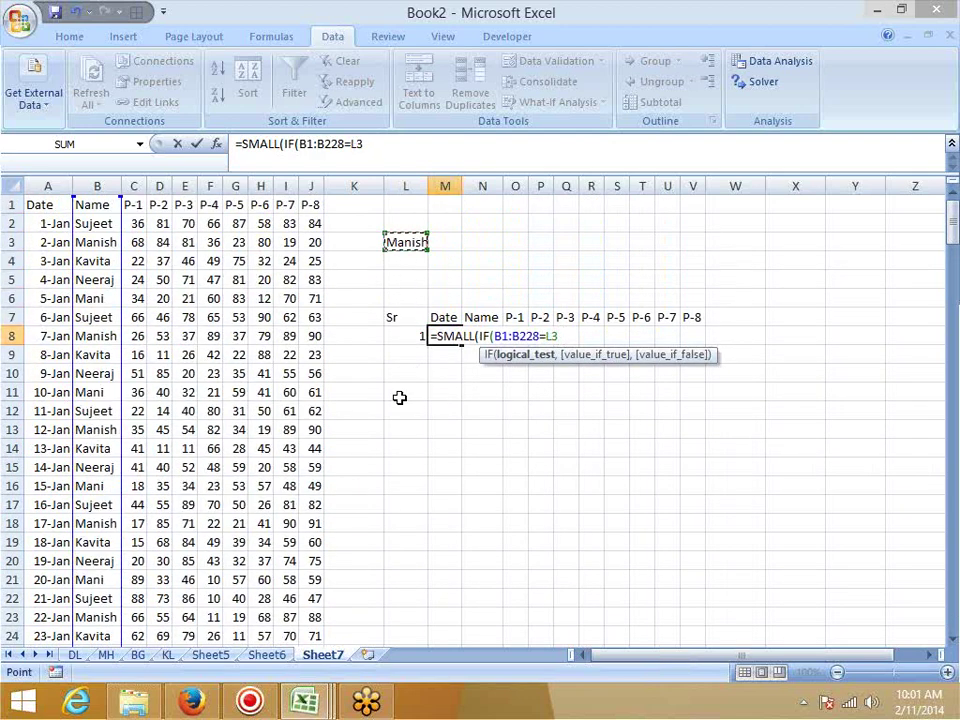
- Set the IF's true value to ROW(B1:B228) so matching names return their row numbers
type(",row")
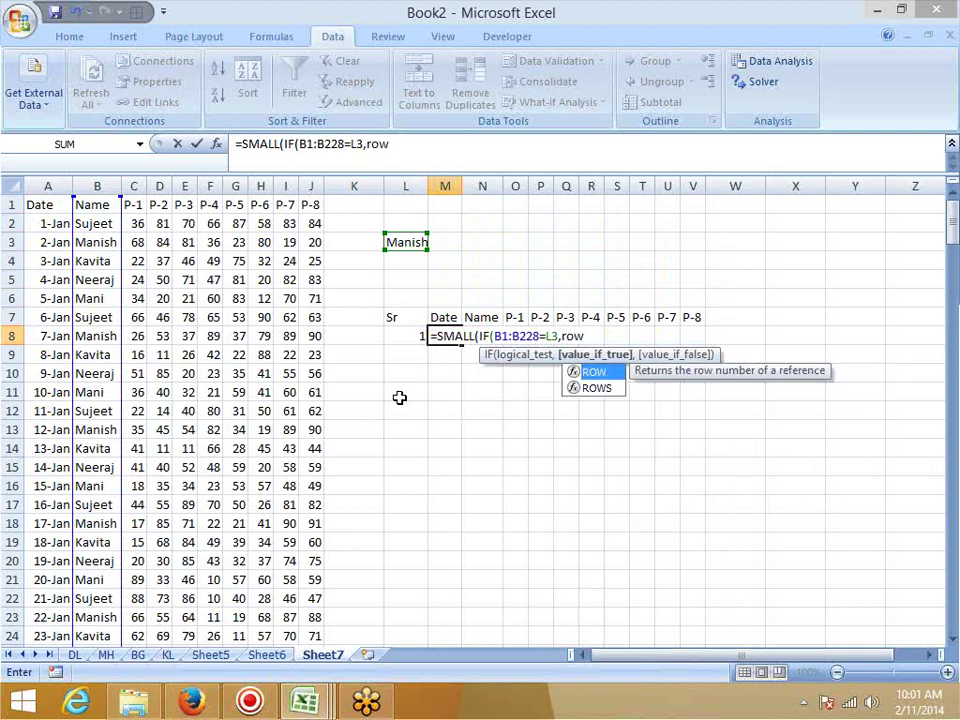
key("Tab")
key("Left")
key("Left")
key("Left")
key("Left")
key("Left")
key("Left")
key("Left")
key("Left")
key("Left")
key("Left")
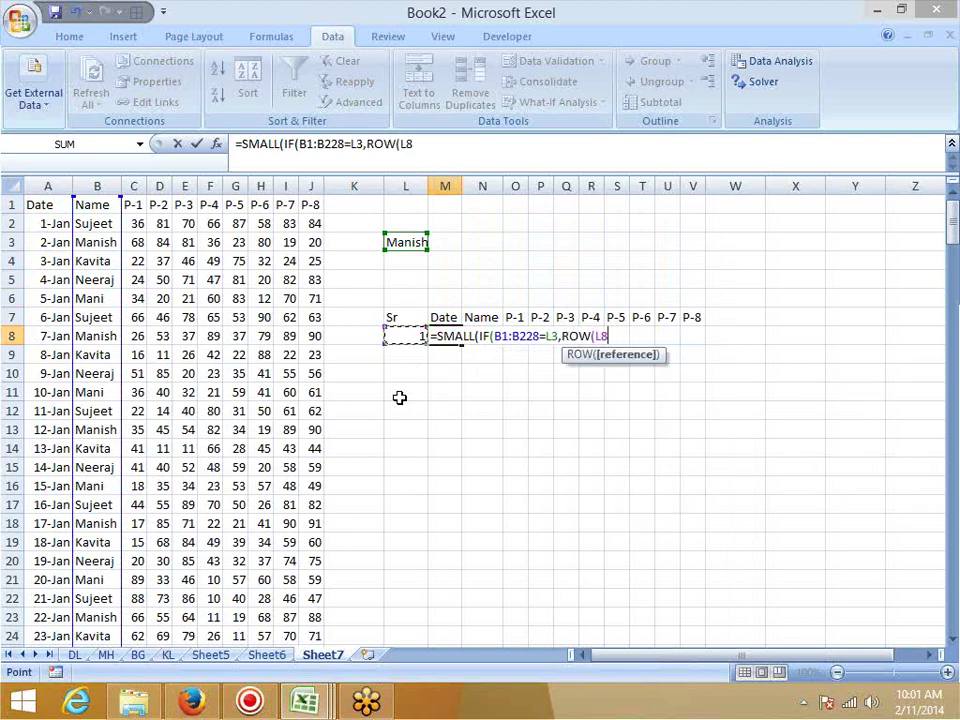
key("Left")
key("Left")
key("Right")
key("Up")
key("Up")
key("Up")
key("Up")
key("Up")
key("Up")
key("Up")
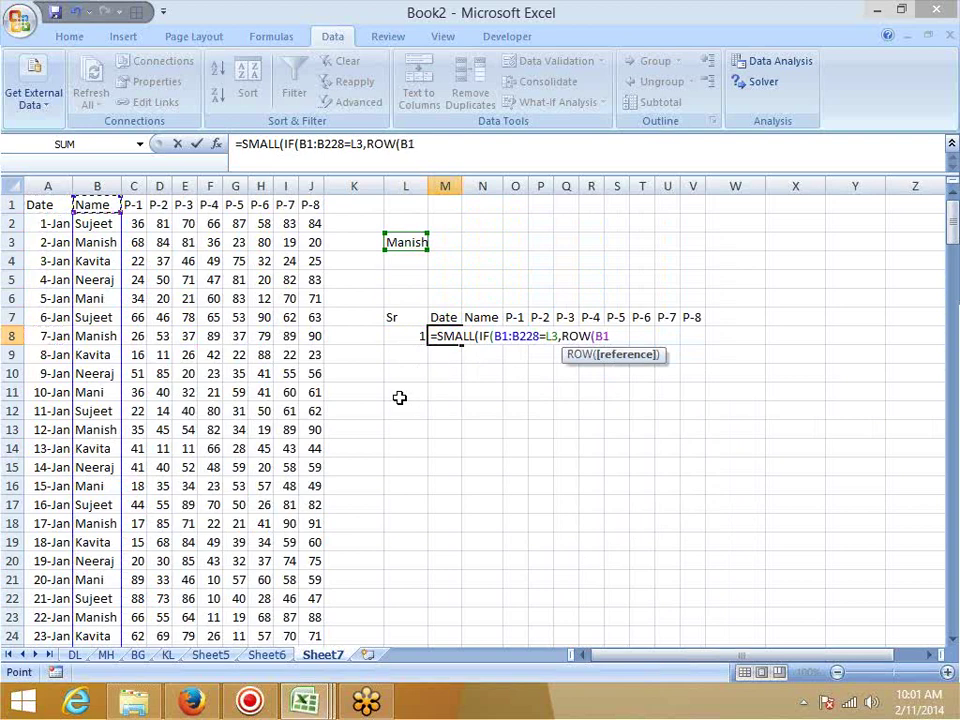
key("ctrl+shift+Down")
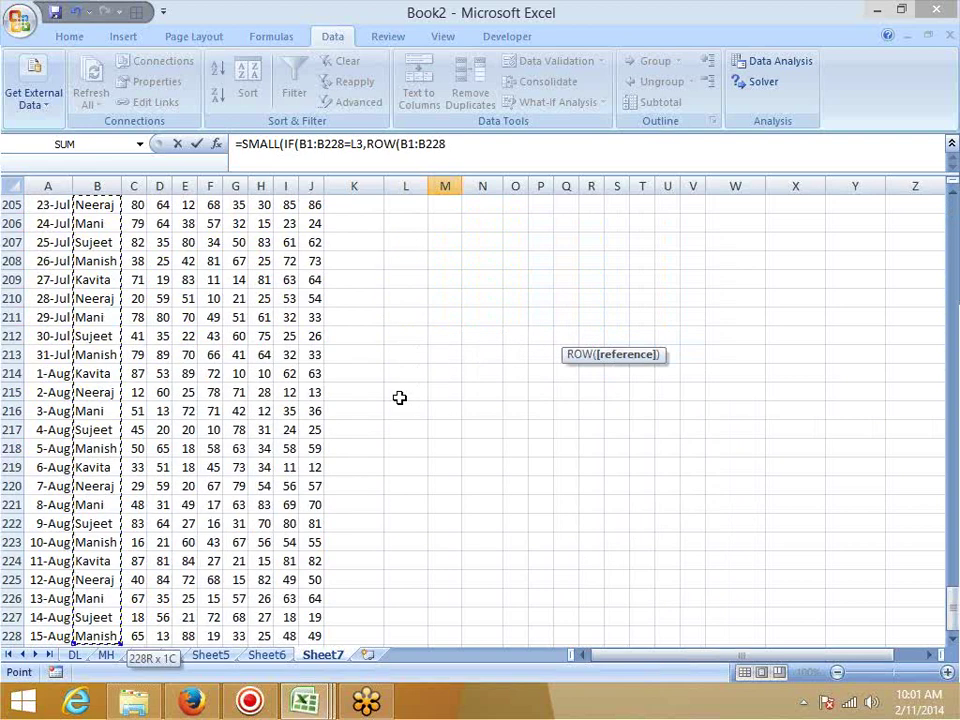
type(")")
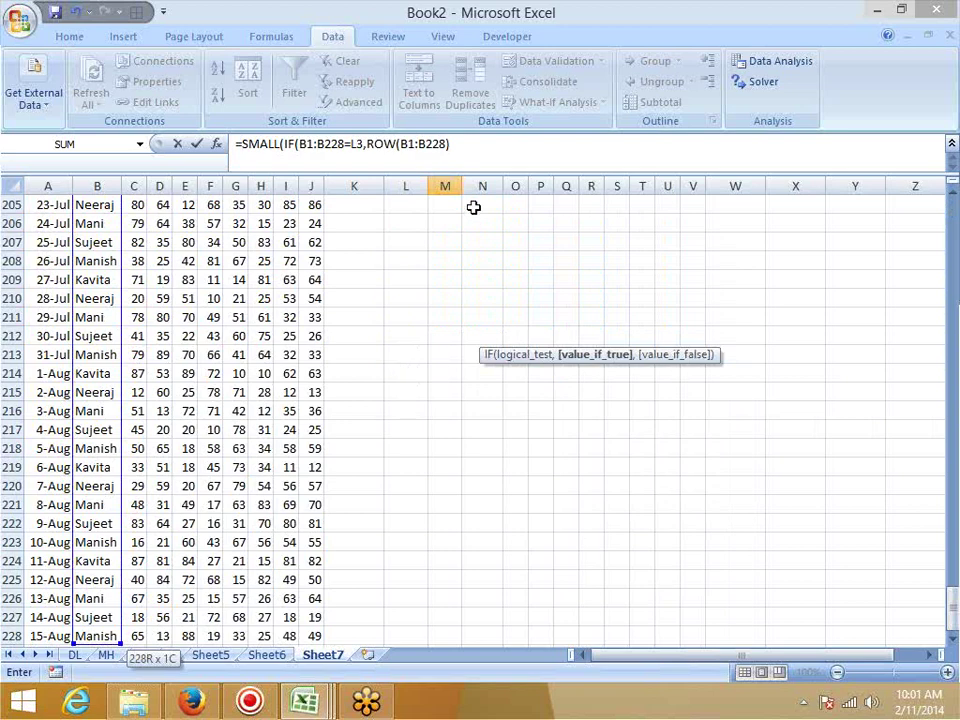
- Complete and enter the M8 formula with "" as the IF's false value and L8 as SMALL's k argument
left_click(468, 143)
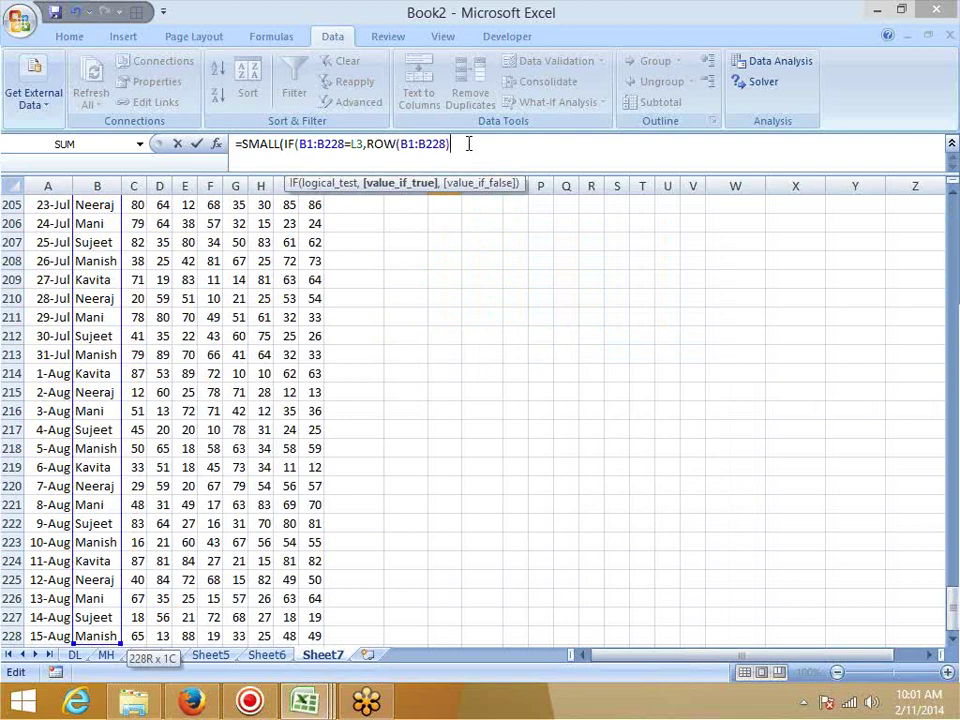
type(",\"\"")
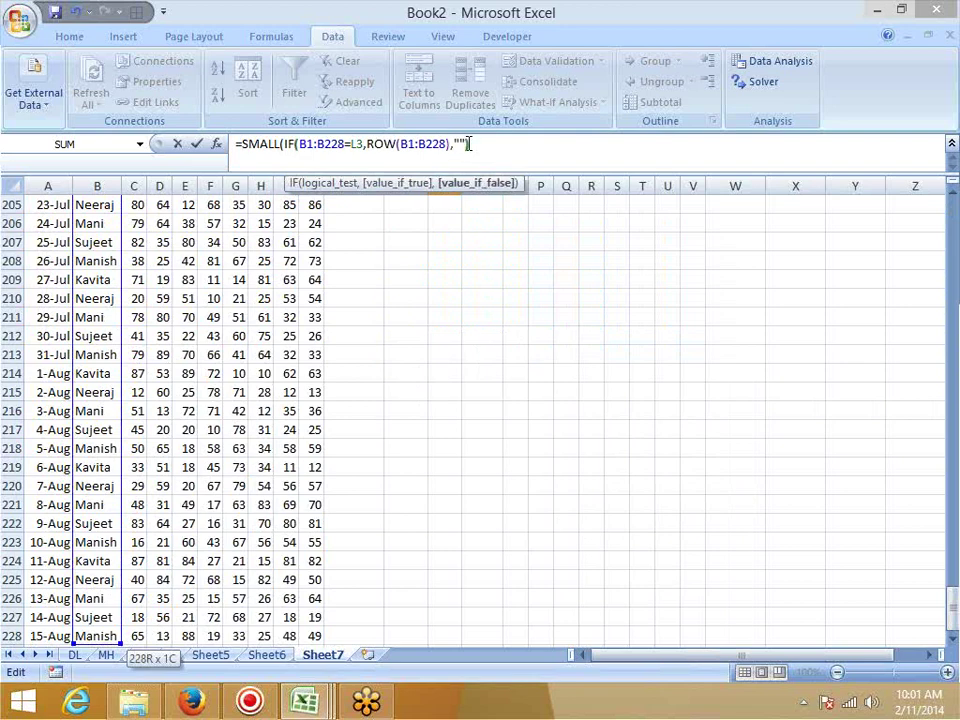
type(")")
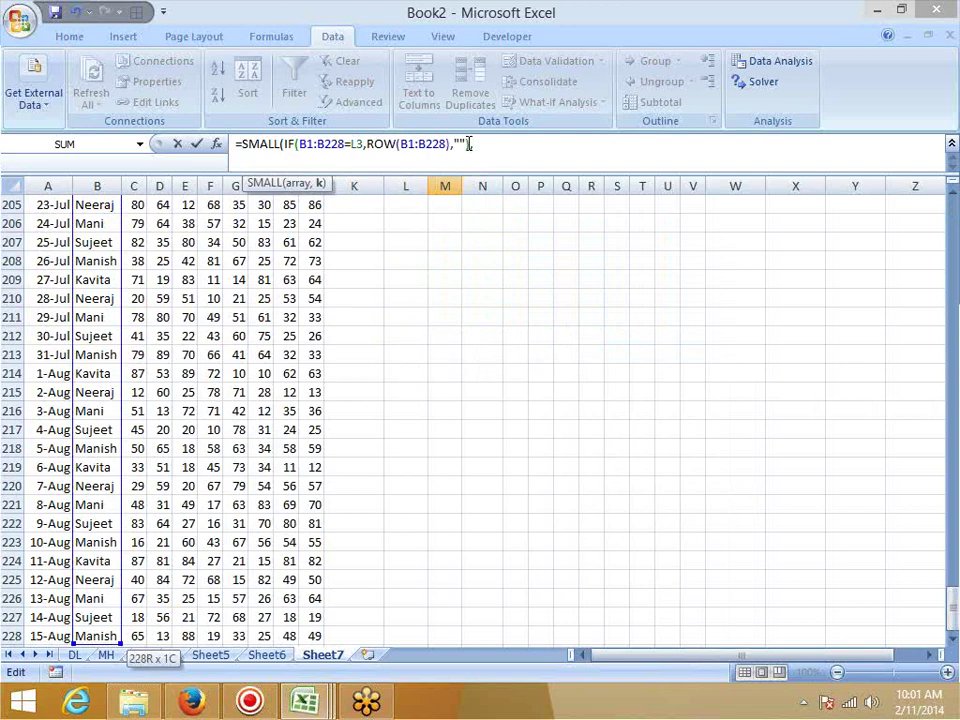
type(",")
left_click_drag(953, 612, 953, 205)
left_click(410, 337)
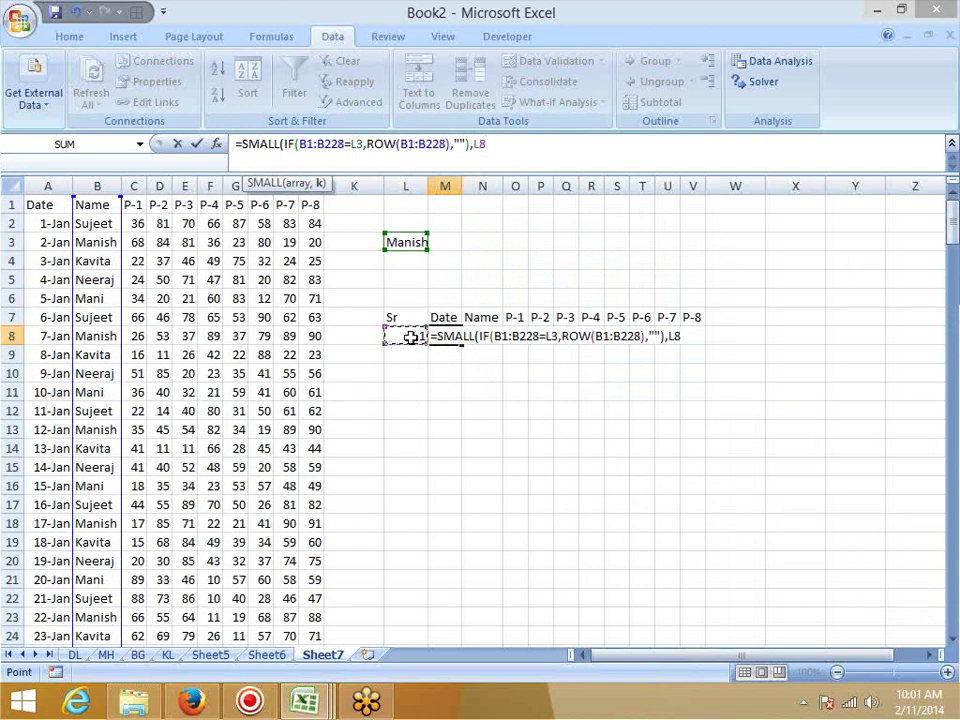
key("Return")
key("Return")
key("Up")
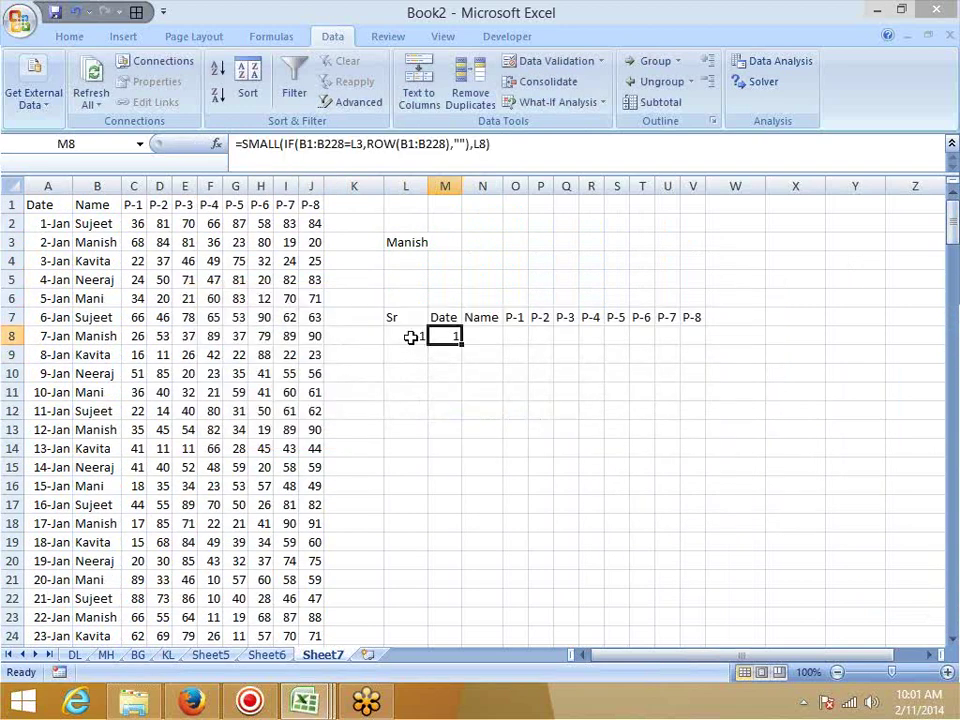
- Re-enter the SMALL formula in M8 as an array formula and check it against the first matching name in column B
key("F2")
key("ctrl+shift+Return")
left_click(101, 242)
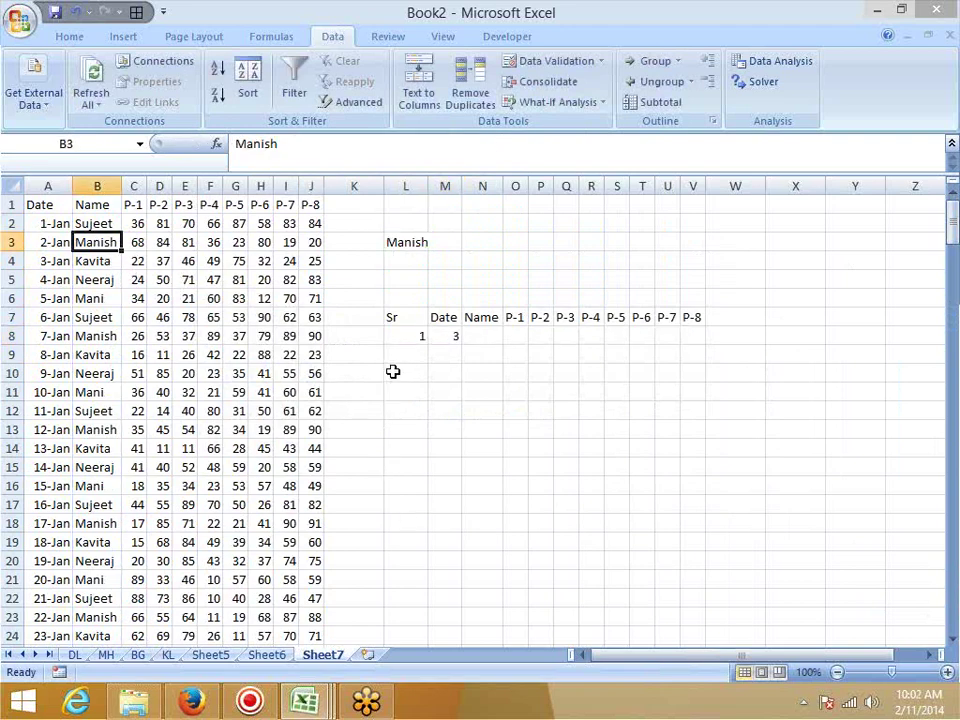
- Wrap the SMALL formula in M8 in an OFFSET function with A1 as the reference
left_click(454, 338)
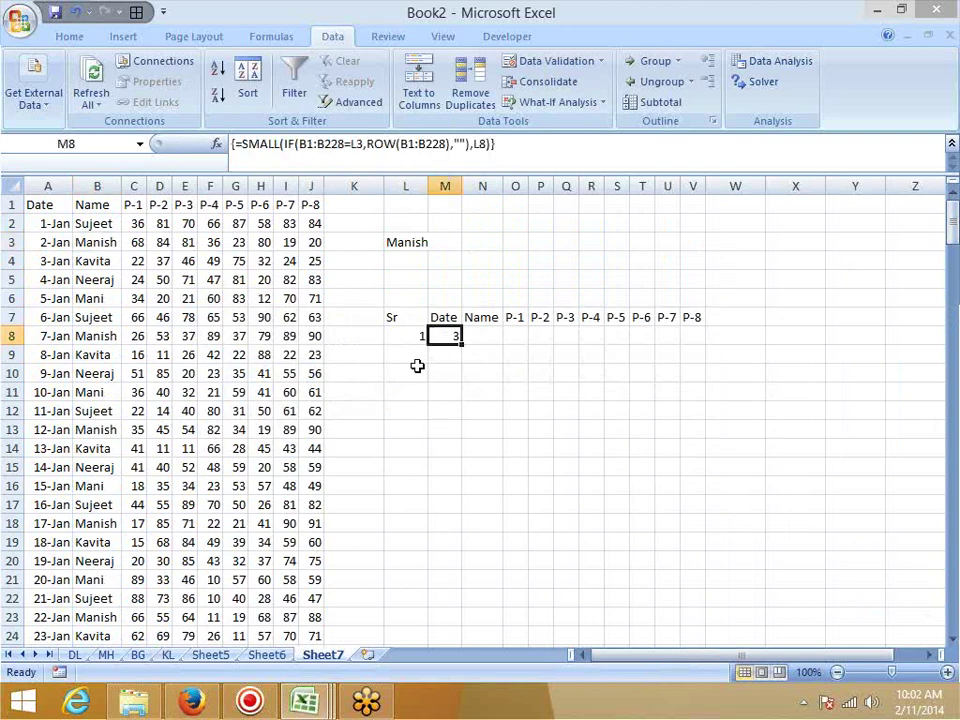
left_click(224, 166)
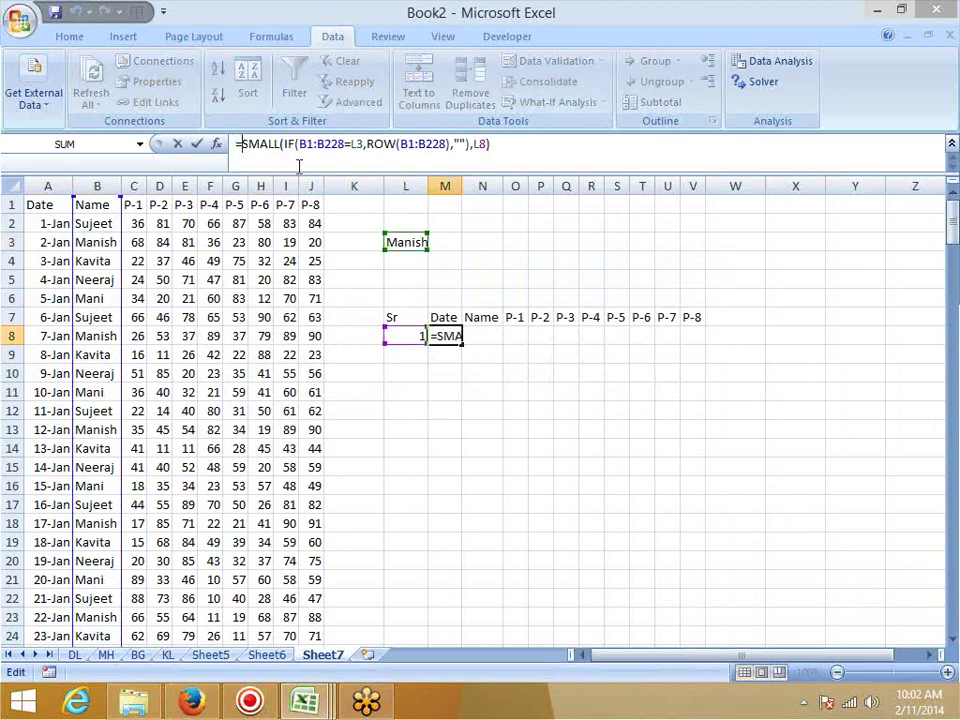
type("of")
key("Tab")
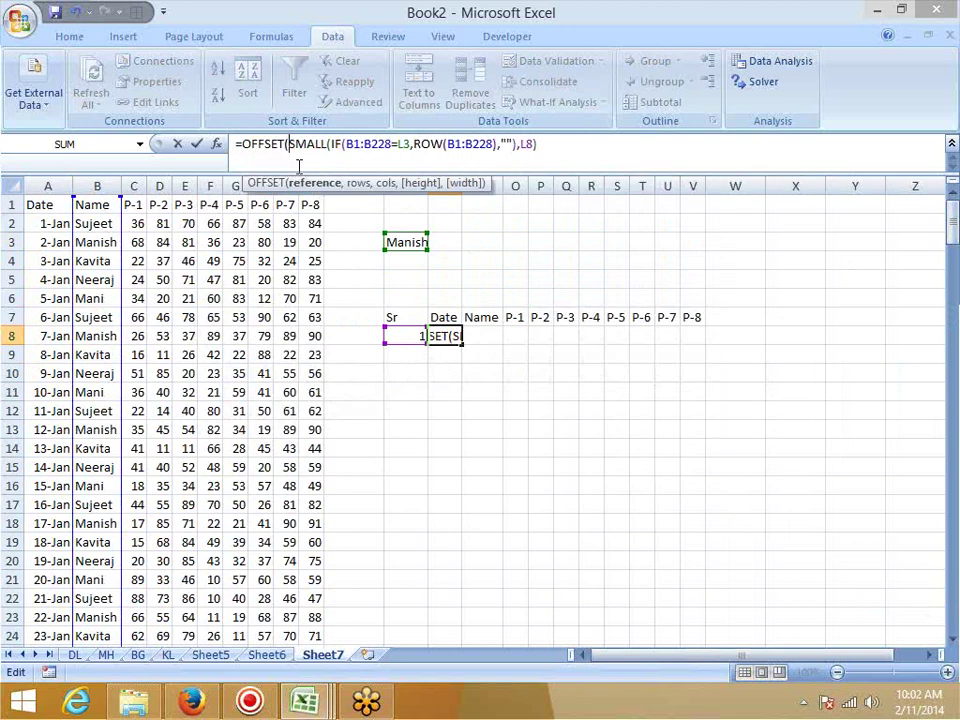
left_click(52, 204)
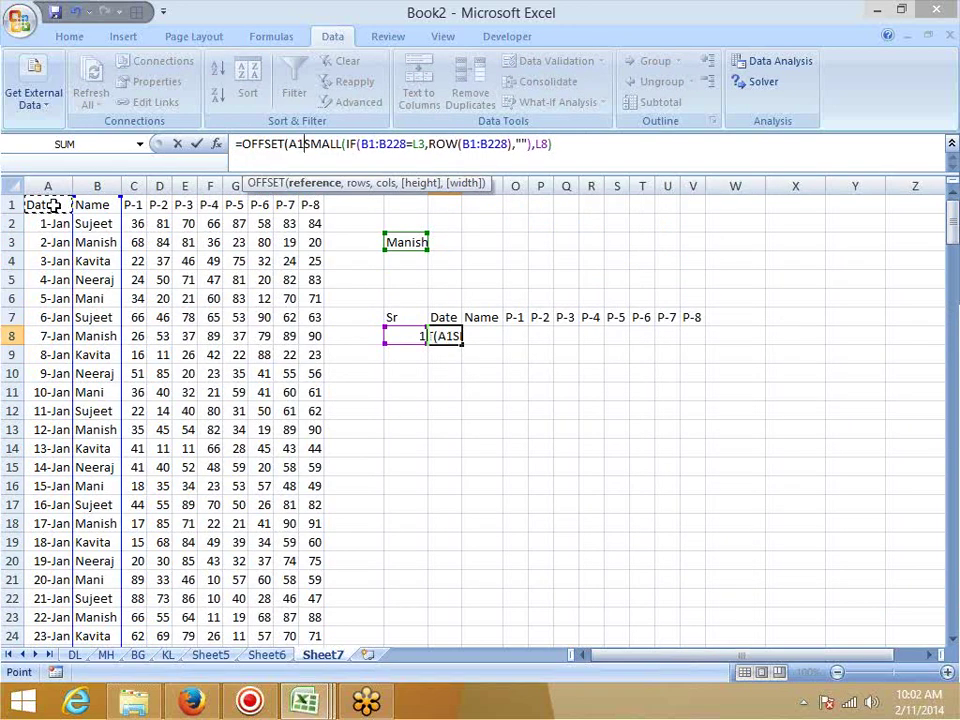
type(",")
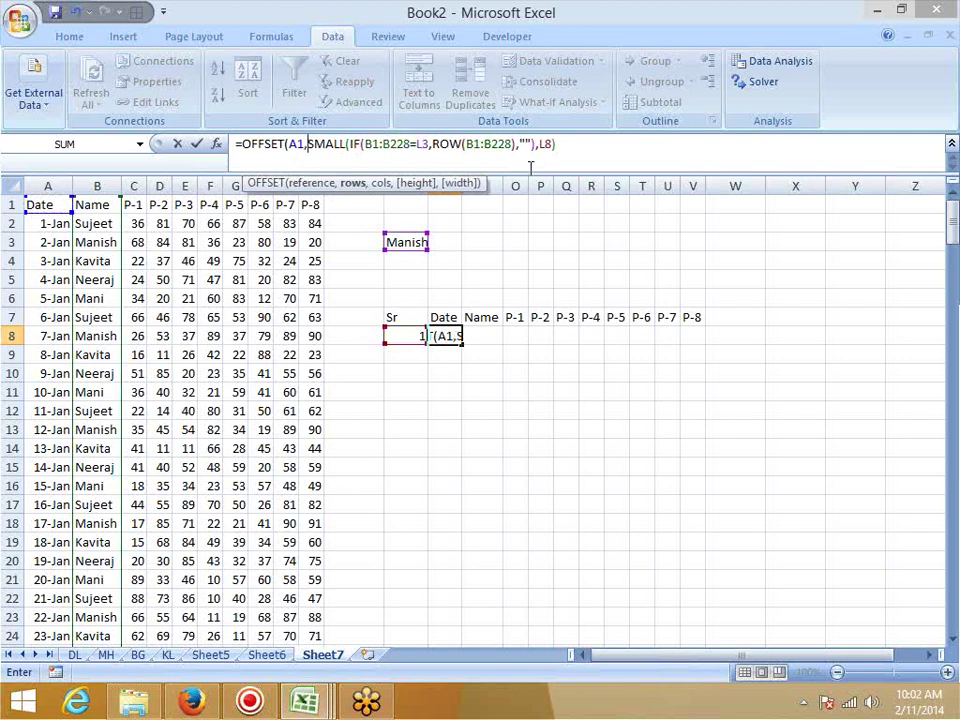
- Subtract 1 from the SMALL result for OFFSET's rows, set its columns to 0, and enter the formula with the proposed closing bracket
left_click(565, 144)
type("-1,0")
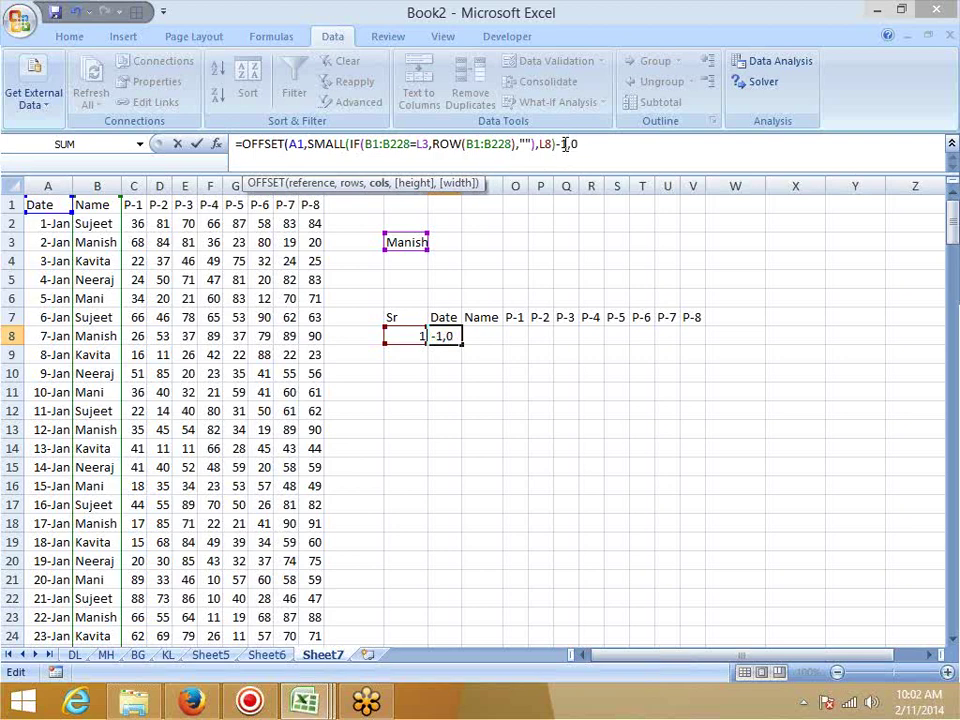
key("Return")
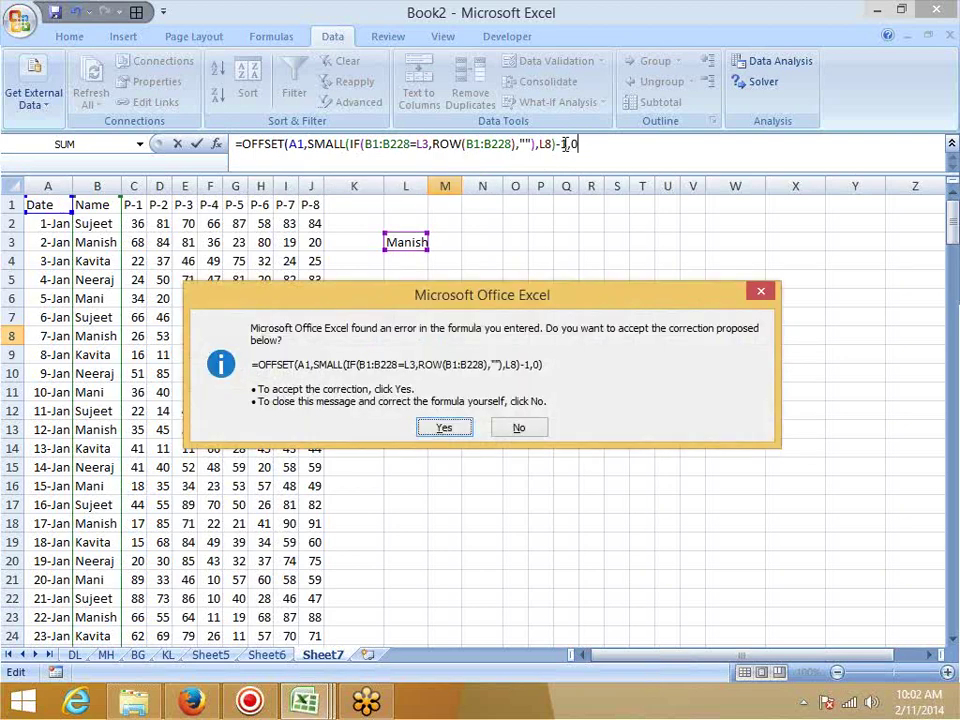
key("Return")
- Re-enter the OFFSET formula in M8 as an array formula and format the cell as a day-month-year date
key("Up")
left_click(565, 144)
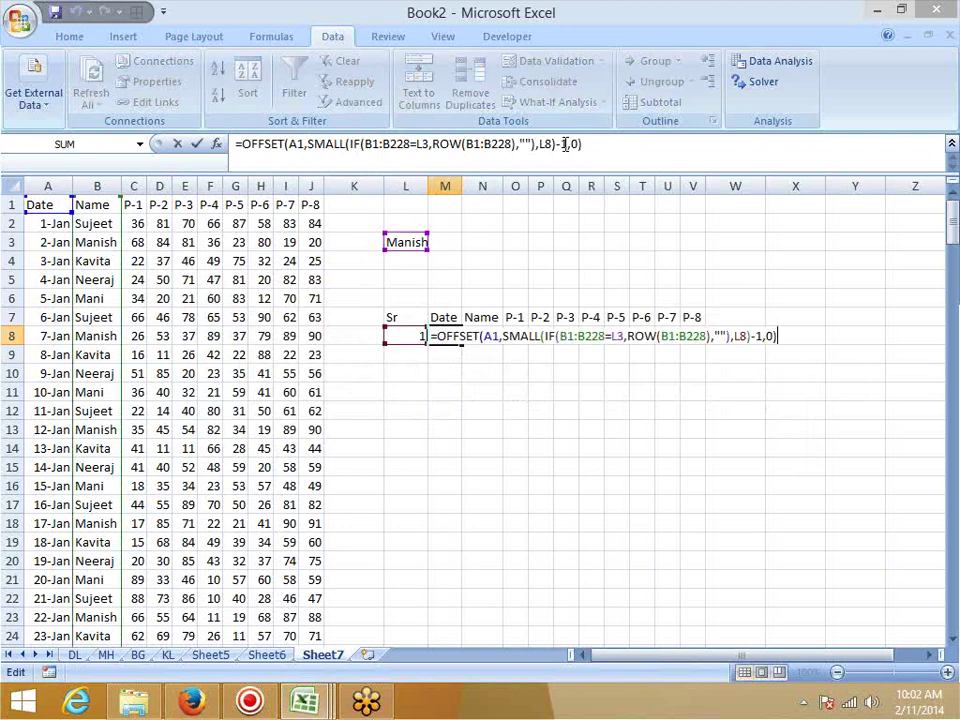
key("ctrl+shift+Return")
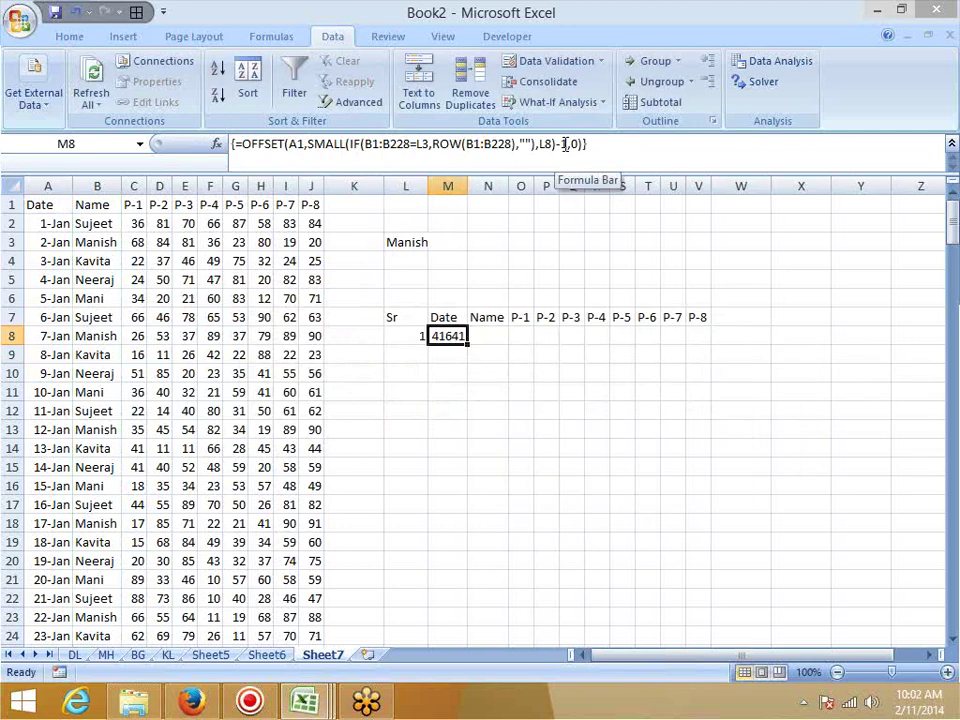
key("ctrl+shift+3")
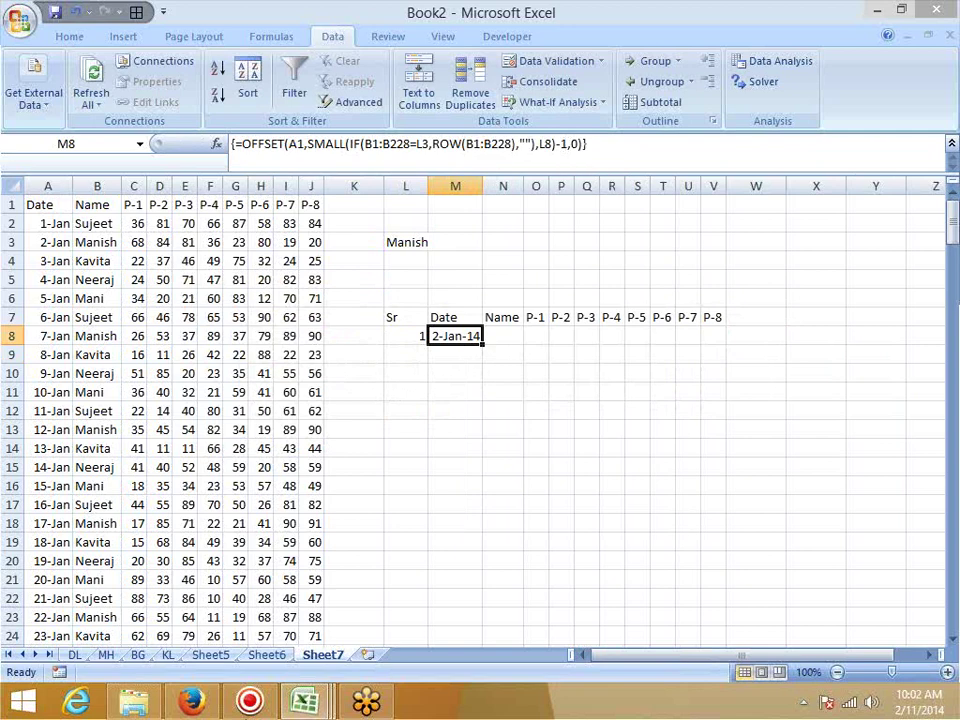
- Evaluate the M8 formula stage by stage through the name comparison and the IF's array of row numbers
left_click(271, 36)
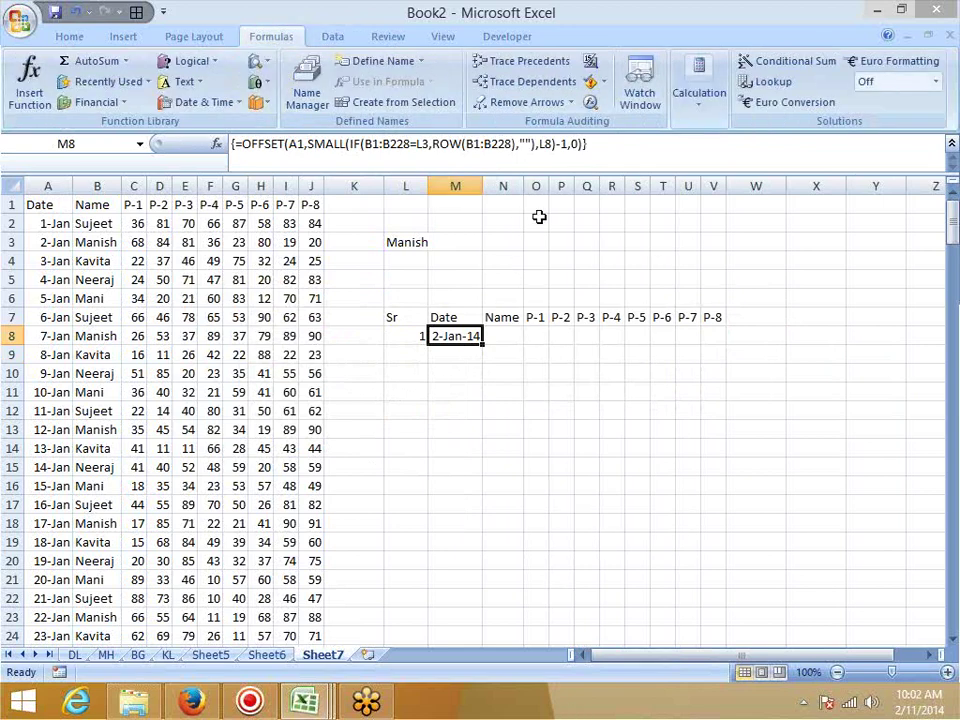
left_click(594, 112)
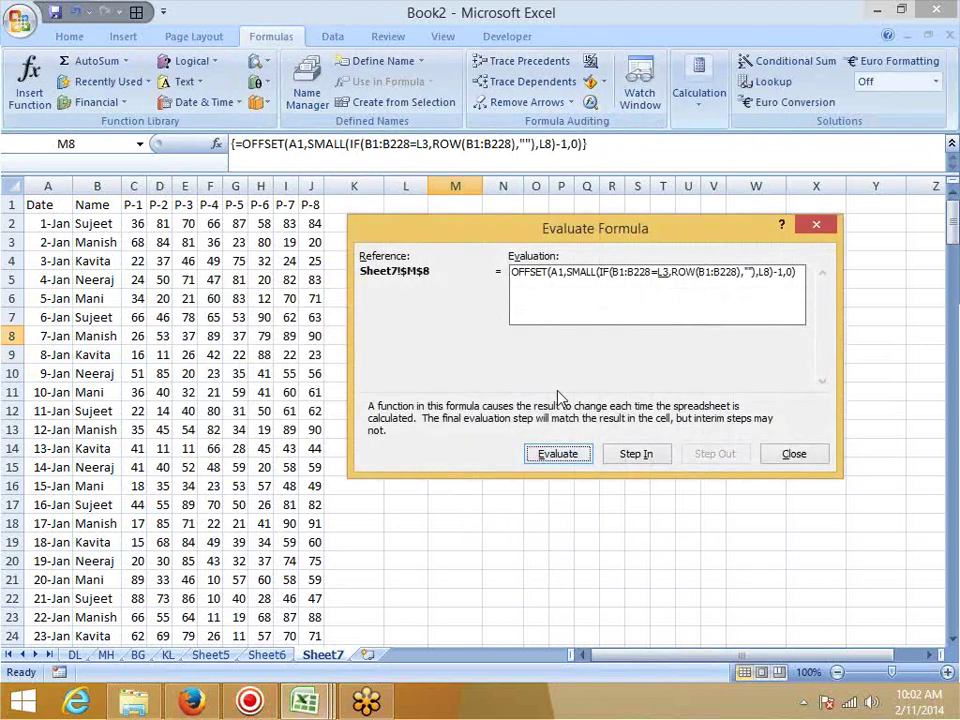
left_click_drag(497, 236, 275, 189)
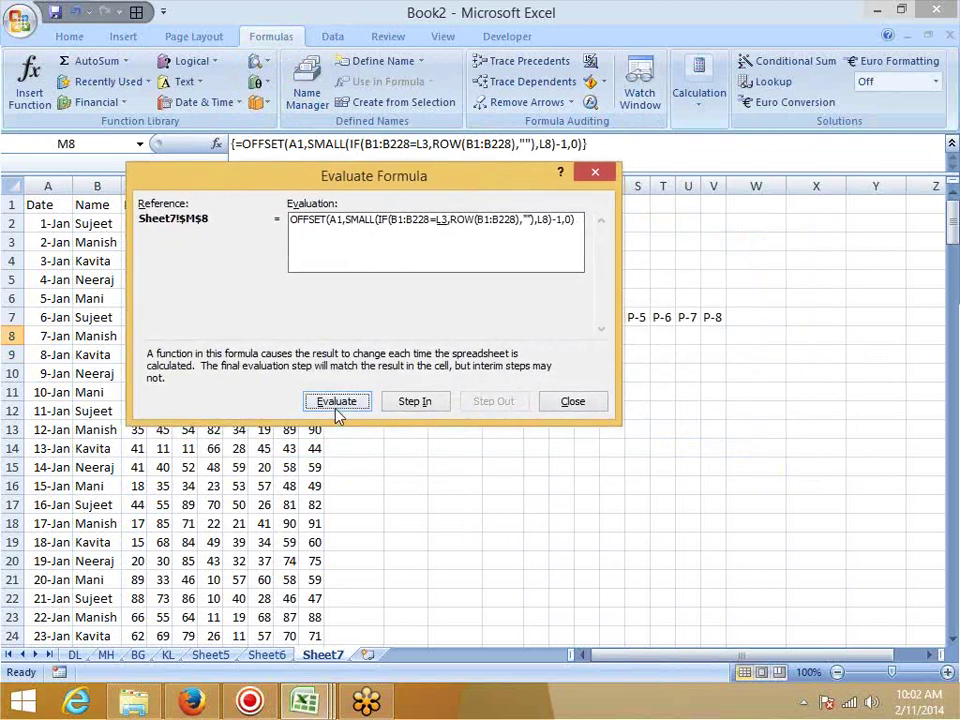
left_click(340, 404)
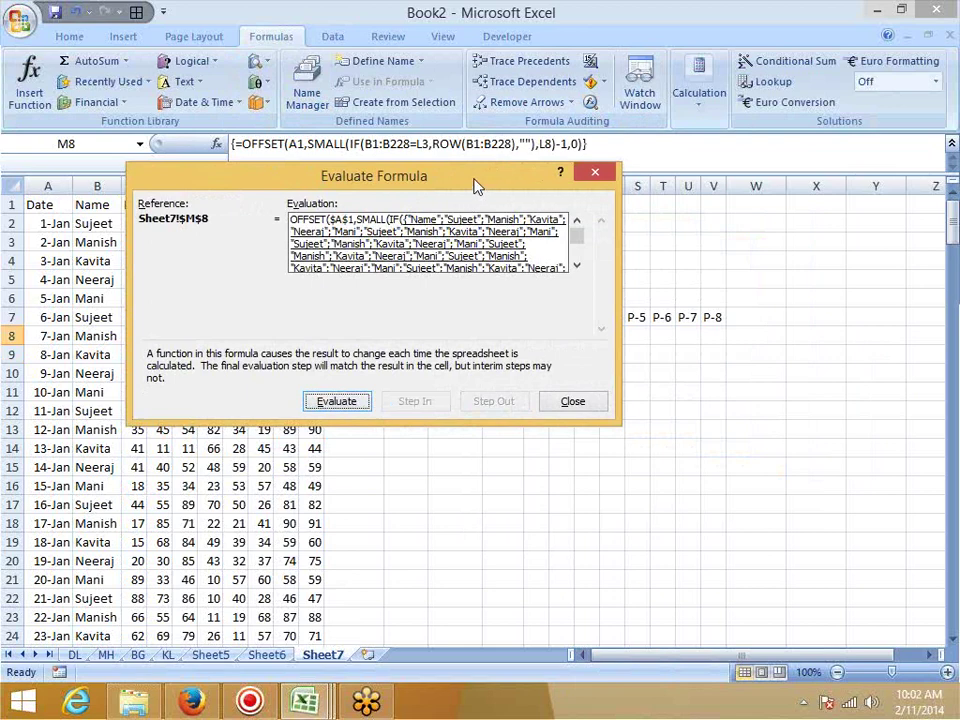
left_click_drag(477, 186, 632, 285)
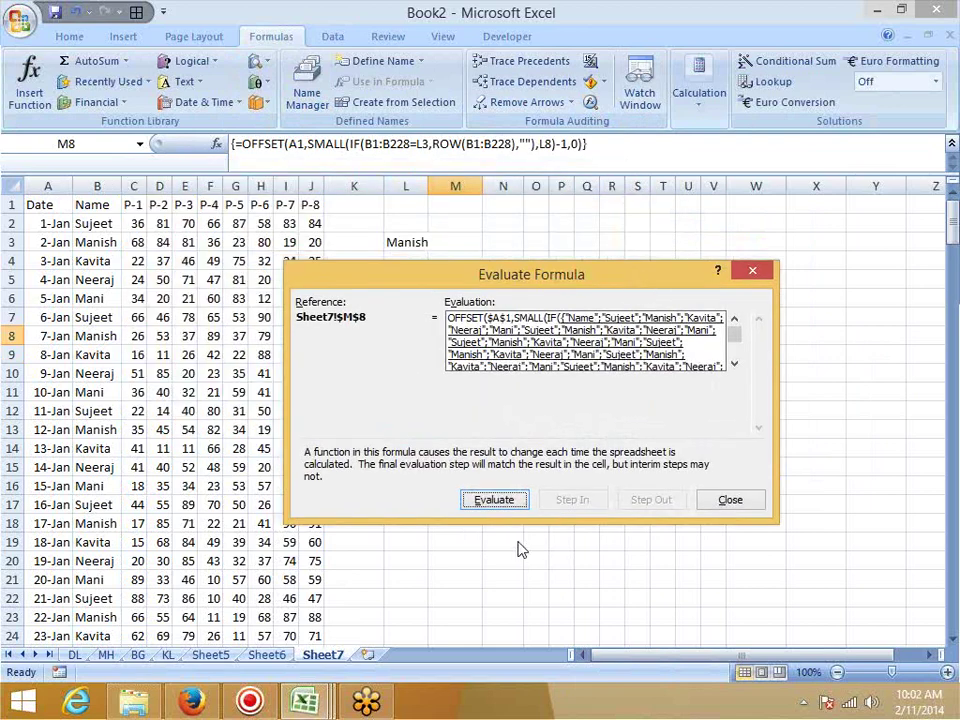
left_click(507, 508)
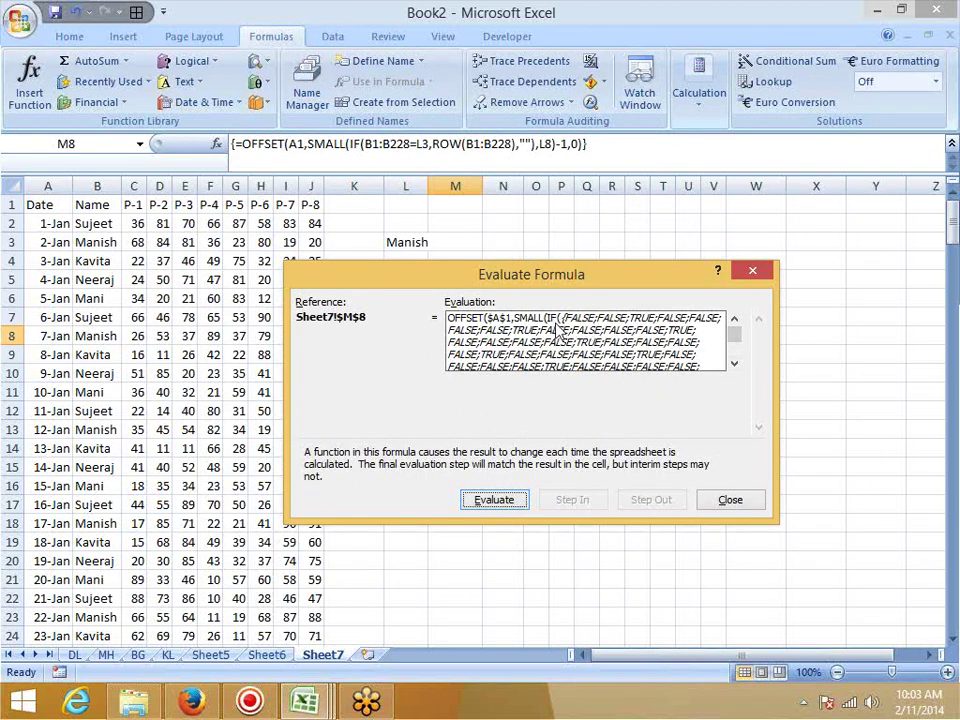
left_click(478, 505)
left_click(478, 506)
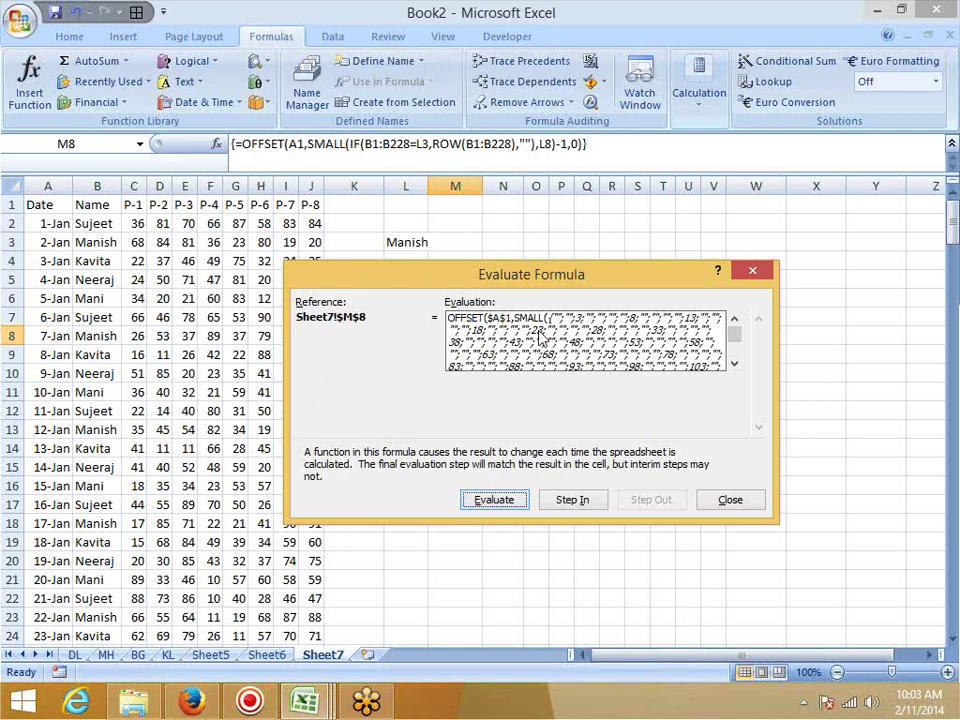
- Evaluate the SMALL and OFFSET parts of the M8 formula through to the final result and close the evaluation
left_click_drag(470, 276, 556, 373)
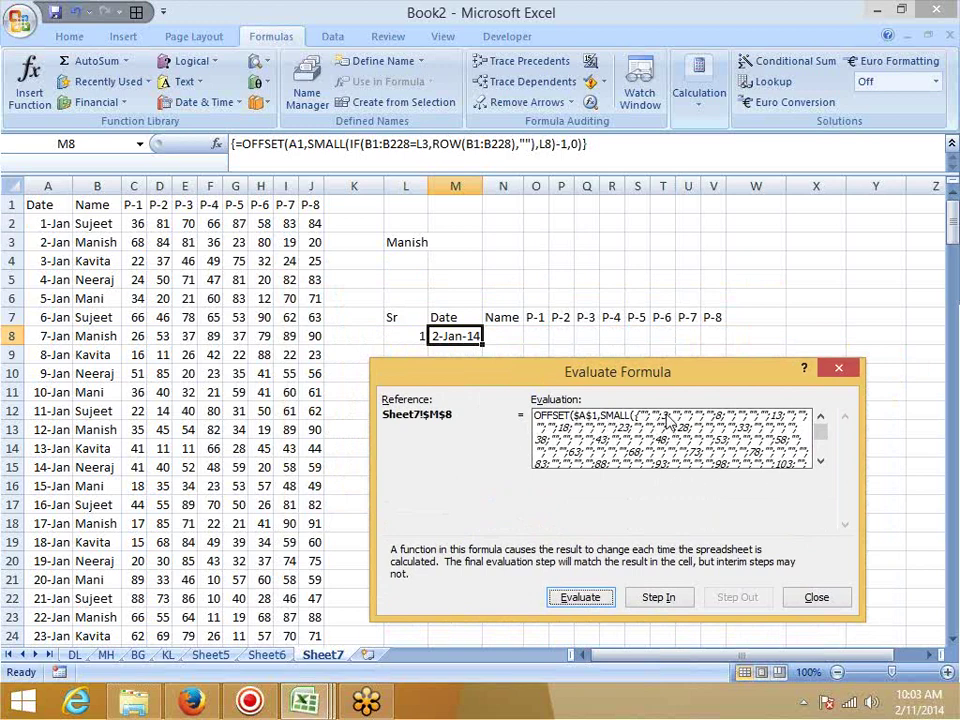
left_click(579, 599)
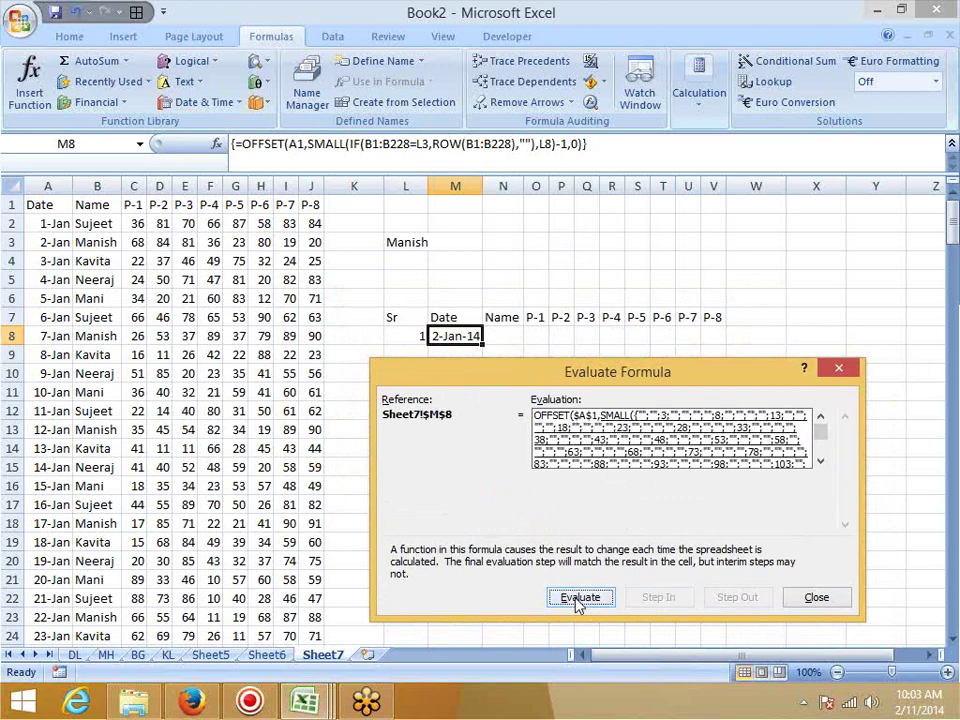
left_click(579, 602)
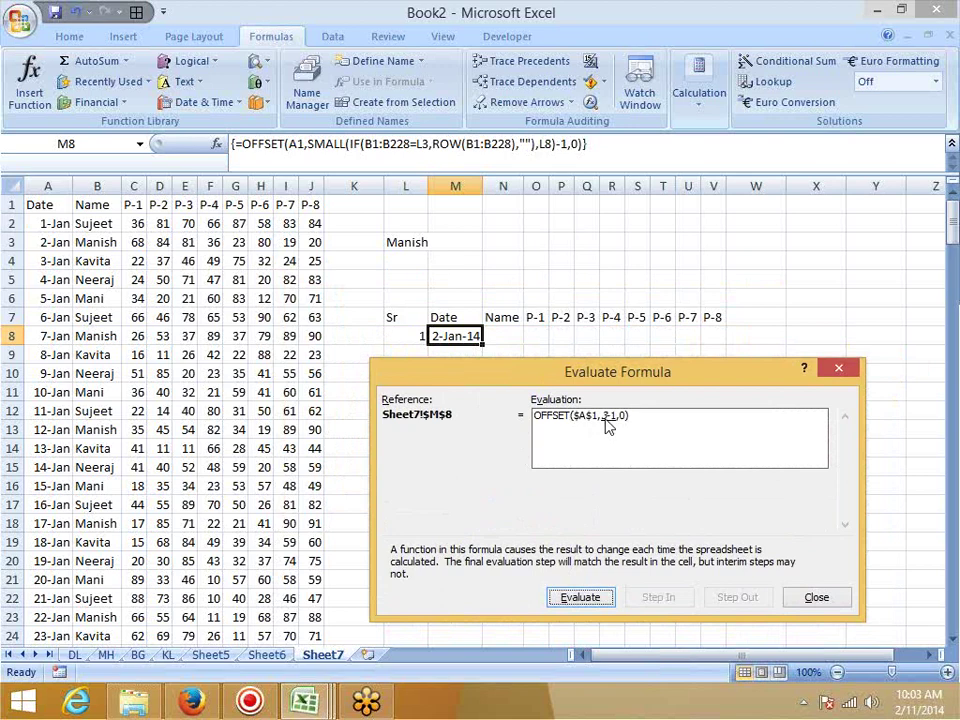
left_click(574, 603)
left_click(598, 598)
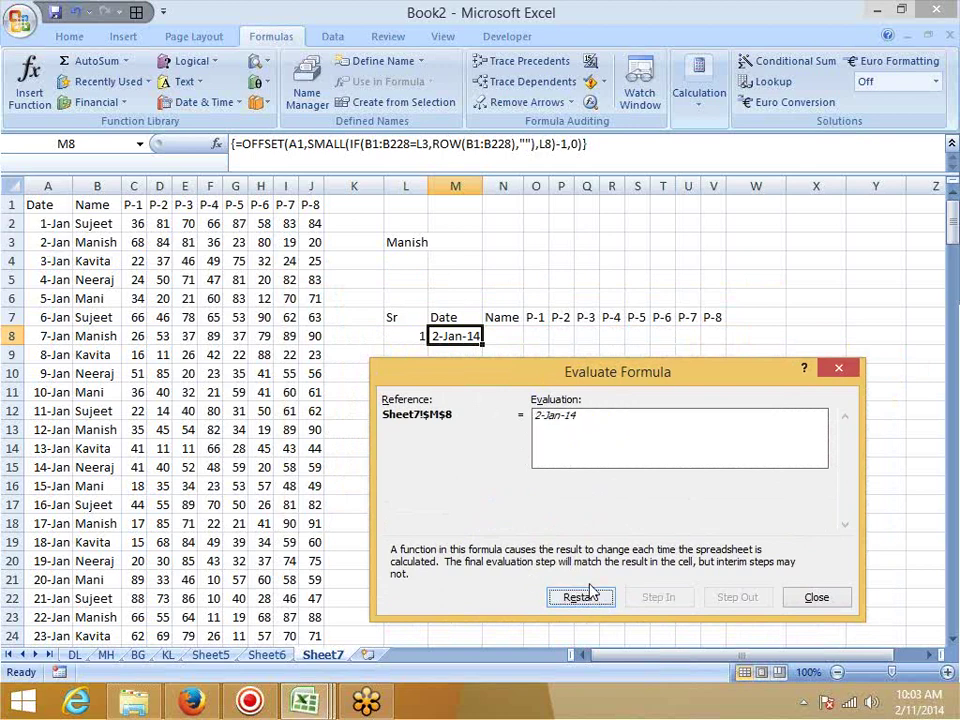
left_click(819, 600)
left_click(414, 335)
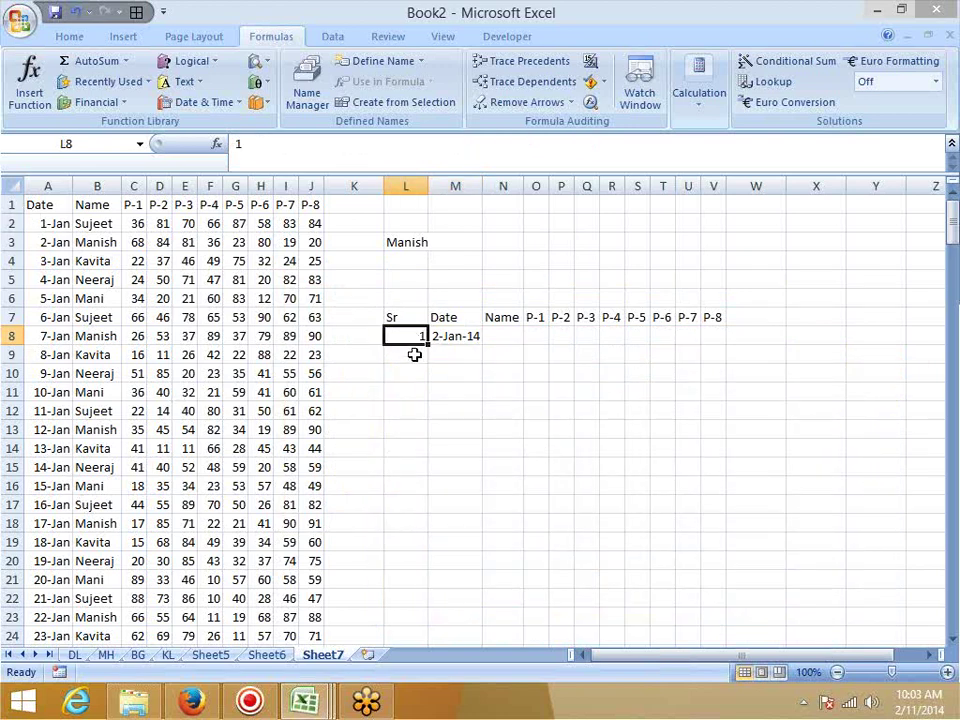
left_click_drag(414, 354, 386, 574)
left_click(448, 336)
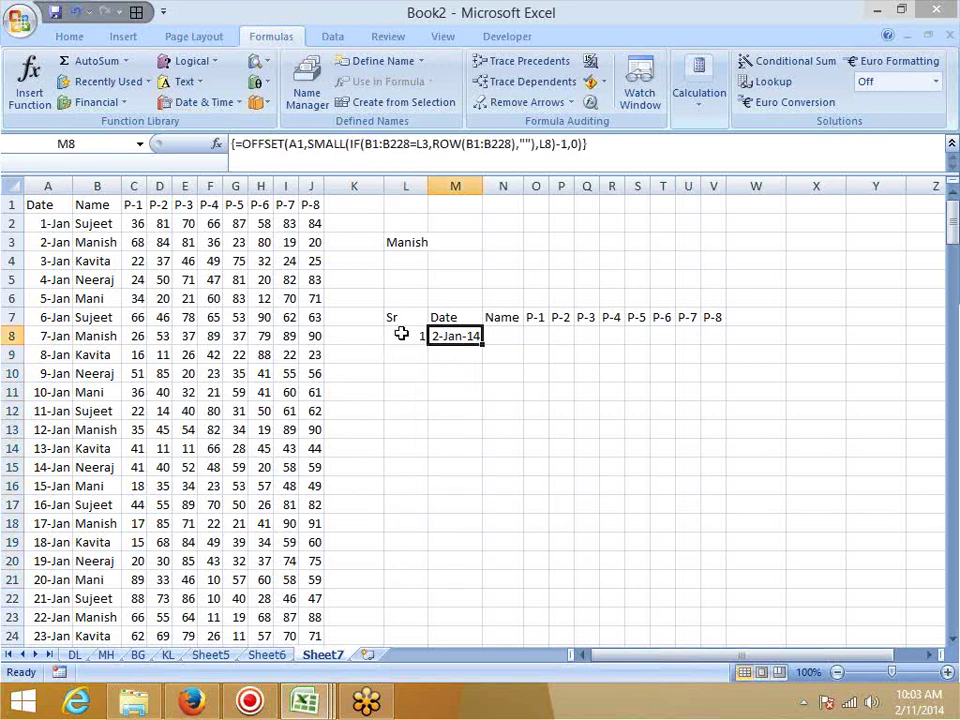
left_click_drag(405, 354, 405, 608)
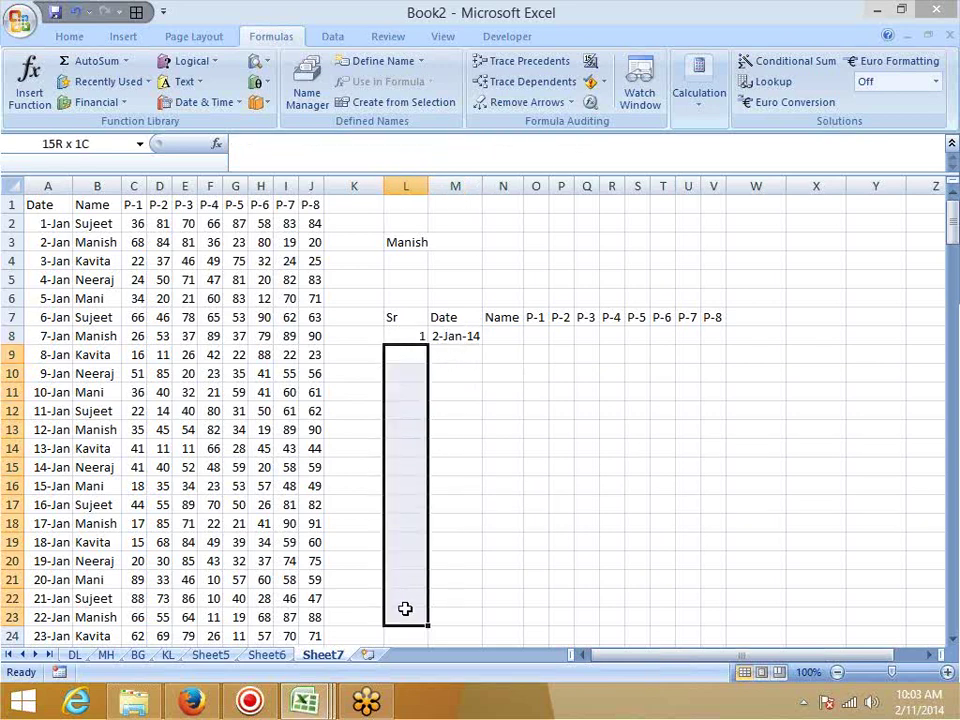
left_click_drag(405, 608, 404, 604)
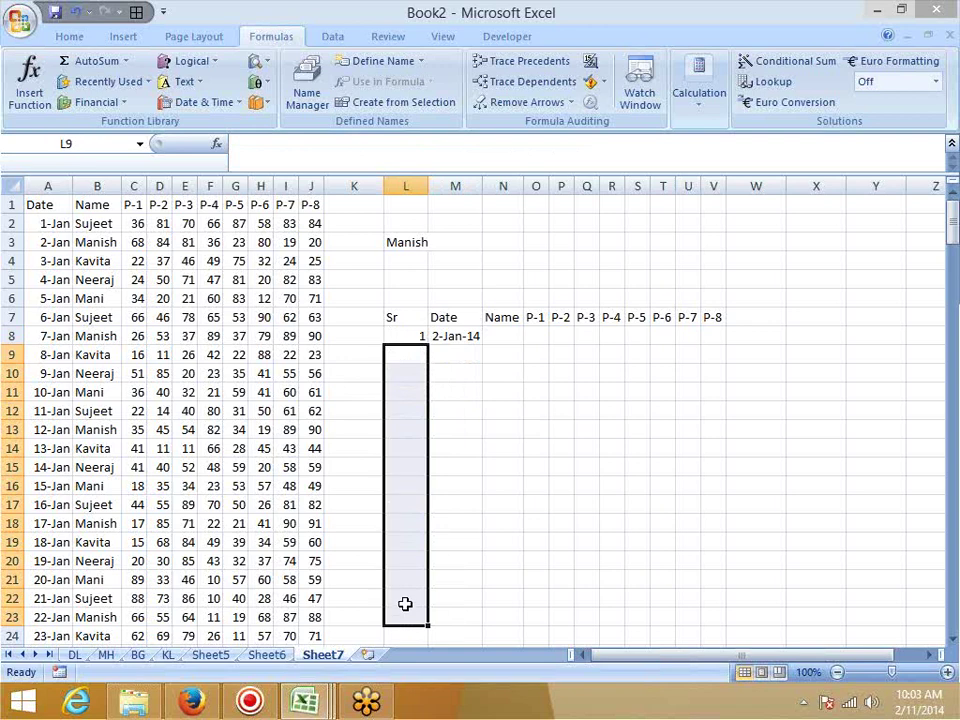
left_click(475, 340)
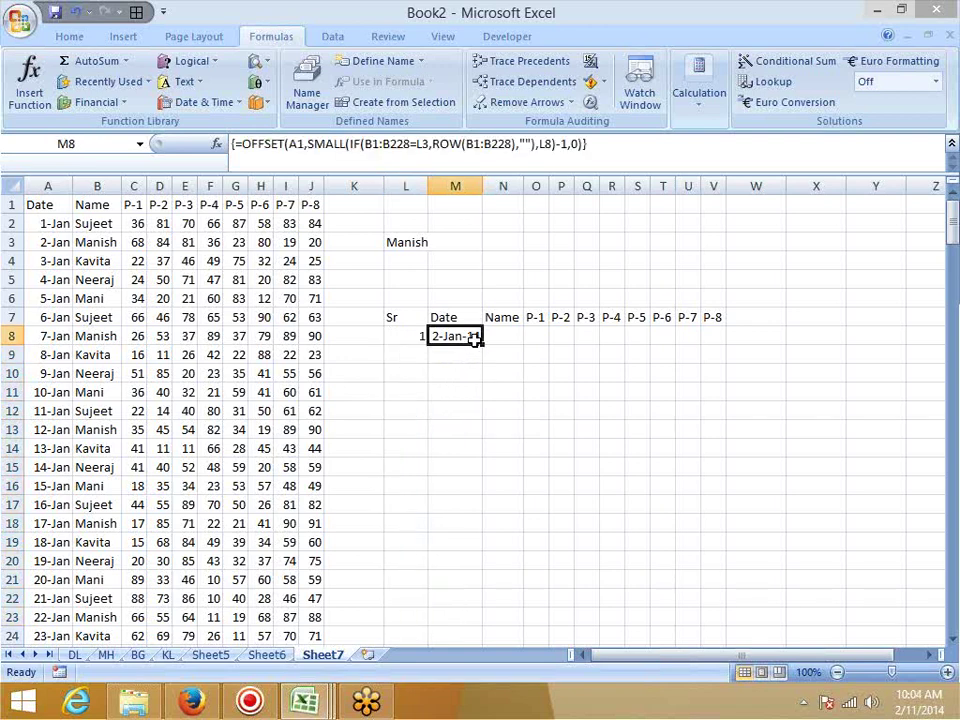
left_click(391, 335)
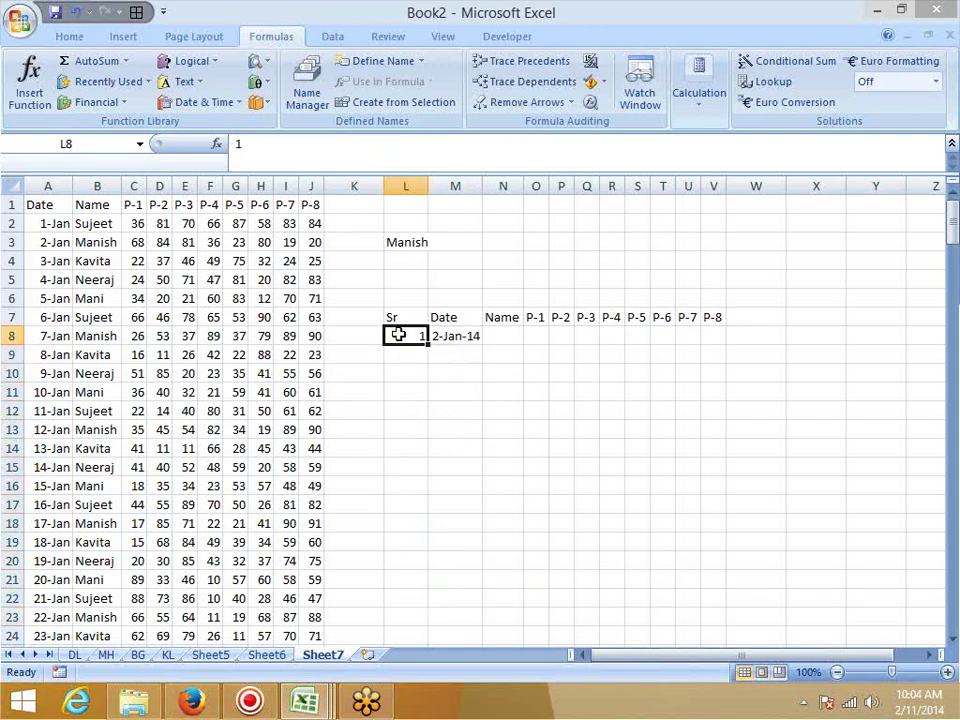
- Widen column L slightly and enter a COUNTIF in L4 that counts the L3 name in column B
left_click_drag(430, 187, 435, 187)
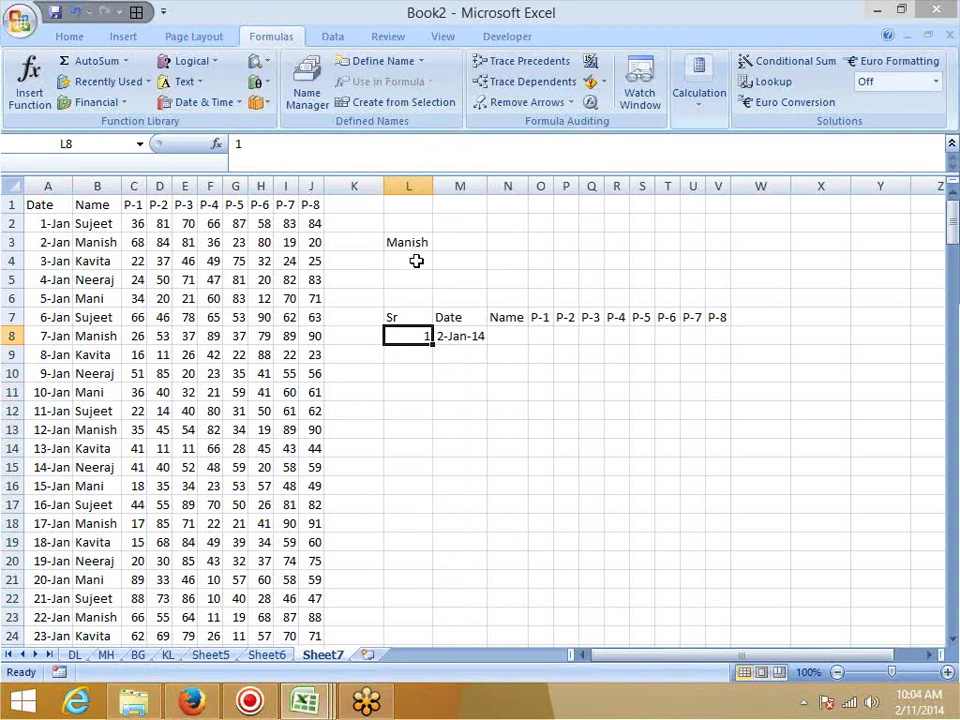
left_click(410, 258)
type("=cou")
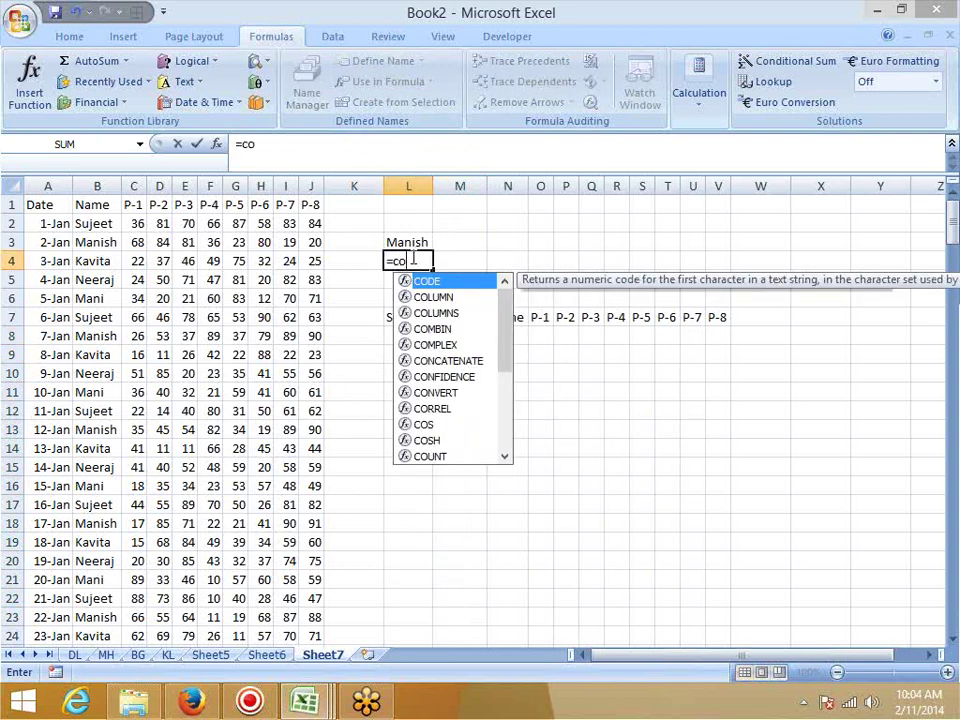
key("Down")
key("Down")
key("Down")
key("Tab")
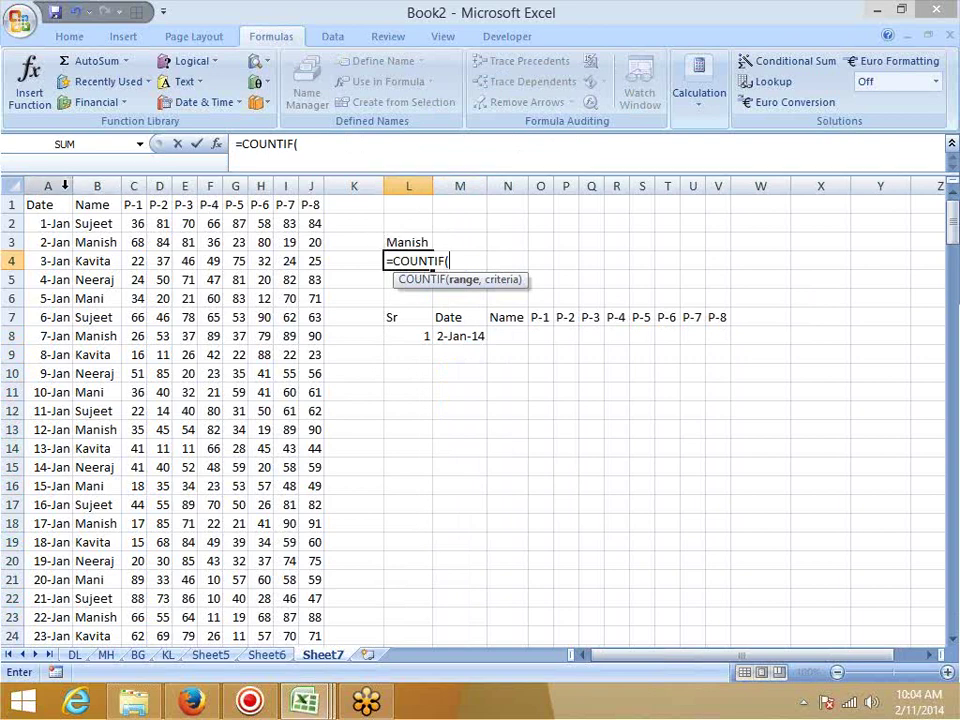
left_click(97, 186)
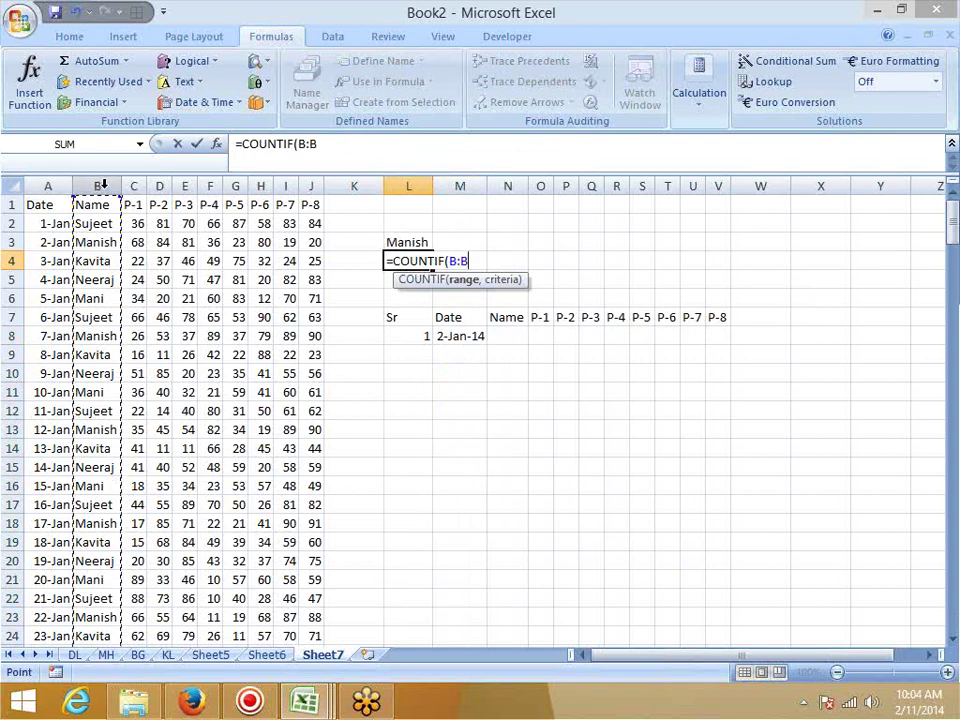
type(",")
left_click(407, 242)
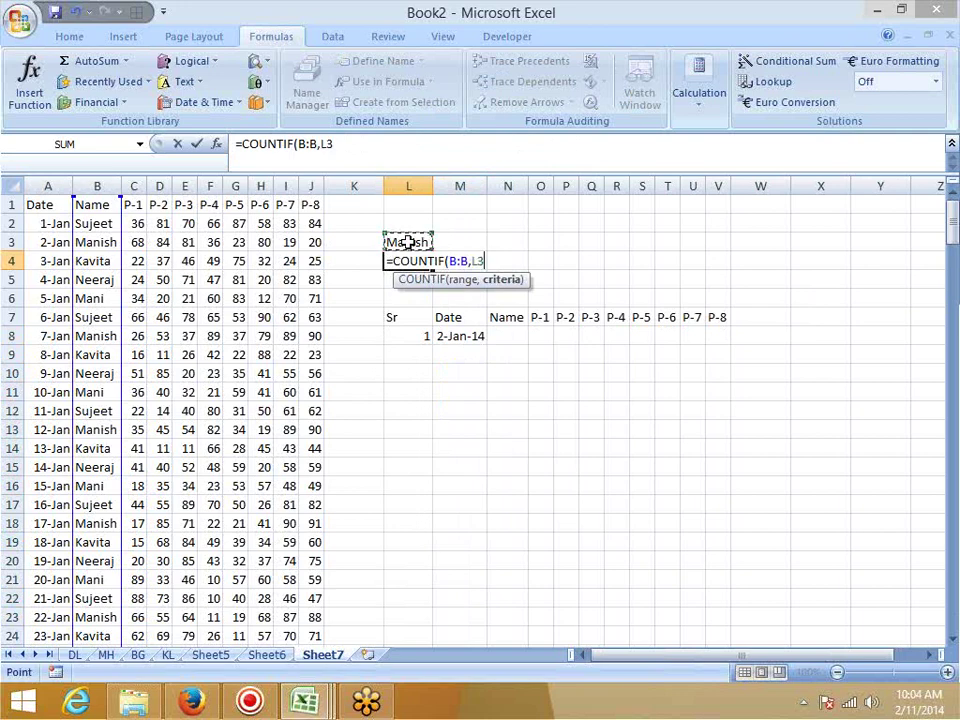
key("Return")
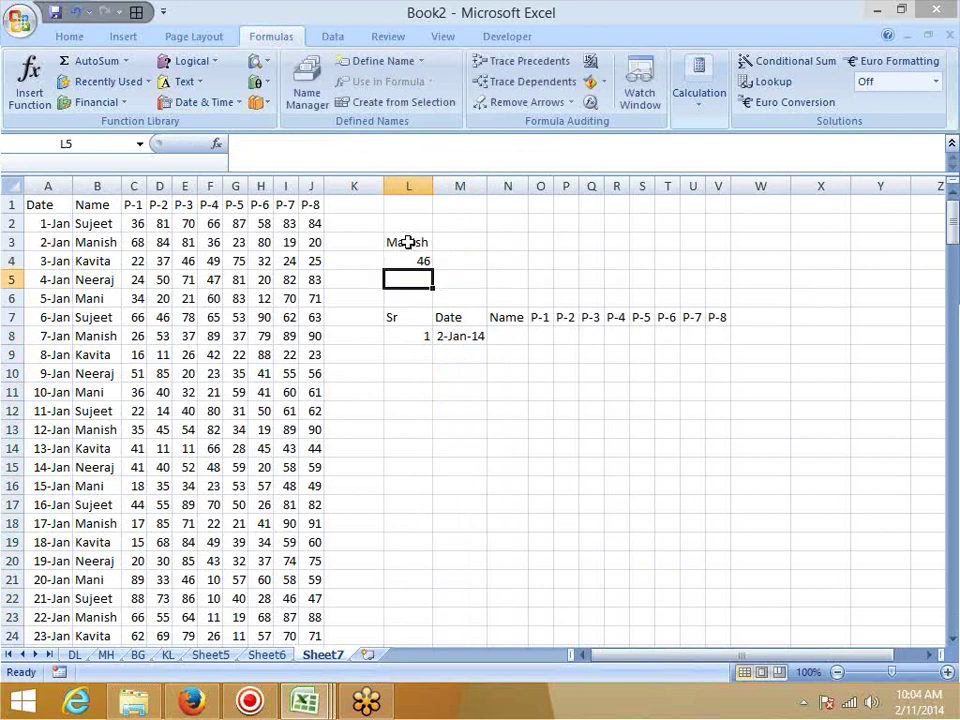
- Enter =IF(L4>0,1,"") in L8 so the first serial number depends on the count
key("Down")
key("Down")
key("Down")
type("=")
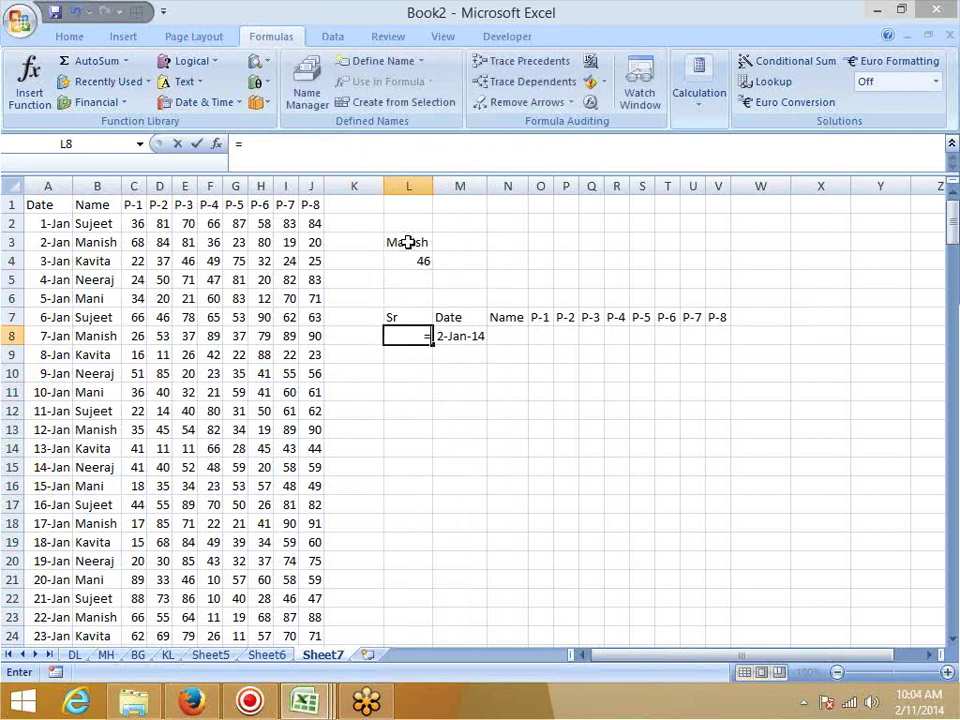
type("if(")
key("Up")
key("Up")
key("Up")
key("Up")
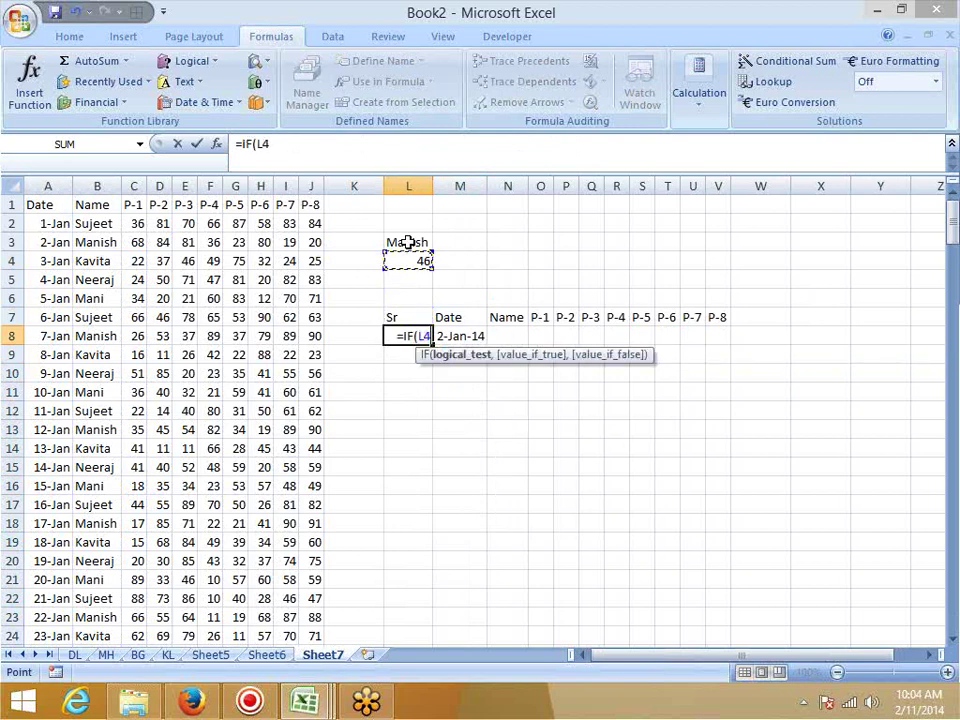
type(">0")
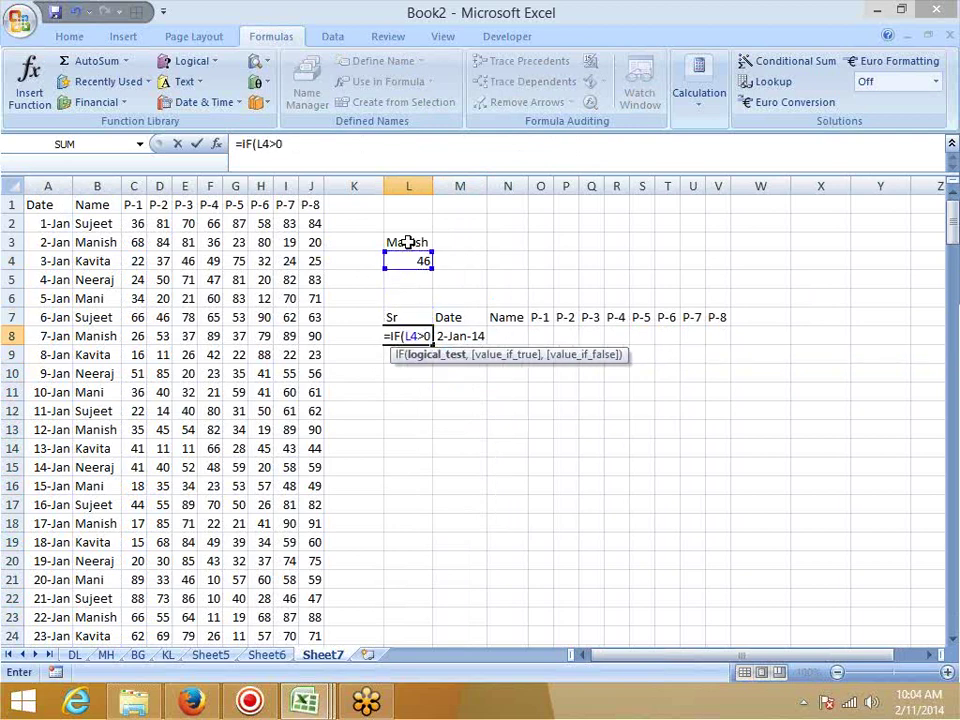
type(",1,")
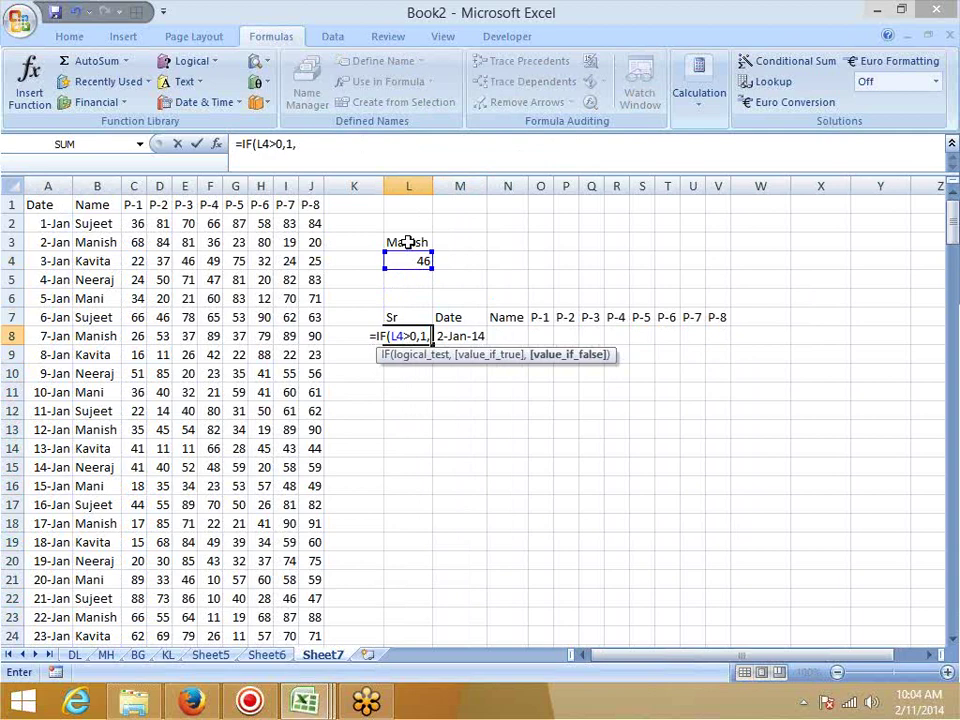
type("\"\"")
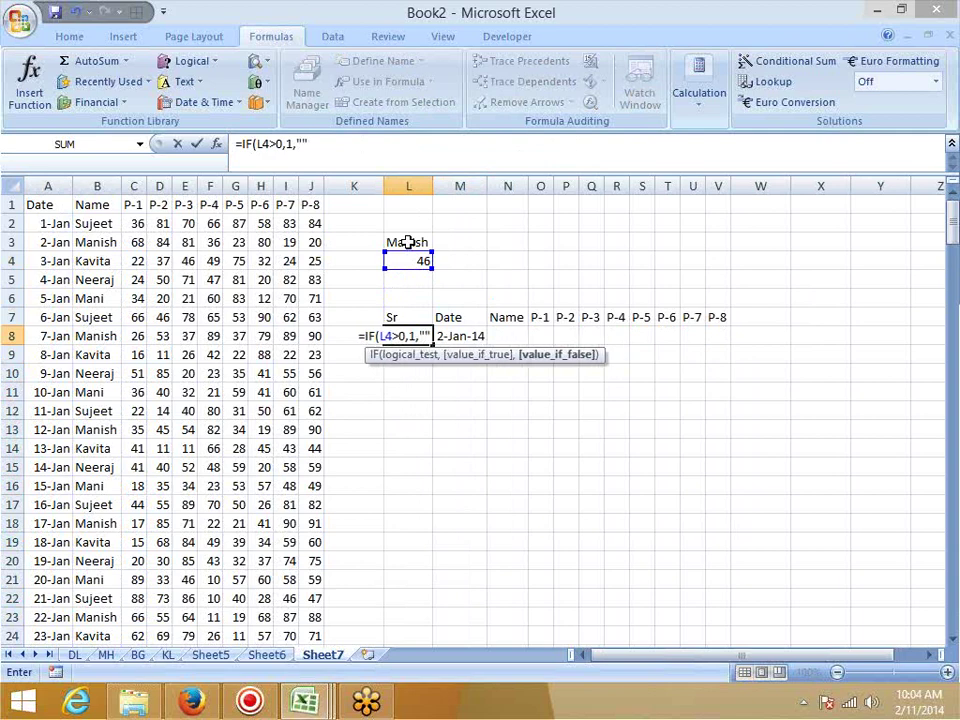
key("Return")
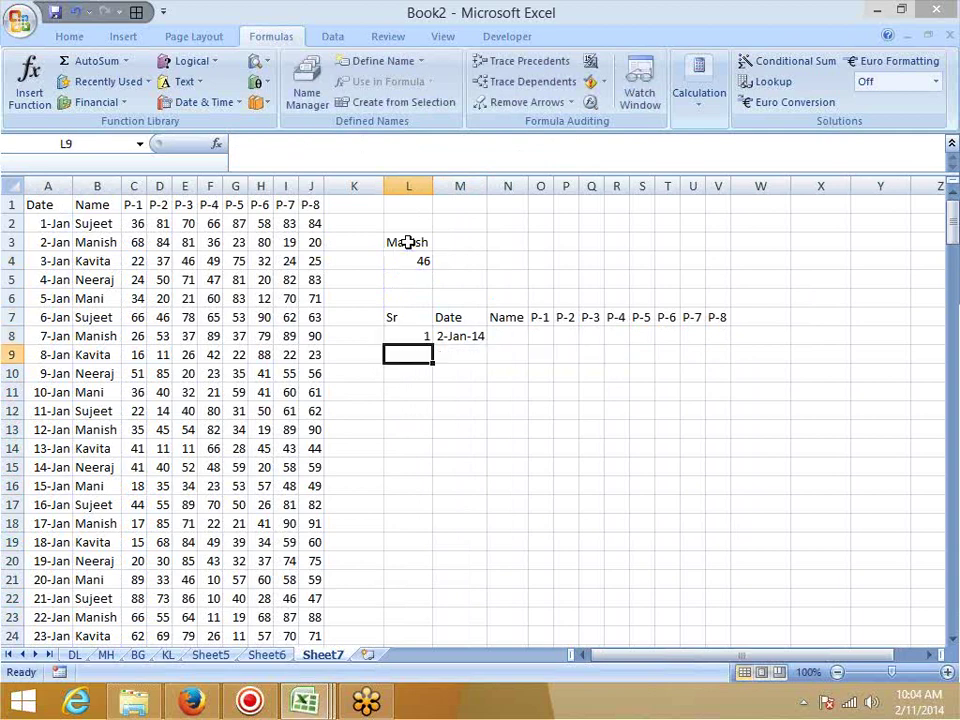
- Enter =IF(L8+1>L4,"",L8+1) in L9 to continue the serial numbers up to the count
type("=if")
key("Tab")
key("Up")
type("+")
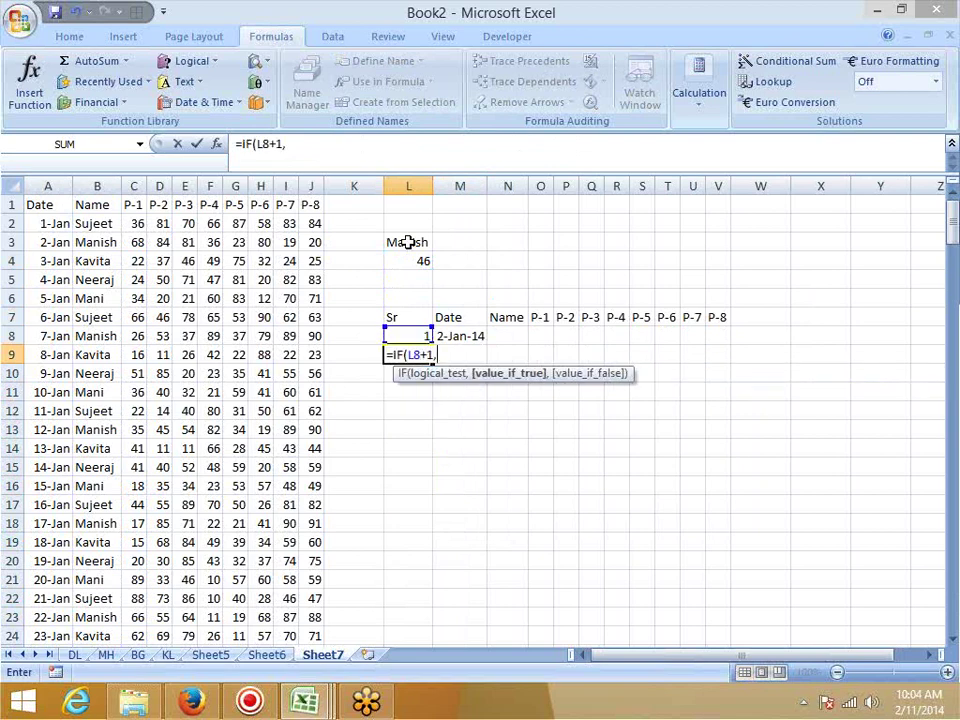
key("BackSpace")
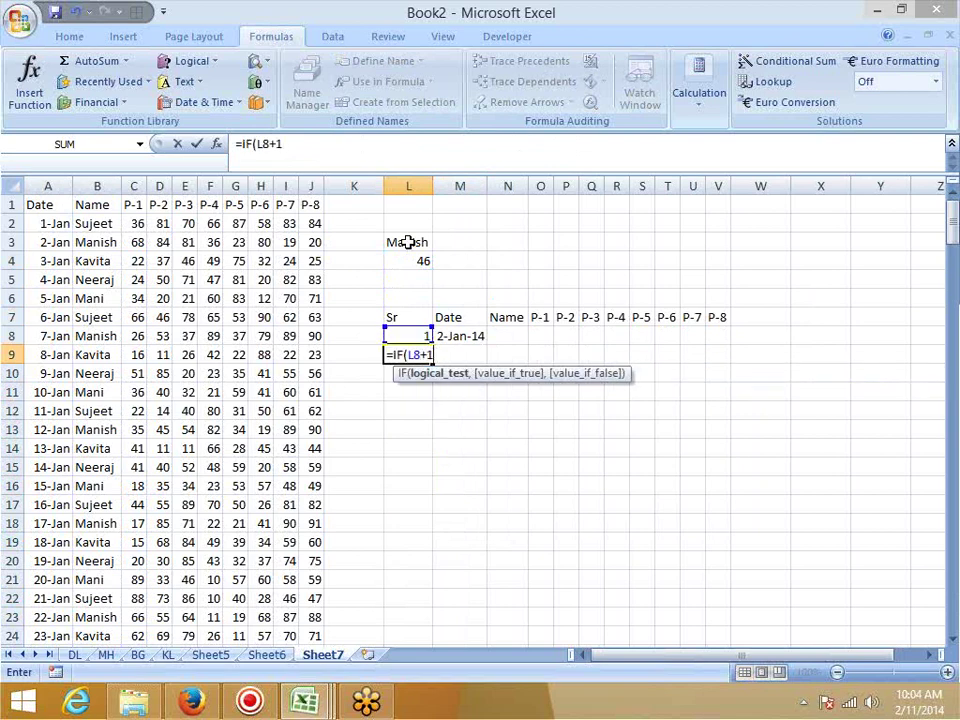
type(">")
key("Up")
key("Up")
key("Up")
key("Up")
key("Up")
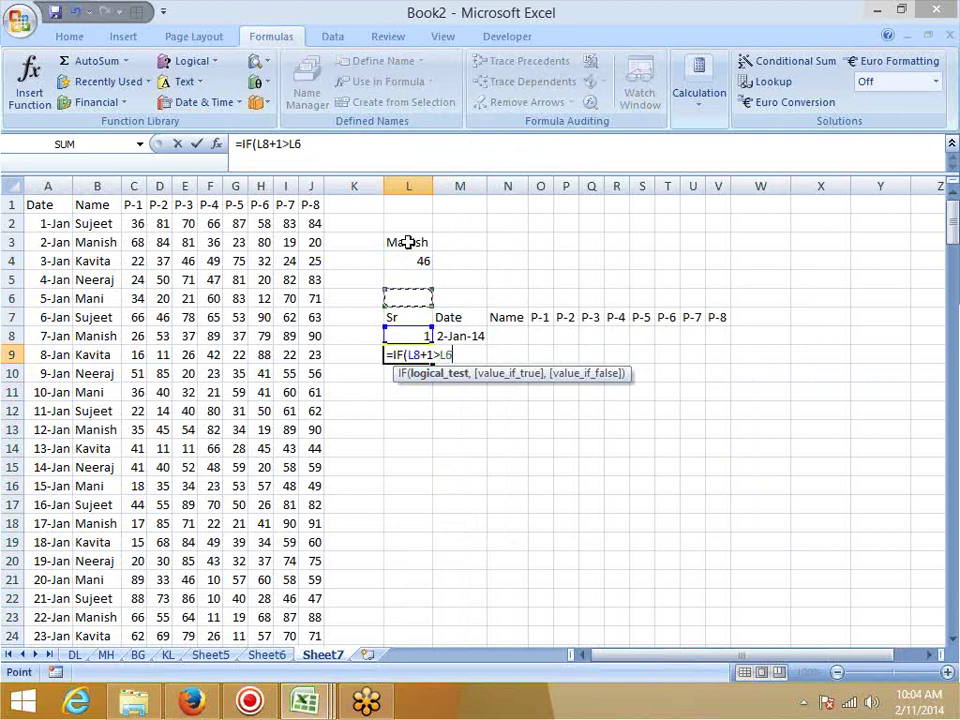
type(",")
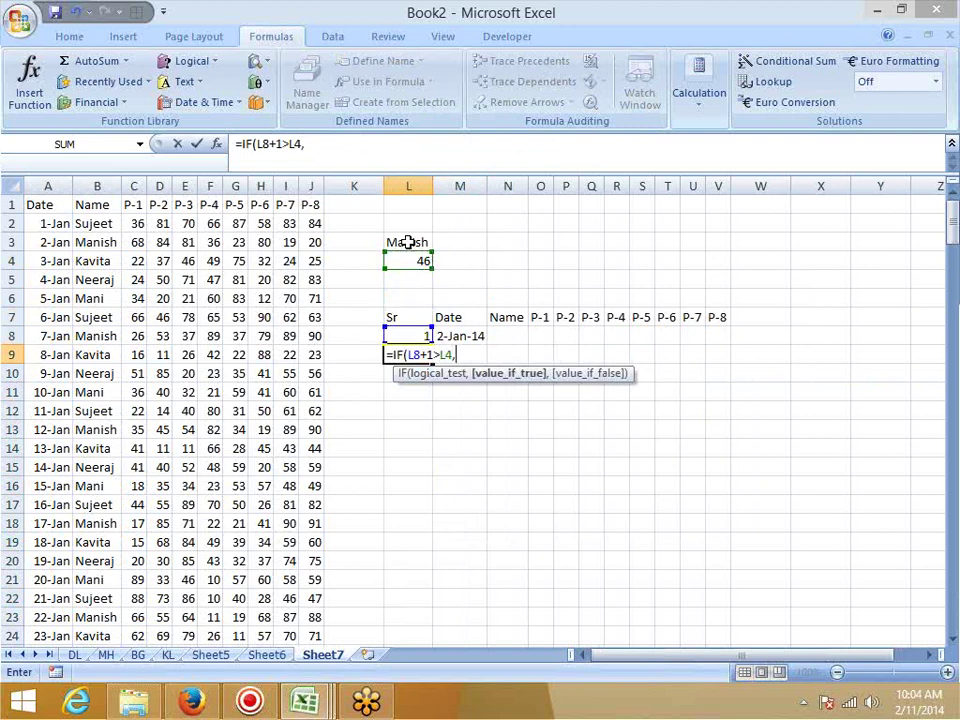
type("\"\",L8+1")
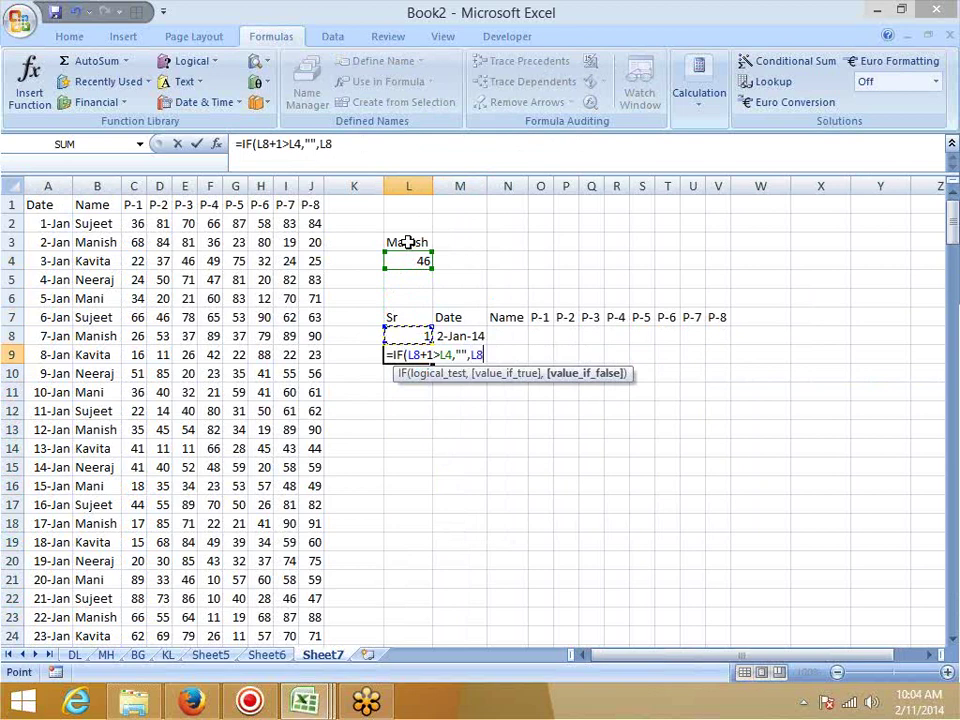
key("Return")
key("Up")
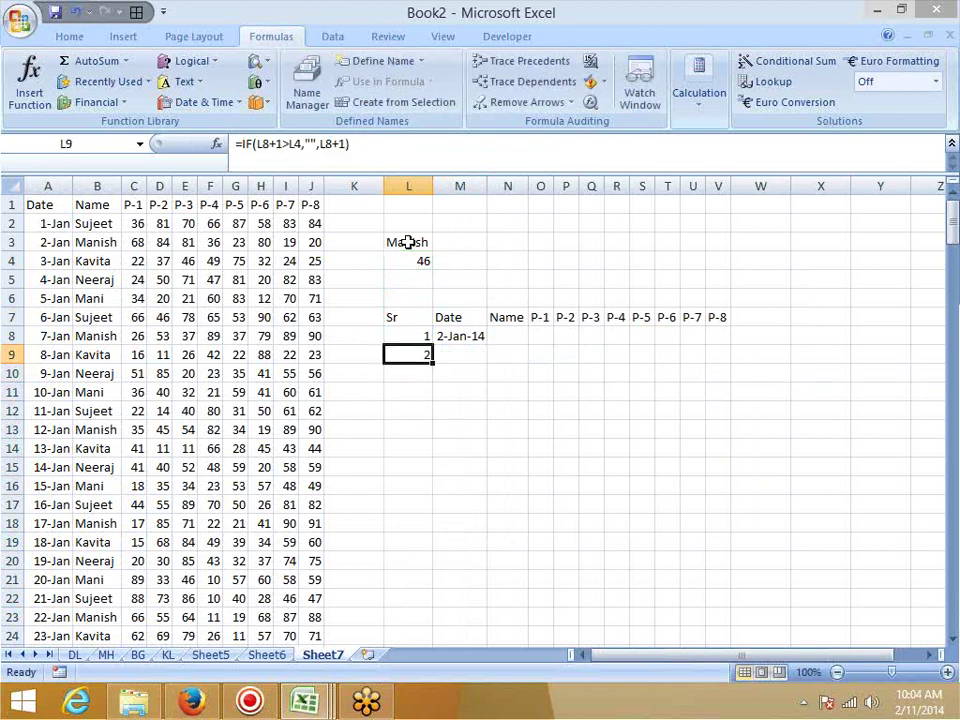
- Make the L4 reference in the L9 formula absolute as $L$4
left_click(323, 144)
left_click(291, 146)
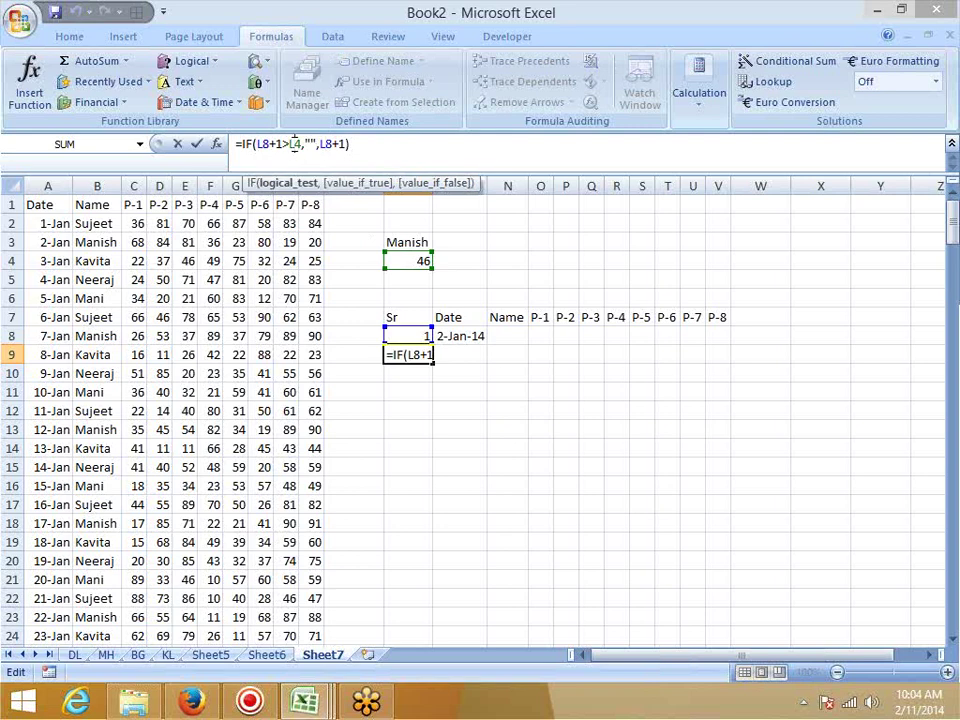
key("F4")
key("Return")
key("Up")
key("Left")
key("Right")
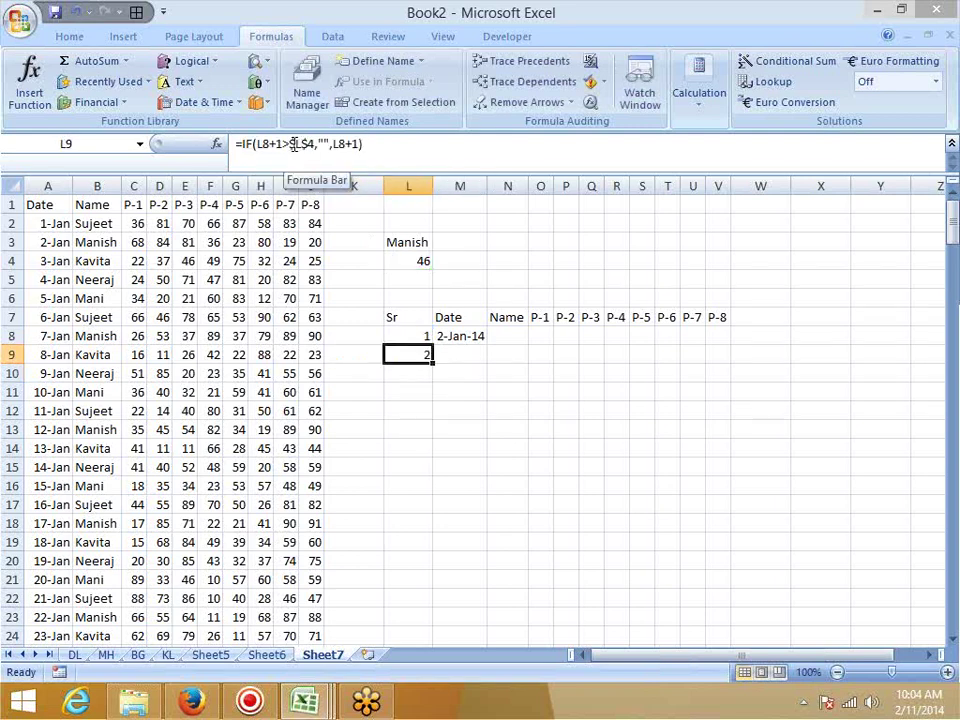
- Fill the L9 serial number formula down through L105
key("shift+Page_Down")
key("shift+Page_Down")
key("shift+Page_Down")
key("shift+Page_Down")
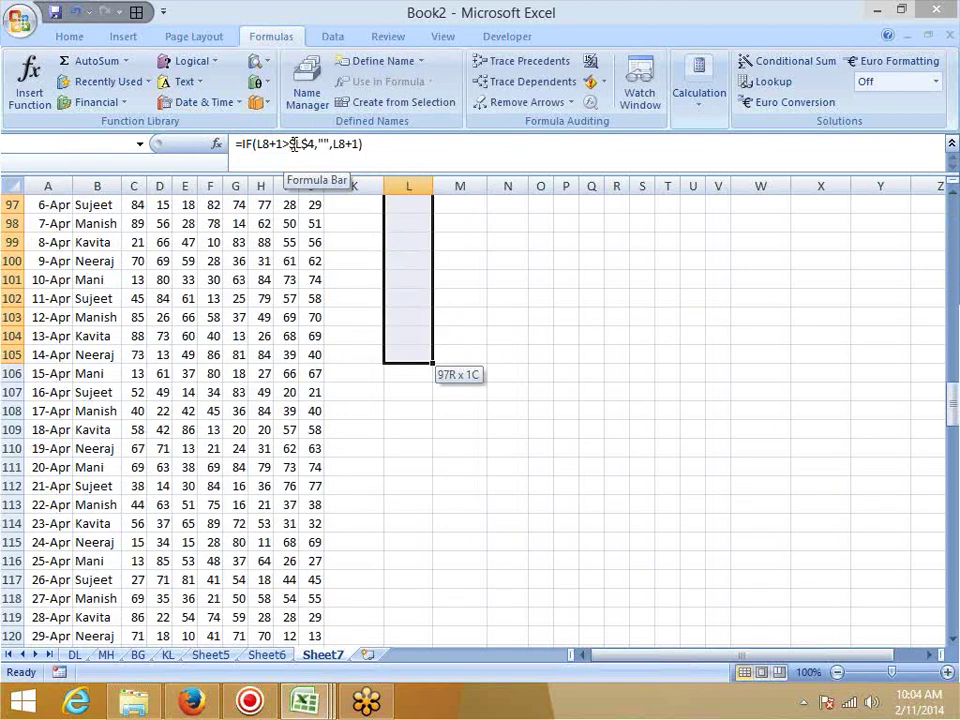
key("ctrl+d")
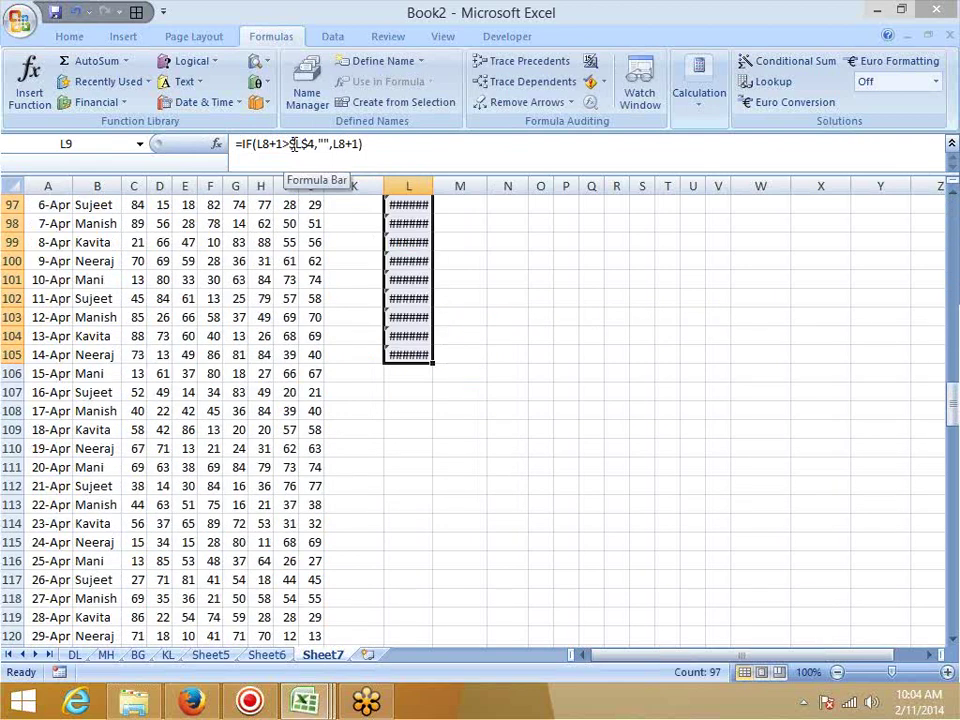
- Check the filled serial numbers down column L and autofit the column's width
key("ctrl+Up")
key("Down")
key("Down")
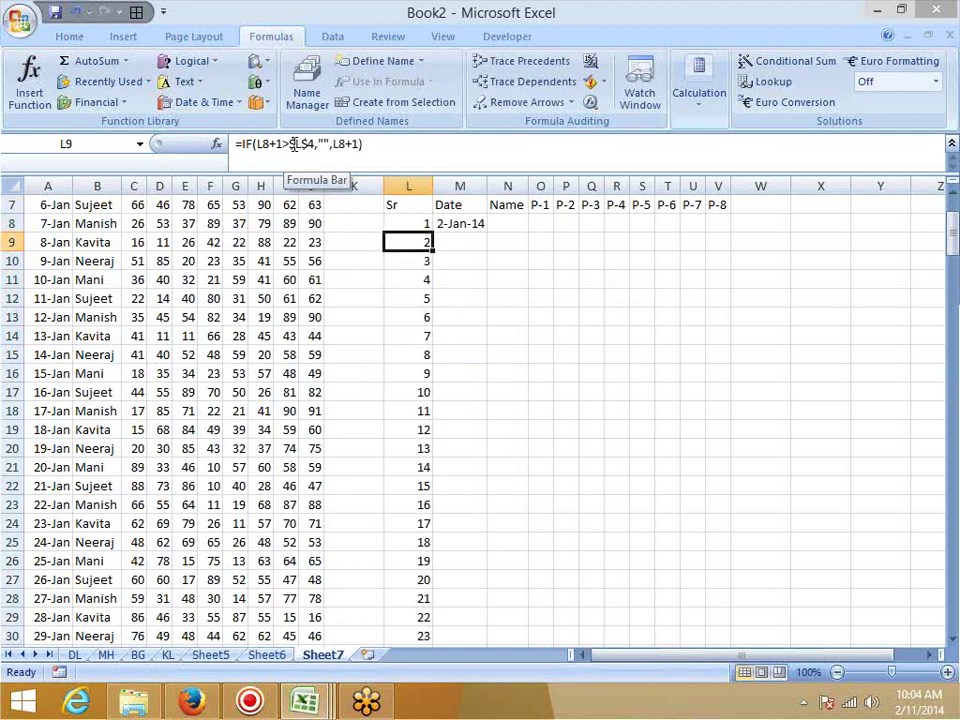
scroll(405, 559, "down", 15)
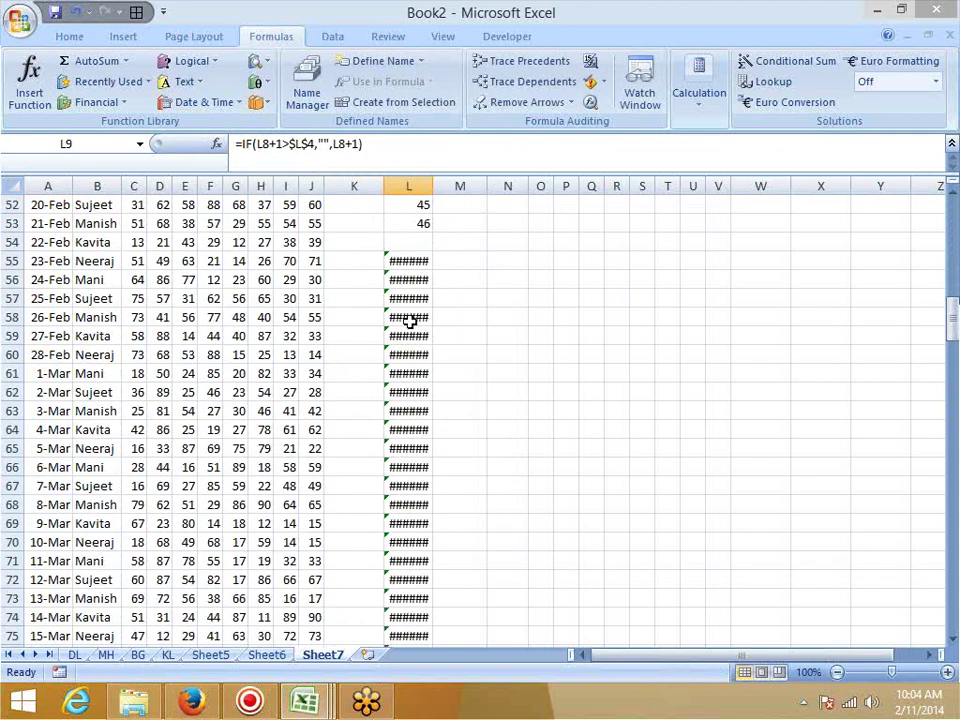
double_click(433, 188)
scroll(397, 303, "up", 17)
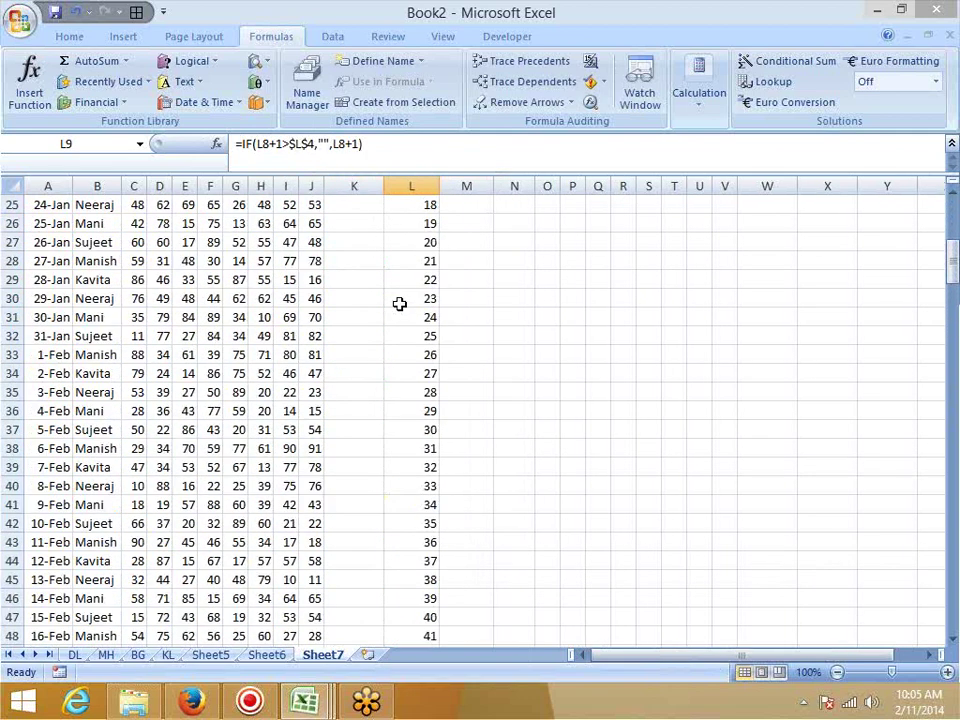
- Wrap the L9 formula in IFERROR with an empty string as the error value
left_click(243, 143)
type("f")
key("Down")
key("Up")
key("BackSpace")
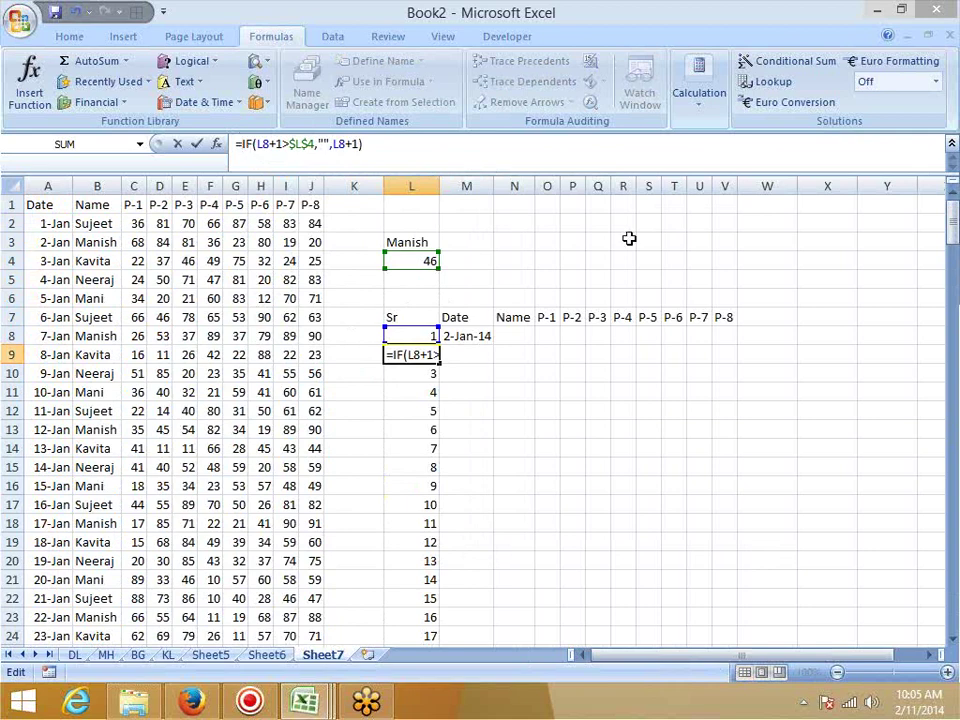
type("IFERROR(")
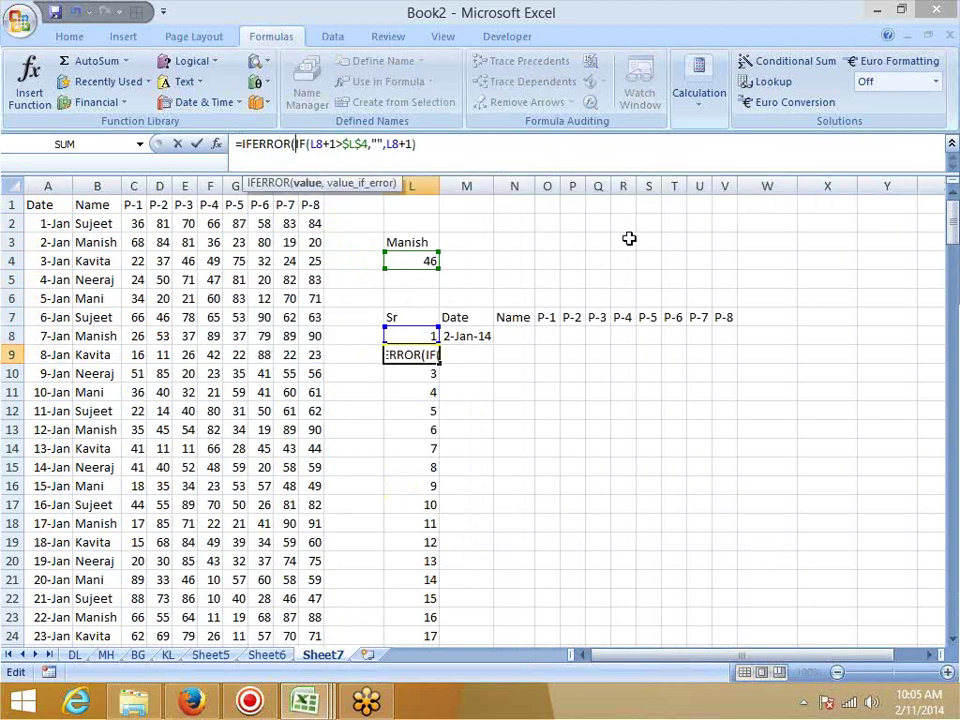
left_click(472, 148)
type("),\"\"")
key("Return")
key("Return")
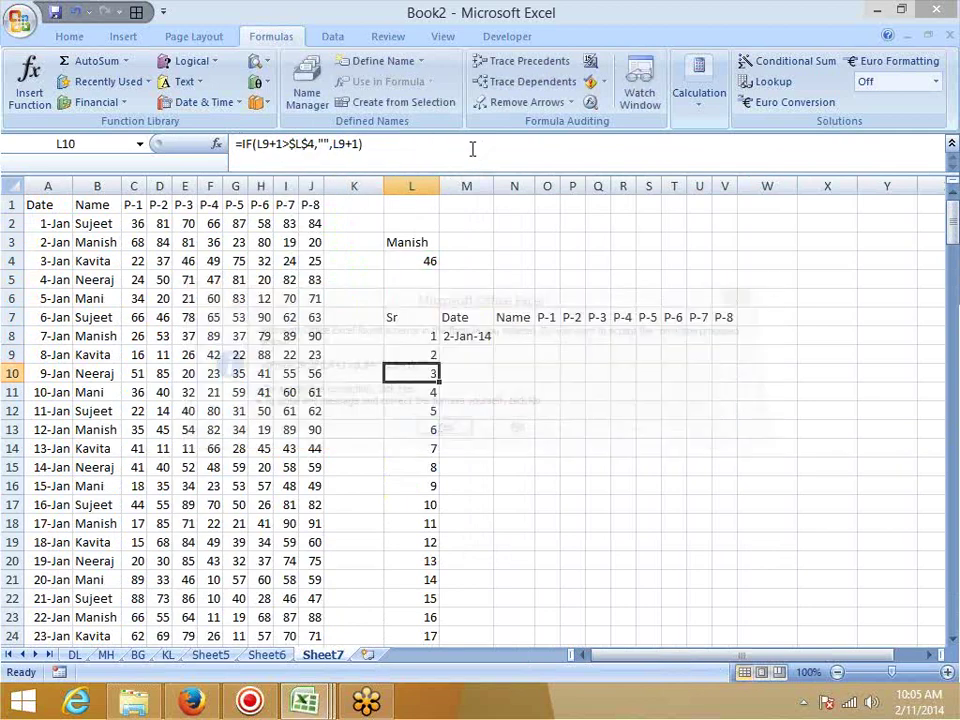
- Fill the IFERROR serial number formula from L9 down to the end of the filled range in column L
key("Up")
key("ctrl+shift+Down")
key("ctrl+d")
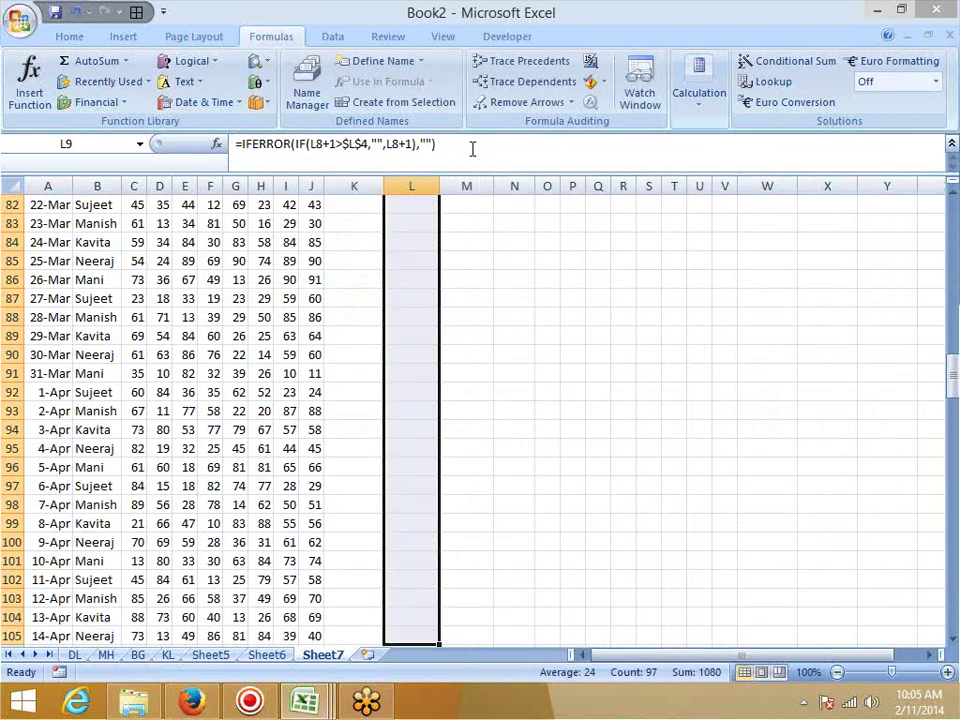
- Replace the 0 column argument of the M8 OFFSET formula with a MATCH that looks up the M7 header
key("ctrl+Up")
key("Up")
key("Right")
key("Down")
key("Down")
key("Right")
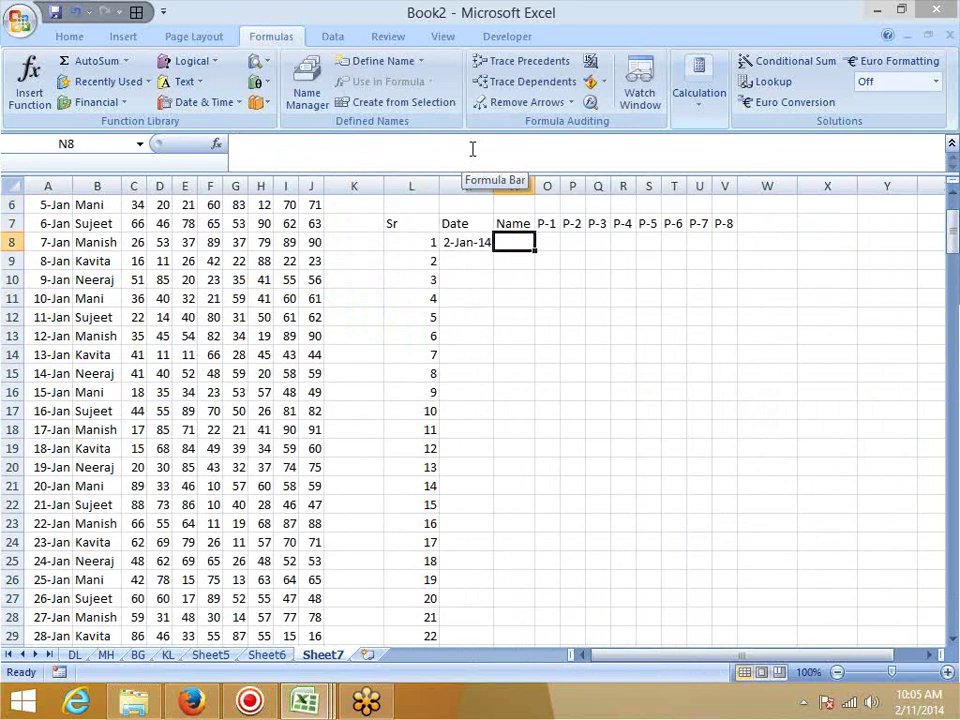
key("Left")
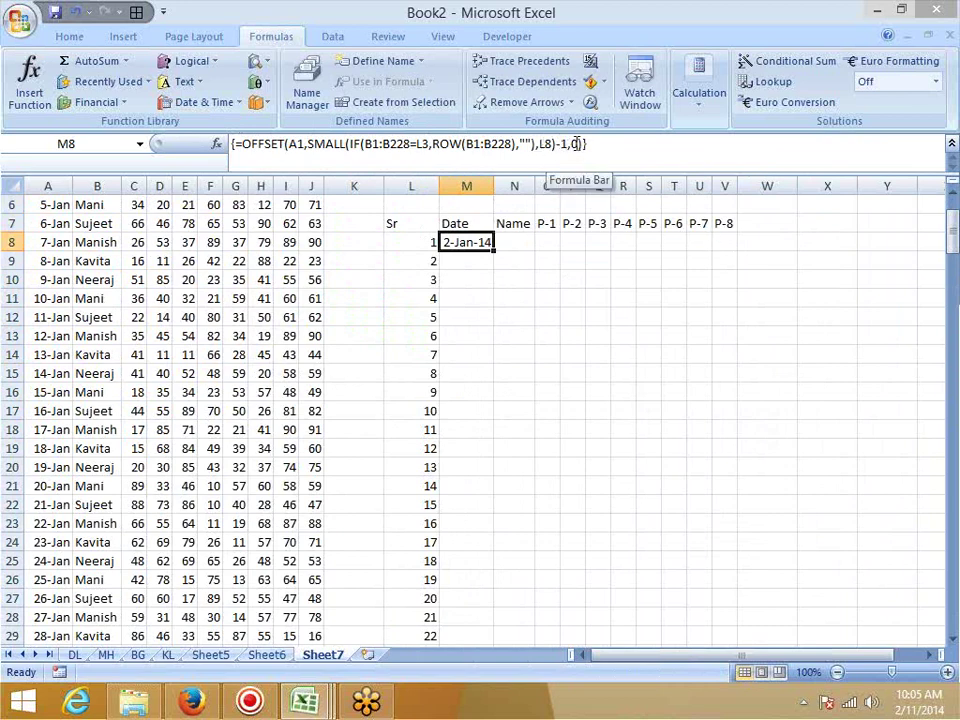
left_click(575, 144)
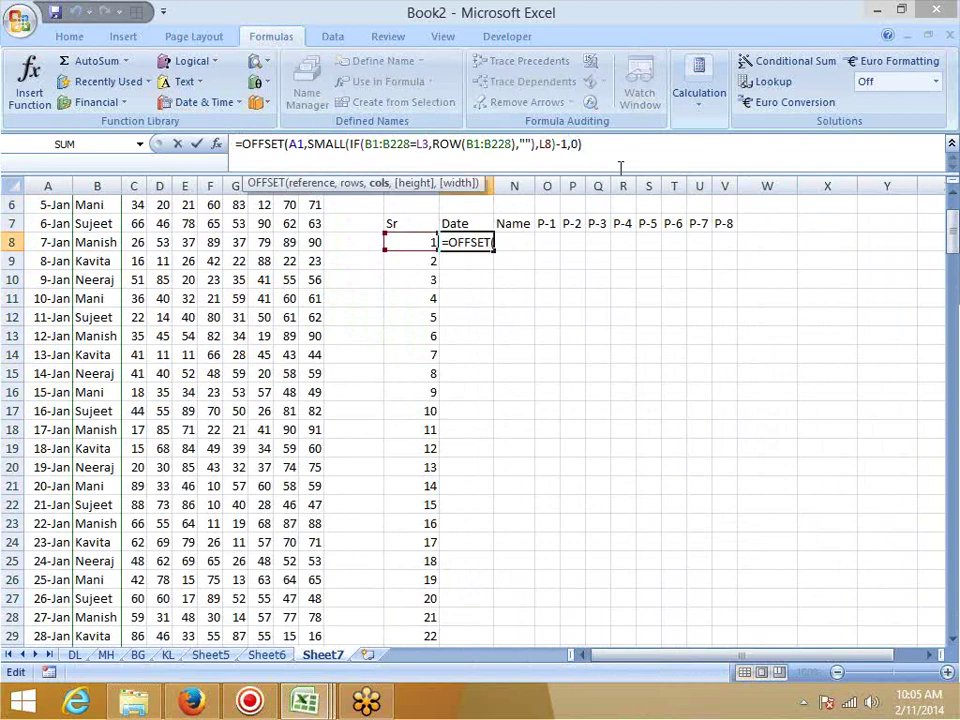
key("Delete")
type("ma")
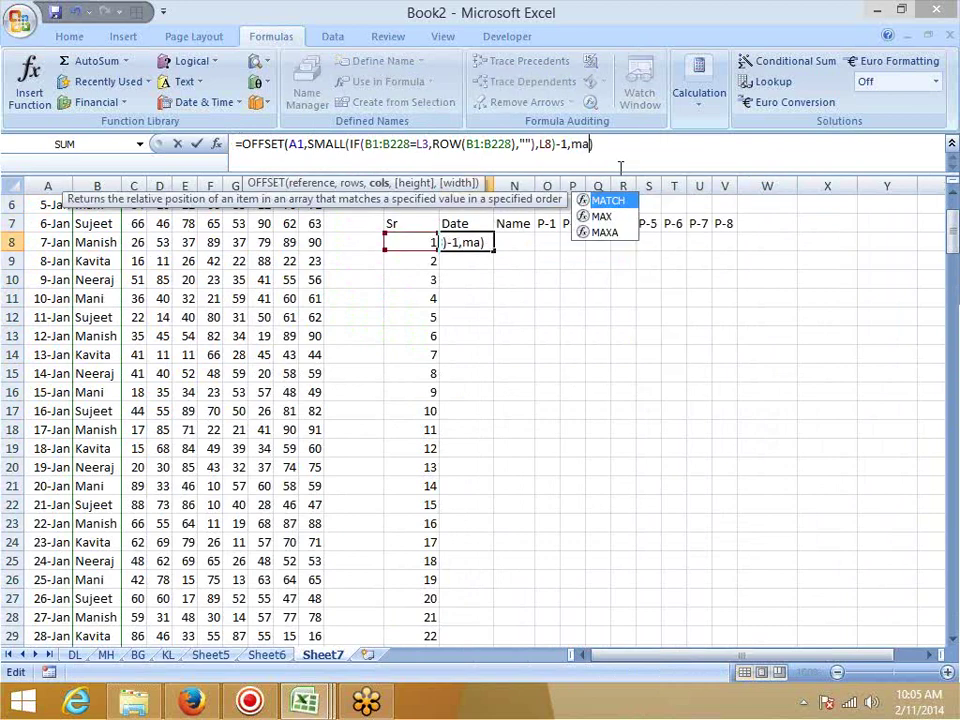
key("Tab")
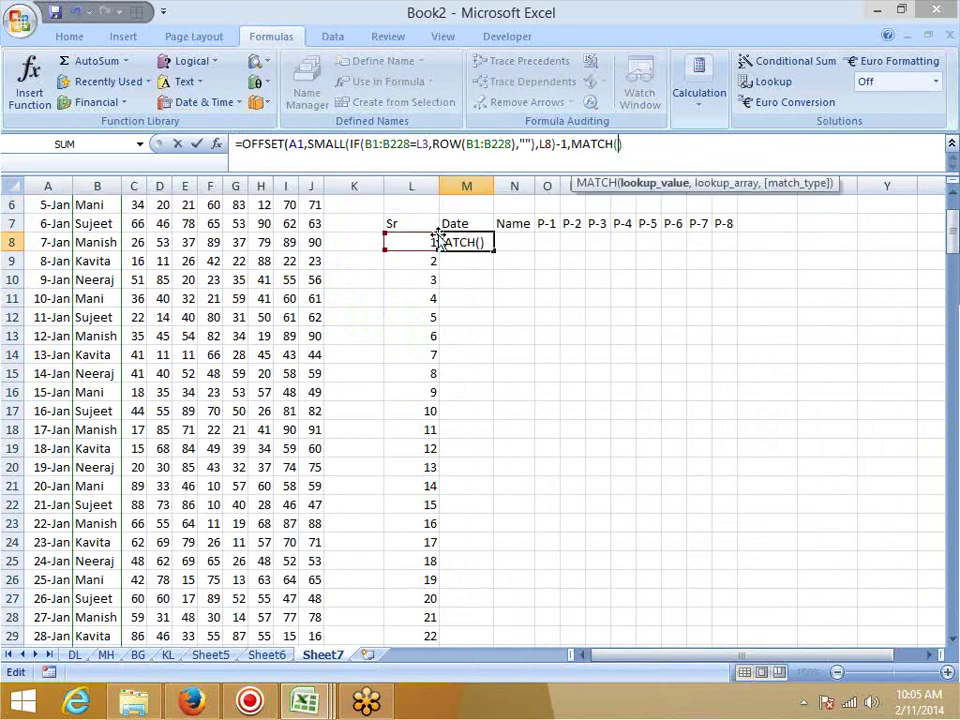
left_click(446, 222)
type(",")
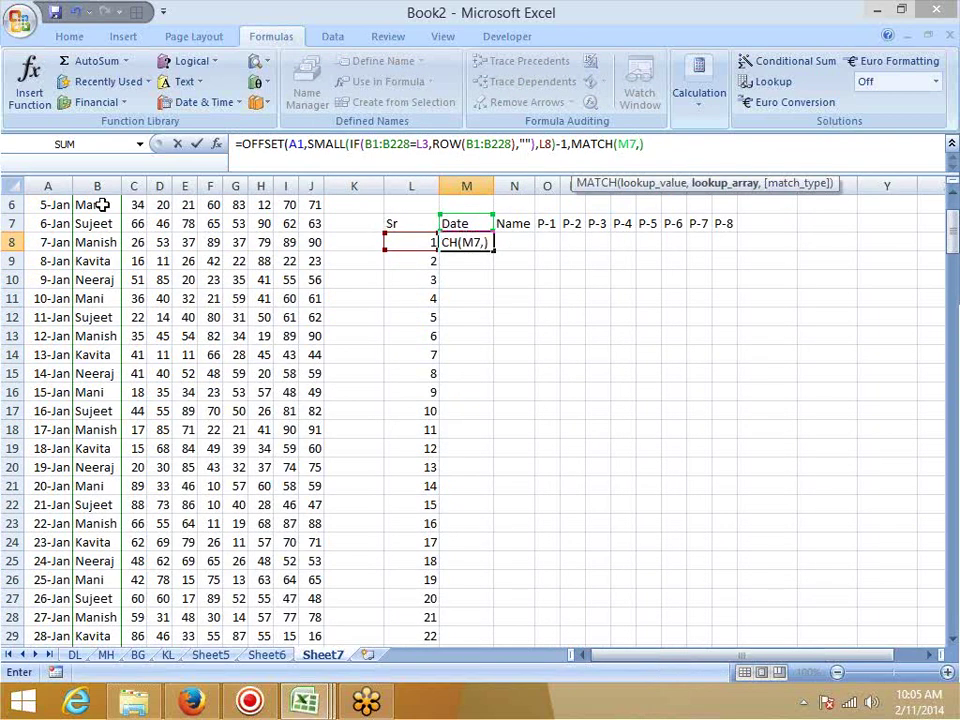
- Complete the MATCH in M8 with lookup range A1:J1 and match type 0, and enter the formula
left_click(103, 204)
key("ctrl+Up")
key("Left")
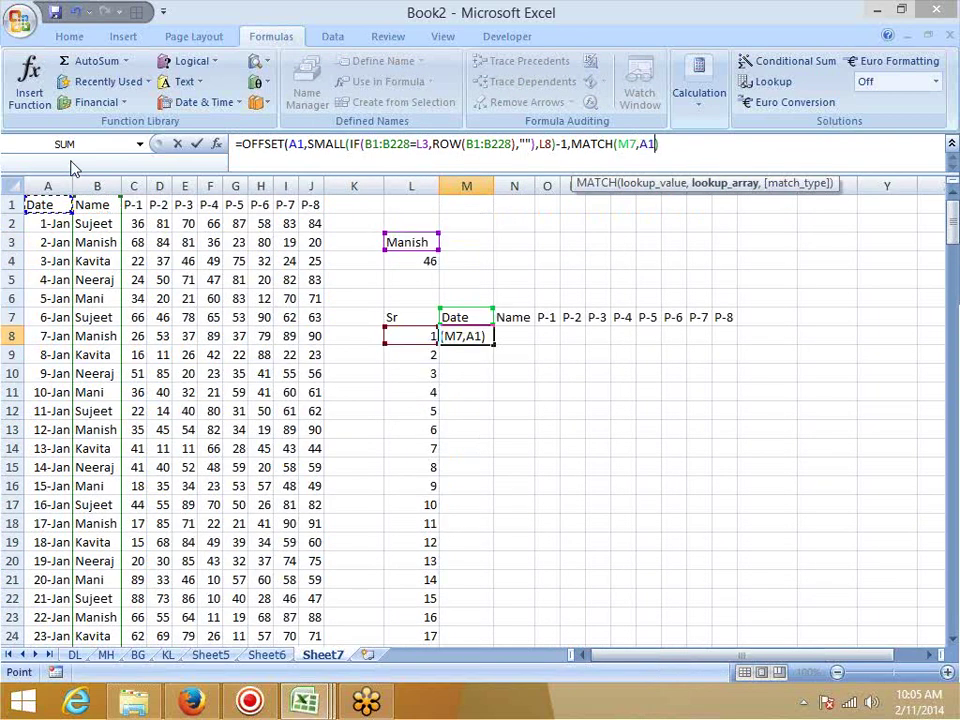
key("ctrl+shift+Right")
type(",0")
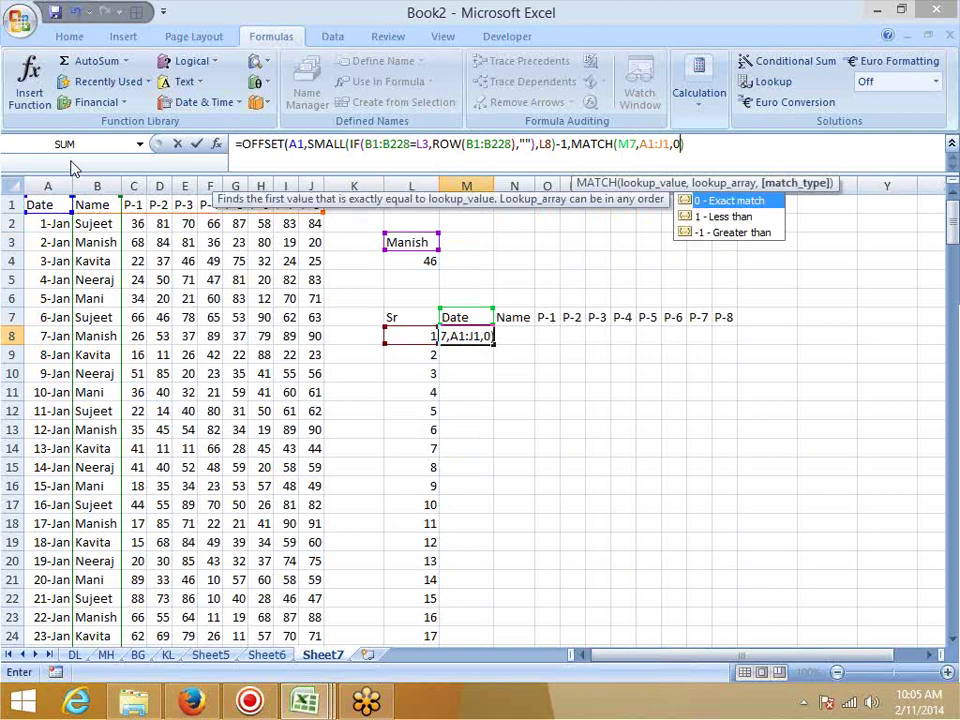
type("))")
key("Return")
key("Up")
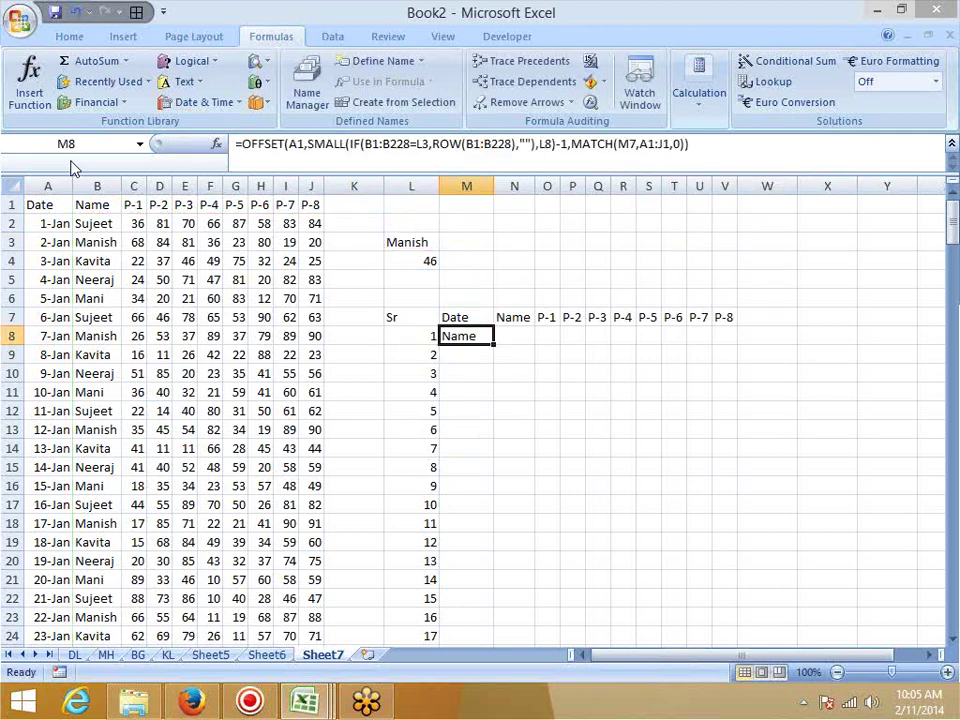
- Make both B1:B228 ranges in the M8 formula absolute, in the IF test and in the ROW function
left_click(367, 146)
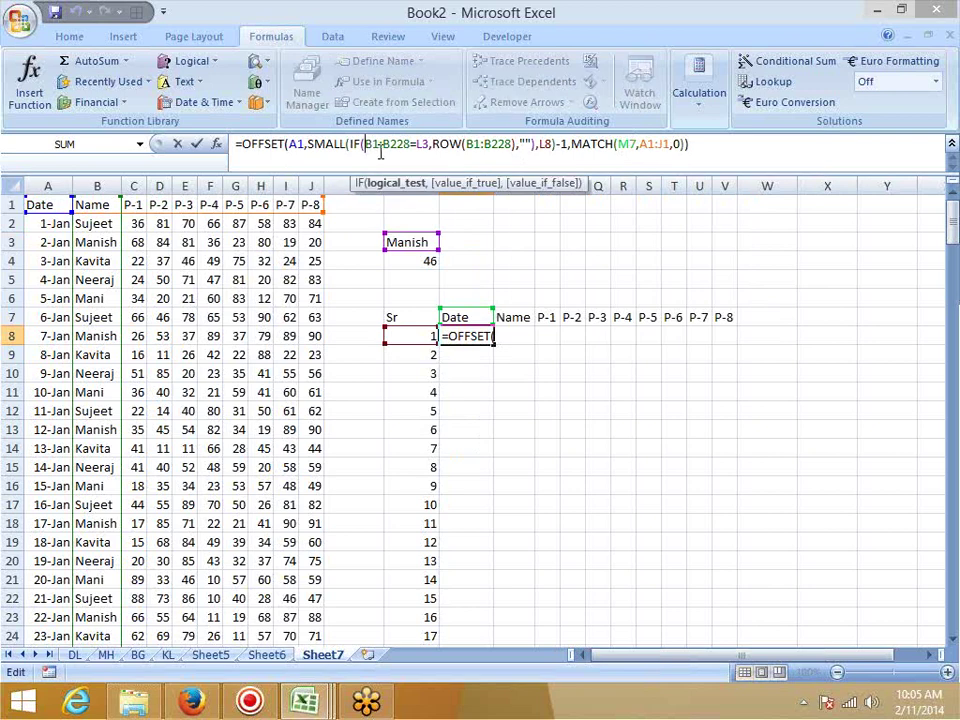
key("F4")
left_click(410, 144)
key("F4")
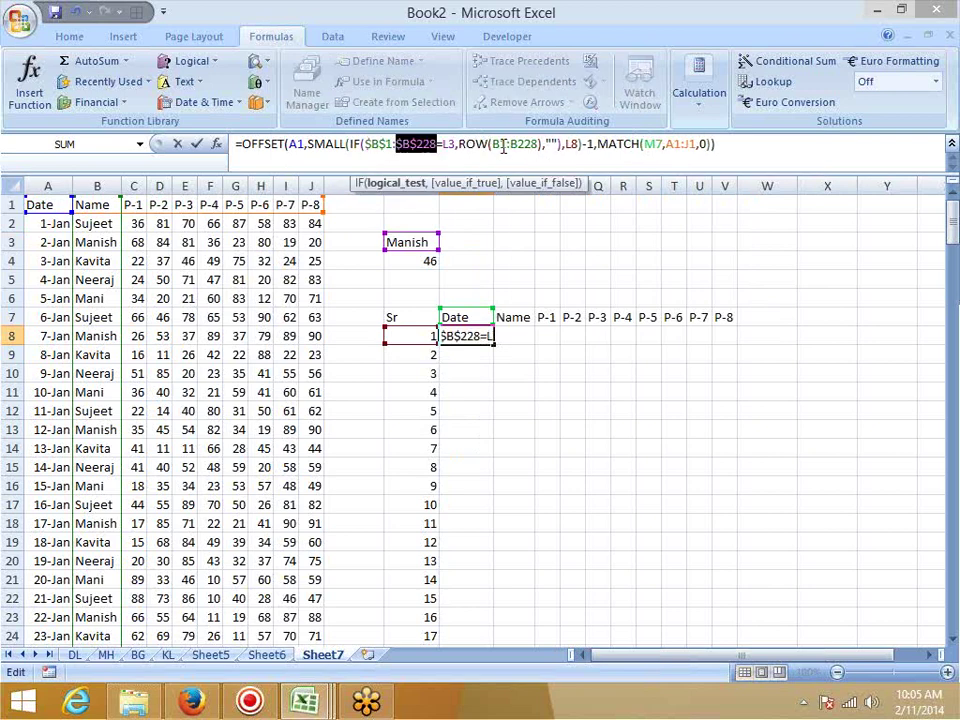
left_click(500, 144)
key("F4")
left_click(533, 144)
key("F4")
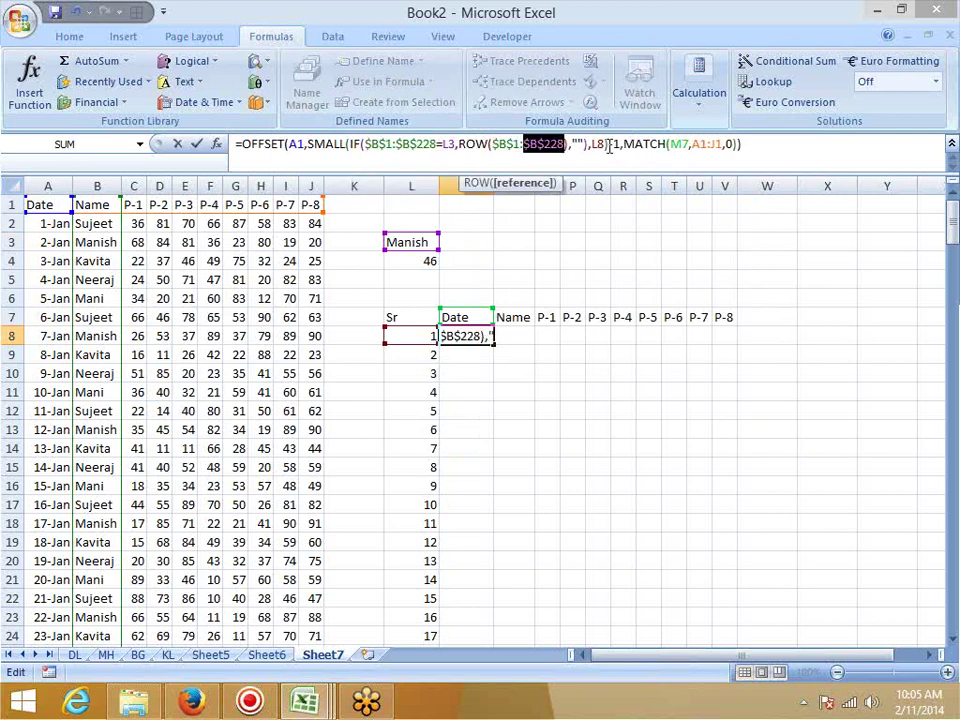
- Make the MATCH range A1:J1, the OFFSET reference A1 and the criterion L3 absolute in the M8 formula
left_click(700, 144)
key("F4")
left_click(728, 144)
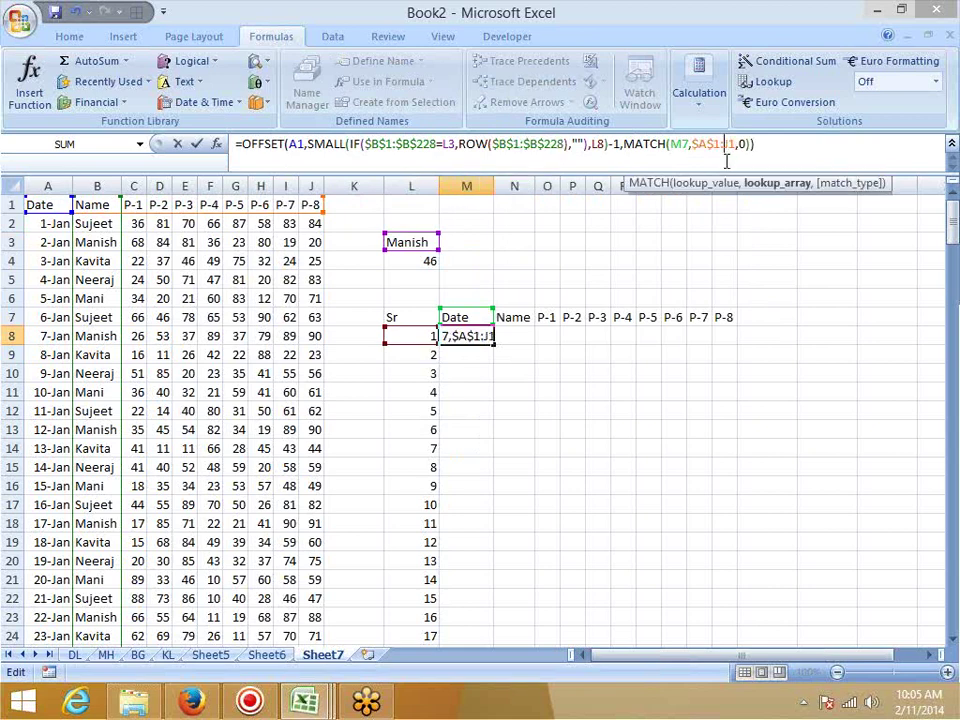
key("F4")
left_click(291, 144)
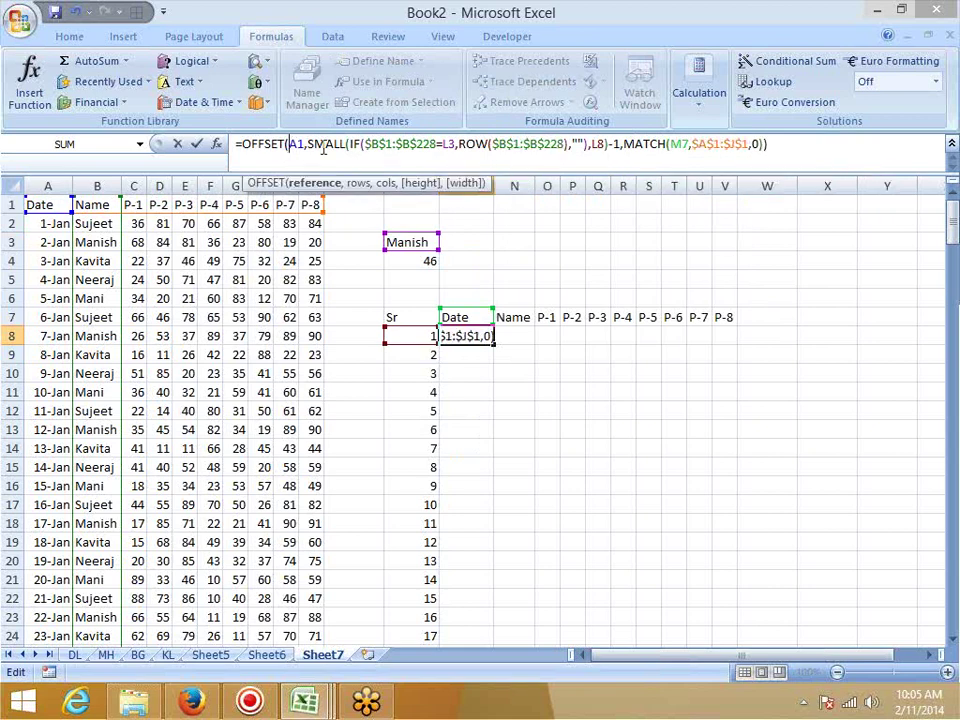
key("F4")
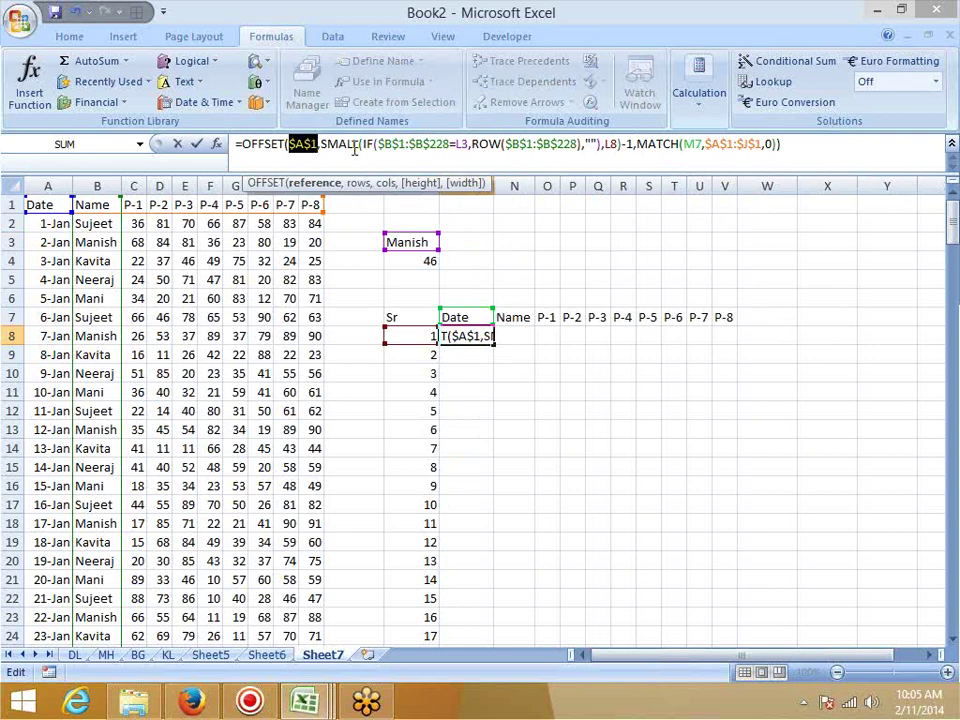
left_click(463, 146)
key("F4")
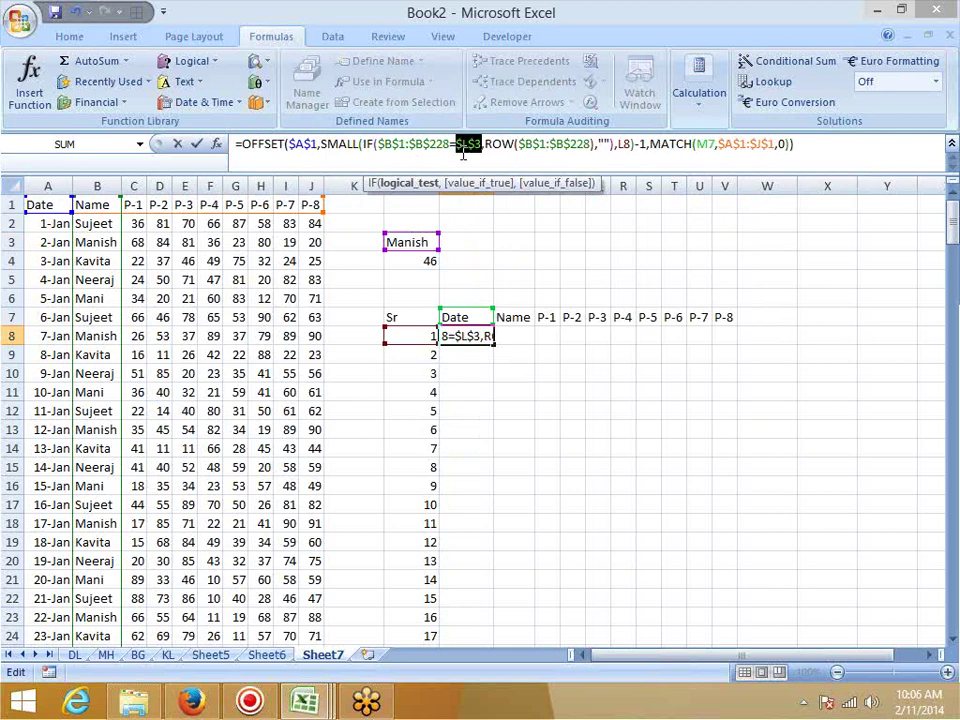
- Set mixed references in the M8 formula: $L8 for the SMALL position and M$7 for the MATCH lookup value
left_click(621, 144)
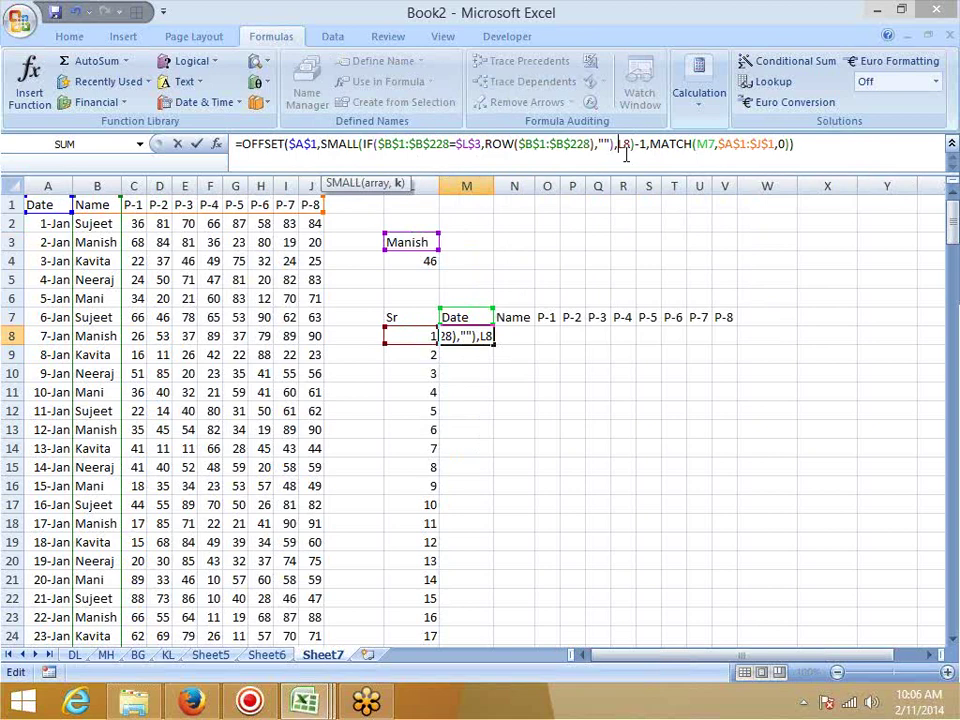
type("$")
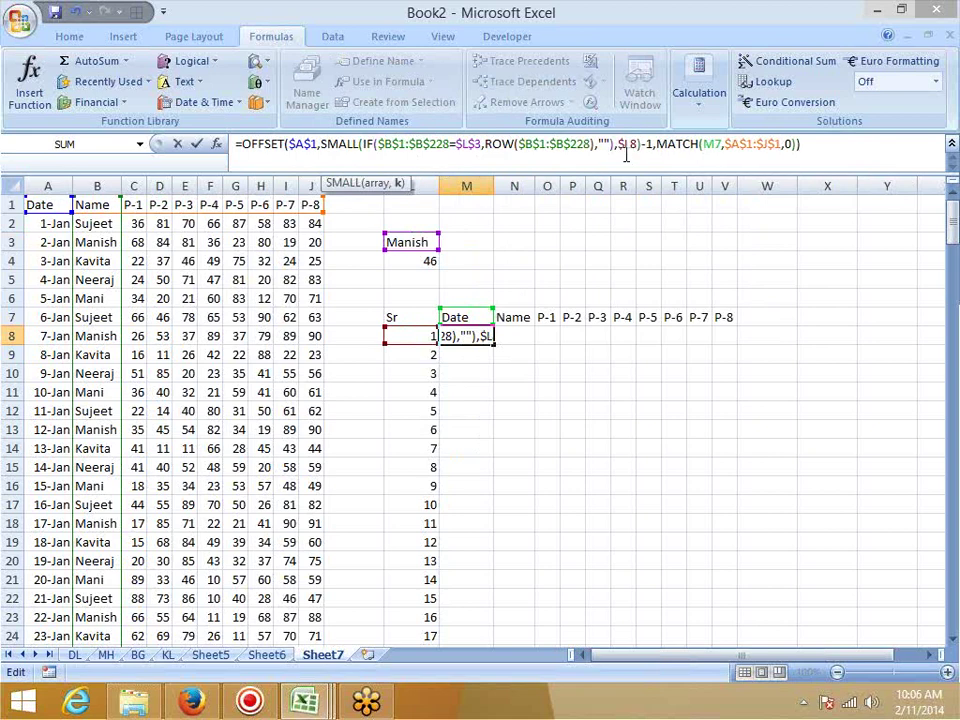
left_click(716, 145)
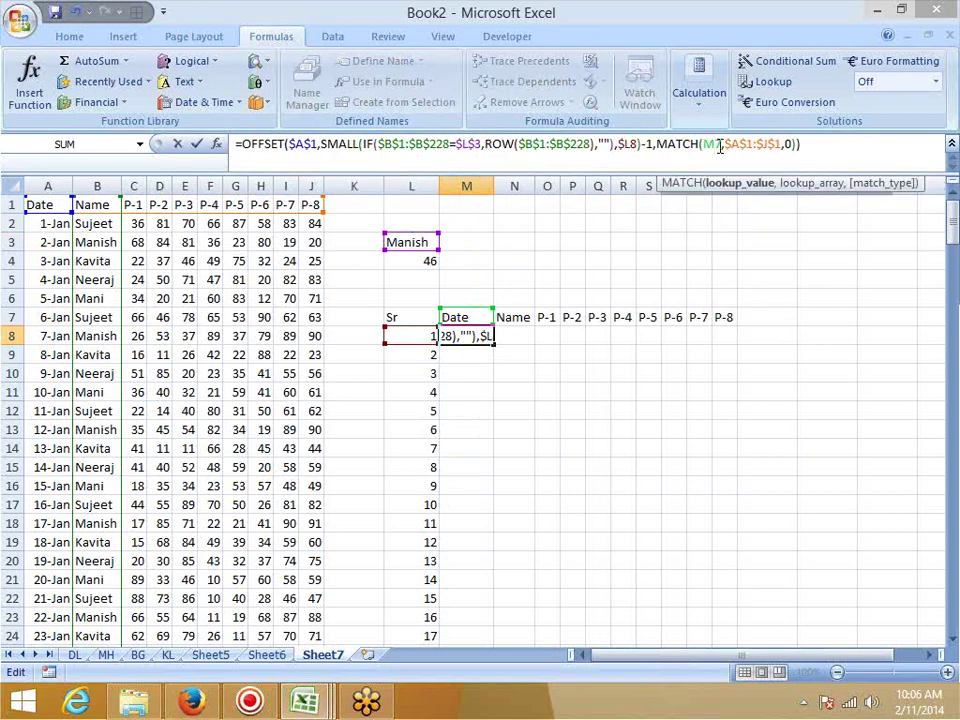
type("$")
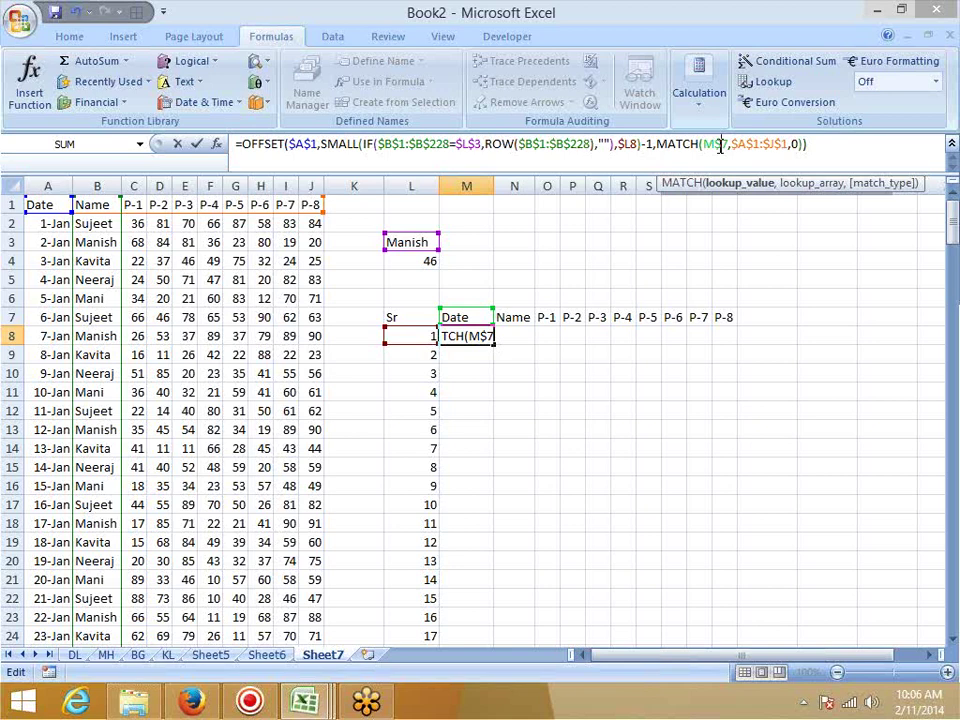
- Subtract 1 from the MATCH result in M8 and enter the formula as an array formula
left_click(799, 144)
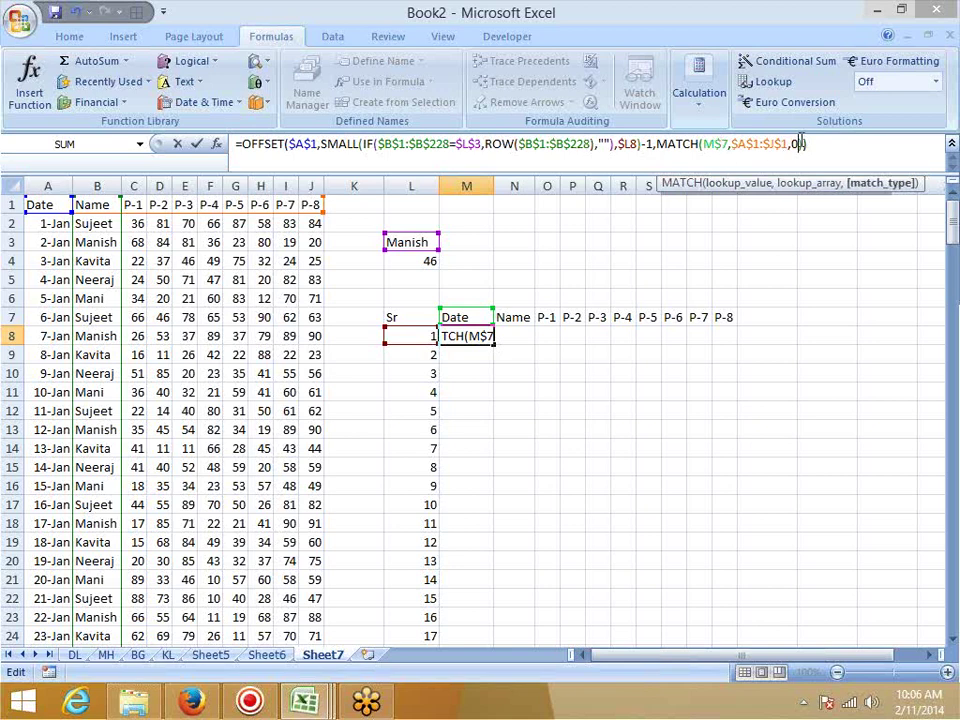
left_click(805, 147)
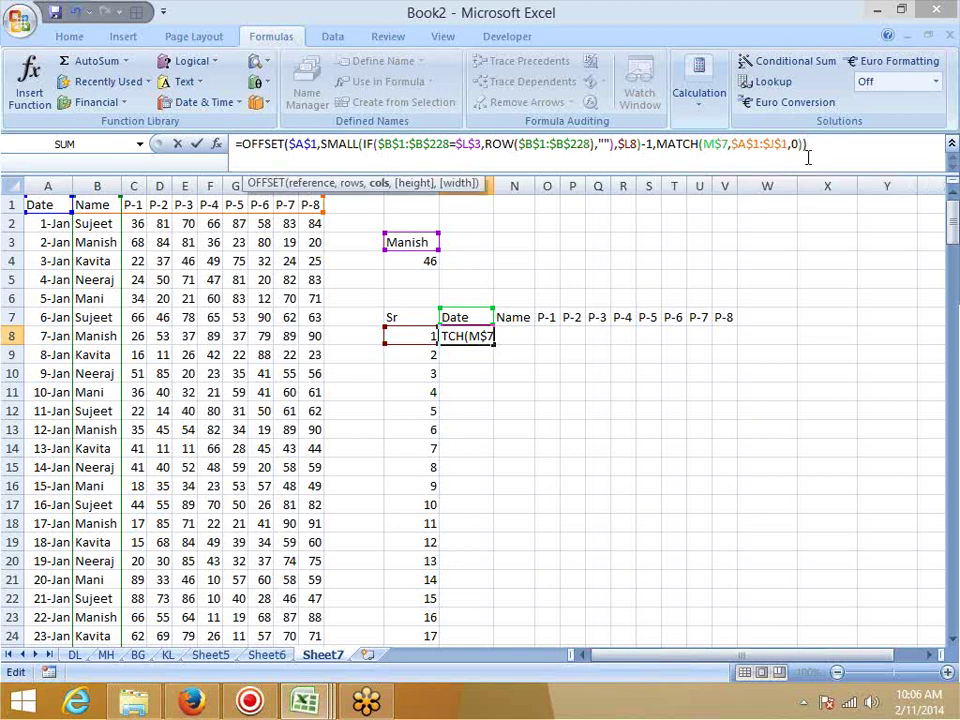
type("-1")
key("Return")
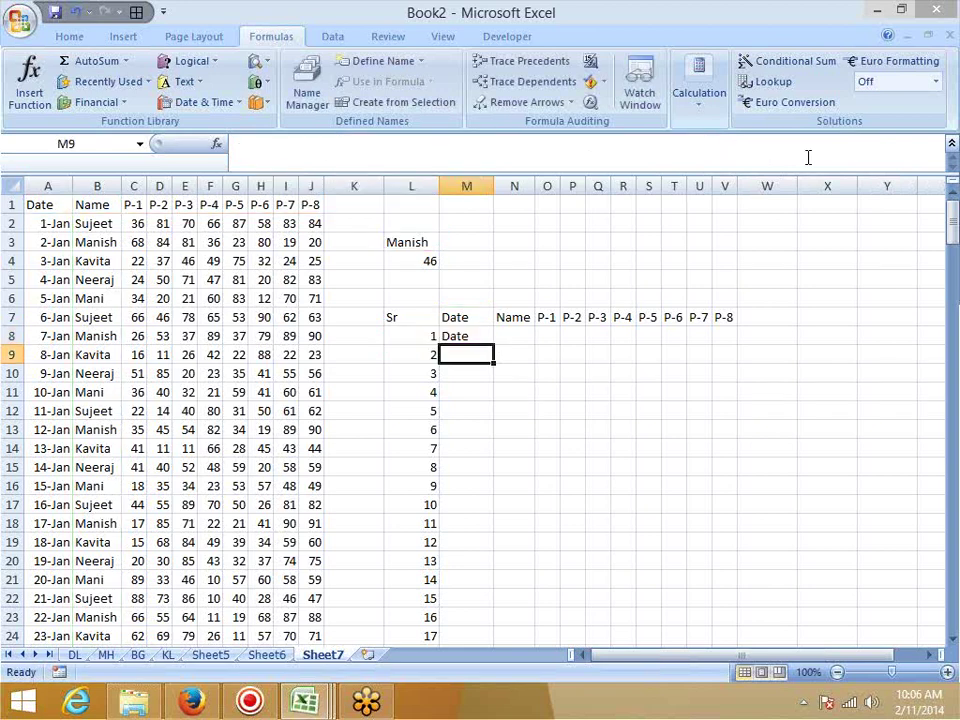
key("Up")
key("F2")
key("ctrl+shift+Return")
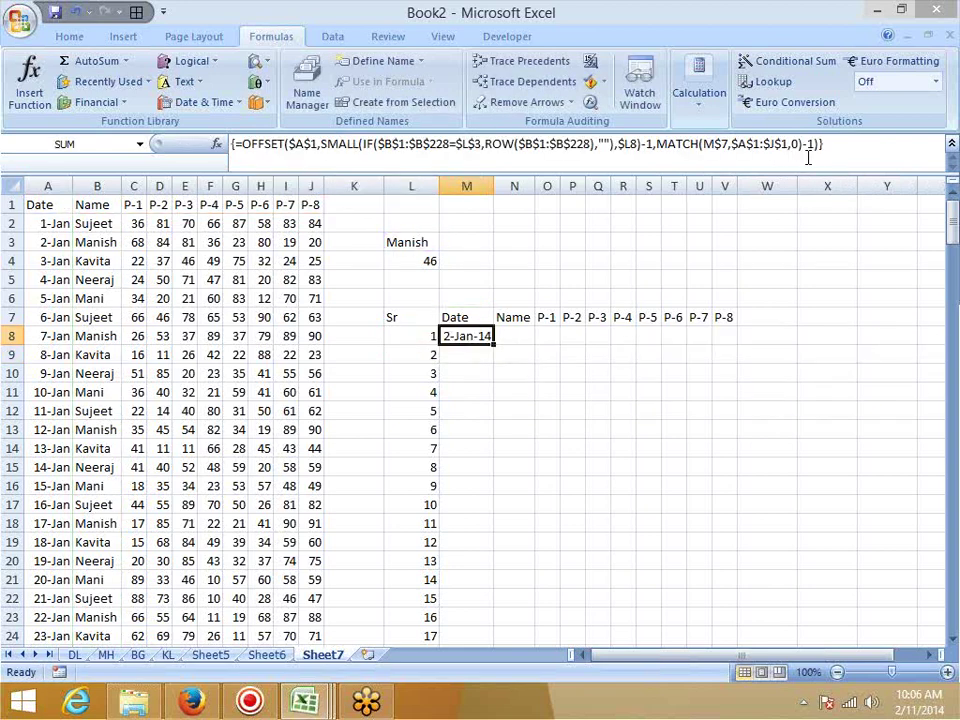
- Fill the M8 array formula across the record row through V8, under the P-8 header
key("shift+Right")
key("shift+Right")
key("shift+Right")
key("shift+Right")
key("shift+Right")
key("shift+Right")
key("shift+Right")
key("shift+Right")
key("shift+Right")
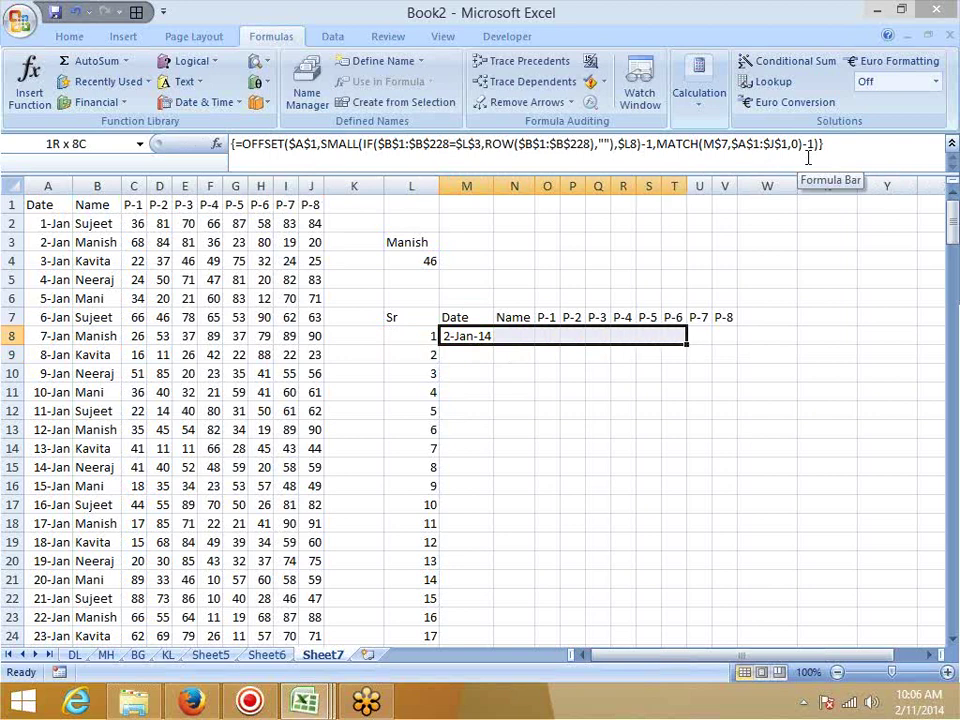
key("F2")
key("ctrl+shift+Return")
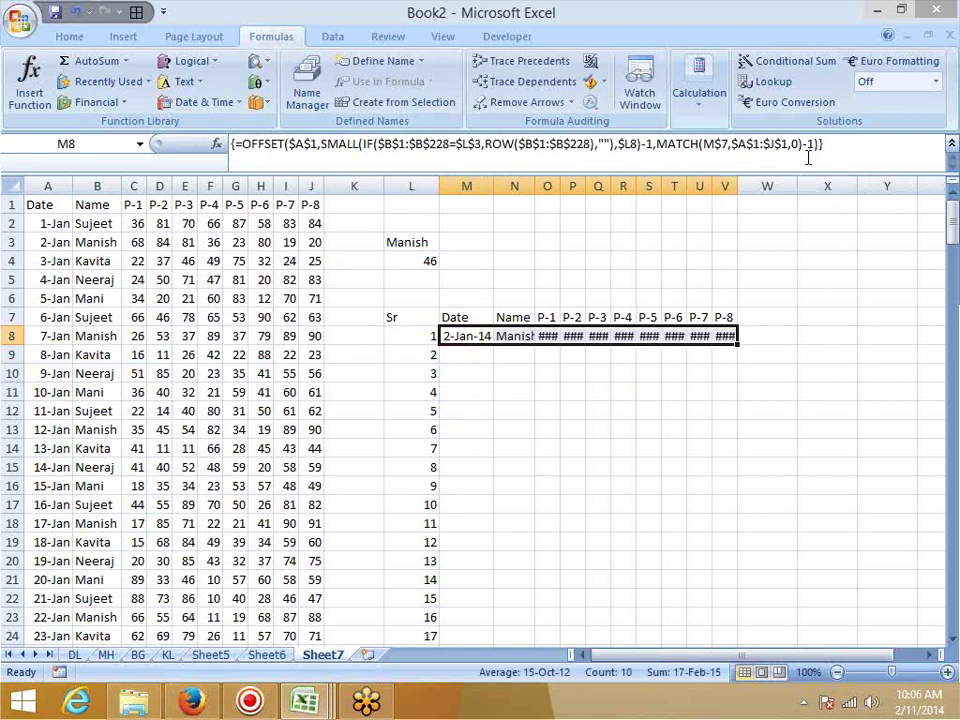
- Copy the formulas in M8:V8 down columns M to V, to the end of the serial number range in column L
key("ctrl+c")
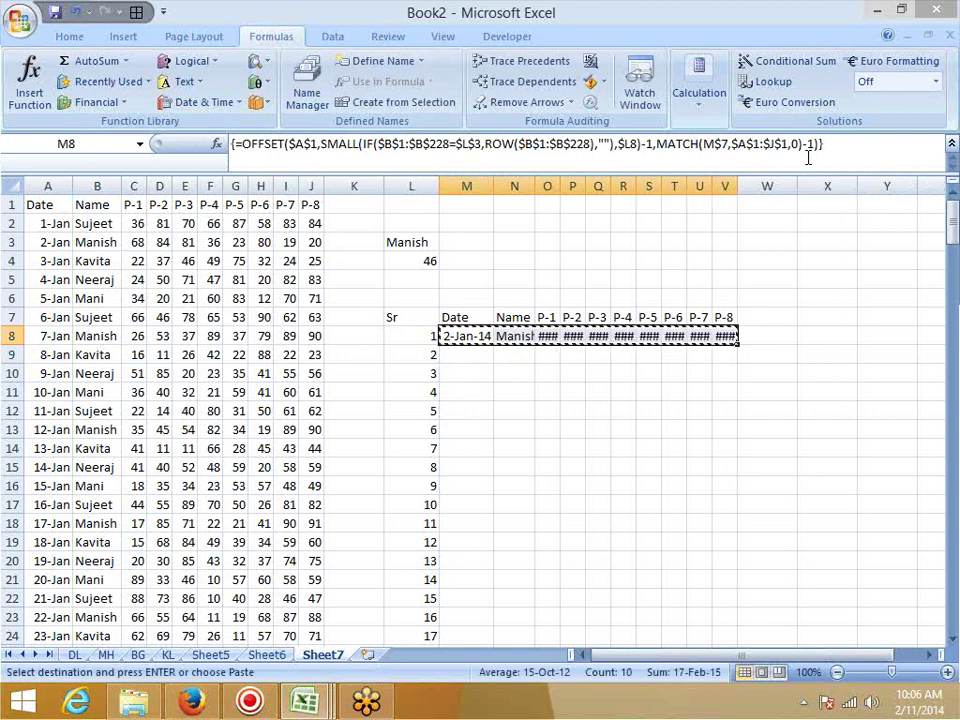
key("Left")
key("Left")
key("Right")
key("ctrl+Down")
key("Right")
key("ctrl+shift+Up")
key("shift+Down")
key("ctrl+v")
key("ctrl+Up")
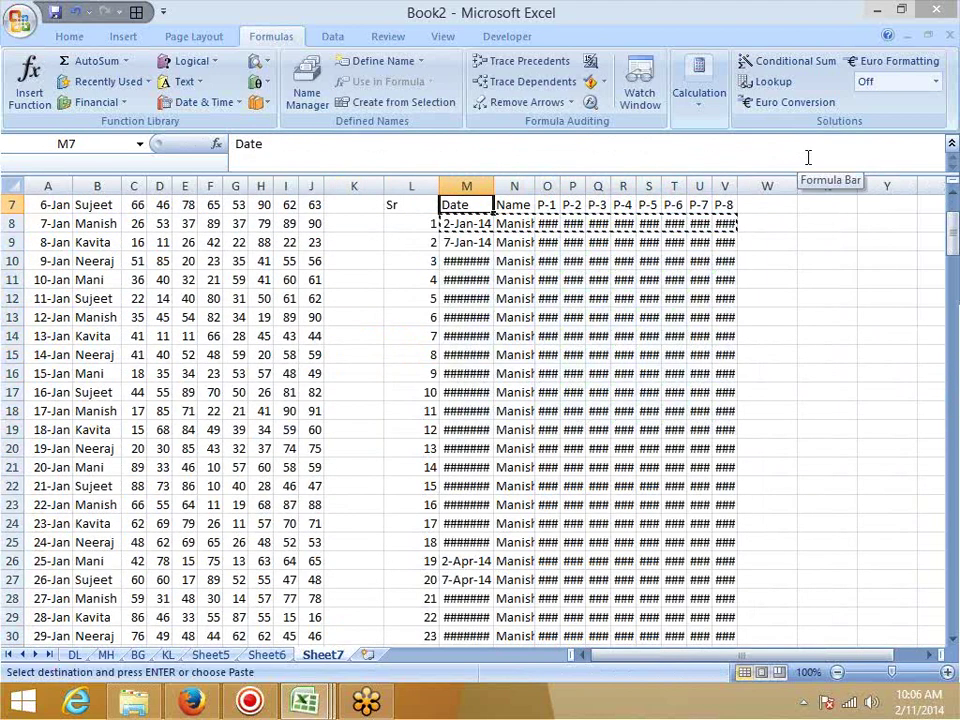
- Autofit the widths of columns L through V to their contents
double_click(493, 186)
left_click_drag(413, 186, 744, 186)
double_click(748, 186)
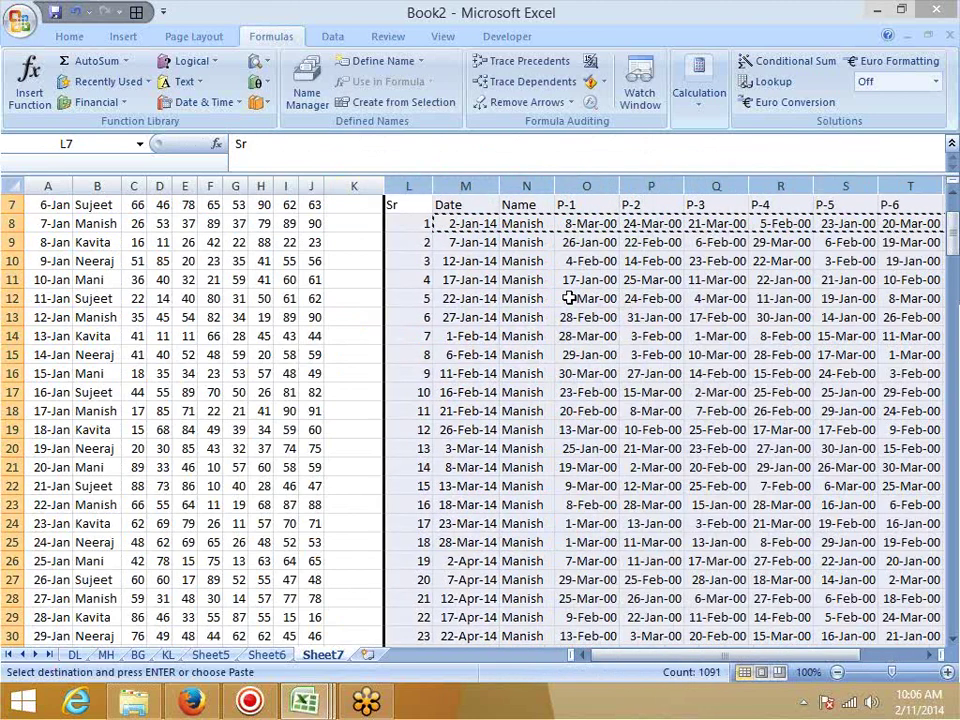
left_click(564, 304)
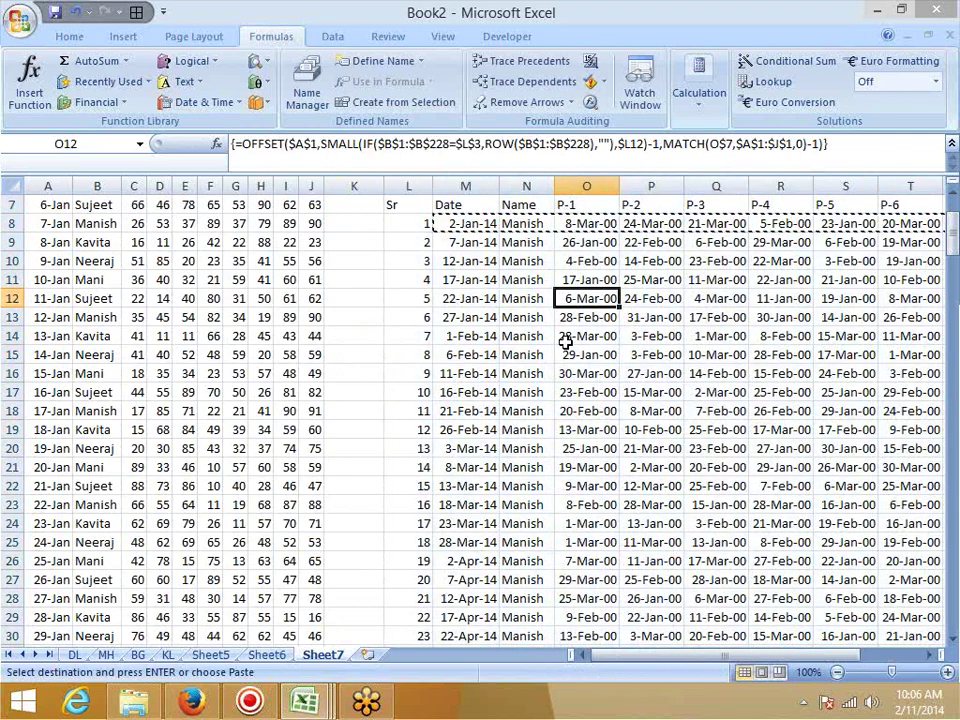
- Wrap the M8 formula in IFERROR with an empty string as the error value, and enter it as an array formula
scroll(565, 360, "down", 16)
scroll(567, 394, "down", 5)
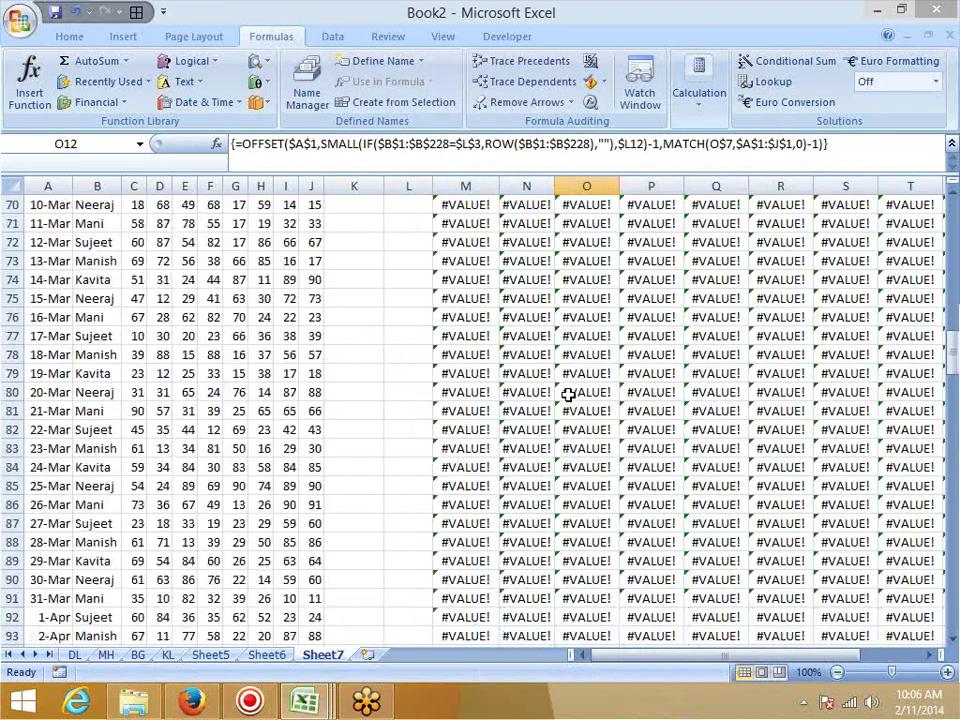
scroll(567, 394, "up", 20)
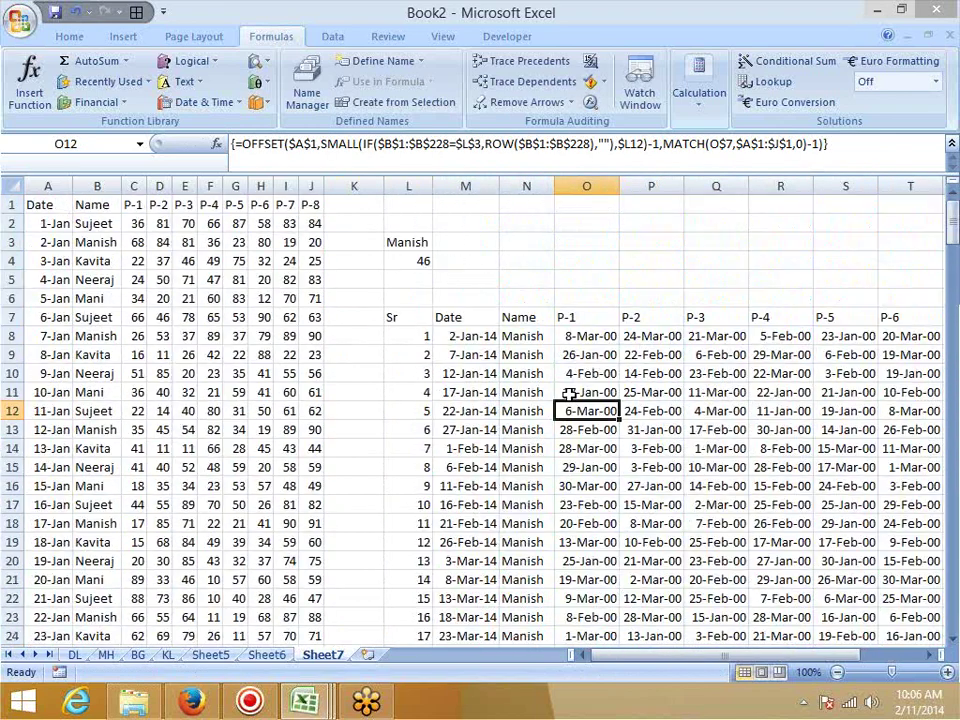
left_click(444, 336)
left_click(243, 143)
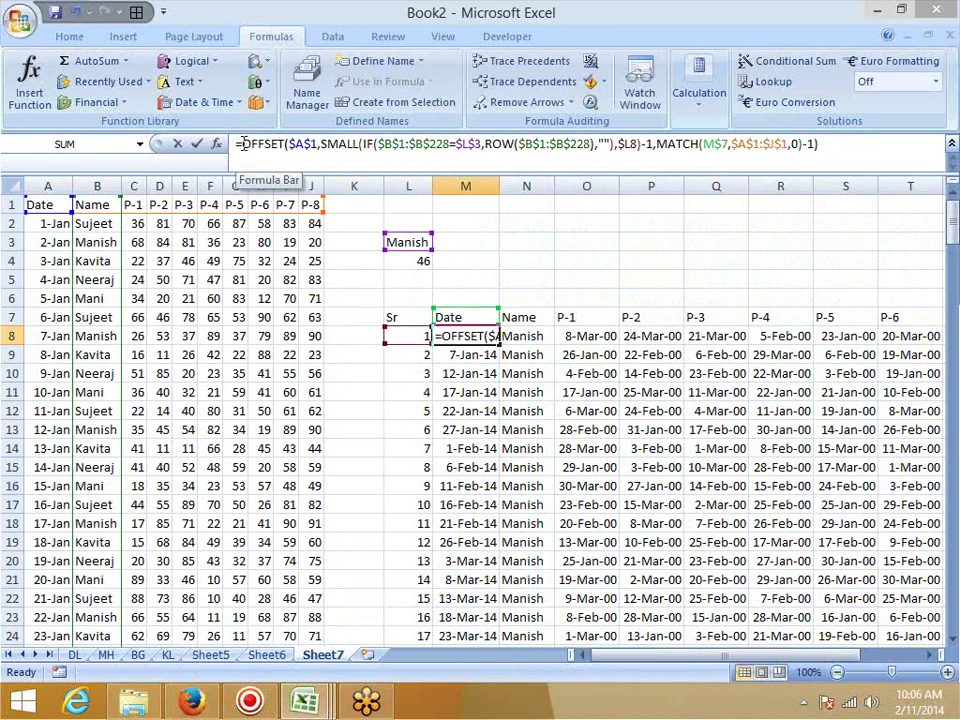
type("if")
key("Down")
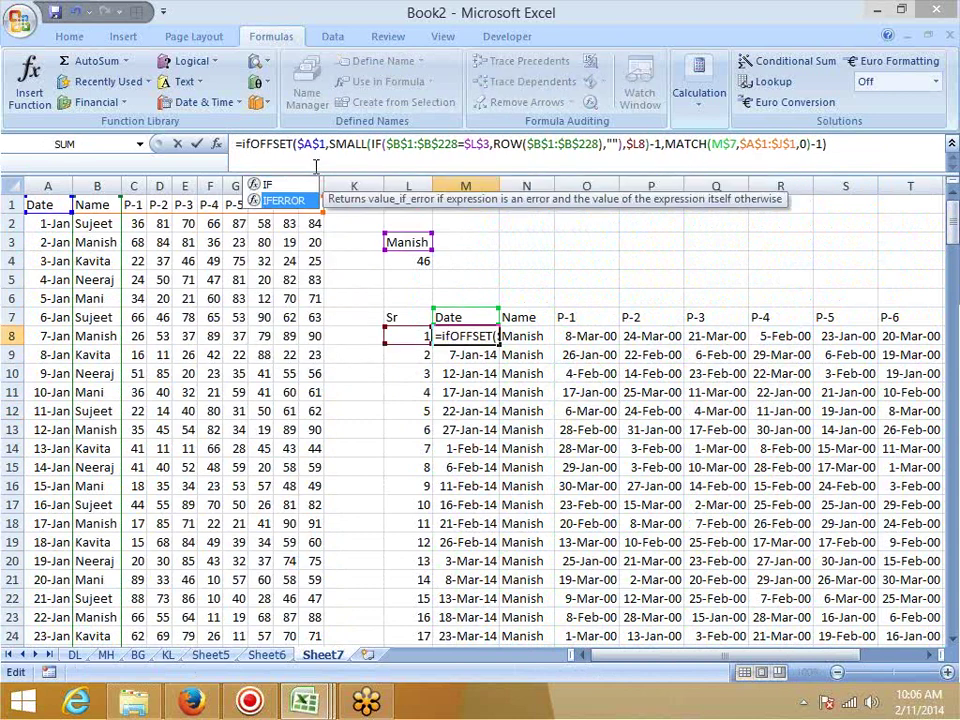
key("Tab")
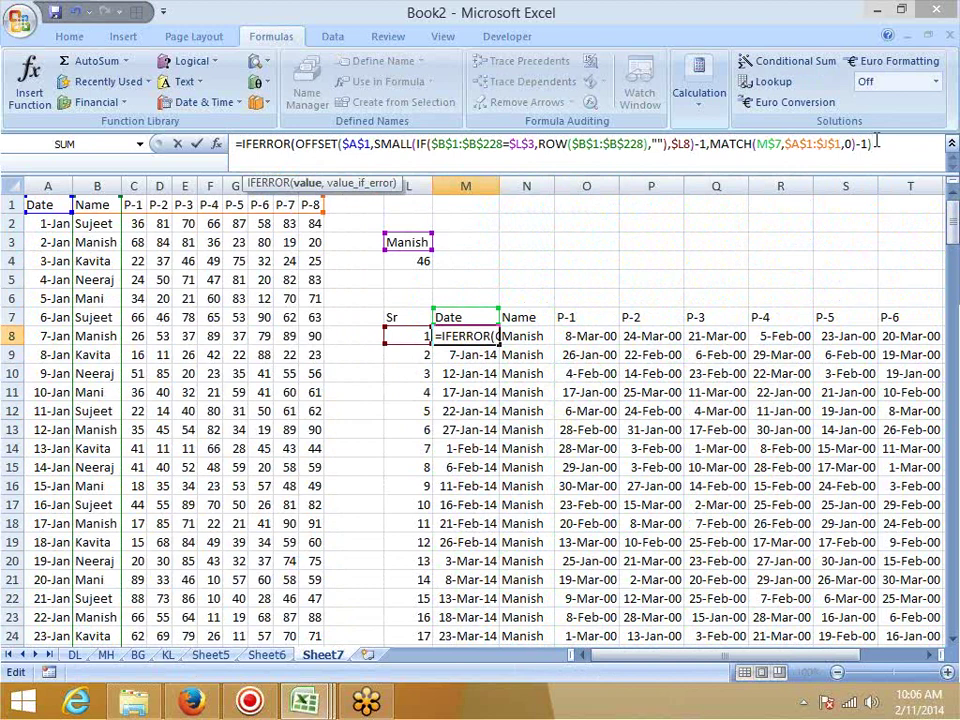
type(",\"\"")
key("Return")
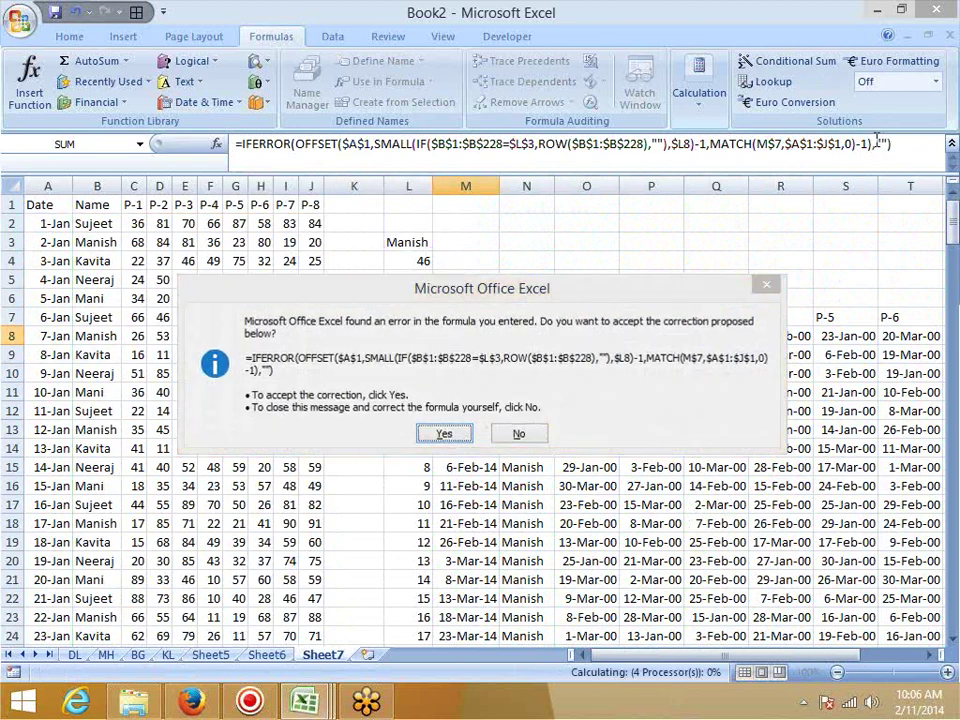
key("Return")
left_click(876, 140)
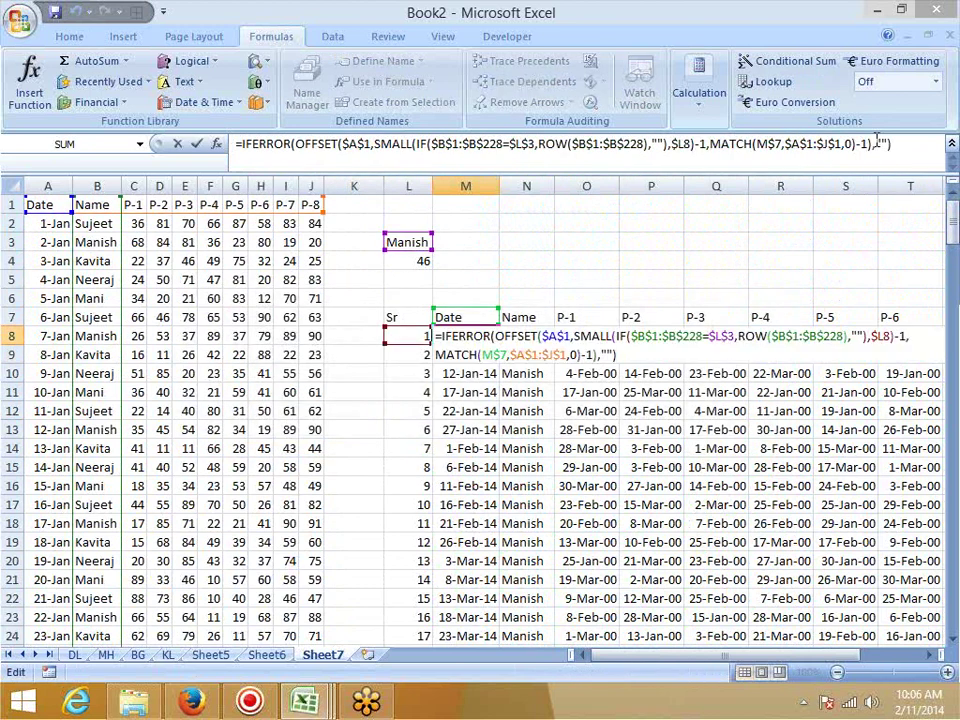
key("ctrl+shift+Return")
- Fill the IFERROR array formula from M8 through the whole report range to V105
key("ctrl+shift+Right")
key("ctrl+shift+Down")
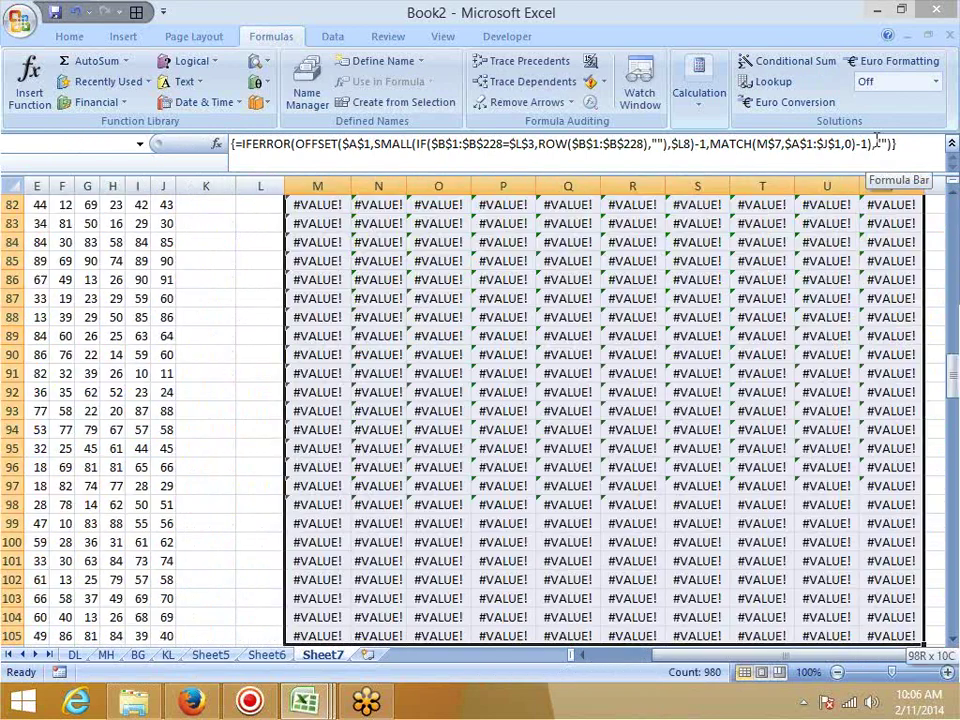
left_click(876, 140)
key("ctrl+shift+Return")
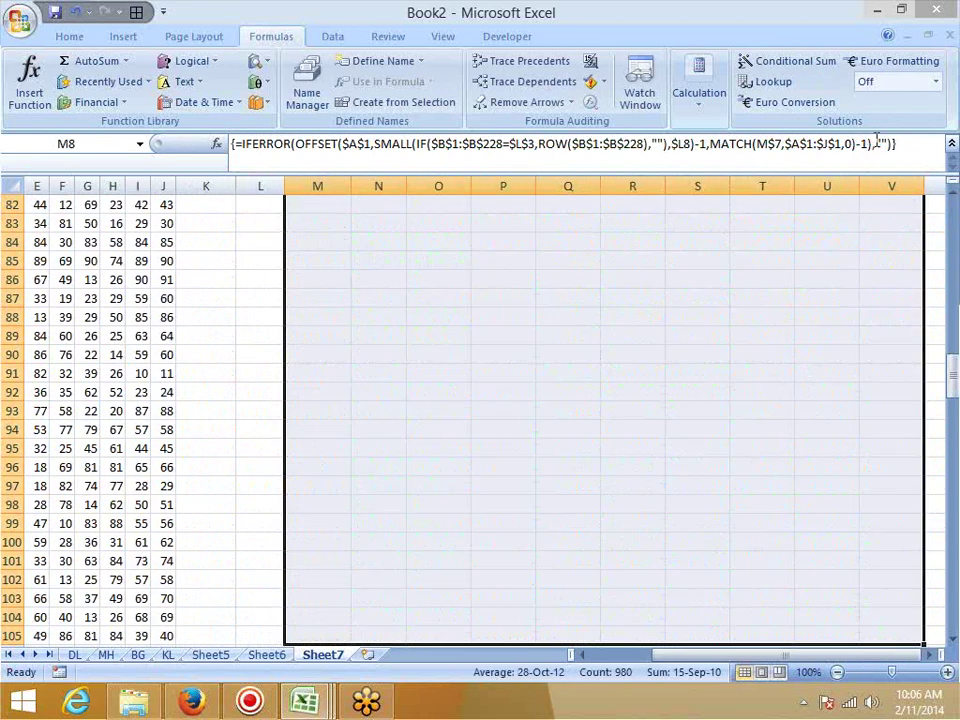
- Change the P-1 to P-8 values in O8:V105 from dates to the General number format
key("Up")
key("Up")
key("Up")
key("Up")
key("Up")
key("Up")
key("Up")
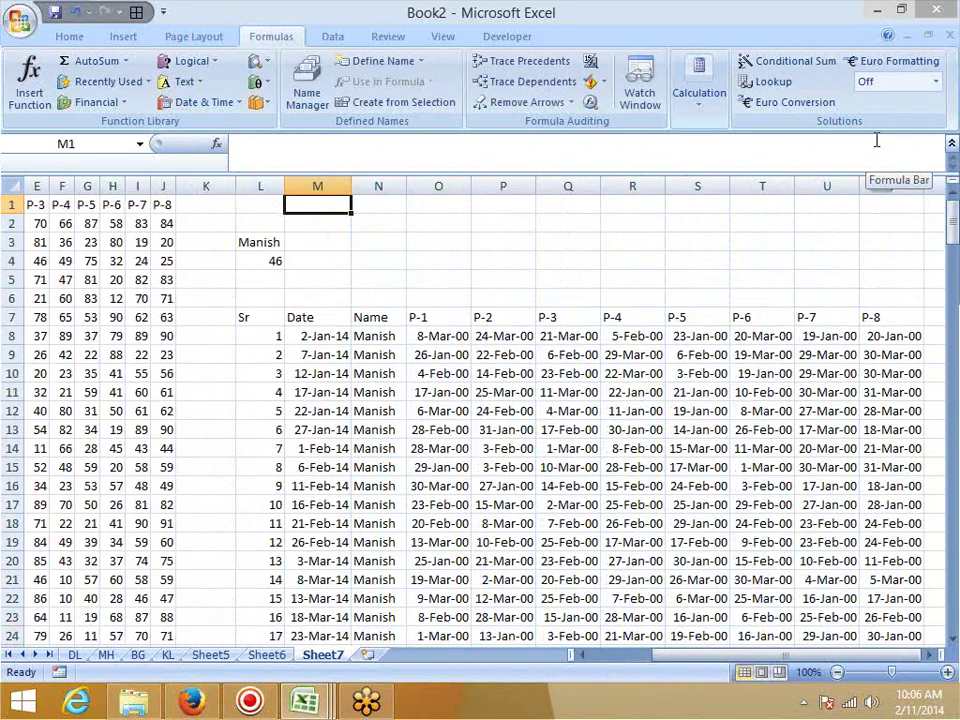
key("Down")
key("Down")
key("Down")
key("Down")
key("Down")
key("Down")
key("Right")
key("Down")
key("Right")
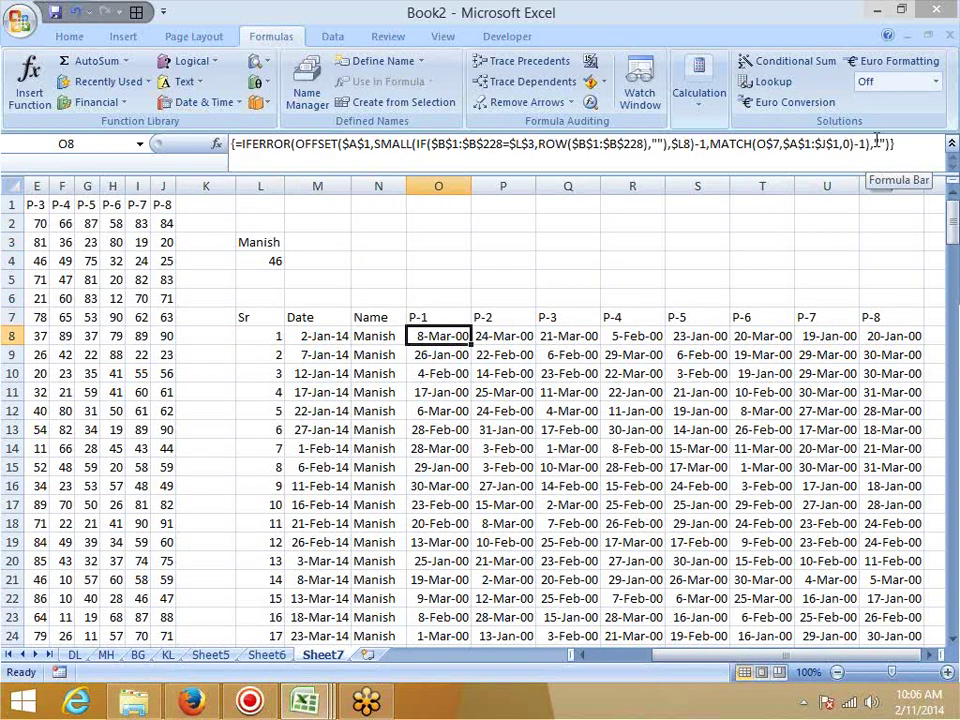
key("ctrl+shift+Right")
key("ctrl+shift+Down")
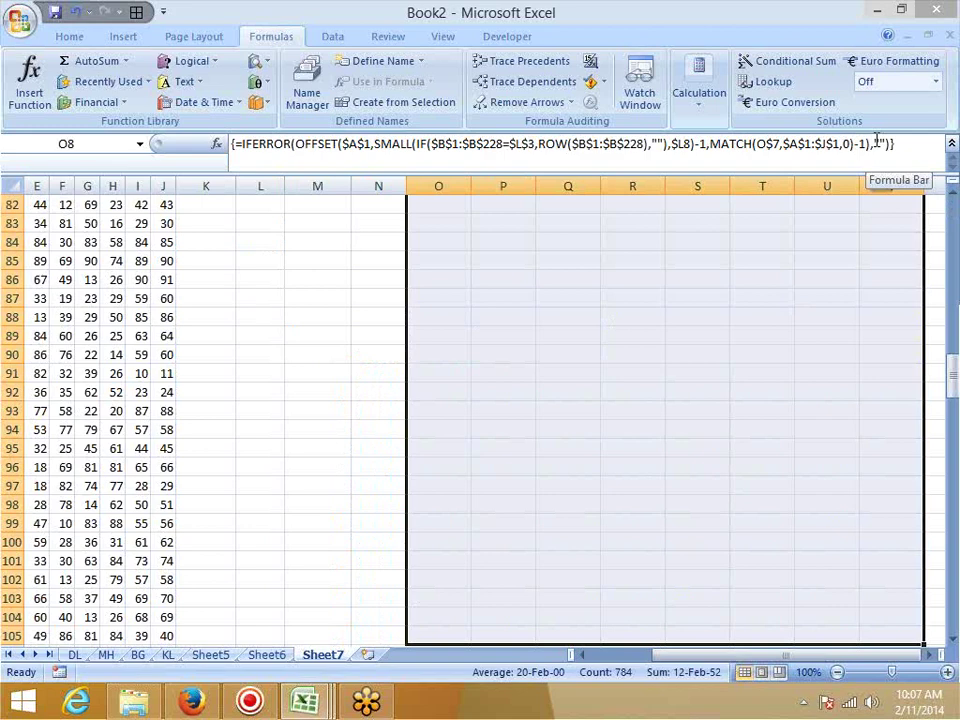
key("ctrl+BackSpace")
key("ctrl+shift+1")
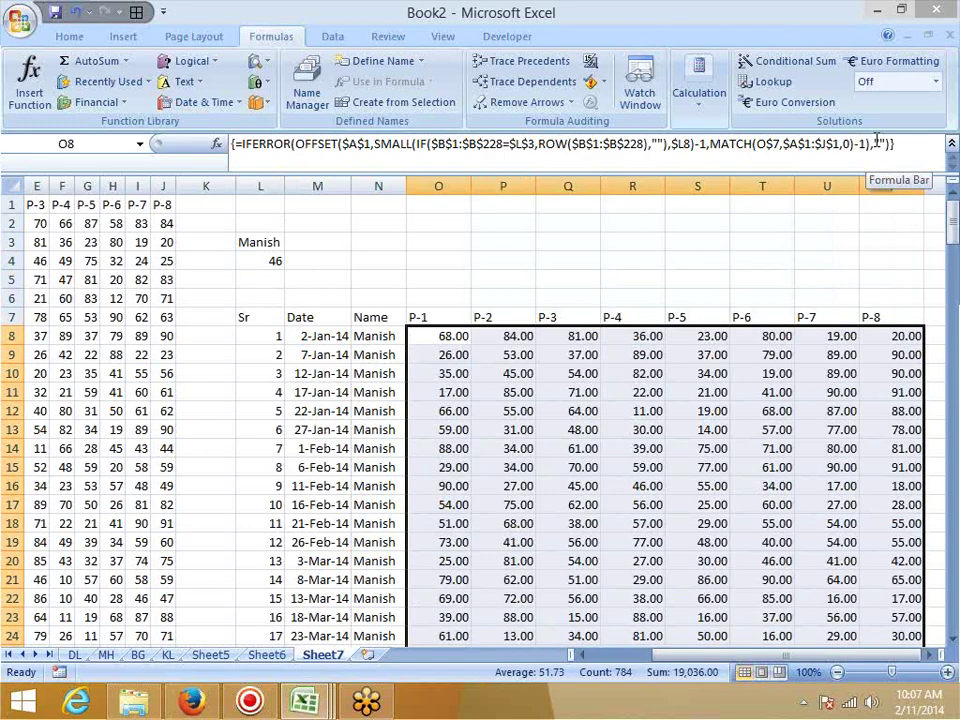
key("ctrl+shift+grave")
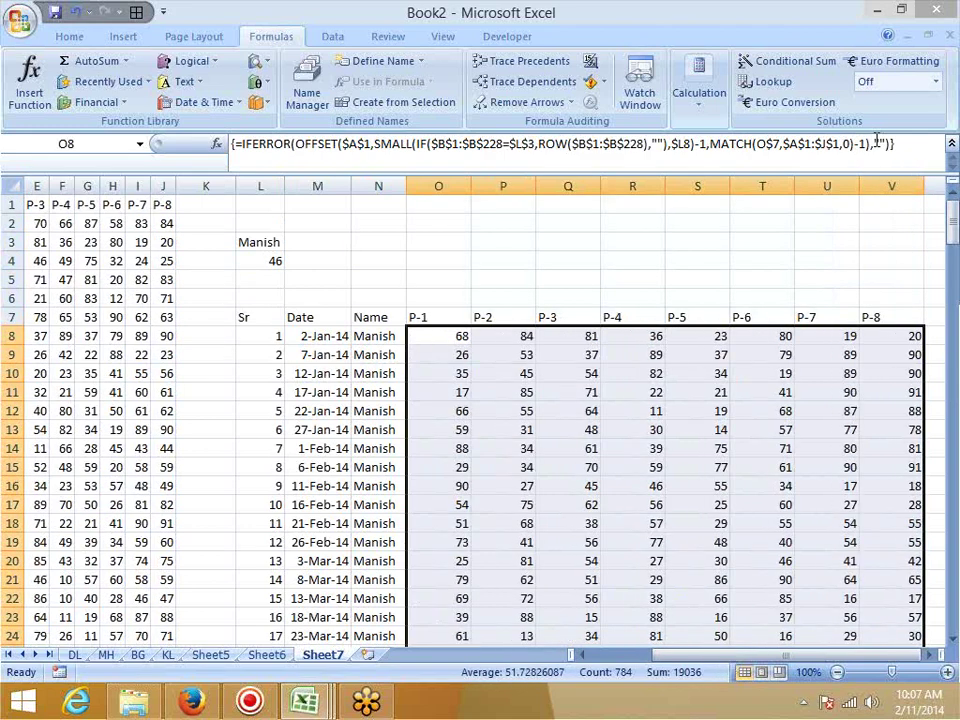
- Autofit the widths of all columns on the sheet
left_click(12, 186)
double_click(284, 186)
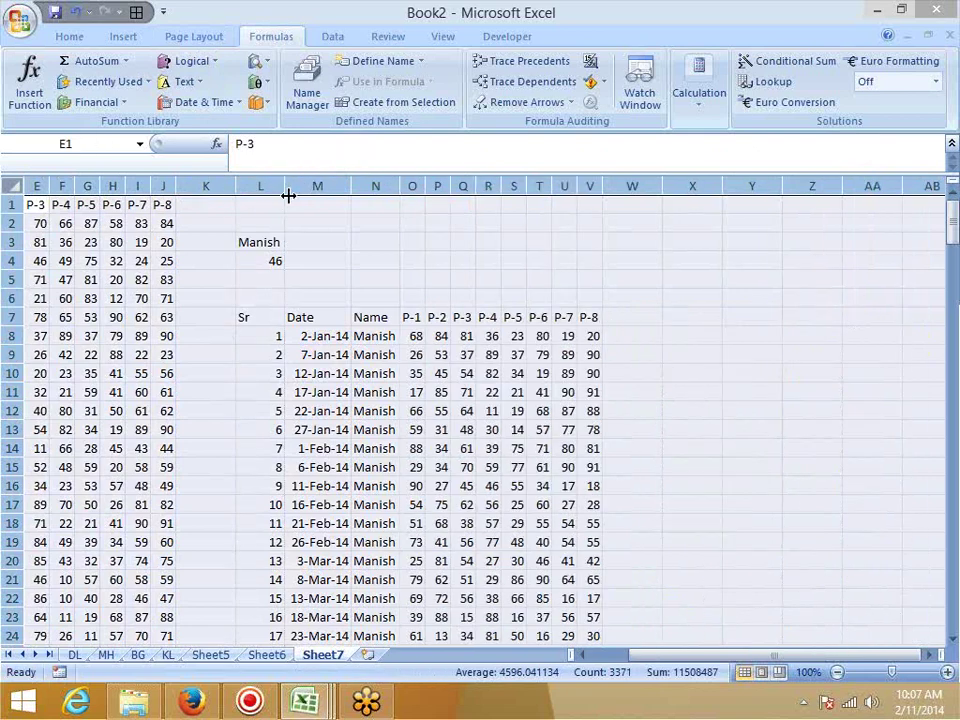
left_click(298, 302)
left_click(266, 262)
- Test the report by choosing each of the other names for L3 in turn, finishing on the first name in the list
left_click(266, 242)
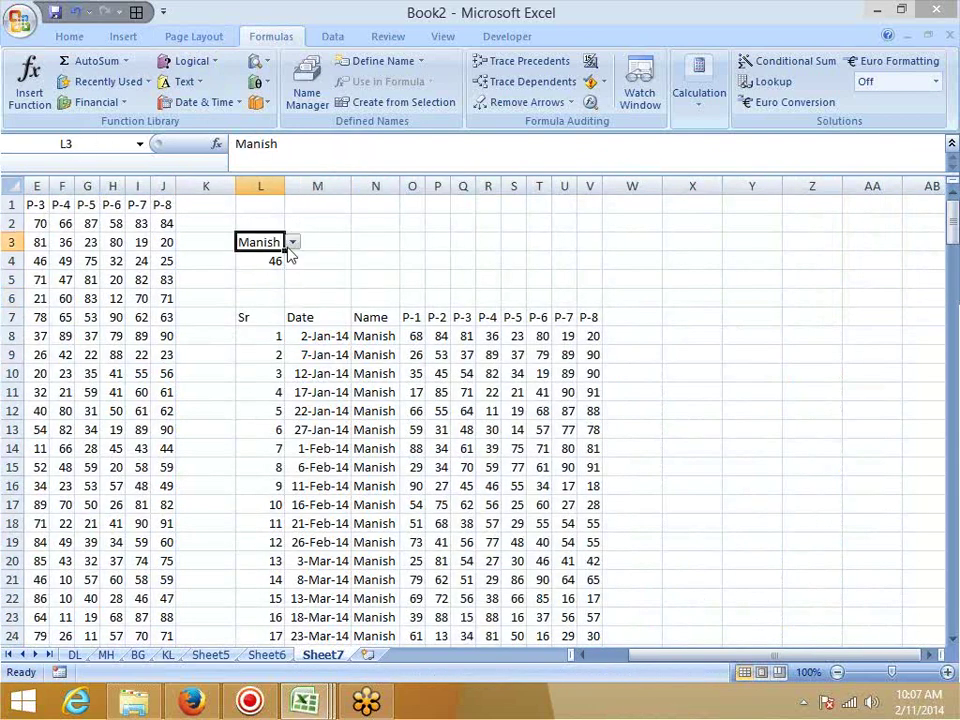
left_click(292, 242)
left_click(270, 285)
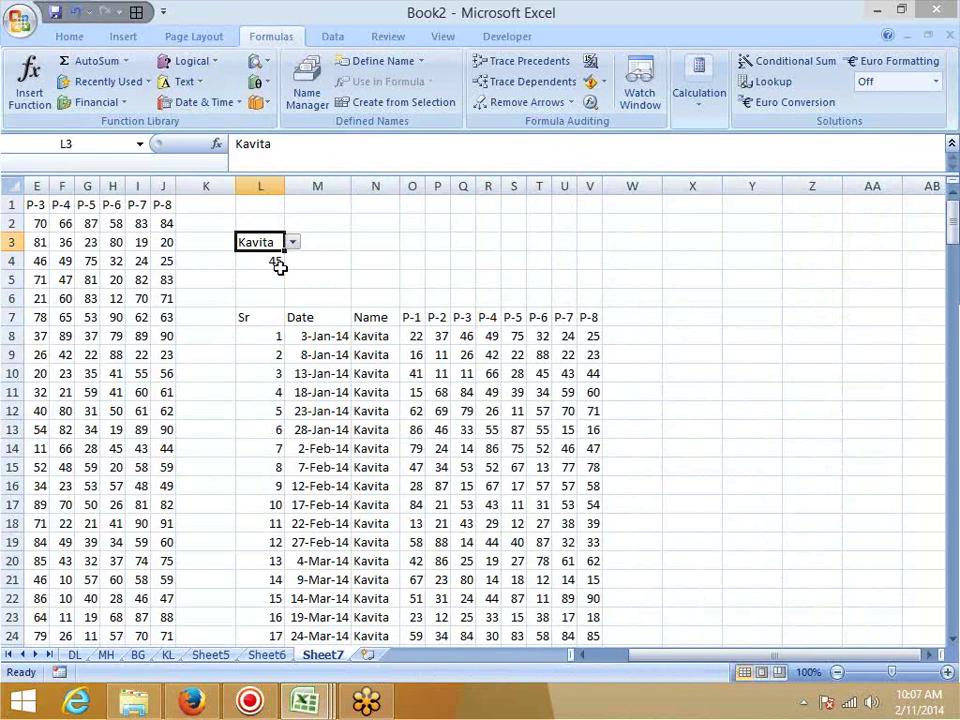
left_click(292, 242)
left_click(263, 294)
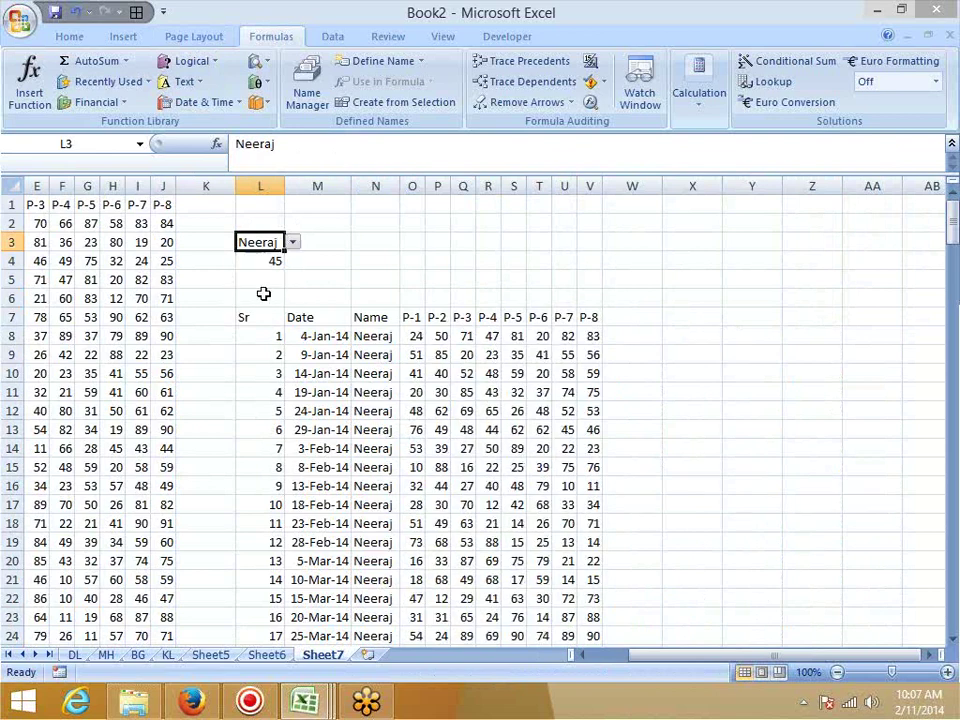
left_click(292, 243)
left_click(275, 307)
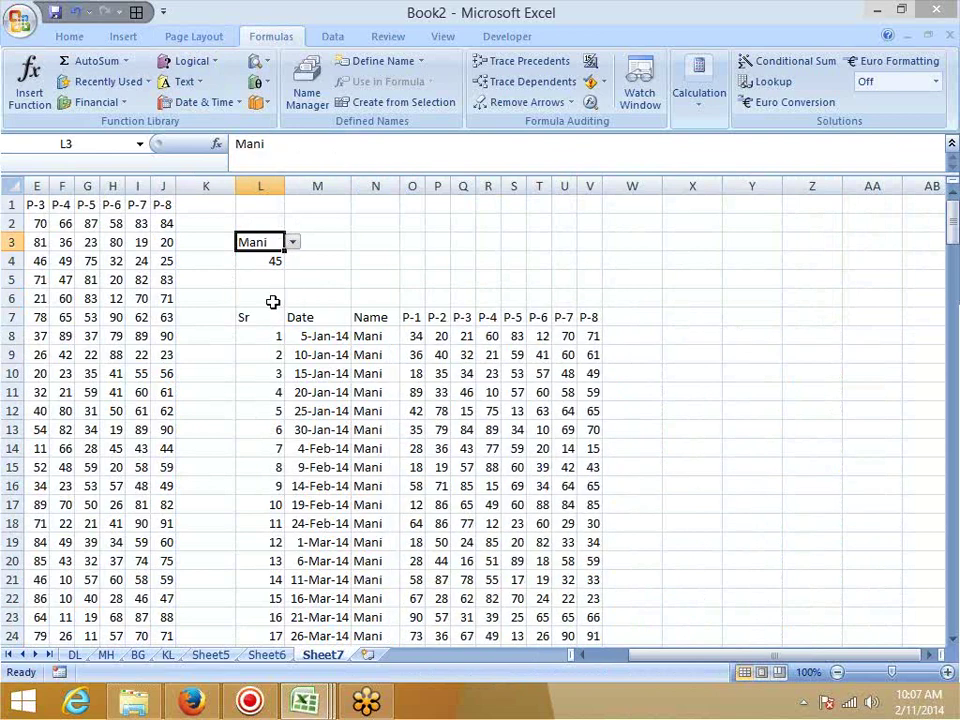
left_click(291, 236)
left_click(279, 243)
left_click(291, 244)
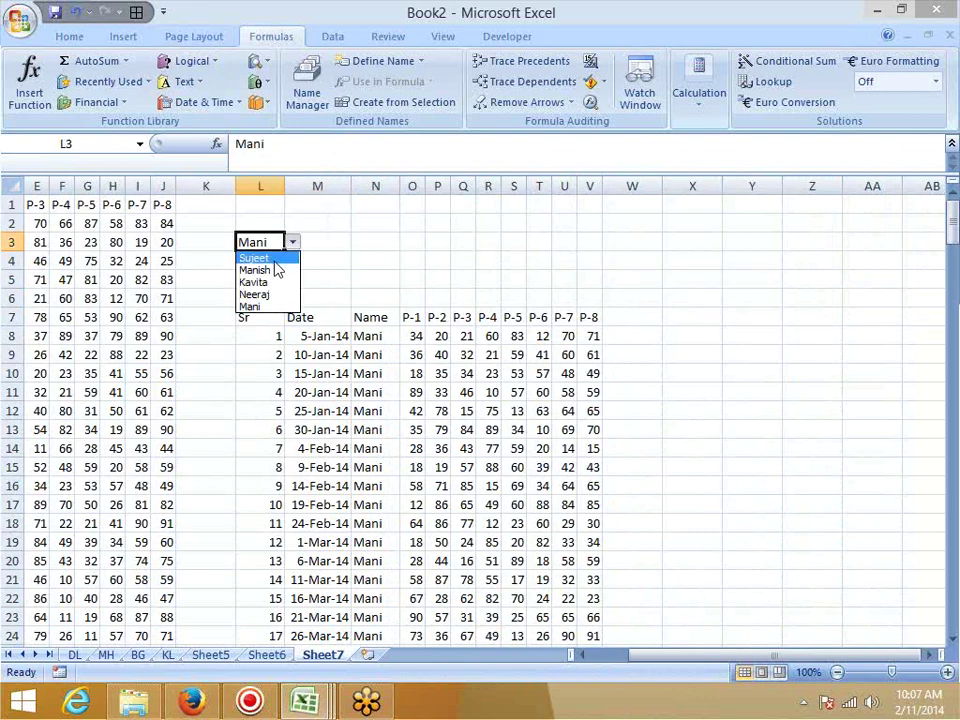
left_click(274, 259)
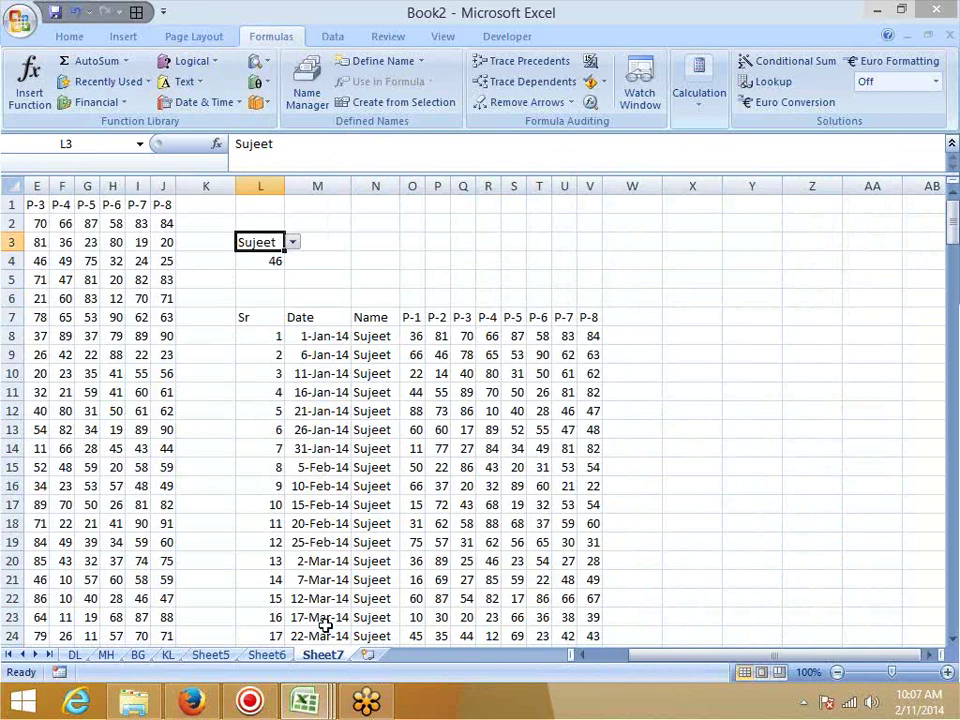
- Duplicate Sheet7 after the original and clear the report formulas from M8:V105 in the copy
left_click_drag(325, 657, 388, 652)
left_click(370, 467)
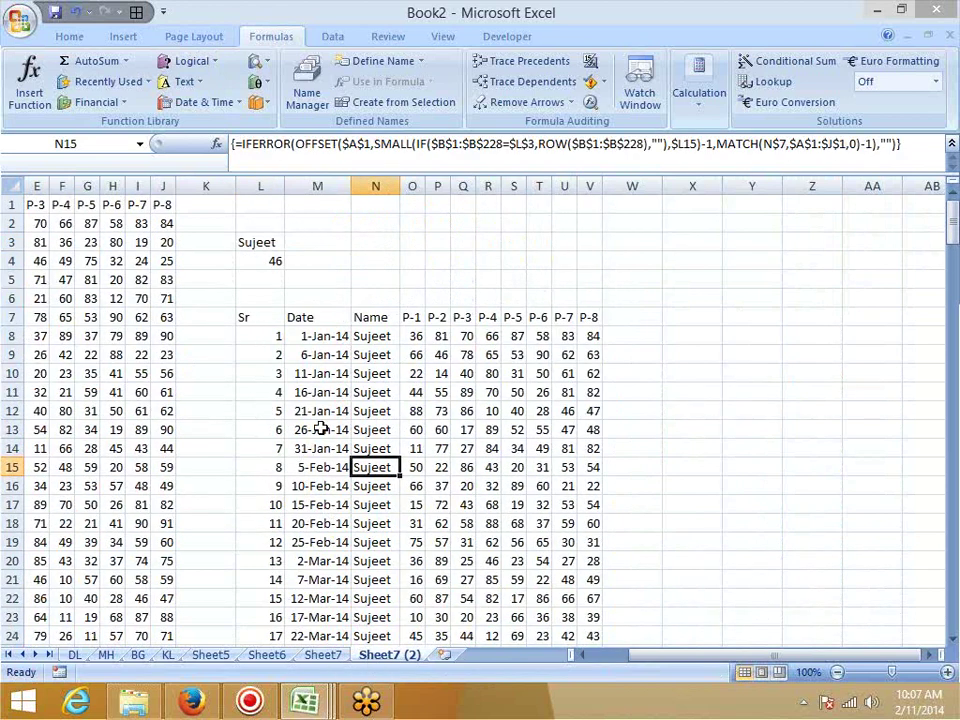
left_click(302, 336)
key("ctrl+shift+Right")
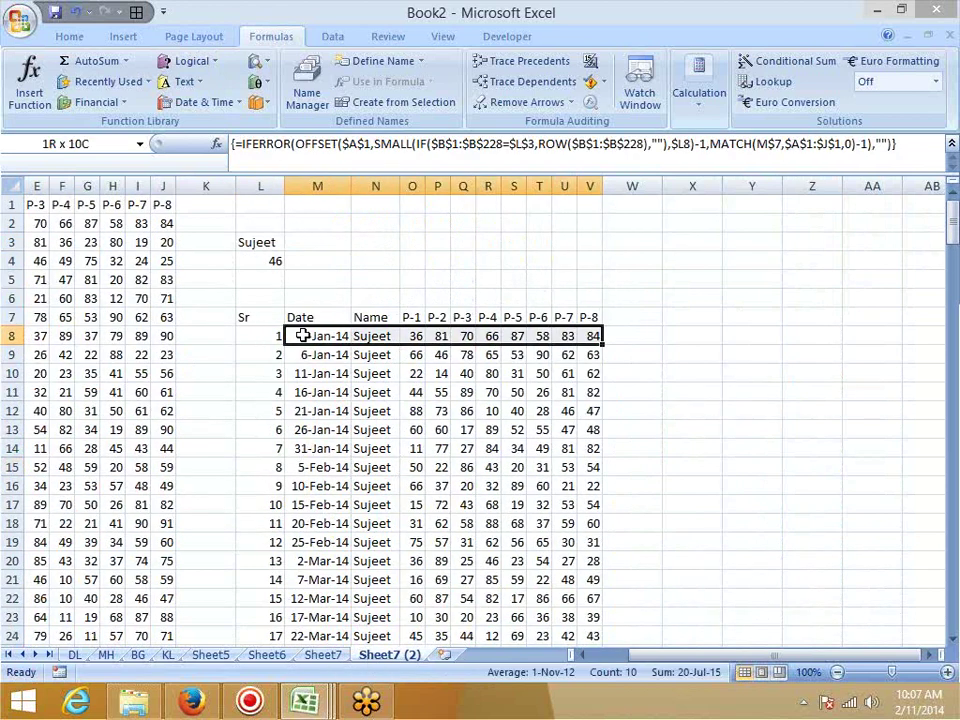
key("ctrl+shift+Down")
key("Delete")
key("ctrl+BackSpace")
- Insert a blank column before the Date column A
key("Left")
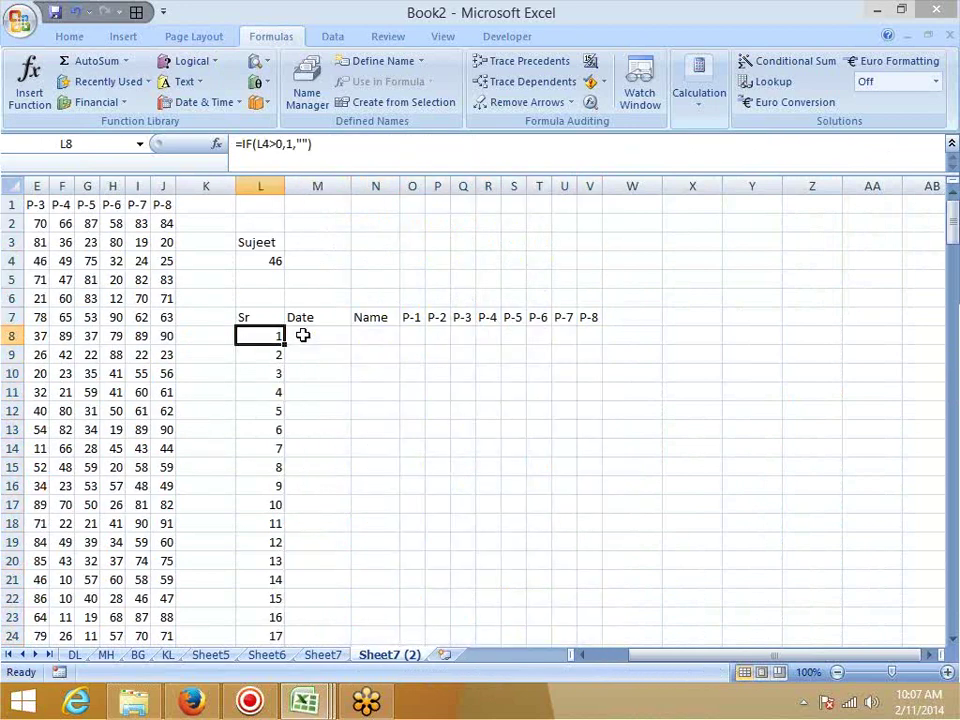
key("Down")
key("Down")
key("Down")
key("Down")
key("Down")
key("Left")
key("Left")
key("Left")
key("Left")
key("Left")
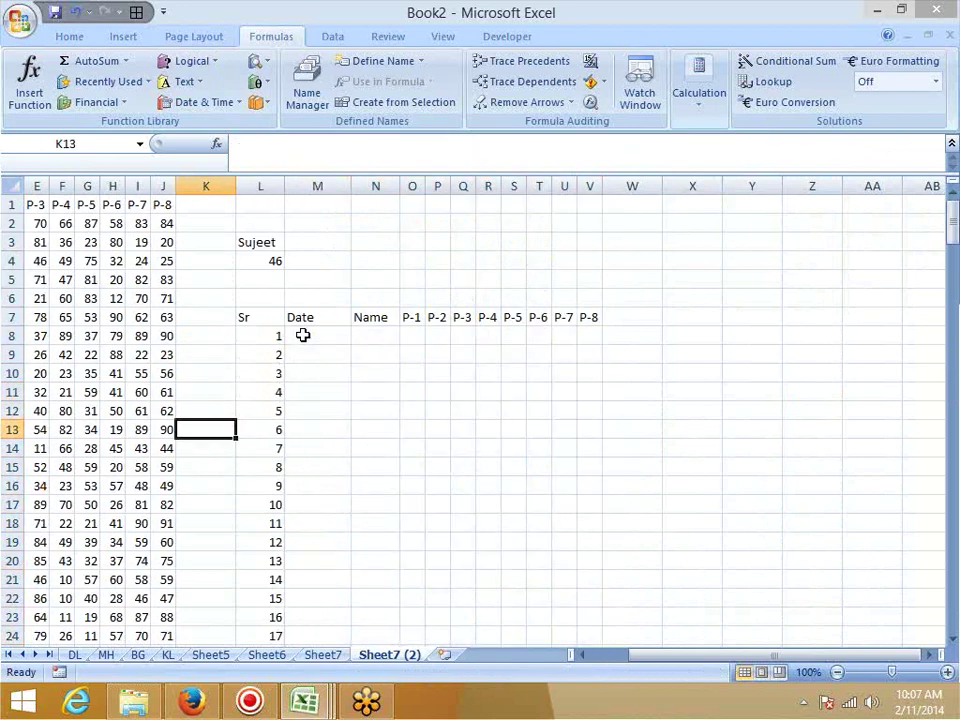
key("Home")
key("ctrl+Up")
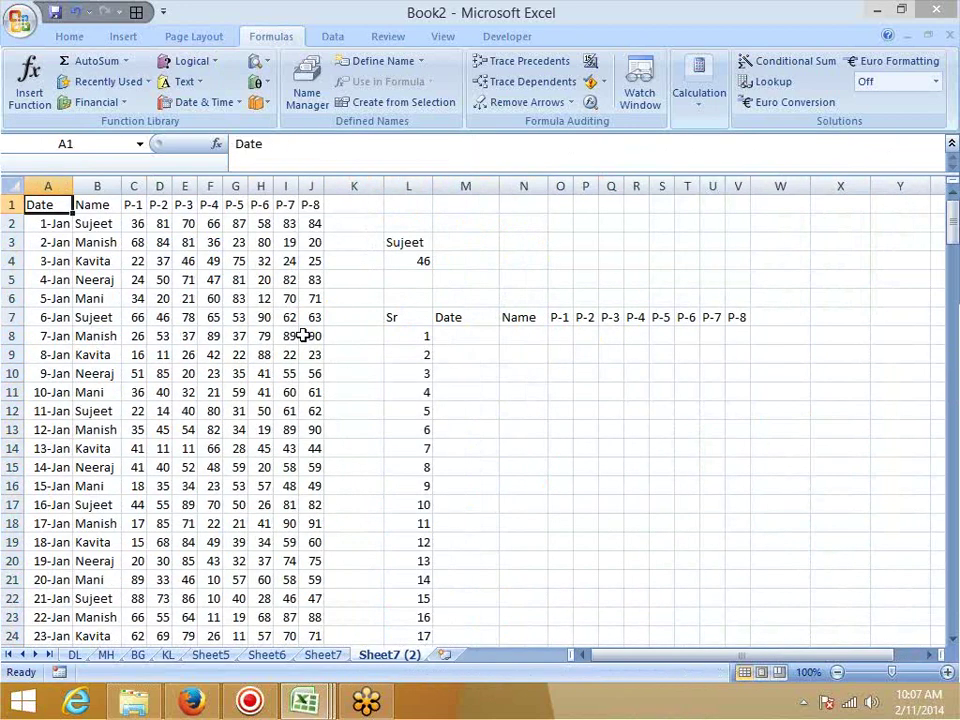
right_click(34, 185)
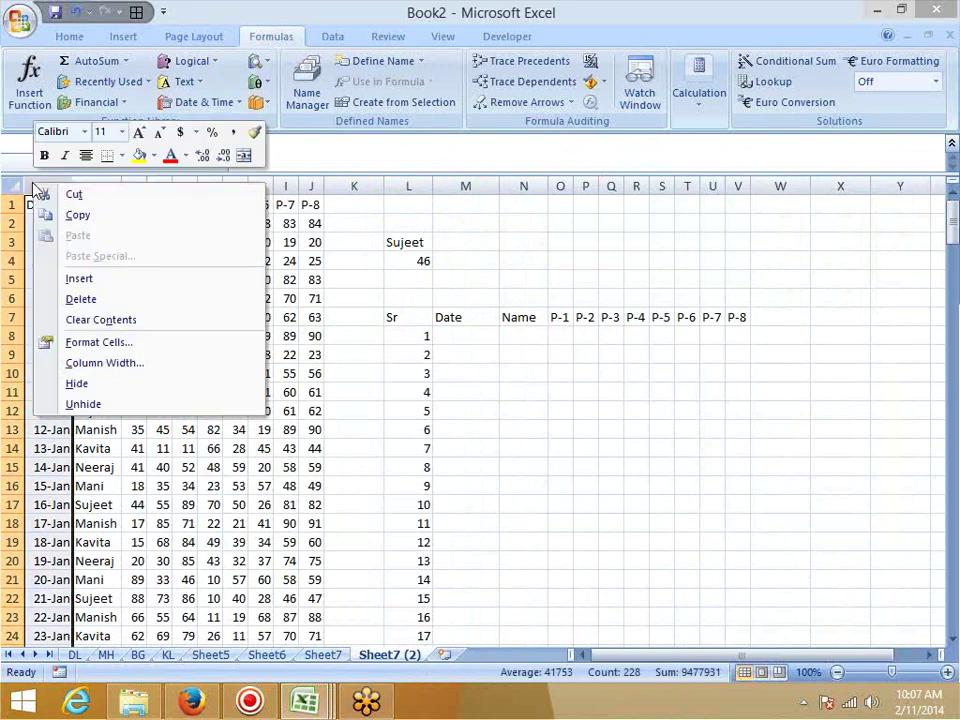
left_click(72, 279)
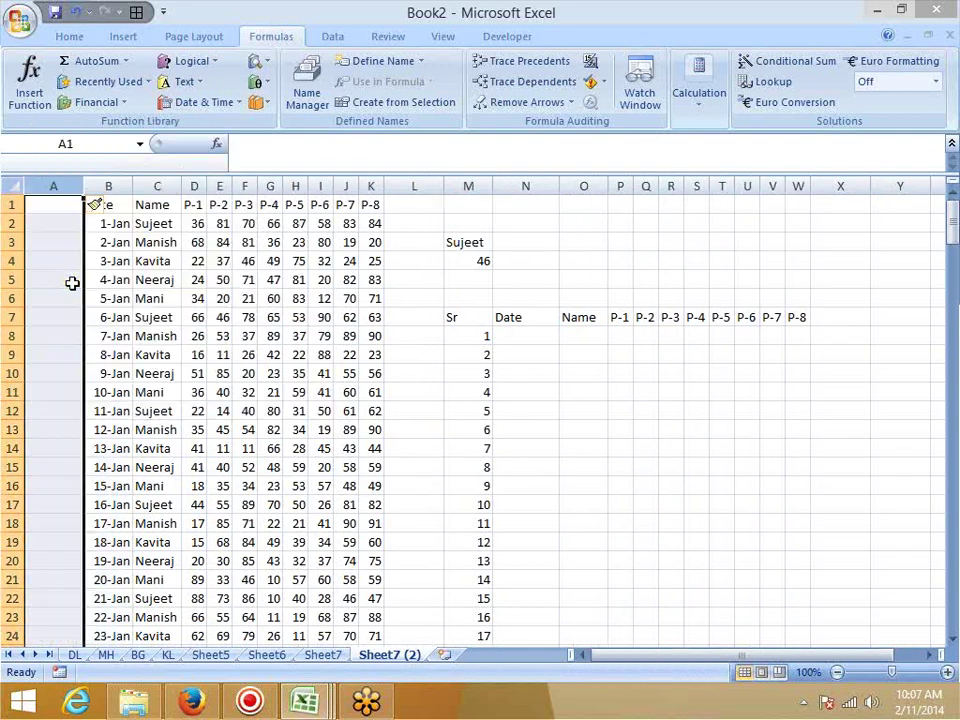
- Enter the formula =COUNTIF(C2:C2,C2) in cell A2
left_click(52, 222)
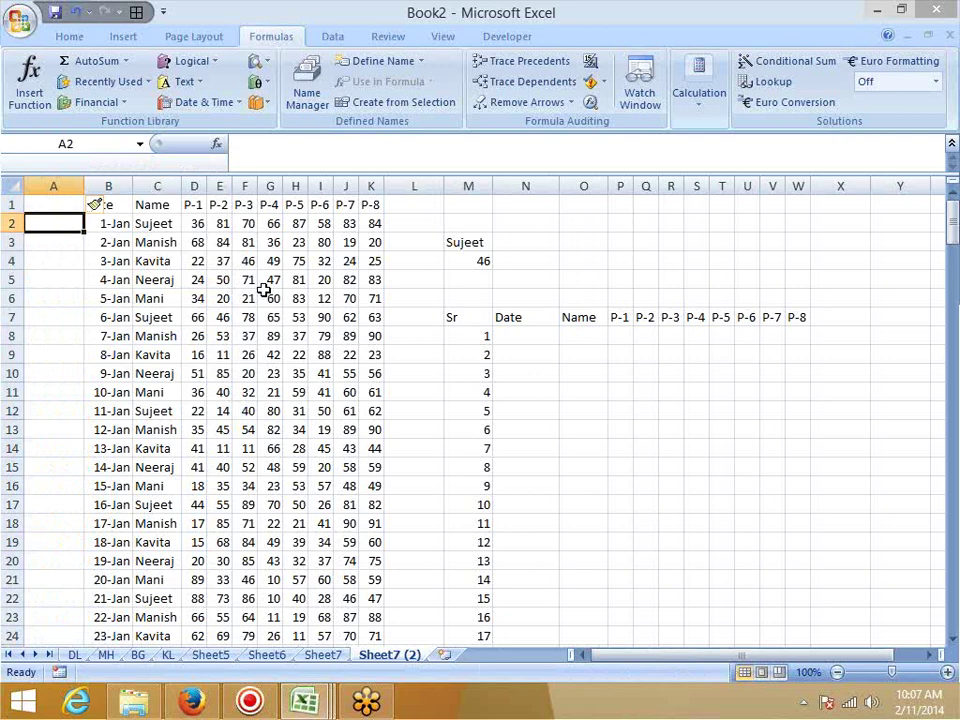
type("=cou")
key("Down")
key("Down")
key("Down")
key("Tab")
key("Right")
key("Right")
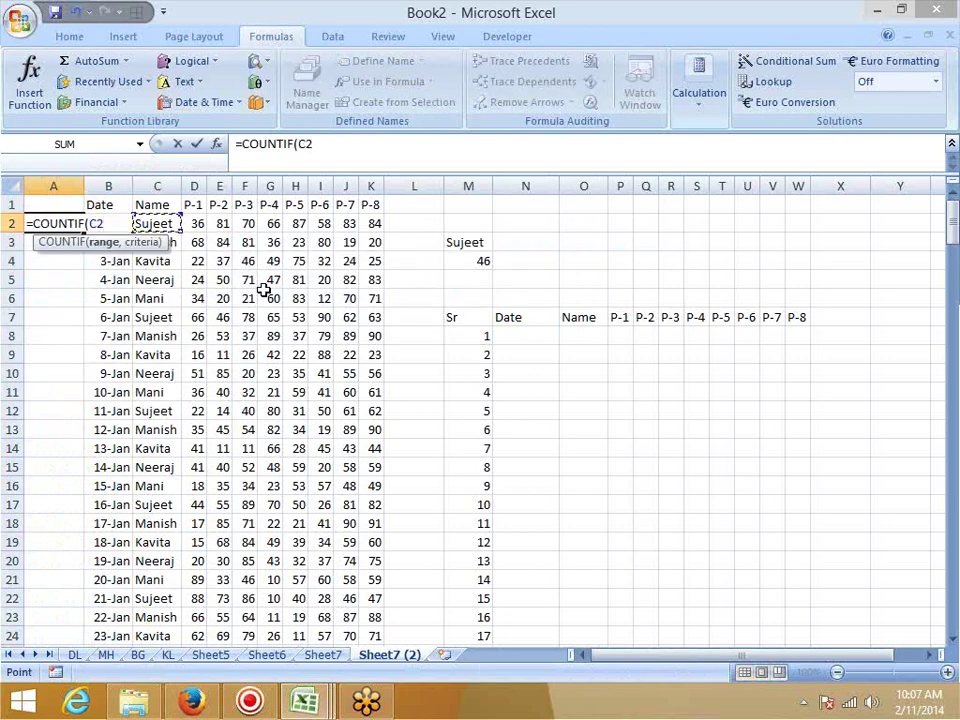
key("F8")
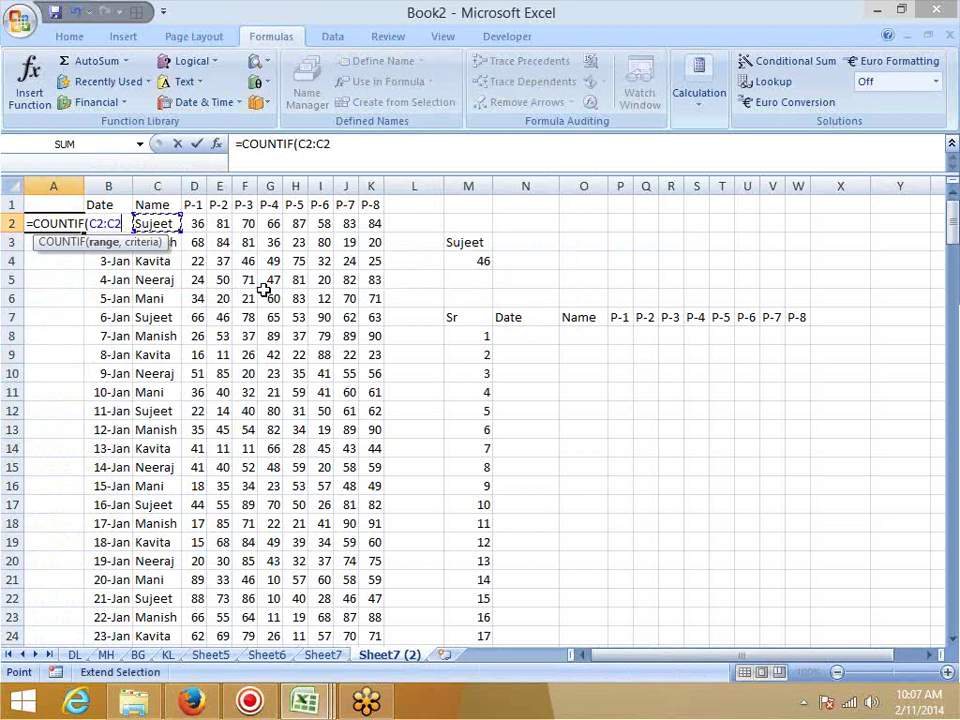
type(",")
key("Right")
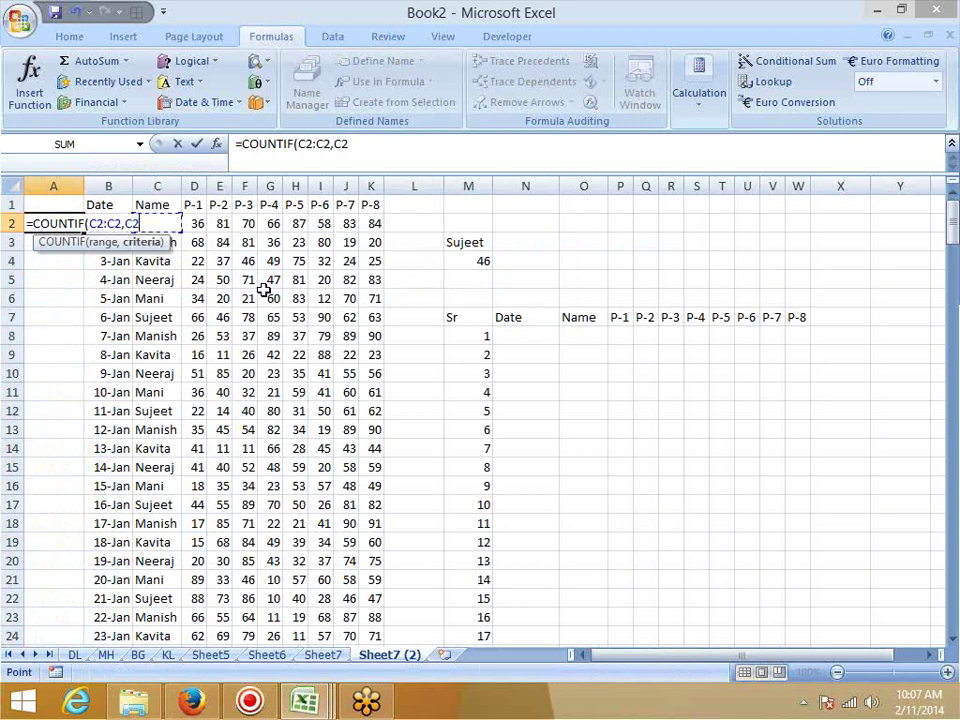
key("Right")
key("ctrl+Return")
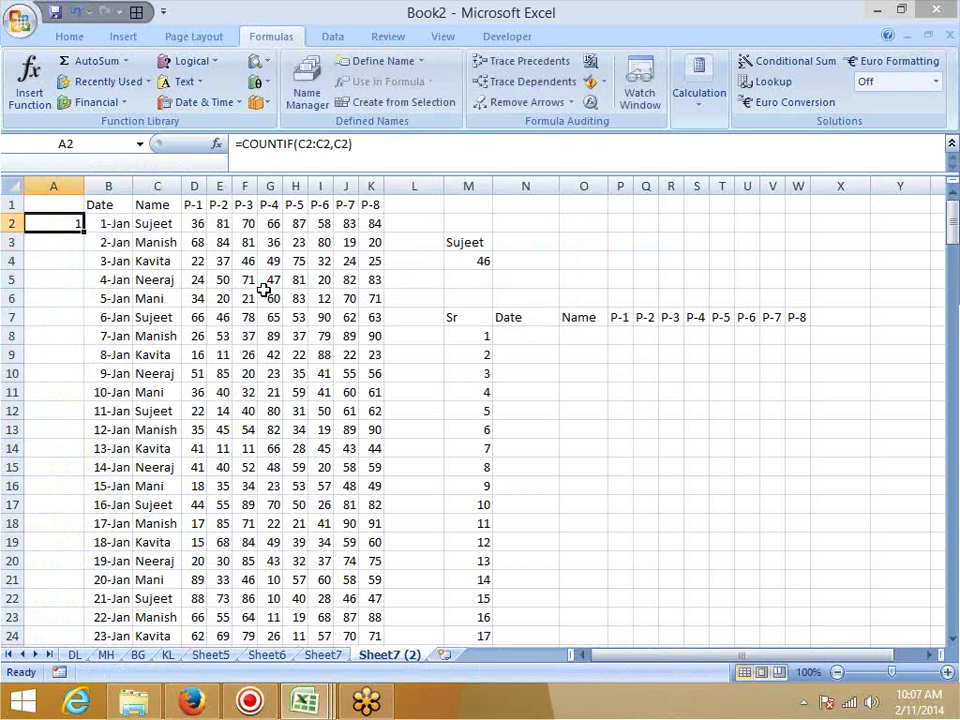
- Make the second range reference in A2 absolute so the formula reads =COUNTIF(C2:$C$2,C2)
left_click(322, 143)
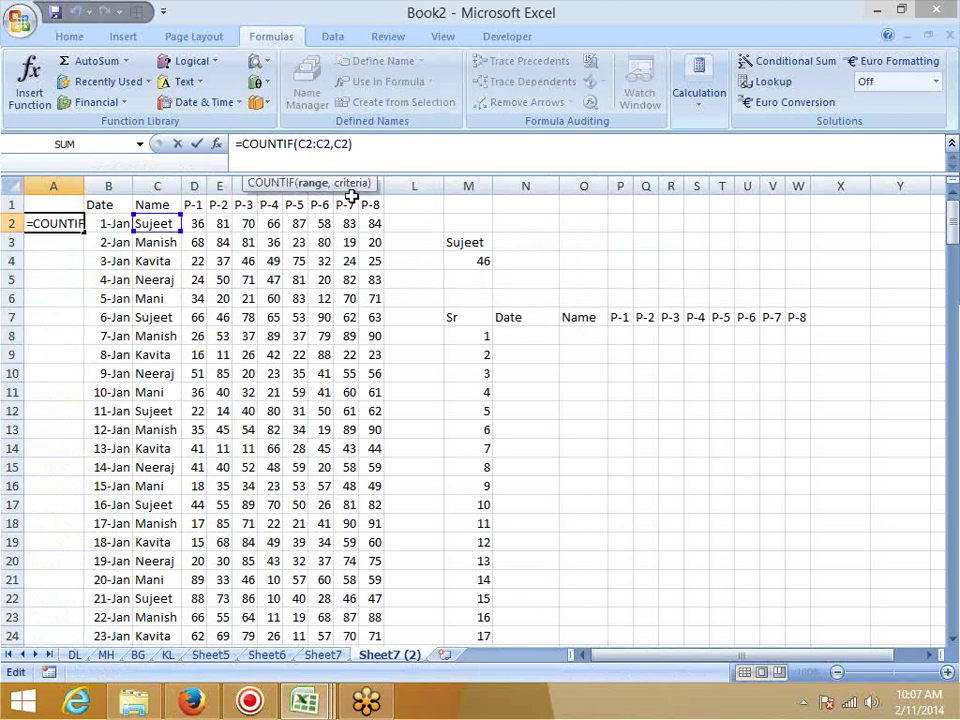
key("F4")
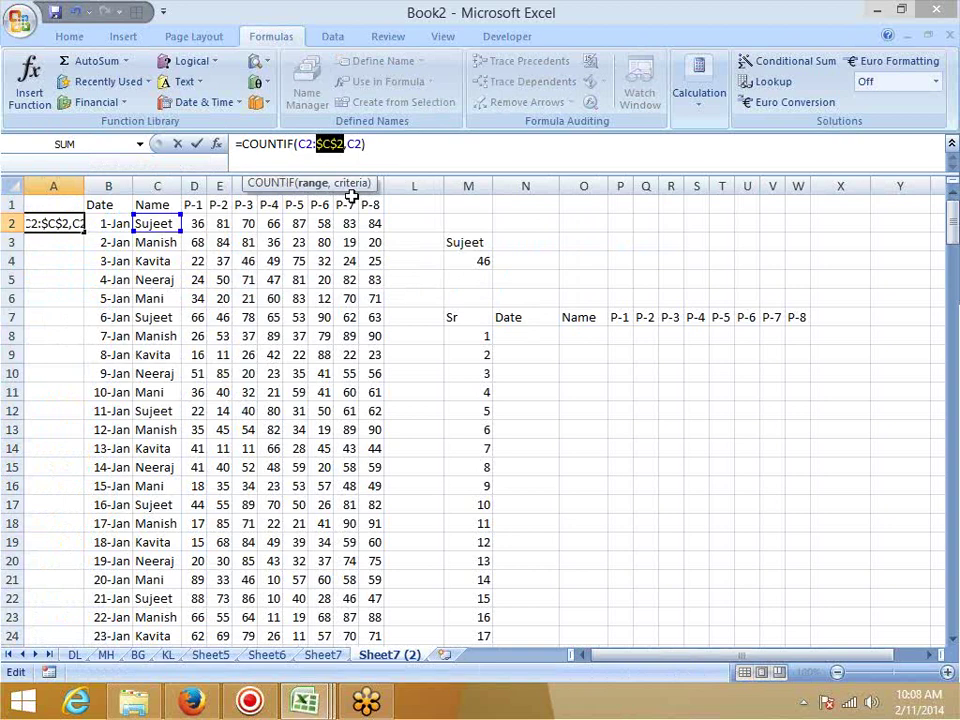
key("Return")
- Fill the COUNTIF formula from A2 down to A228, the last data row
key("Right")
key("Right")
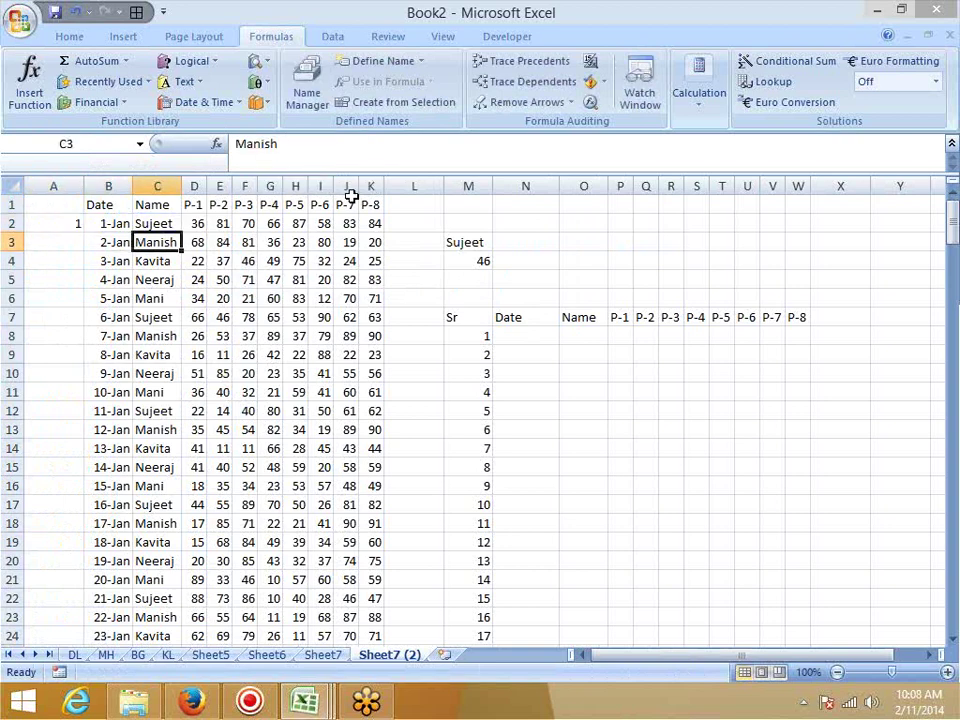
key("Left")
key("ctrl+Down")
key("Left")
key("ctrl+shift+Up")
key("ctrl+d")
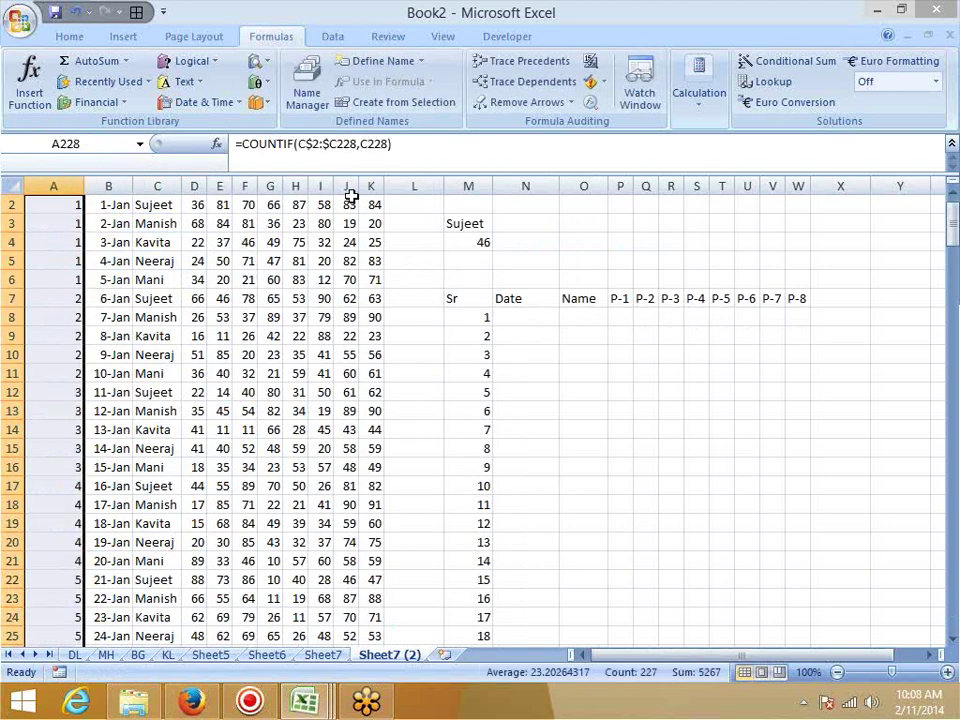
- Examine the COUNTIF formulas in A2 through A8 to see how the counted range expands row by row
key("ctrl+Up")
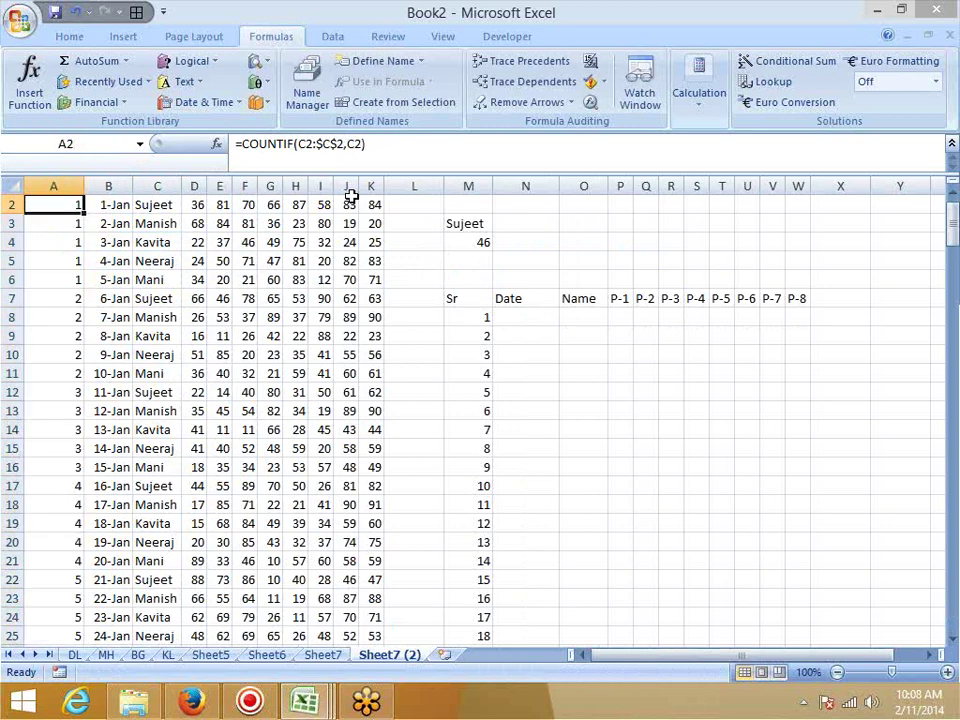
scroll(11, 392, "up", 1)
double_click(58, 223)
key("Escape")
left_click(56, 242)
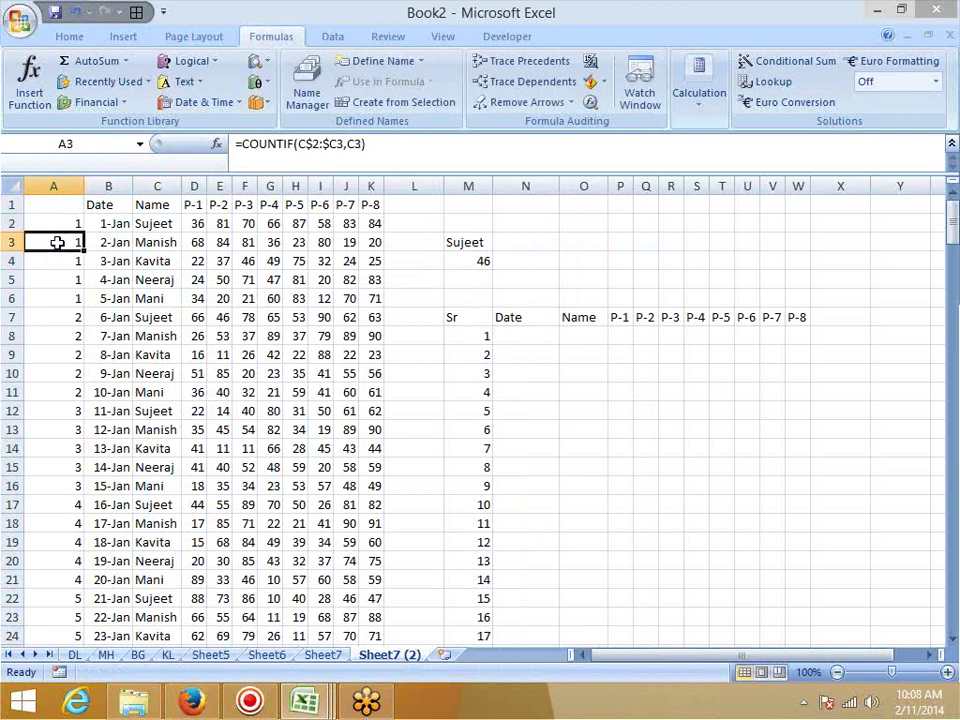
double_click(56, 242)
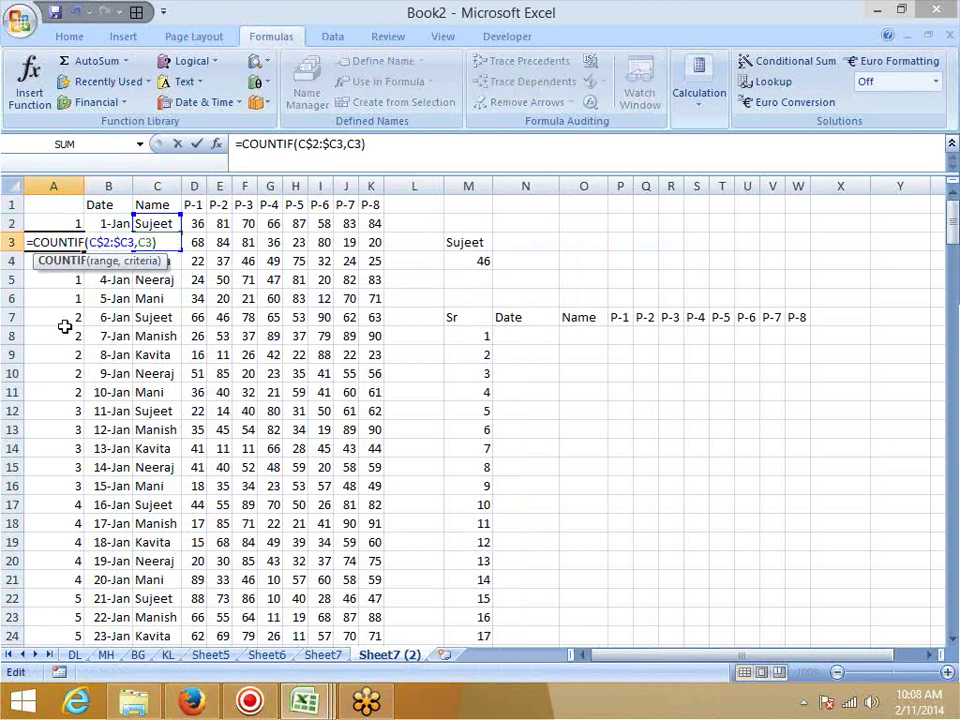
key("Escape")
double_click(68, 261)
key("Escape")
double_click(69, 280)
key("Escape")
left_click(66, 297)
double_click(66, 297)
key("Escape")
double_click(65, 316)
key("Escape")
left_click(65, 335)
double_click(65, 335)
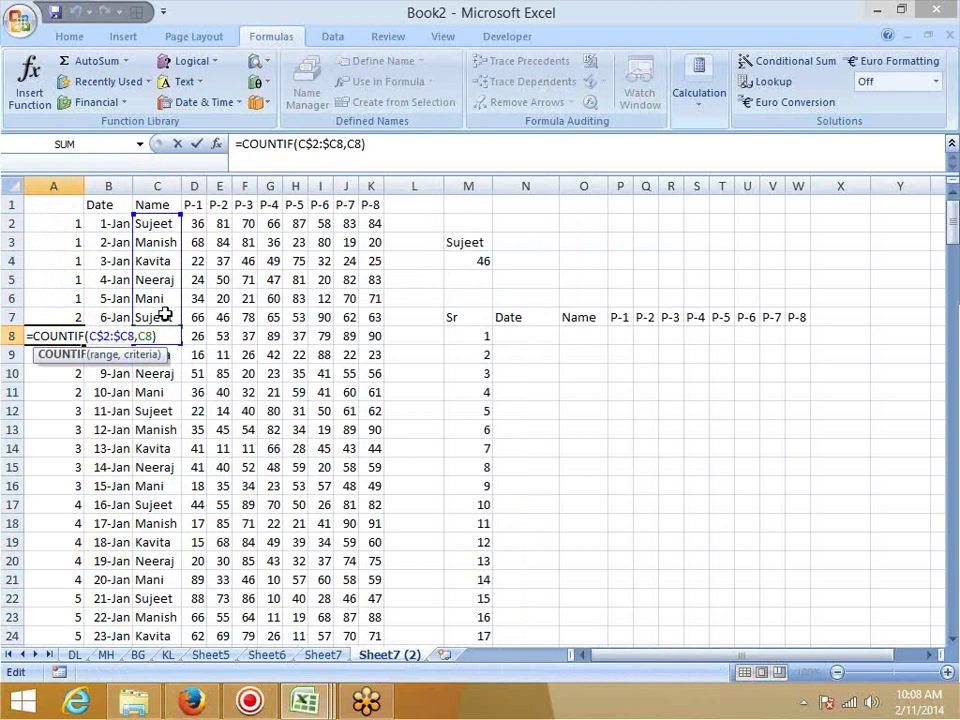
key("Escape")
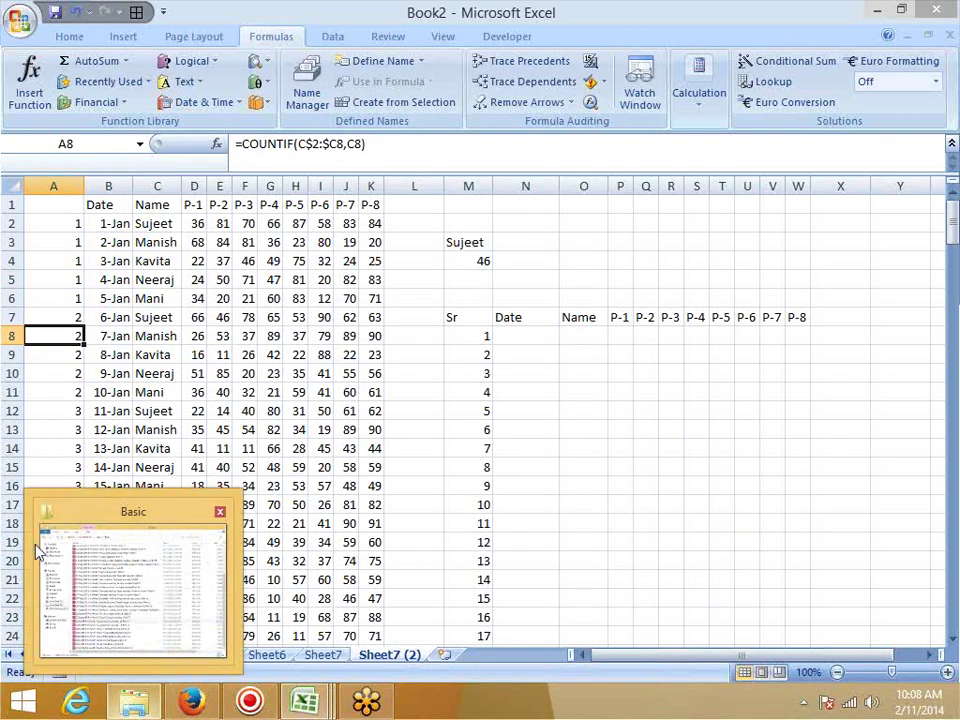
- Check the running counts in column A for repeated names, looking at A2, A7, A12, A17, A19 and A22
left_click(62, 226)
left_click(70, 324)
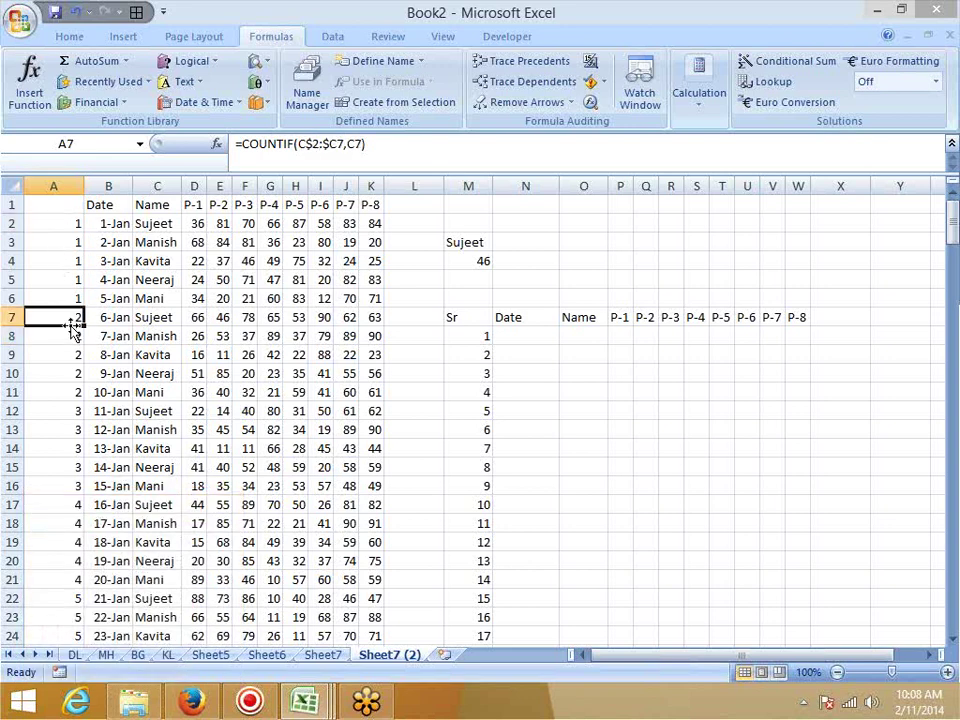
left_click(71, 414)
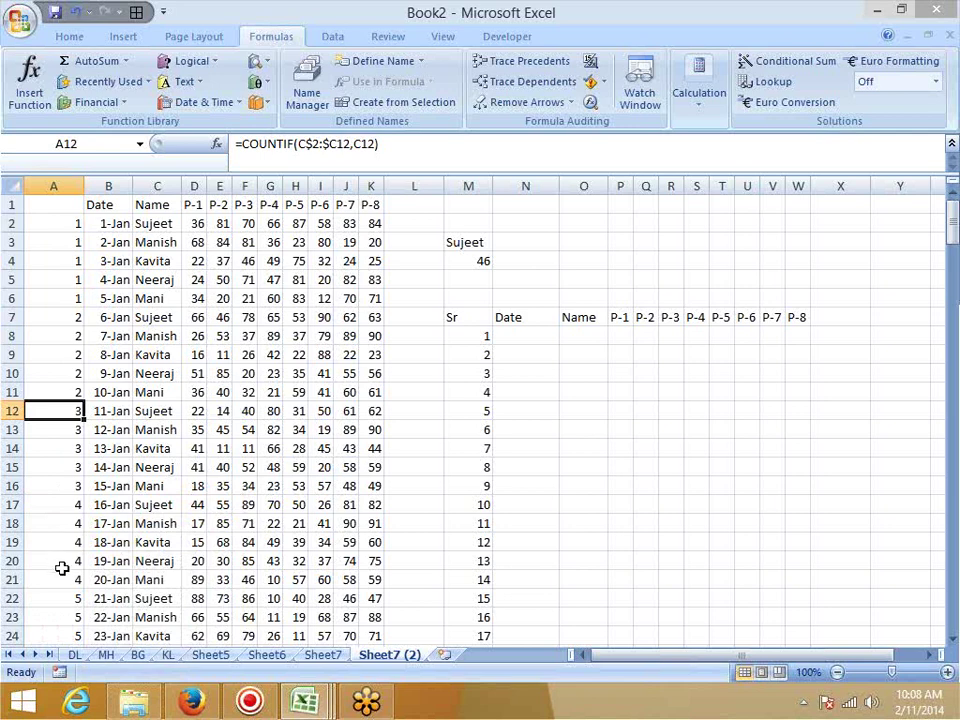
left_click(73, 512)
left_click(75, 540)
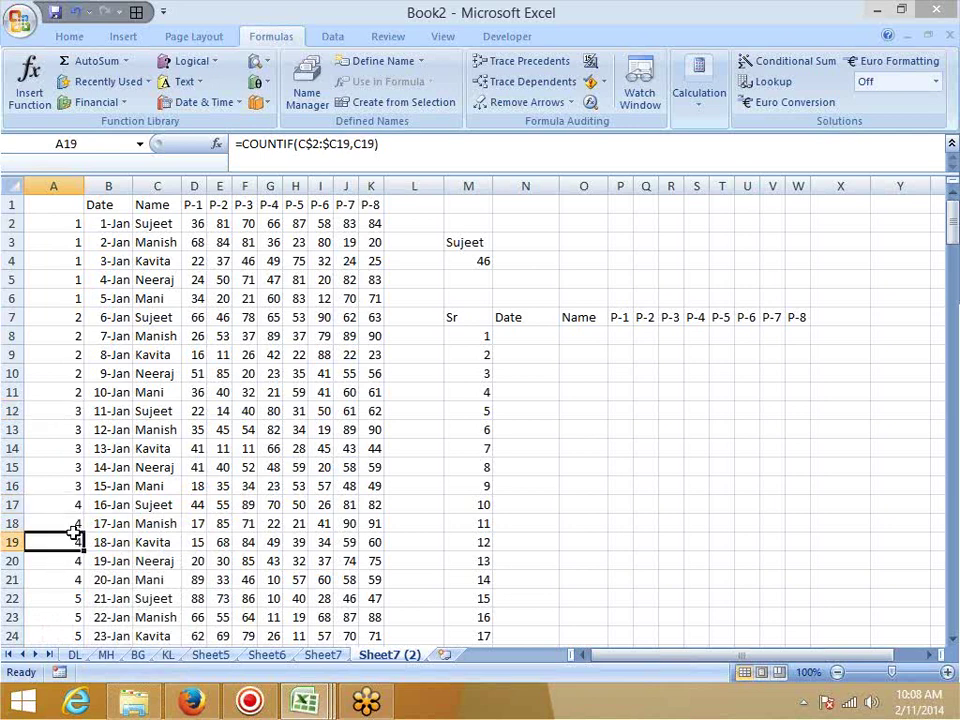
left_click(75, 600)
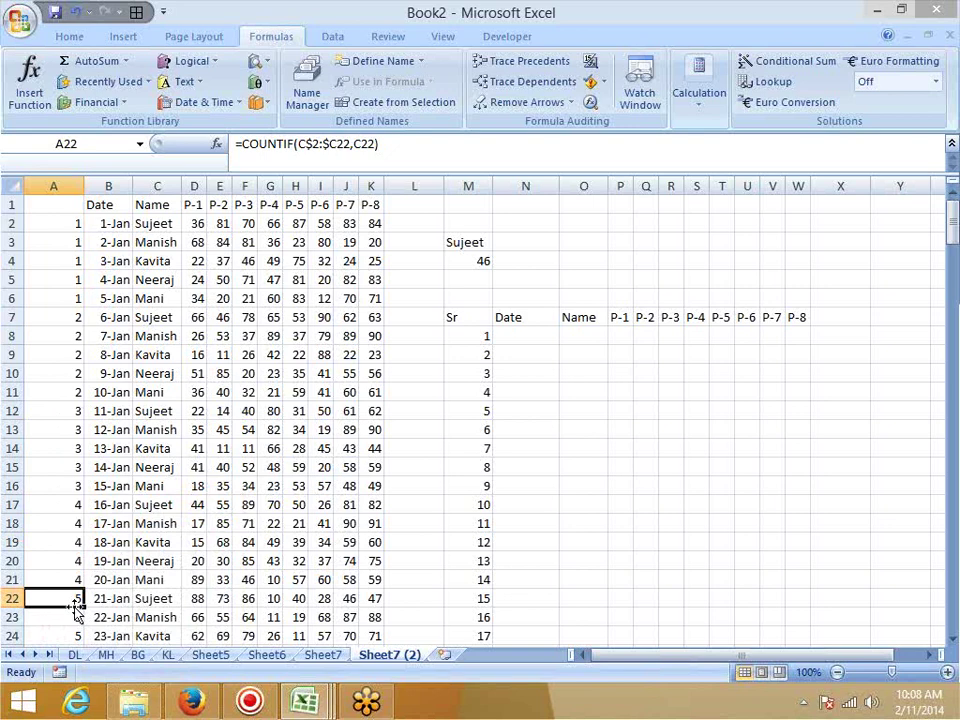
- Extend the formula in A2 to =COUNTIF(C2:$C$2,C2)&"-"&C2 so the running count is joined with the name
key("ctrl+Up")
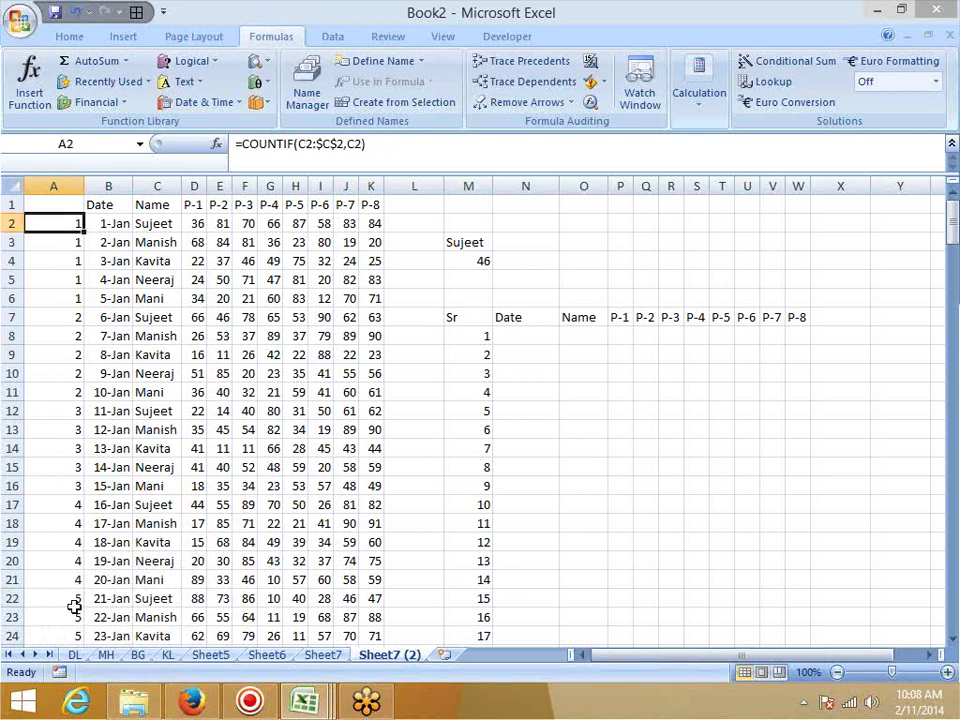
left_click(388, 152)
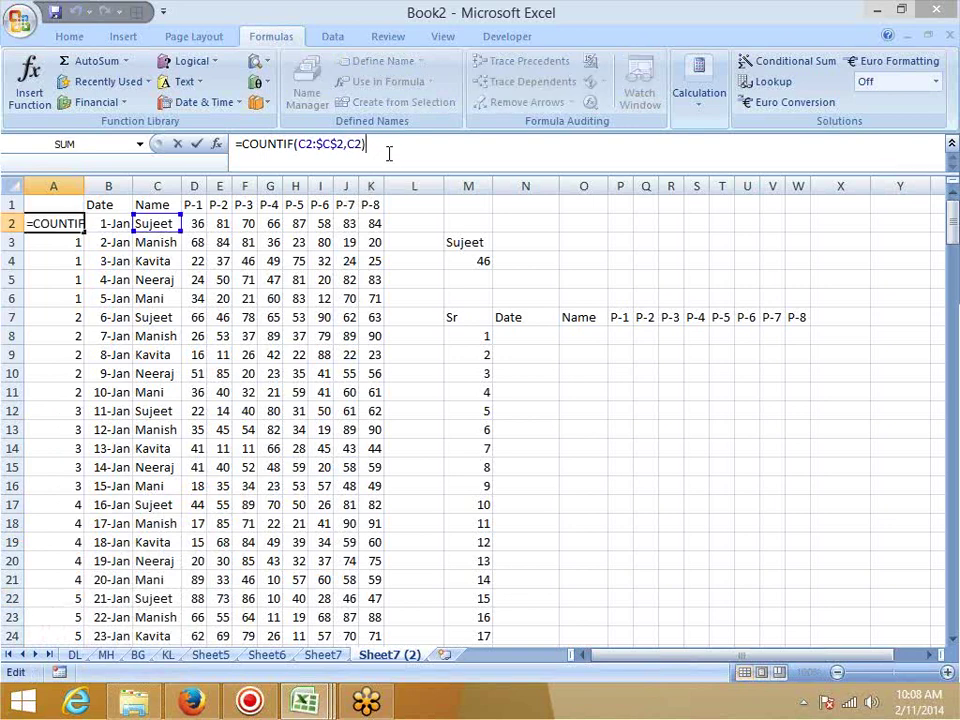
type("&\"-\"&")
left_click(148, 222)
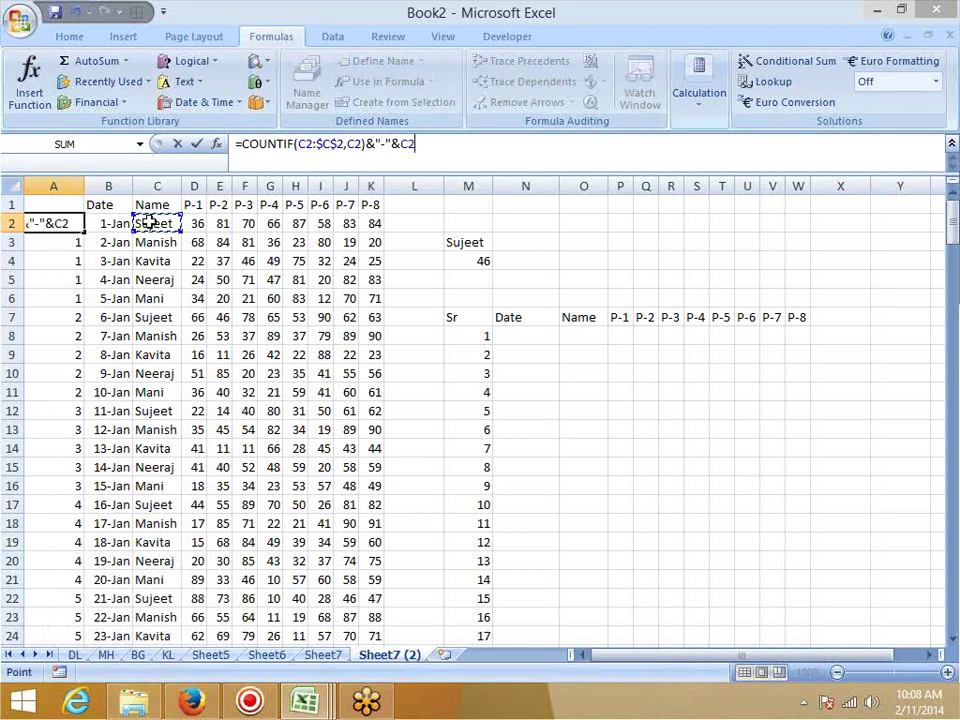
key("Return")
- Fill the extended count-and-name key formula from A2 down to A228
key("Up")
key("ctrl+shift+Down")
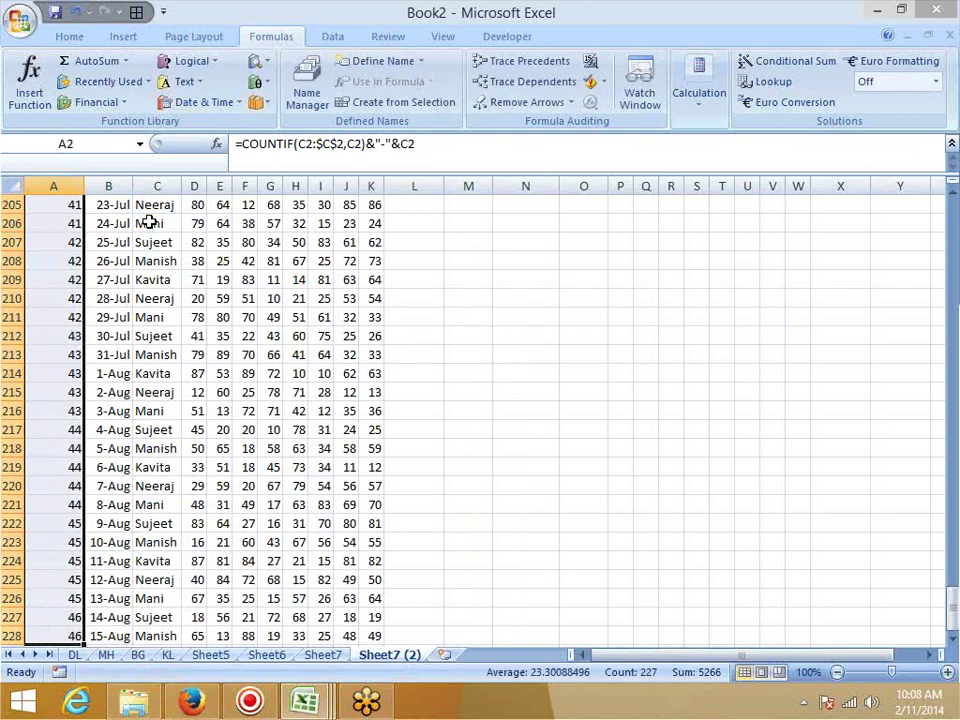
key("ctrl+d")
key("ctrl+Home")
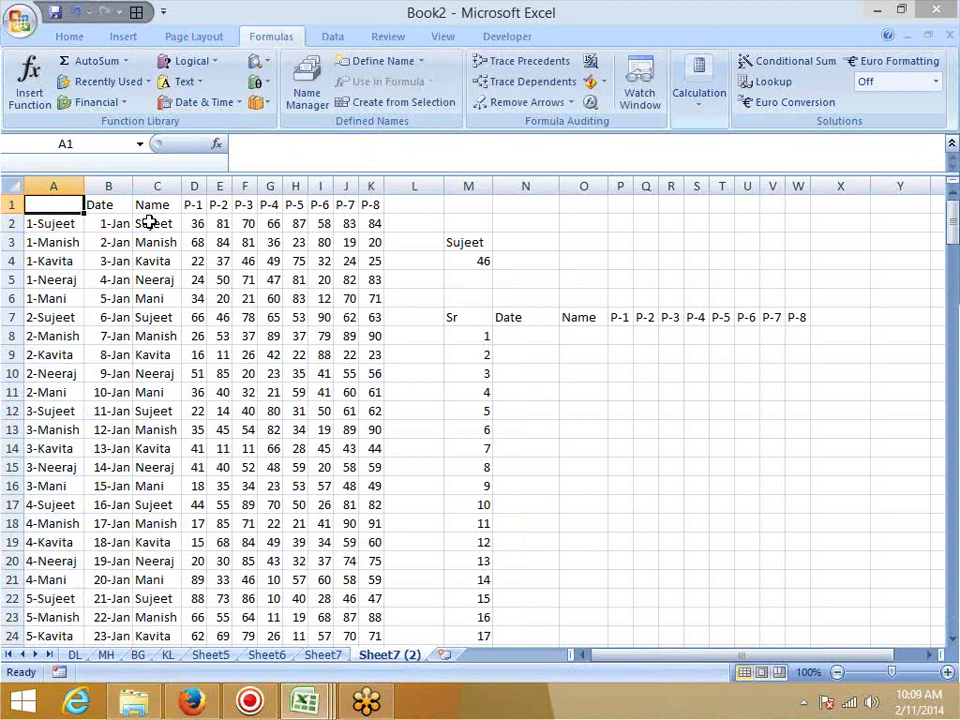
key("Down")
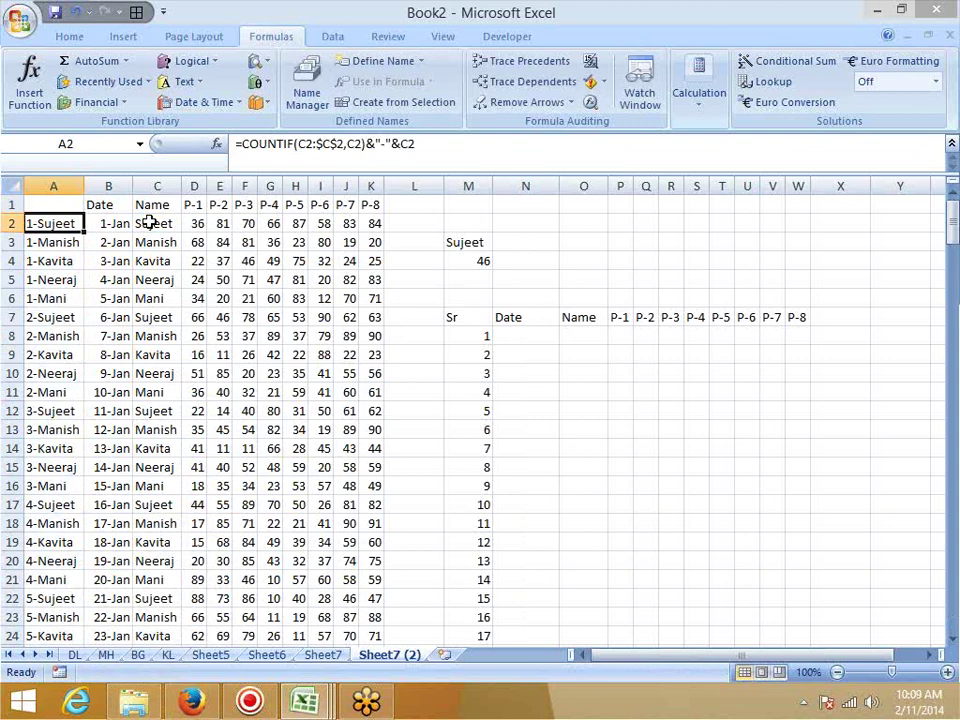
- Enter =VLOOKUP(M8&"-"&M3,A:K,2,0) in N8, the first Date cell of the report
left_click(523, 339)
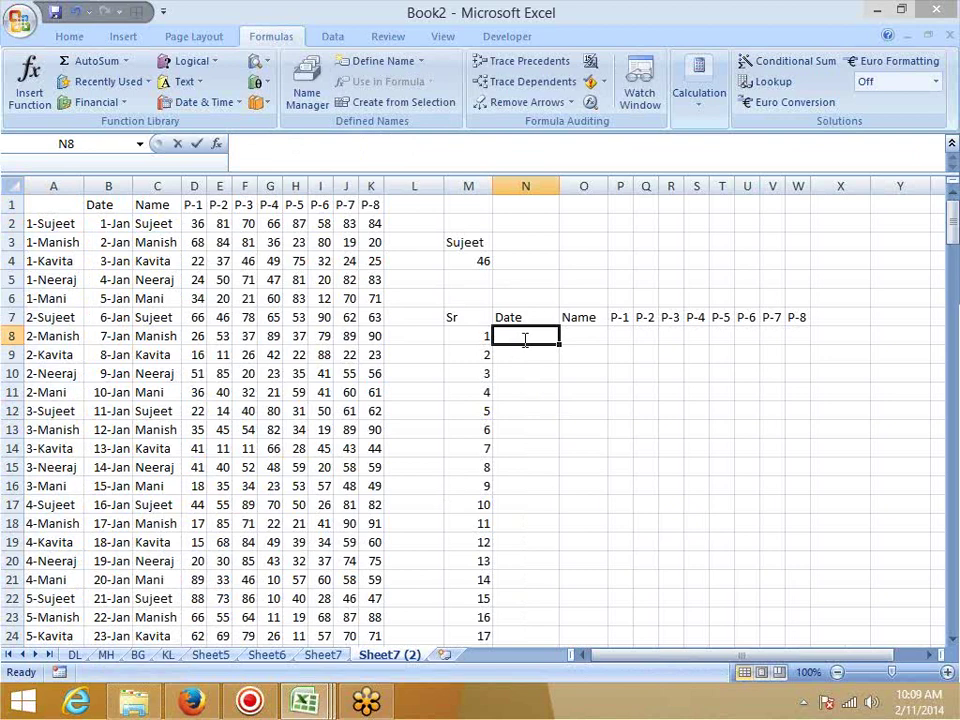
type("=vl")
key("Tab")
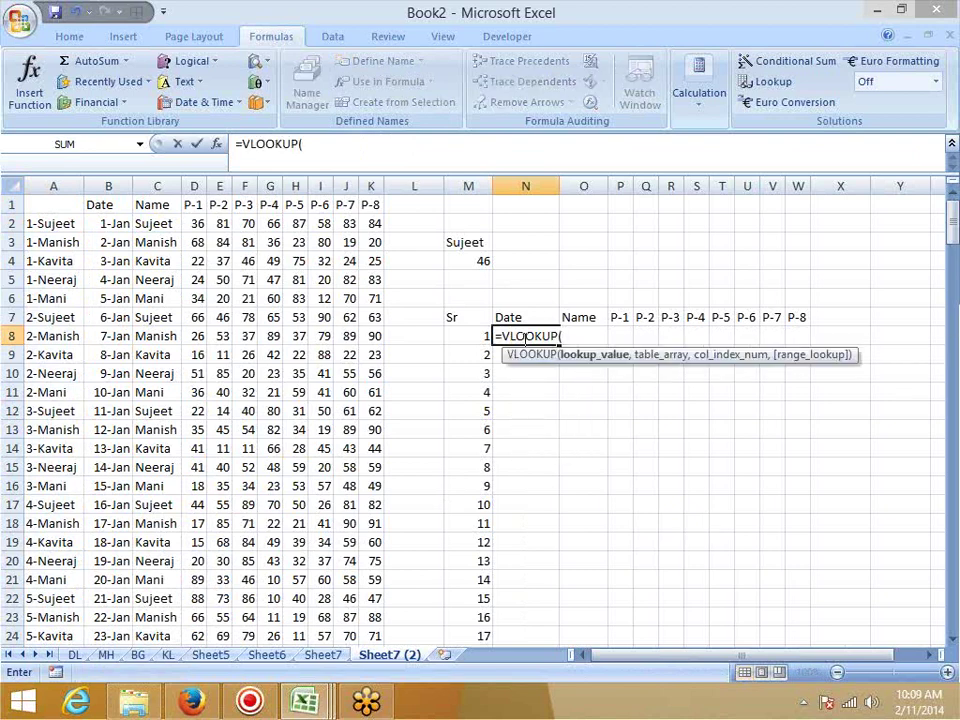
left_click(484, 338)
type("&\"-\"&")
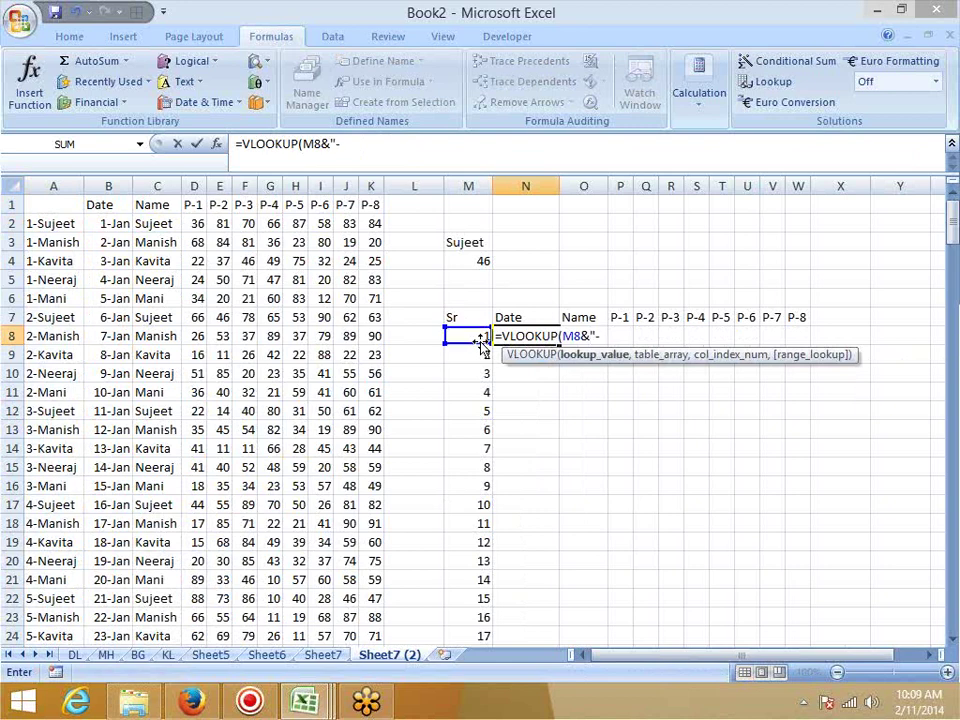
left_click(472, 244)
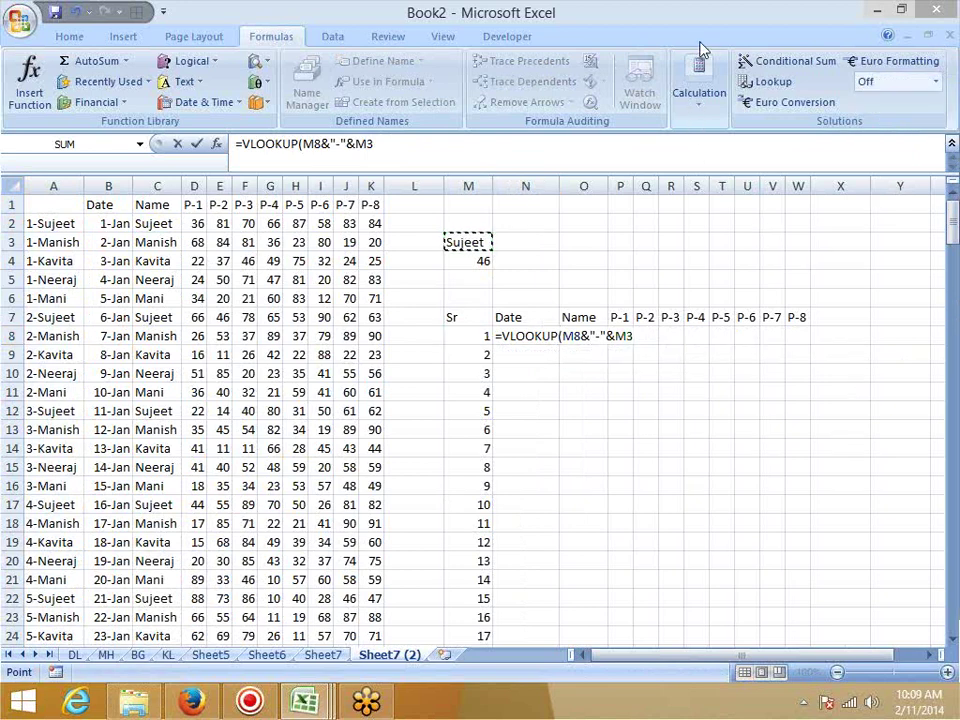
left_click(647, 336)
type(",")
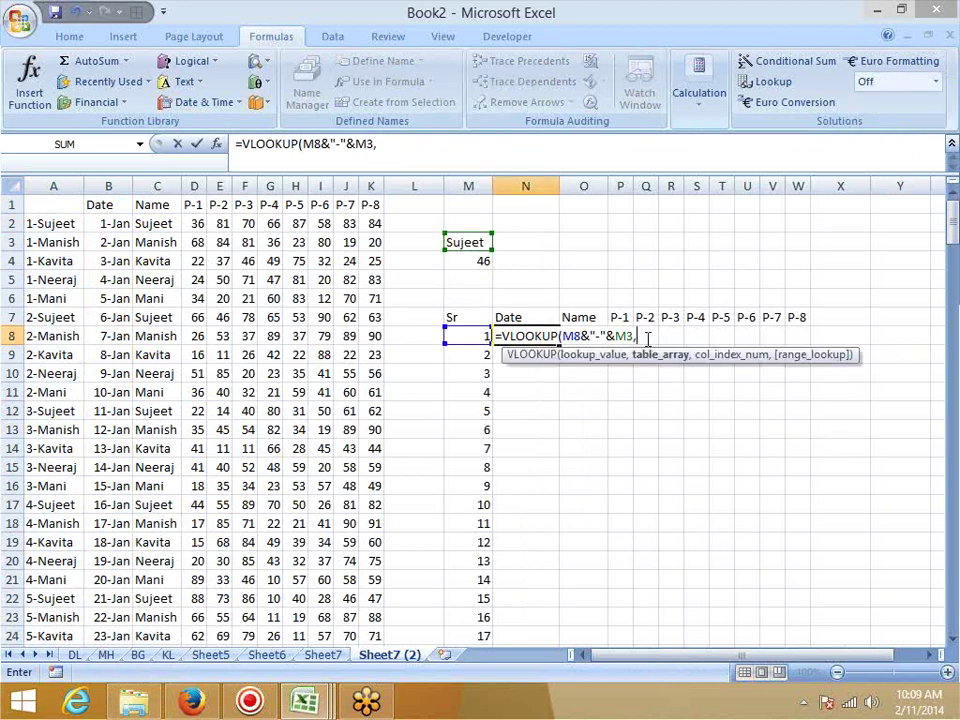
left_click_drag(40, 172, 369, 179)
type(",")
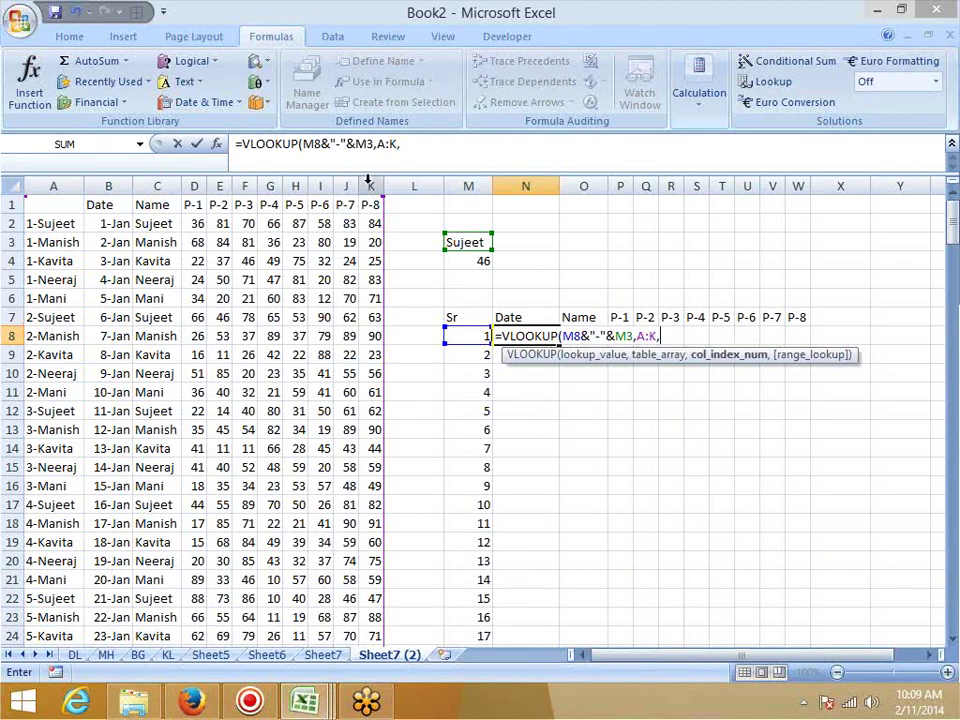
type("2,0)")
key("Return")
- Replace the fixed column index in the N8 lookup with MATCH(N7,A1:K1,0)
key("Up")
left_click(403, 147)
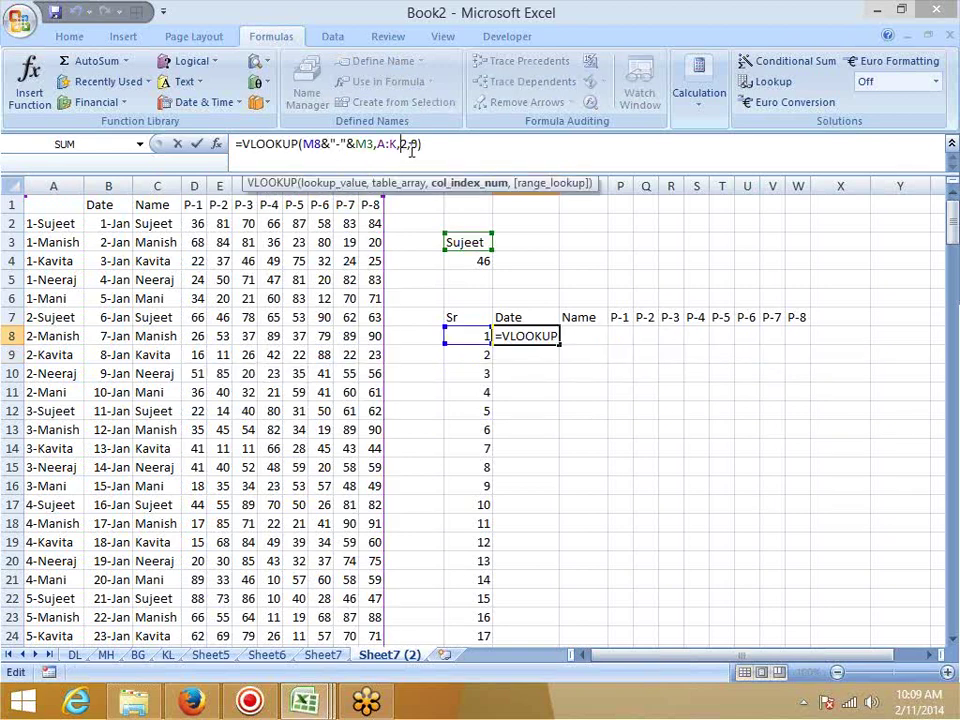
key("Delete")
type("ma")
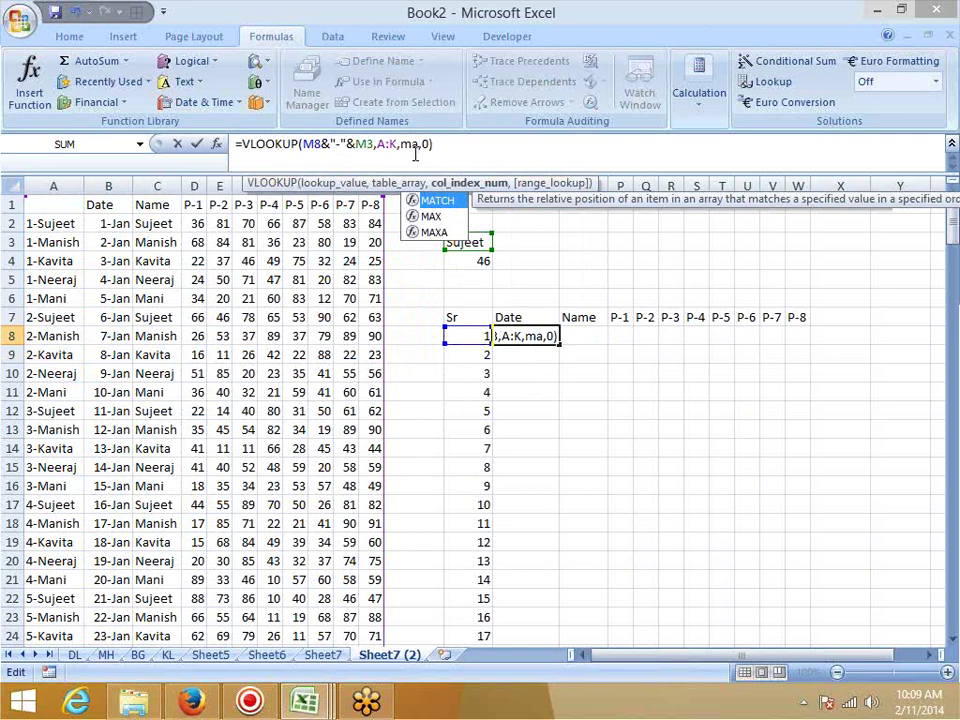
key("Tab")
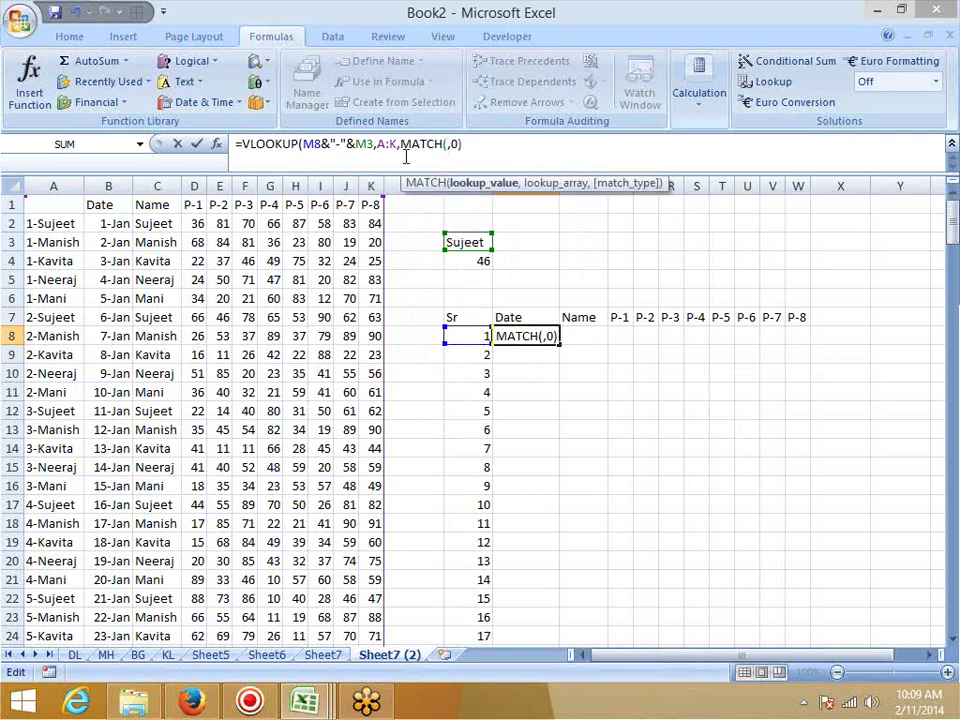
left_click(531, 317)
type(",")
left_click_drag(72, 203, 369, 201)
type(",0")
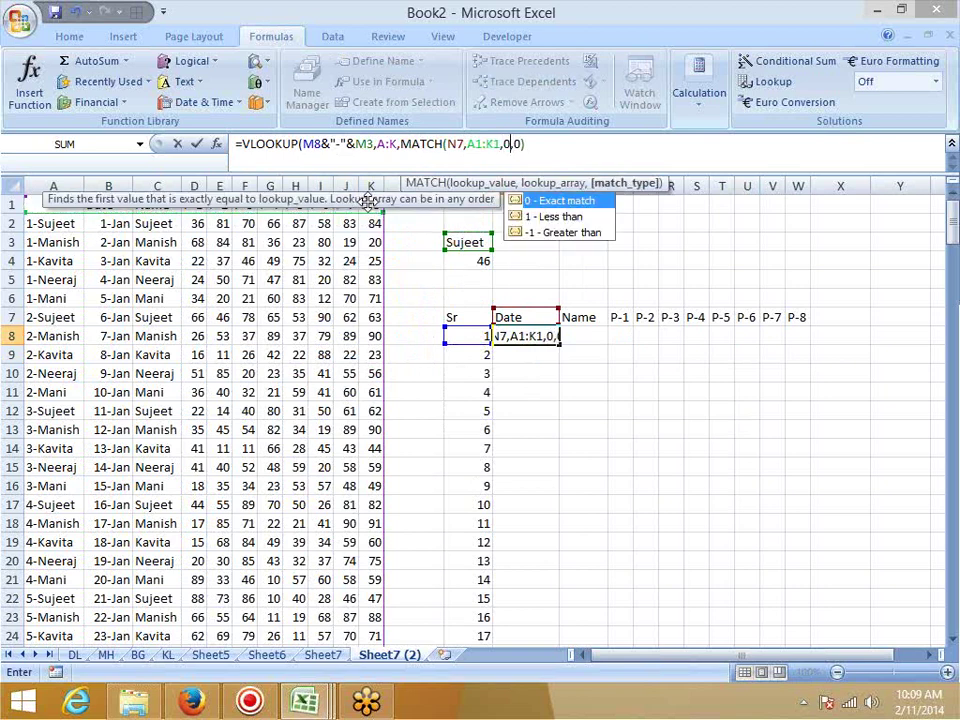
type(")")
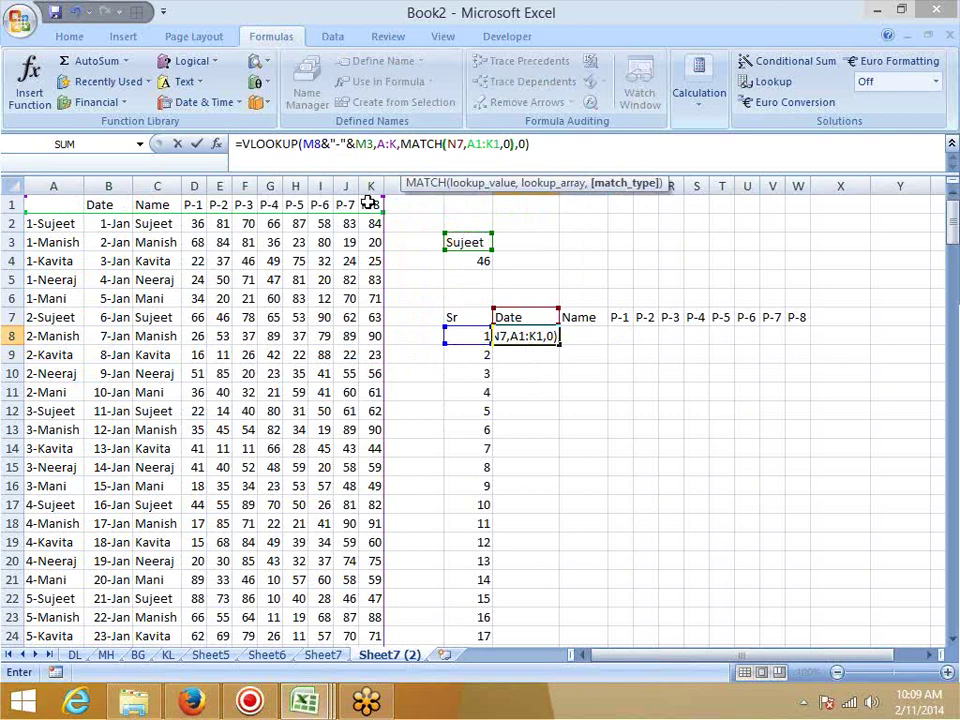
key("Return")
- Lock the lookup value and table references in the N8 formula as $M8, $M$3 and $A:$K
key("Up")
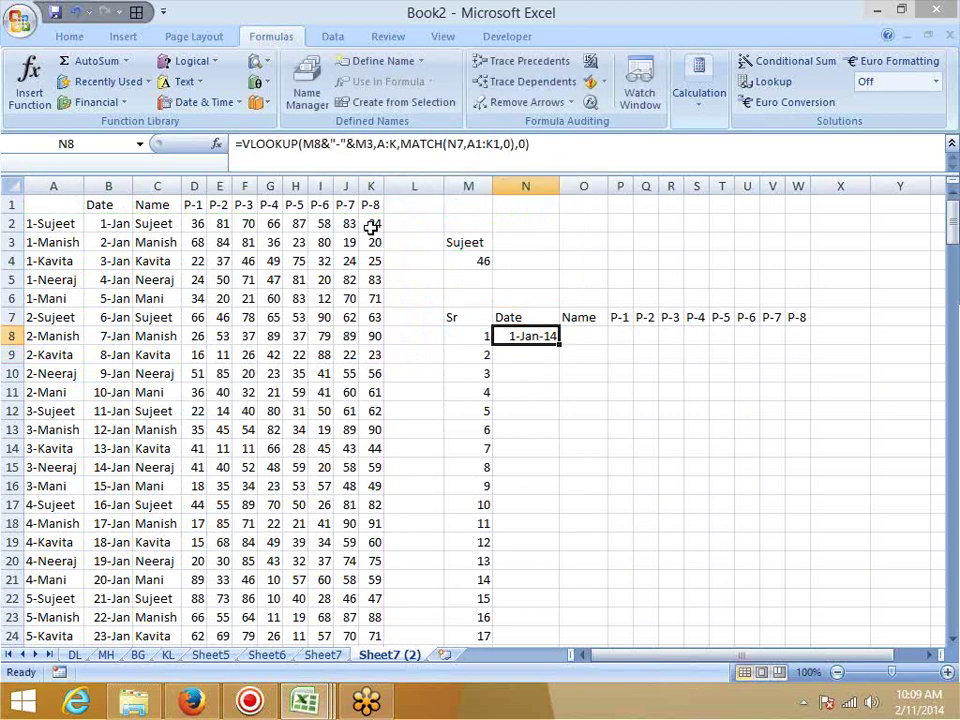
left_click(314, 145)
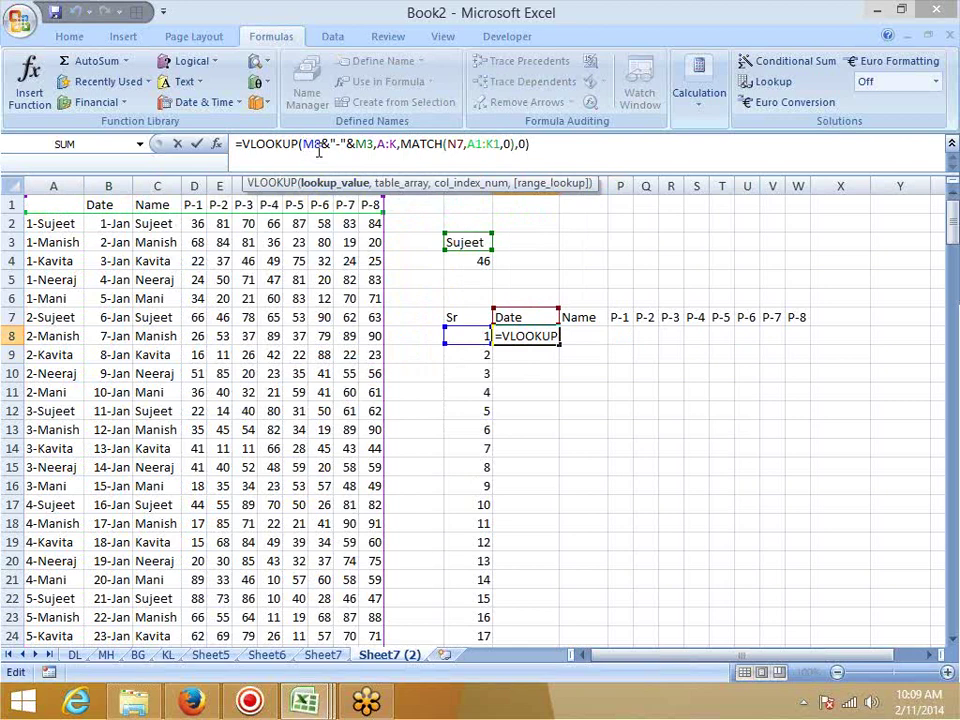
type("$")
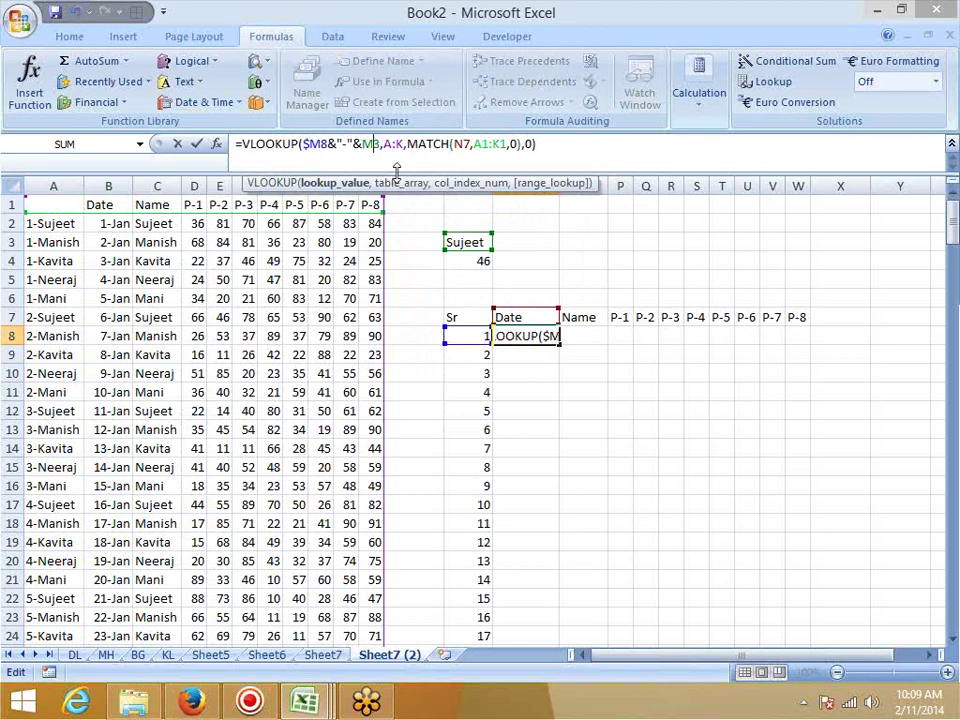
key("F4")
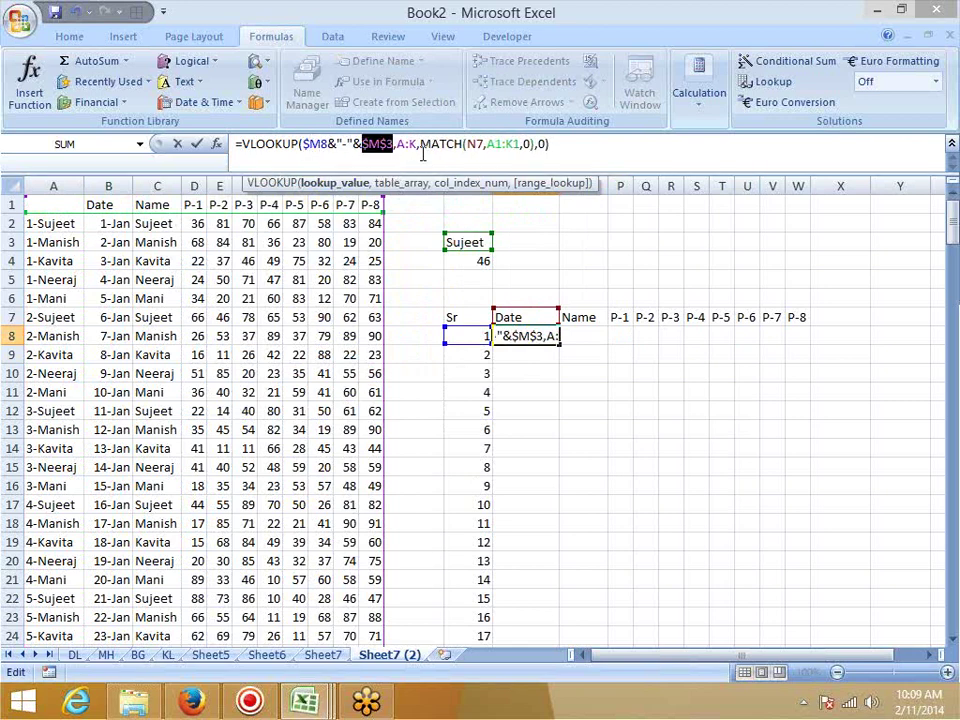
left_click(400, 145)
double_click(405, 145)
key("F4")
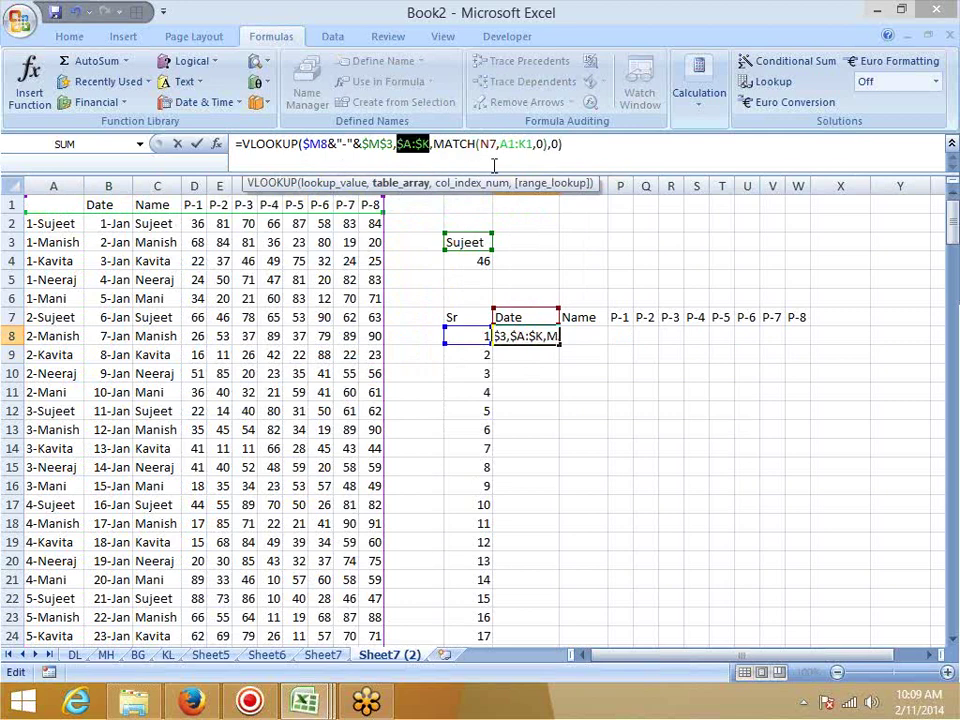
- Lock the MATCH references in the N8 formula as N$7 and $A$1:$K$1
left_click(508, 145)
double_click(508, 145)
key("F4")
left_click(500, 145)
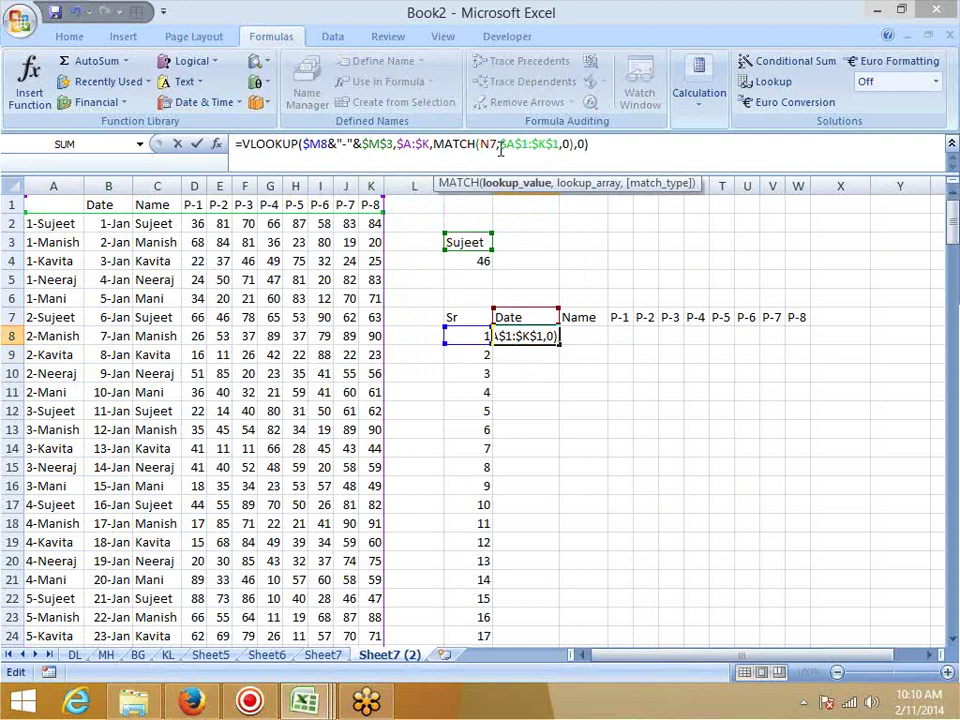
key("F4")
key("F4")
key("Return")
- Fill the lookup formula from N8 across to the P-8 column, W8
key("Up")
key("shift+Right")
key("shift+Right")
key("shift+Right")
key("shift+Right")
key("shift+Right")
key("shift+Right")
key("shift+Right")
key("shift+Right")
key("shift+Right")
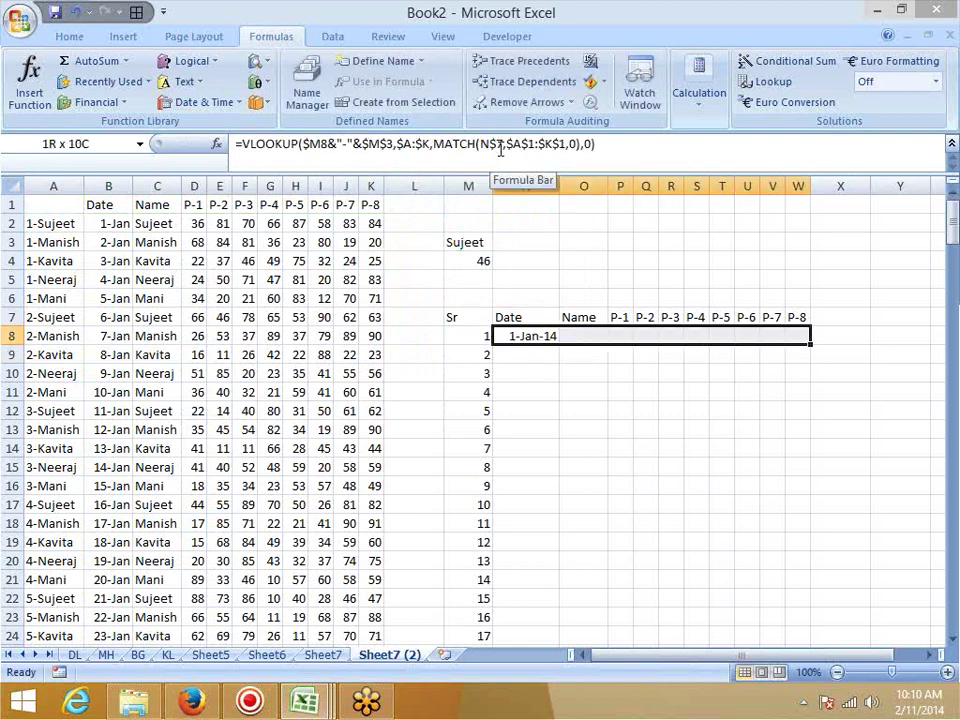
key("ctrl+r")
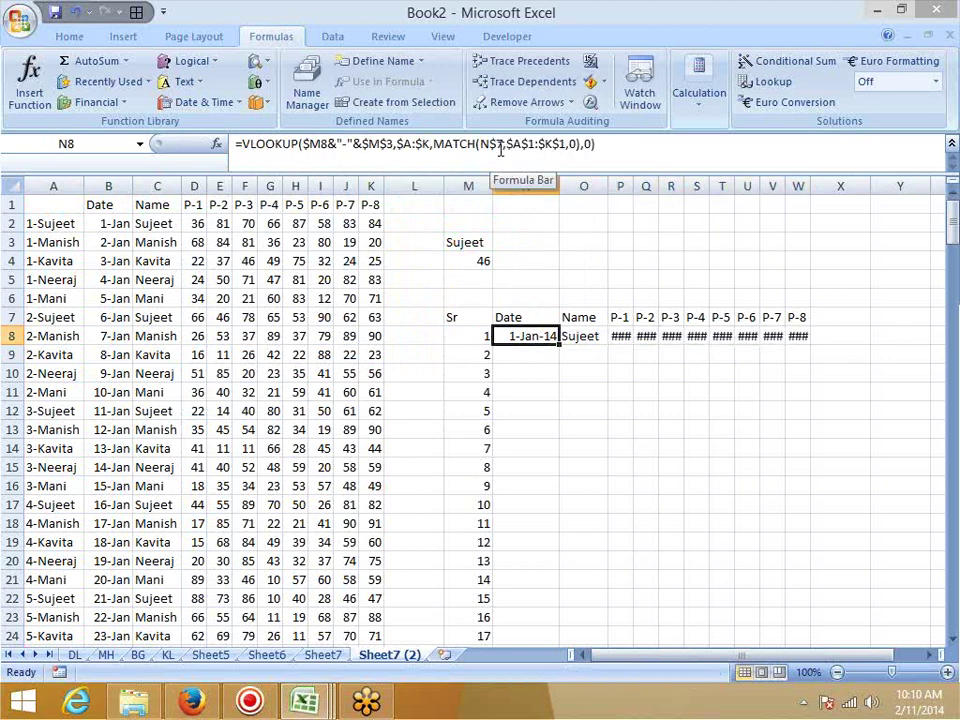
- Wrap the N8 lookup formula in IFERROR with an empty string "" as the fallback value
left_click(259, 148)
type("IFERROR(")
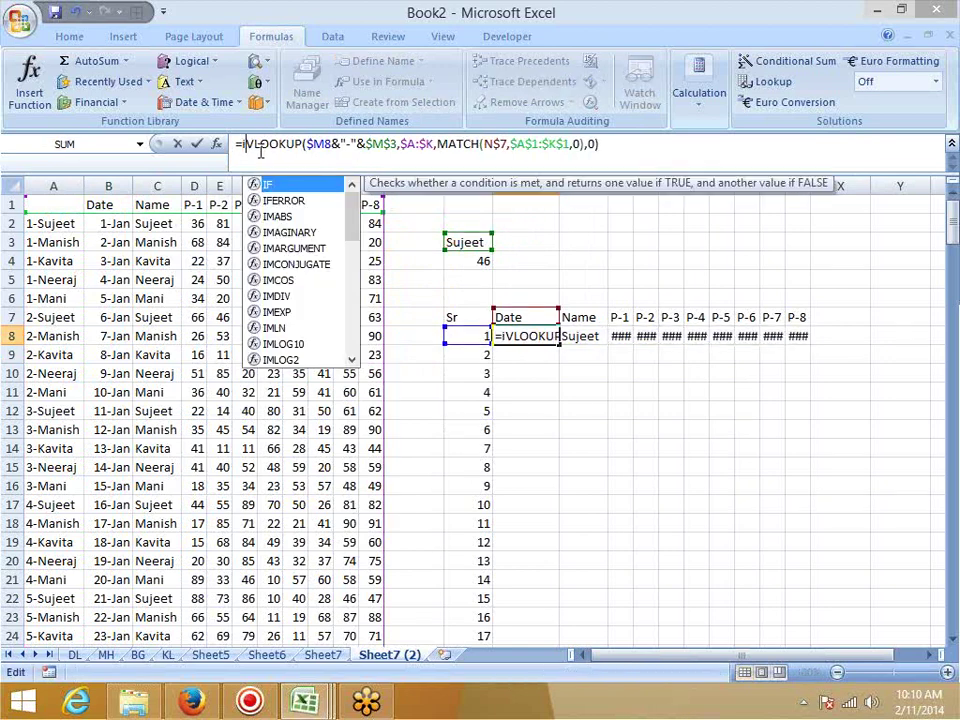
left_click(653, 143)
type(",\"\"")
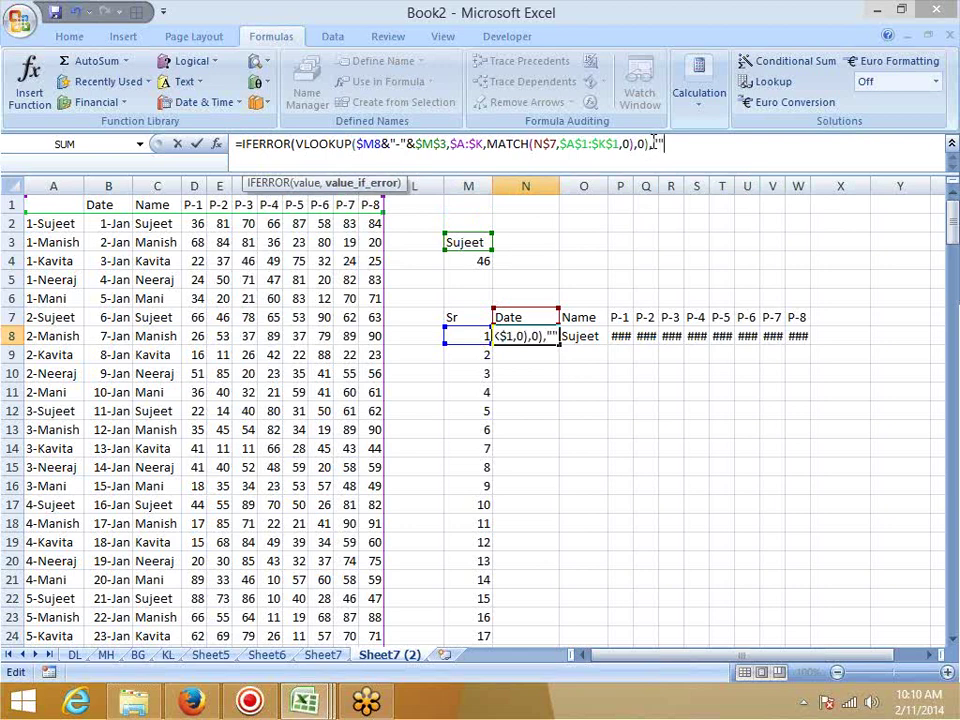
key("Return")
key("Return")
- Fill the IFERROR formula from N8 across to W8 and give O8:W8 the General number format
key("ctrl+shift+Right")
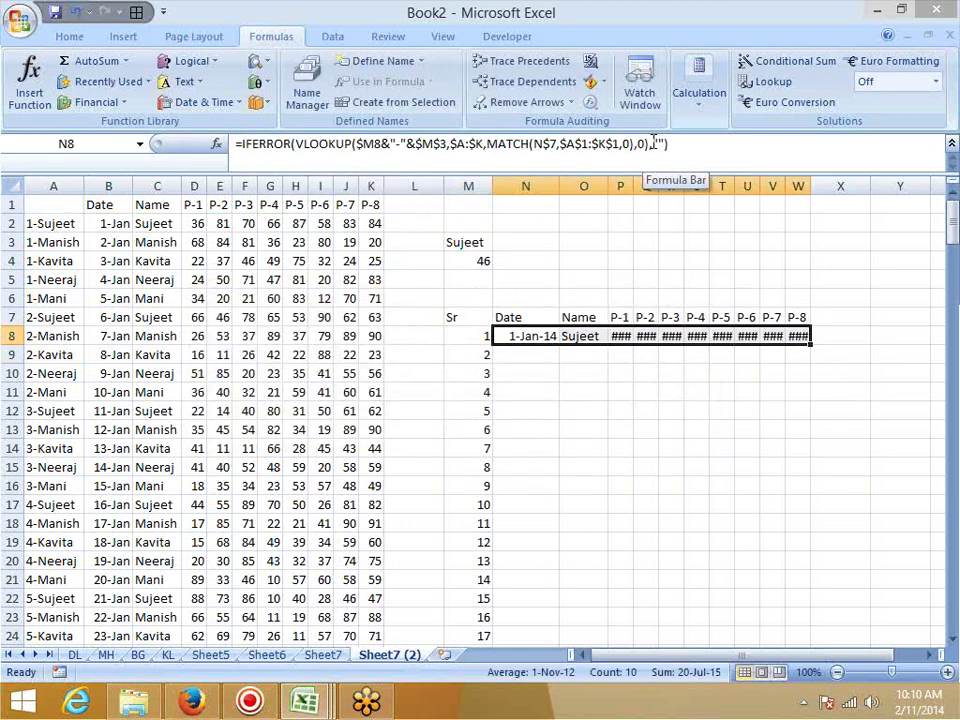
key("Right")
key("ctrl+shift+Right")
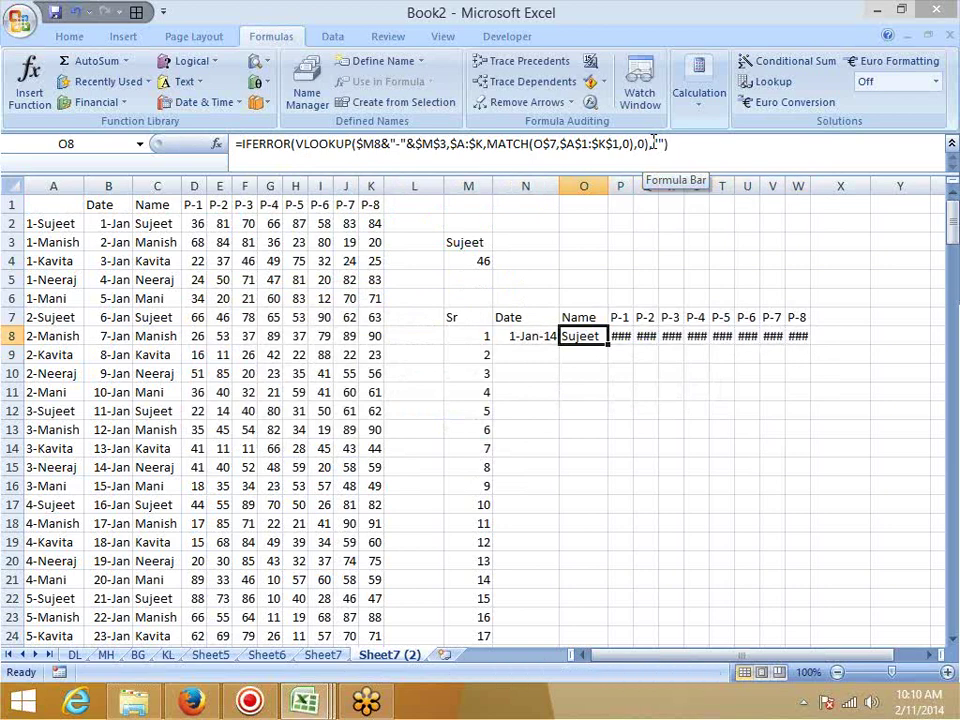
key("ctrl+shift+asciitilde")
key("Left")
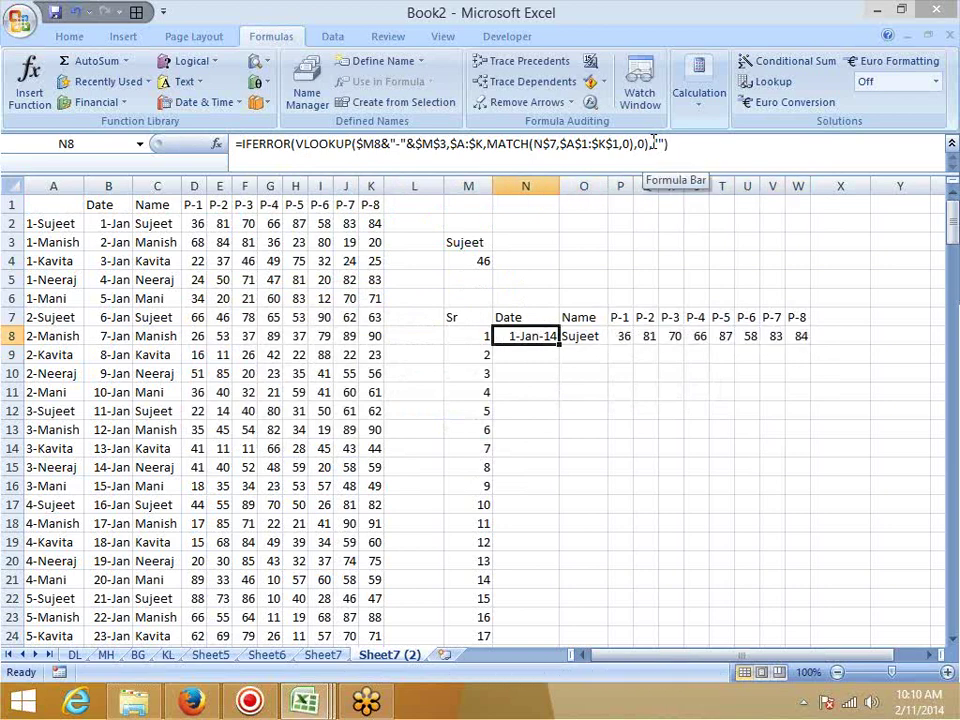
- Fill the report formulas in N8:W8 down to row 105, the last serial-number row, and return to the sheet's first row
key("Left")
key("ctrl+Down")
key("Right")
key("ctrl+shift+Up")
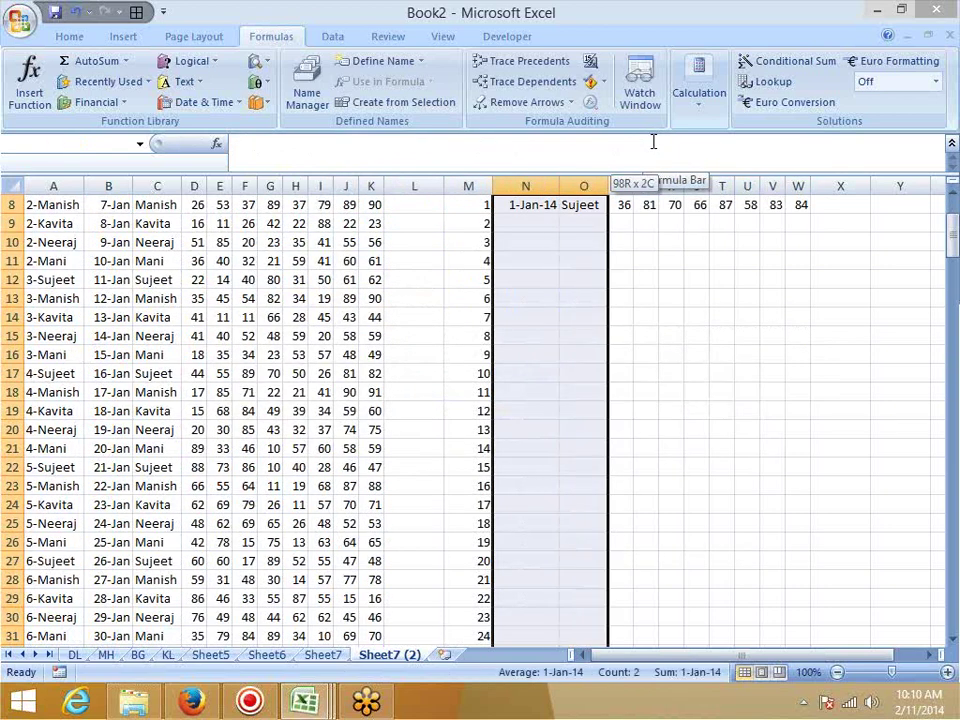
key("shift+Right")
key("shift+Right")
key("shift+Right")
key("shift+Right")
key("shift+Right")
key("shift+Right")
key("shift+Right")
key("shift+Right")
key("shift+Right")
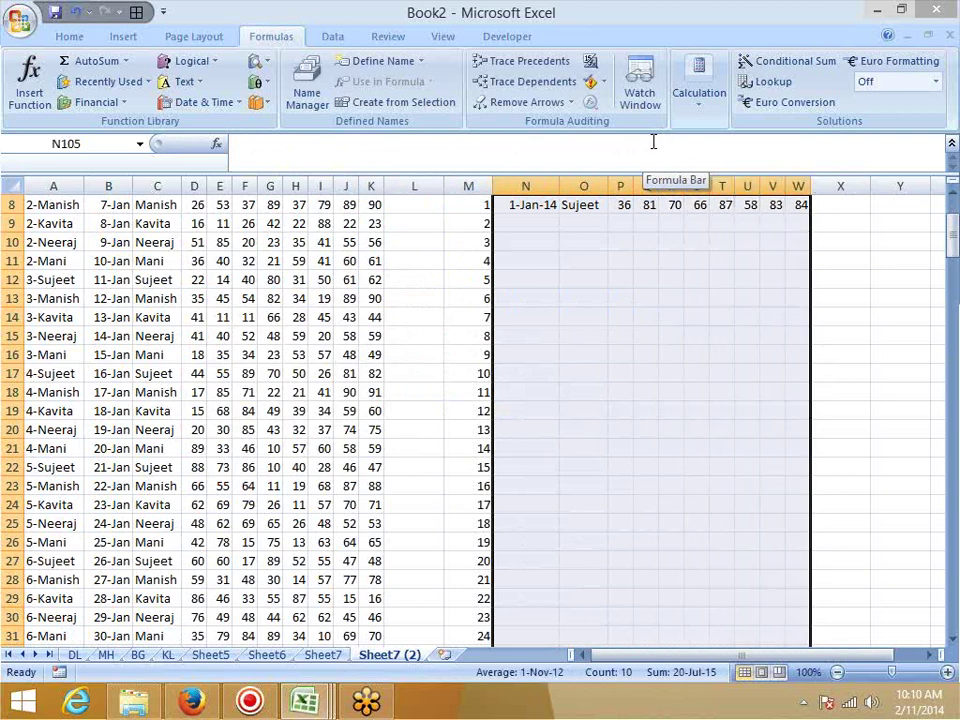
key("ctrl+d")
key("Up")
key("Up")
key("Up")
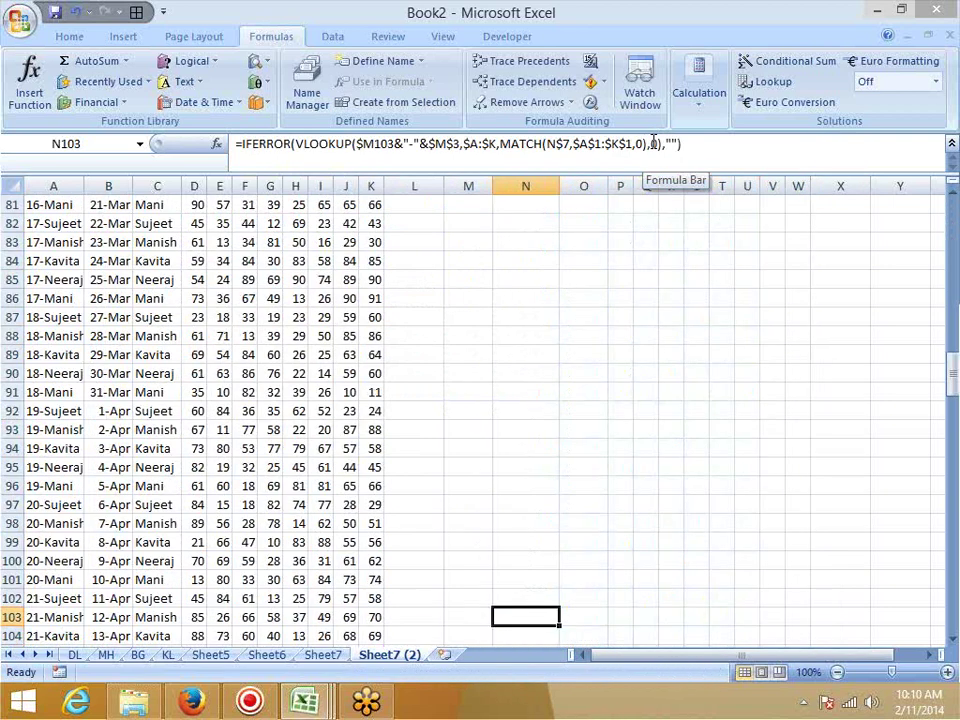
key("ctrl+Up")
key("ctrl+Up")
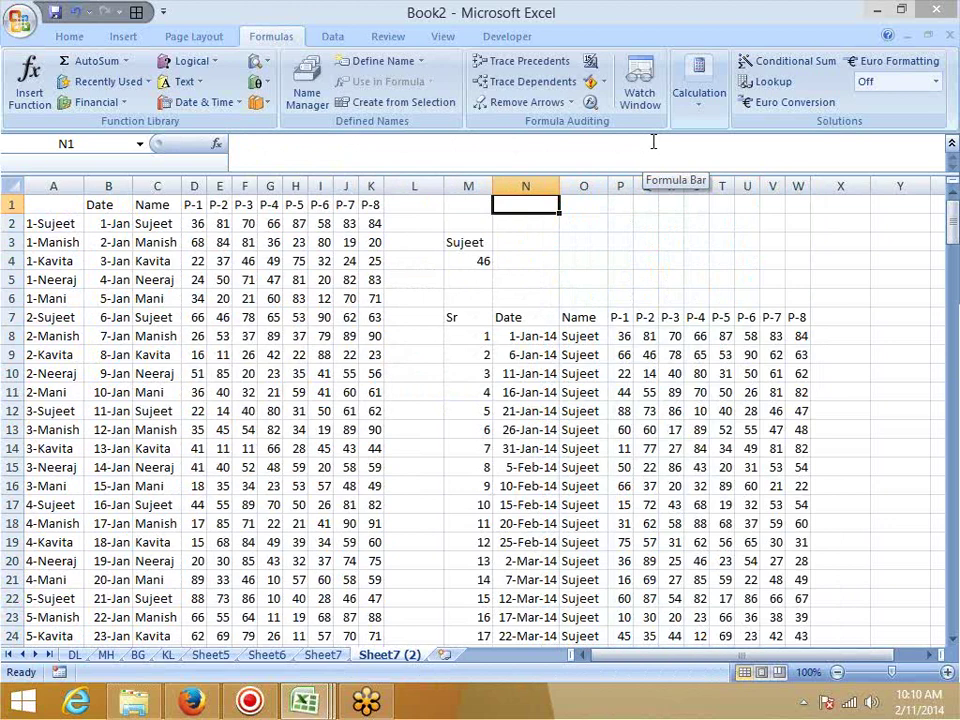
- Switch the name selected in M3 on Sheet7 (2) to the second name in its list
key("Left")
key("Down")
key("Down")
key("Down")
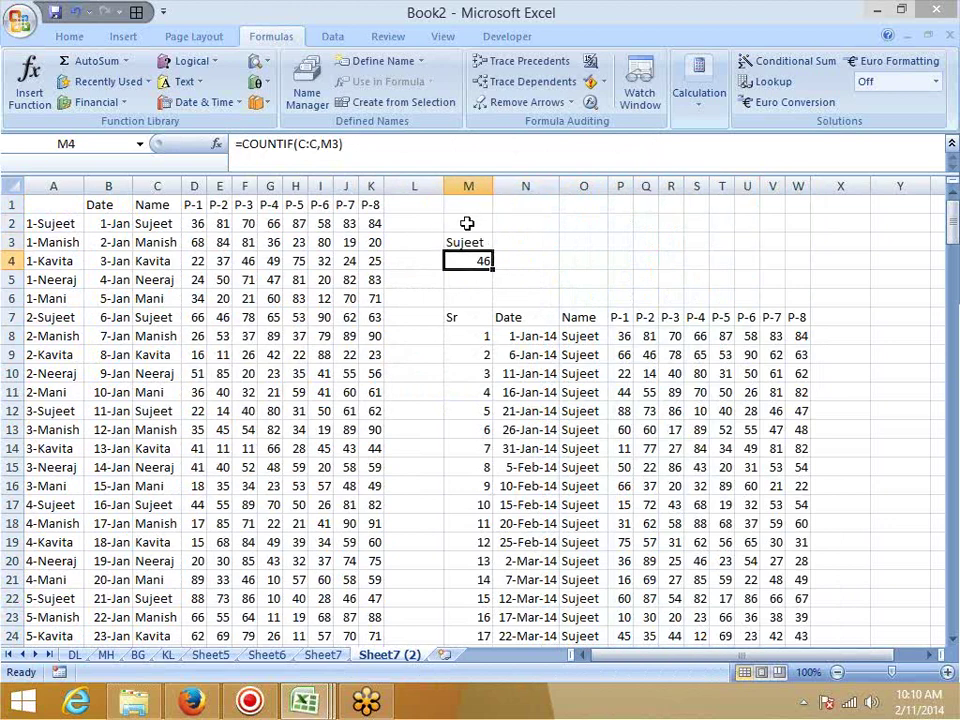
left_click(478, 242)
left_click(500, 242)
left_click(484, 272)
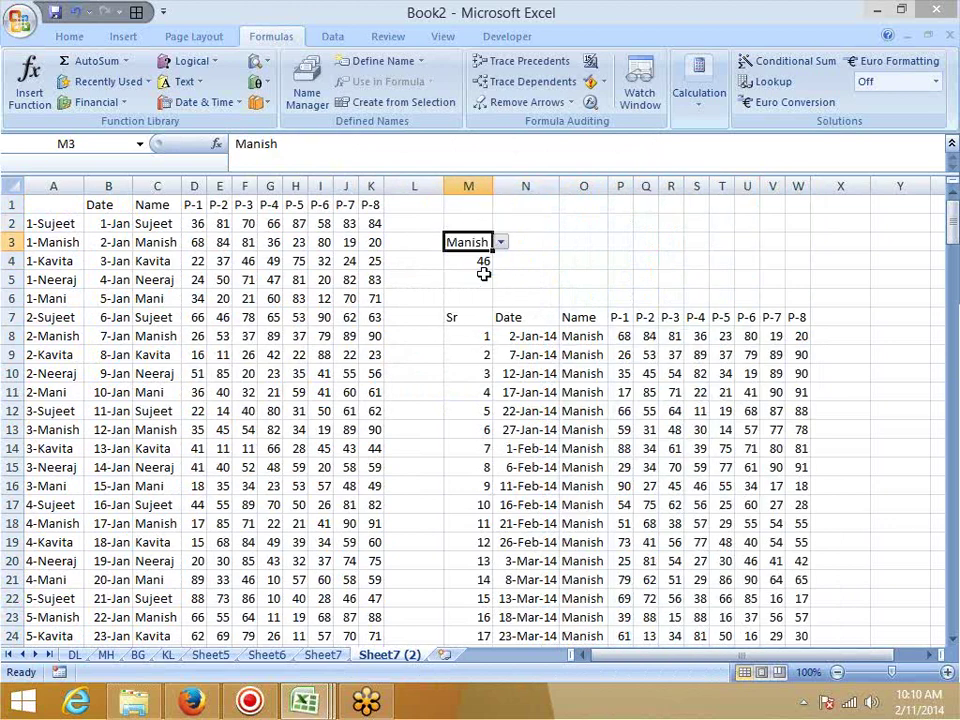
- Inspect the array formula in the first Date cell, M8, of Sheet7 alongside its source table
left_click(316, 655)
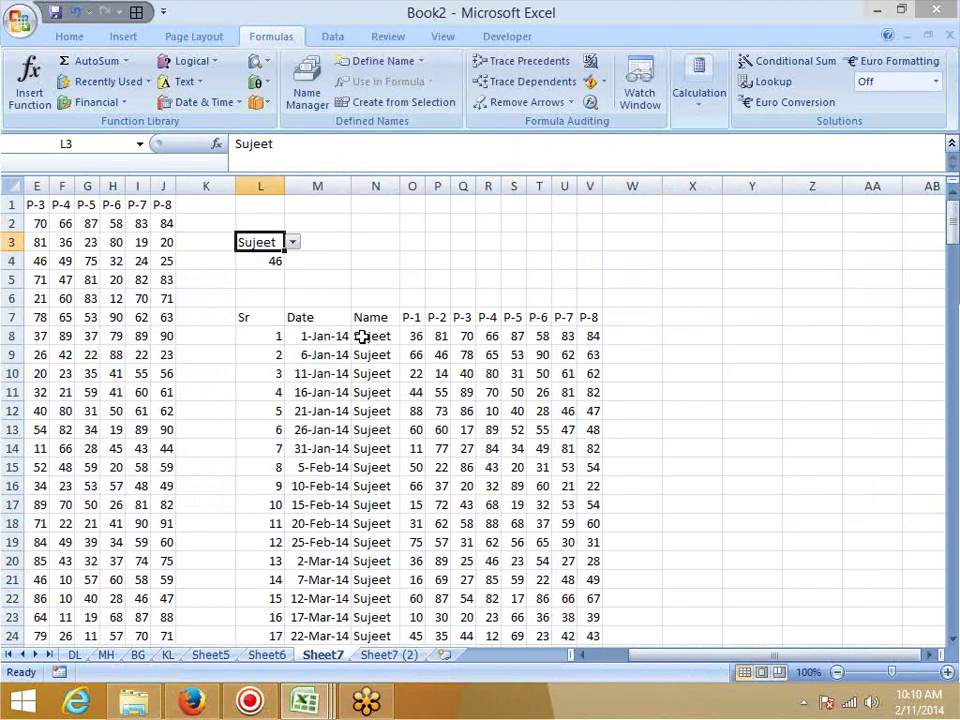
left_click(362, 336)
left_click(330, 336)
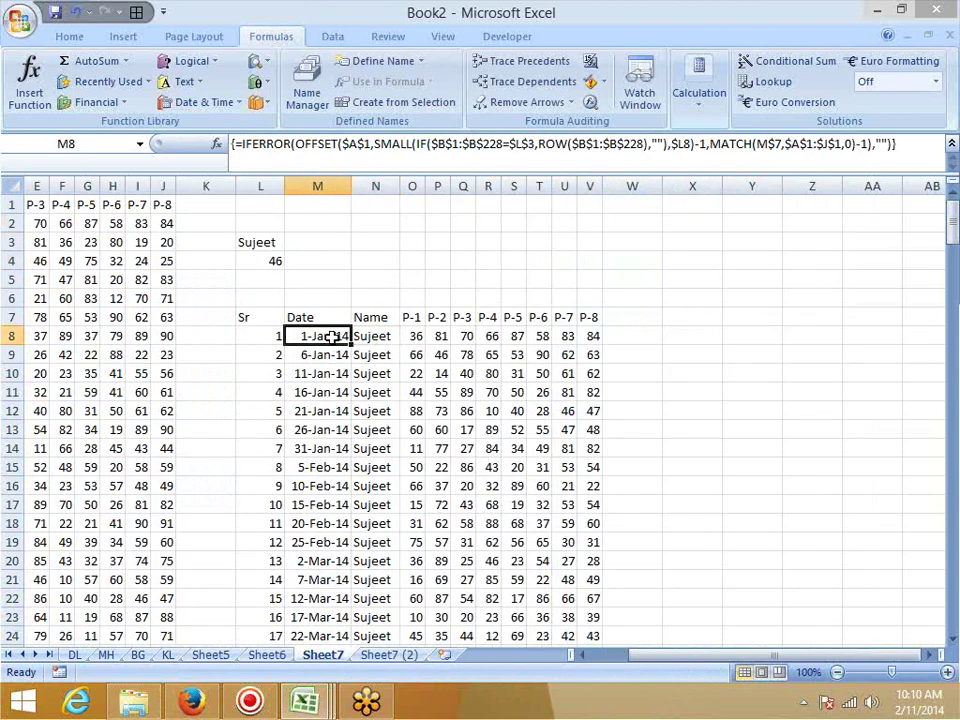
left_click_drag(690, 664, 621, 658)
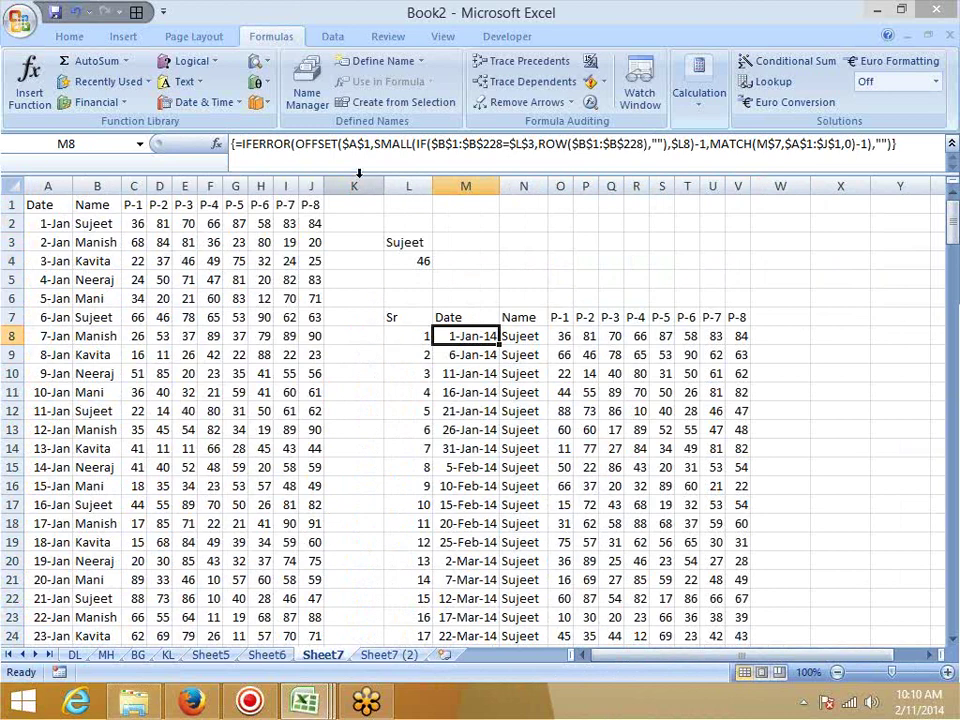
- Examine the helper-key column on Sheet7 (2) at its last data row, A228, and the empty cells down to A234
left_click(376, 655)
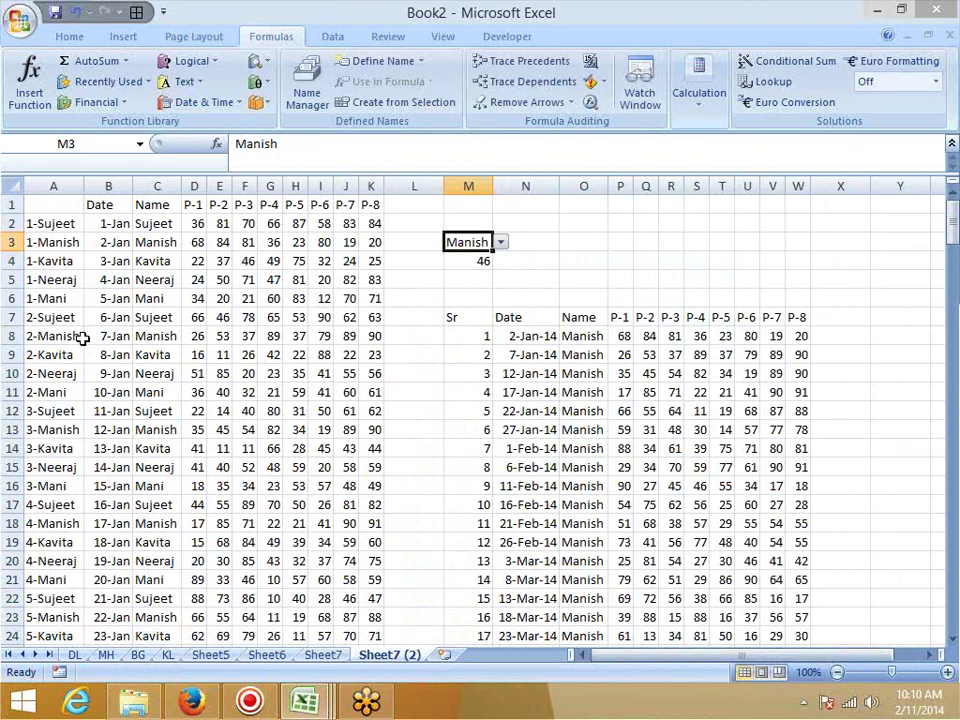
left_click(107, 467)
key("ctrl+Down")
key("Left")
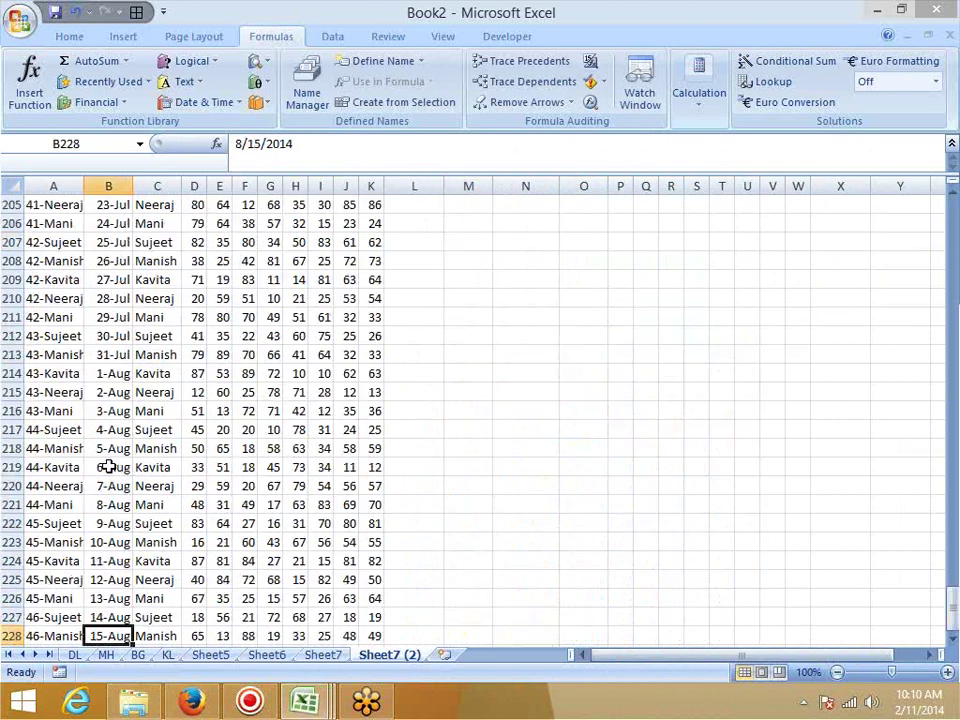
key("Down")
key("Down")
key("Up")
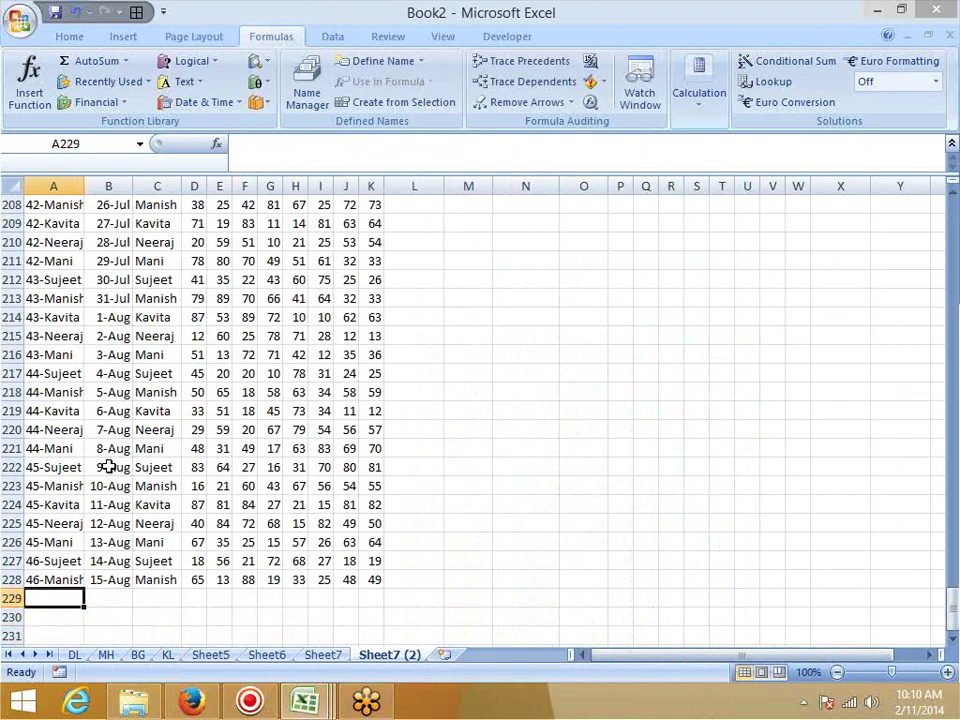
key("Up")
key("shift+Down")
key("shift+Down")
key("shift+Down")
key("shift+Down")
key("shift+Down")
key("shift+Down")
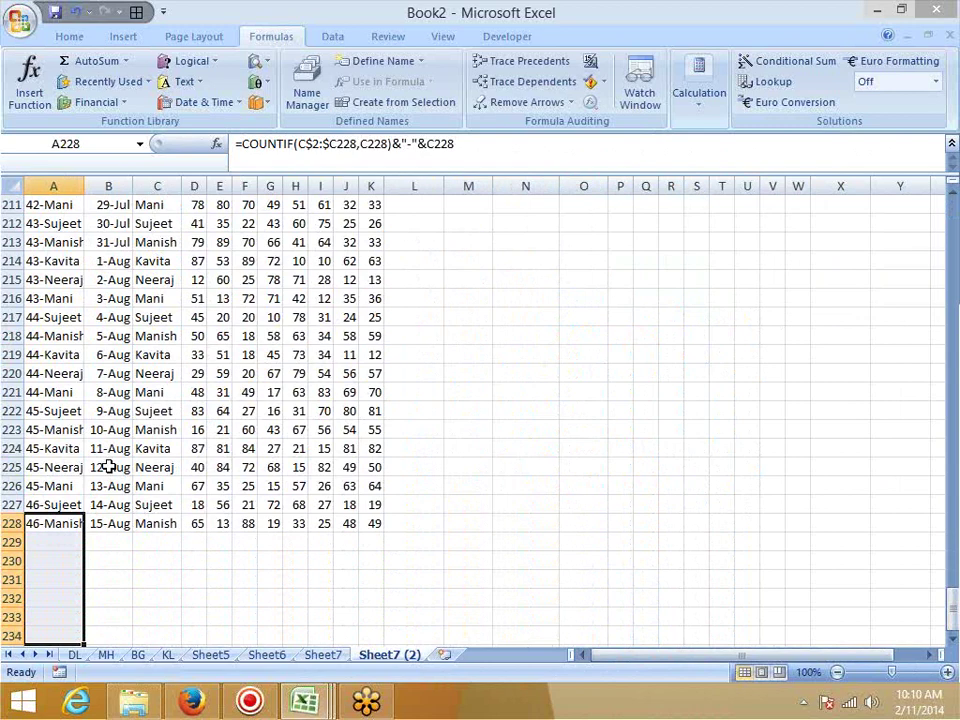
- Review the source data and report rows on Sheet7, which has no helper column
left_click(320, 654)
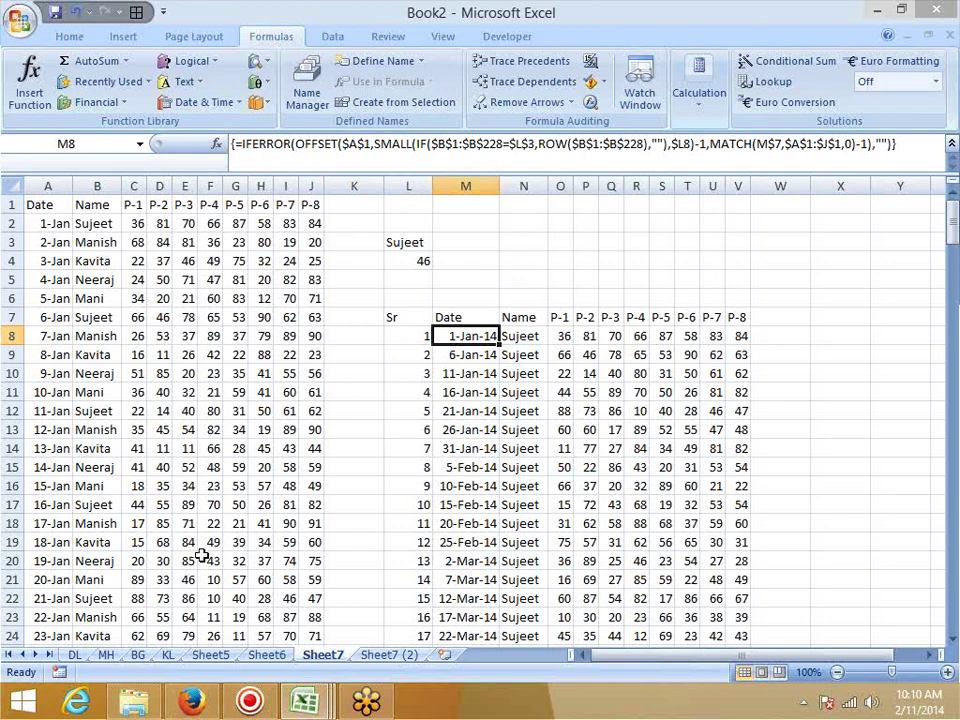
scroll(107, 542, "down", 16)
scroll(107, 542, "up", 9)
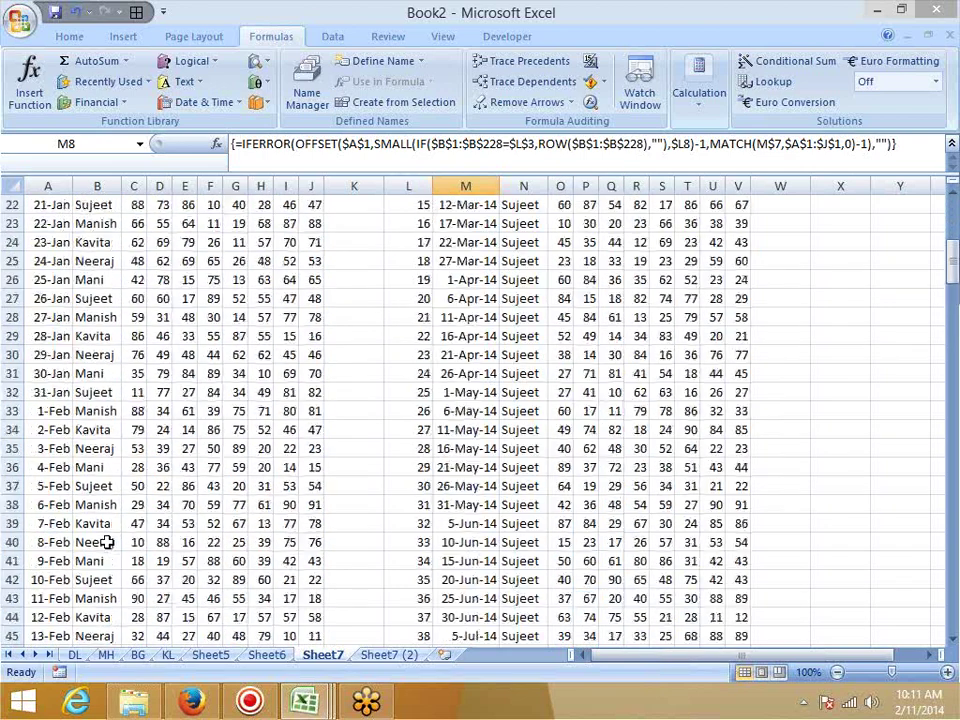
scroll(107, 542, "up", 7)
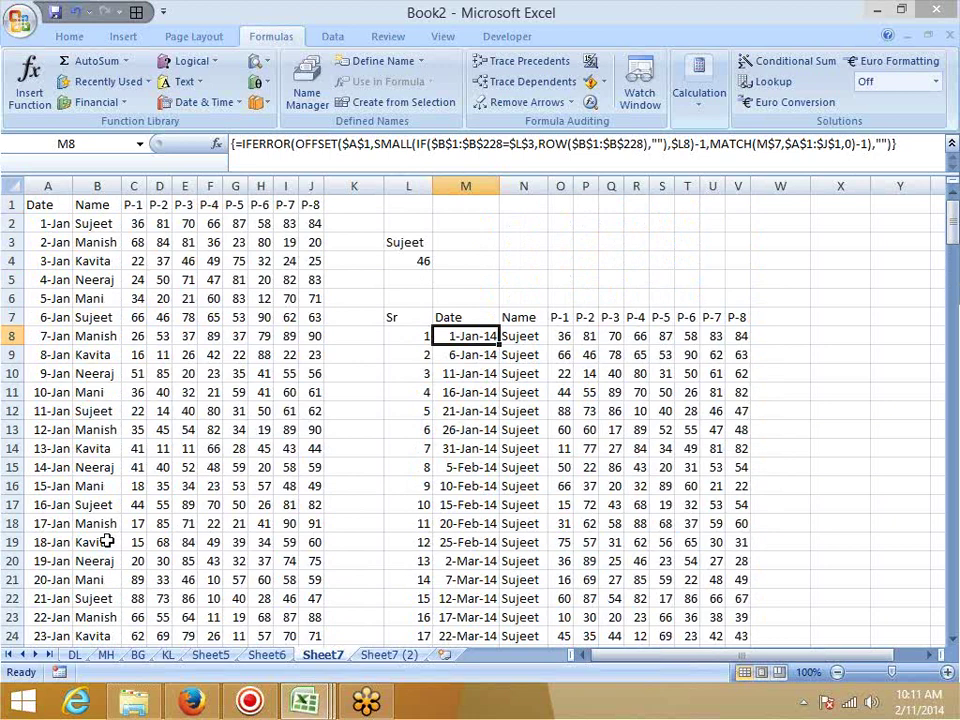
- Return to Sheet7 (2) and save the workbook to the Desktop as VL, an Excel Macro-Enabled Workbook
left_click(387, 656)
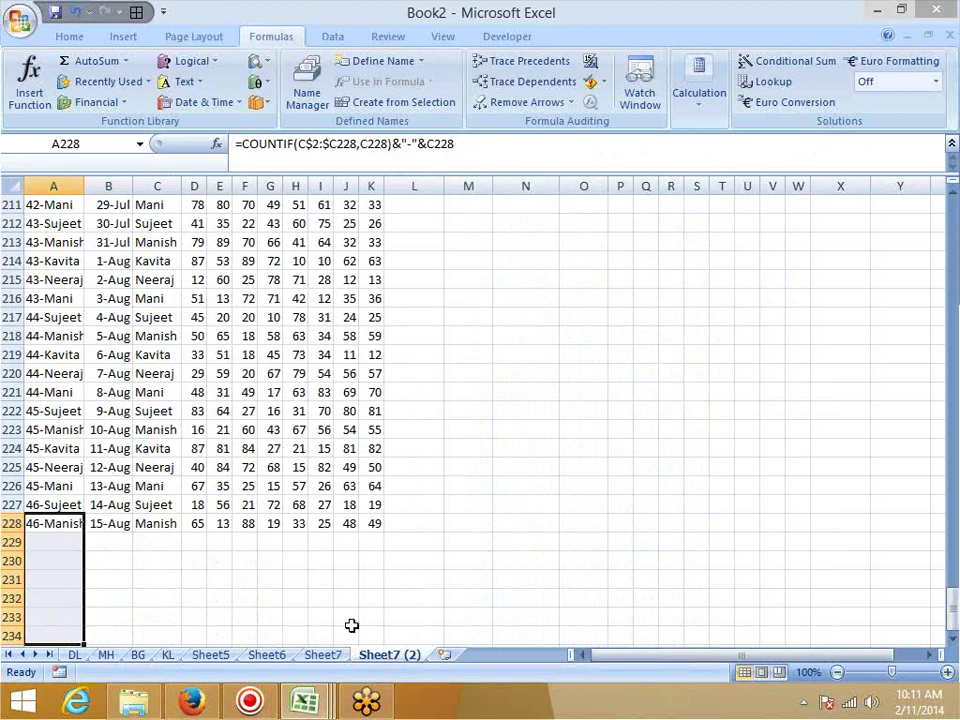
left_click(57, 13)
scroll(360, 190, "up", 3)
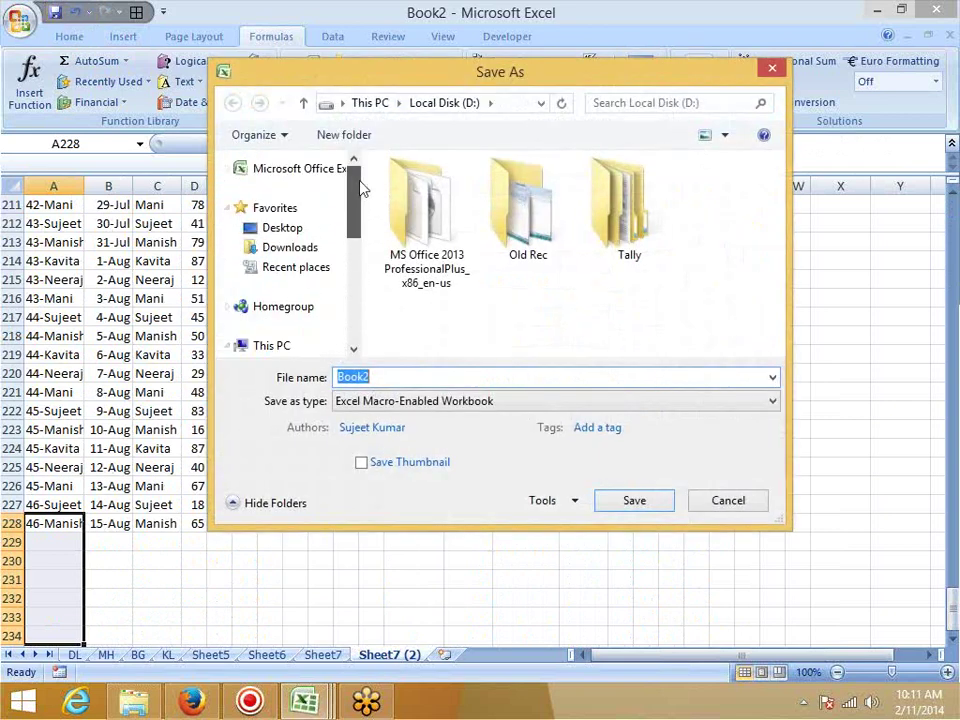
left_click(298, 230)
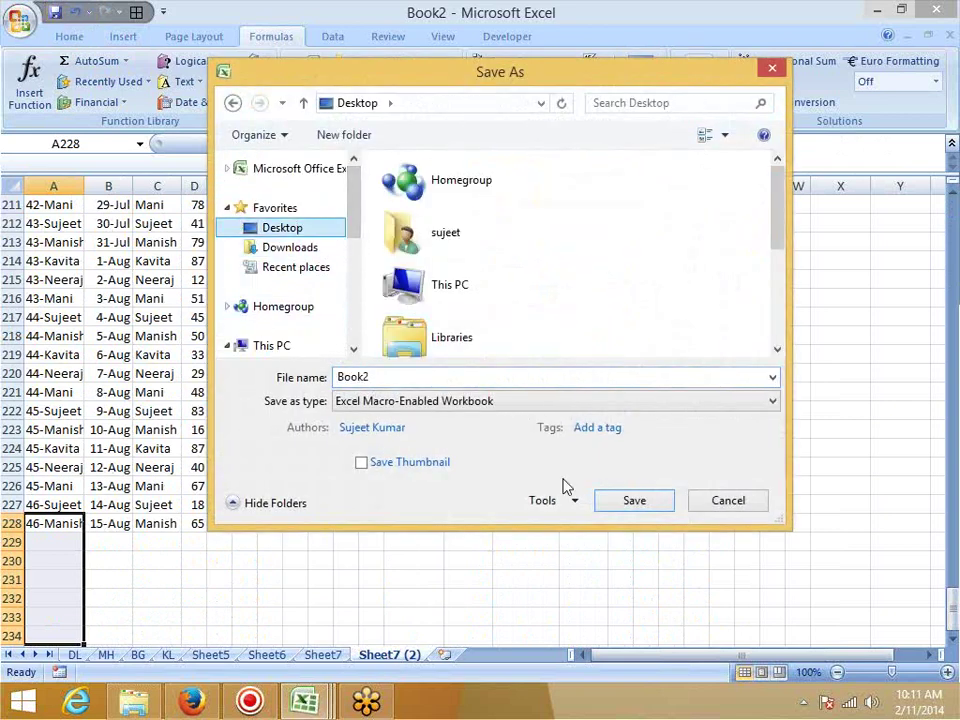
double_click(381, 374)
type("VL")
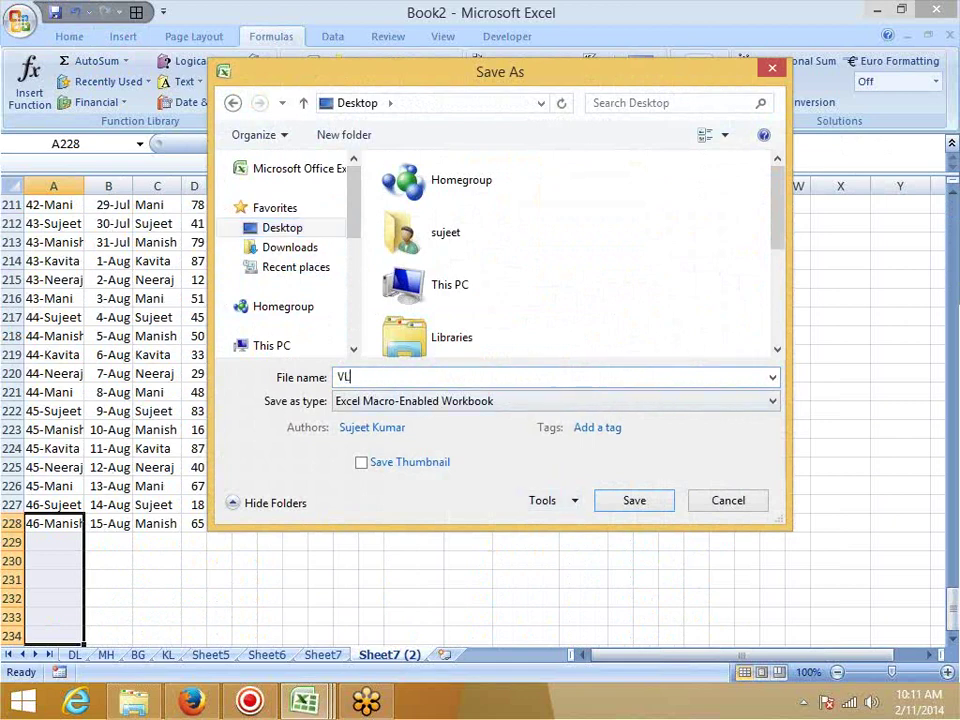
left_click(632, 502)
- Examine the serial-number and lookup formulas in row 54, just below the report's last filled record
left_click(217, 467)
scroll(143, 553, "up", 8)
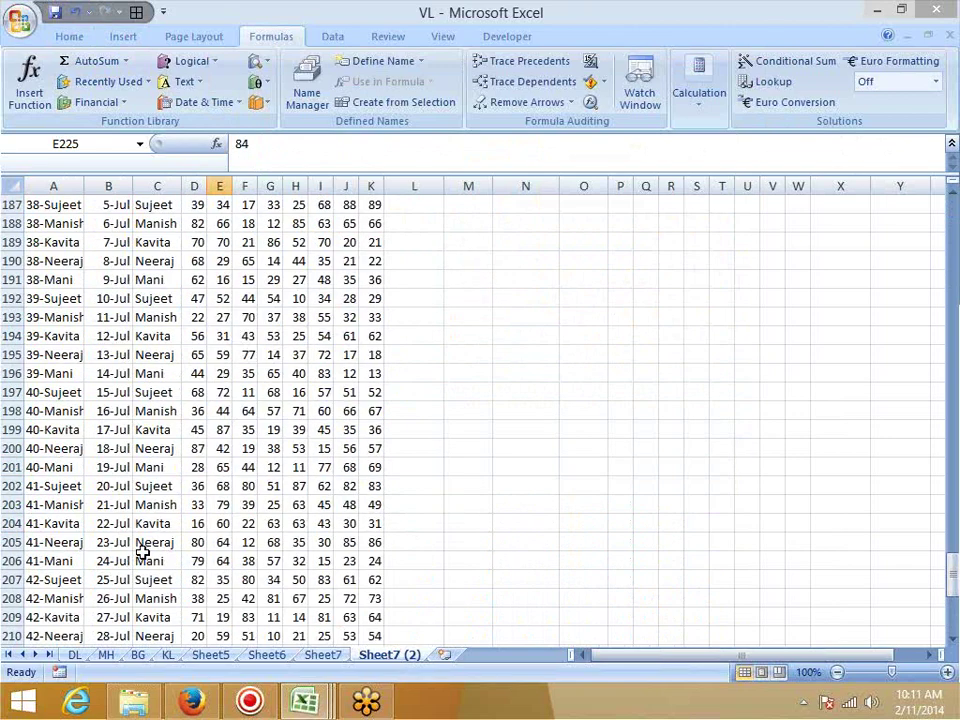
scroll(143, 553, "up", 4)
key("ctrl+Up")
key("Right")
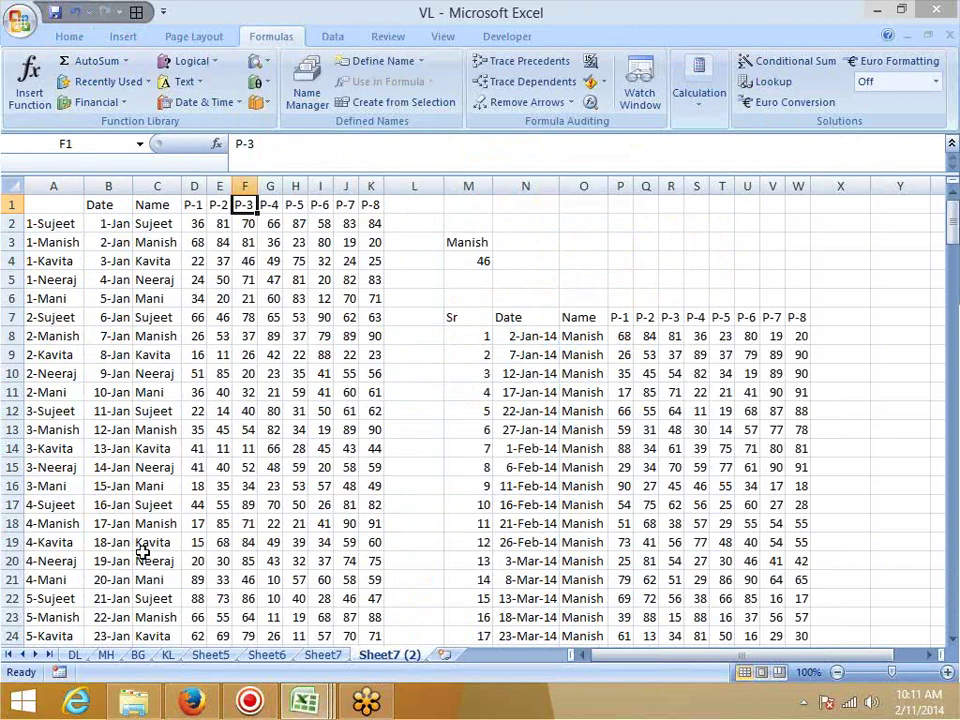
scroll(143, 553, "down", 16)
left_click(468, 298)
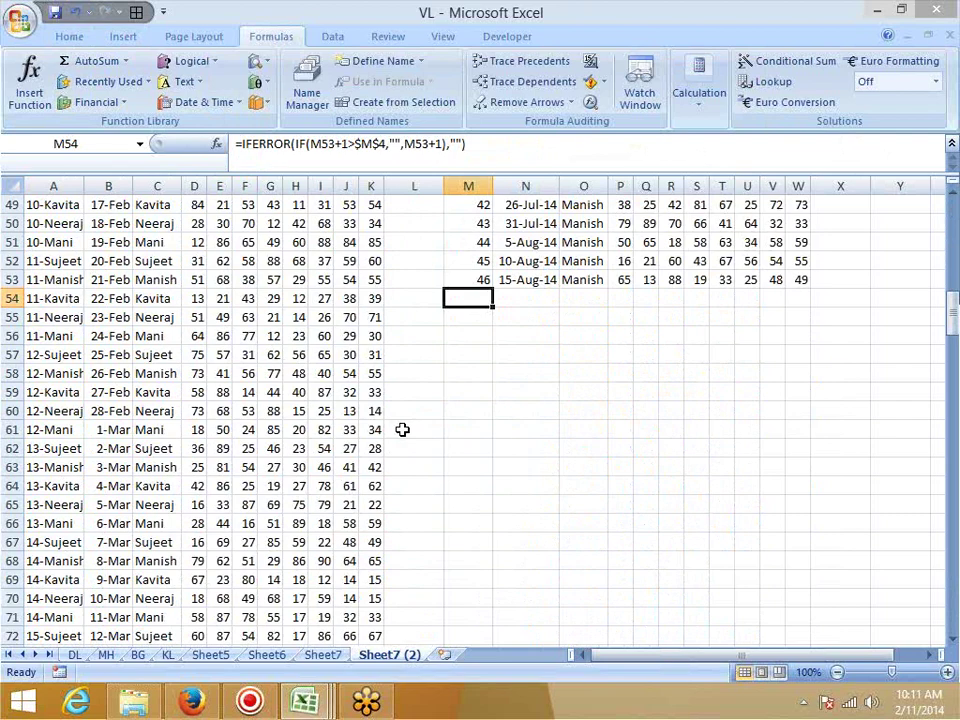
left_click_drag(620, 298, 801, 298)
scroll(658, 420, "up", 14)
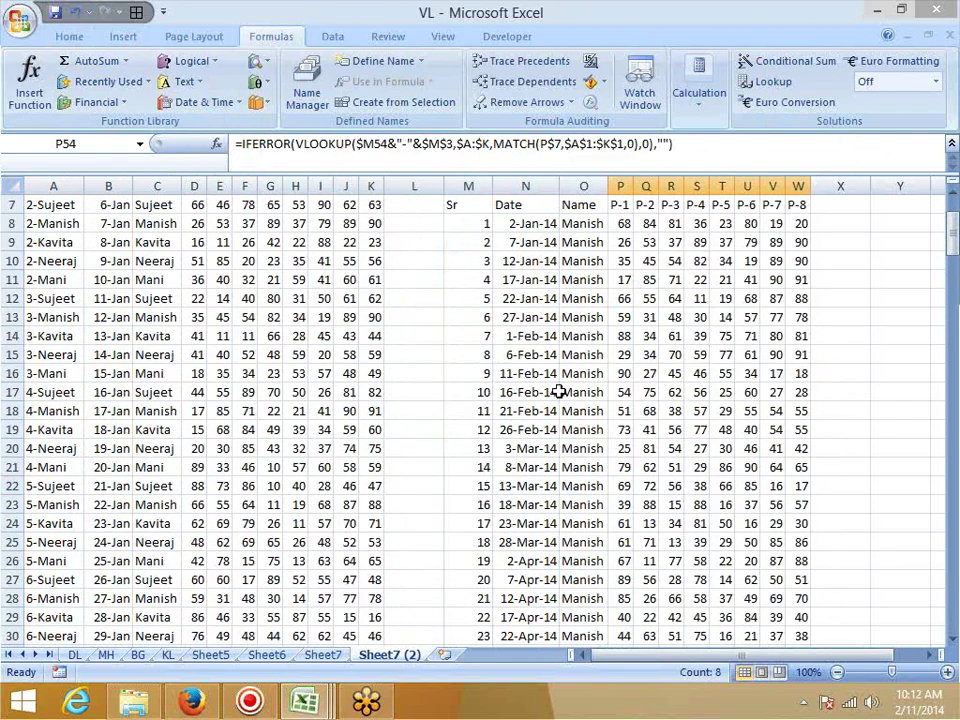
- Set the report name in M3 to the third name in its list
scroll(310, 364, "up", 2)
left_click(486, 243)
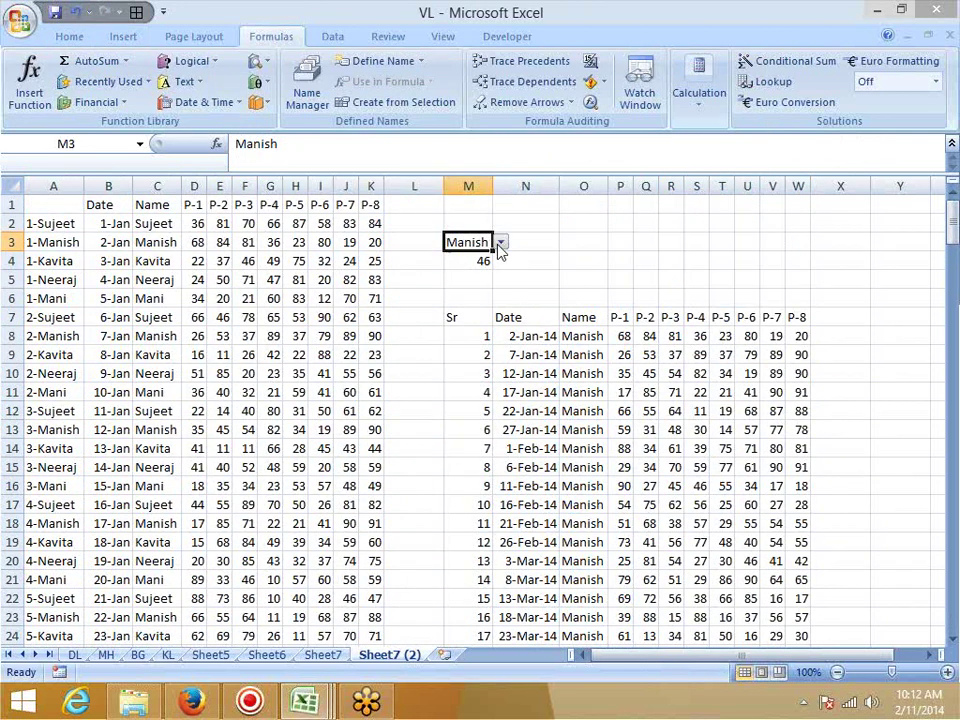
left_click(501, 243)
left_click(475, 283)
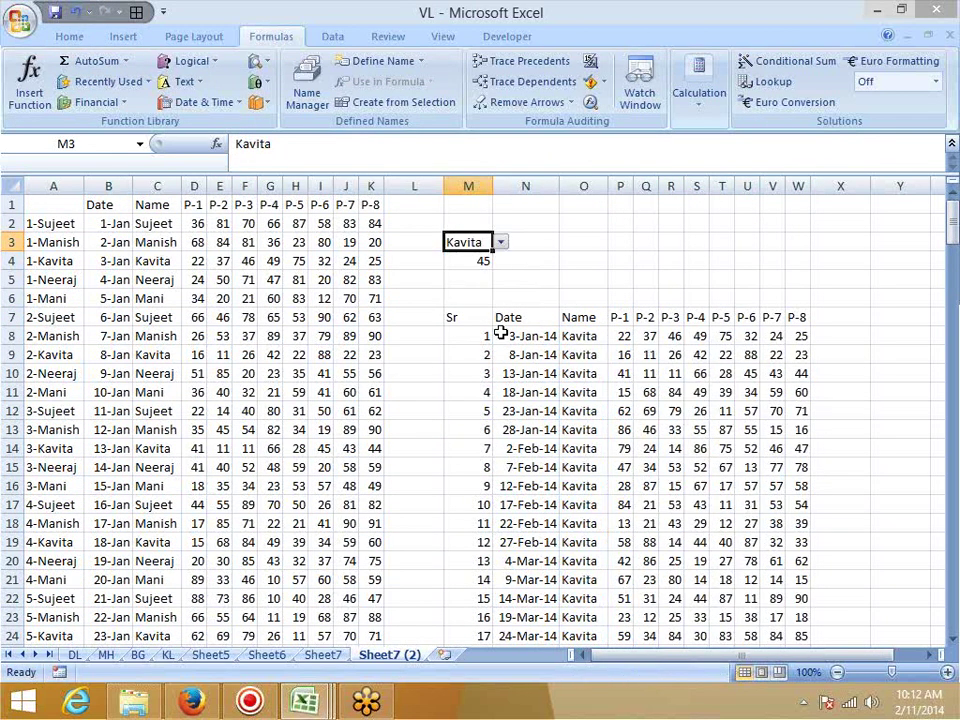
- Check the report cells in row 53 and the serial-number formula in M54 below the last record
scroll(500, 335, "down", 17)
left_click(477, 220)
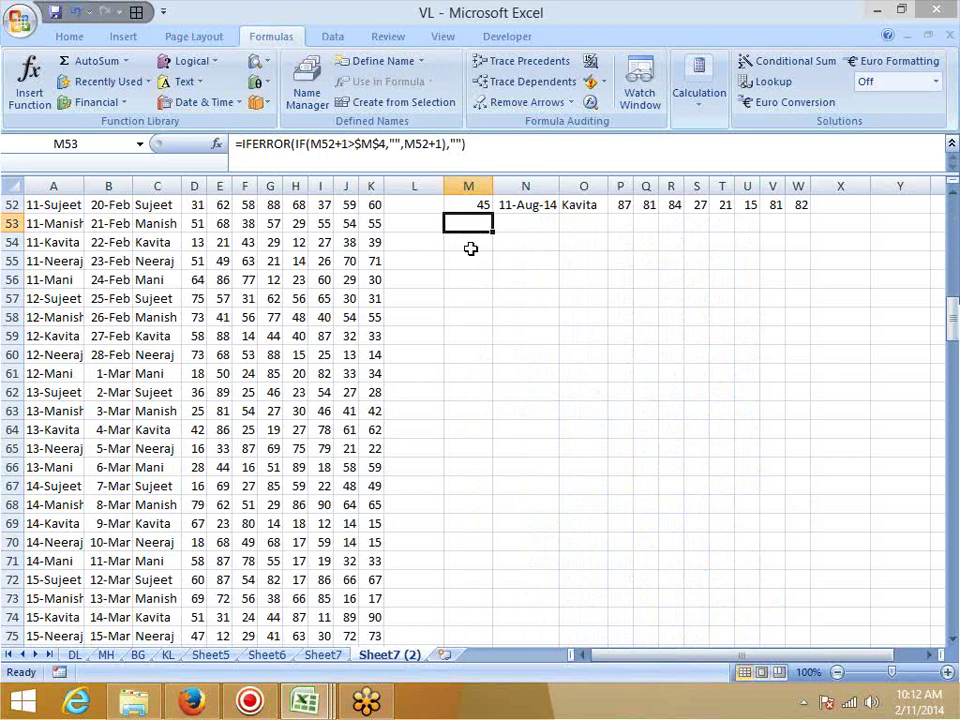
left_click(470, 248)
left_click_drag(480, 221, 789, 221)
left_click(474, 244)
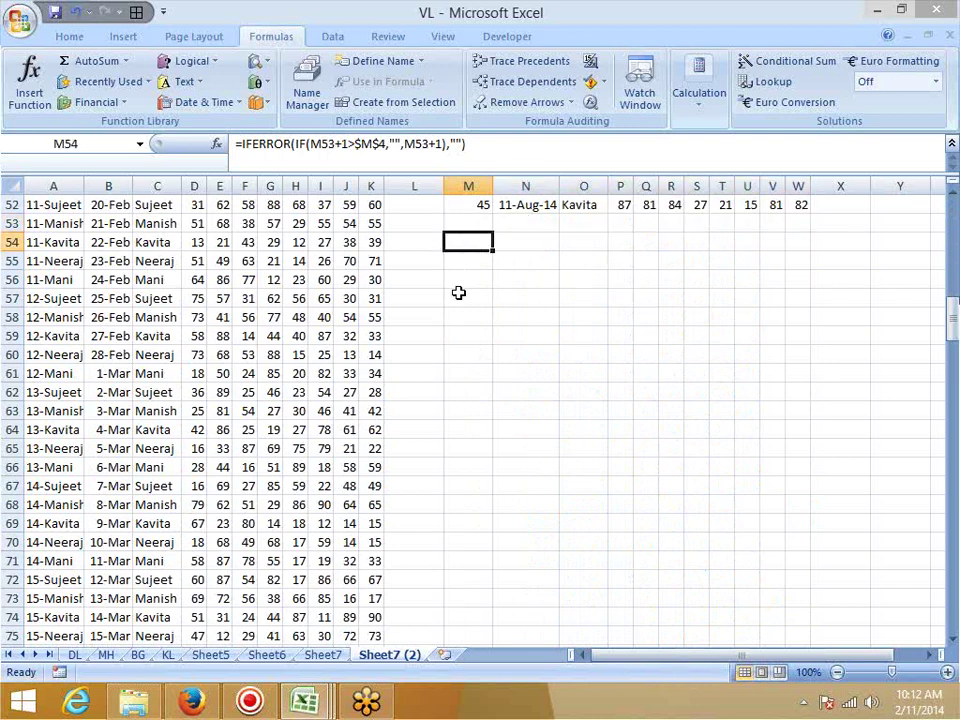
- Set the report name in M3 to the fourth listed name, followed by the fifth and last one
scroll(458, 292, "up", 17)
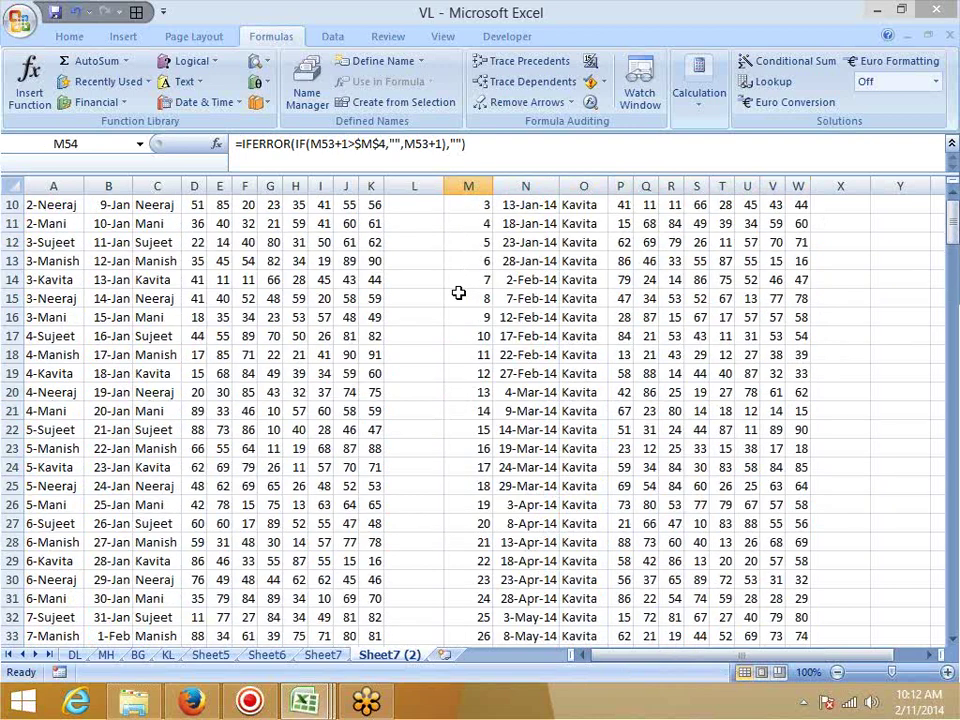
left_click(482, 258)
left_click(486, 243)
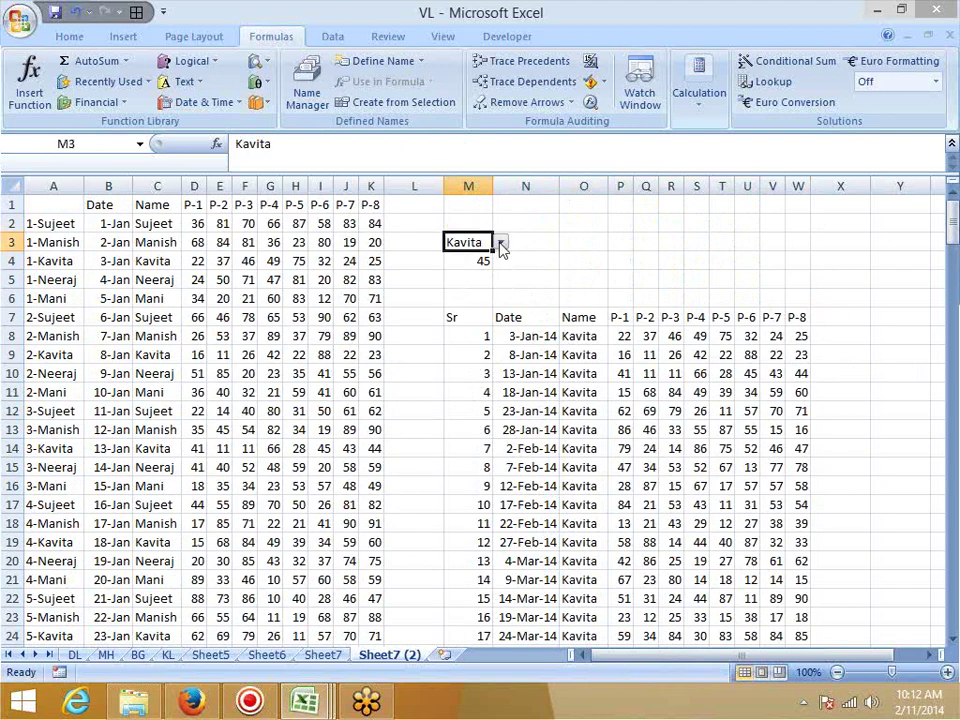
left_click(500, 243)
left_click(491, 296)
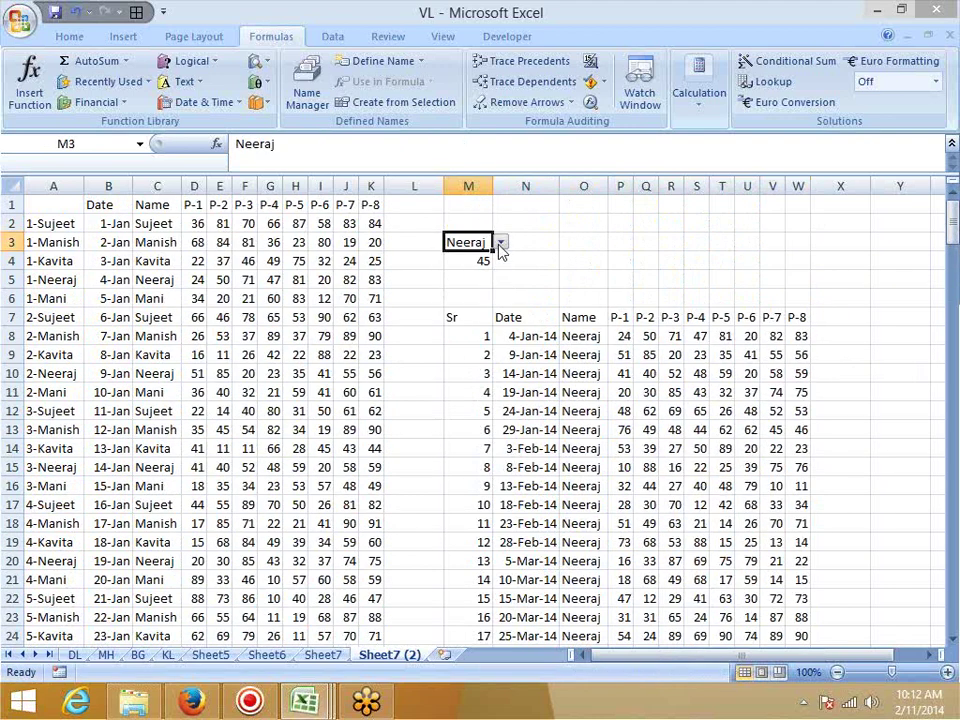
left_click(500, 243)
left_click(481, 307)
left_click(500, 243)
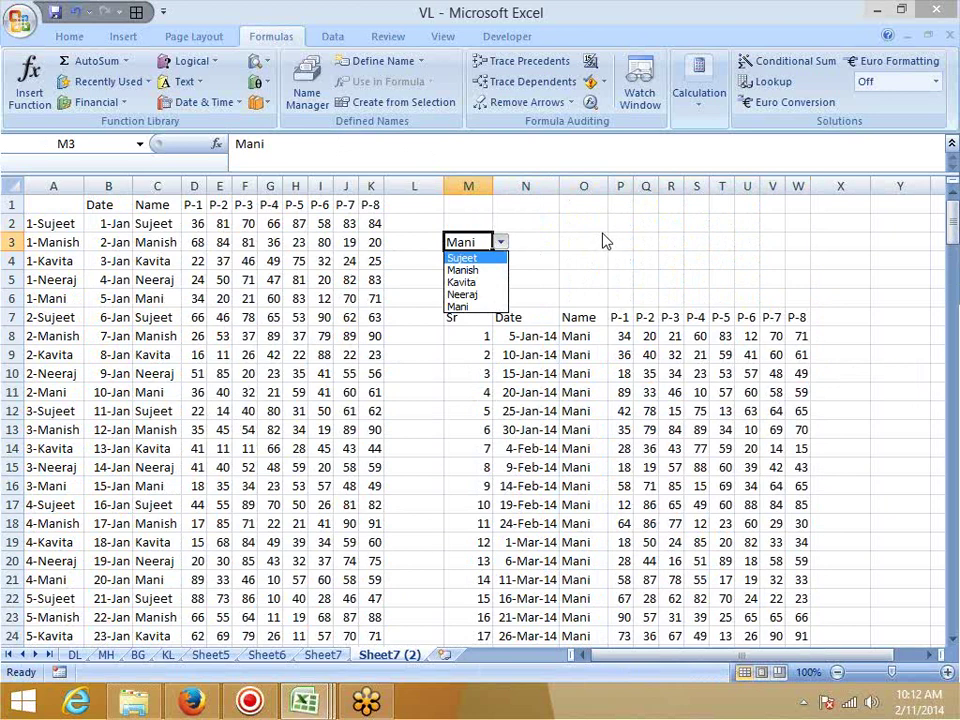
- Remove the list restriction from M3 by setting its data validation to allow Any value
left_click(332, 37)
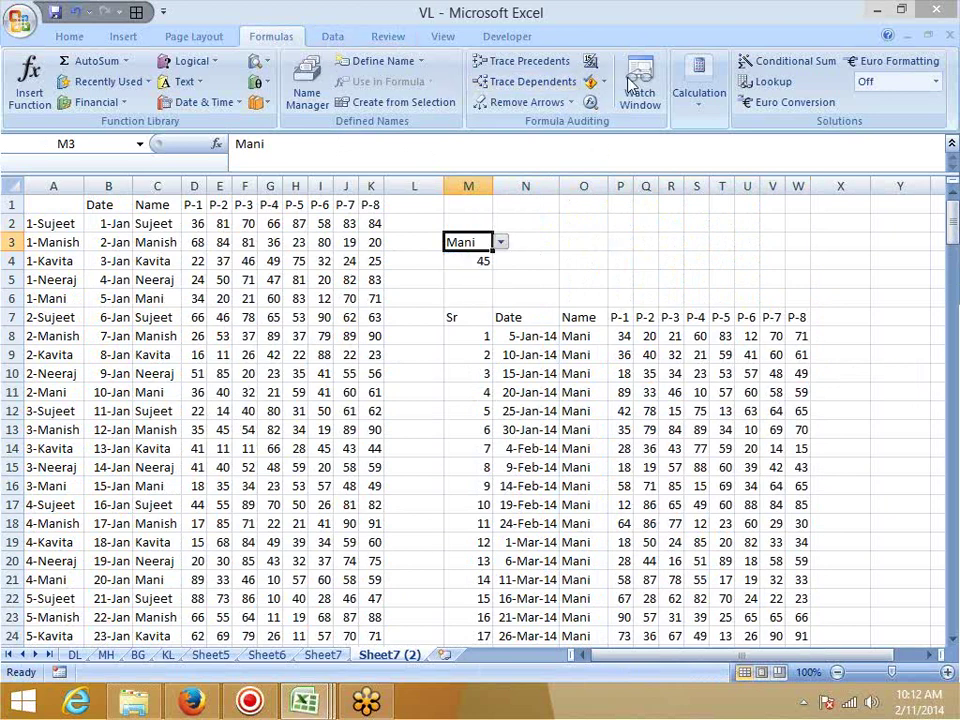
left_click(388, 38)
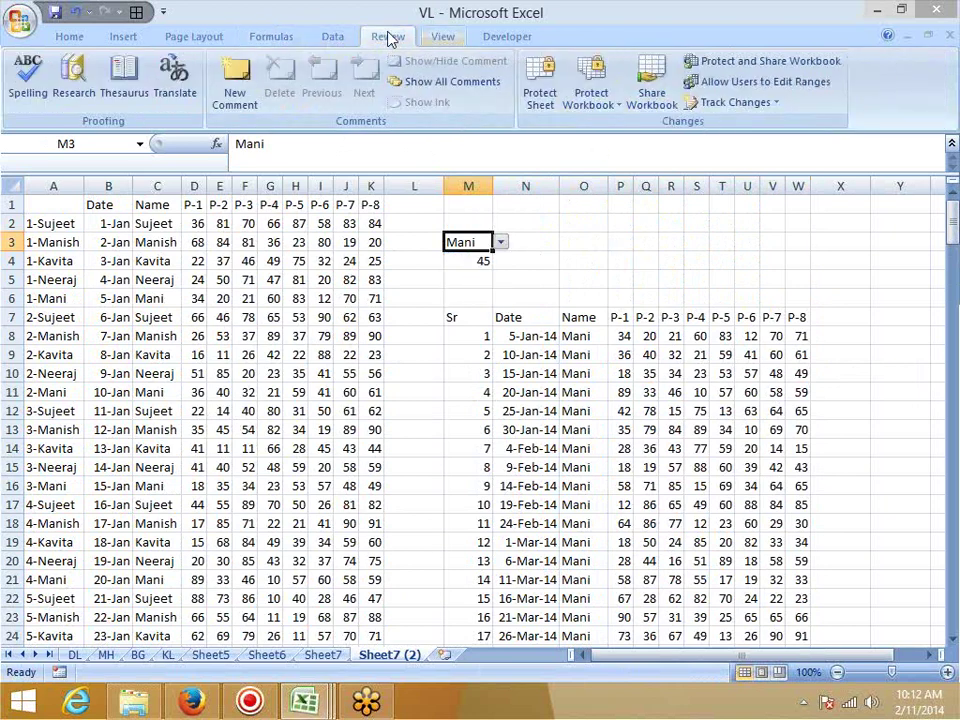
scroll(394, 40, "up", 1)
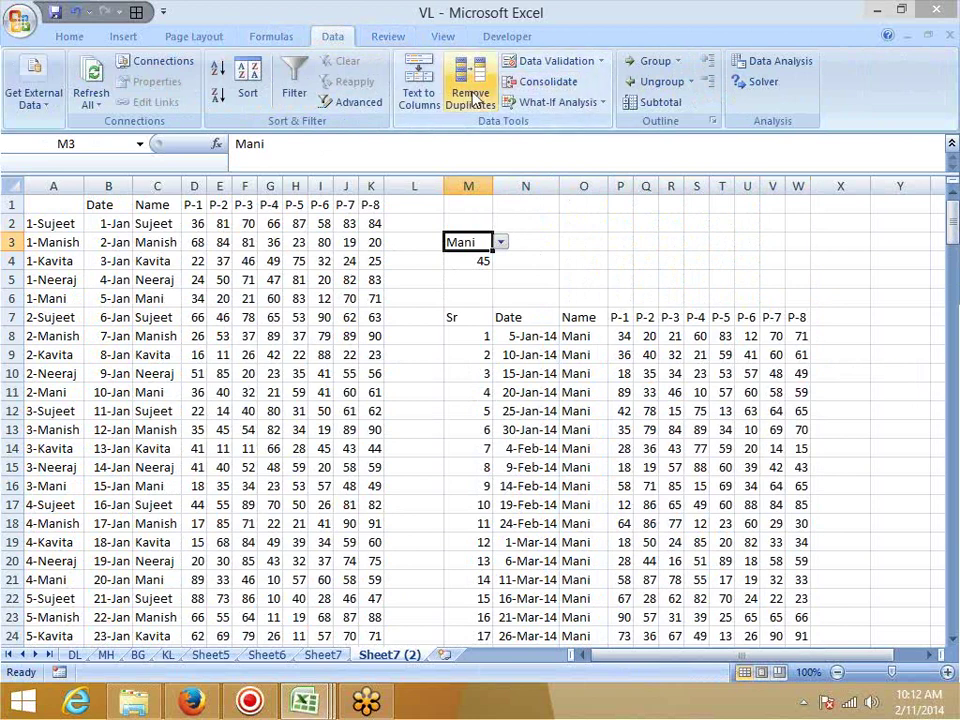
left_click(550, 63)
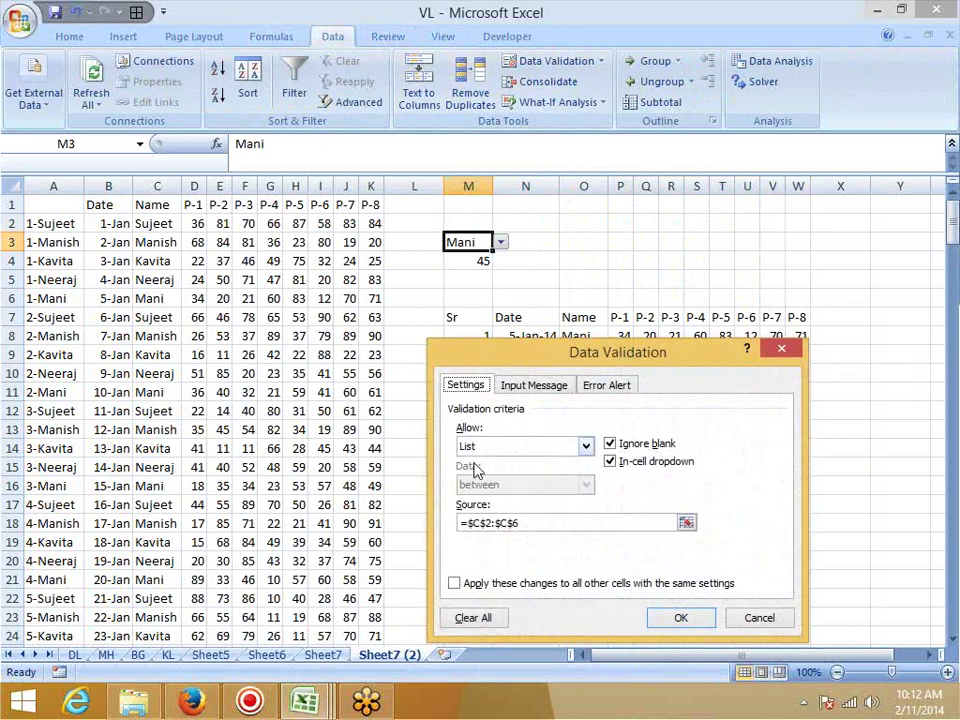
left_click(466, 588)
left_click(493, 446)
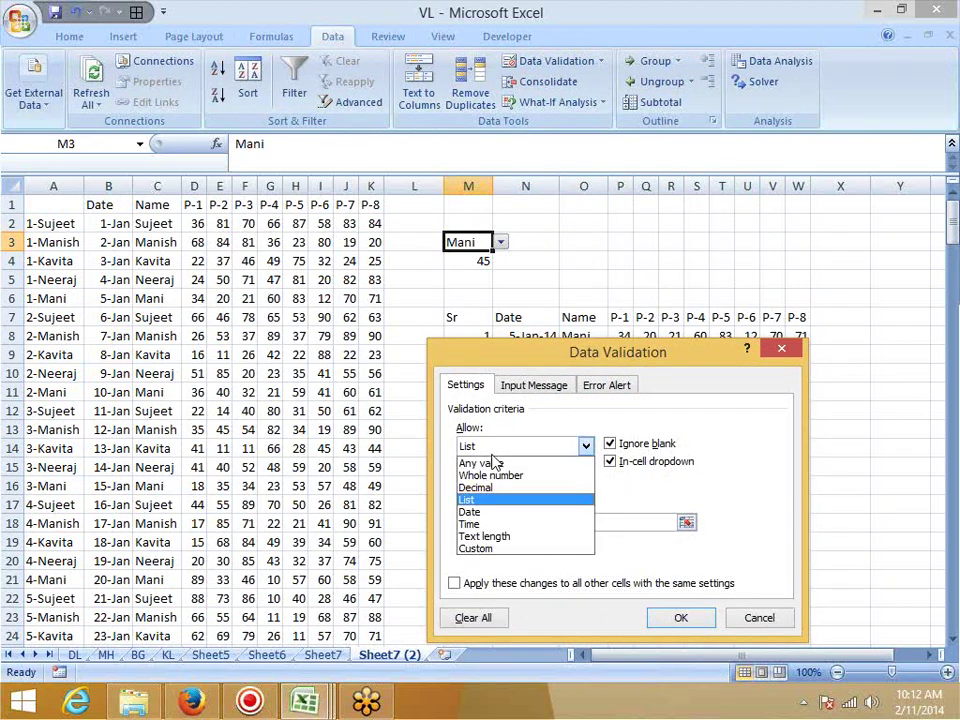
left_click(493, 476)
left_click(500, 446)
left_click(482, 463)
left_click(676, 618)
- Replace the names in C6 and C10 of the data table with the same new first name
left_click(160, 298)
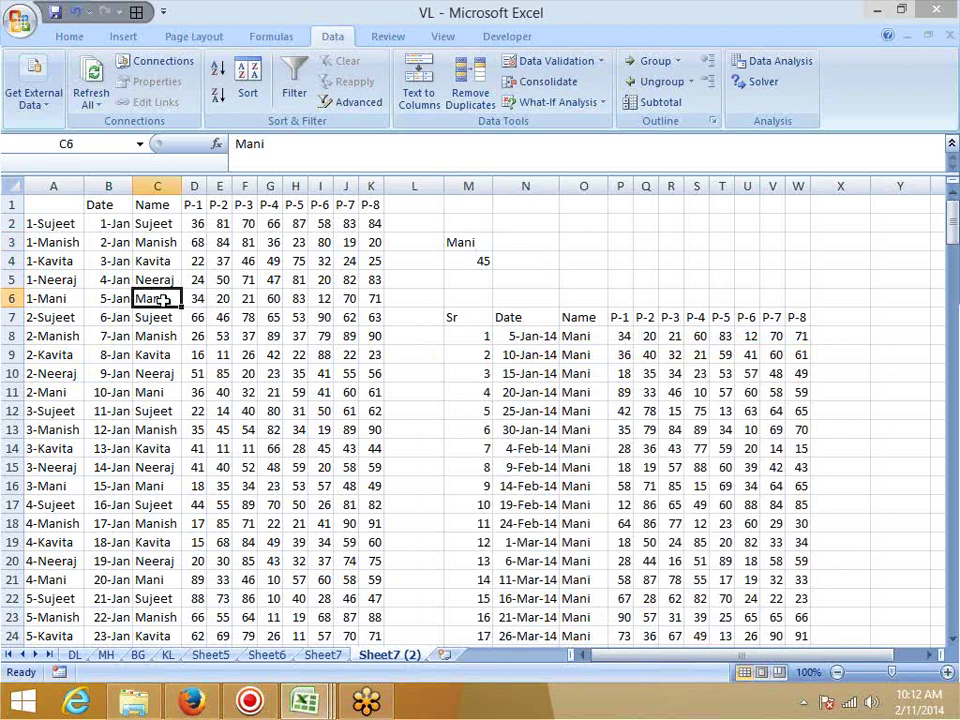
type("Tina")
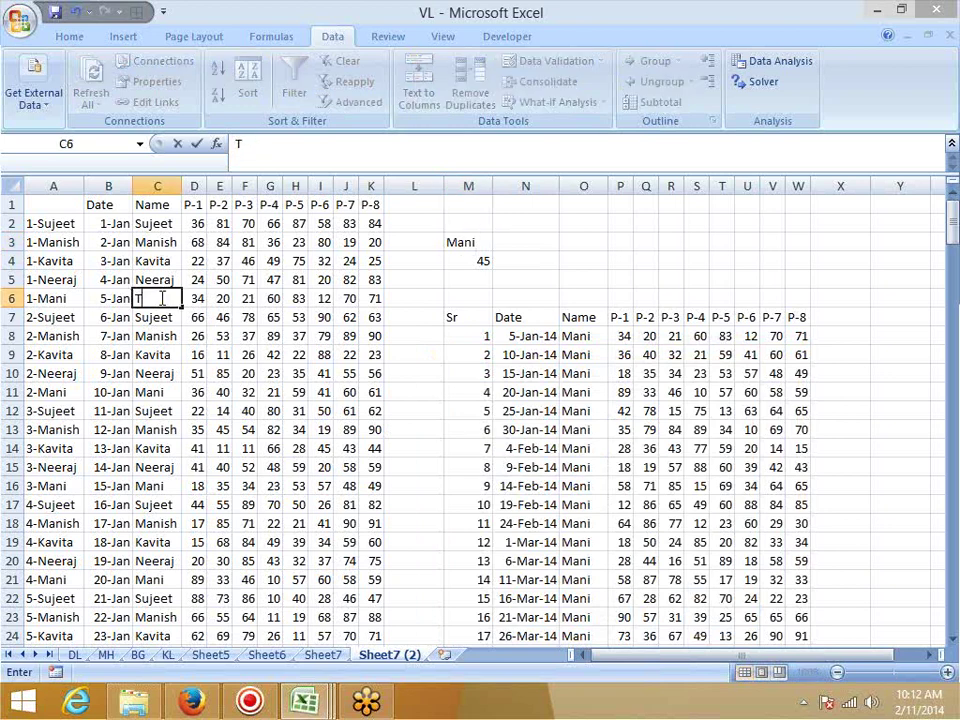
key("Return")
key("Down")
key("Down")
key("Down")
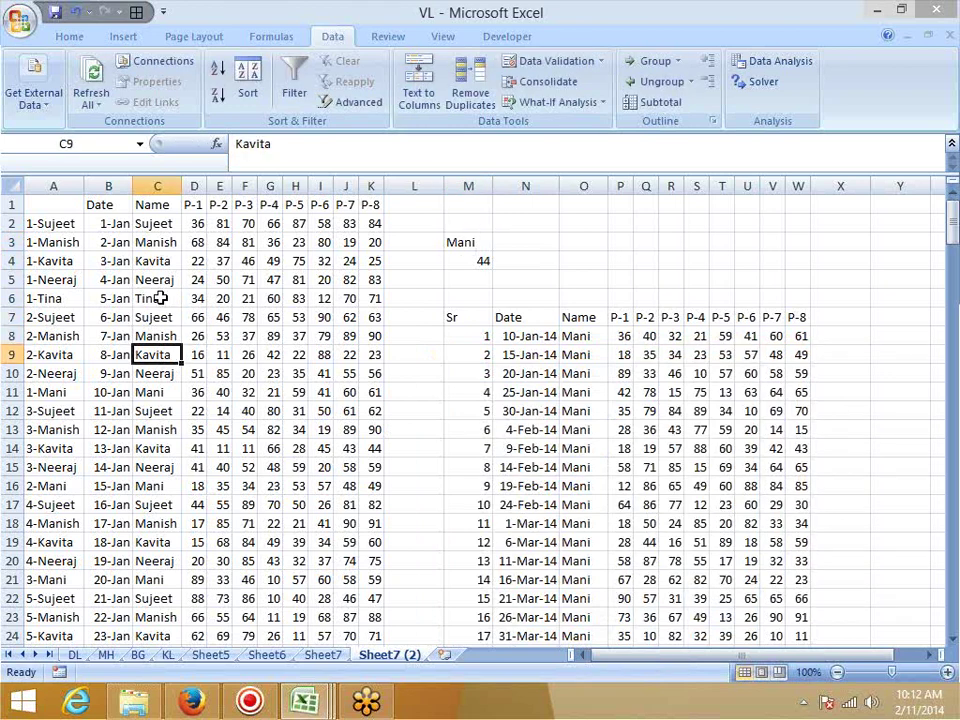
type("Tina")
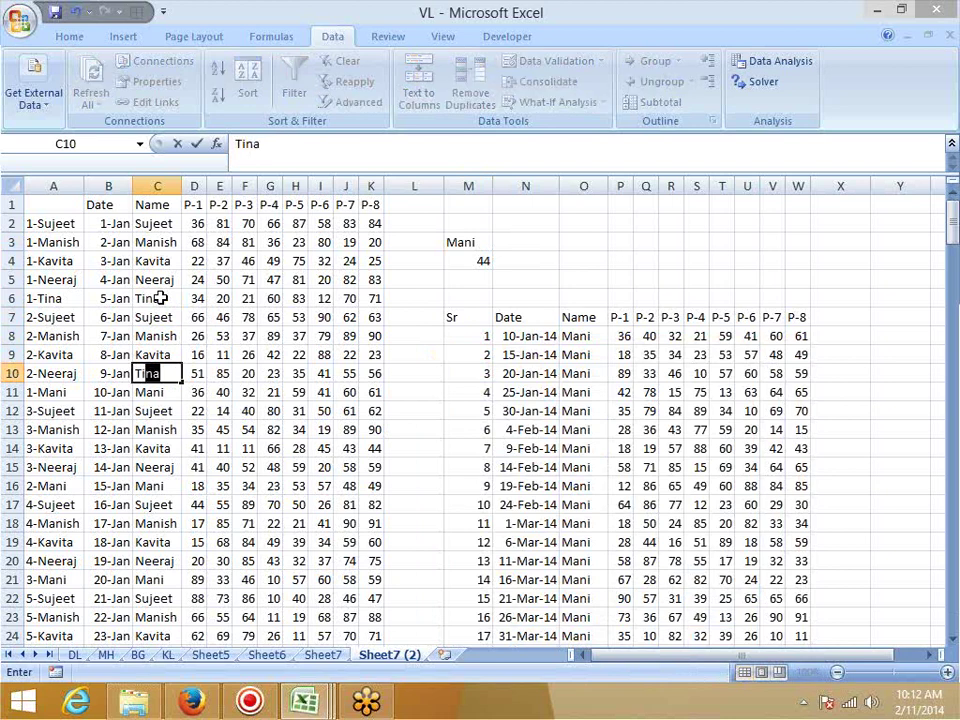
key("Return")
- Replace the name in C14 with the new name already entered in C6 and C10
key("Down")
key("Down")
key("Down")
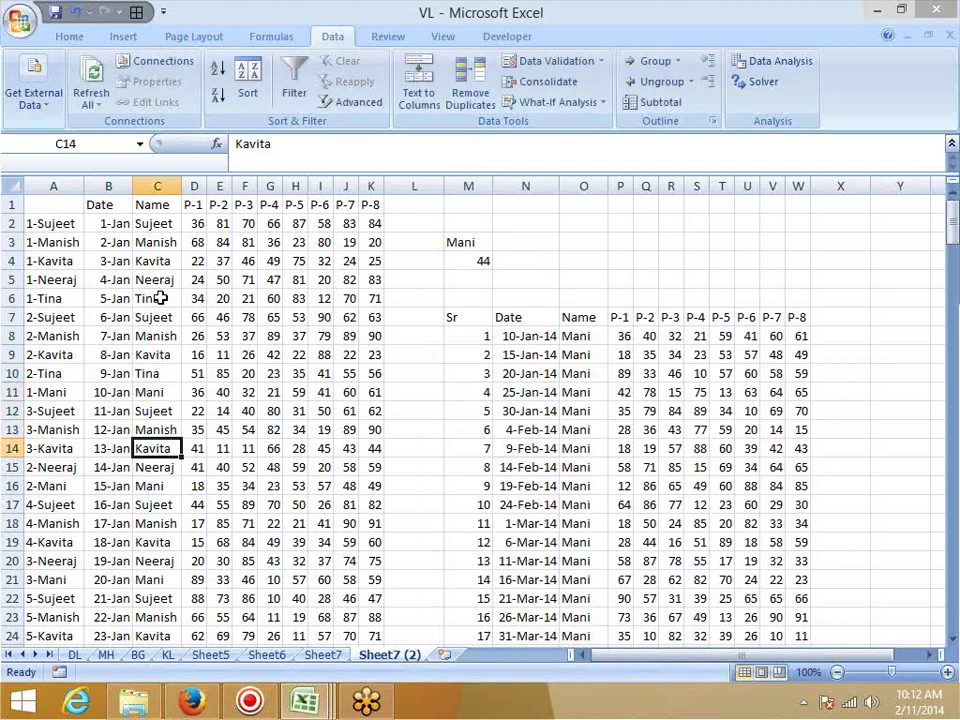
type("Tni")
key("BackSpace")
type("ina")
key("Return")
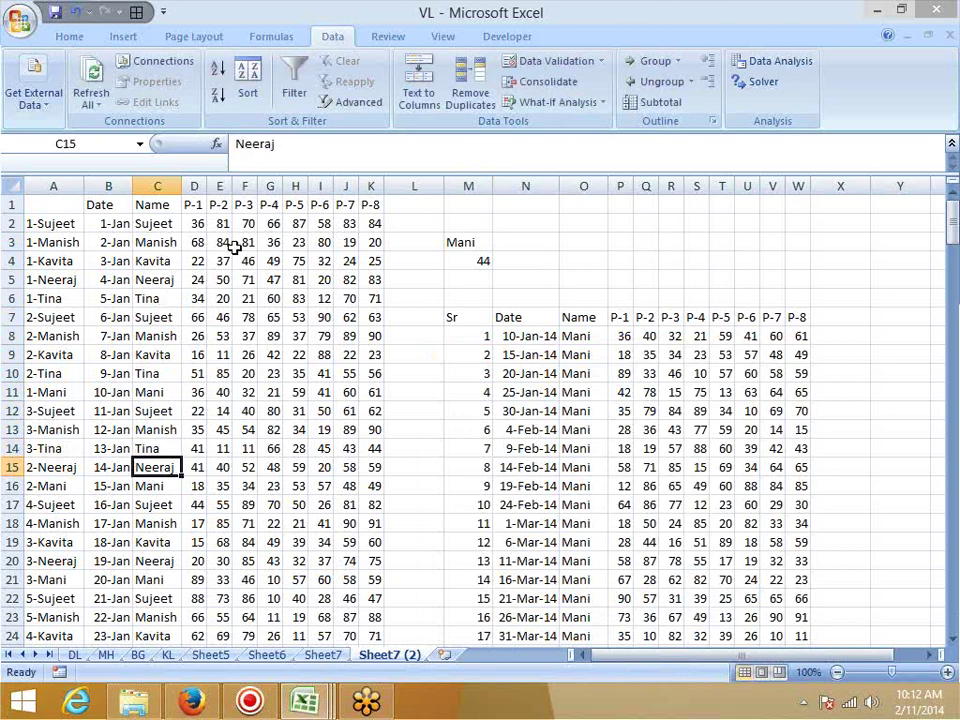
- Set the report name in M3 to the newly entered name and check the serial-number formula in M12
left_click(463, 242)
type("Tin")
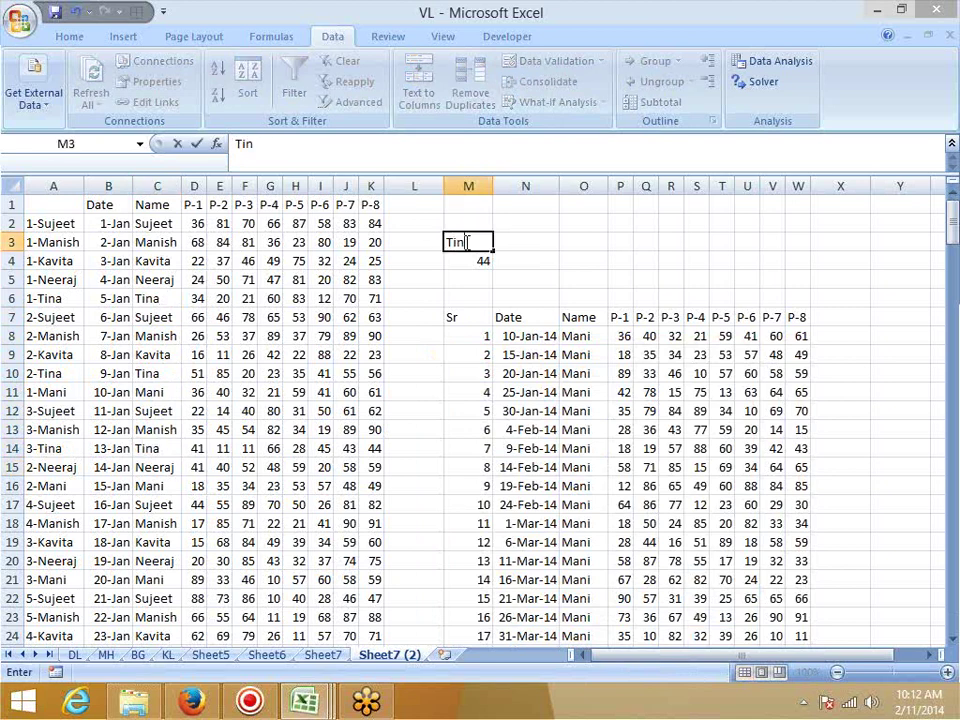
type("a")
key("Return")
left_click(465, 412)
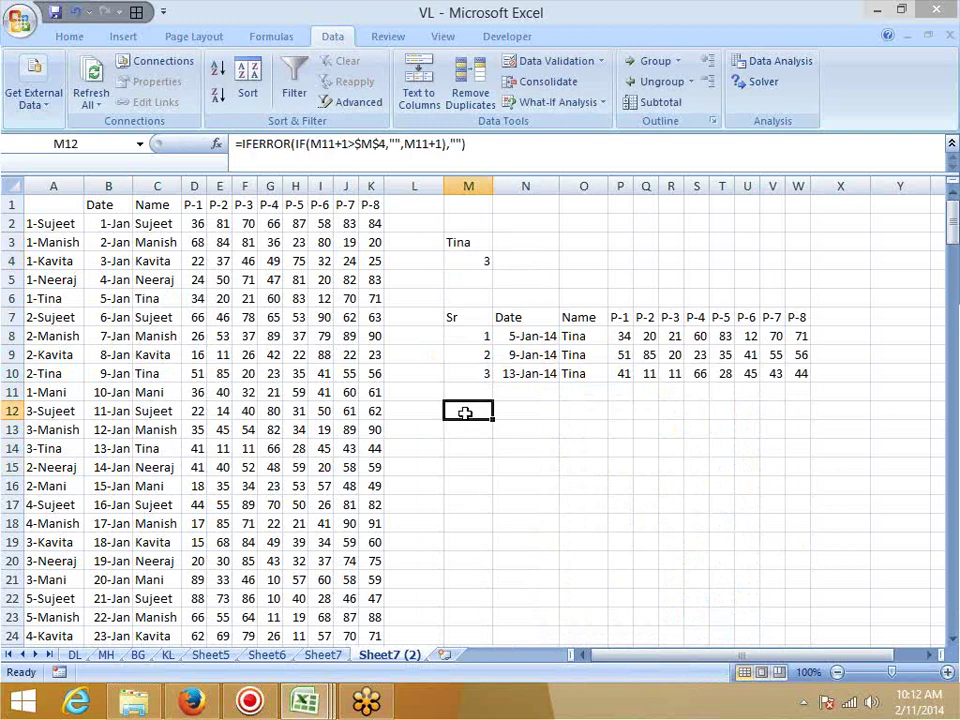